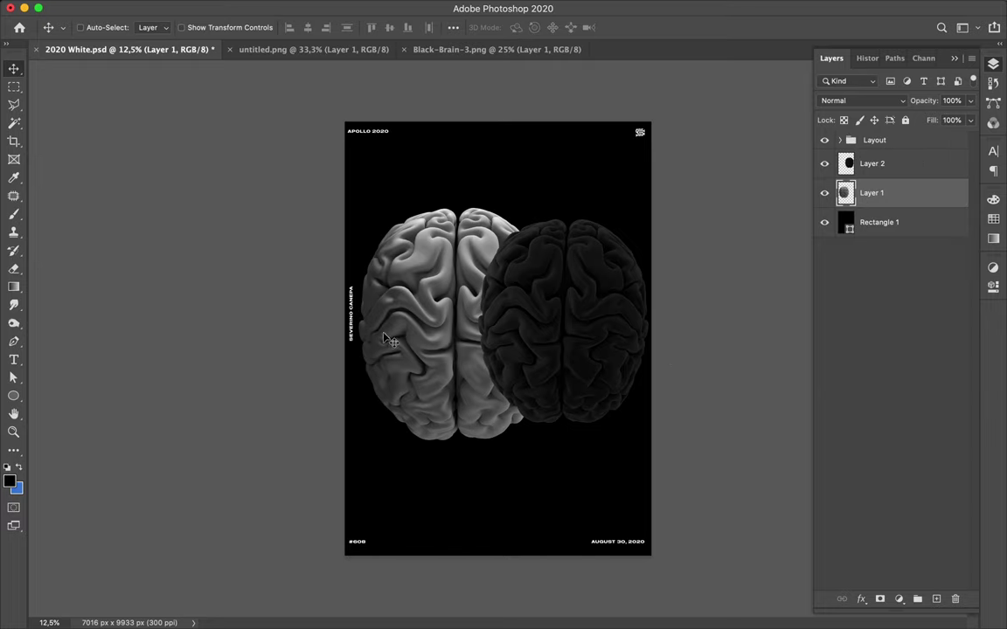
Step: Drag Layer 1's light grey brain into the centre of the poster
key("super")
key("super+t")
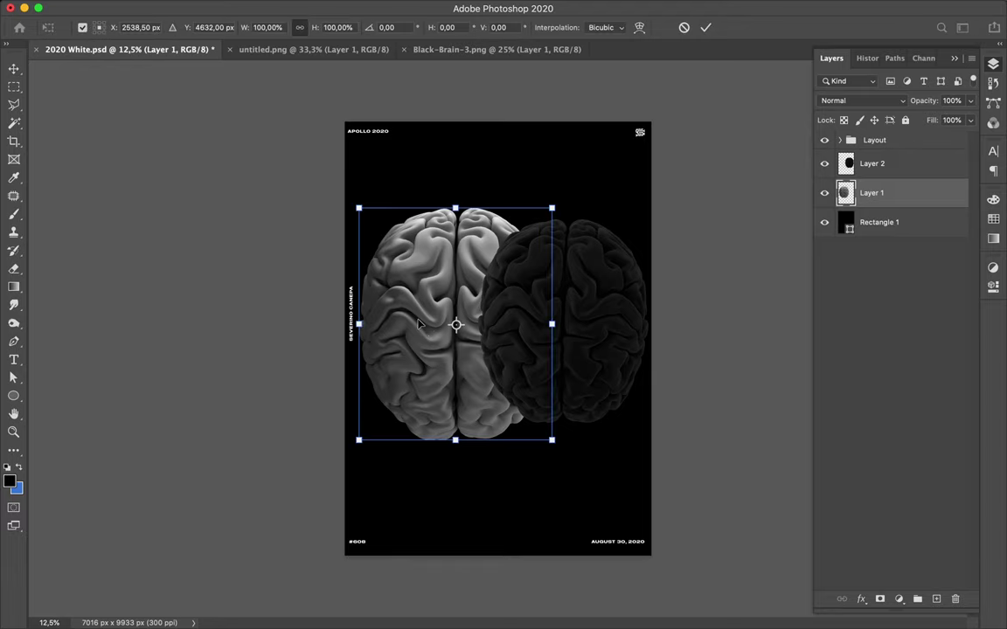
key("Return")
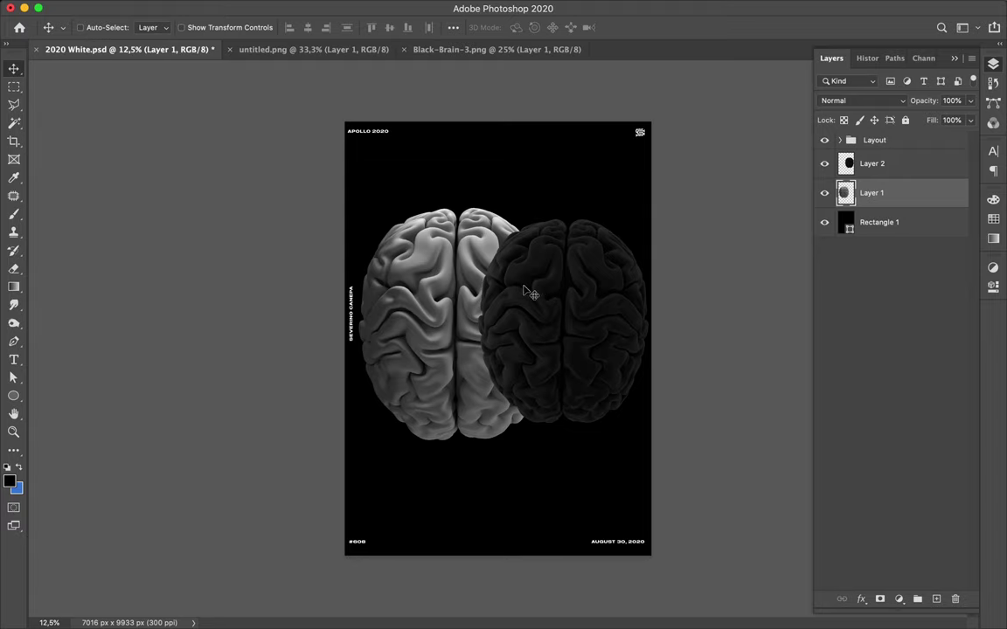
scroll(525, 288, "up", 3)
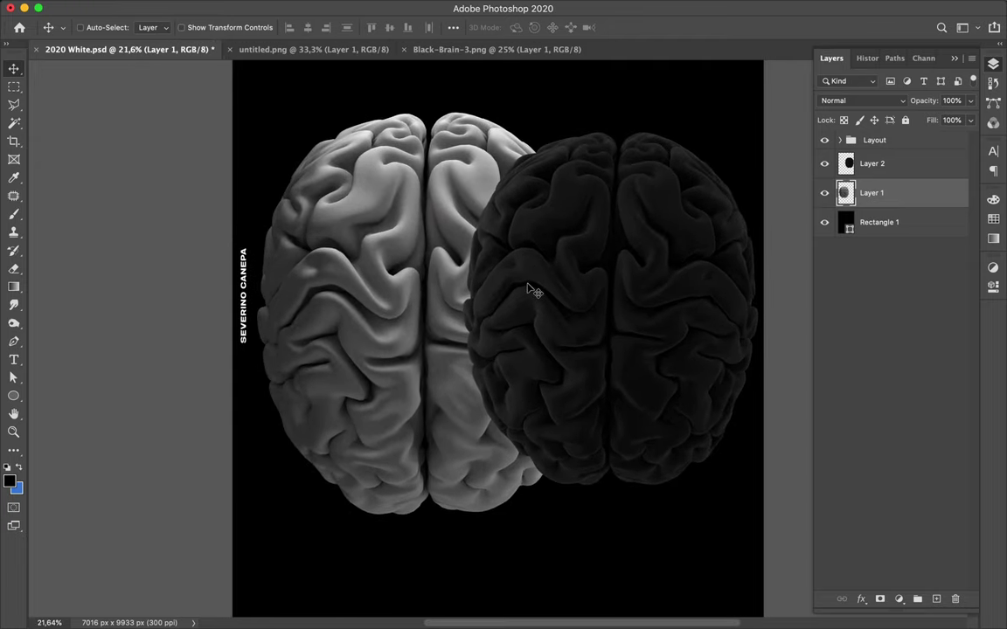
scroll(531, 289, "down", 2)
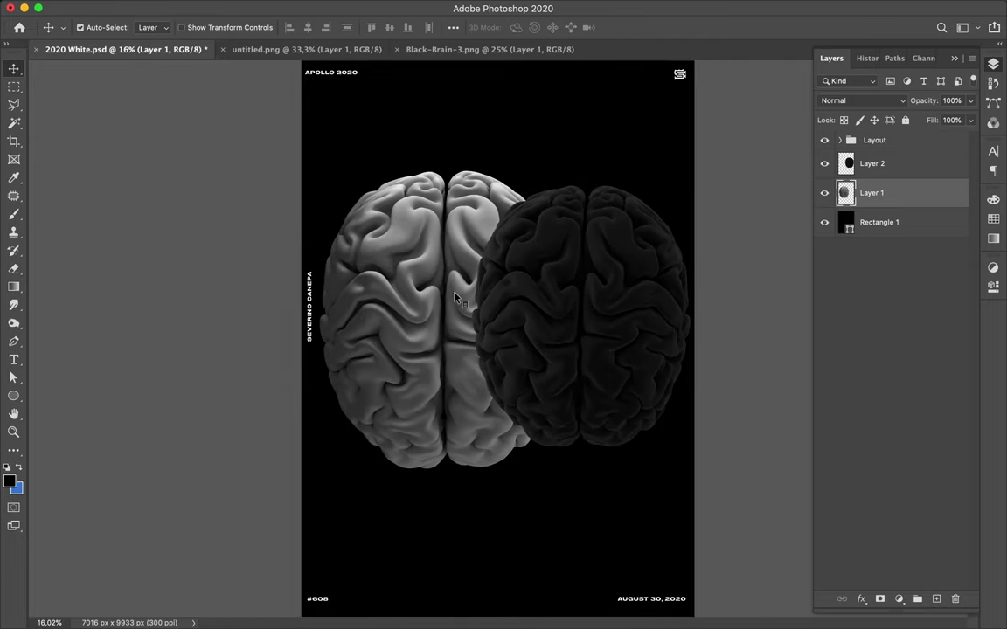
left_click_drag(417, 299, 447, 304)
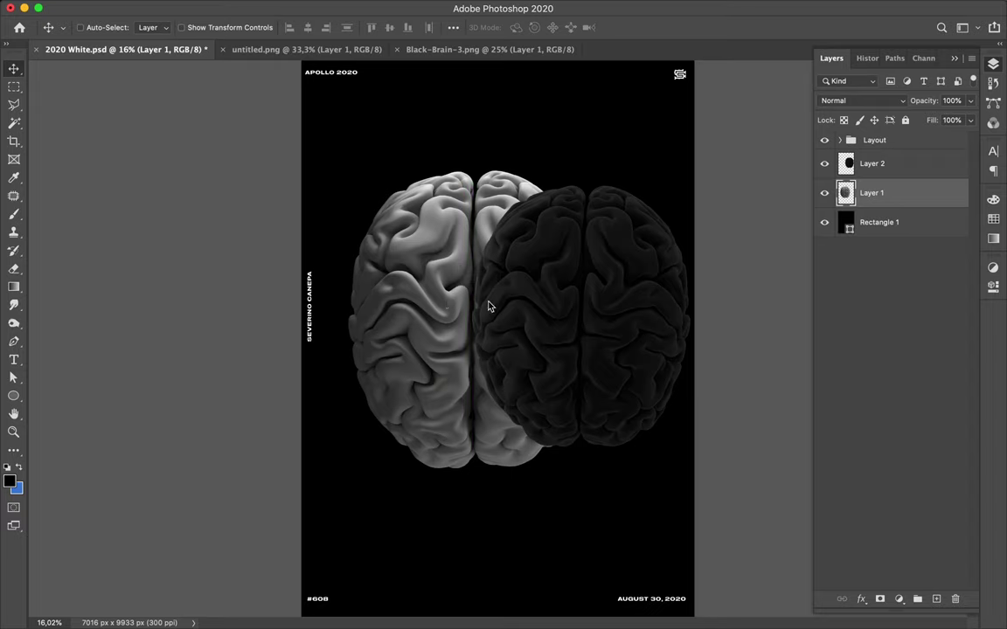
key("super")
left_click_drag(442, 262, 458, 285)
Step: Hide the dark brain layer and trace a closed pen path over the brain top with a wavy lower edge
left_click(825, 164)
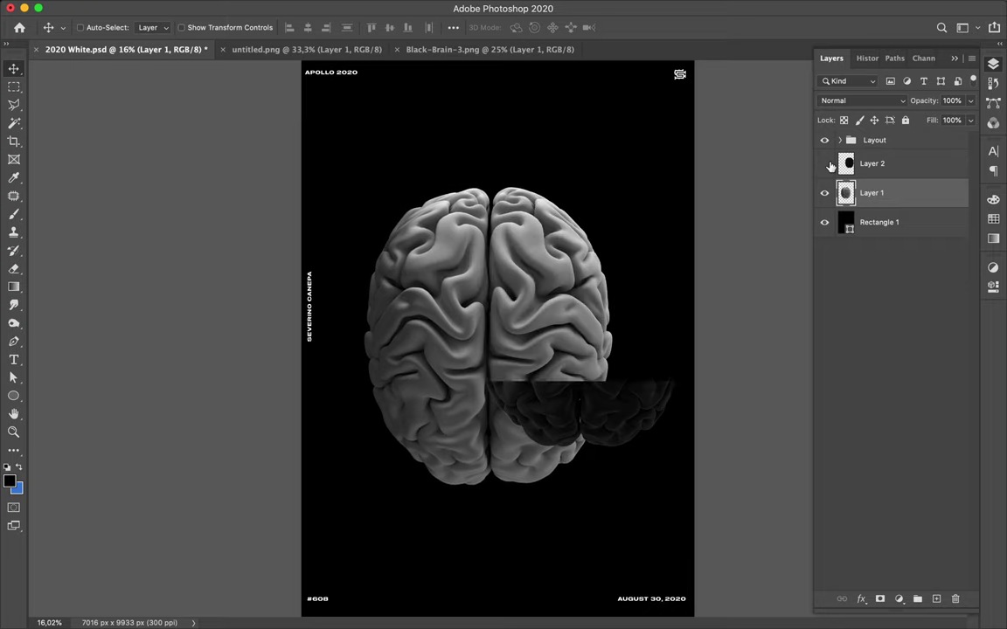
key("p")
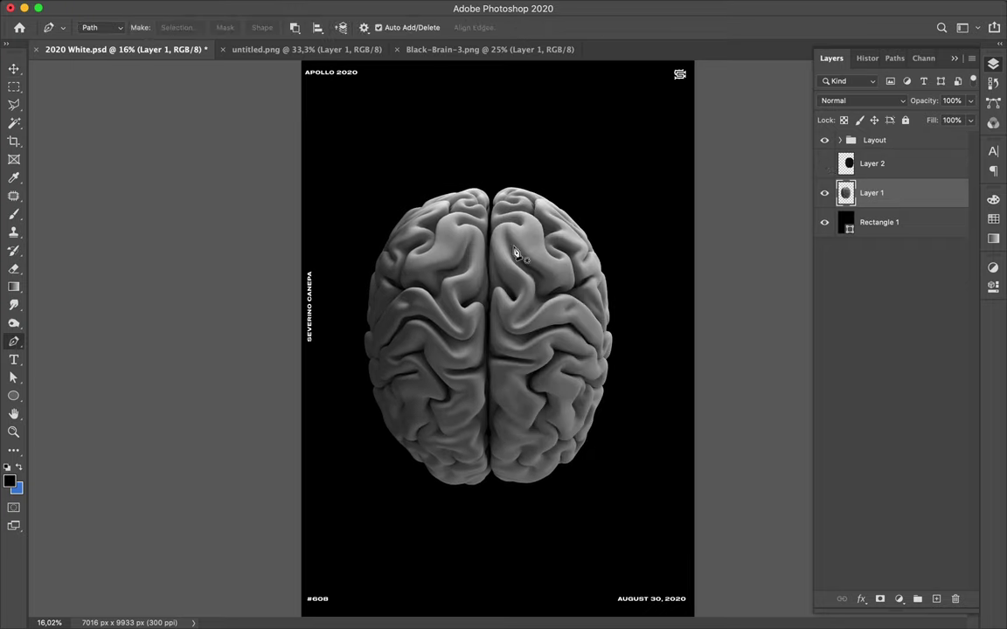
left_click(380, 248)
left_click_drag(398, 262, 416, 252)
left_click_drag(491, 226, 527, 226)
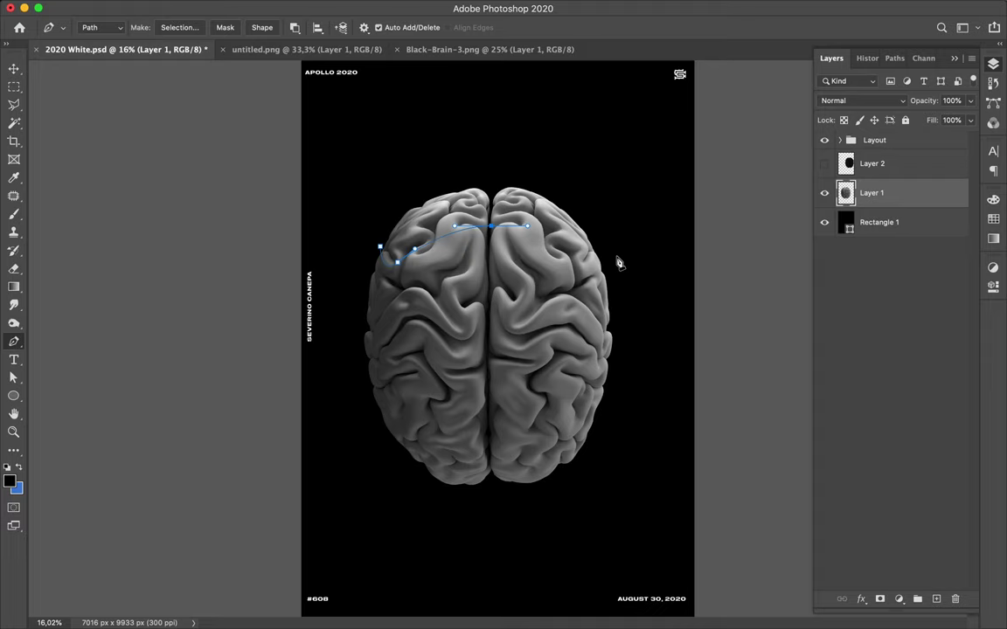
left_click_drag(596, 266, 600, 238)
left_click(579, 201)
left_click(468, 175)
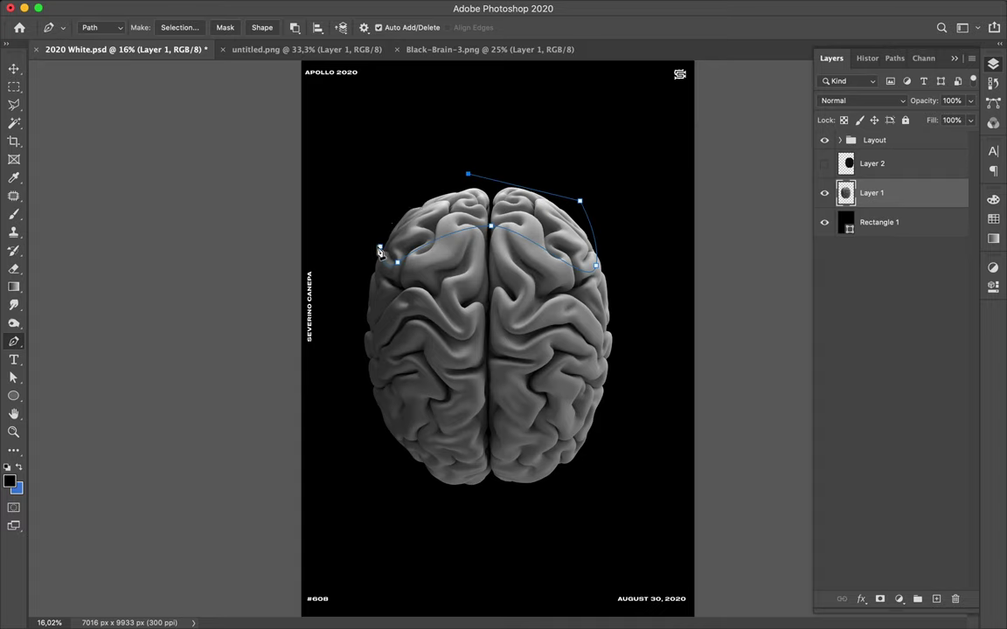
left_click(382, 221)
left_click(380, 247)
Step: Convert the pen path into a selection with 0.5 px feather
left_click(120, 31)
left_click(177, 27)
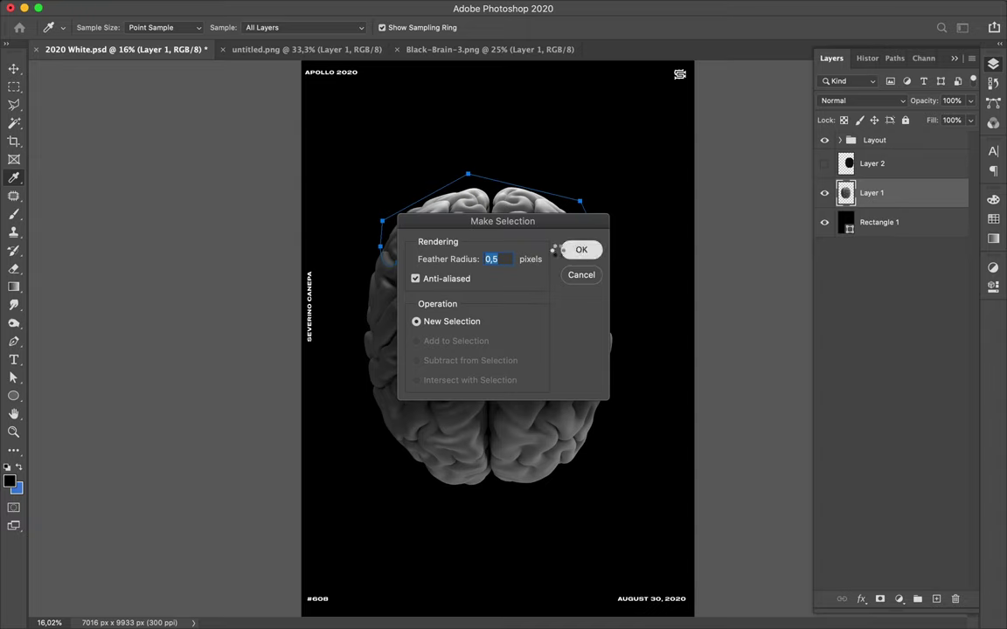
left_click(564, 253)
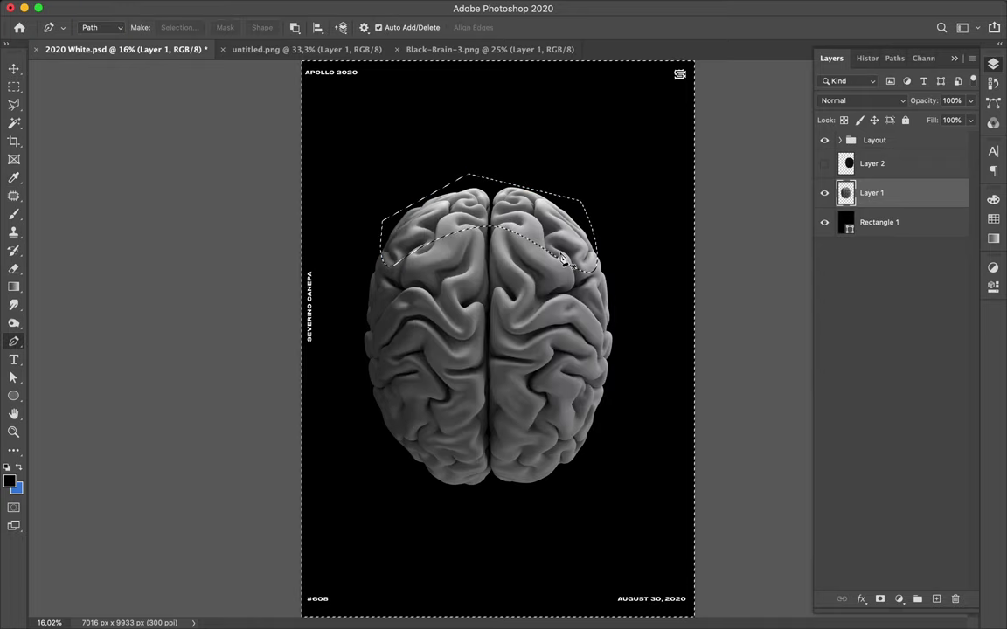
Step: Copy the top slice onto a new layer and lift it upward
key("ctrl+shift+i")
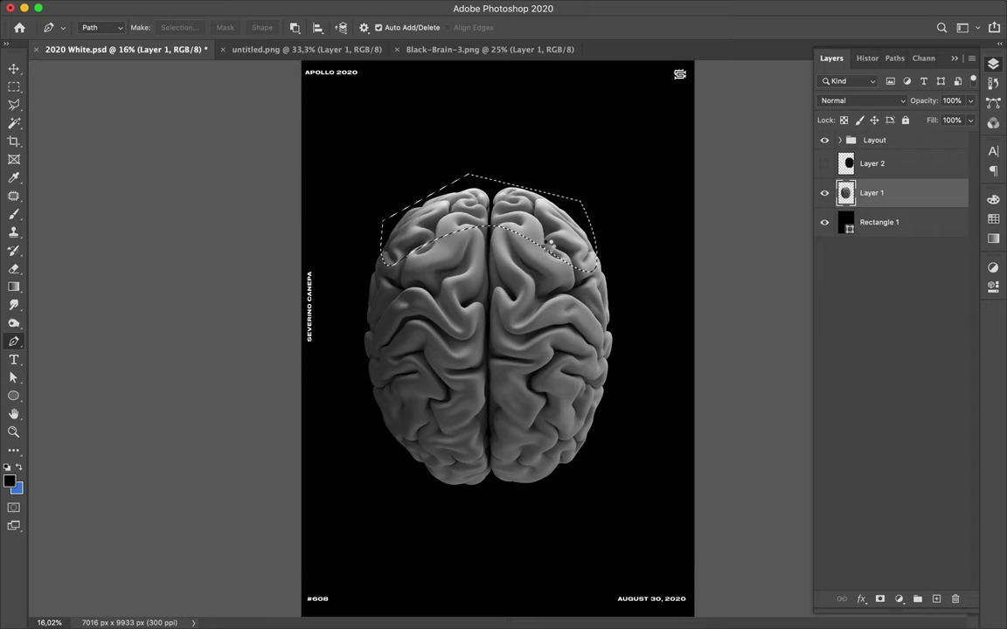
key("ctrl+d")
key("ctrl+v")
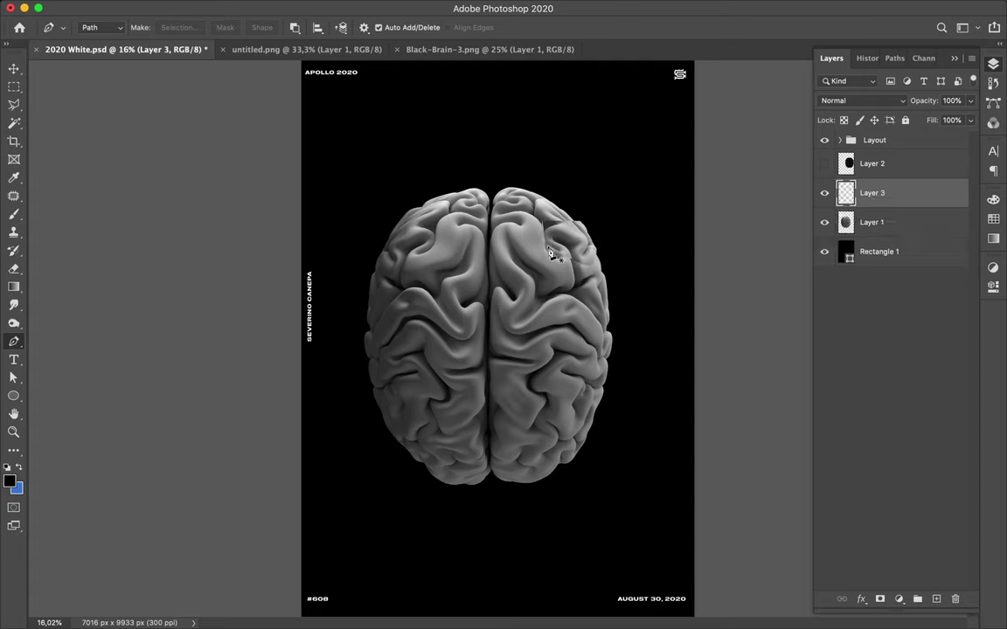
key("v")
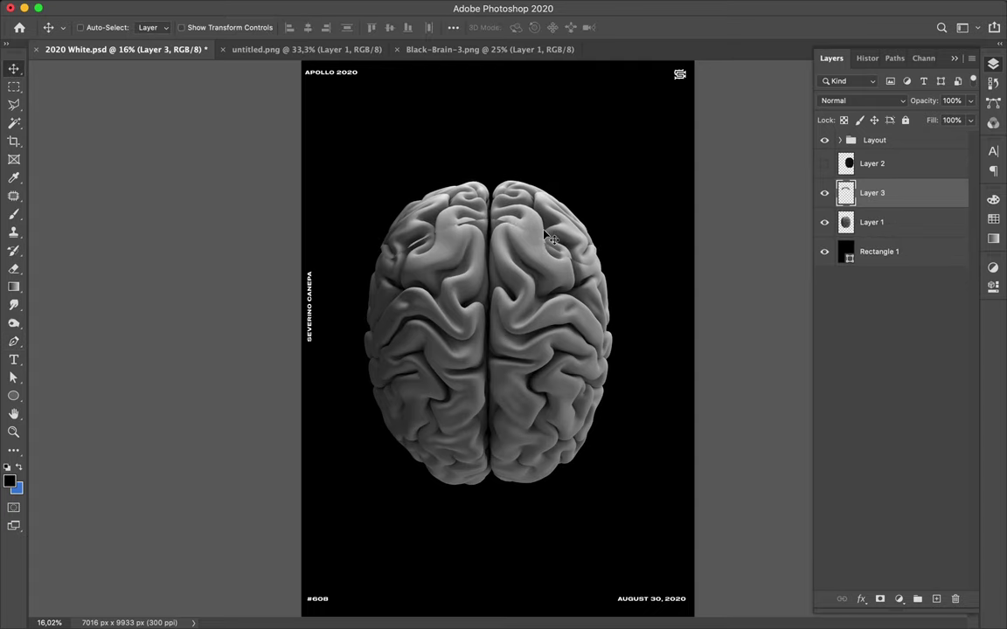
left_click_drag(550, 254, 548, 225)
Step: Scale the lifted slice to 120%
key("ctrl+t")
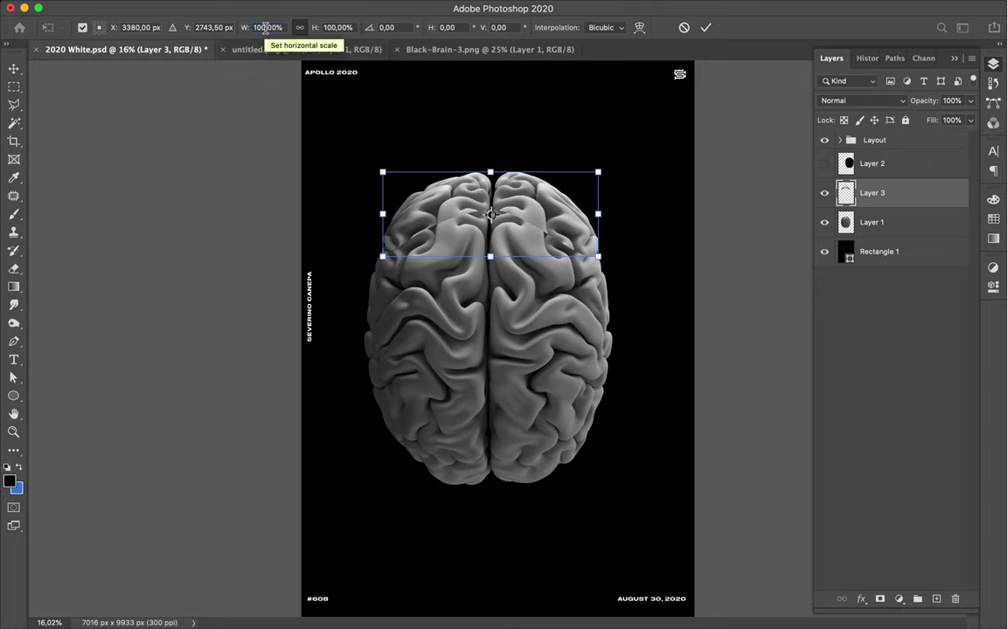
left_click(265, 27)
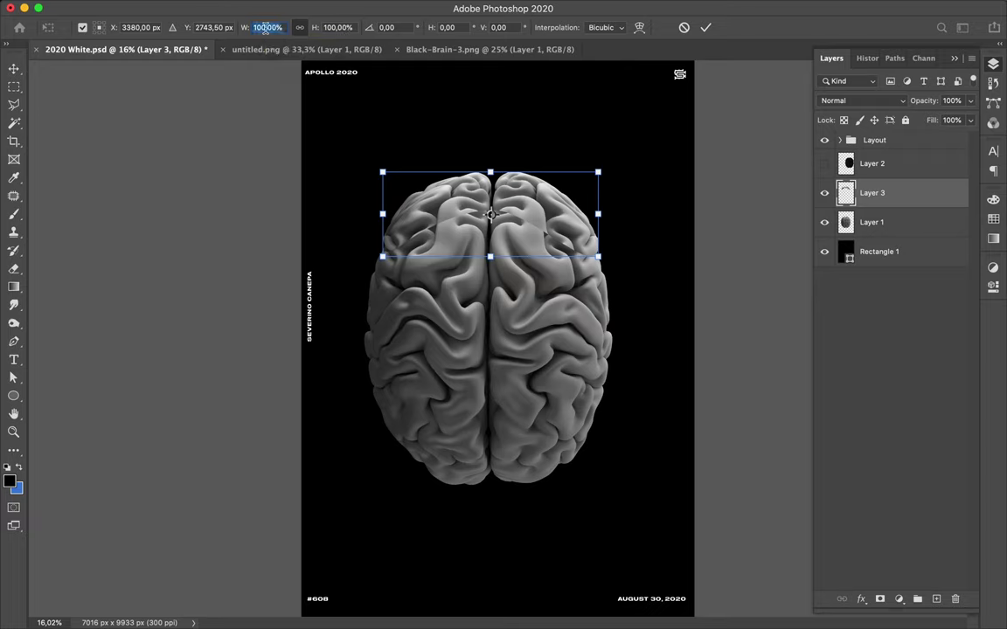
type("120")
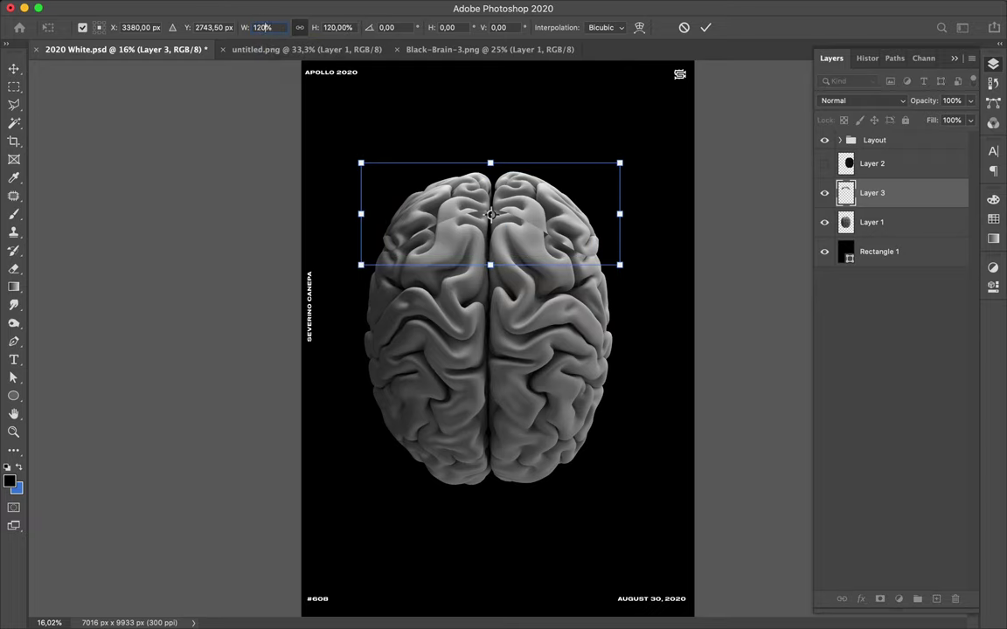
key("Return")
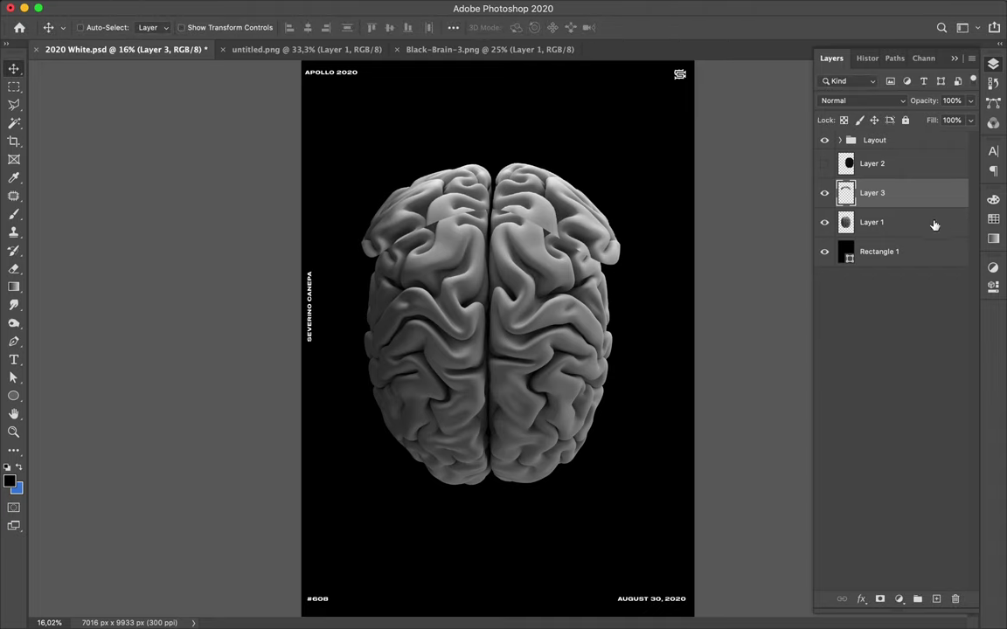
Step: Add a new layer beneath Layer 3 and load the lifted slice's outline as a selection
left_click(936, 599)
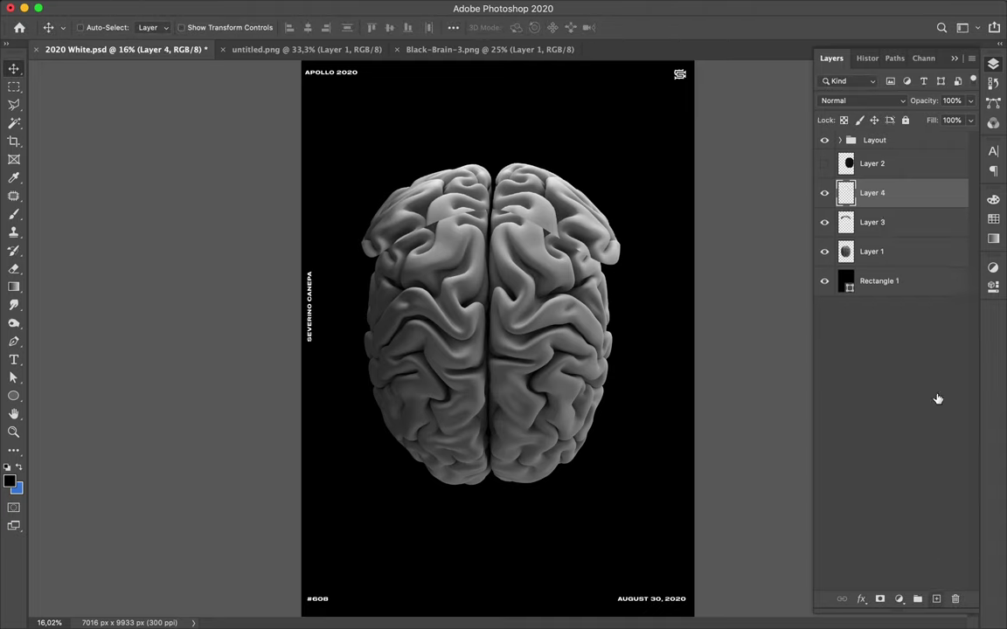
left_click_drag(899, 211, 895, 237)
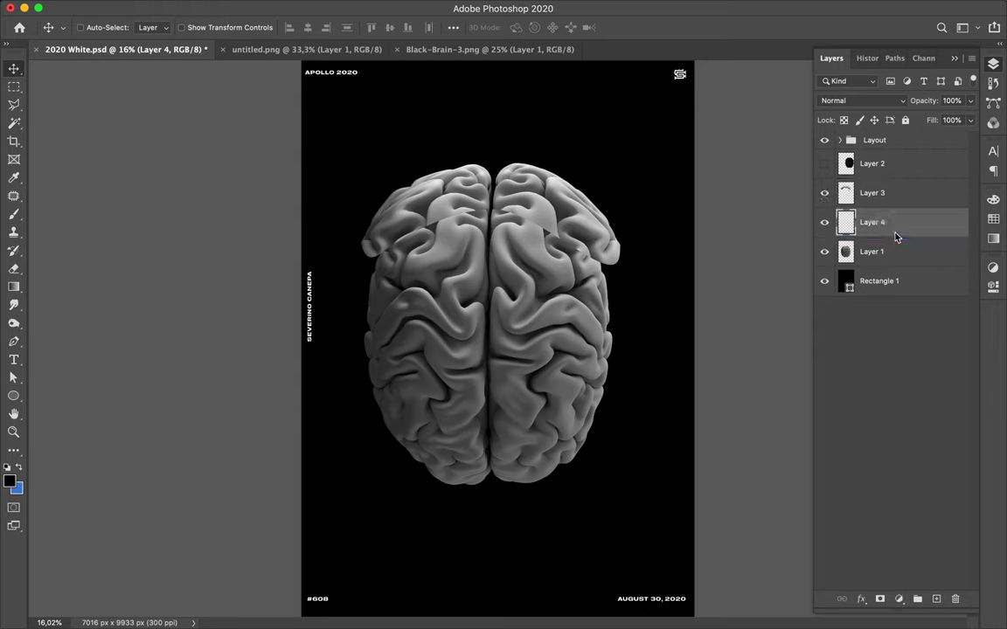
left_click(846, 194, "super")
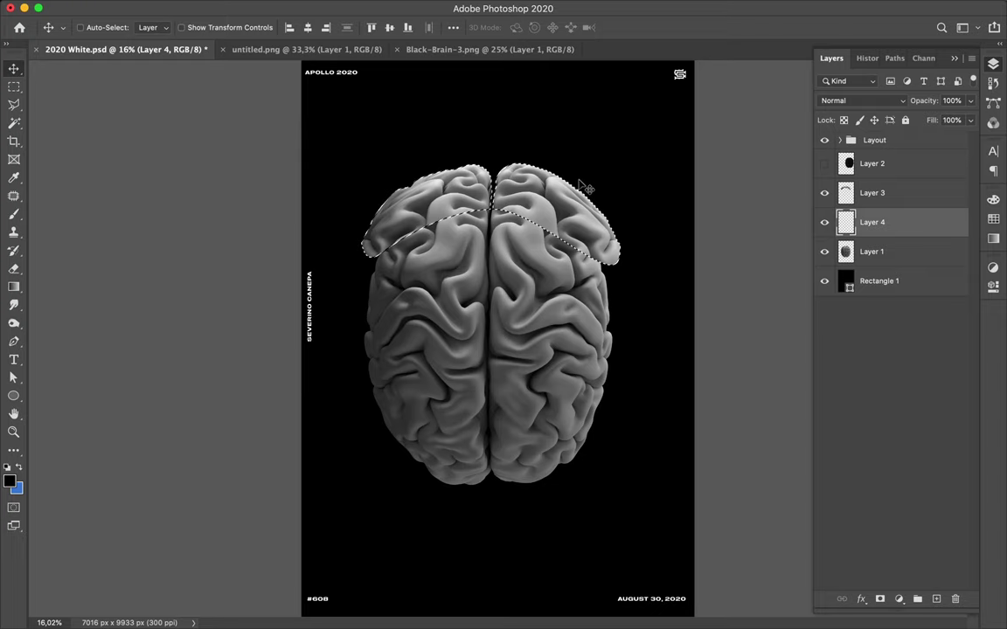
Step: Paint a black shadow inside the slice selection with a large brush, then deselect
key("b")
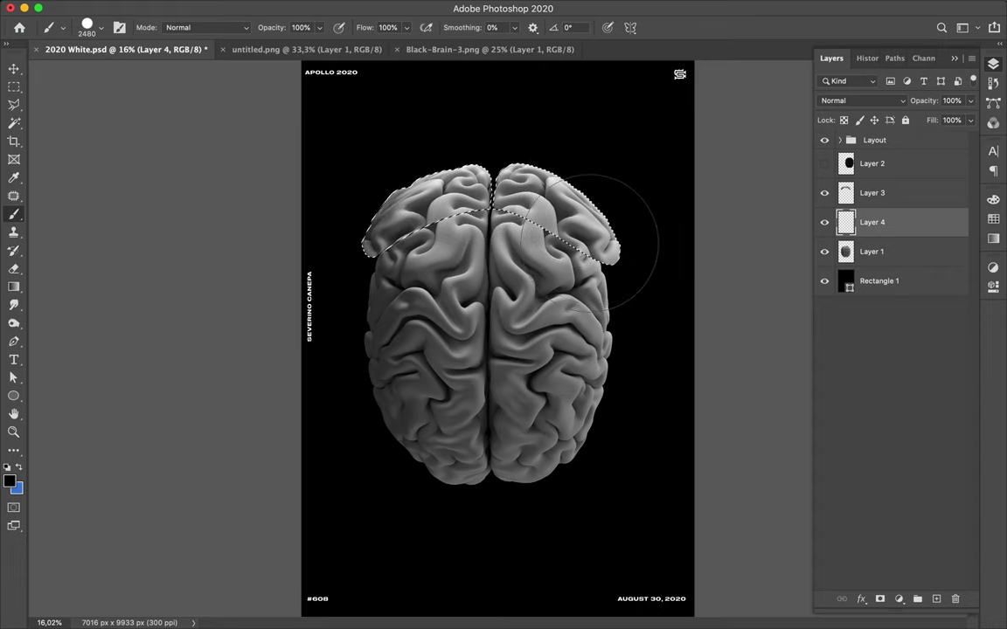
mouse_move(591, 243)
left_mouse_down()
mouse_move(603, 247)
mouse_move(595, 236)
left_mouse_up()
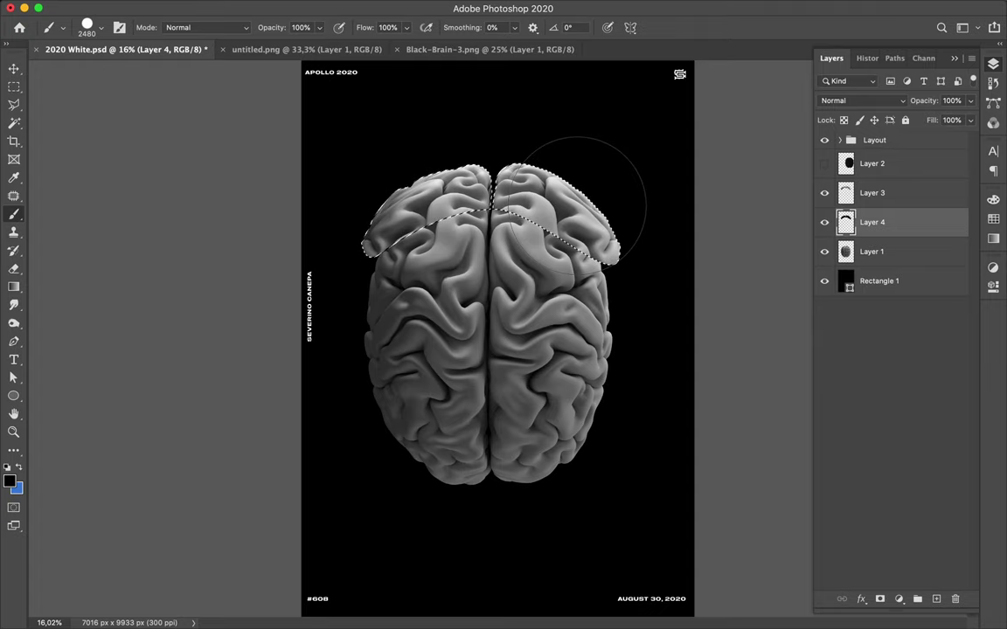
key("v")
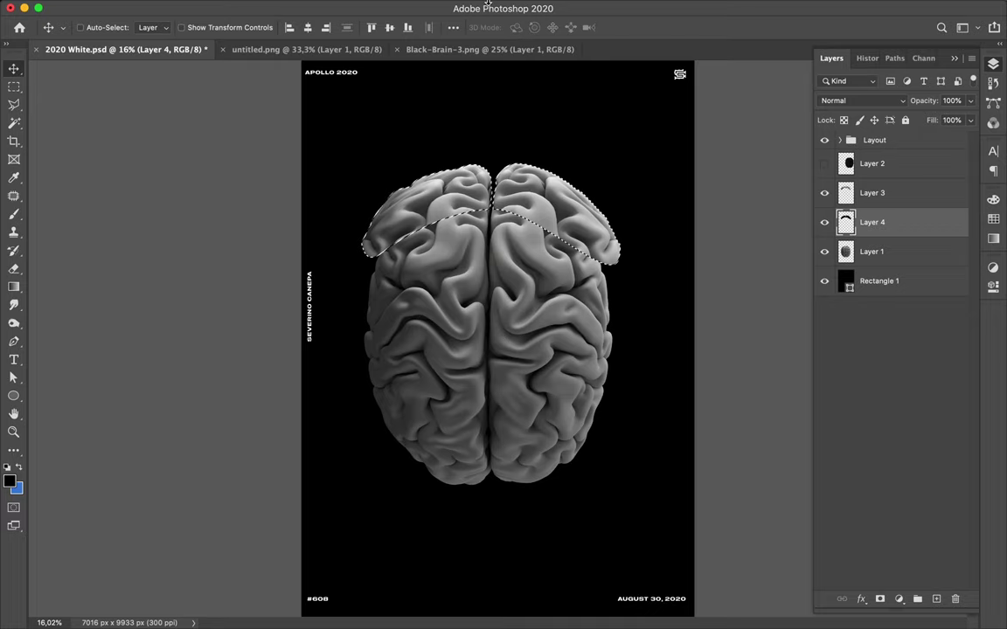
mouse_move(487, 2)
key("m")
key("ctrl+d")
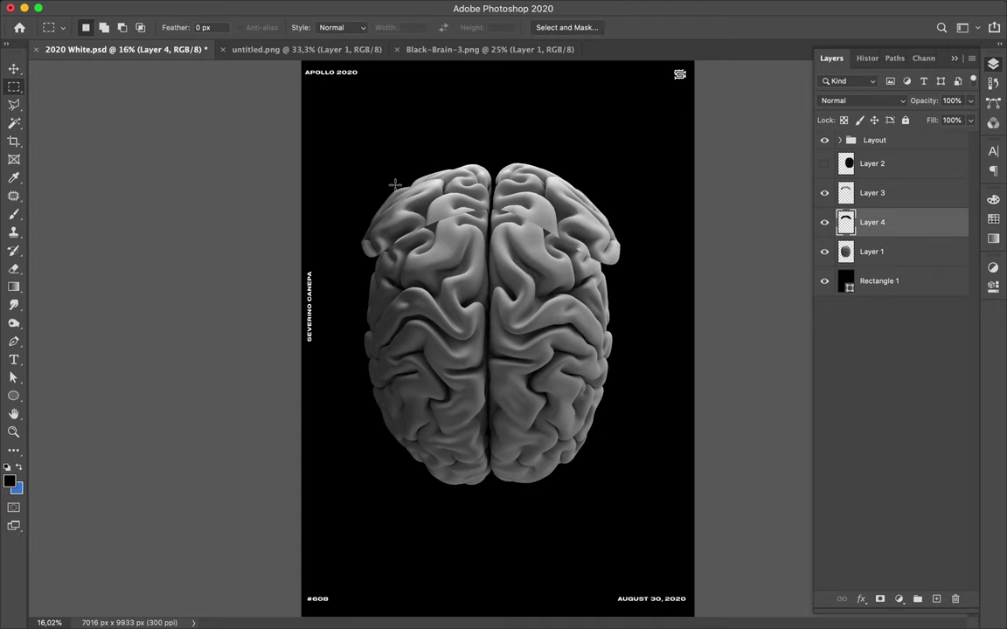
Step: Apply a 67 px Gaussian Blur to the shadow layer
left_click(331, 8)
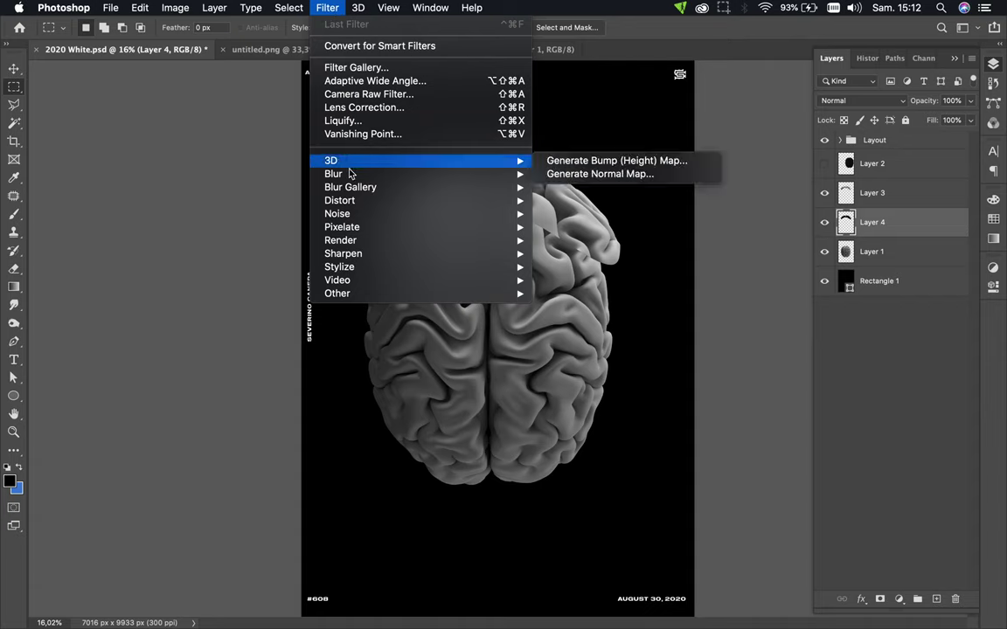
mouse_move(507, 187)
mouse_move(472, 174)
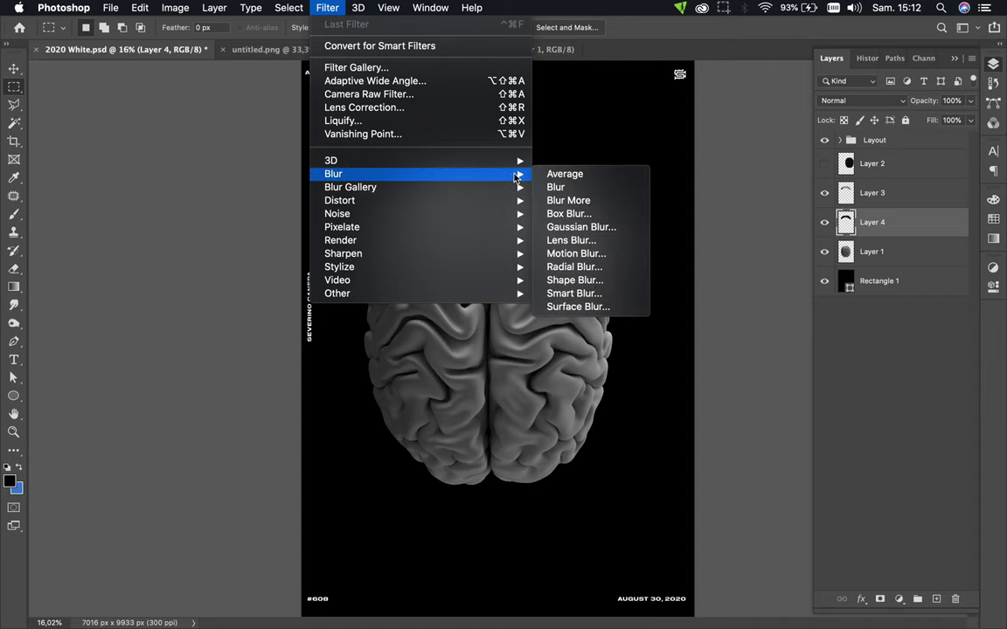
left_click(581, 227)
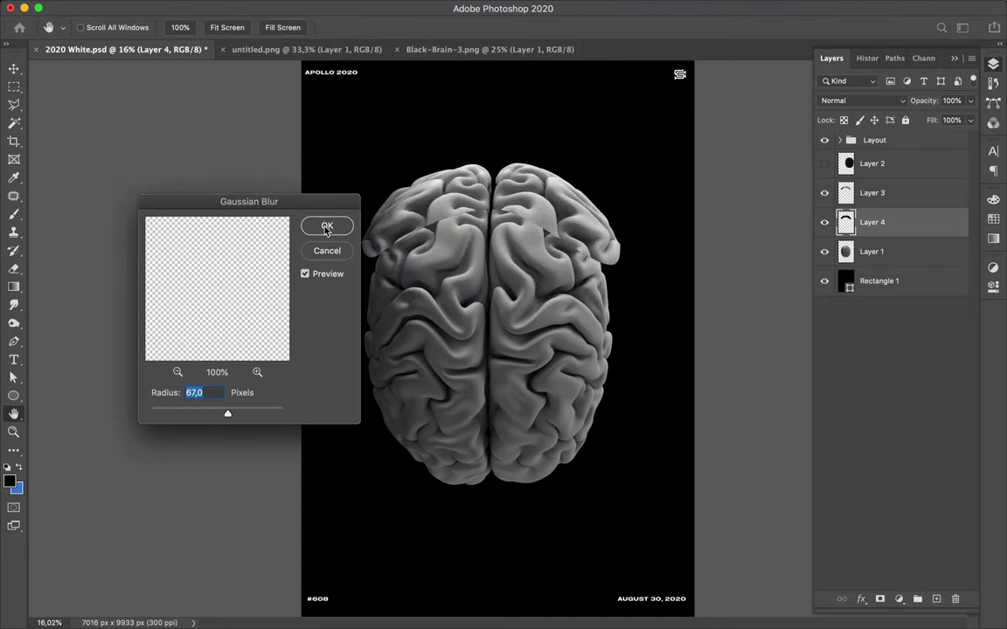
left_click(327, 227)
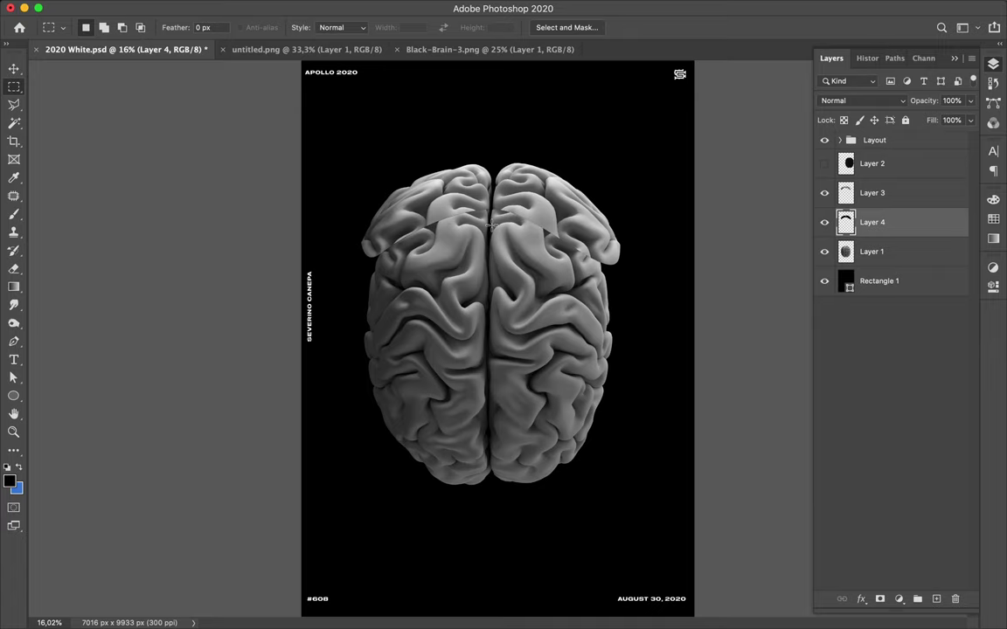
Step: Blur the shadow again with a 120 px Gaussian Blur radius
mouse_move(376, 2)
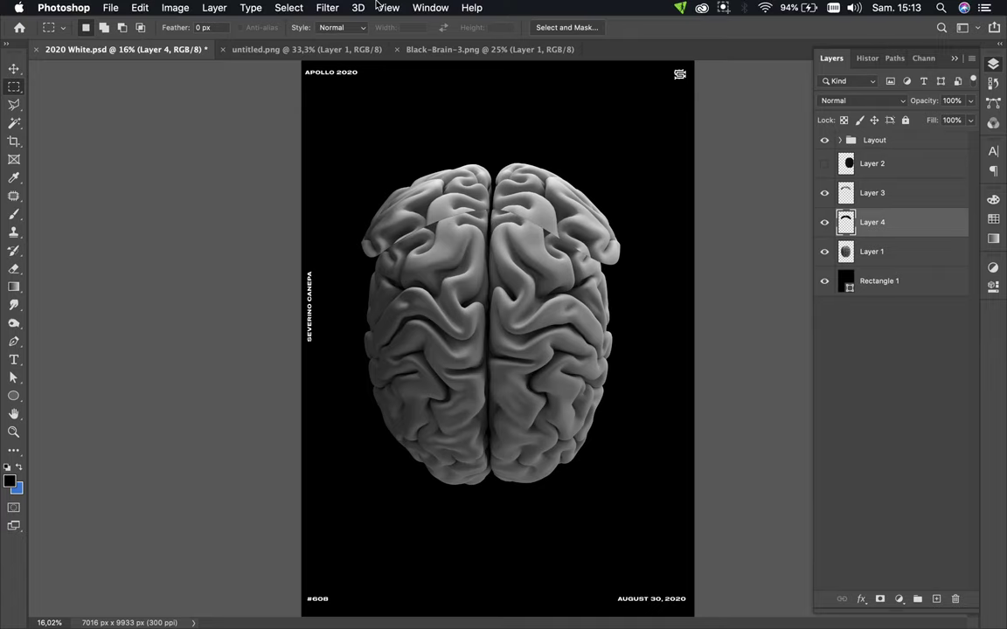
left_click(327, 7)
mouse_move(360, 175)
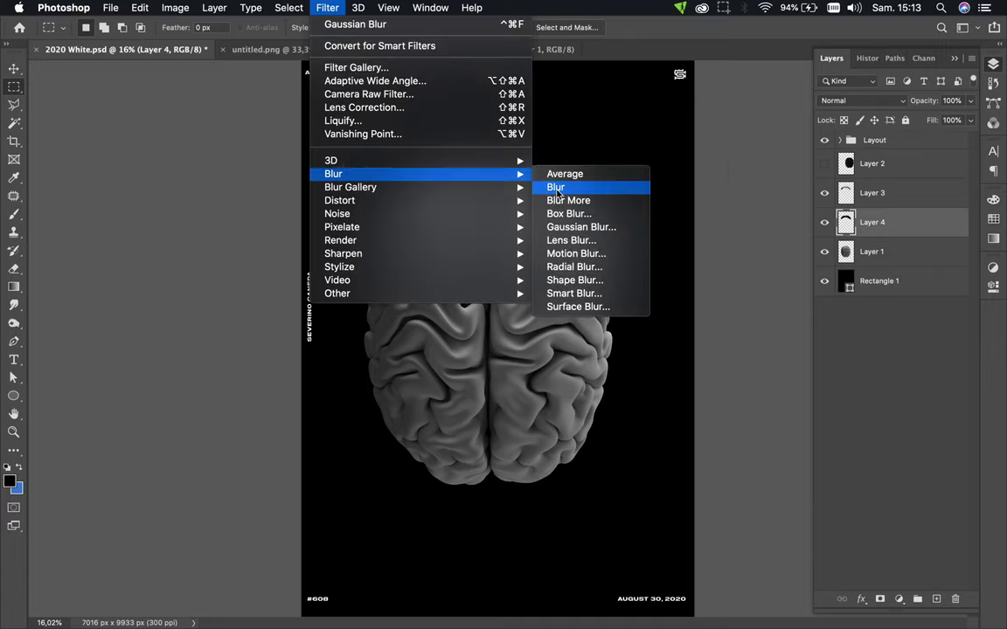
left_click(575, 229)
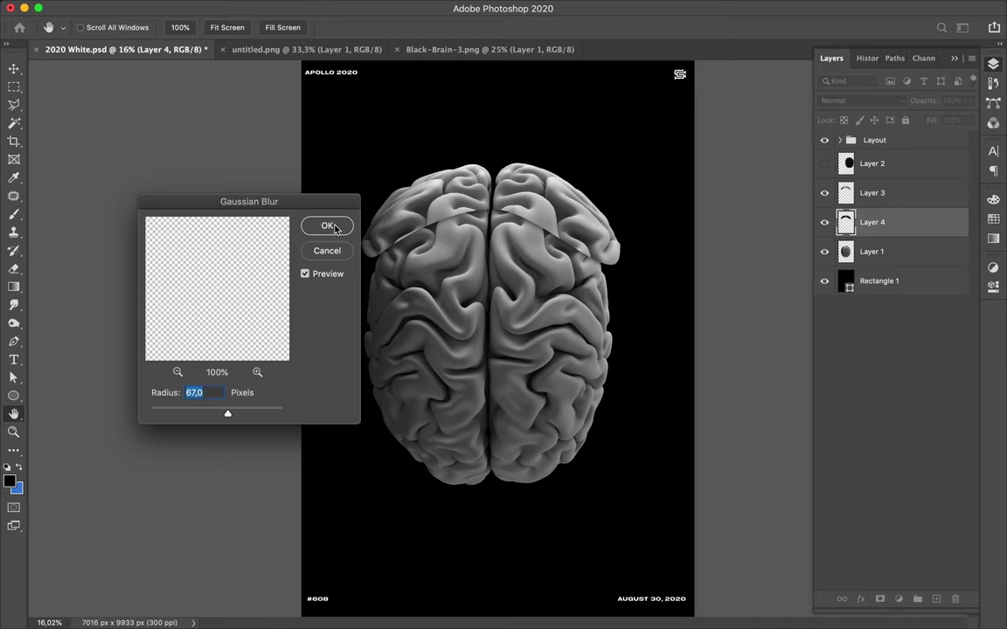
type("120")
left_click(335, 228)
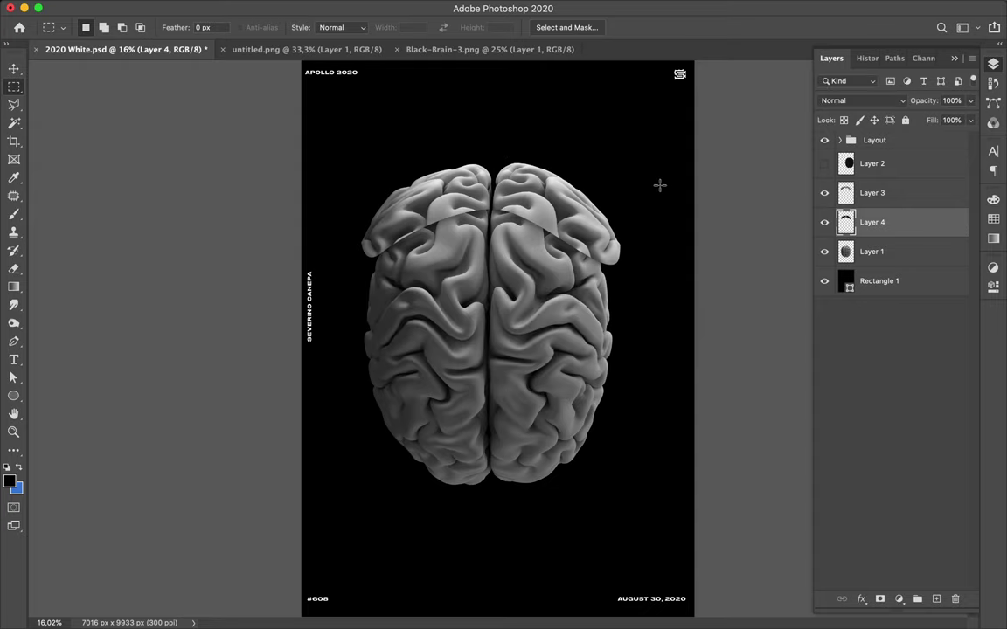
key("v")
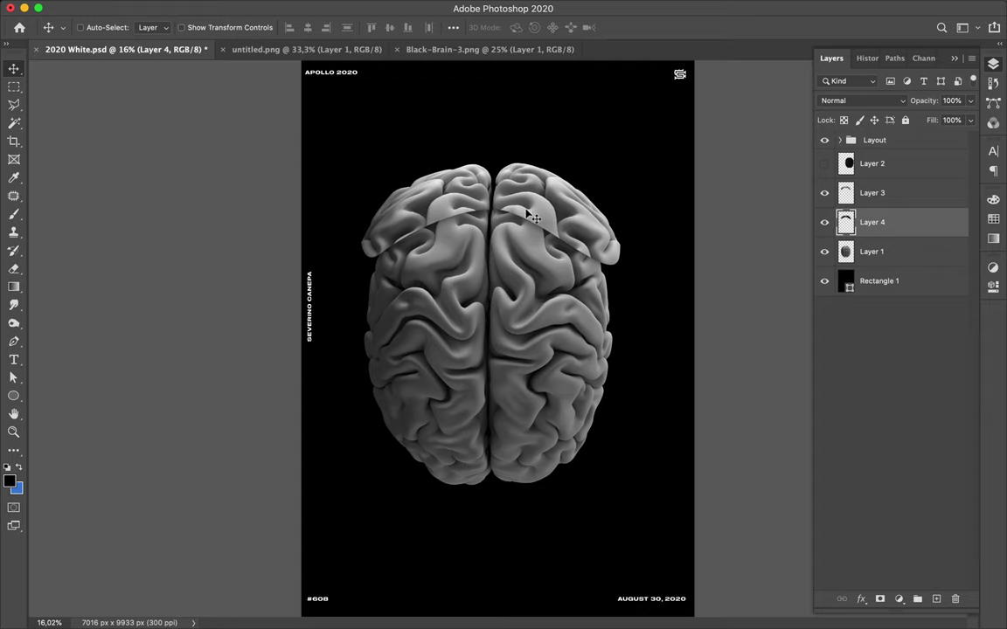
Step: Nudge the blurred shadow a few pixels upward and merge it with Layer 3
key("super")
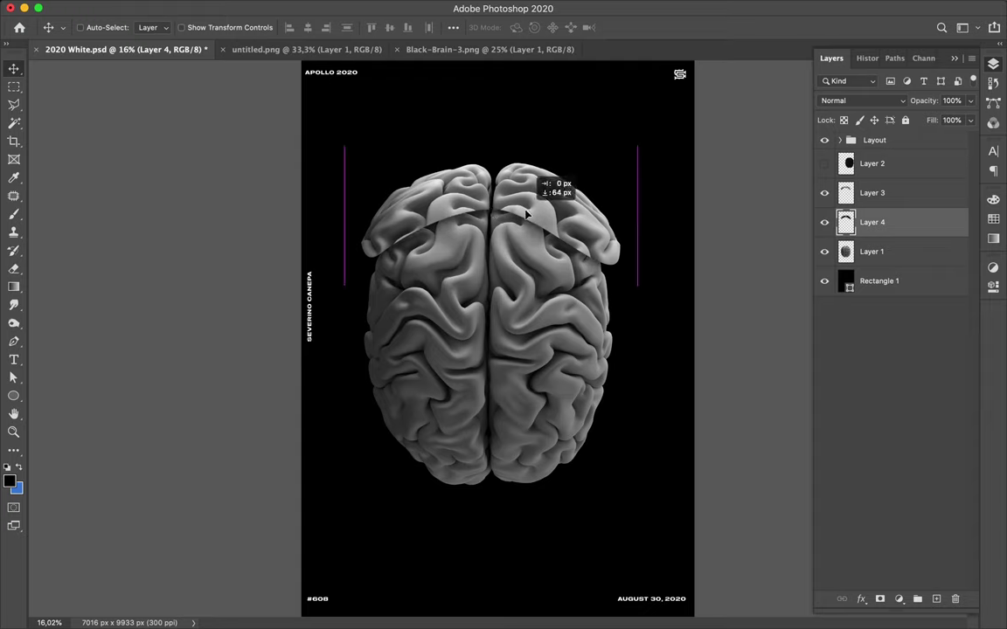
key("shift+Up")
key("shift+Up")
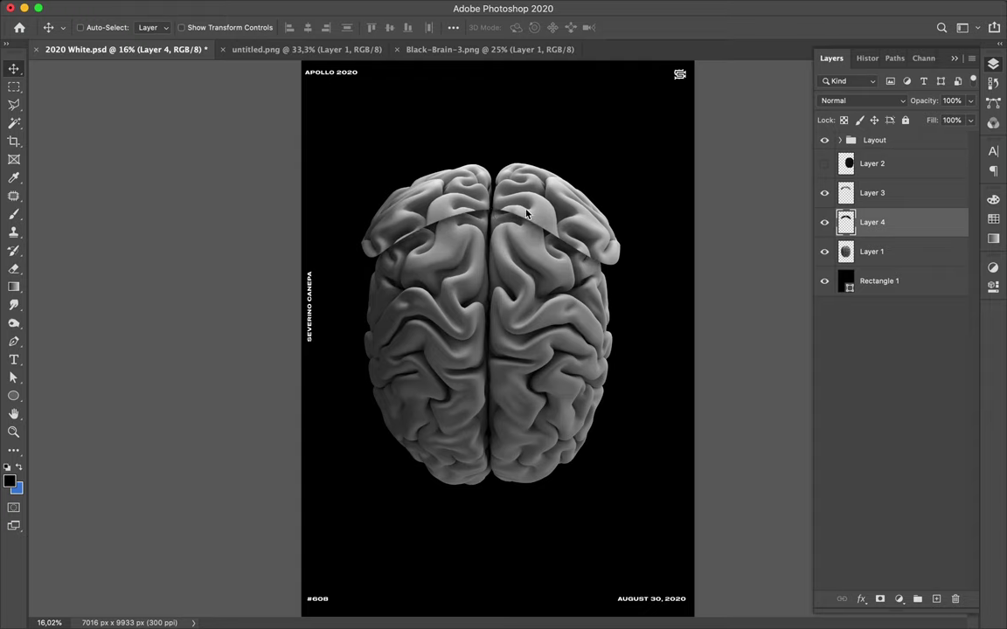
left_click(892, 204, "shift")
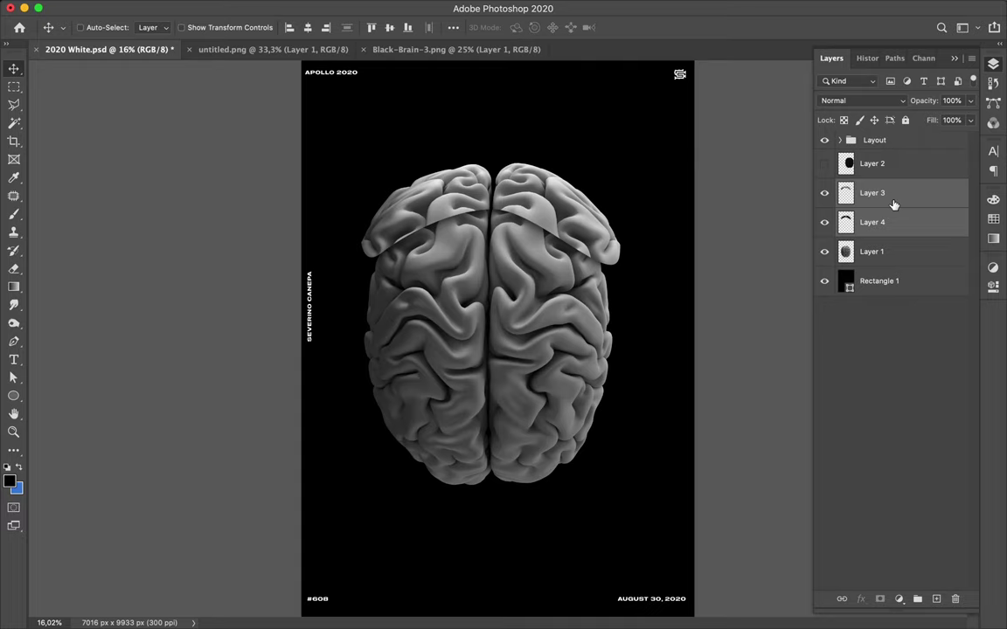
key("super")
key("super+e")
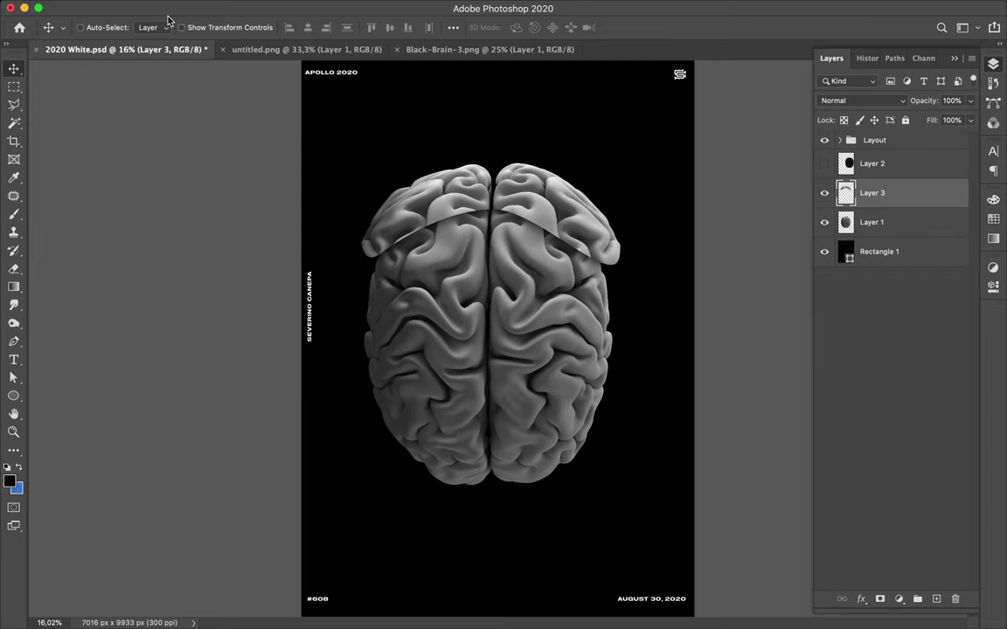
Step: Open 29-607 Mental Process 6/2020 White.psd from Open Recent
left_click(114, 7)
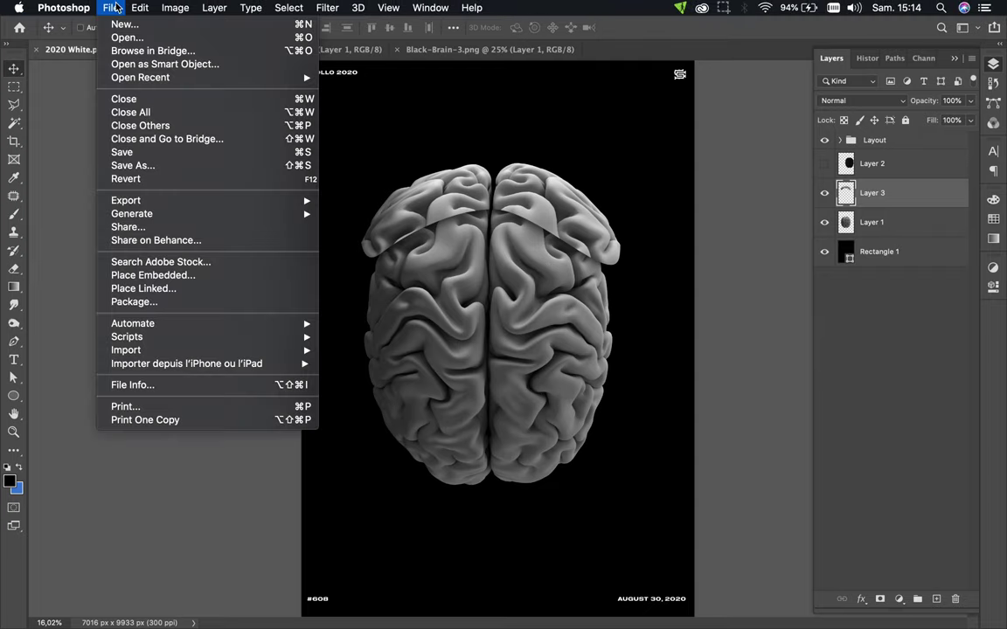
mouse_move(125, 78)
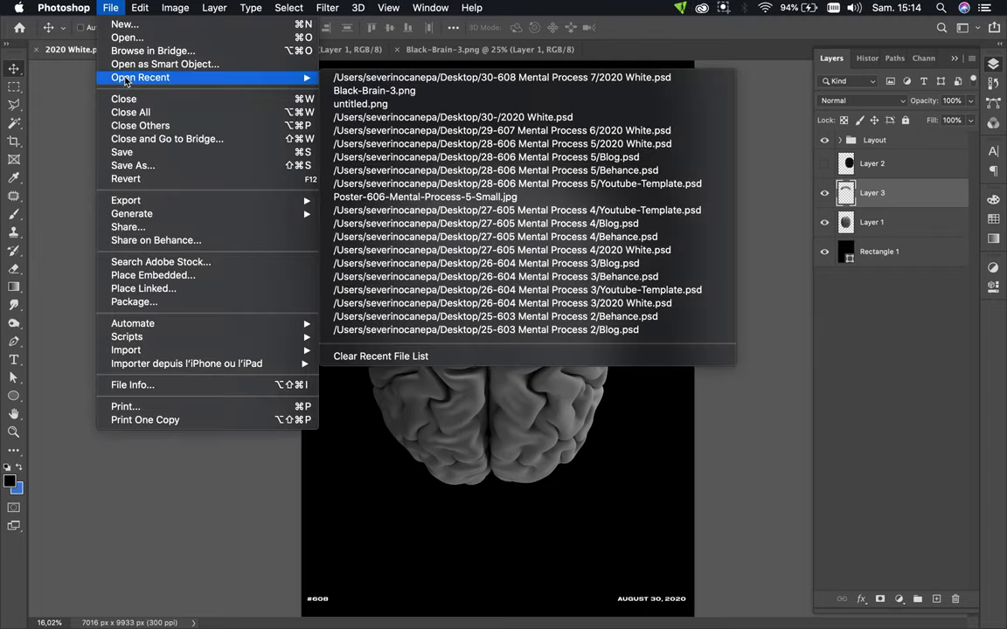
left_click(405, 131)
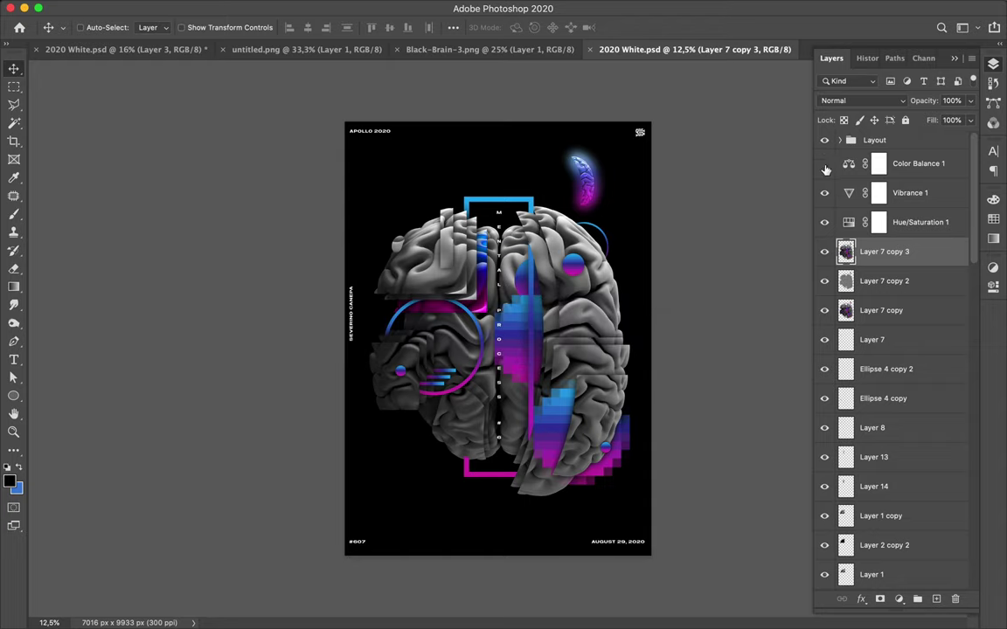
Step: Hide Color Balance 1 and Vibrance 1, leaving Hue/Saturation 1 visible
left_click(824, 165)
left_click(824, 192)
left_click(824, 223)
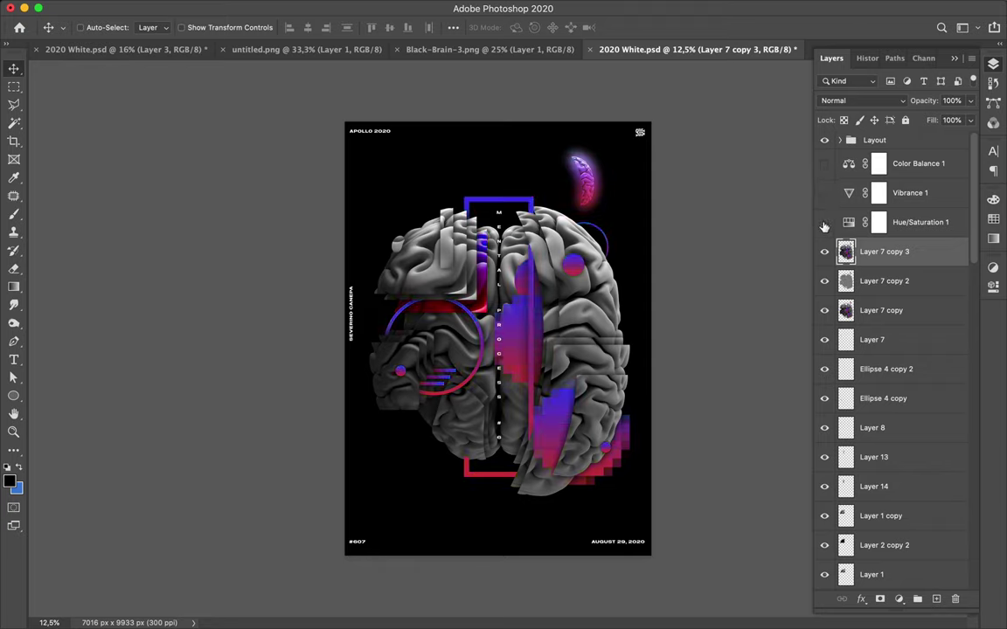
left_click(824, 223)
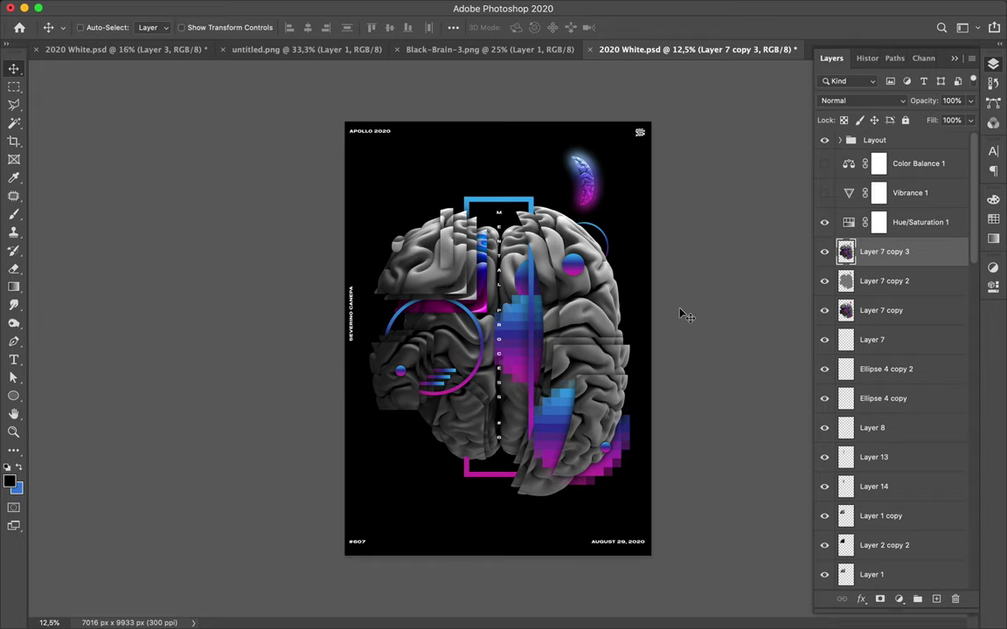
Step: Sample the frame's blue top bar and magenta bottom bar with the Eyedropper
key("i")
scroll(623, 303, "up", 5)
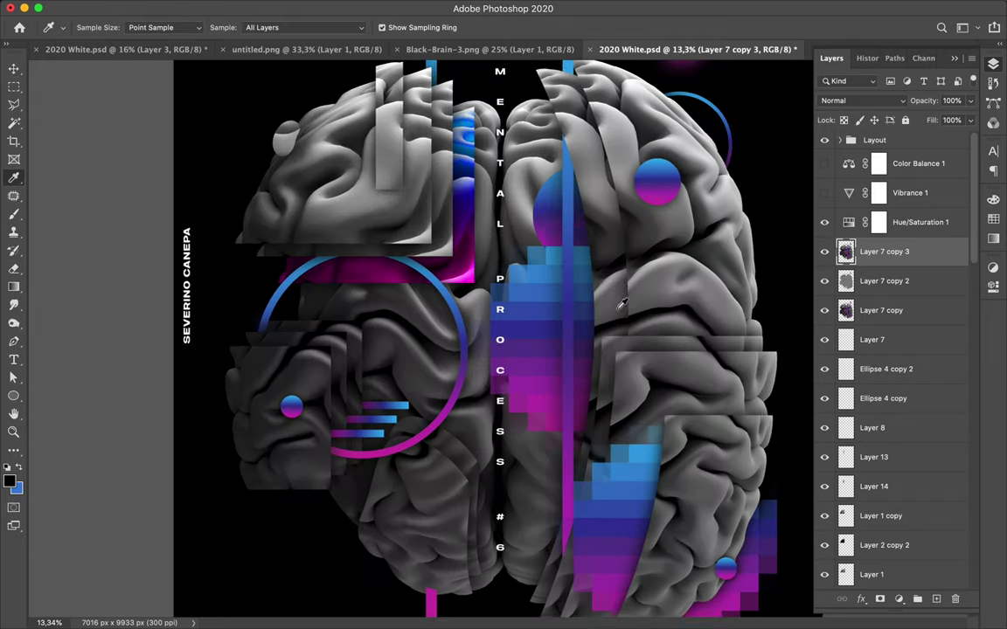
scroll(603, 267, "down", 2)
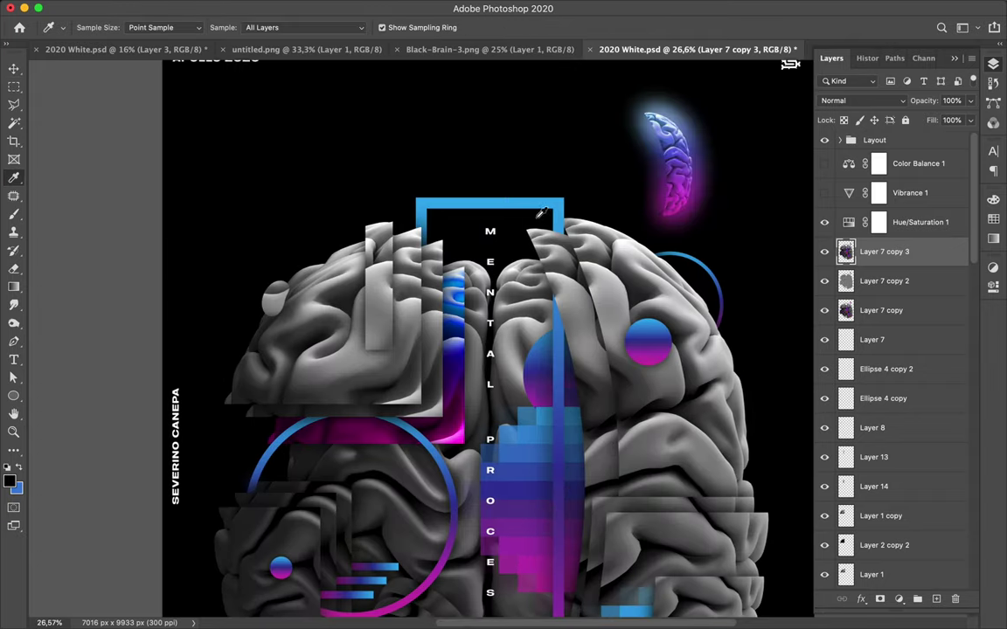
left_click(489, 204)
scroll(531, 198, "down", 8)
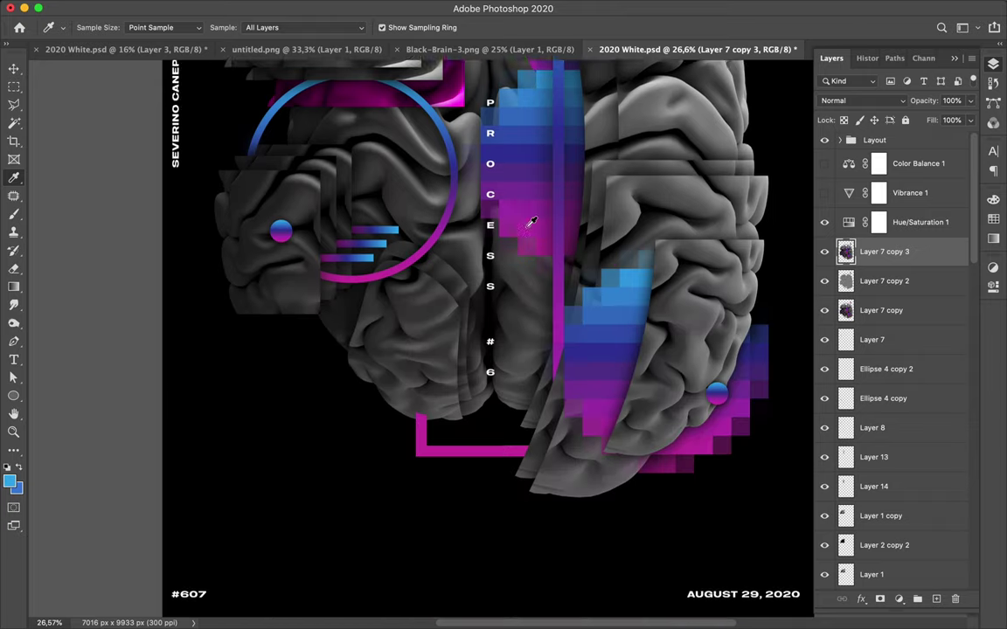
left_click(470, 419)
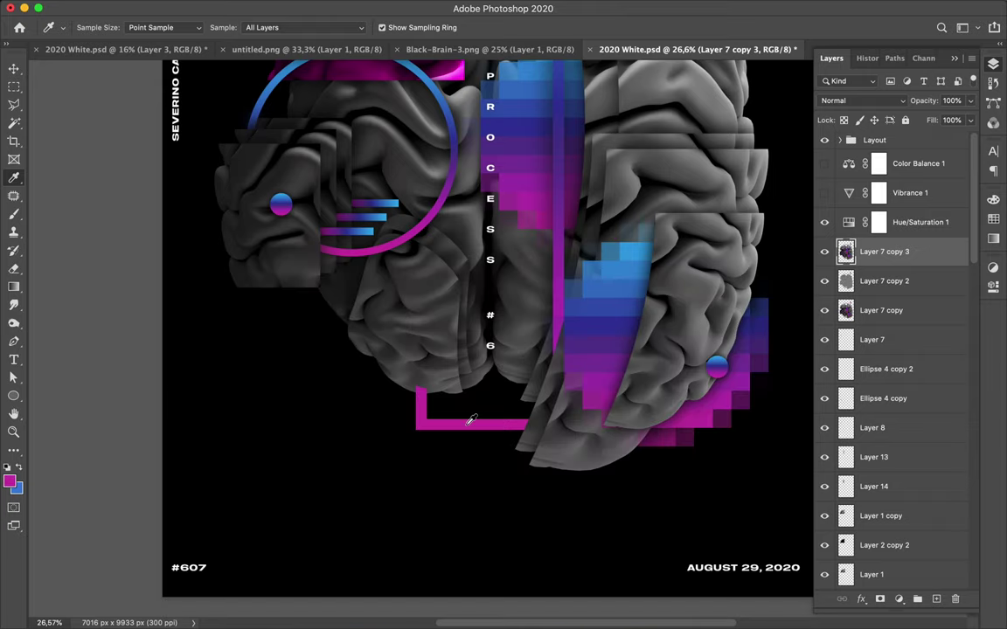
scroll(450, 442, "down", 4)
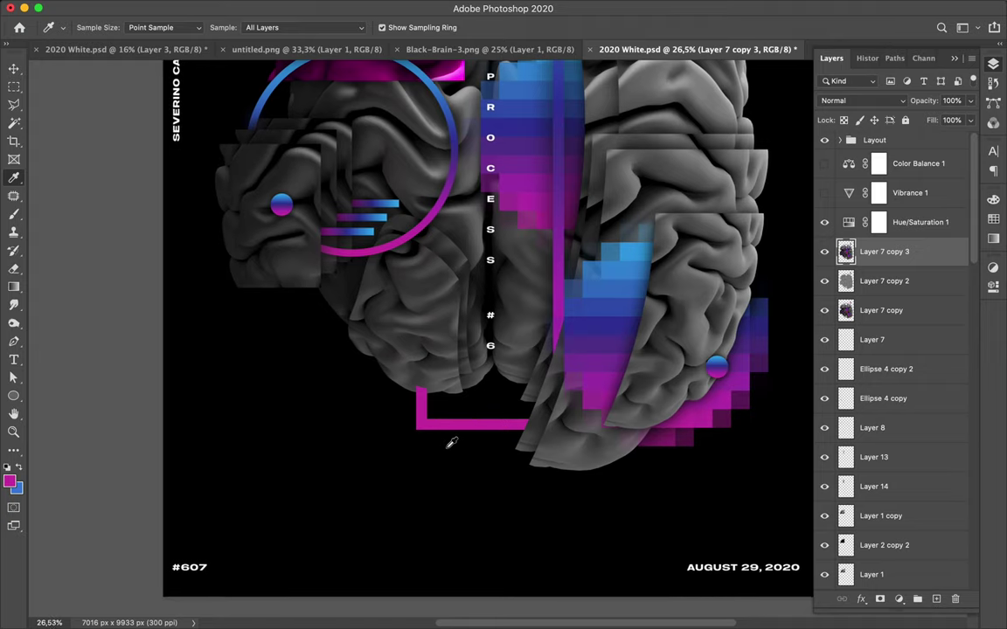
scroll(450, 442, "down", 4)
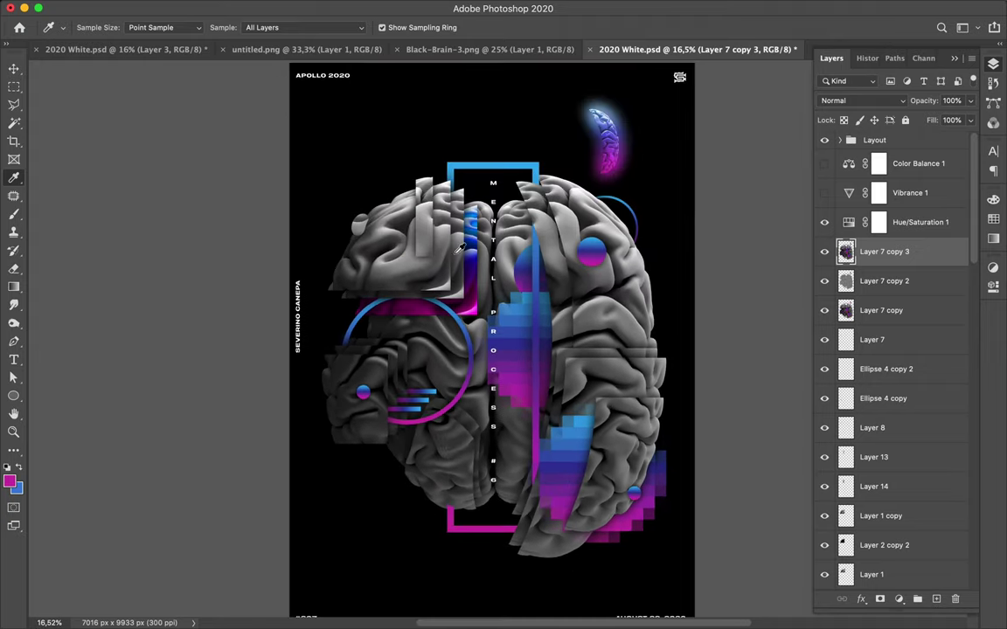
Step: Close the #607 poster with Don't Save and select the Gradient tool
left_click(590, 50)
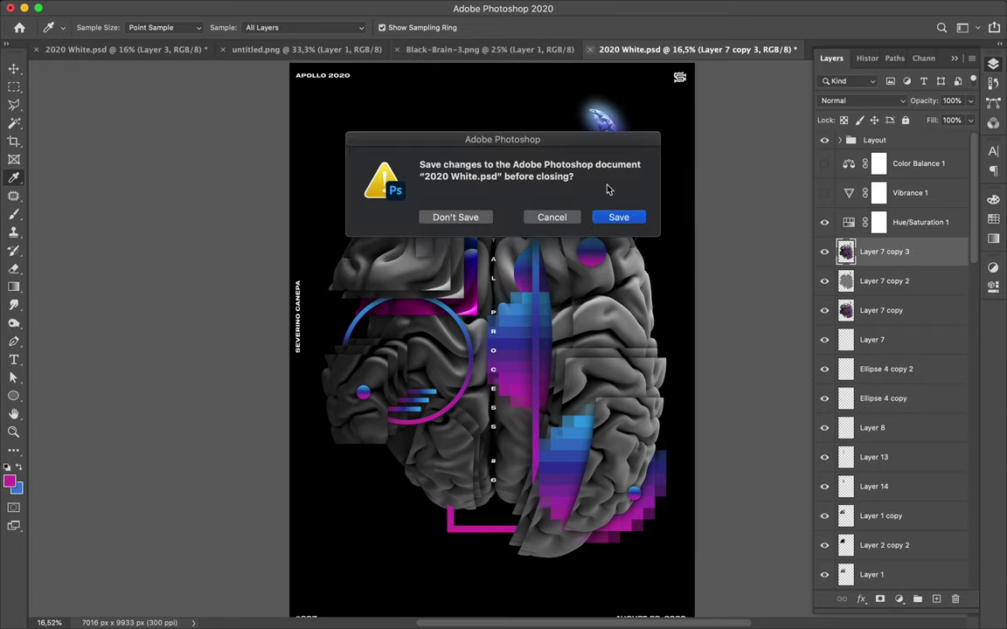
left_click(481, 218)
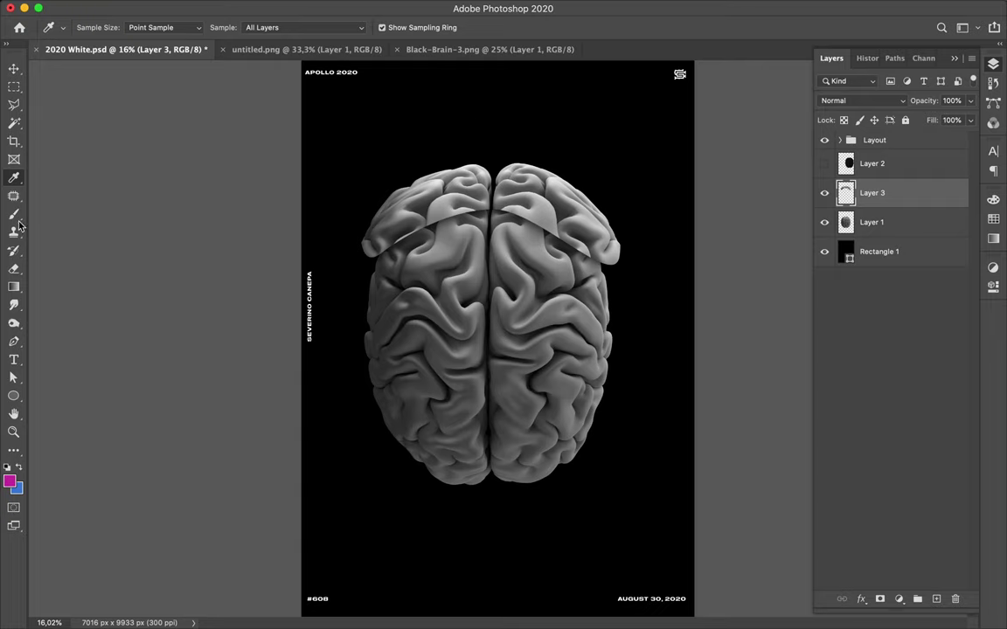
left_click(14, 287)
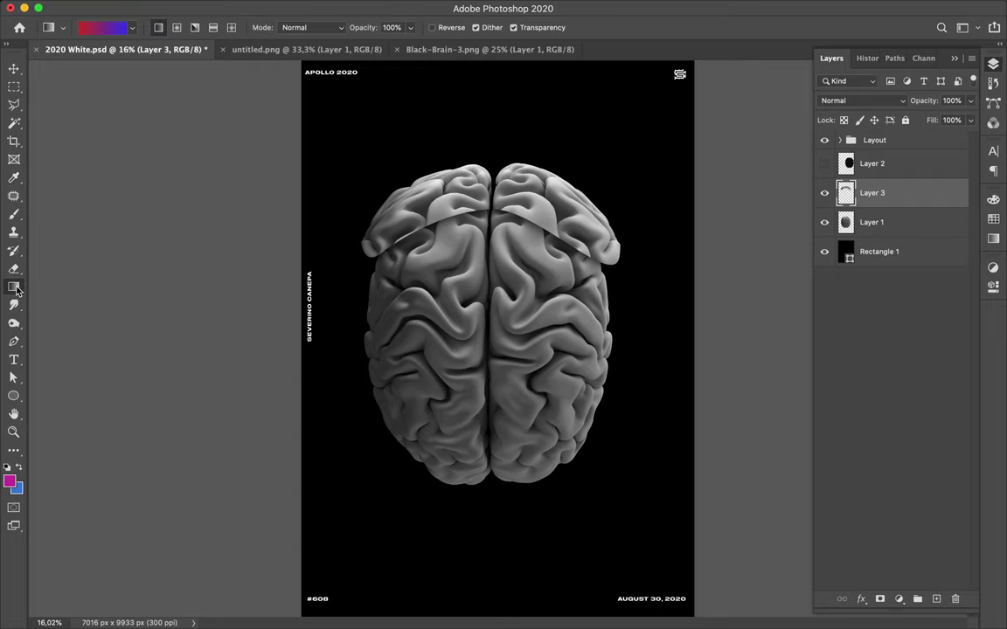
Step: Set the gradient's start stop to magenta from the swatches
left_click(111, 34)
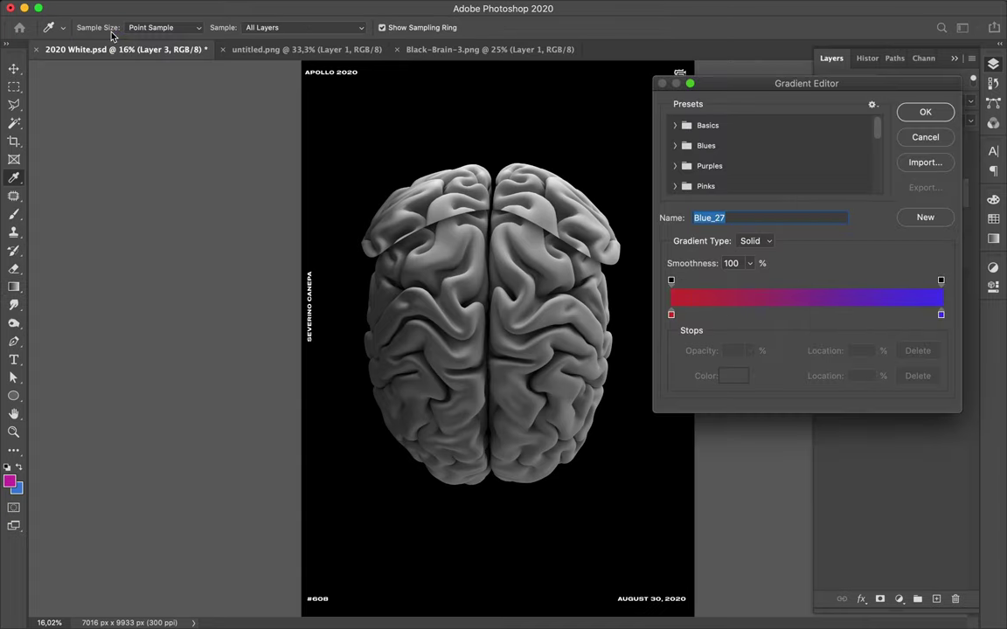
left_click(671, 316)
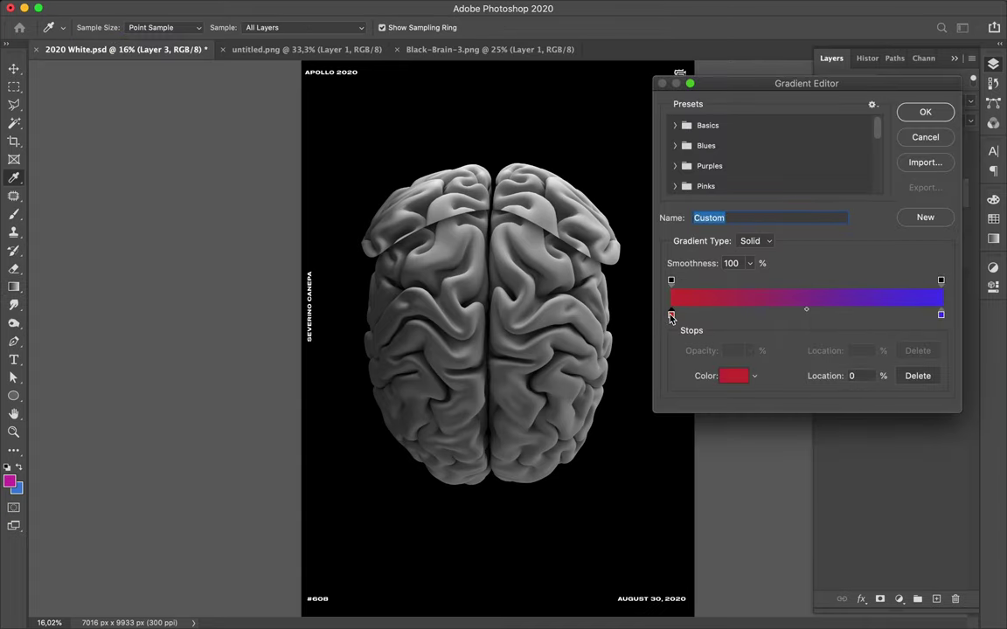
double_click(671, 317)
left_click_drag(784, 312, 561, 259)
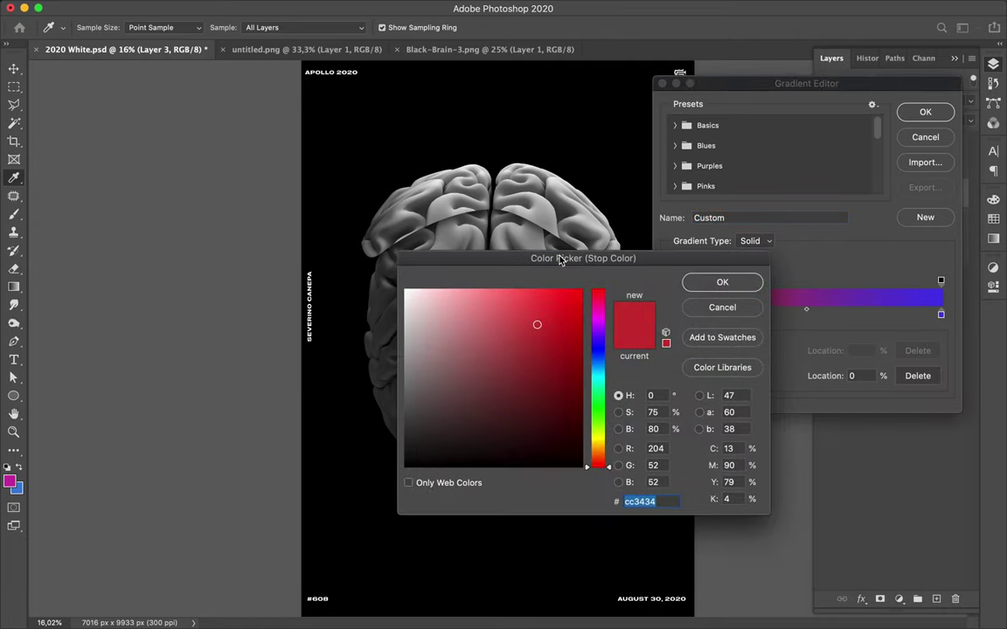
left_click(994, 220)
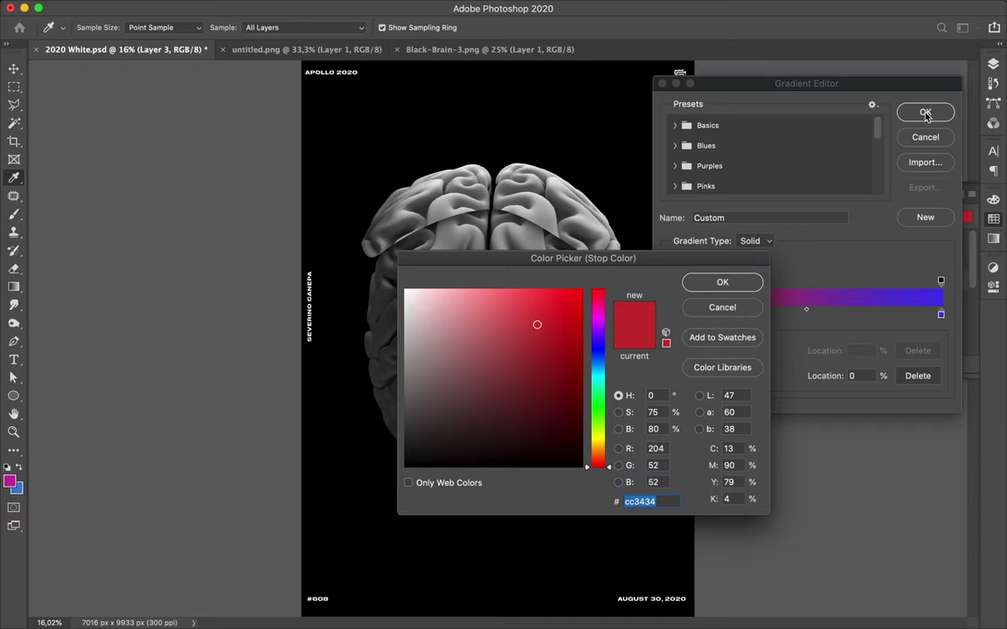
left_click_drag(906, 85, 690, 82)
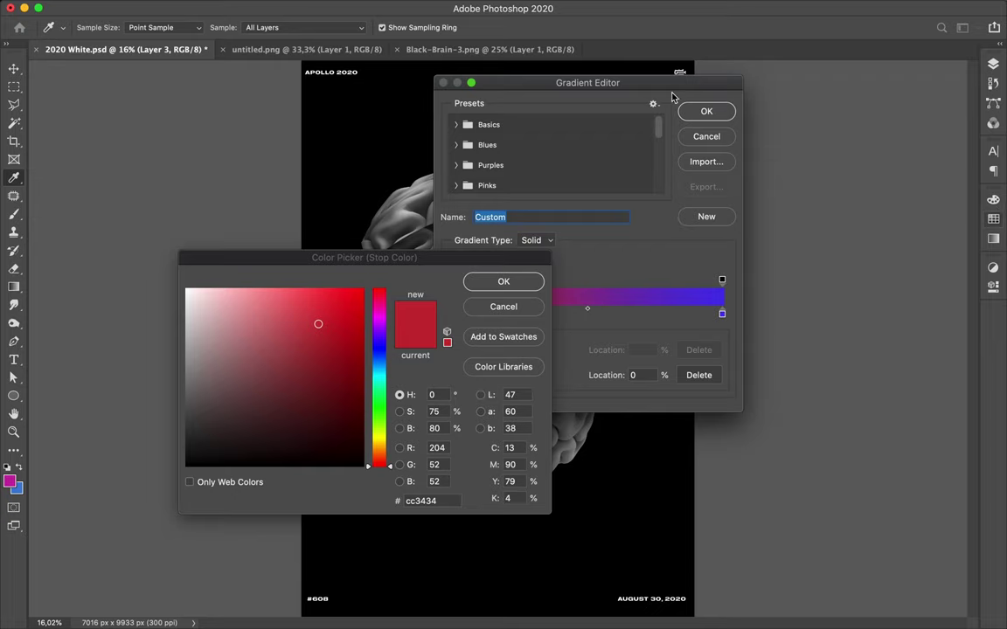
mouse_move(673, 98)
left_mouse_down()
mouse_move(819, 93)
mouse_move(657, 96)
left_mouse_up()
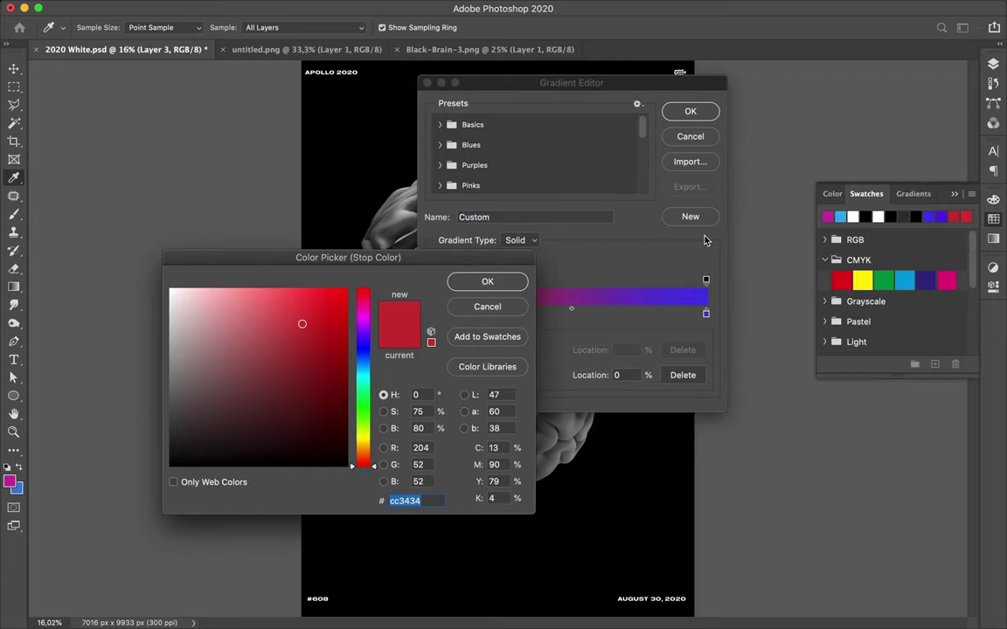
left_click(991, 203)
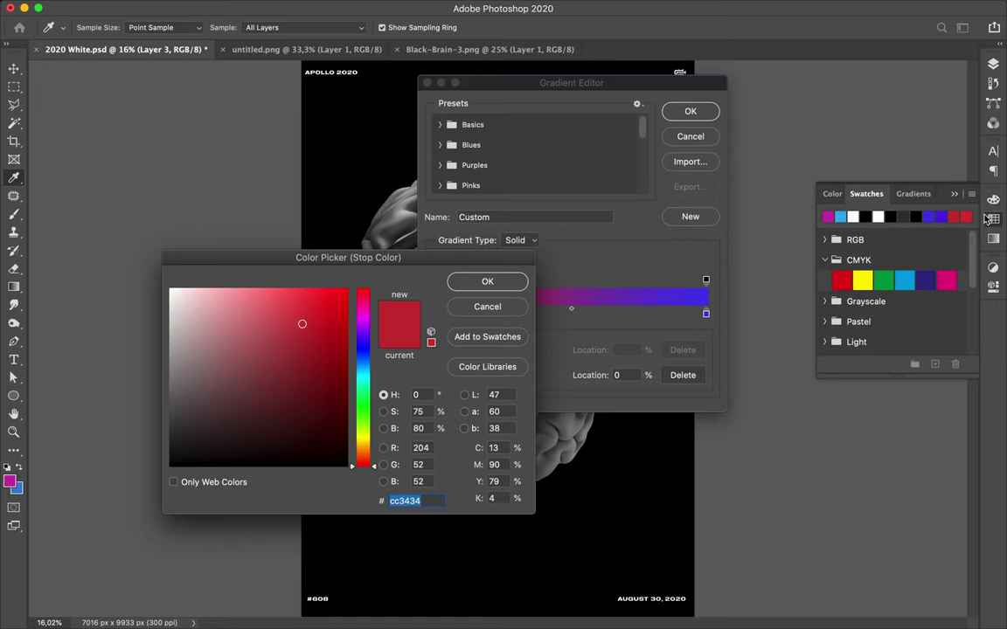
left_click(828, 215)
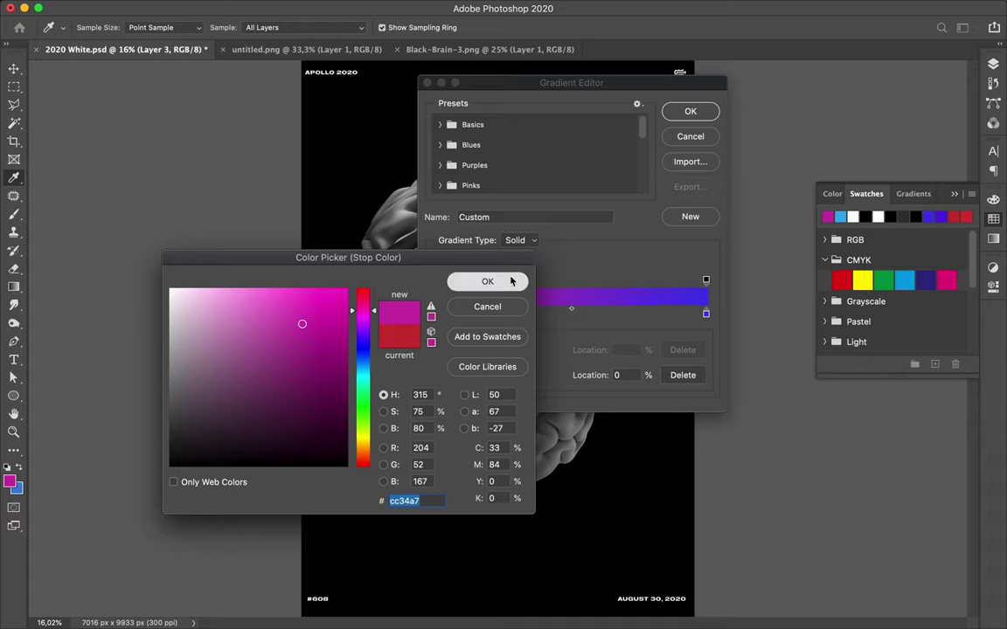
key("Return")
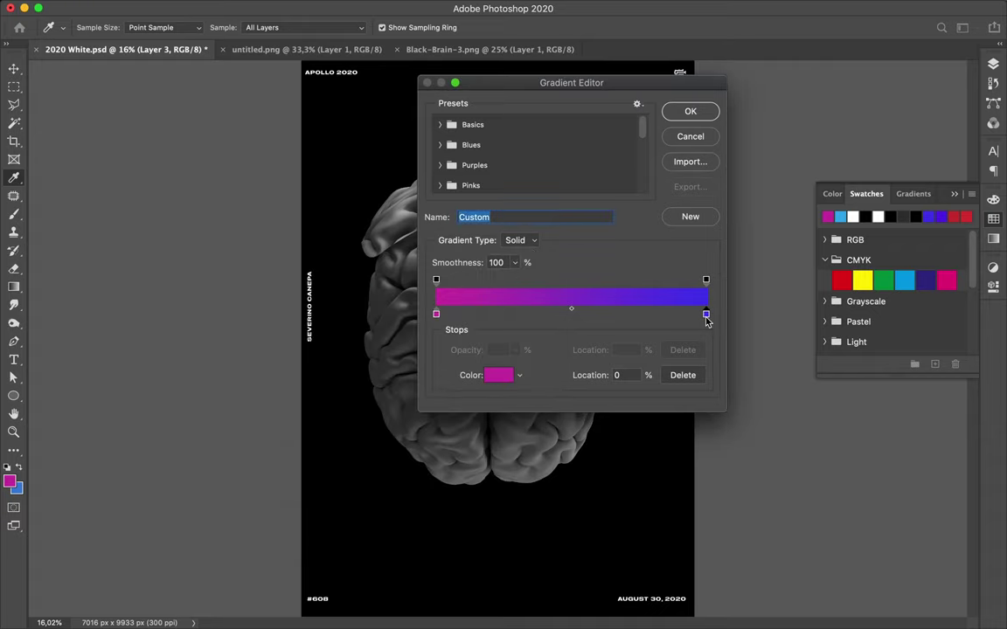
Step: Set the gradient's end stop to light blue #36aded
left_click(706, 314)
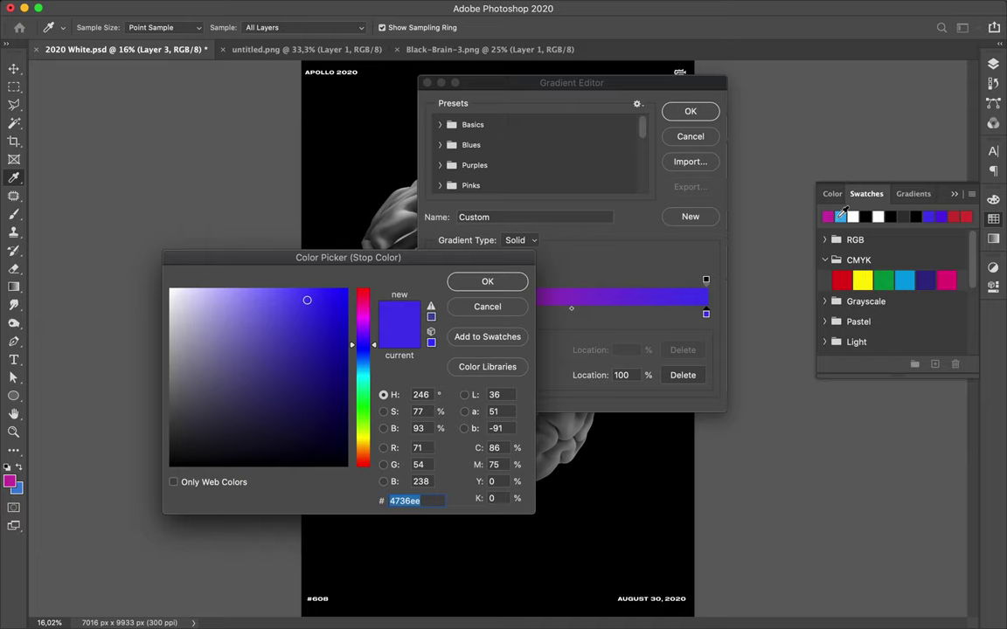
left_click(841, 215)
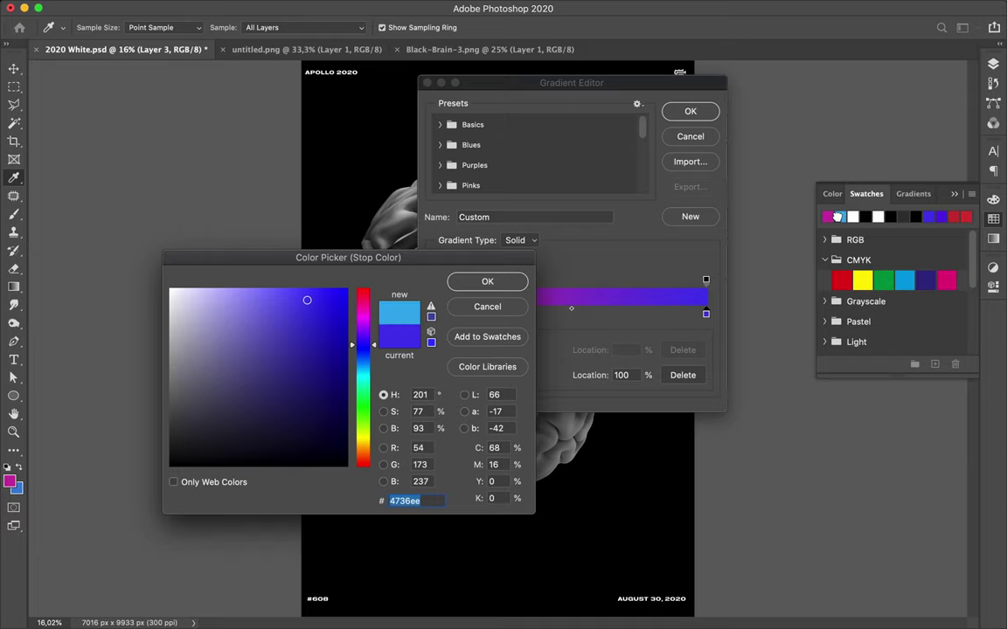
left_click(488, 282)
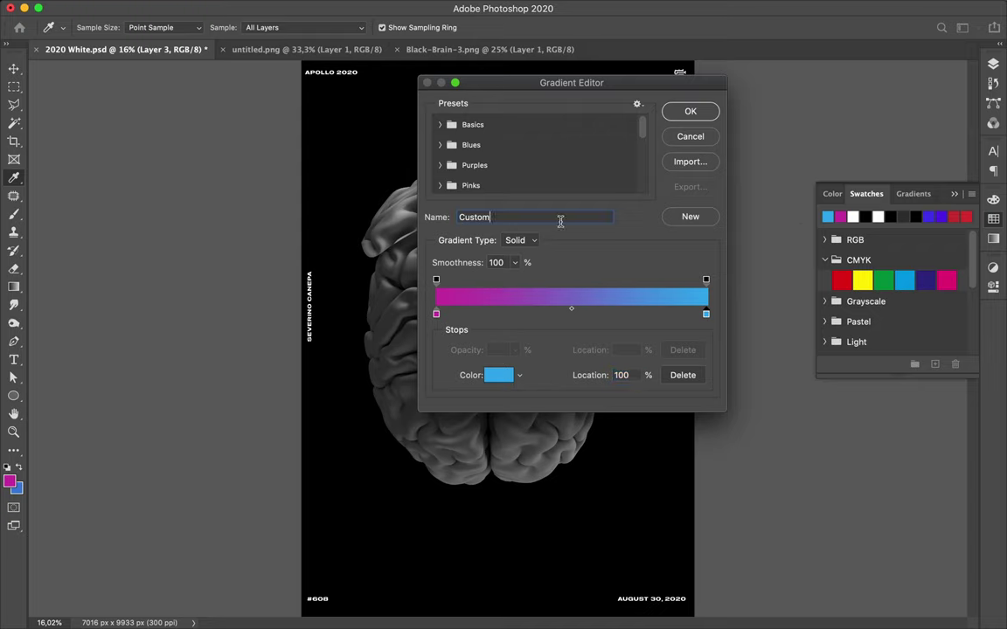
Step: Save the gradient as a new preset named 'Pink to Blue' and keep it active
left_click_drag(558, 217, 461, 219)
type("Pink to Blue")
left_click(677, 217)
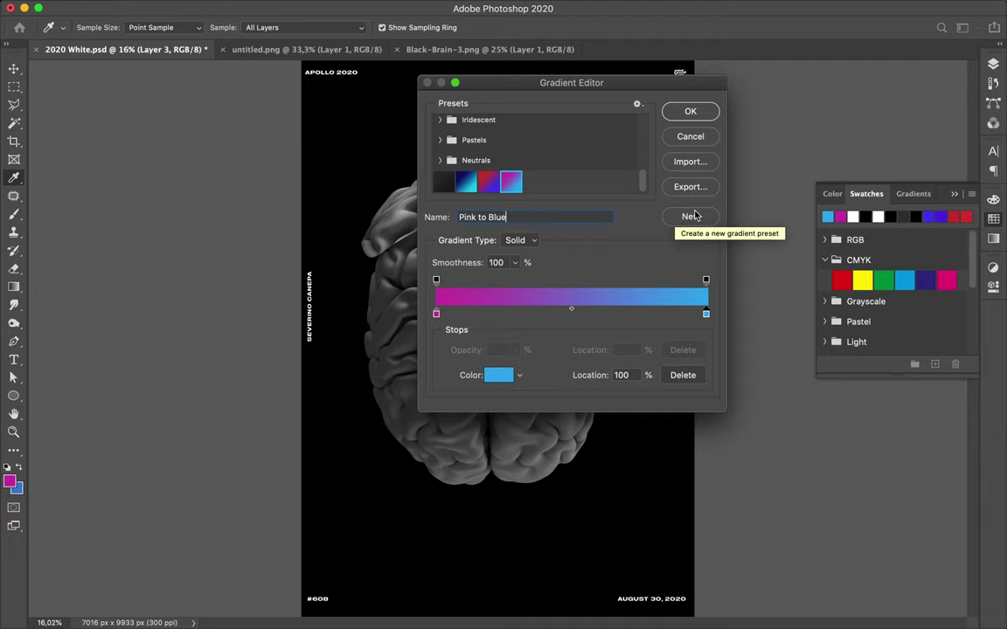
left_click(681, 107)
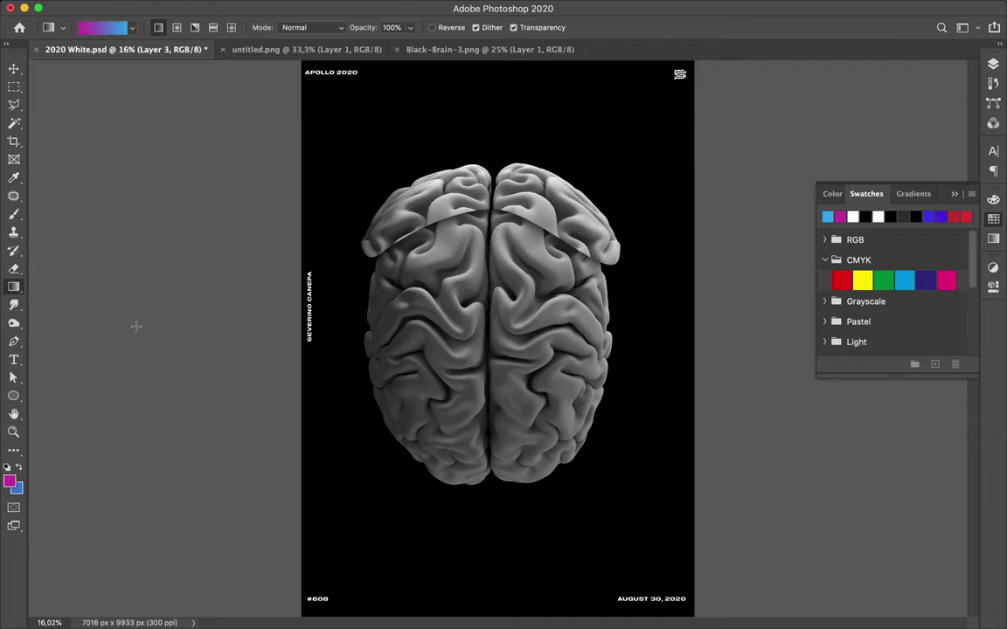
Step: Switch to the Move tool and show the Layers panel in place of the swatches
left_click(14, 398)
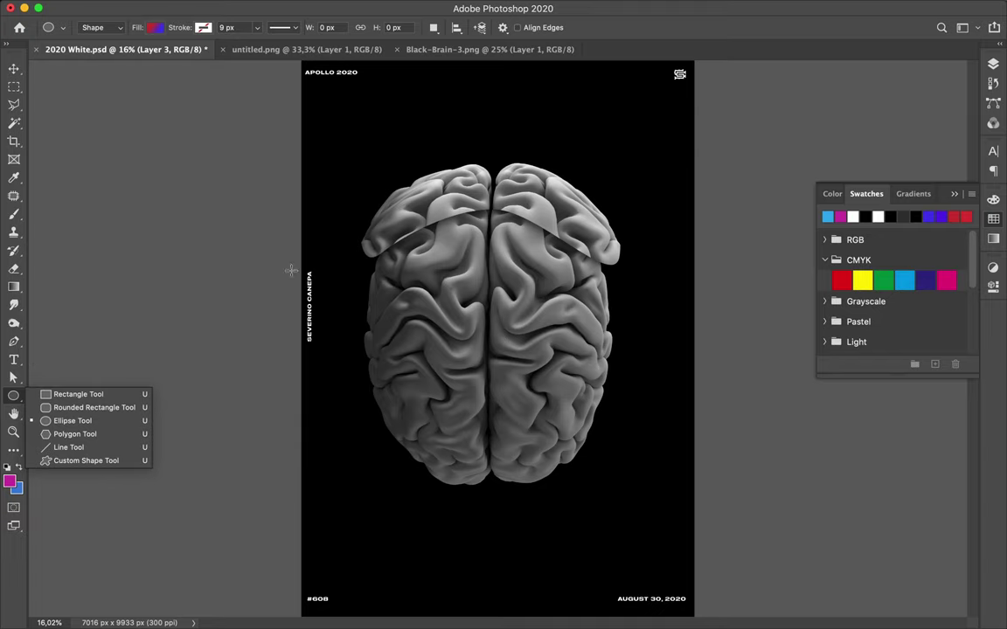
key("v")
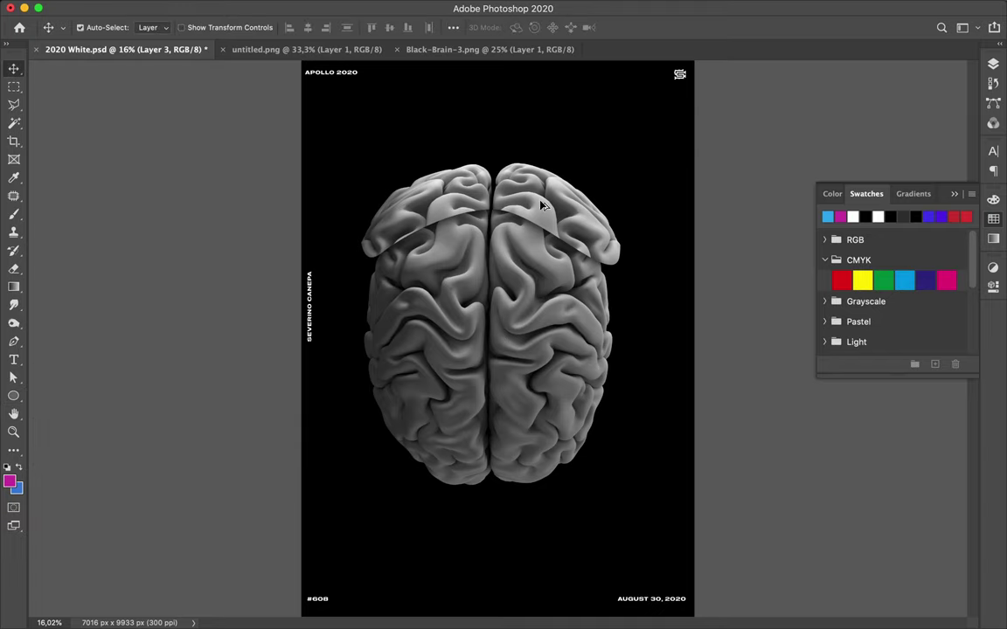
left_click(985, 75)
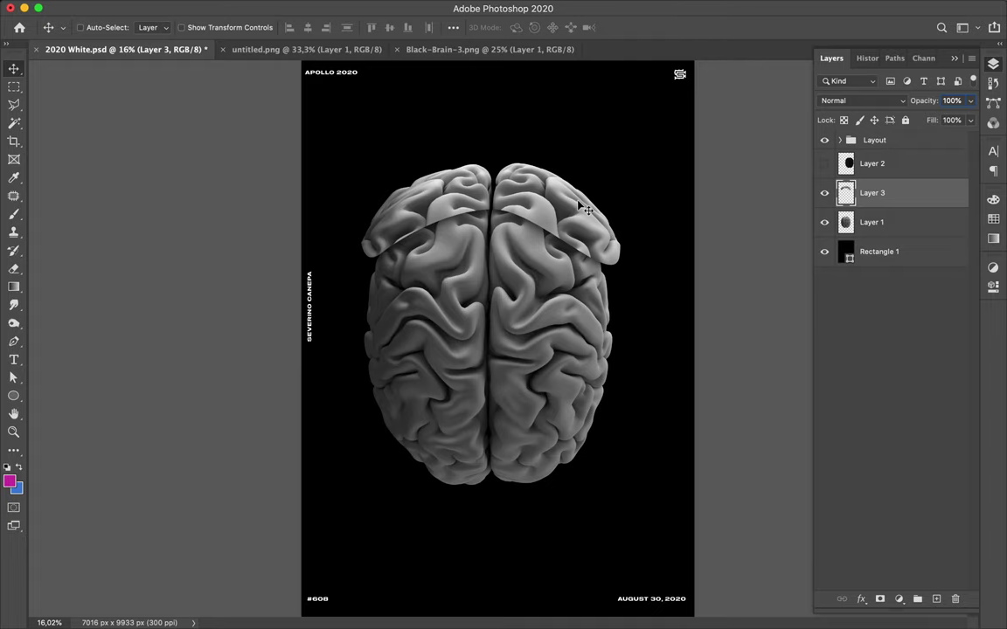
Step: On Layer 1, draw a closed curved Pen path across the top of the brain
key("p")
left_click(874, 222)
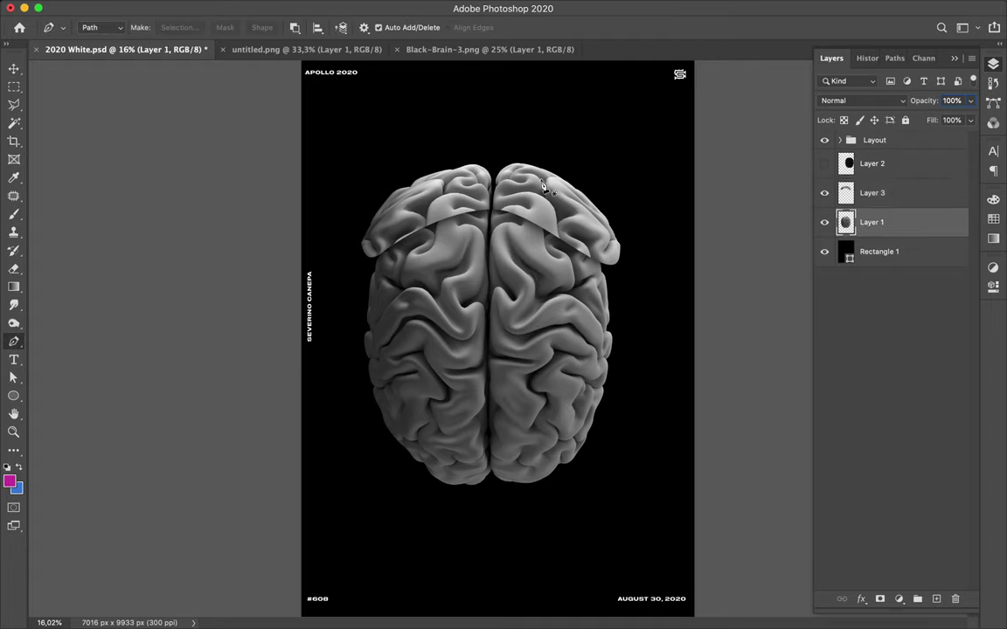
left_click(494, 172)
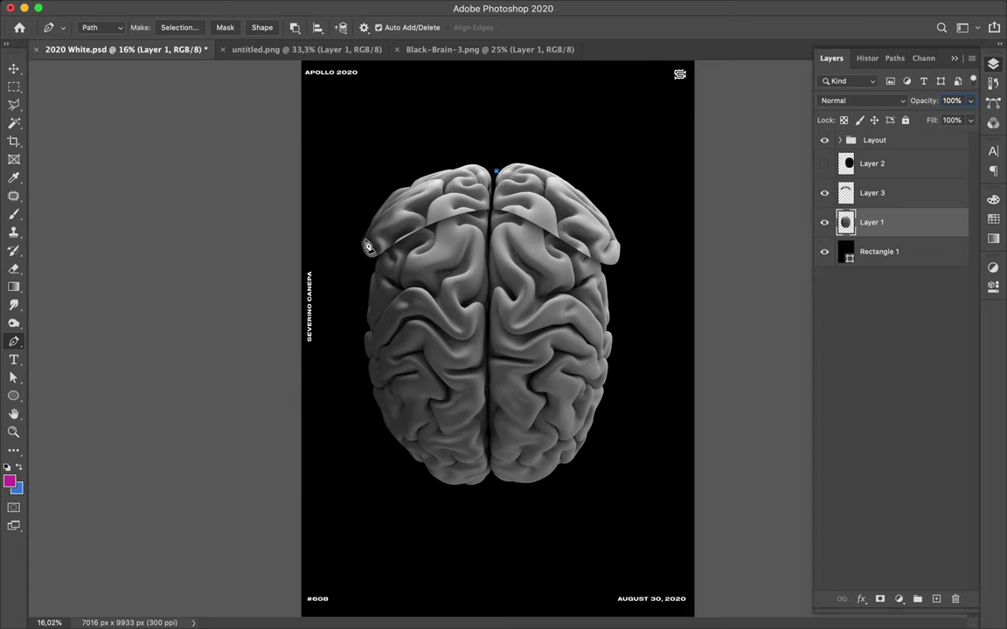
left_click_drag(360, 255, 360, 275)
left_click_drag(423, 270, 438, 263)
left_click_drag(621, 261, 618, 237)
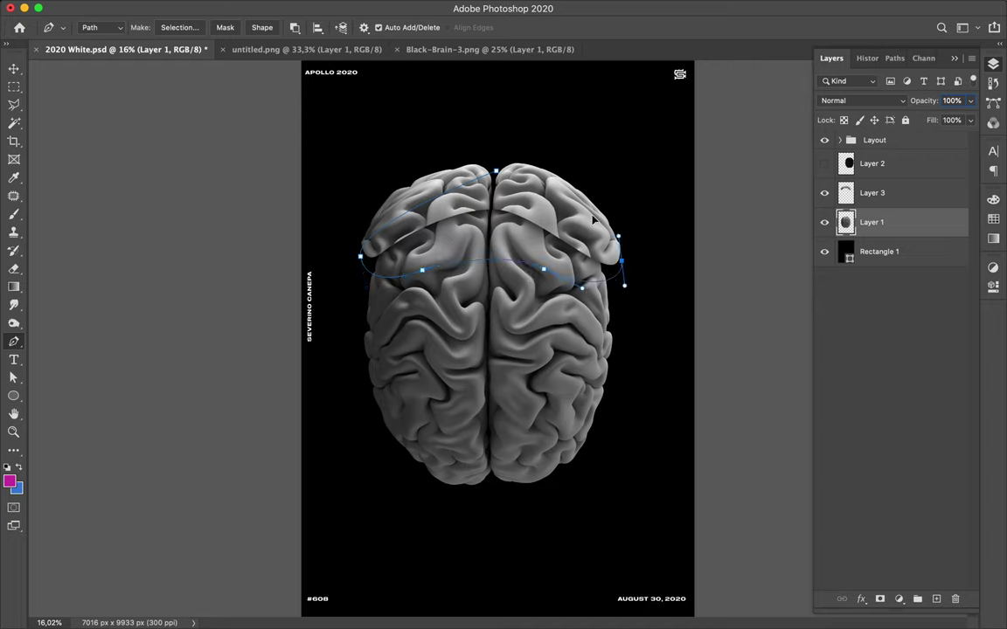
left_click_drag(496, 172, 409, 174)
key("a")
left_click_drag(498, 173, 490, 147)
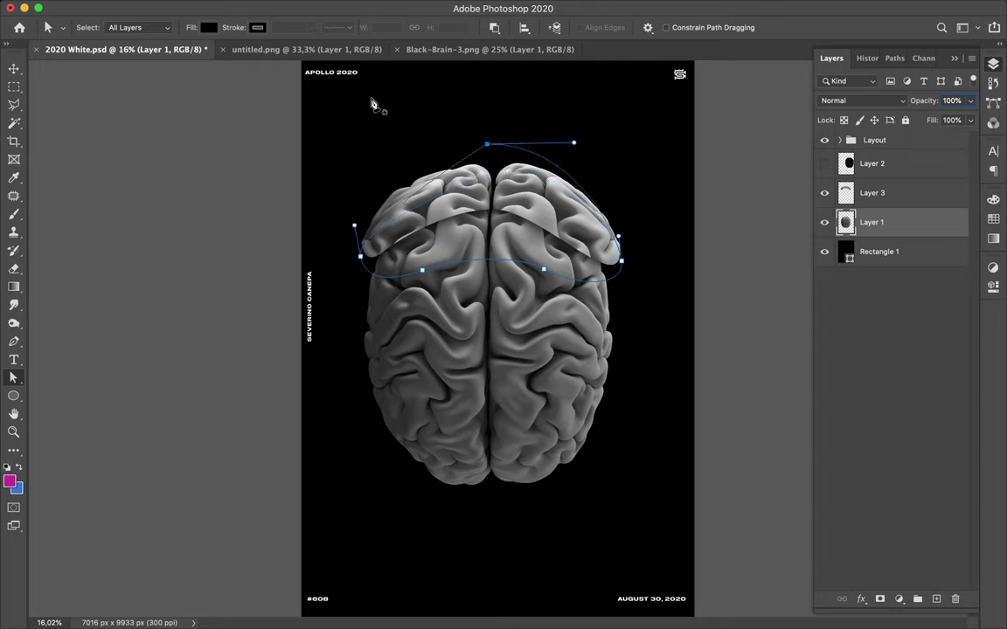
key("p")
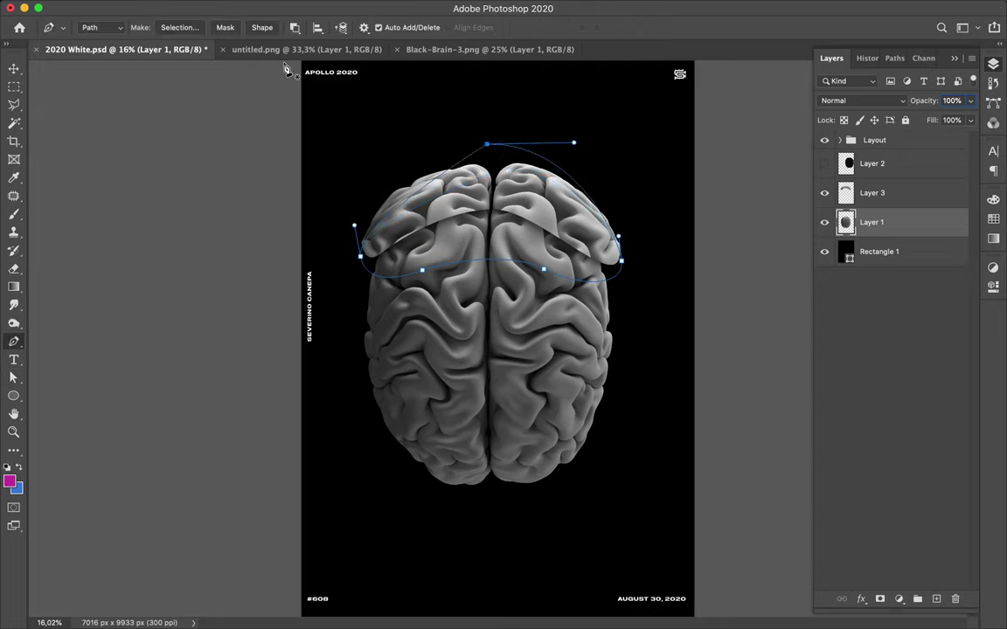
Step: Convert the path to a 0.5 px selection and copy the top band to Layer 4
right_click(438, 225)
left_click(454, 187)
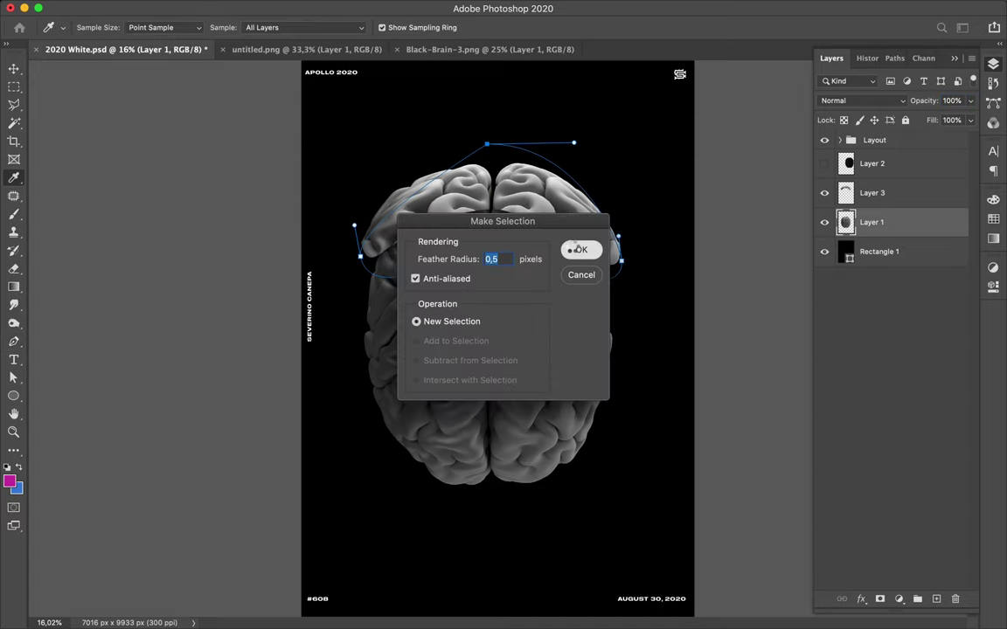
left_click(577, 250)
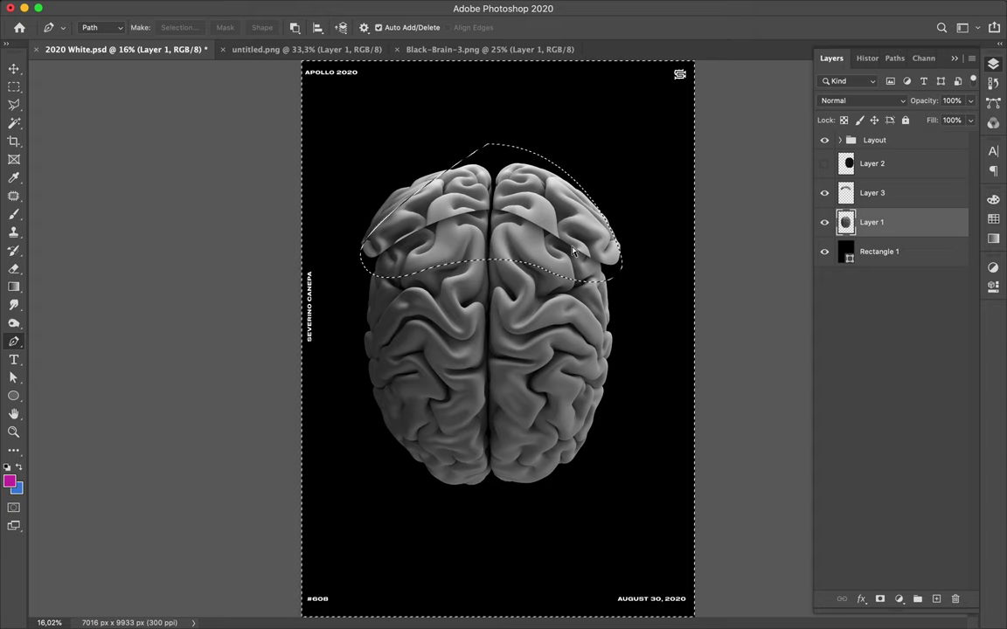
key("ctrl+shift+i")
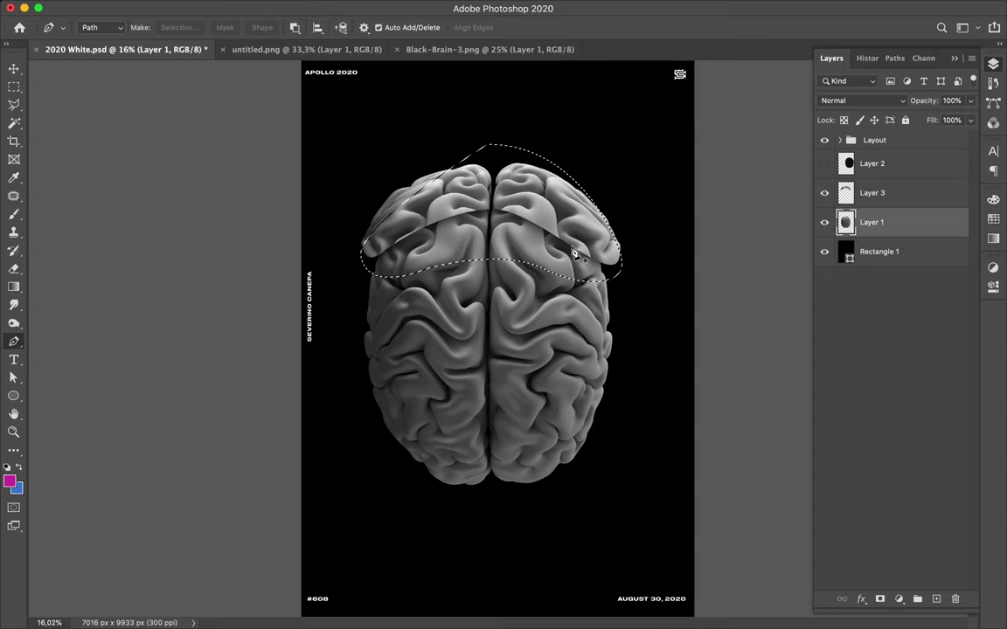
key("Delete")
key("ctrl+j")
key("v")
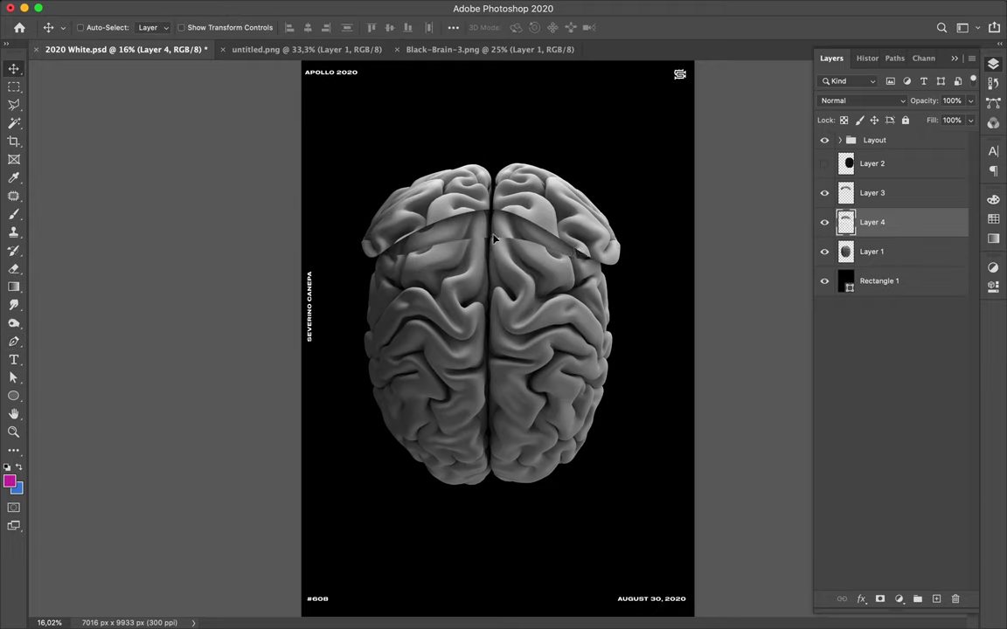
Step: Move the copied band down, scale it to 110%, then delete Layer 4
left_click_drag(494, 236, 492, 254)
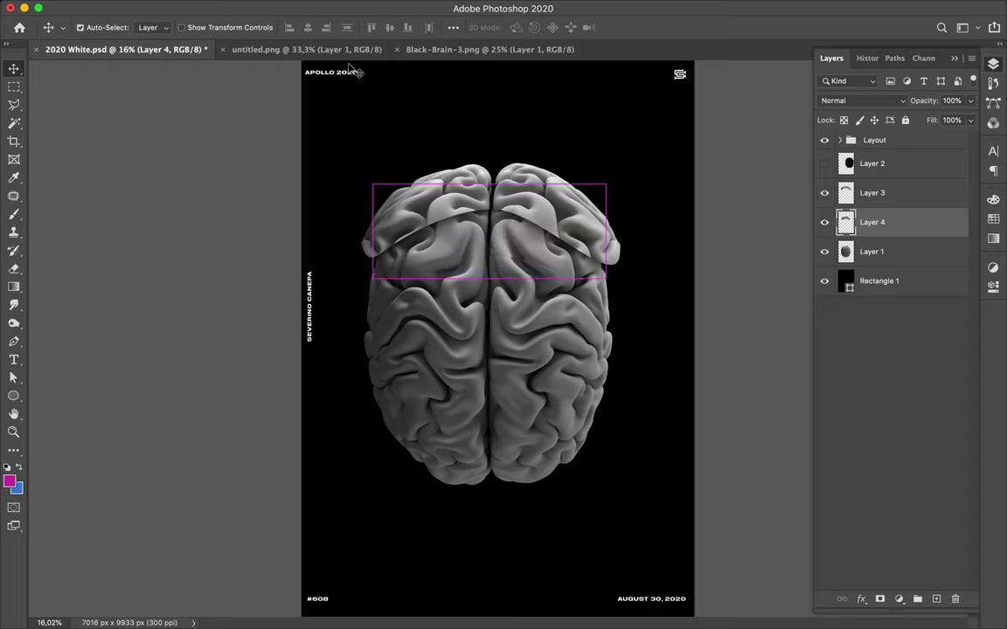
key("ctrl+t")
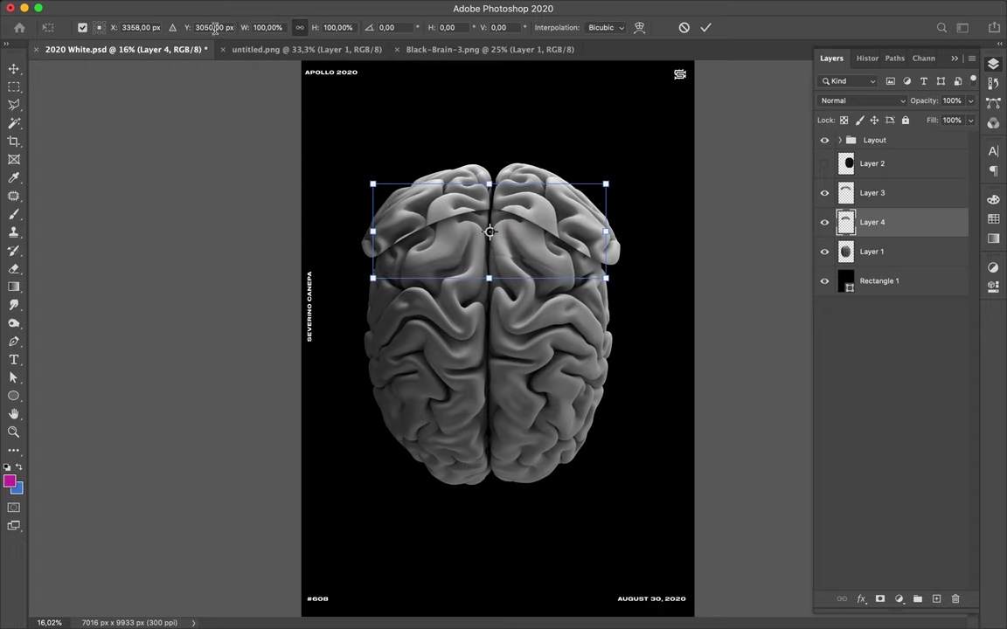
left_click(215, 29)
left_click(263, 26)
type("11")
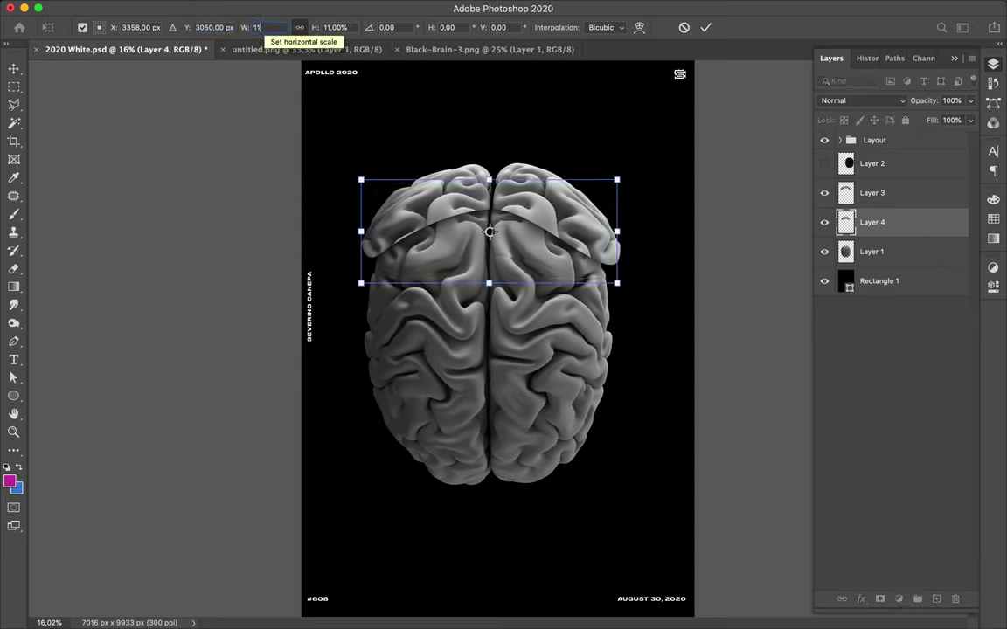
type("0")
key("Return")
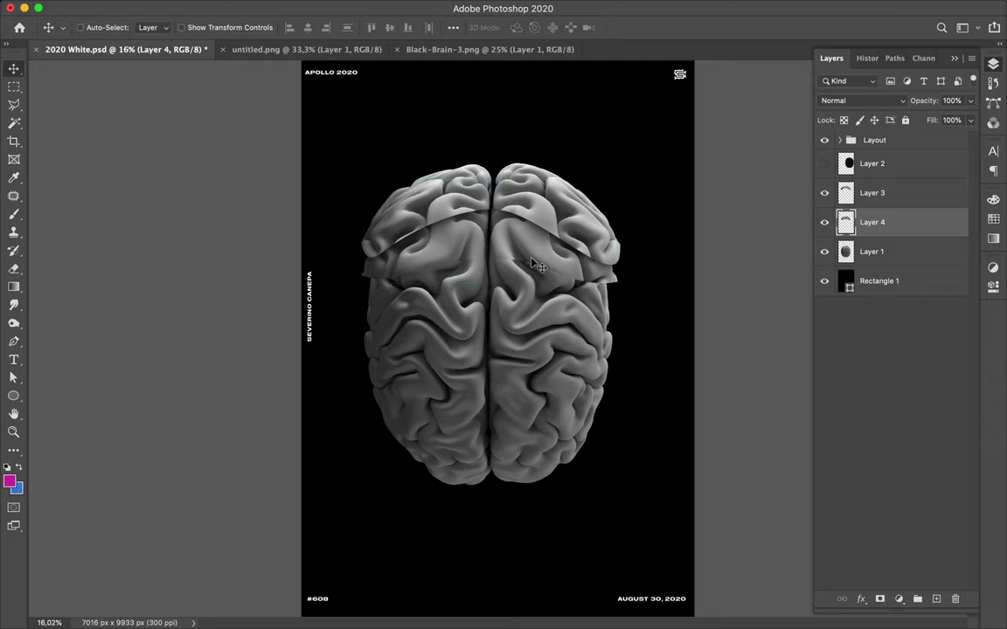
left_click_drag(915, 412, 956, 600)
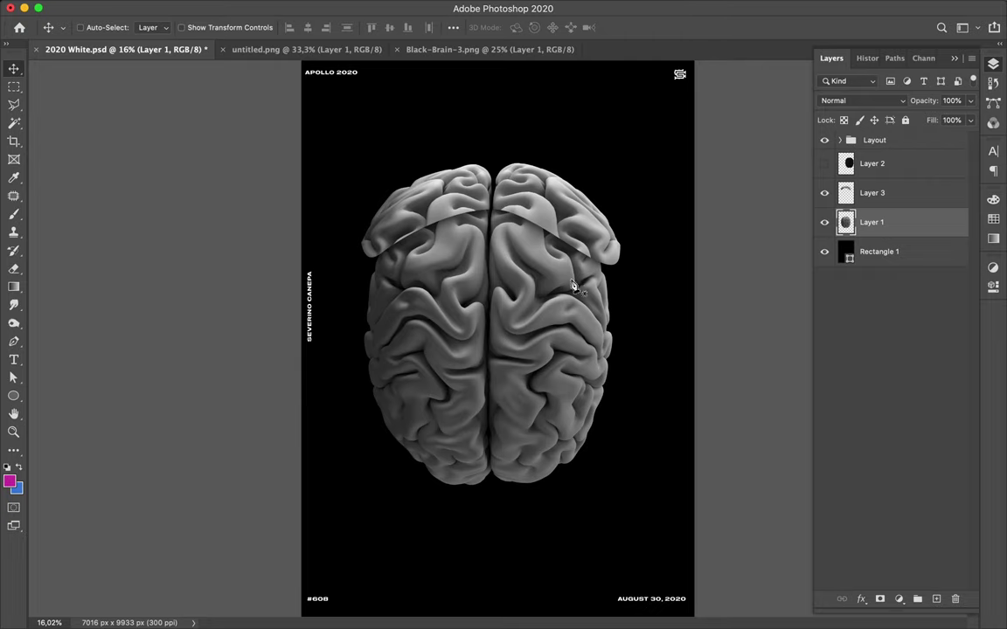
Step: Draw a closed curved Pen path around the brain's outer right section
key("p")
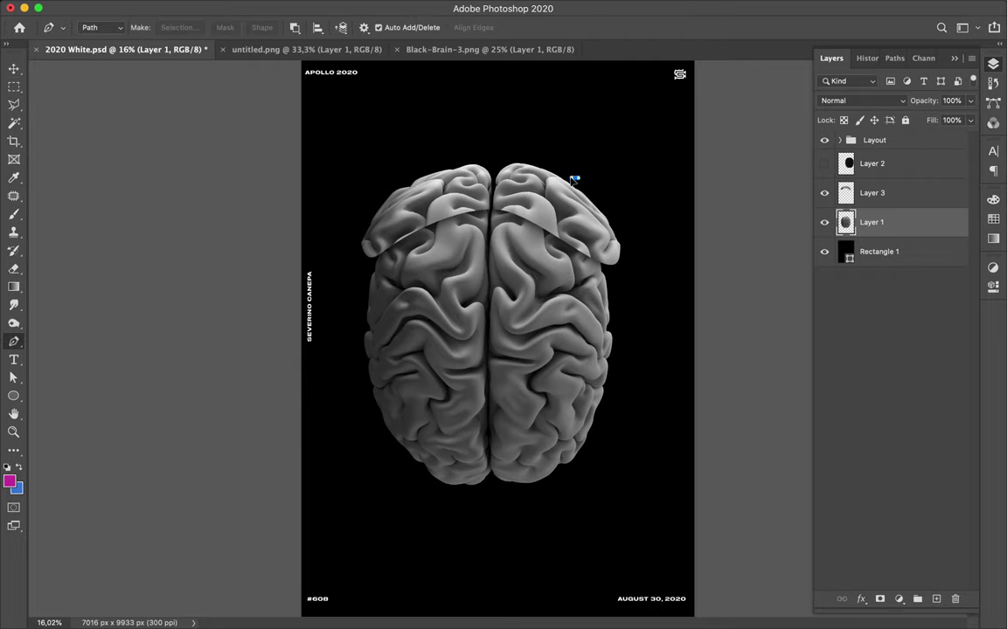
left_click_drag(574, 178, 606, 176)
left_click(553, 241)
left_click_drag(561, 255, 564, 262)
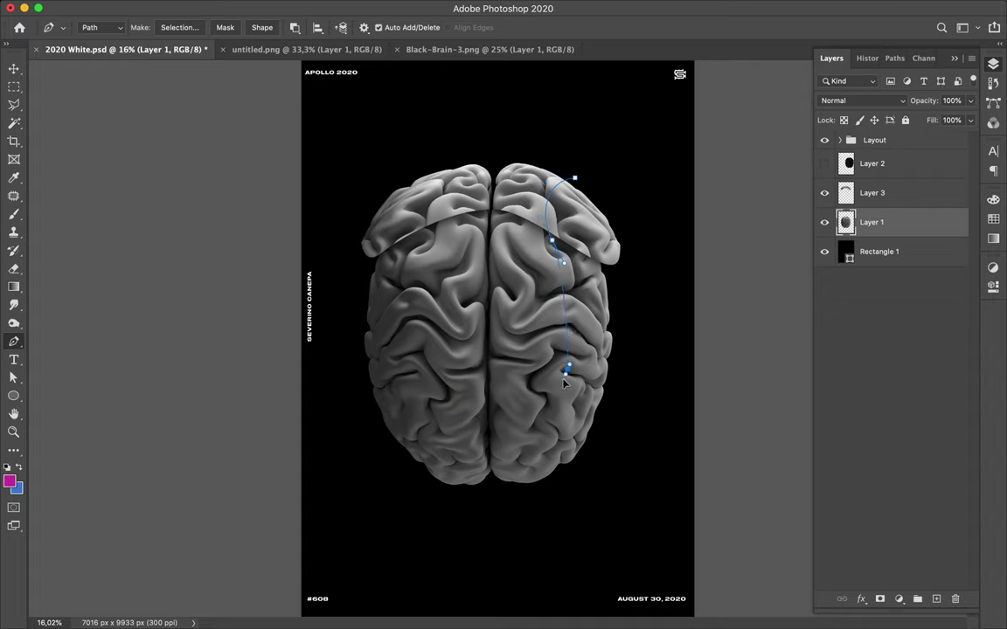
left_click_drag(564, 382, 561, 386)
left_click_drag(536, 483, 633, 468)
left_click(664, 280)
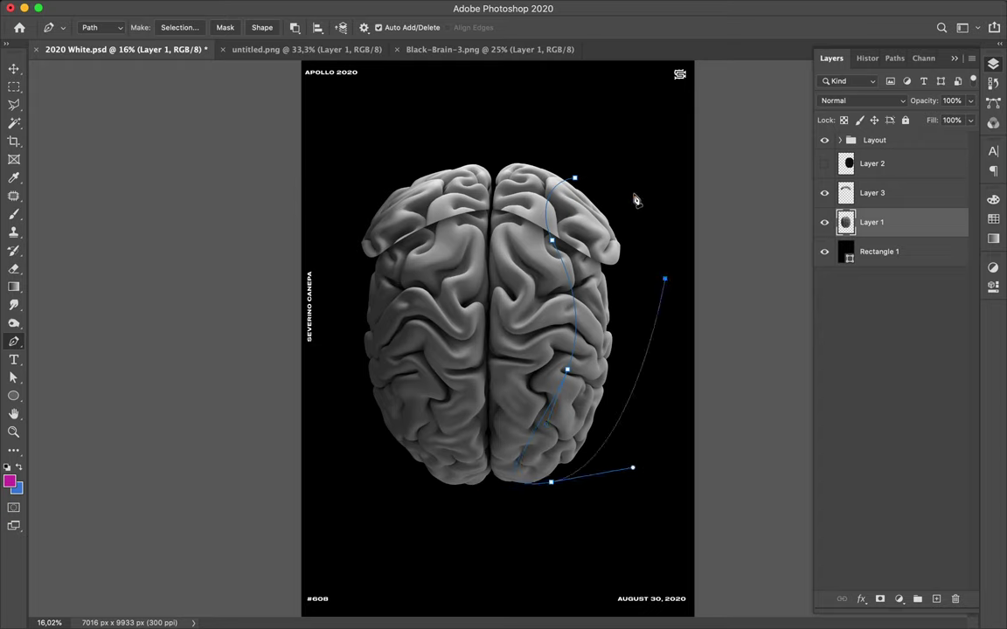
left_click(575, 178)
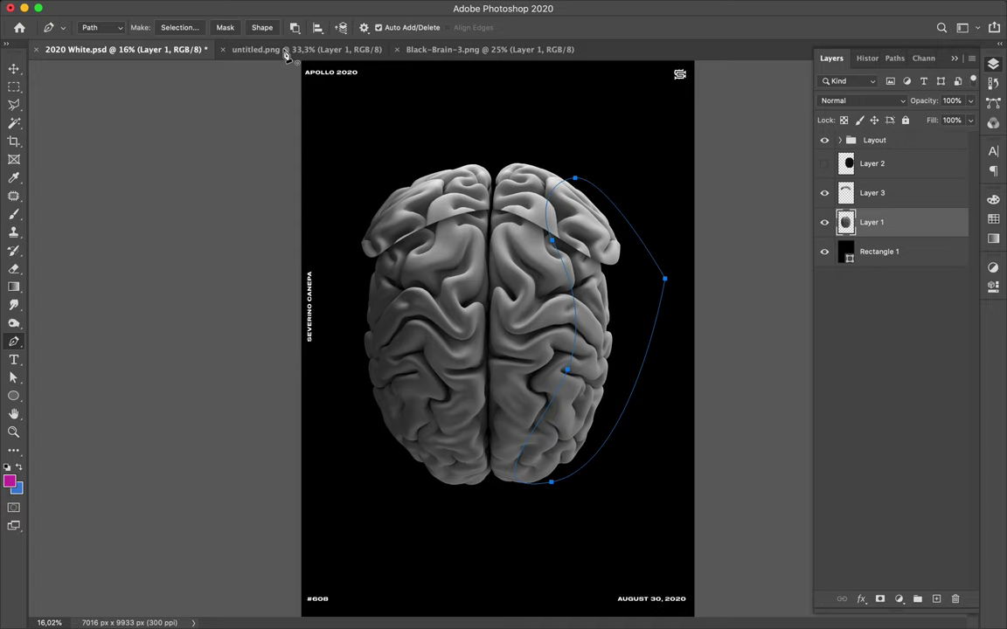
Step: Make a selection from the path and copy the right section to Layer 4
left_click(179, 27)
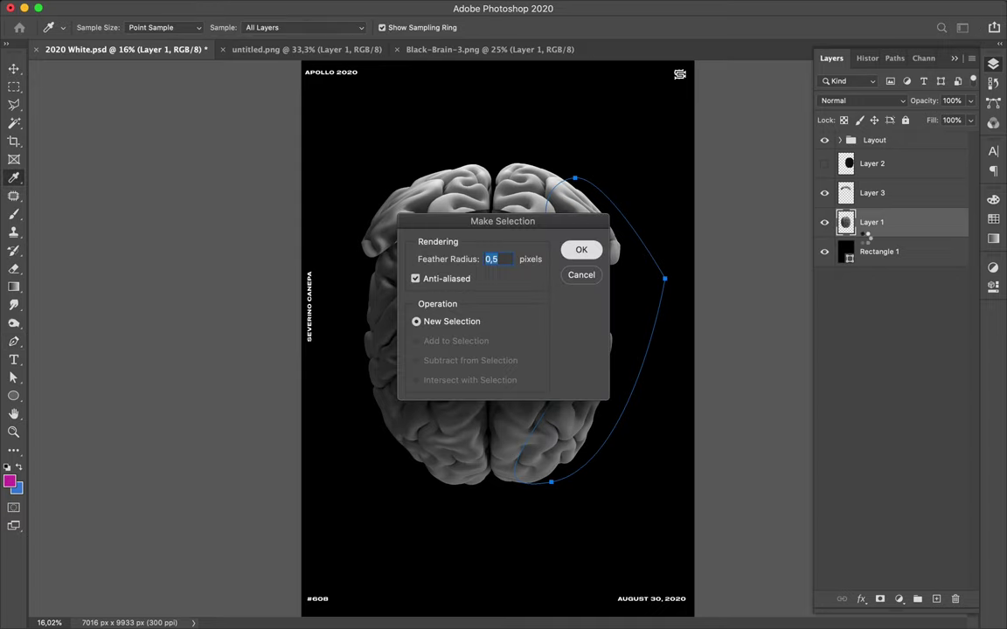
key("Return")
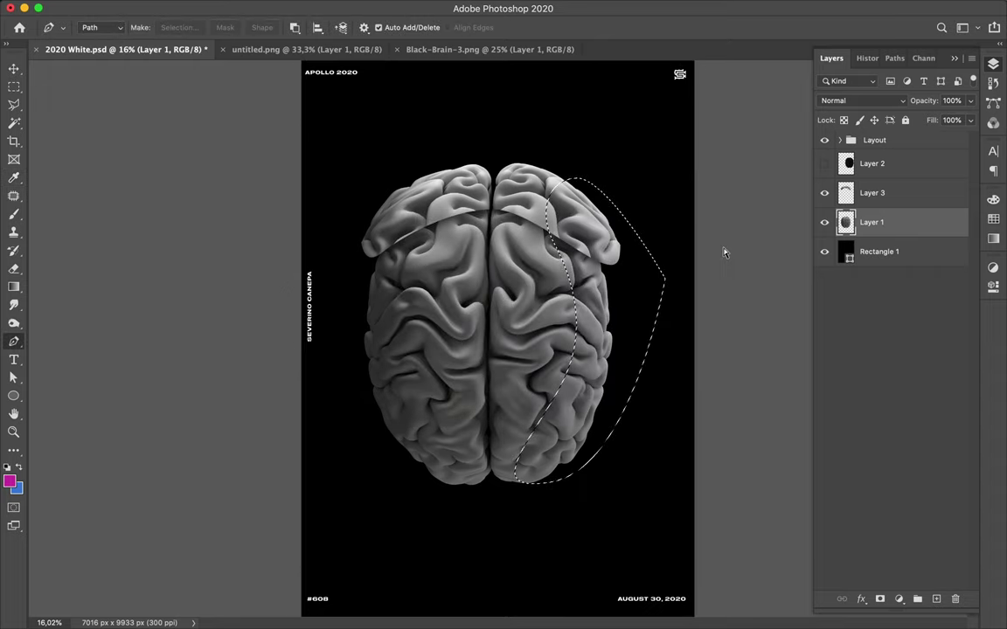
key("ctrl+j")
Step: Nudge the copied right section outward and add an empty Layer 5 above it
key("v")
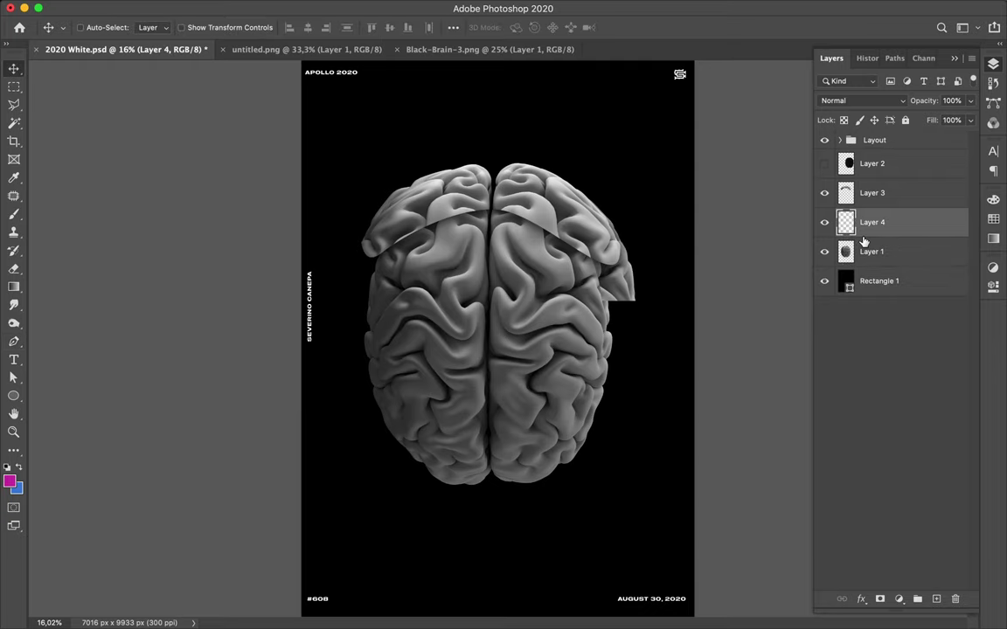
key("shift+Right")
key("shift+Right")
key("shift+Right")
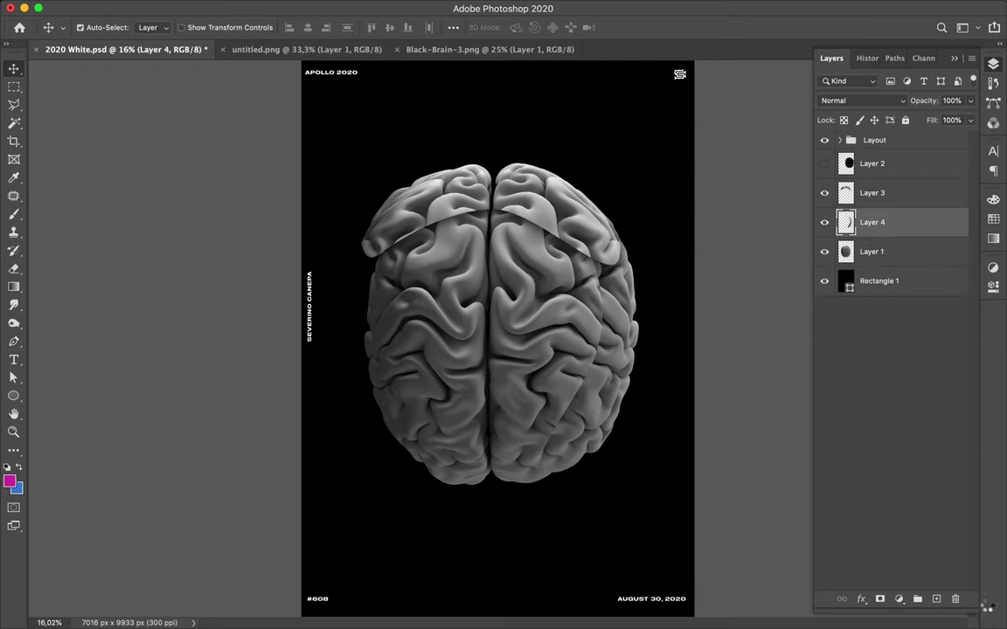
key("ctrl+shift+d")
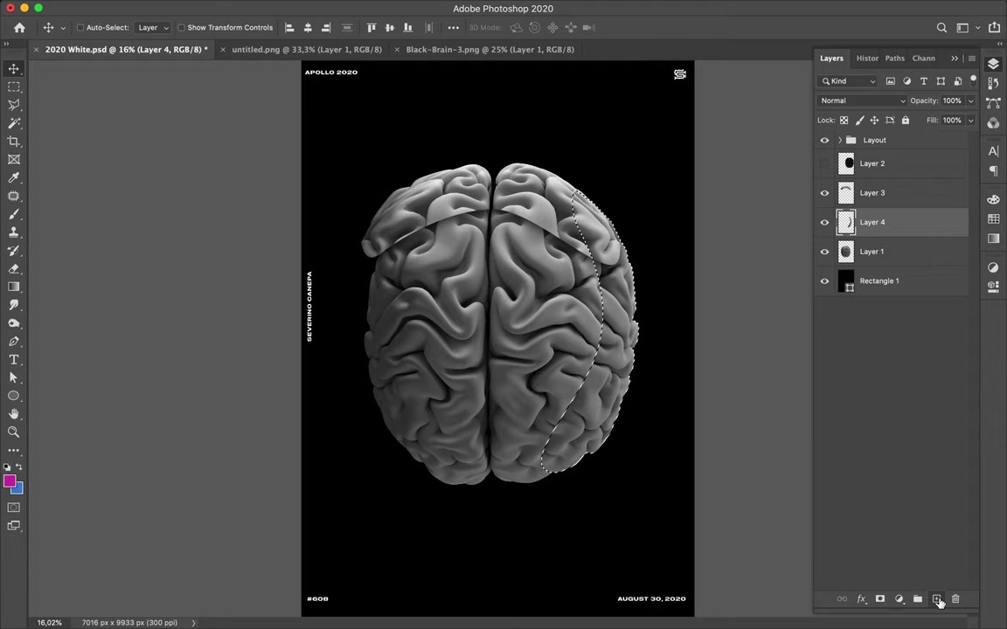
left_click(937, 600)
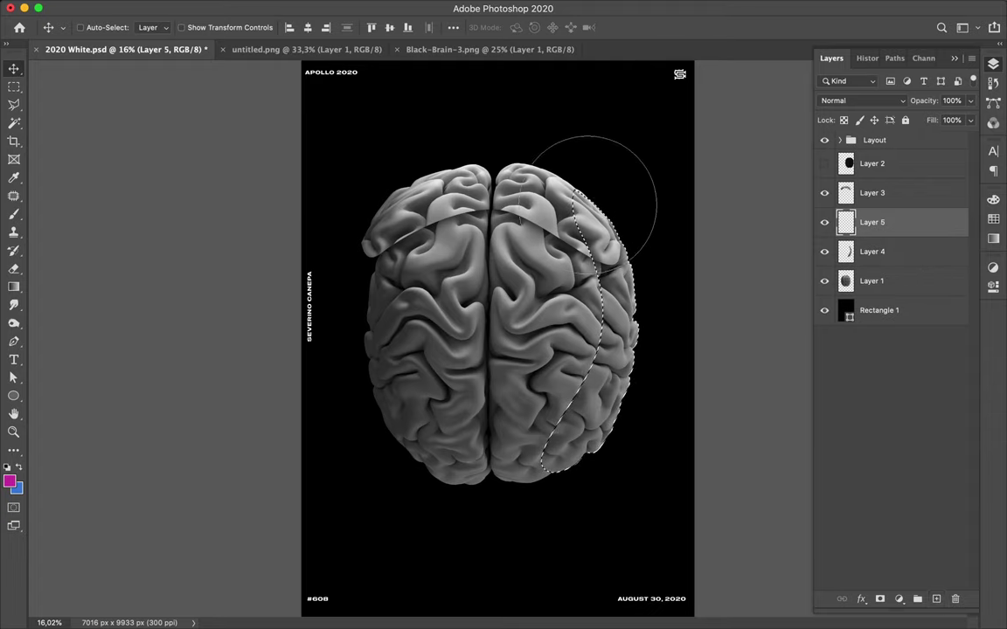
Step: Paint the selected right-edge strip solid black on Layer 5, then deselect
key("b")
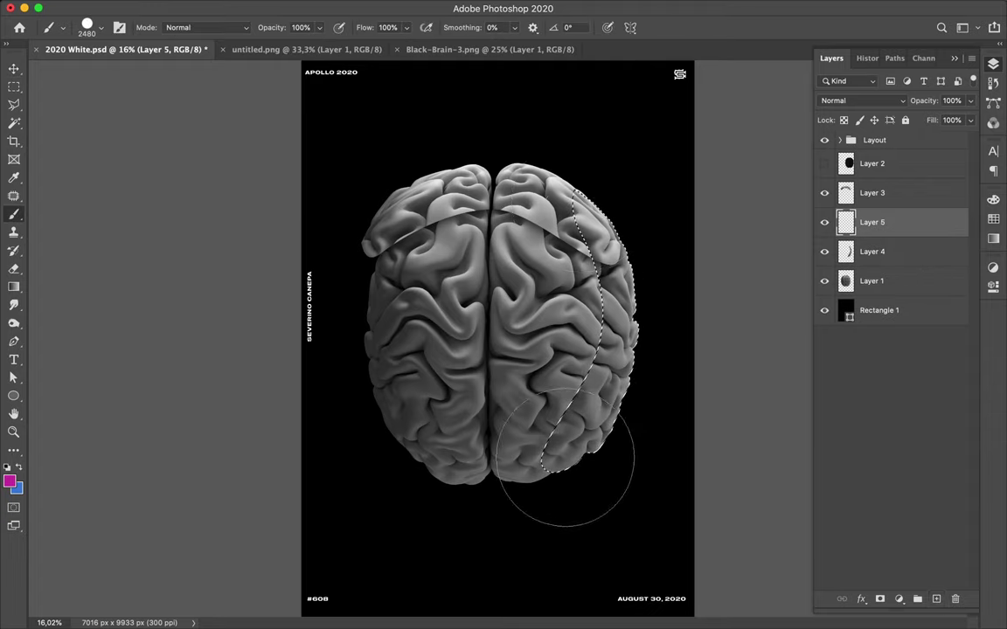
mouse_move(603, 223)
left_mouse_down()
mouse_move(589, 198)
mouse_move(582, 245)
mouse_move(611, 184)
mouse_move(612, 262)
left_mouse_up()
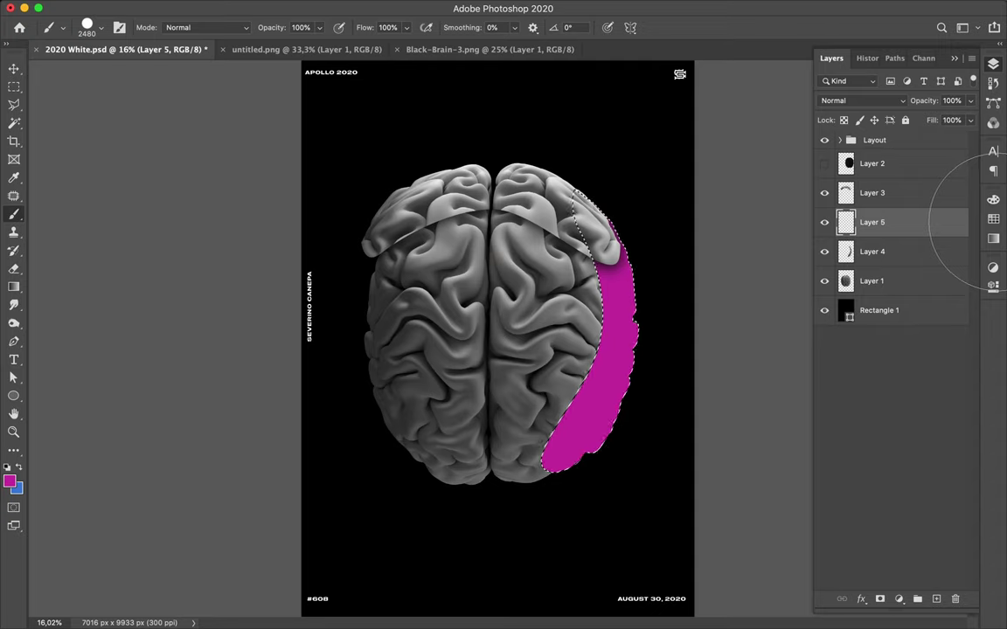
left_click(993, 222)
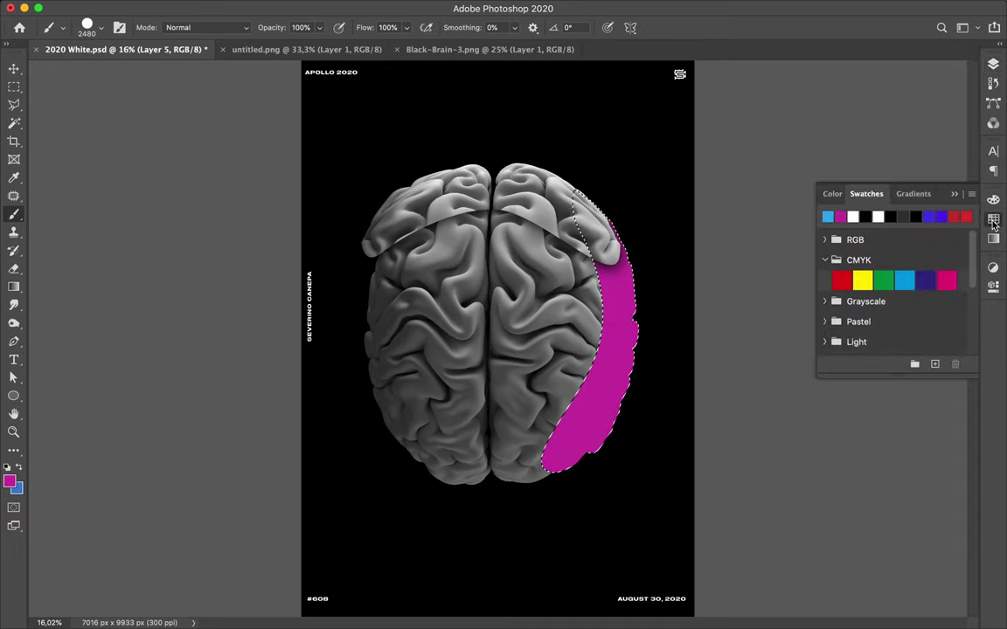
left_click(867, 216)
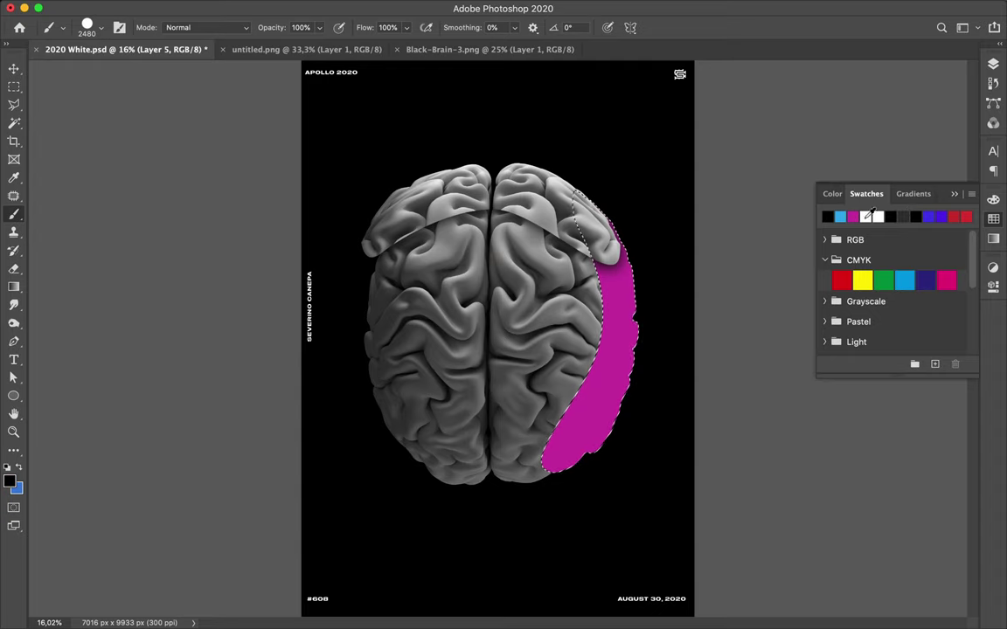
mouse_move(614, 267)
left_mouse_down()
mouse_move(616, 218)
mouse_move(611, 299)
left_mouse_up()
mouse_move(565, 439)
left_mouse_down()
mouse_move(568, 402)
mouse_move(567, 440)
left_mouse_up()
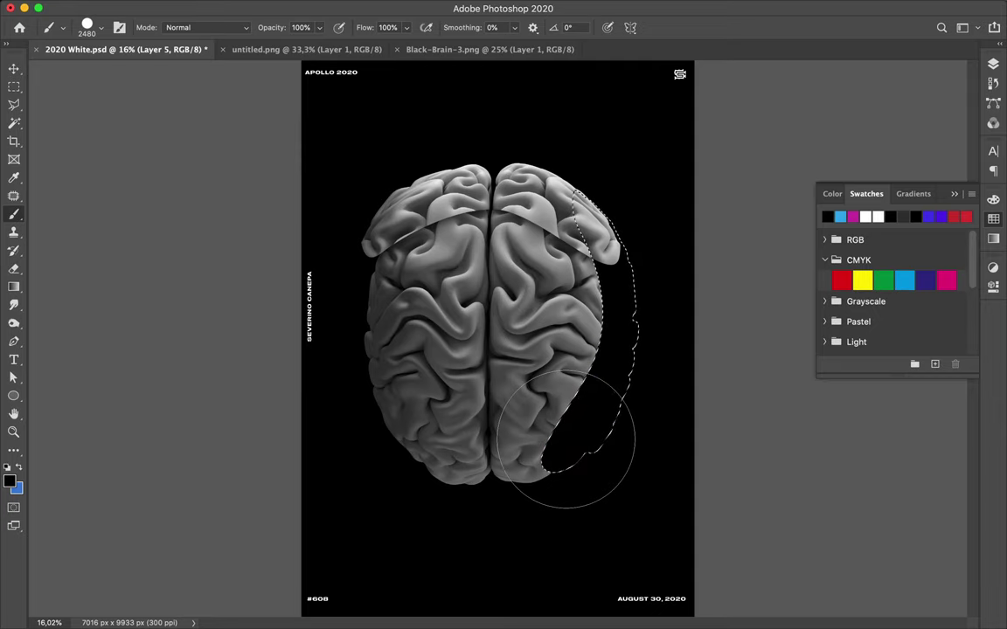
key("m")
left_click(631, 352)
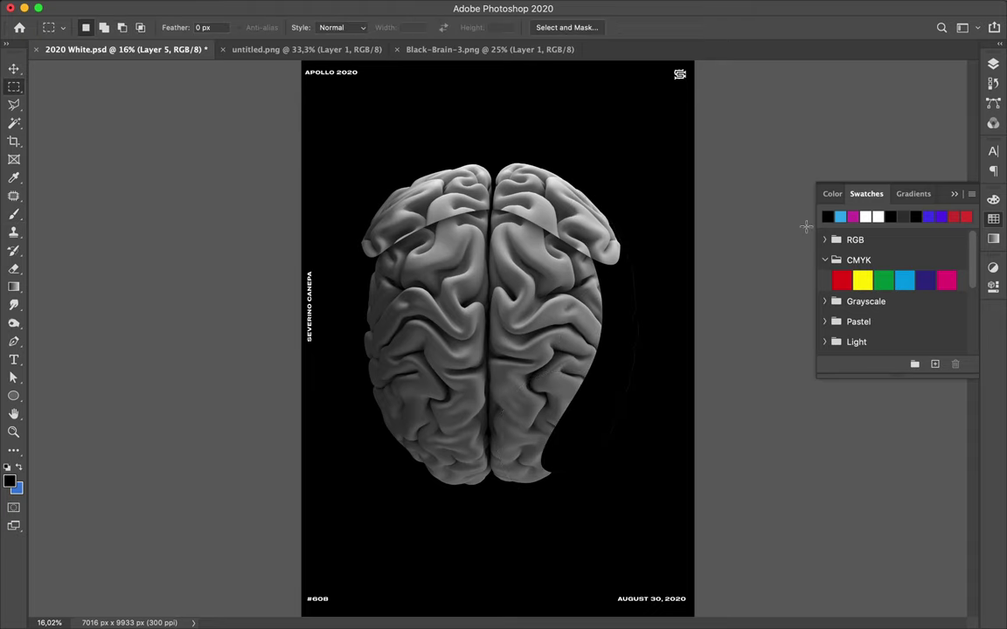
Step: Apply Gaussian Blur to the black strip, move Layer 5 below Layer 4, and offset it slightly
left_click(994, 65)
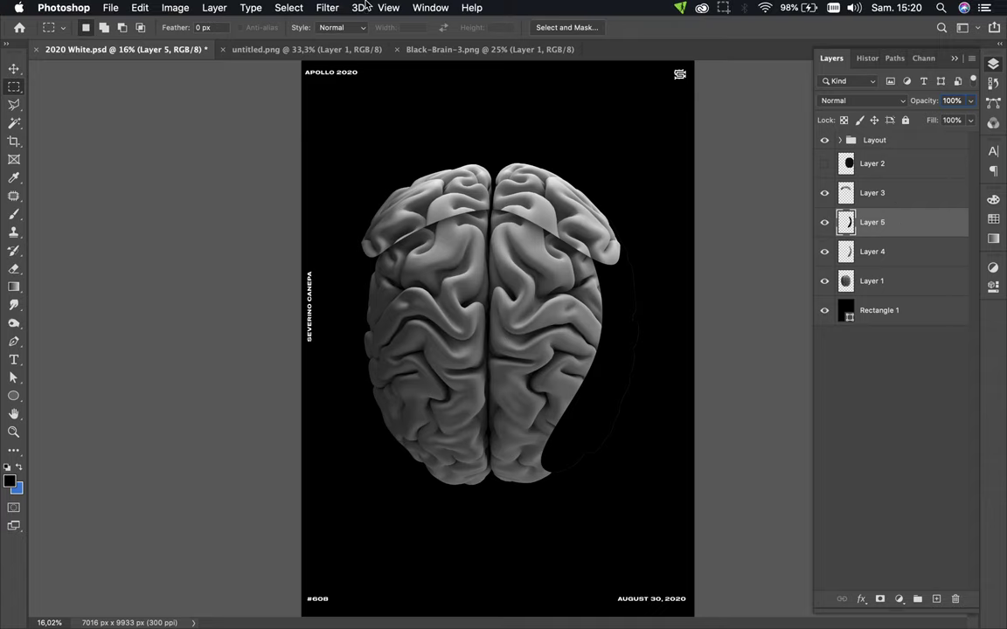
left_click(334, 6)
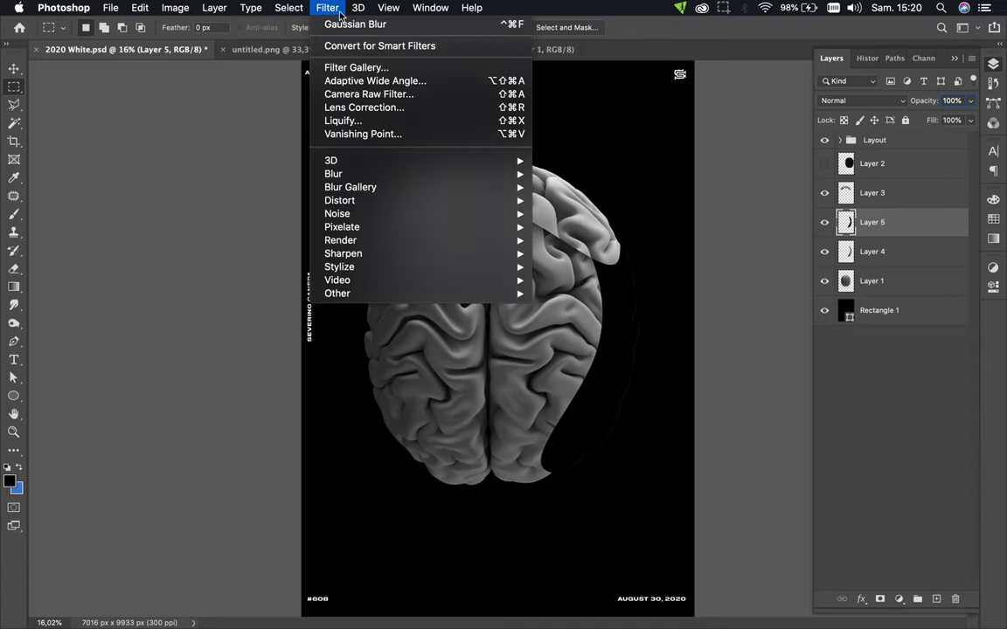
left_click(342, 26)
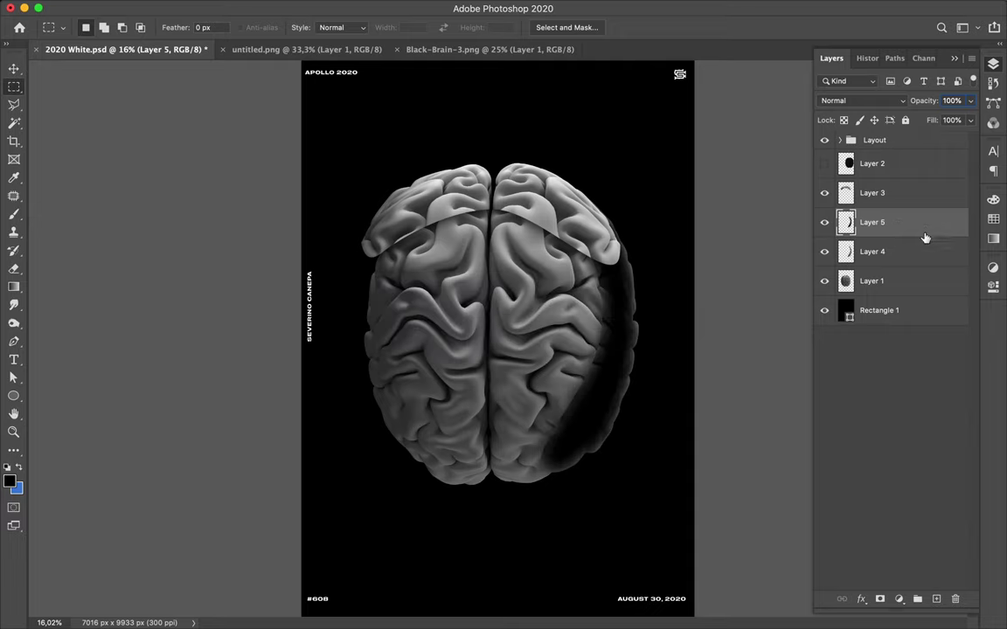
left_click_drag(916, 238, 921, 263)
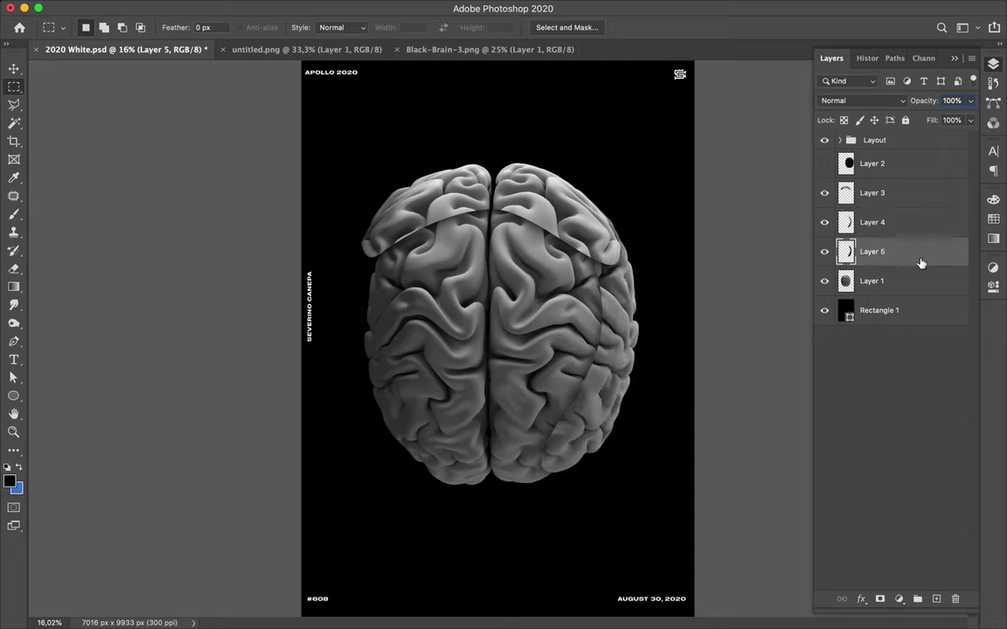
key("v")
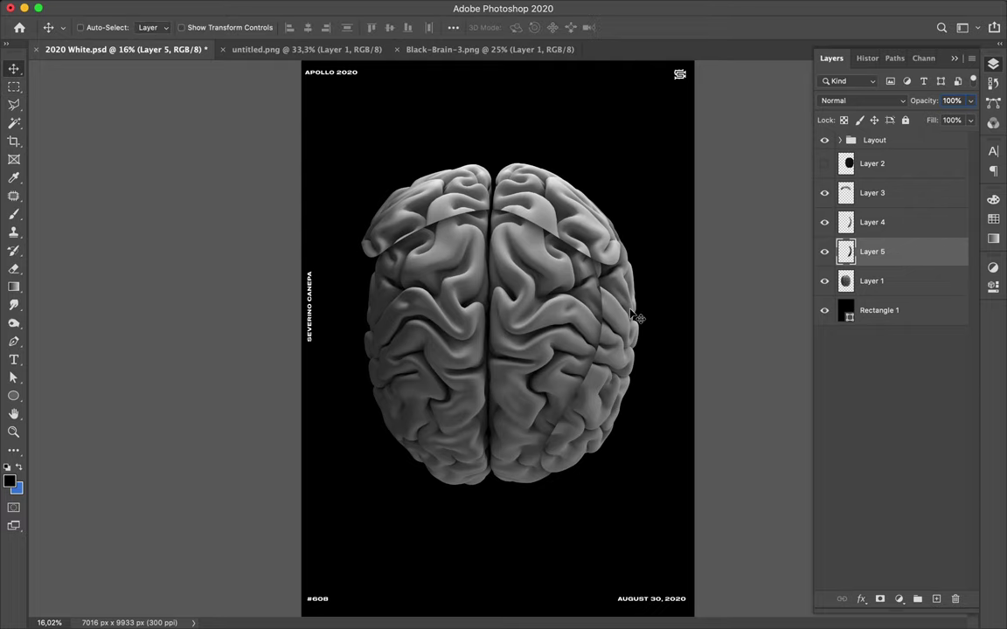
left_click_drag(624, 316, 625, 317)
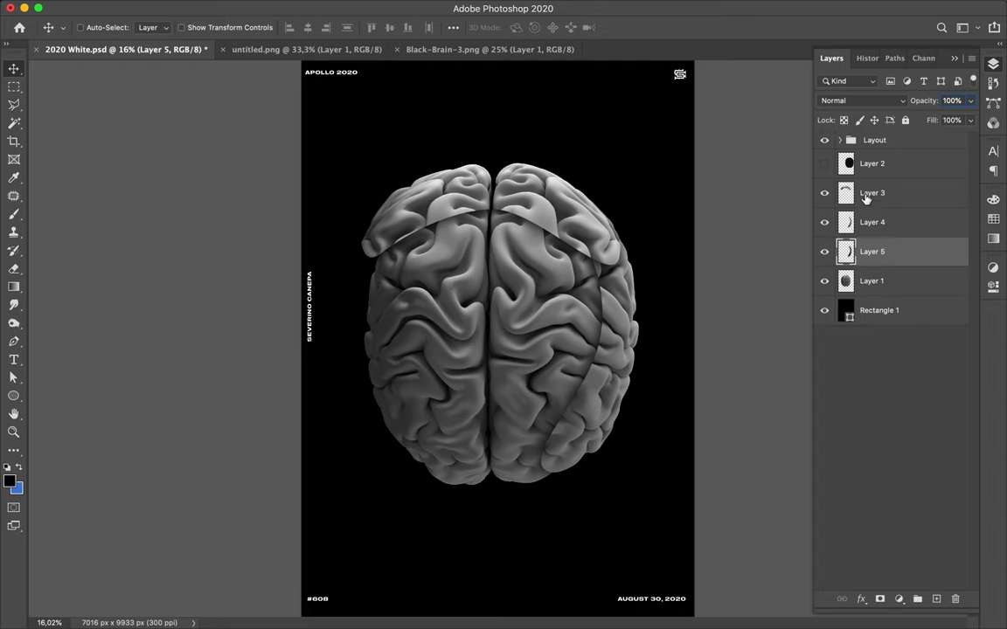
Step: Show Layer 2, place it below Layer 5, and shift the dark brain down-left
left_click(824, 165)
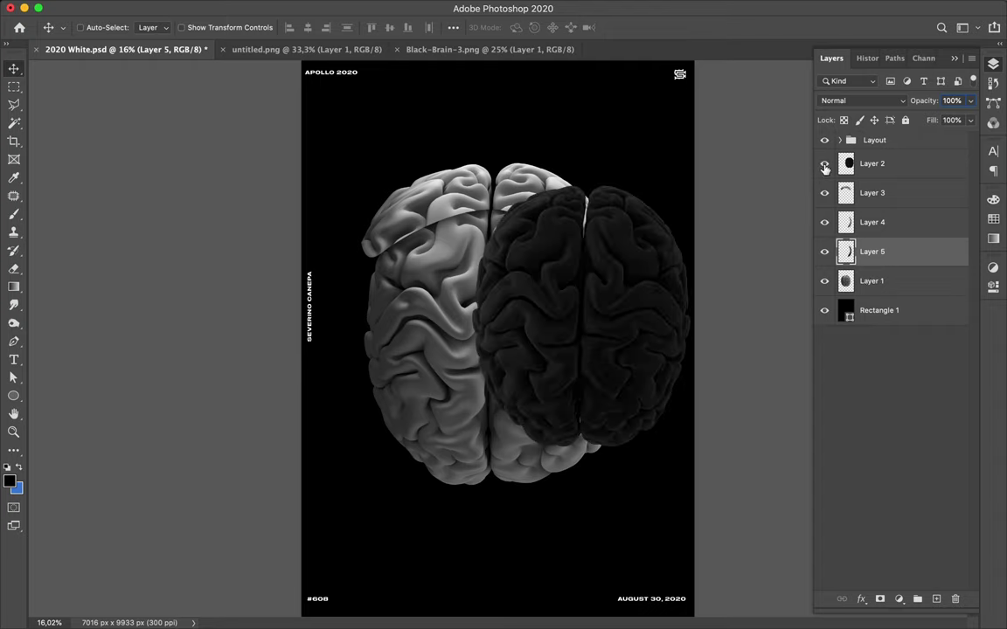
left_click_drag(897, 168, 903, 262)
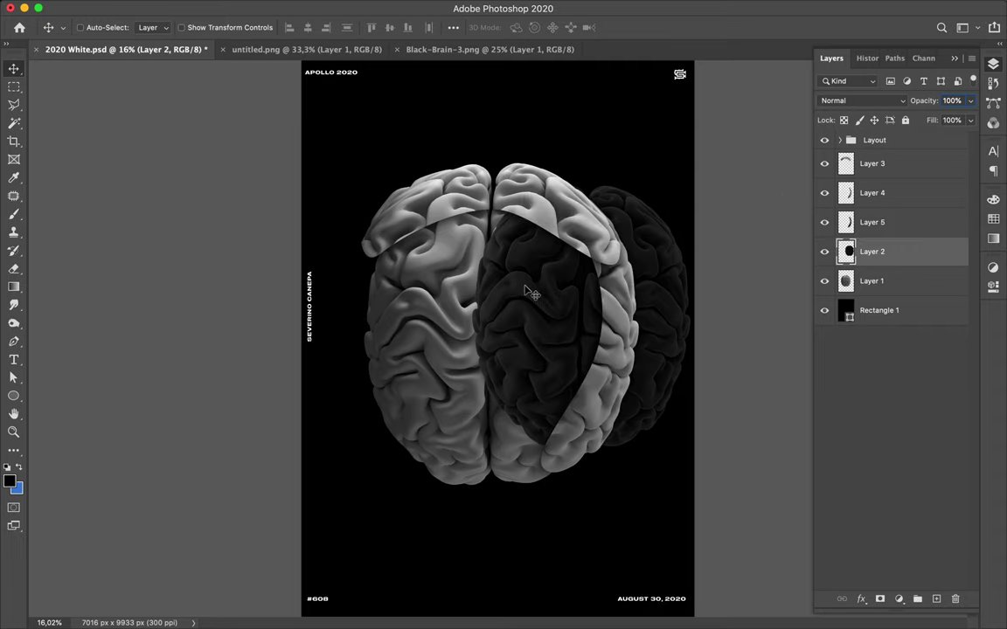
left_click_drag(523, 288, 425, 379)
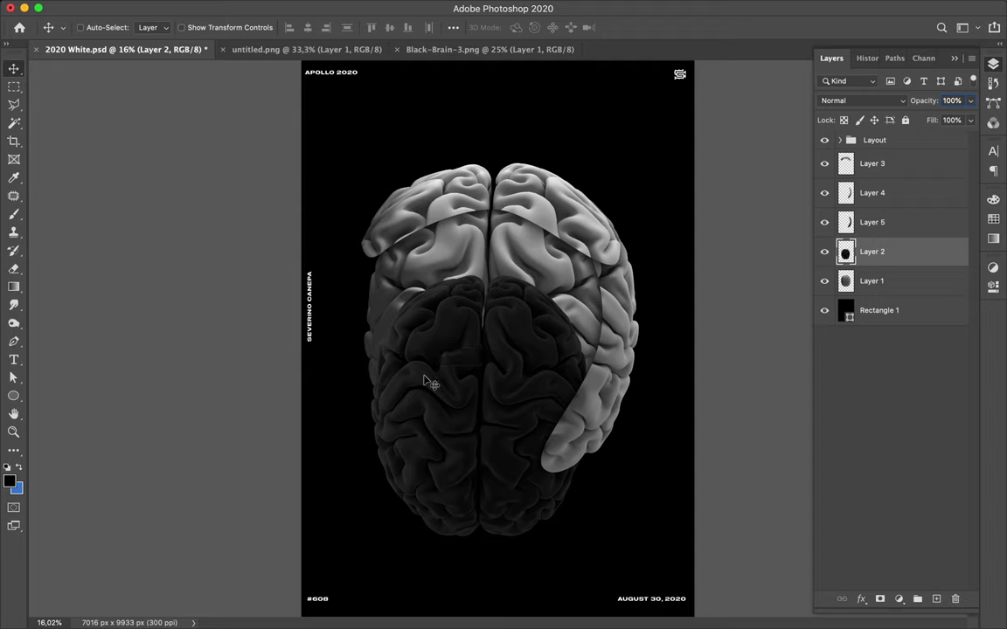
Step: Pen-select a curved lower-left strip with 0,5 px feather and copy it to Layer 6
key("p")
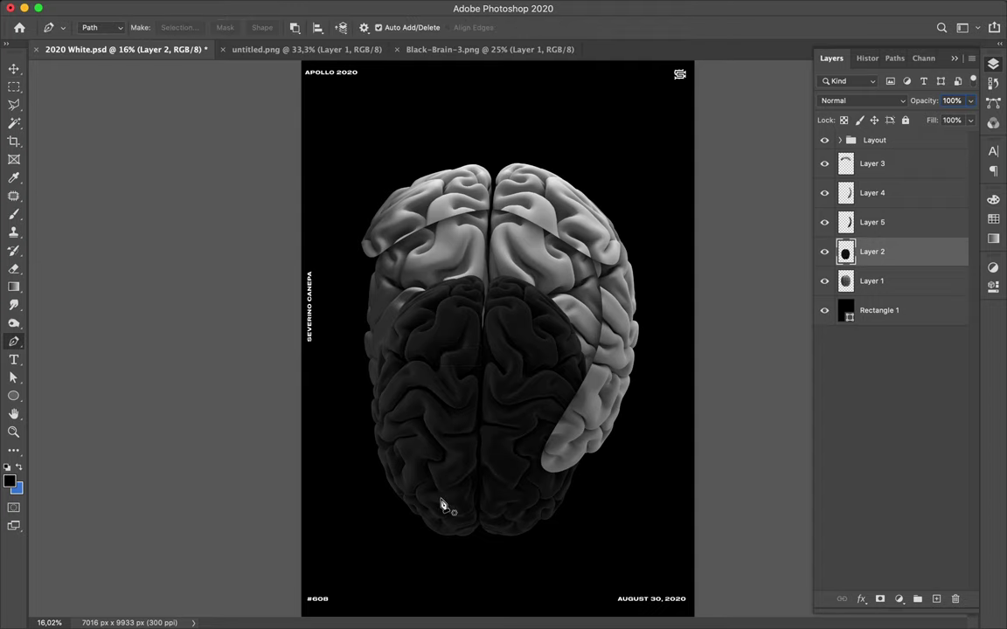
left_click(400, 525)
left_click_drag(436, 516, 419, 487)
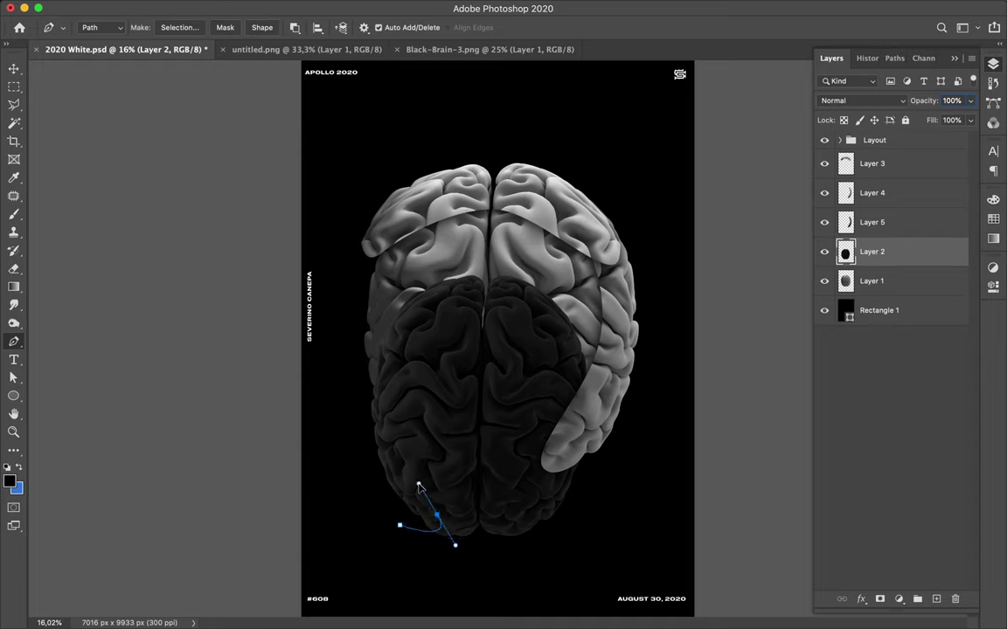
left_click_drag(411, 350, 382, 298)
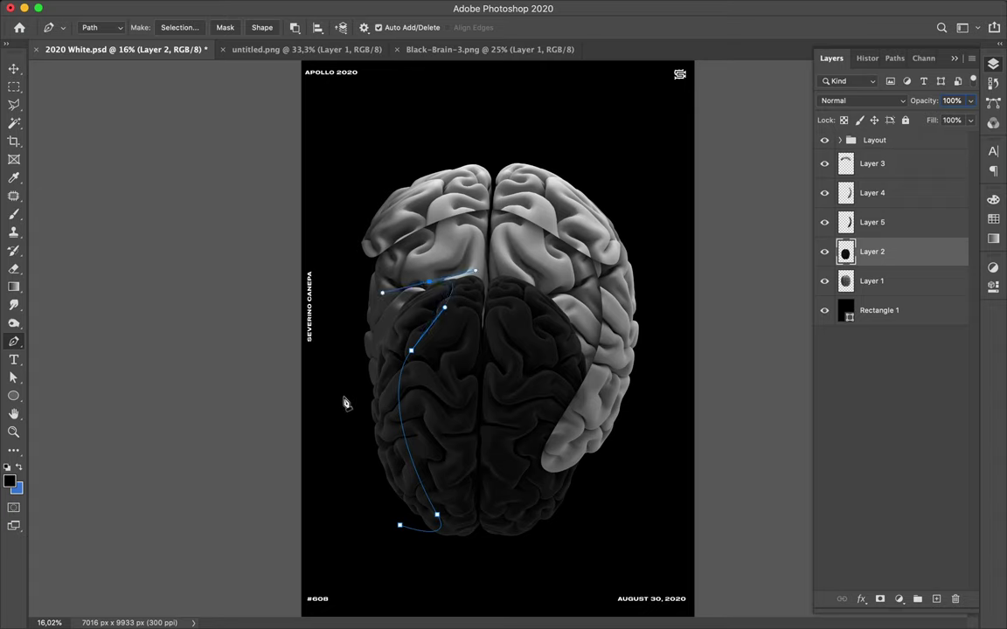
left_click(344, 399)
left_click_drag(400, 530, 369, 481)
left_click(186, 29)
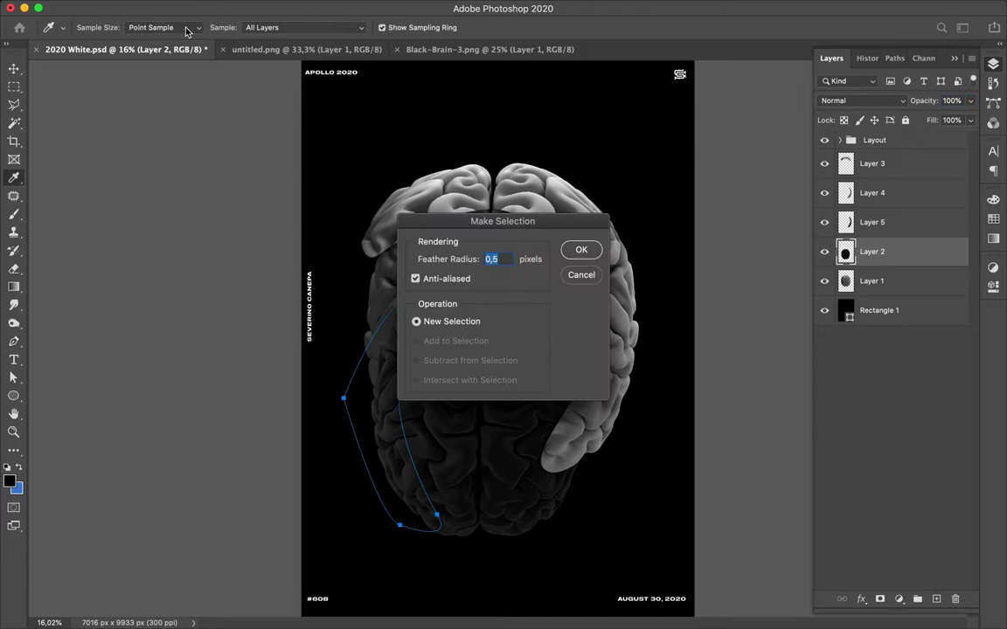
left_click(575, 250)
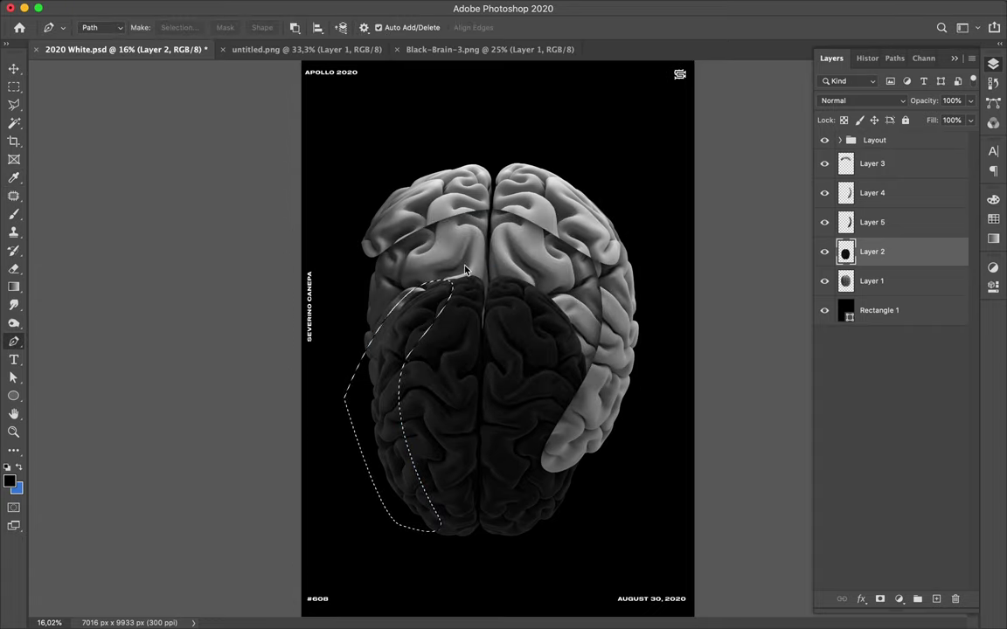
key("ctrl+j")
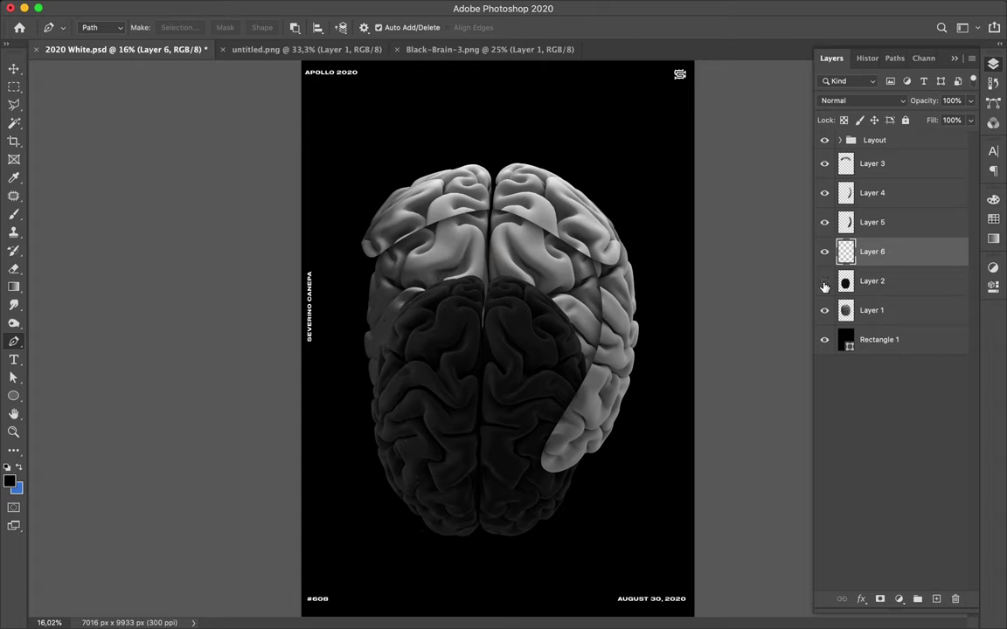
Step: Hide Layer 2 and reposition the left-edge slice on the brain
left_click(824, 281)
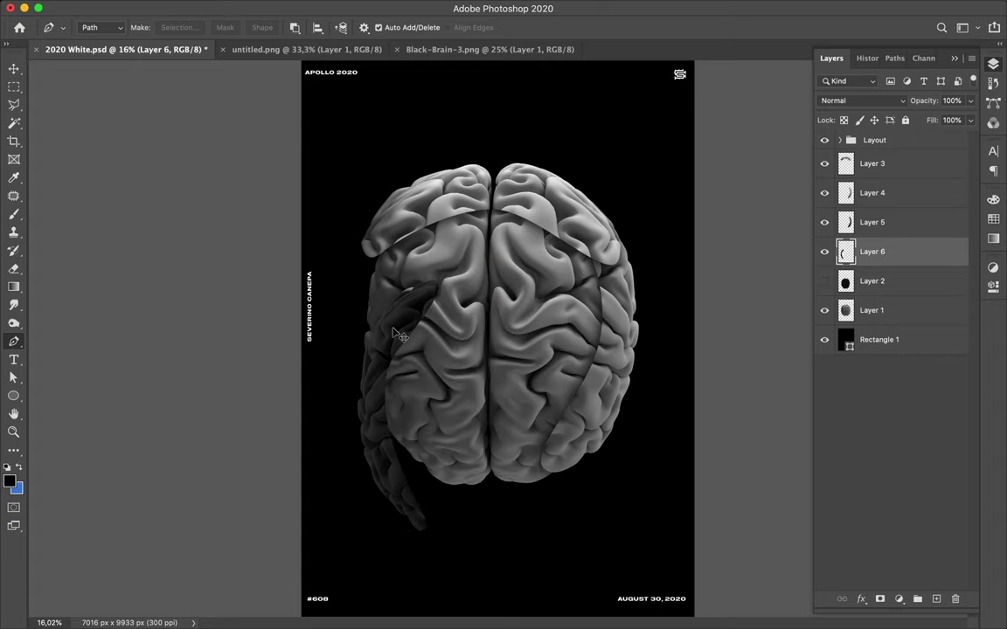
key("v")
mouse_move(393, 247)
left_mouse_down()
mouse_move(395, 289)
mouse_move(389, 236)
mouse_move(389, 271)
mouse_move(404, 249)
mouse_move(411, 264)
mouse_move(391, 284)
mouse_move(397, 266)
left_mouse_up()
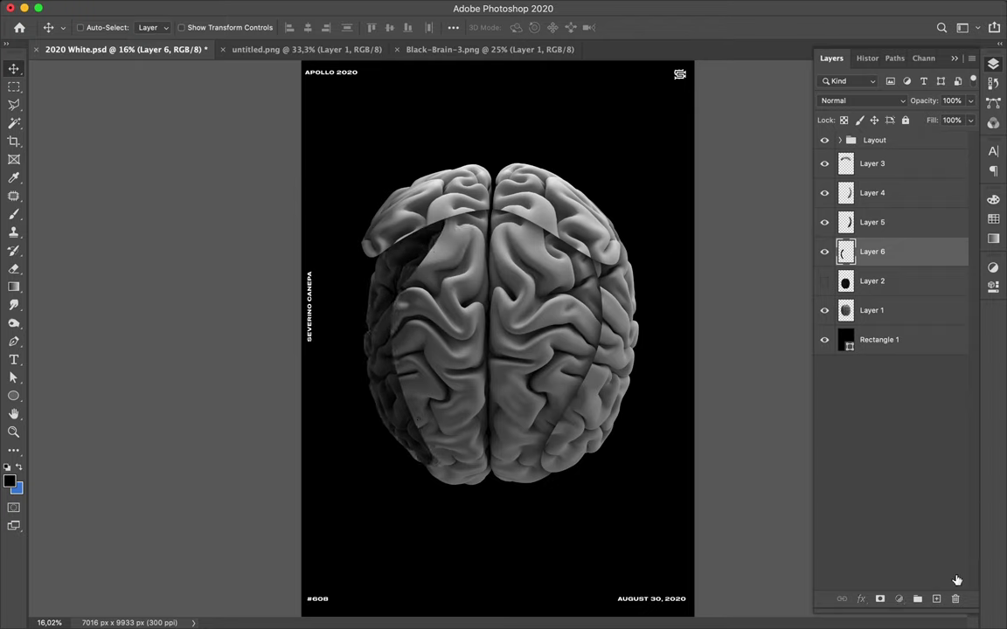
Step: On new Layer 7 above Layer 2, paint the slice's outline solid black, then deselect
key("alt+bracketleft")
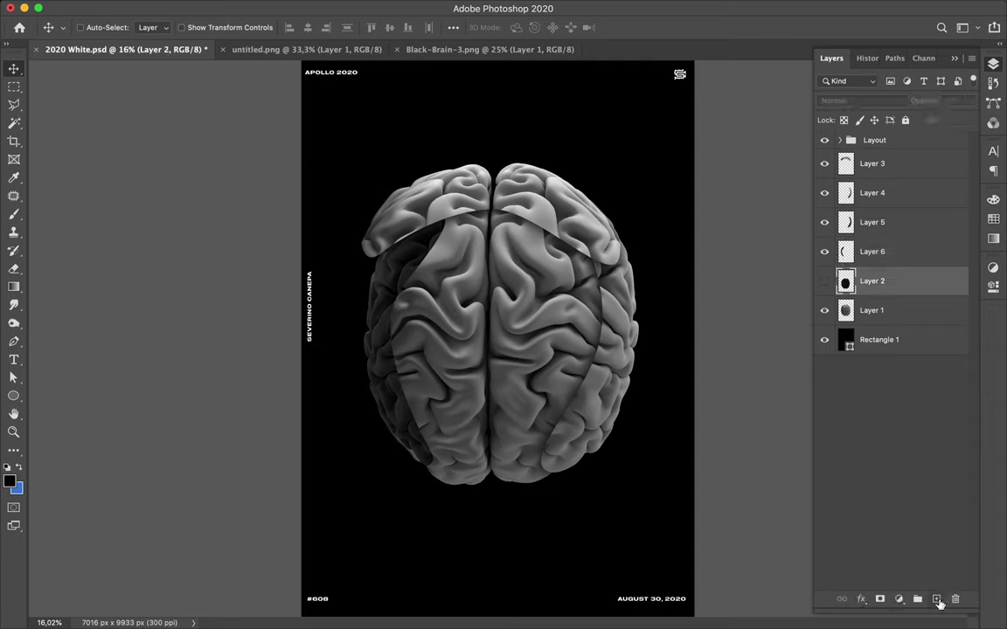
key("super+shift+alt+n")
left_click(847, 253, "super")
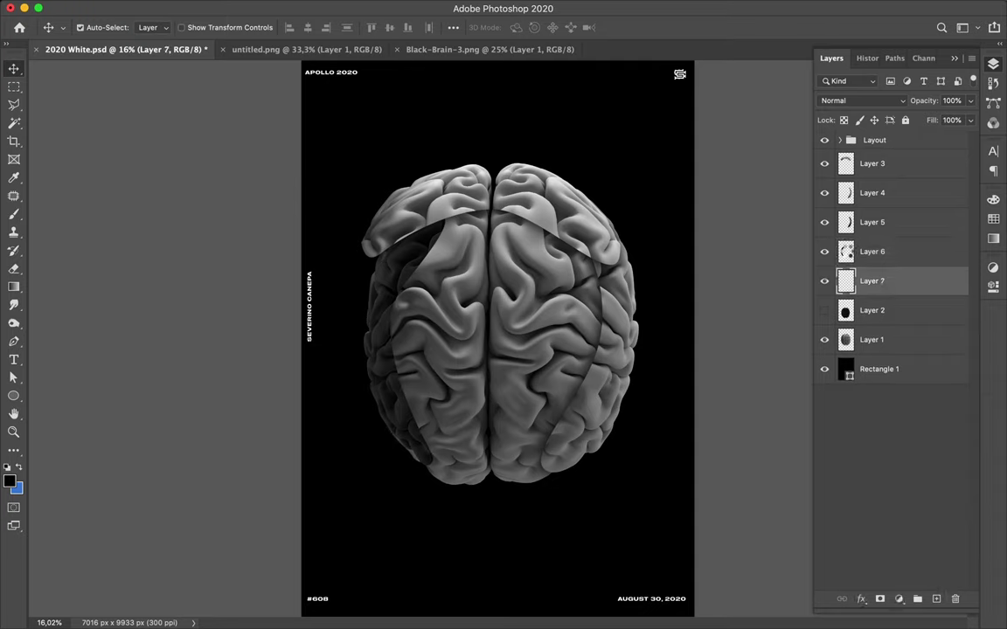
key("b")
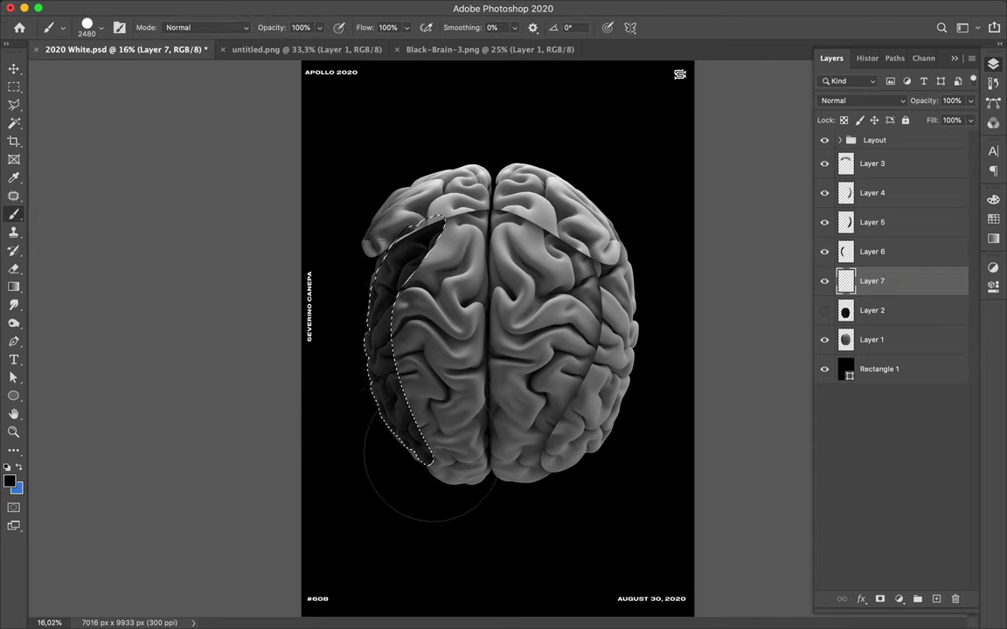
mouse_move(430, 463)
left_mouse_down()
mouse_move(367, 427)
mouse_move(385, 367)
mouse_move(389, 384)
mouse_move(376, 253)
mouse_move(362, 293)
mouse_move(367, 393)
mouse_move(371, 368)
mouse_move(373, 411)
mouse_move(384, 405)
mouse_move(358, 385)
mouse_move(367, 361)
mouse_move(380, 406)
mouse_move(374, 376)
mouse_move(358, 389)
mouse_move(375, 385)
mouse_move(359, 367)
mouse_move(363, 340)
mouse_move(358, 393)
mouse_move(358, 376)
left_mouse_up()
key("m")
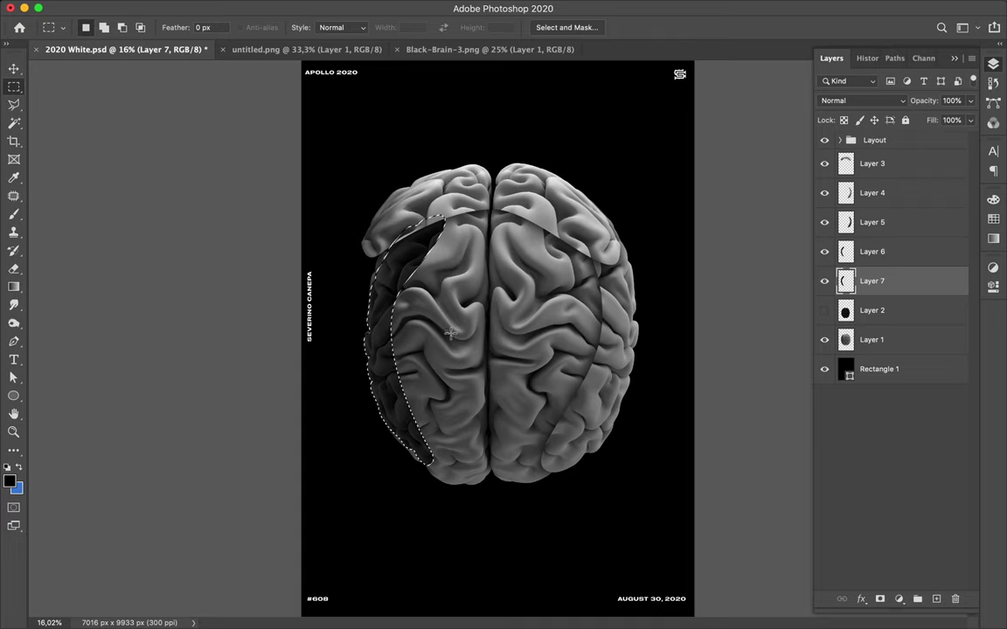
key("ctrl+d")
Step: Reapply Gaussian Blur to soften the new black shadow
mouse_move(332, 5)
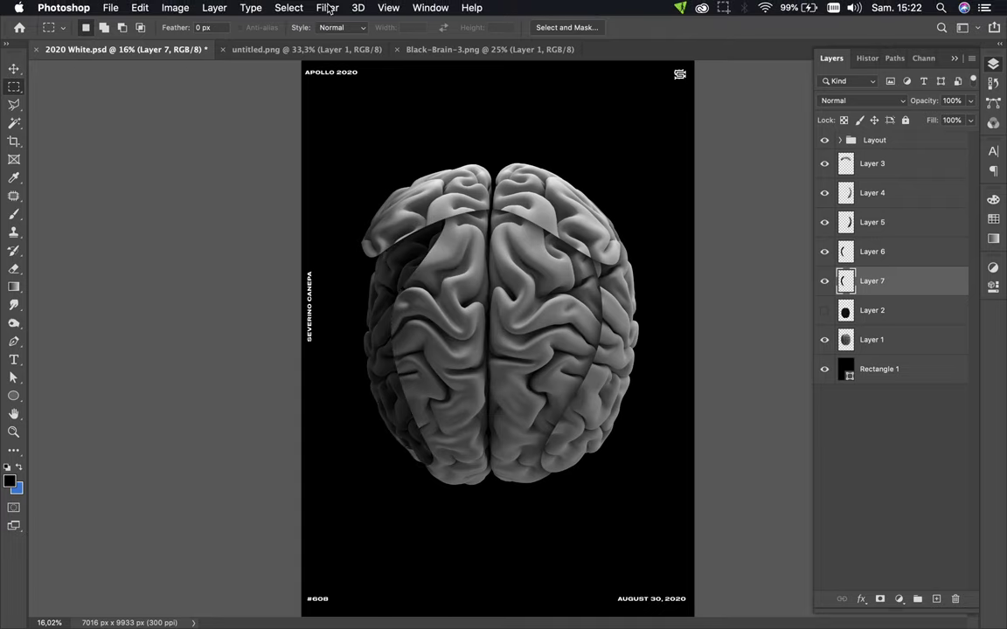
left_click(329, 7)
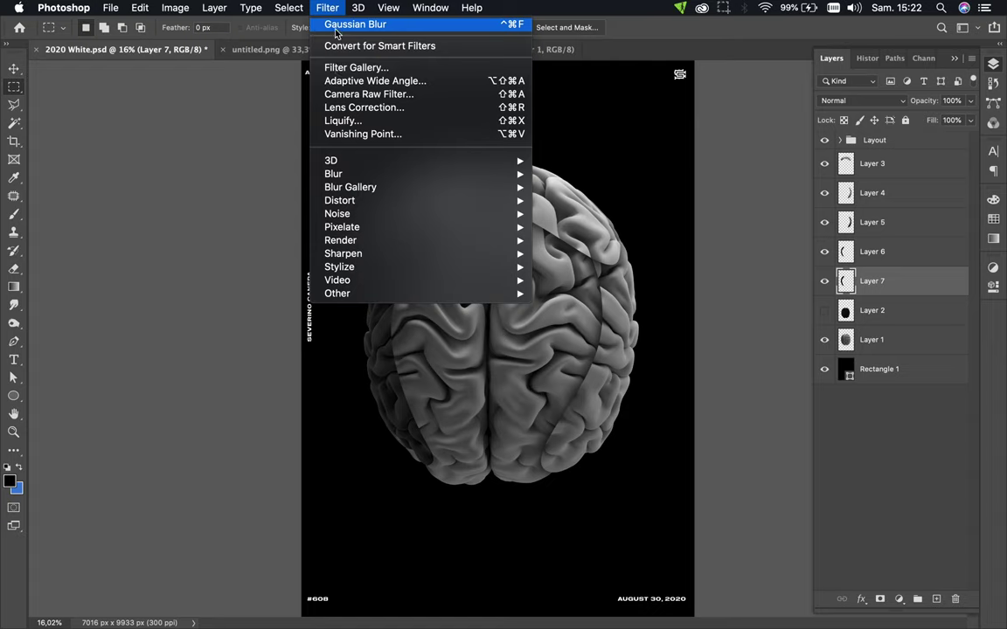
left_click(335, 26)
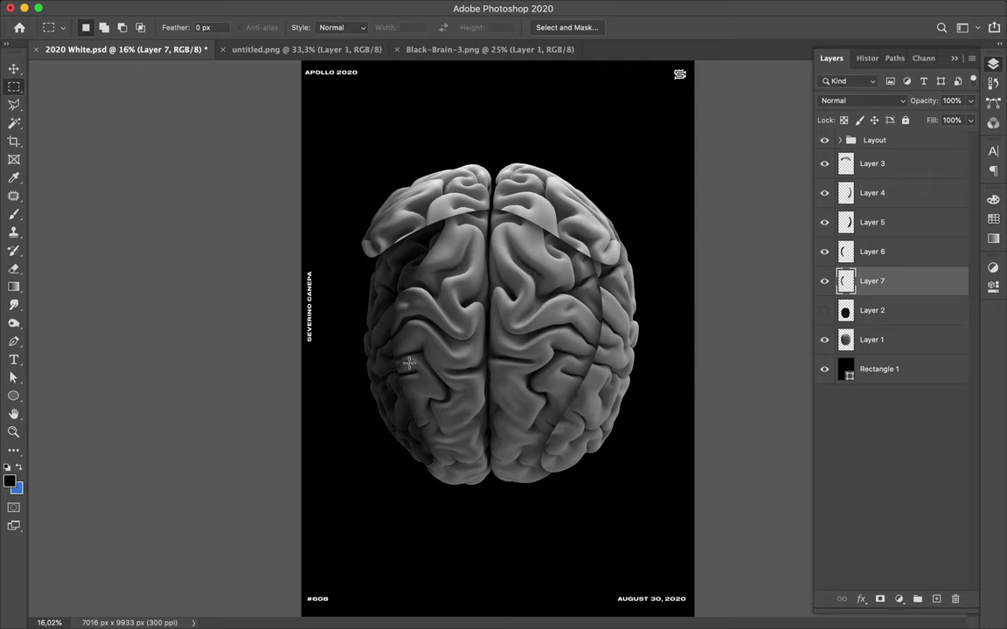
Step: Move Layers 6 and 7 together left and down, then show Layer 2 again
key("v")
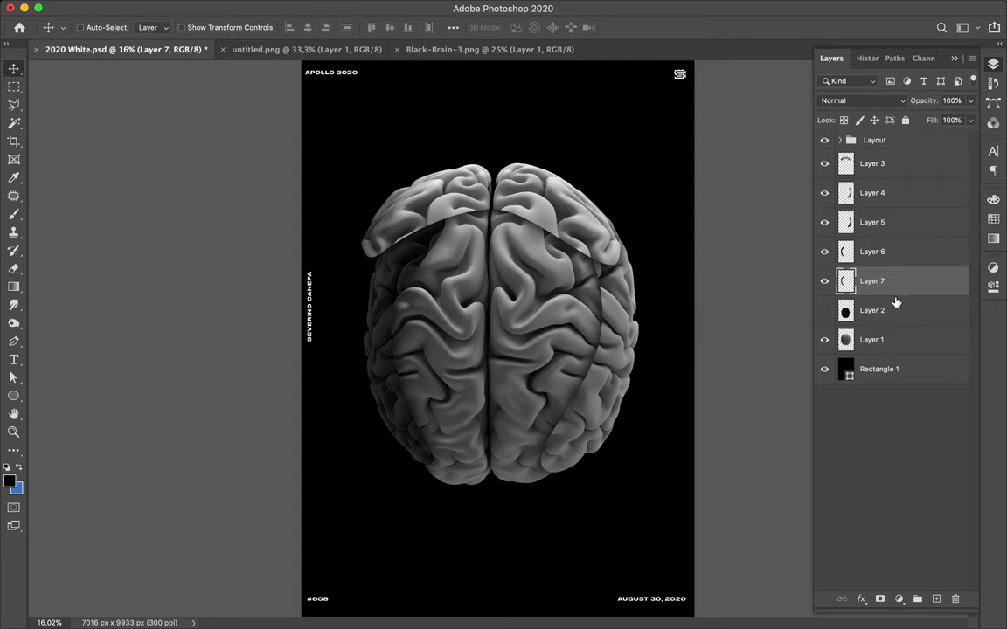
left_click(881, 255, "shift")
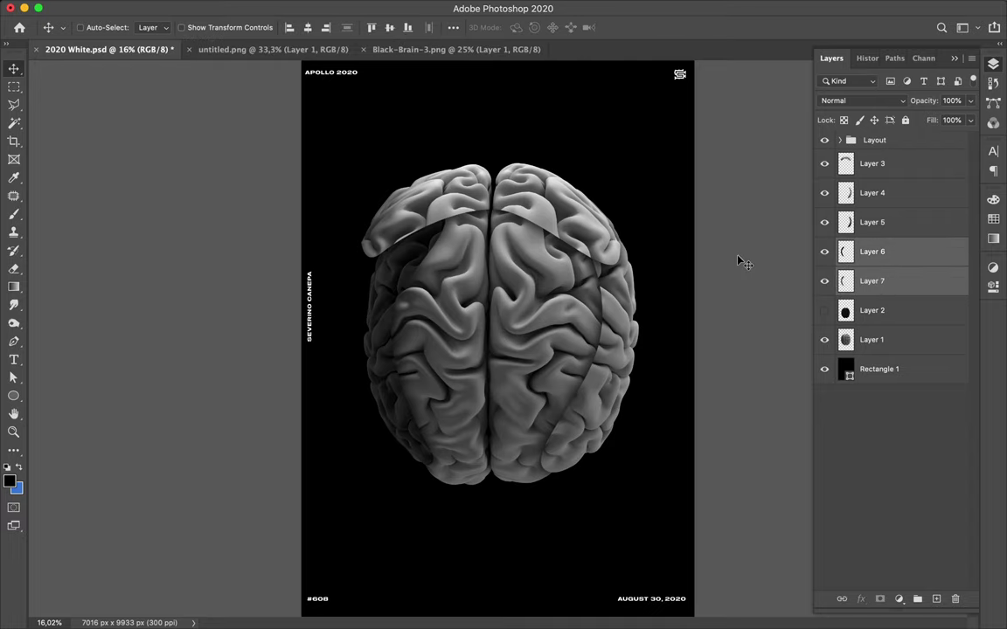
mouse_move(379, 304)
left_mouse_down()
mouse_move(348, 312)
mouse_move(359, 306)
left_mouse_up()
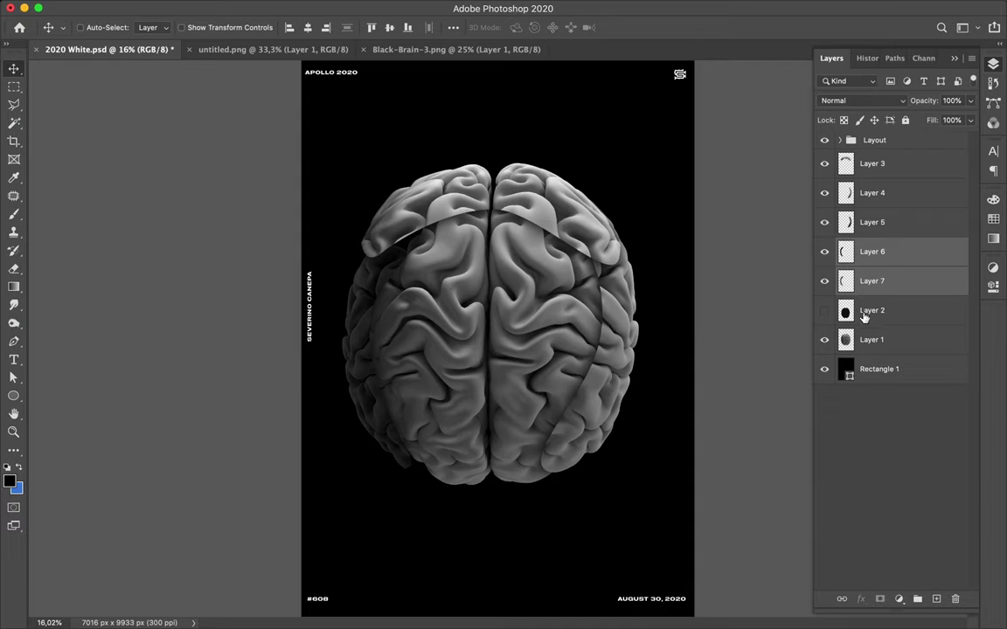
left_click(824, 312)
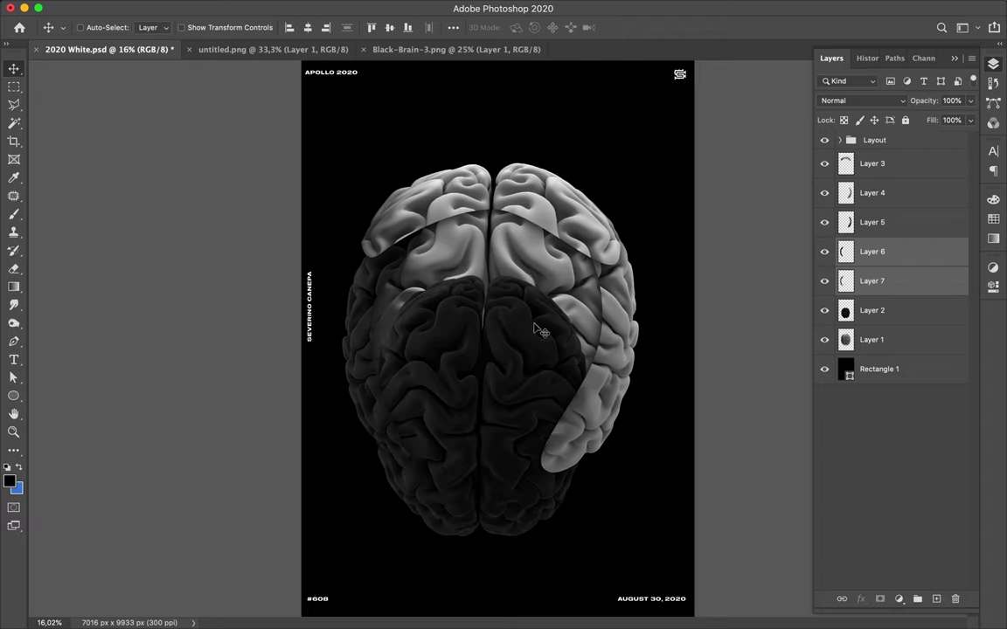
Step: Outline a patch on the dark lower brain with the Pen tool and make it a 0.5 px feathered selection
key("p")
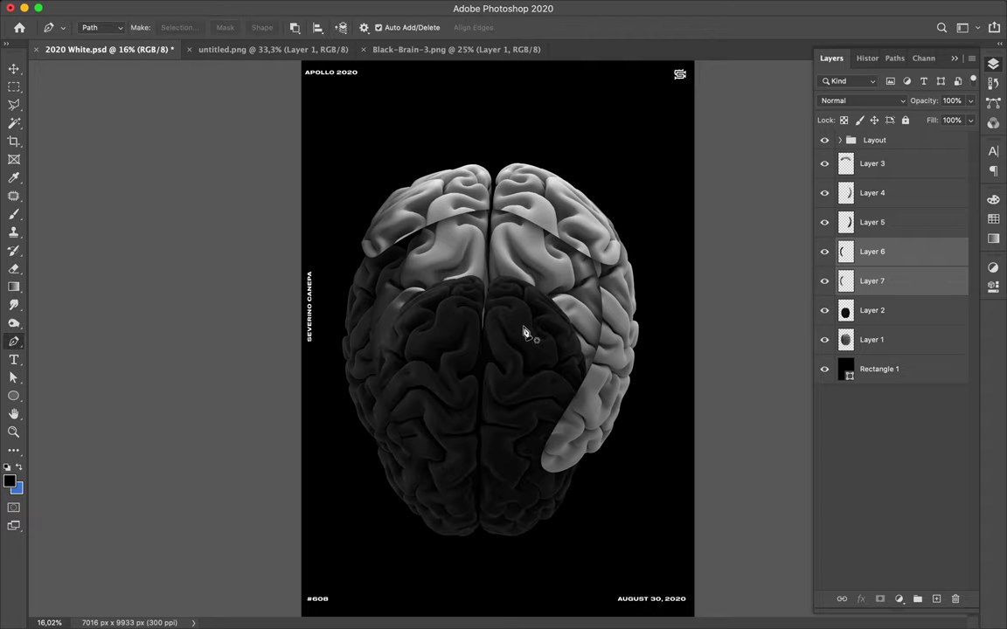
scroll(533, 331, "up", 2)
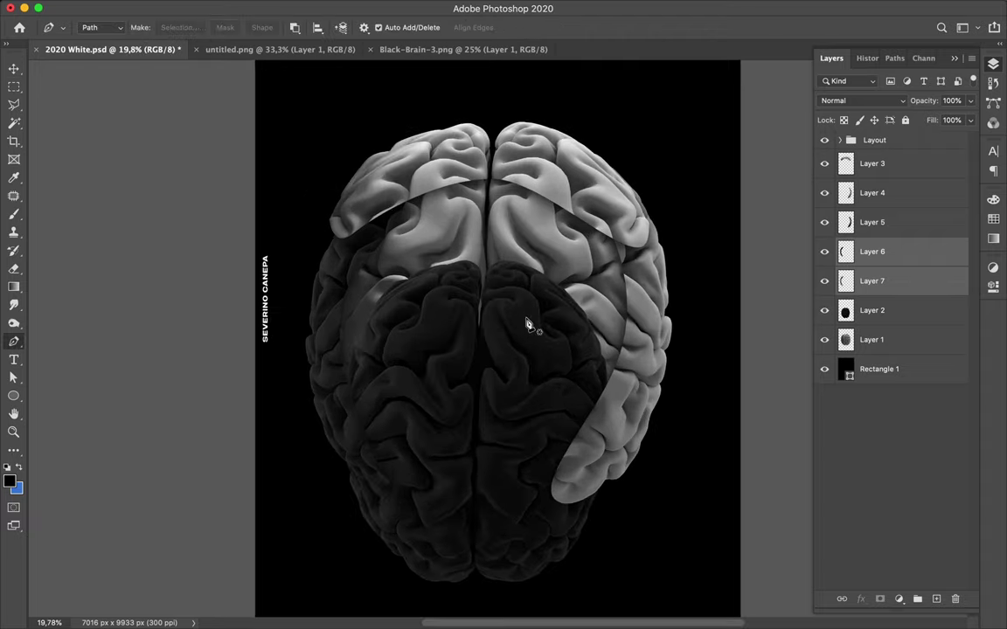
left_click(488, 261)
left_click_drag(482, 290, 486, 303)
left_click_drag(556, 359, 572, 295)
left_click_drag(533, 255, 507, 252)
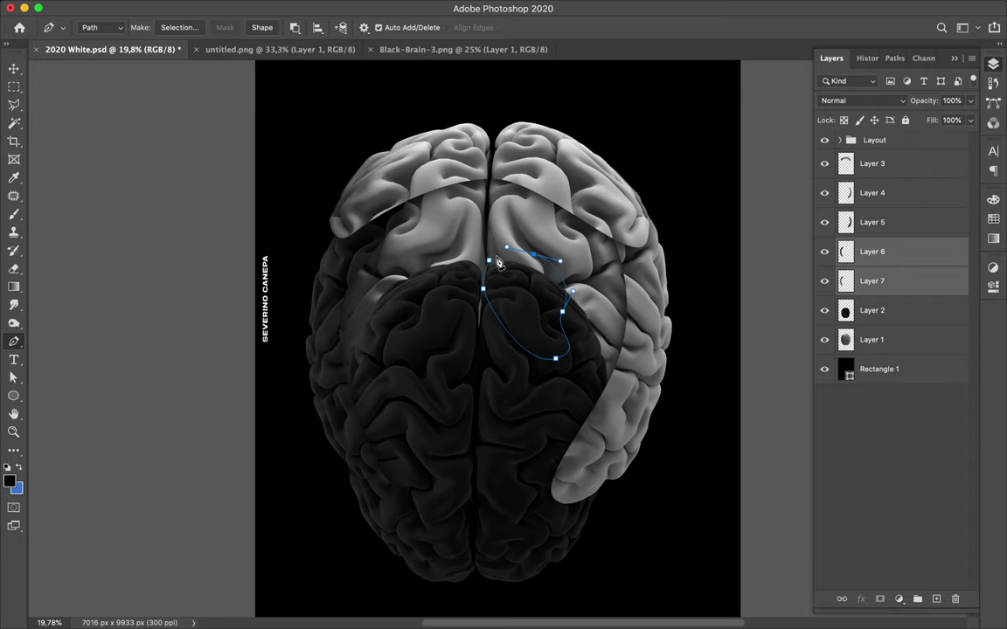
left_click(182, 27)
left_click(582, 249)
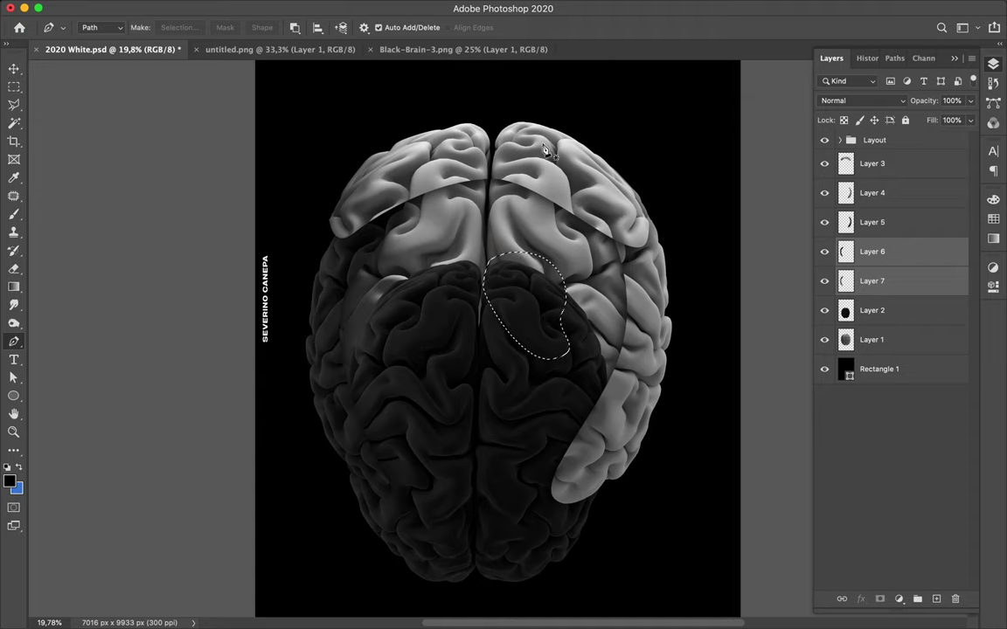
Step: Copy the outlined patch from Layer 2 onto a new layer, Layer 8
key("super+d")
key("super+shift+alt+n")
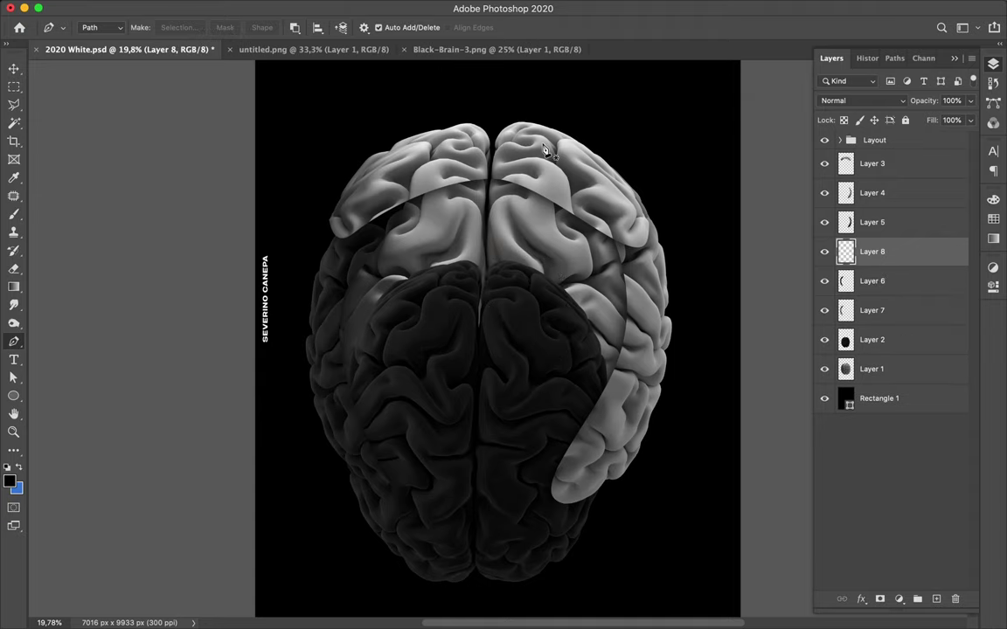
key("super+v")
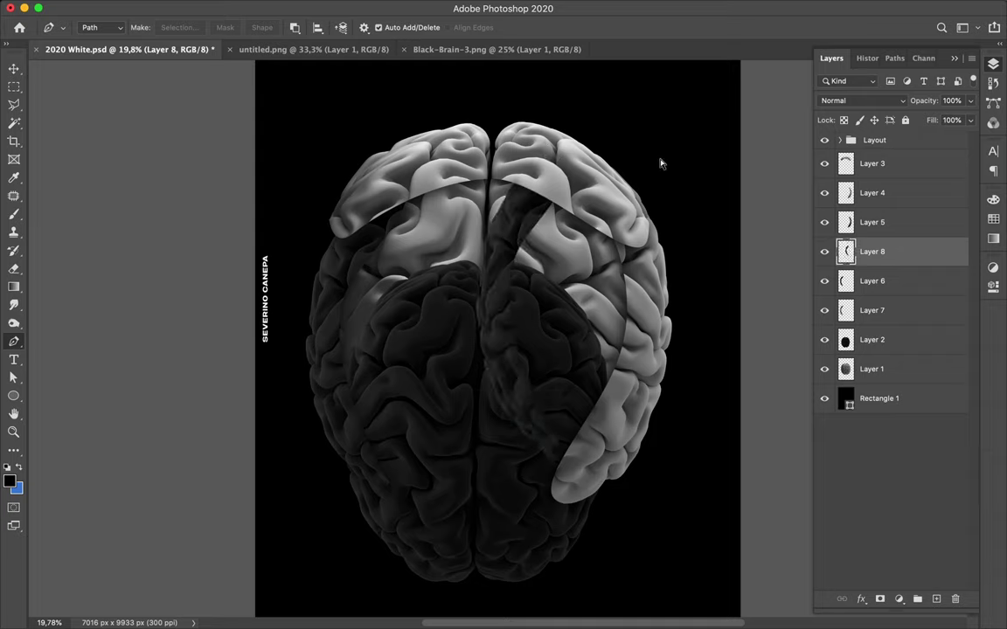
key("super+z")
key("super+z")
key("super+z")
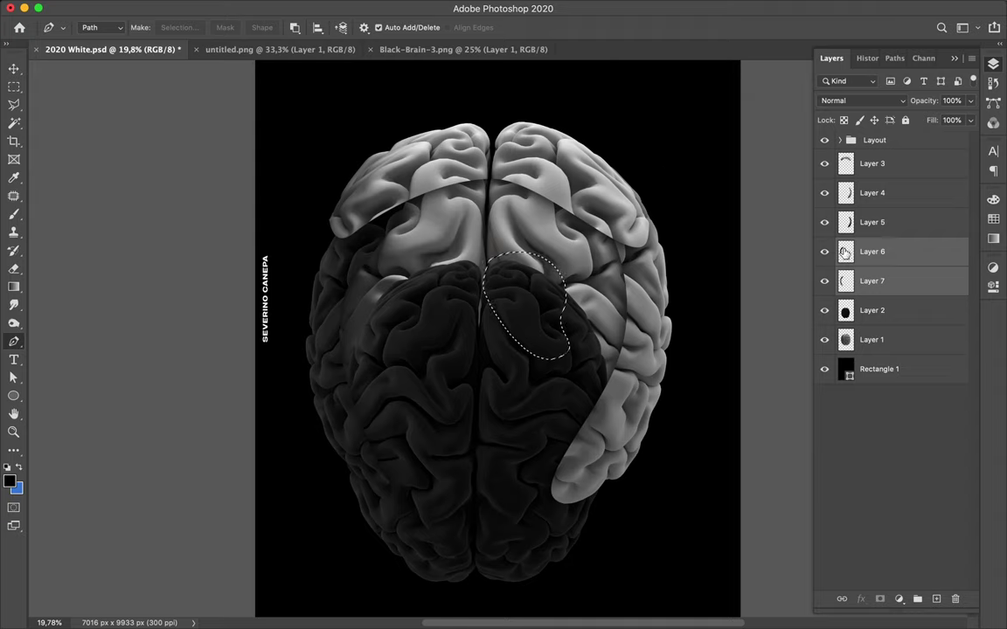
left_click(882, 313)
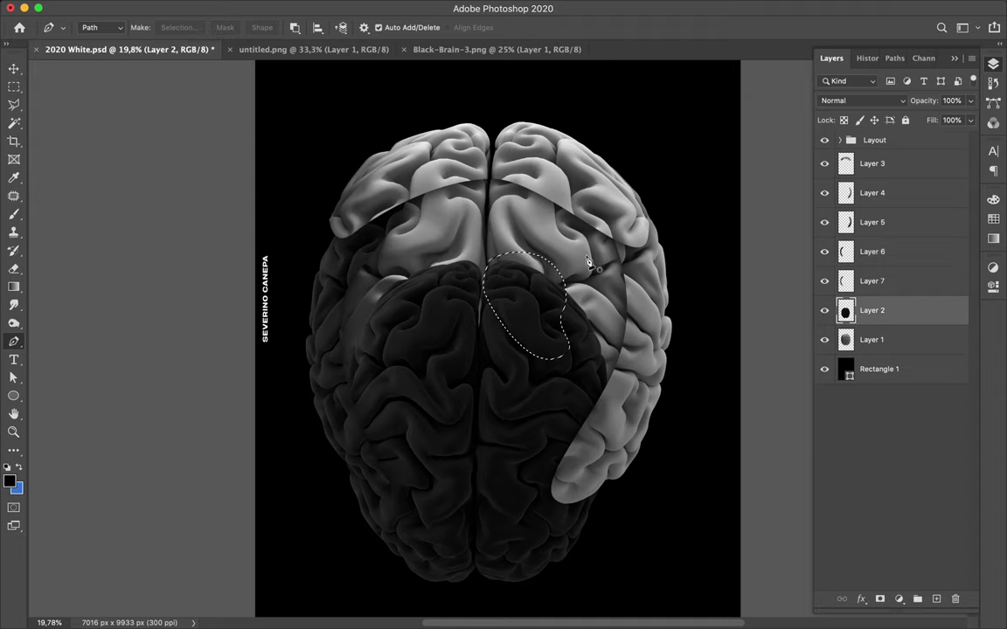
key("super+c")
key("super+v")
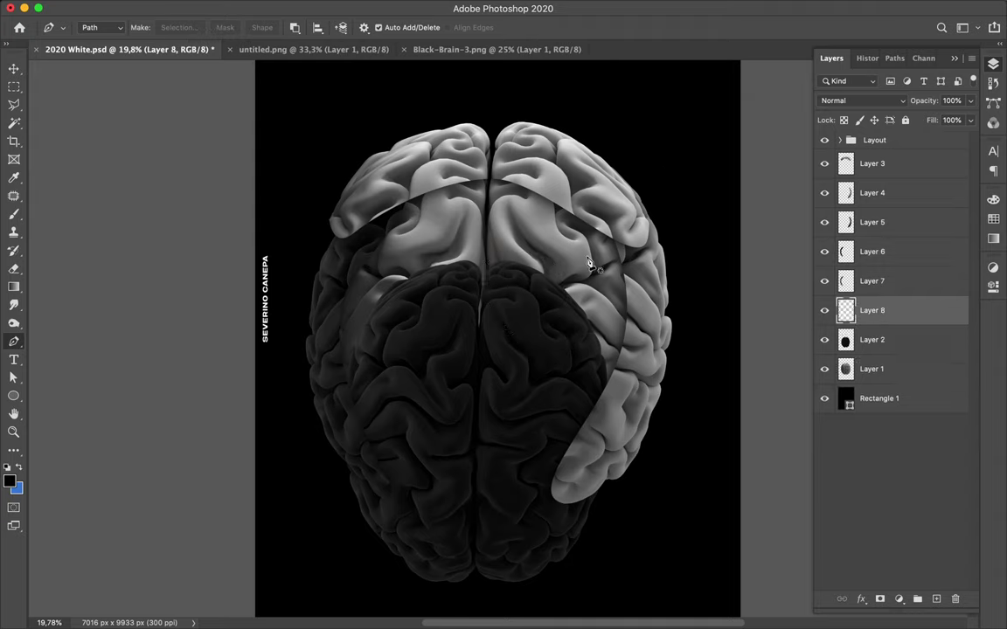
Step: Move Layer 8 to the top of the stack, rotate its dark patch -21.2°, and place it over the upper right lobe
key("v")
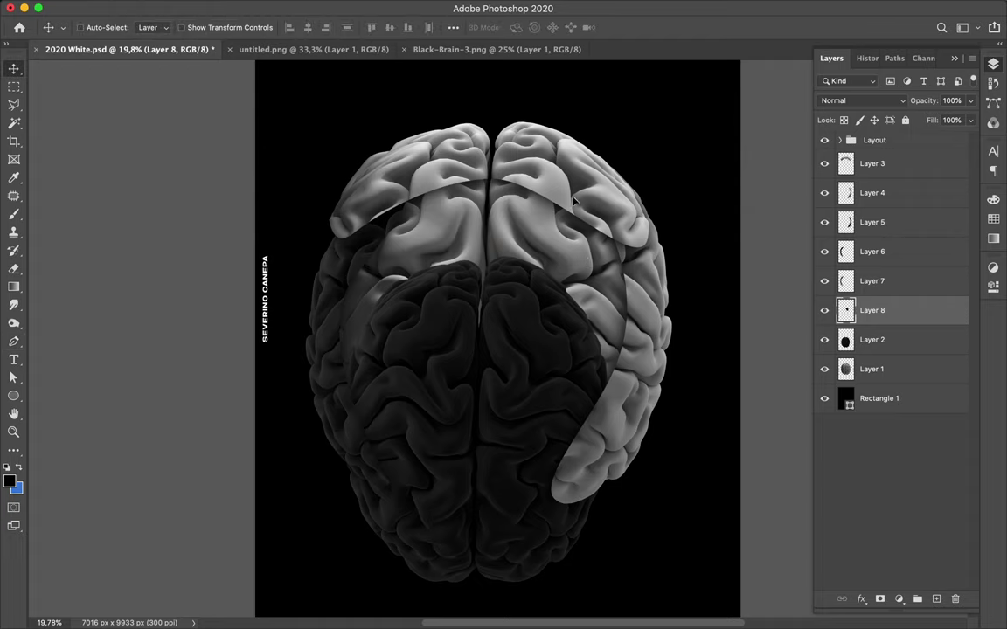
left_click_drag(574, 201, 598, 171)
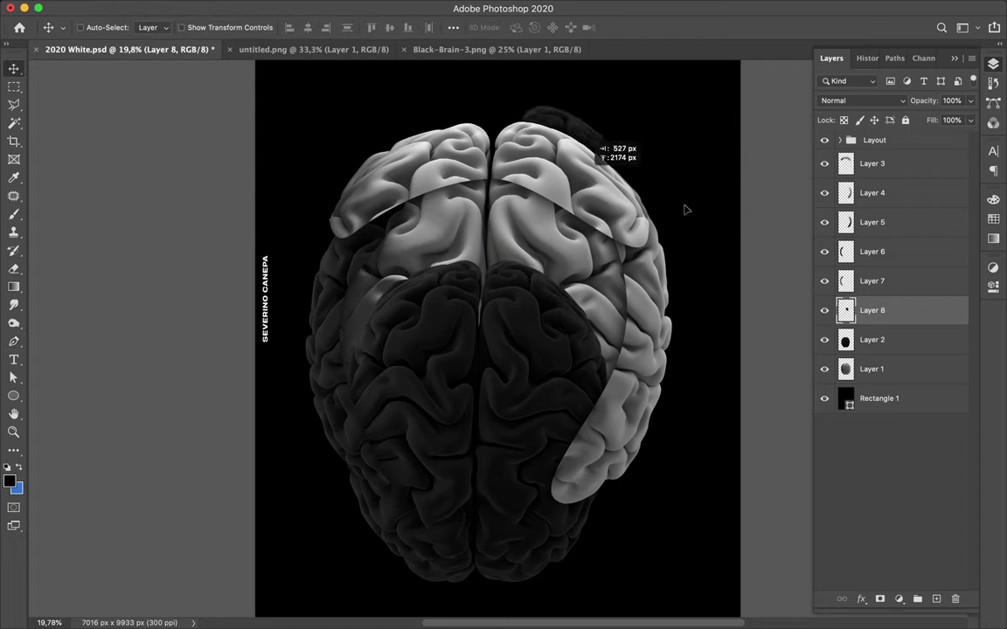
left_click_drag(883, 312, 843, 166)
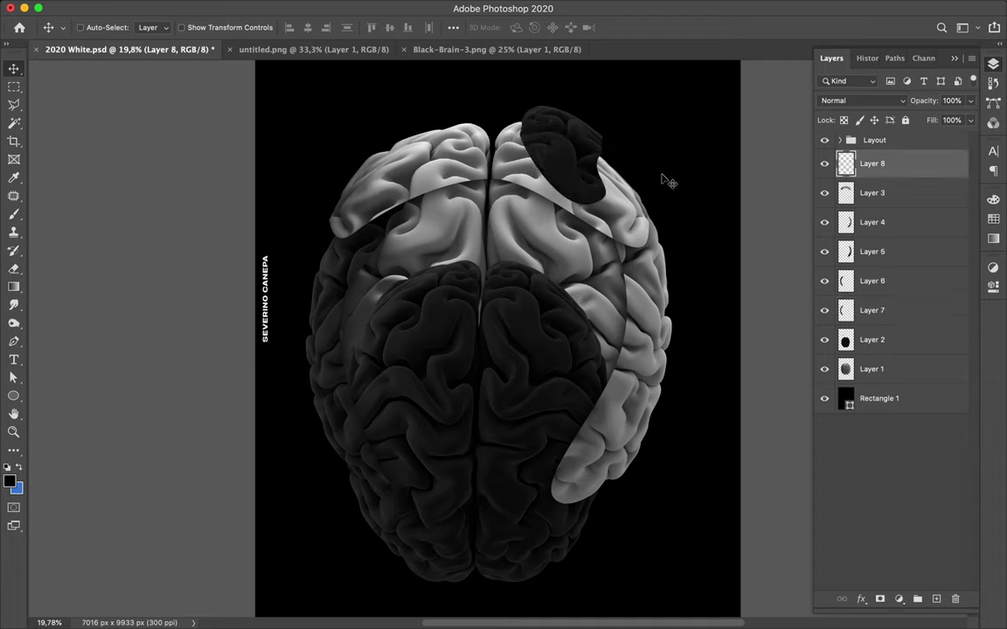
scroll(579, 166, "up", 5)
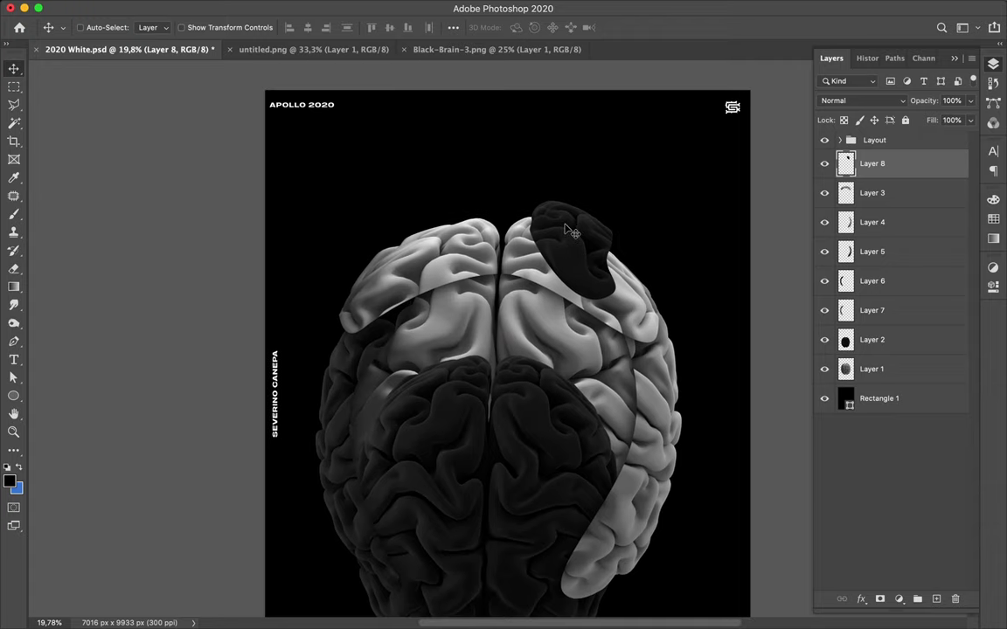
key("ctrl+t")
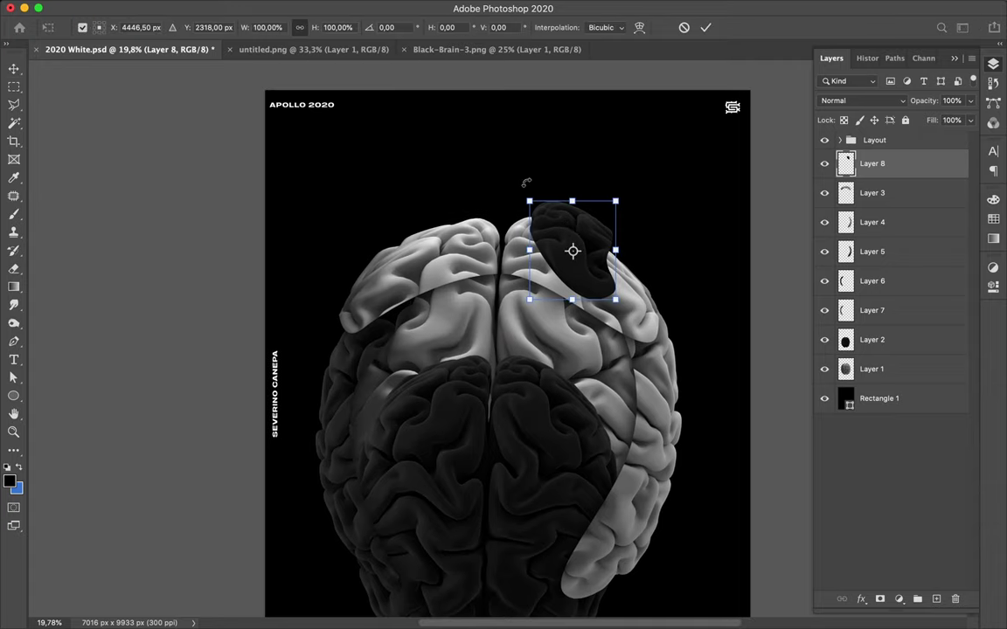
left_click_drag(506, 193, 498, 200)
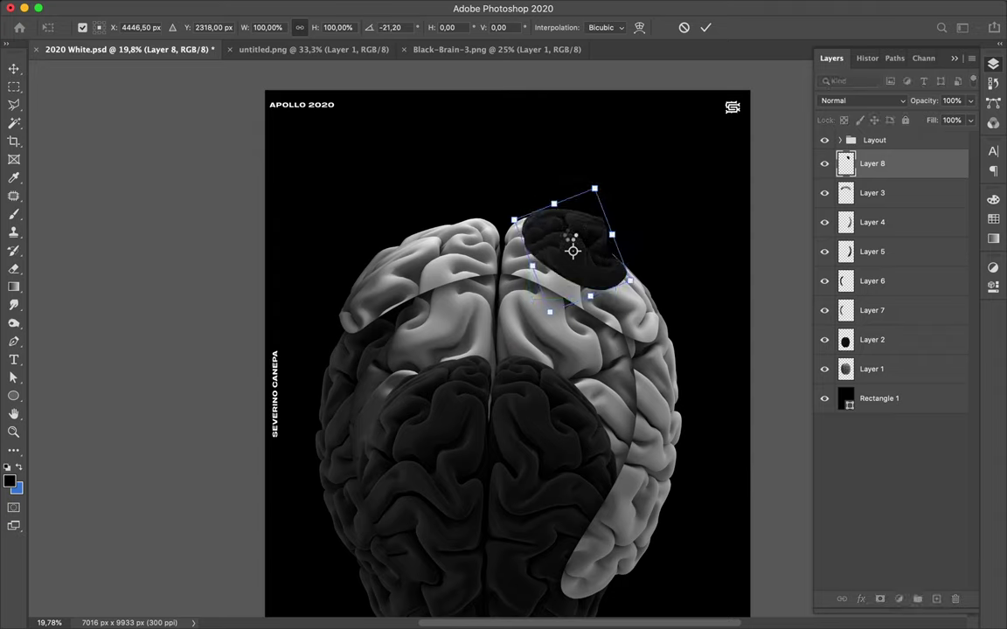
left_click_drag(573, 252, 568, 233)
key("Return")
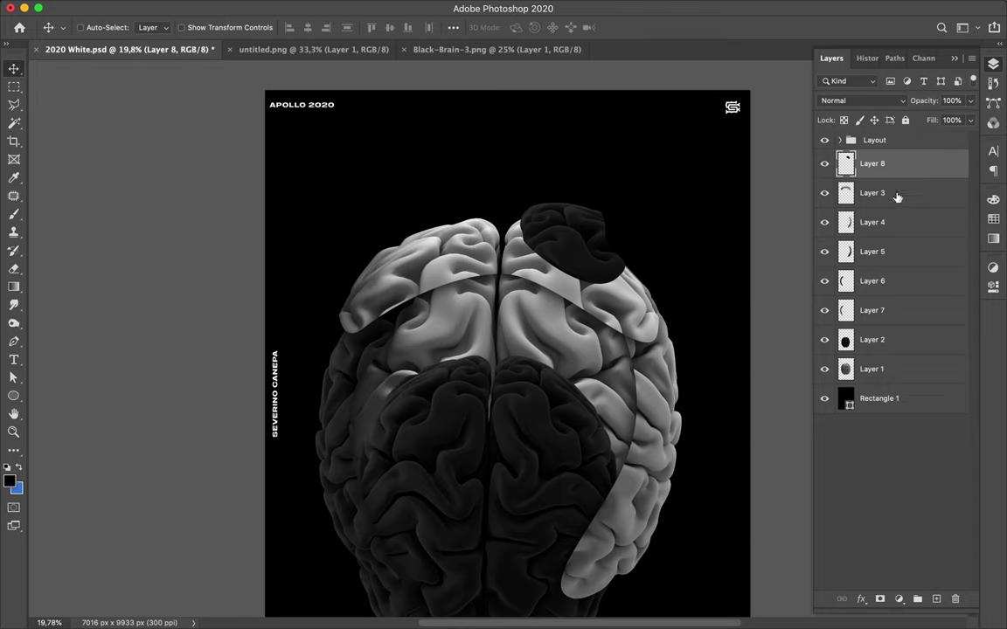
Step: Add a new layer above Layer 3 and paint a dark shadow inside the patch outline
key("alt+bracketleft")
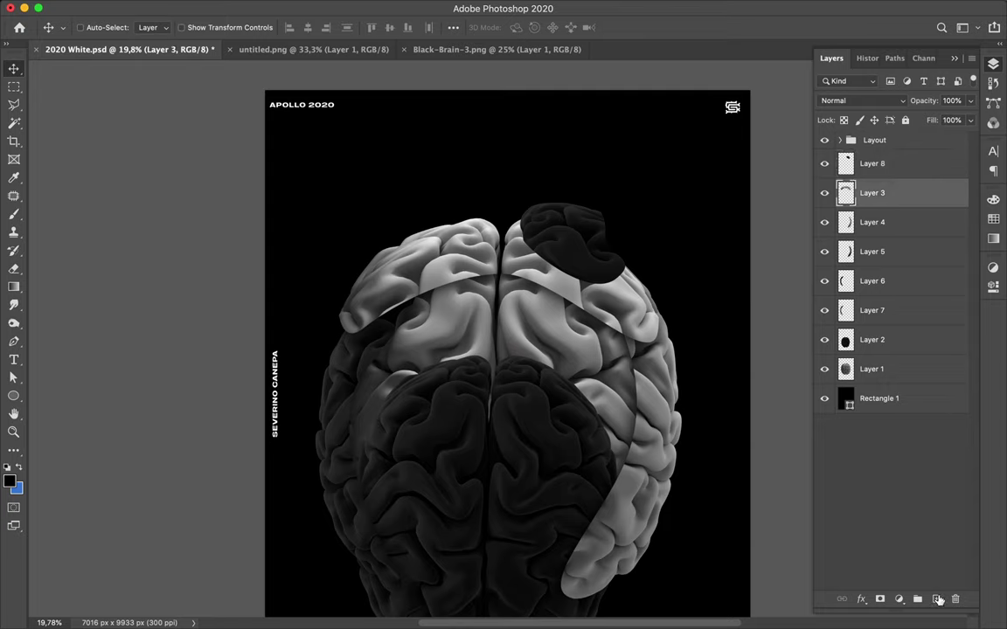
key("ctrl+shift+alt+n")
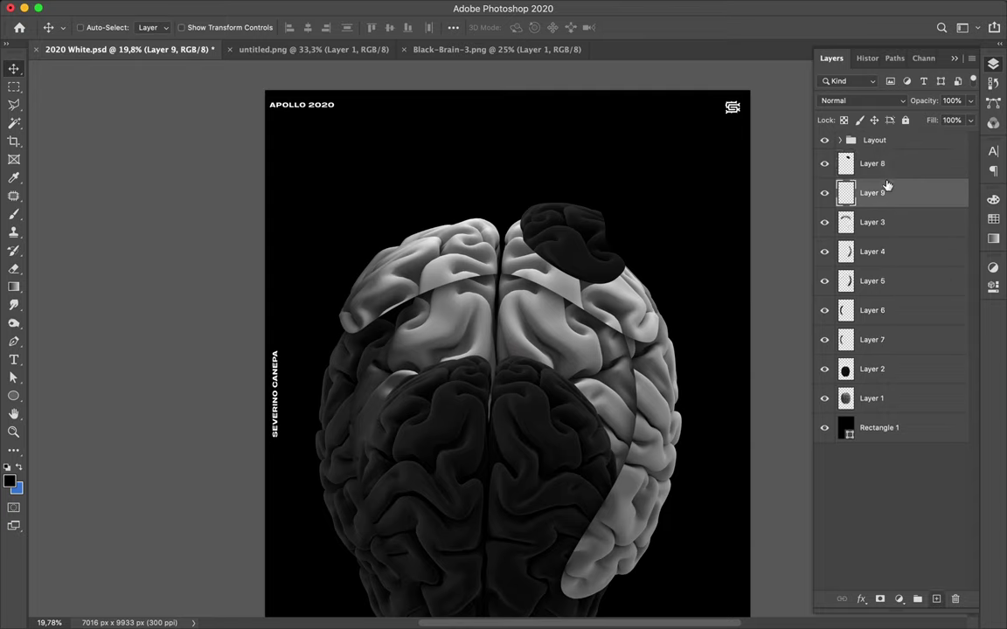
left_click(845, 168, "ctrl")
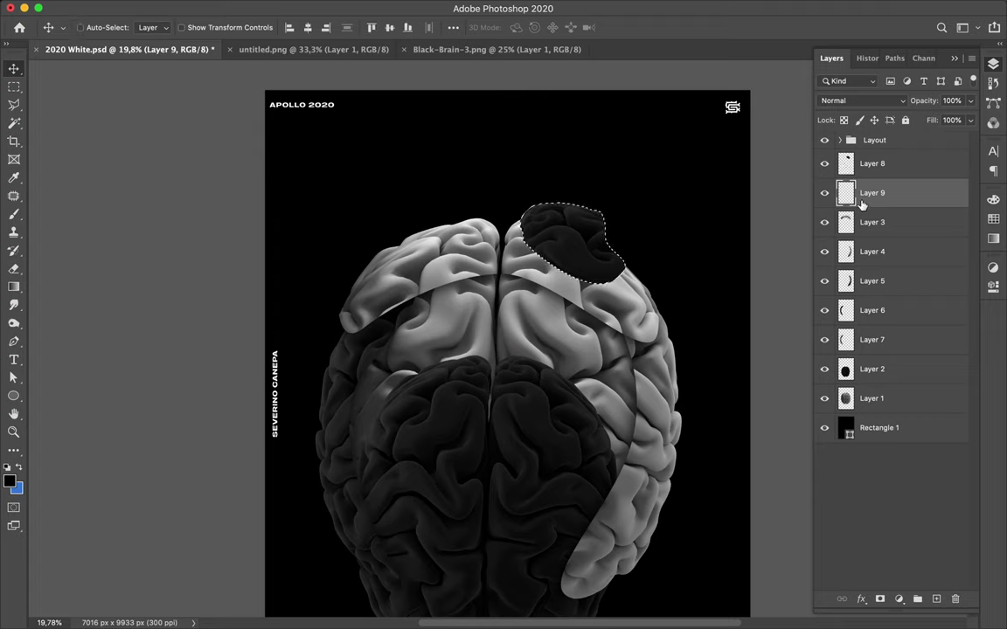
key("b")
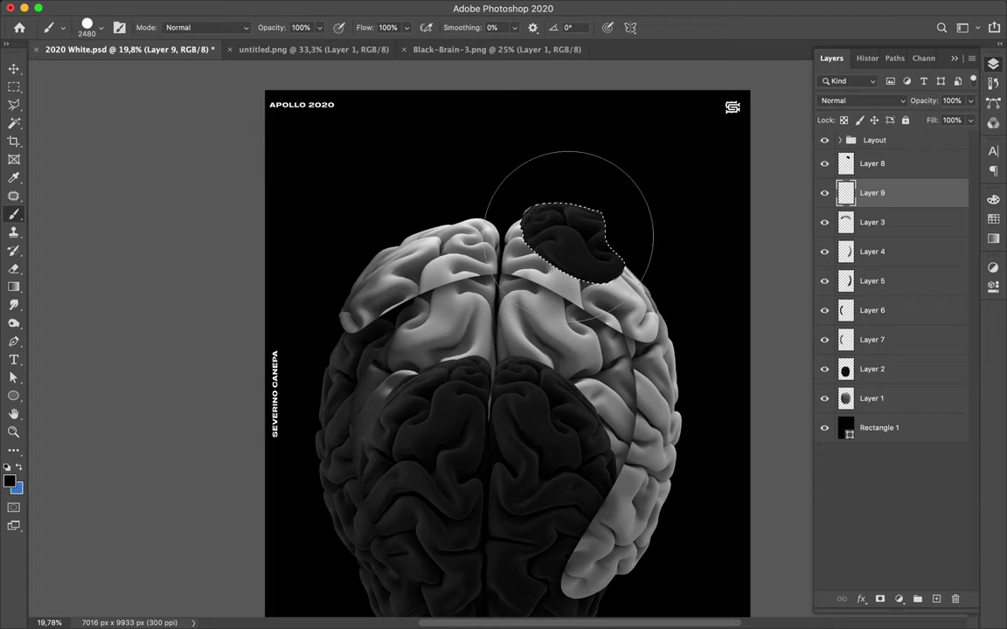
left_click_drag(571, 234, 571, 234)
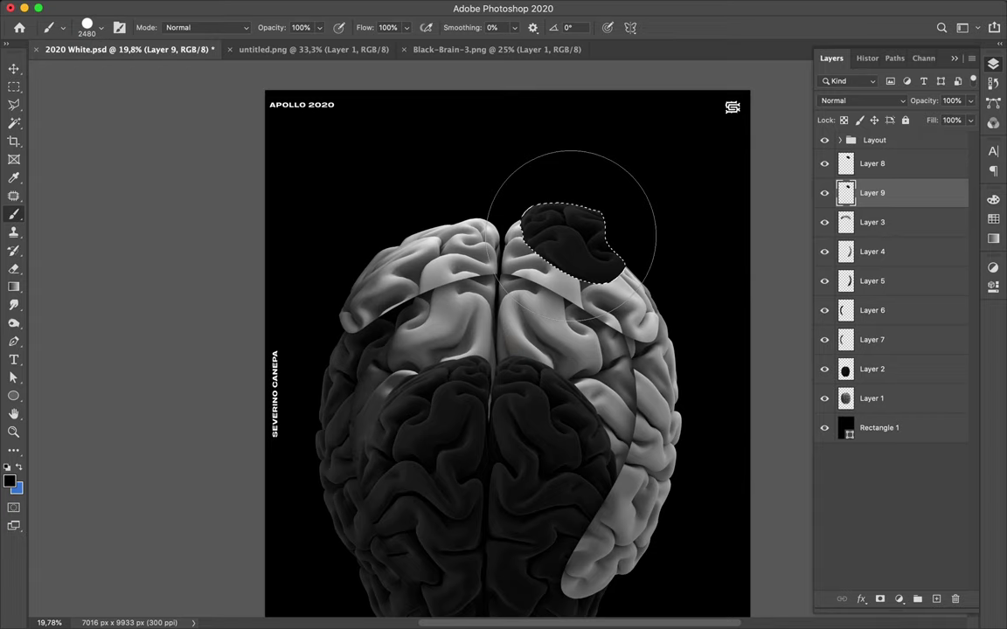
key("m")
left_click(514, 213)
Step: Soften the shadow with Gaussian Blur and shift it down beneath the dark patch
mouse_move(402, 5)
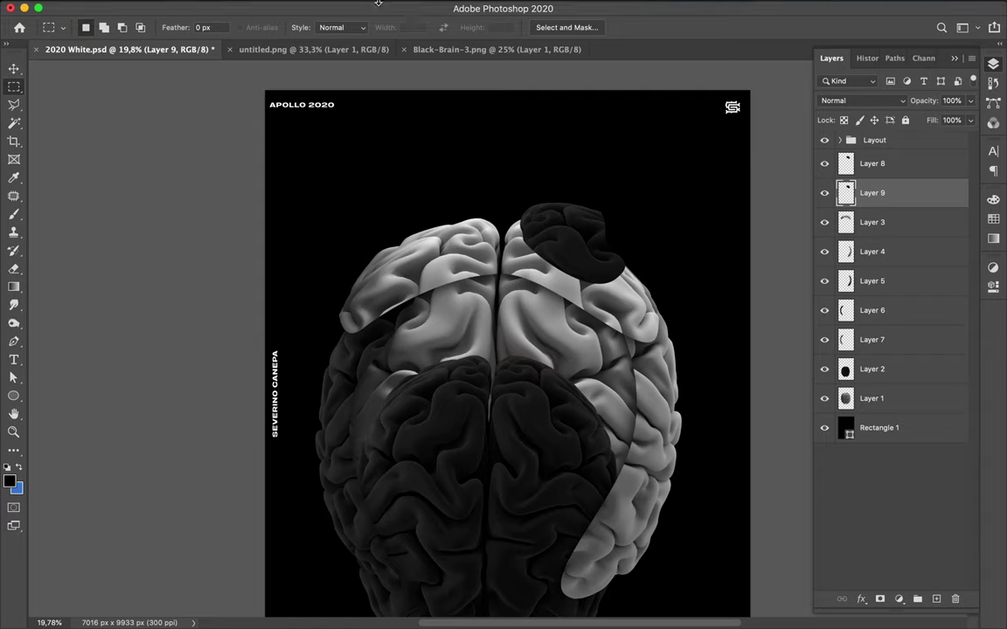
left_click(333, 8)
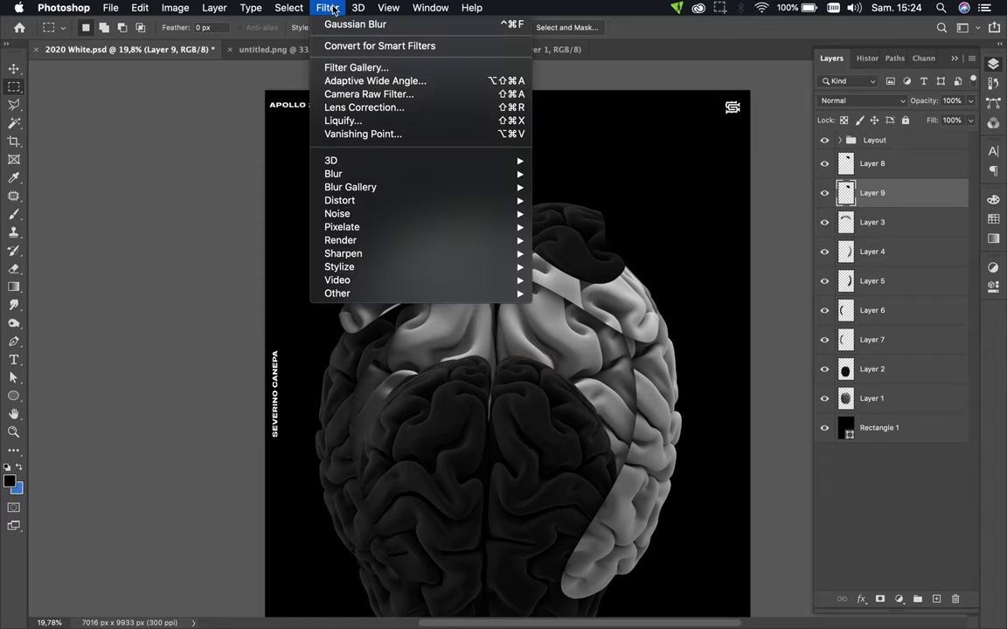
left_click(341, 25)
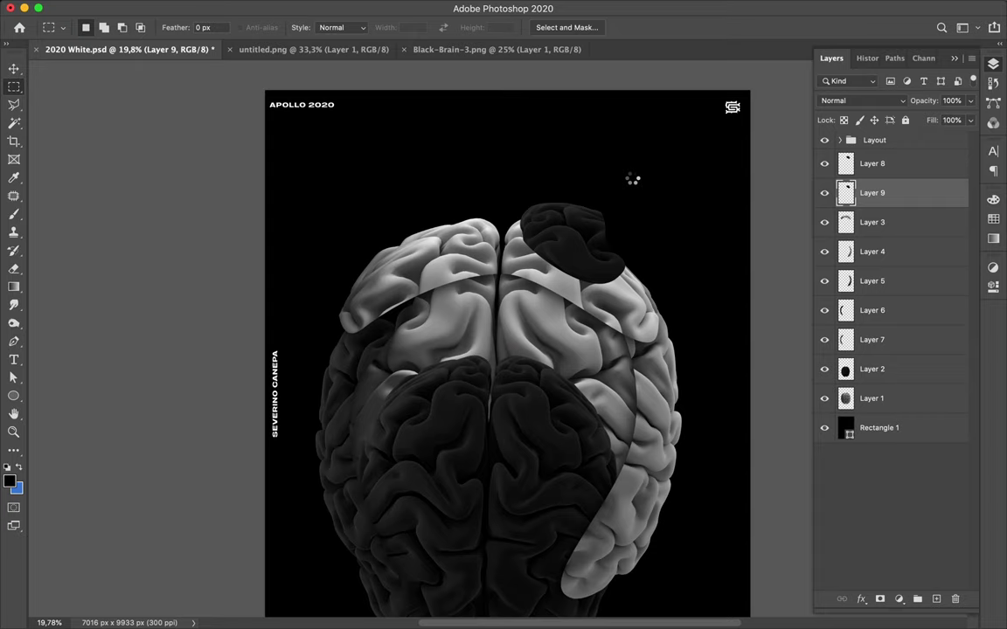
key("ctrl+super+f")
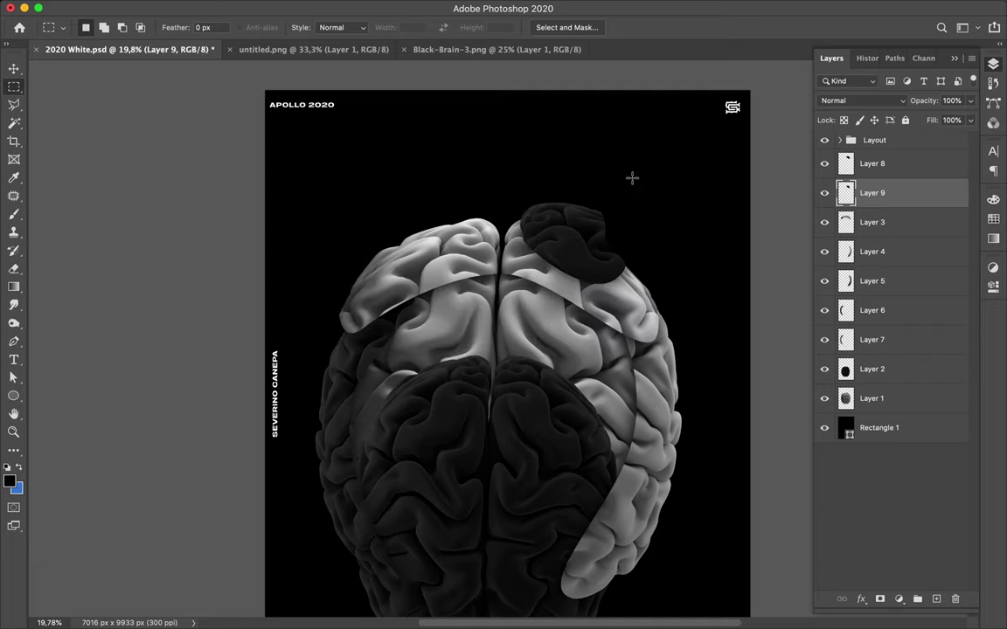
key("v")
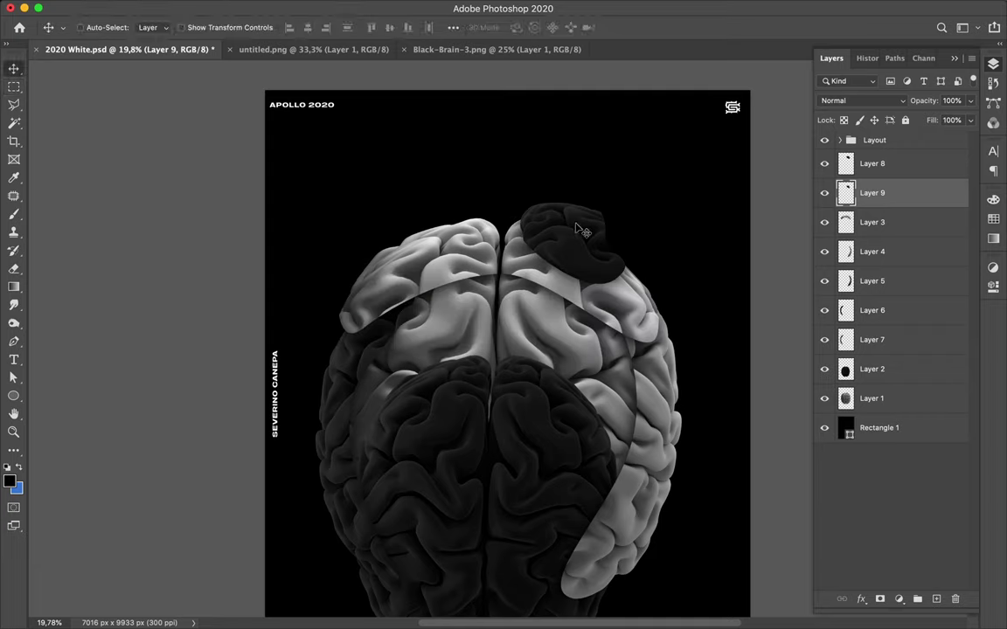
left_click_drag(577, 229, 576, 229)
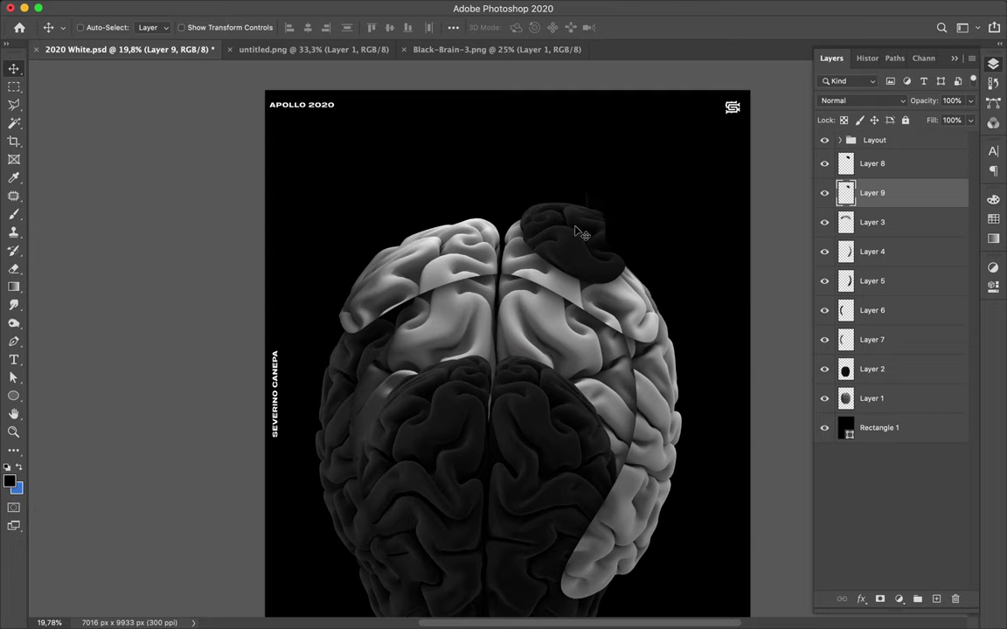
Step: Merge Layers 8 and 9, then duplicate Layers 4 and 5 and shift and resize the copied strips
left_click(906, 174, "shift")
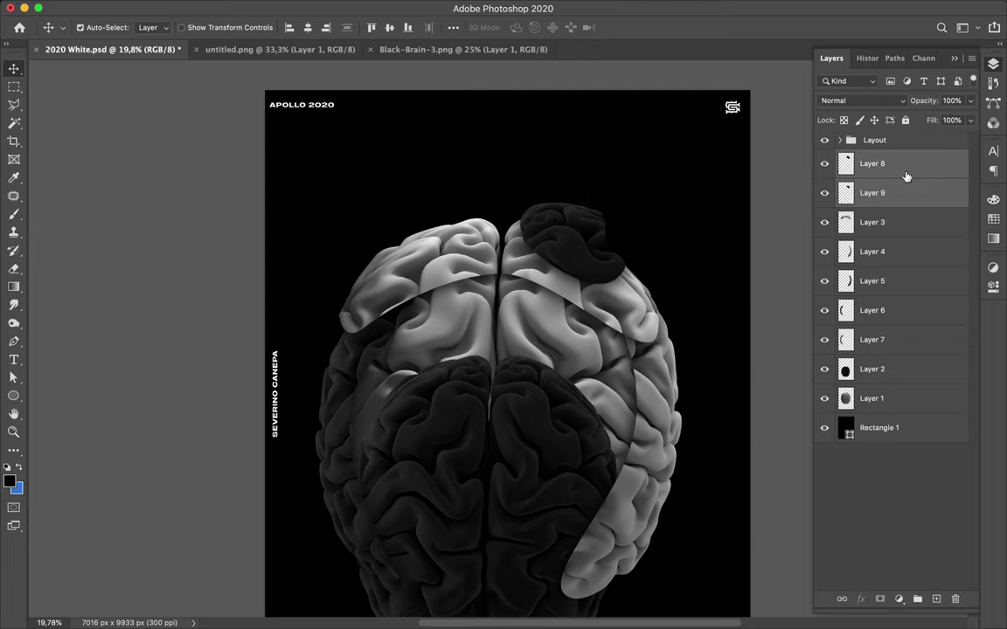
key("super+e")
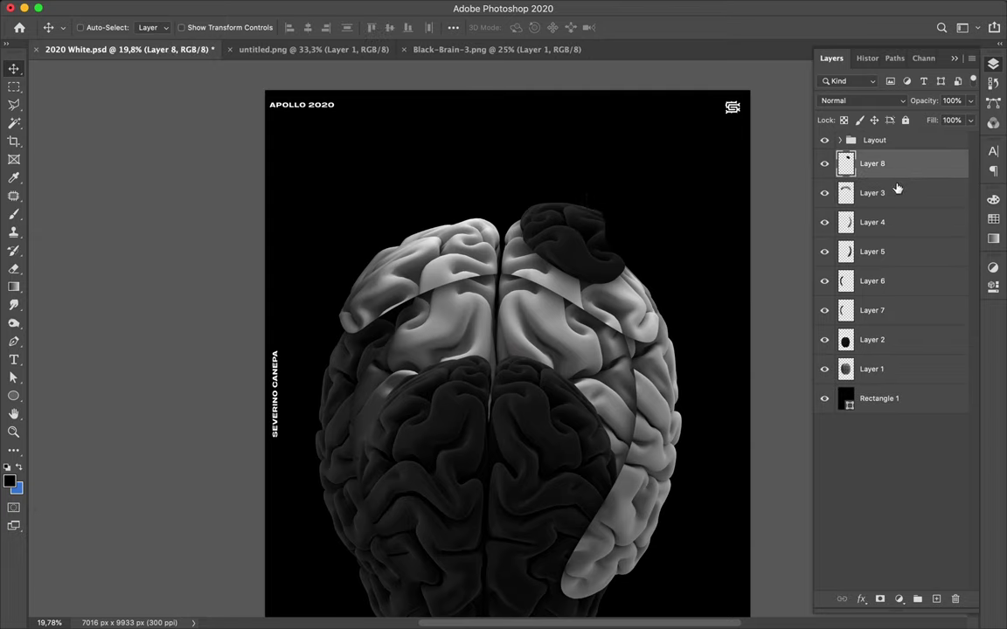
left_click(874, 224)
left_click(876, 253, "shift")
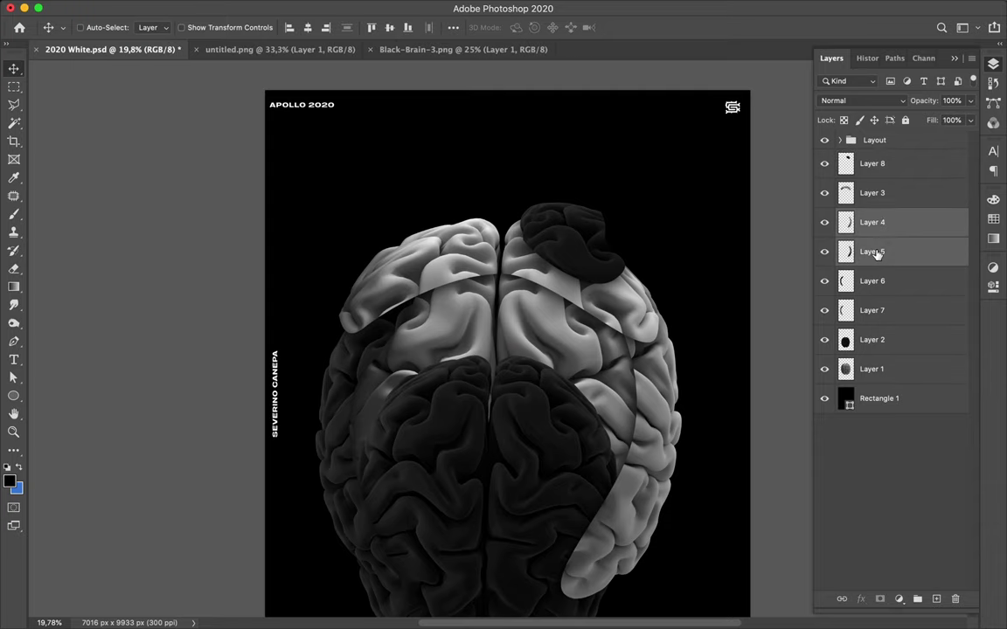
key("super")
left_click_drag(883, 253, 879, 224)
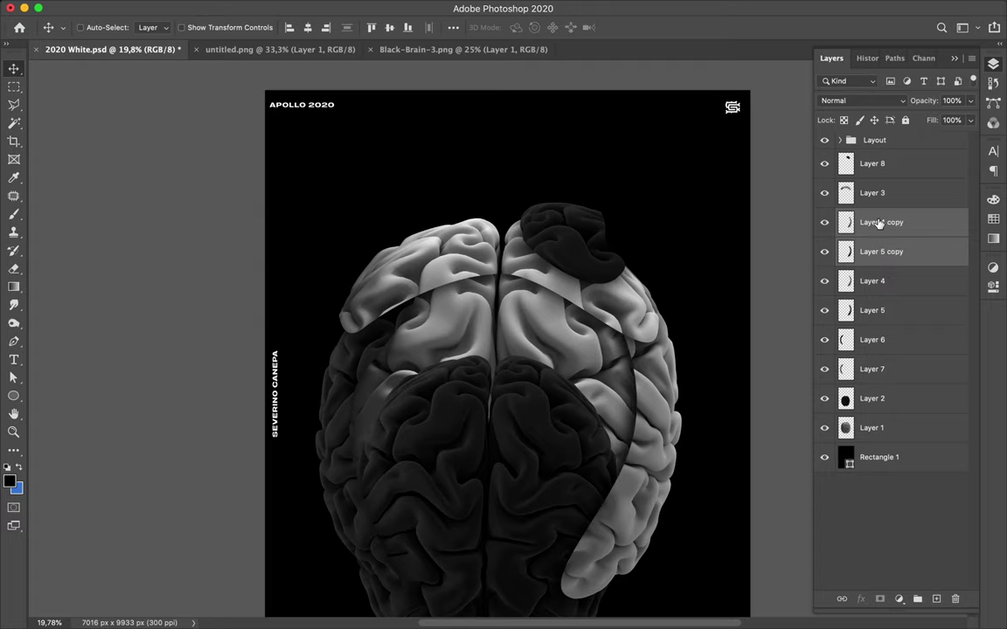
left_click_drag(660, 420, 704, 432)
key("ctrl+t")
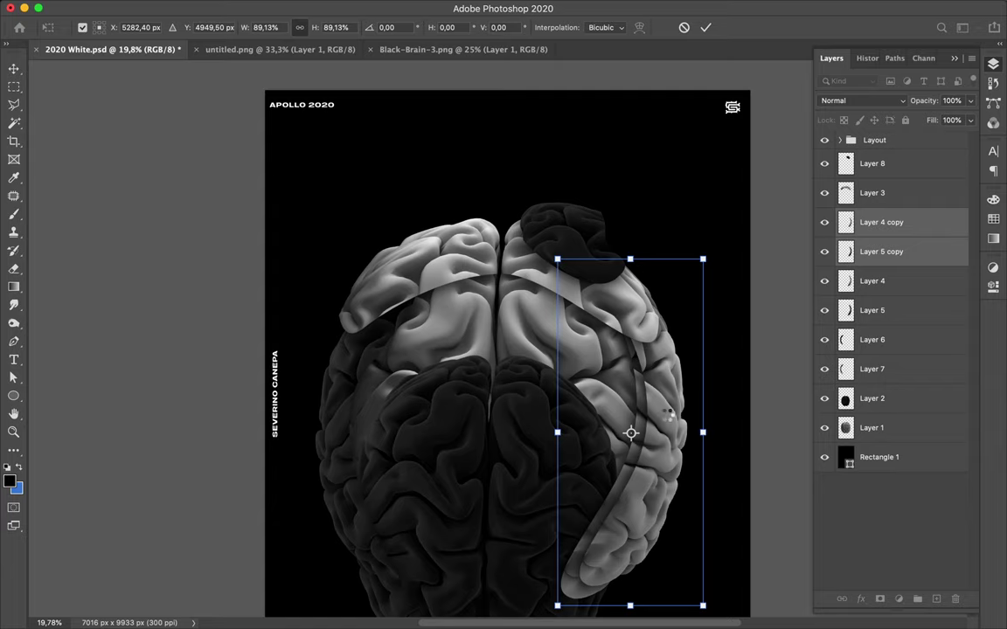
key("Return")
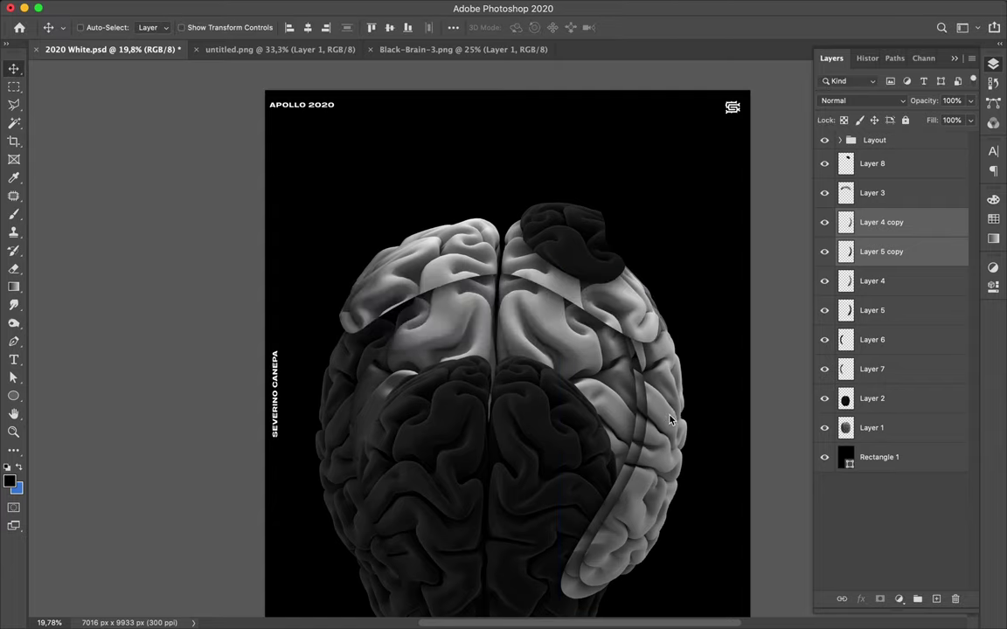
Step: Offset another copy of the strips, shrink it to 77.7%, and nest it inward on the right
left_click_drag(676, 434, 696, 435)
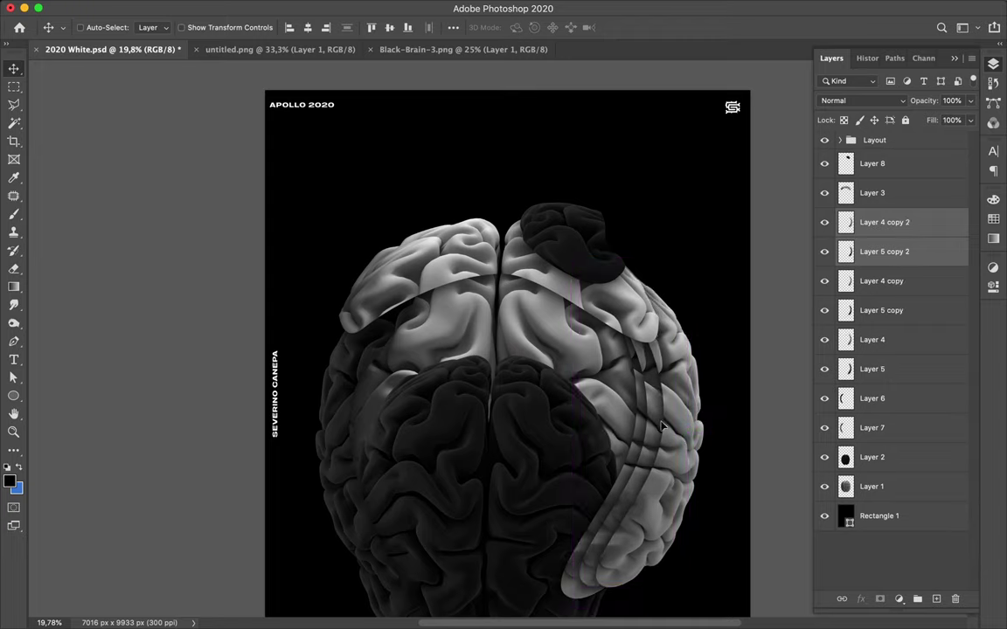
key("super+t")
left_click_drag(574, 434, 605, 434)
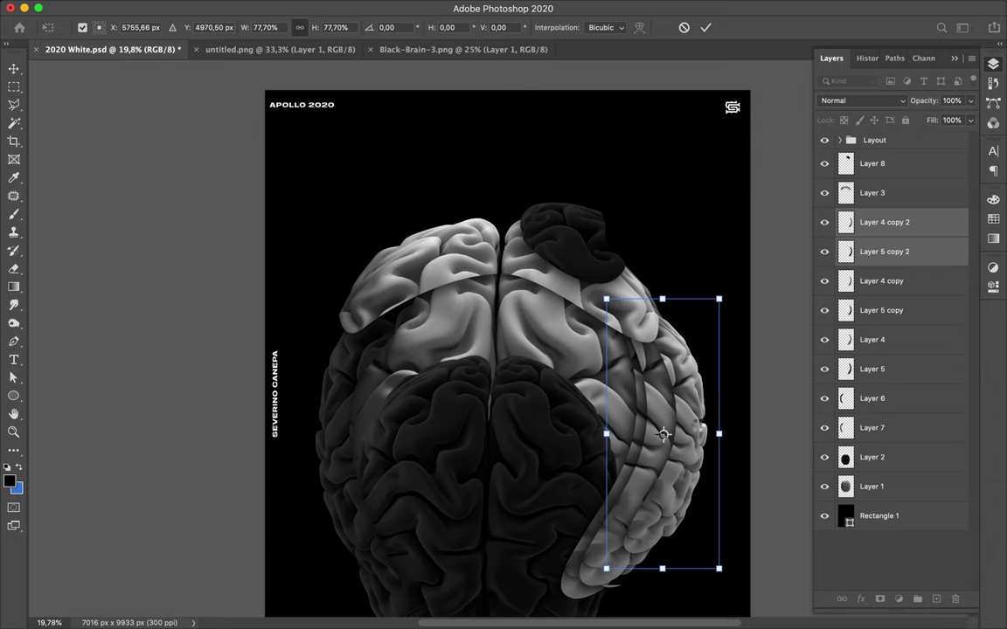
key("Return")
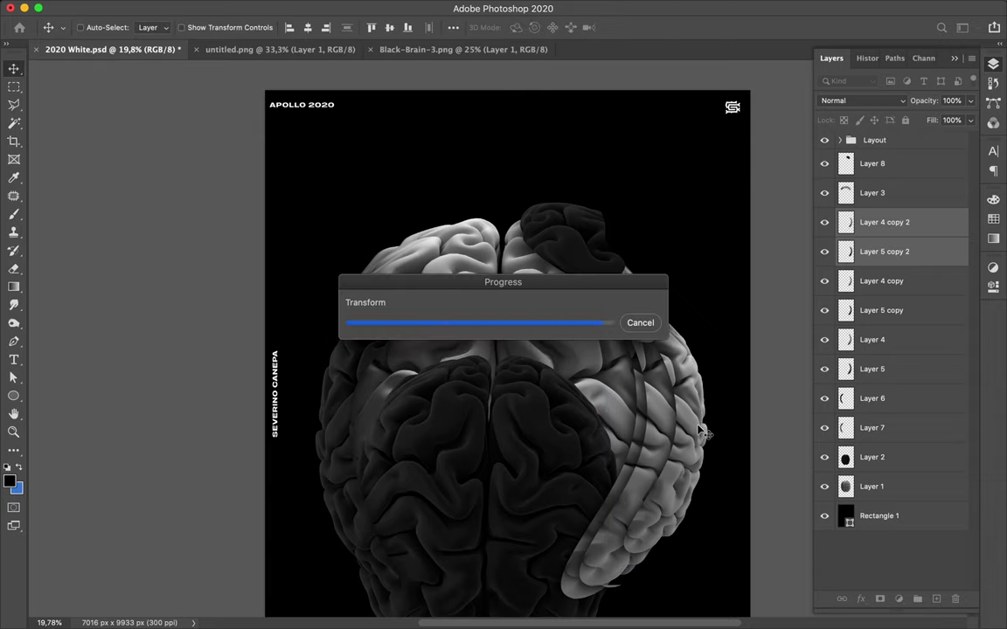
left_click_drag(699, 432, 691, 428)
left_click_drag(666, 463, 665, 465)
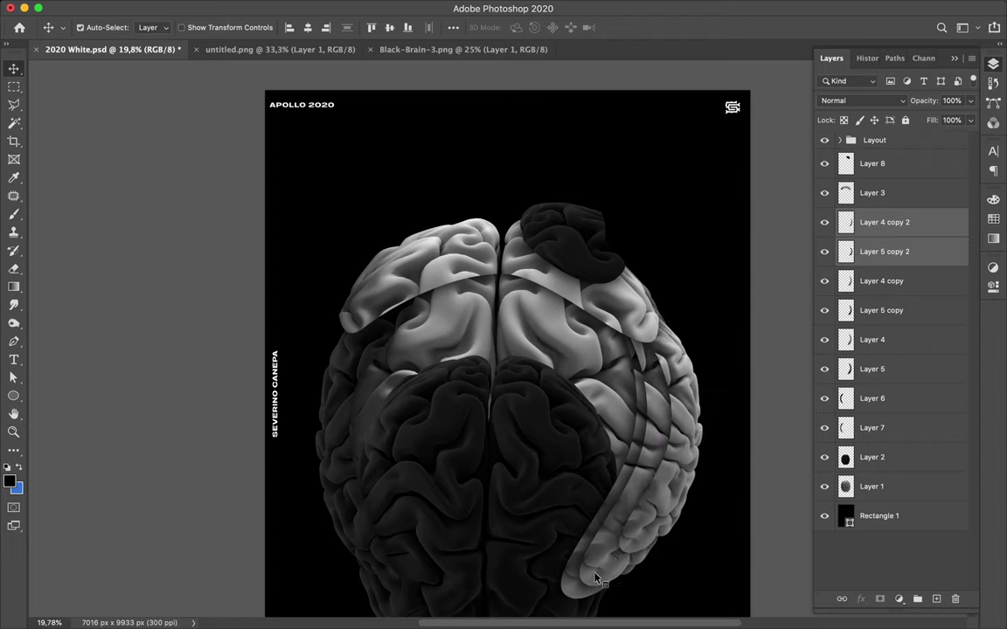
Step: Draw a rectangle with a magenta-to-light-blue gradient fill over the right strips
left_click(596, 579, "super")
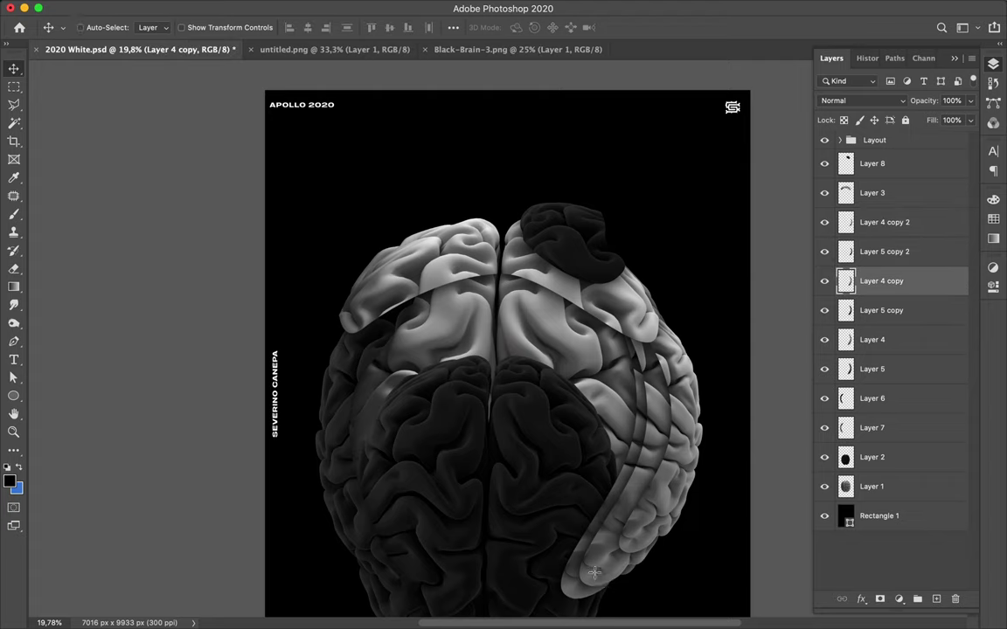
key("u")
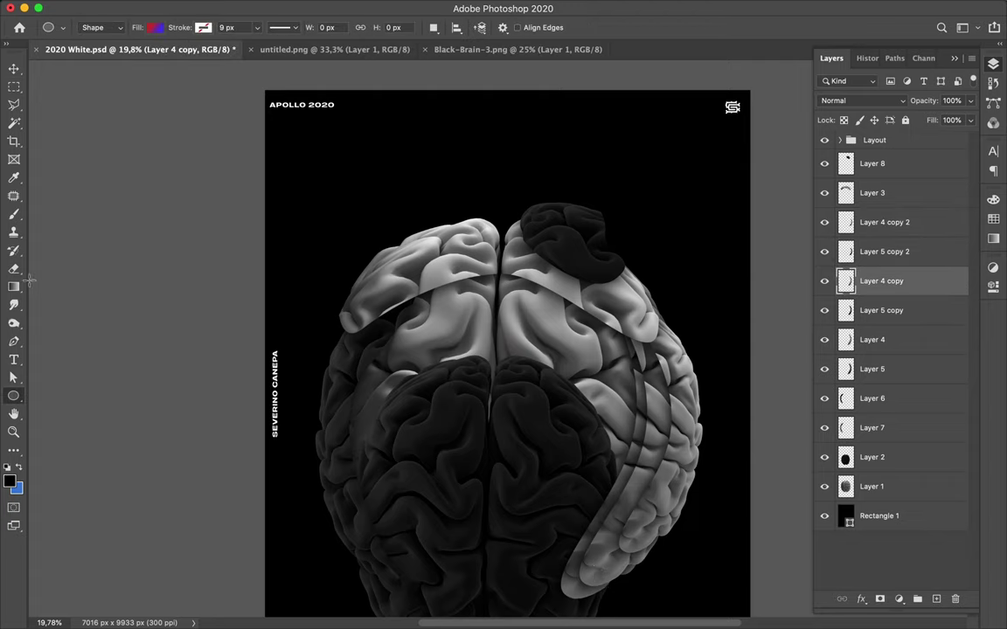
left_click(156, 30)
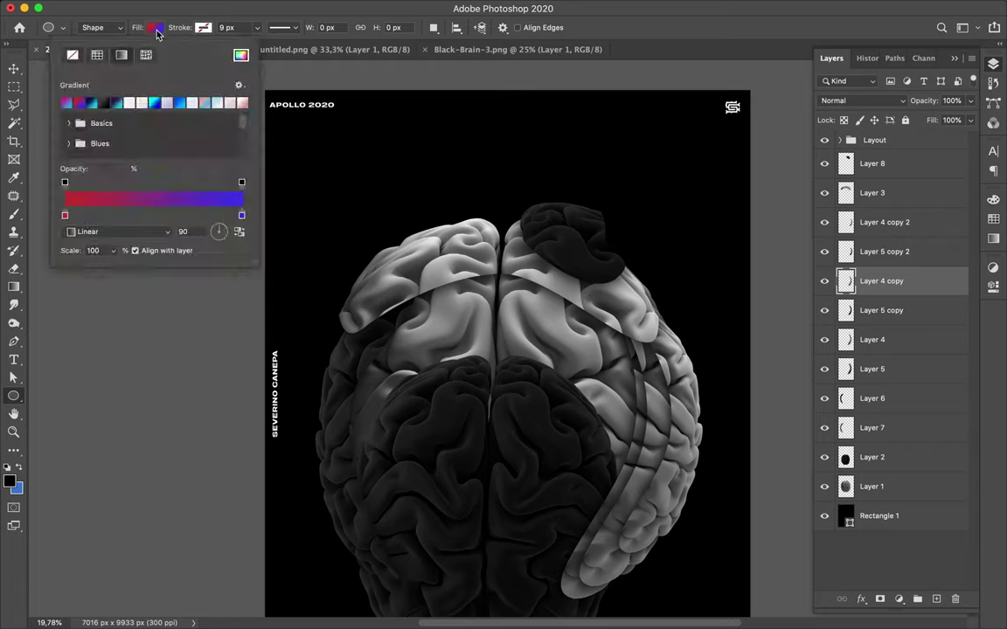
left_click(67, 102)
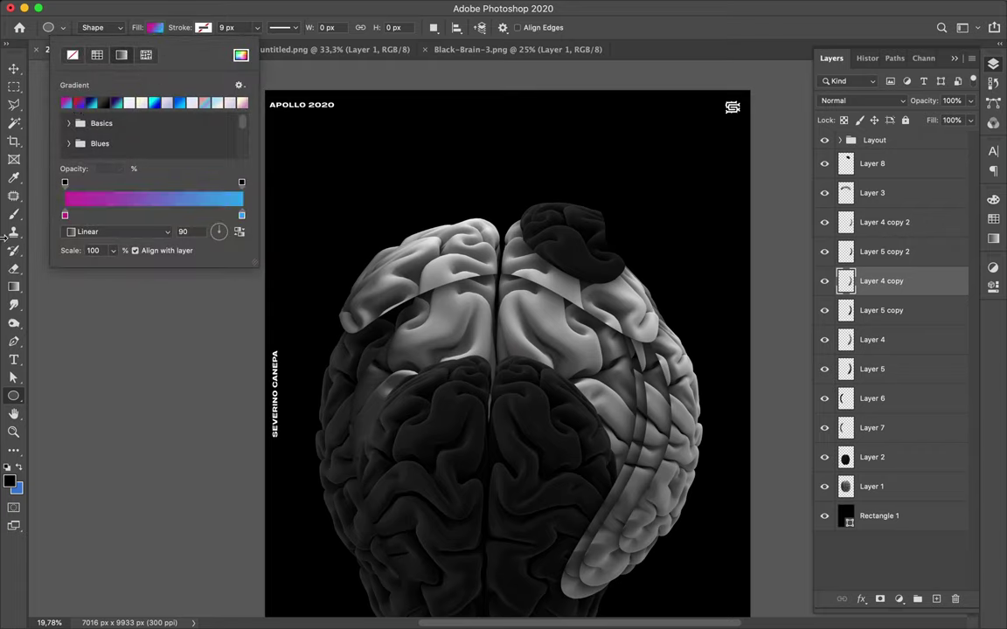
left_click(15, 397)
left_click(76, 394)
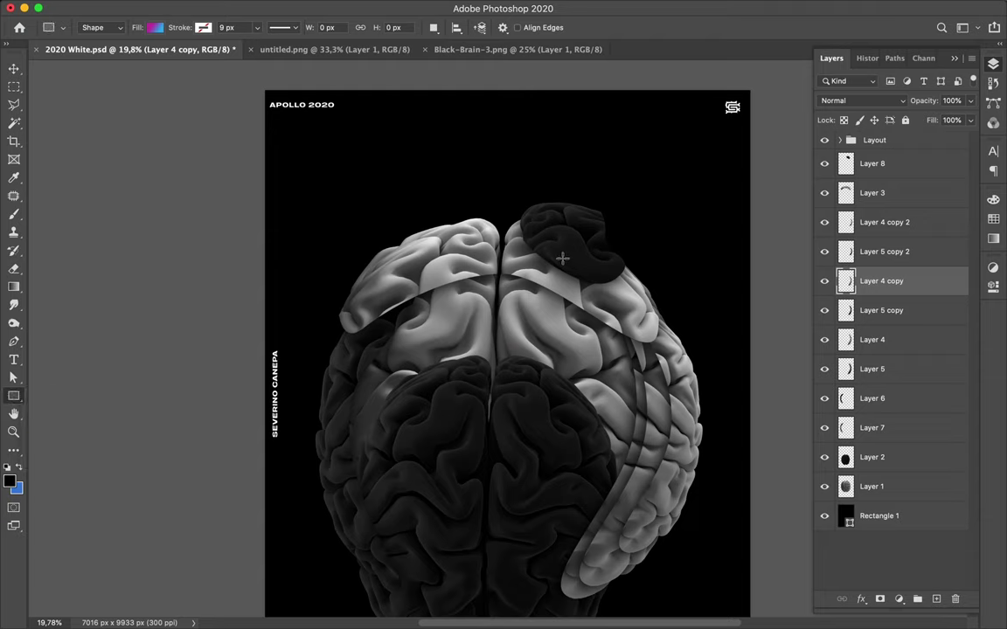
left_click_drag(562, 258, 706, 590)
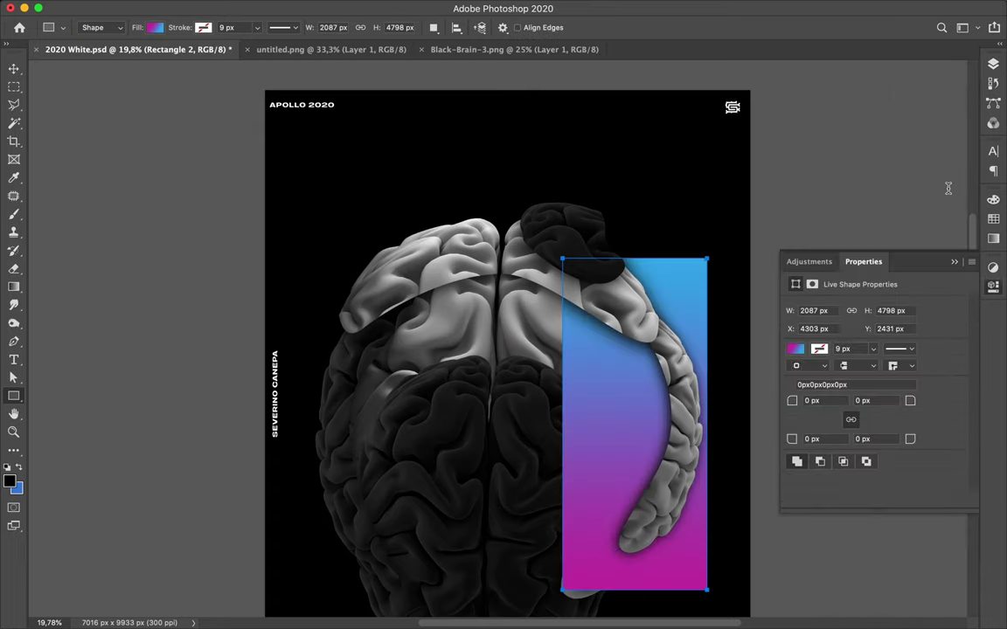
Step: Clip the gradient rectangle to Layer 4 copy and set its blend mode to Vivid Light
left_click(993, 66)
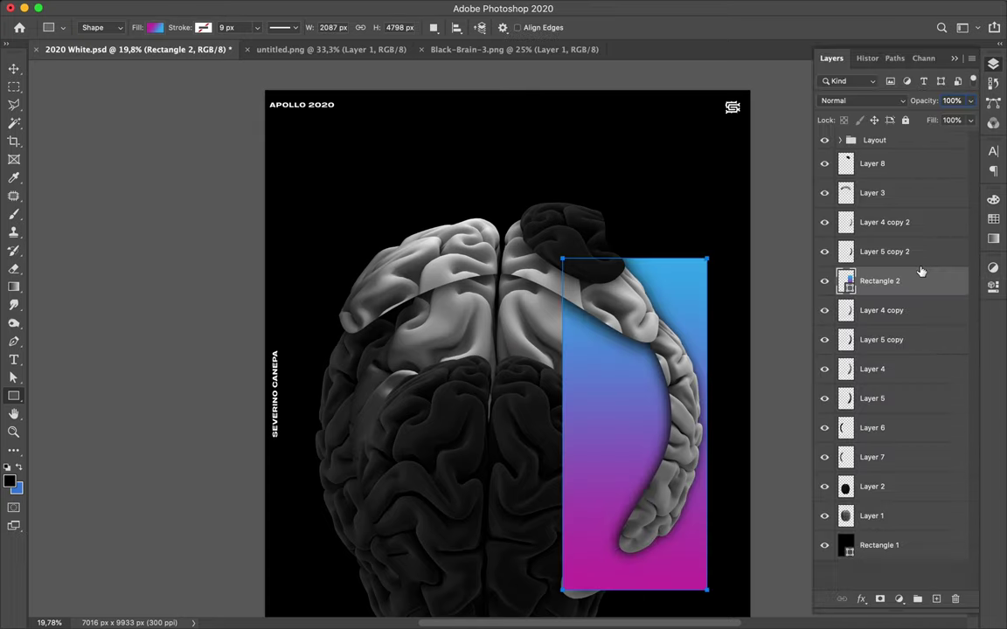
left_click(888, 290, "alt")
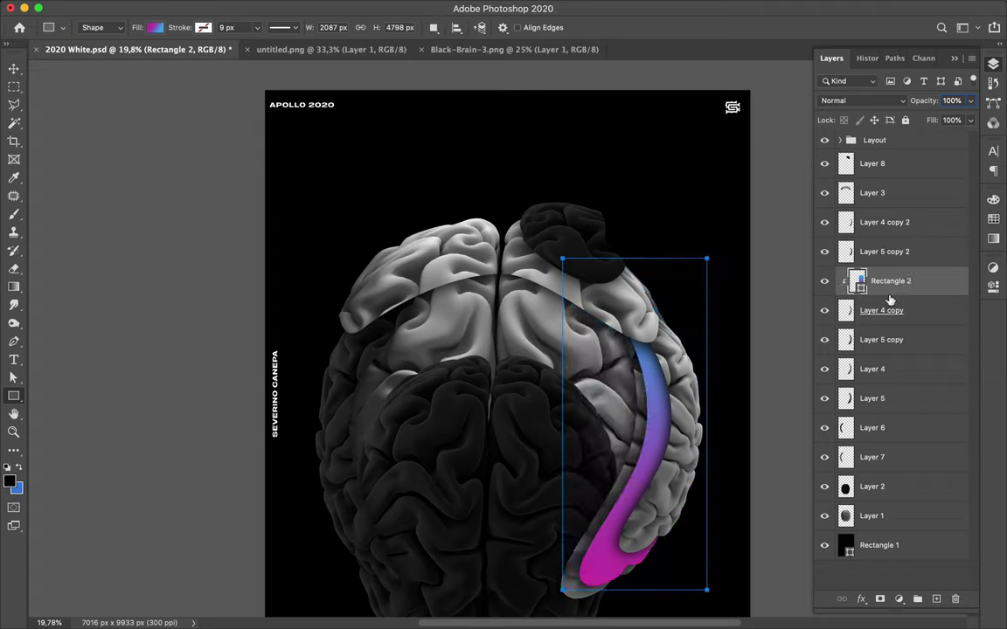
key("v")
left_click(885, 102)
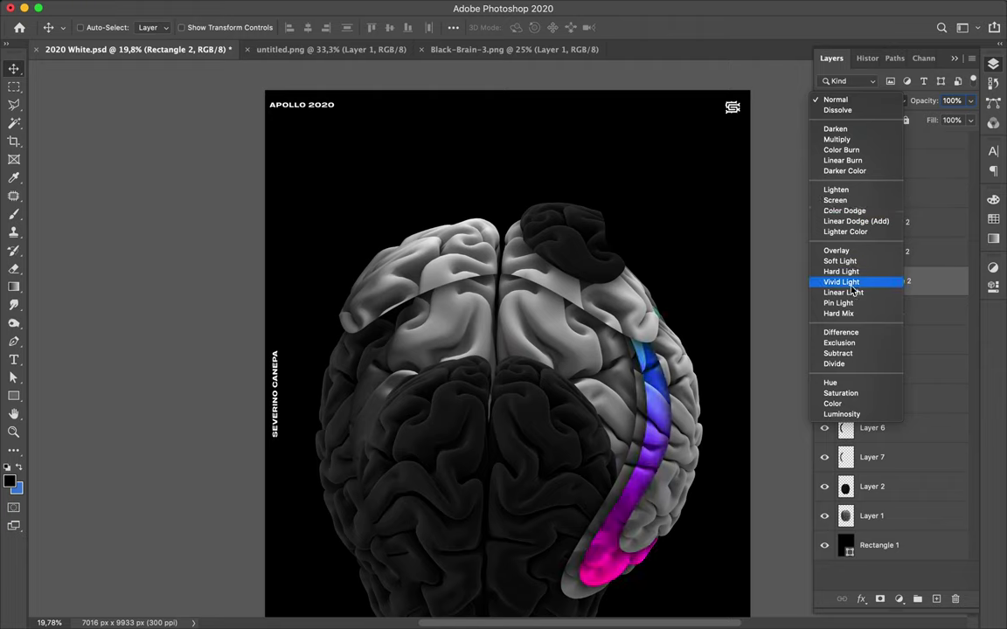
left_click(852, 284)
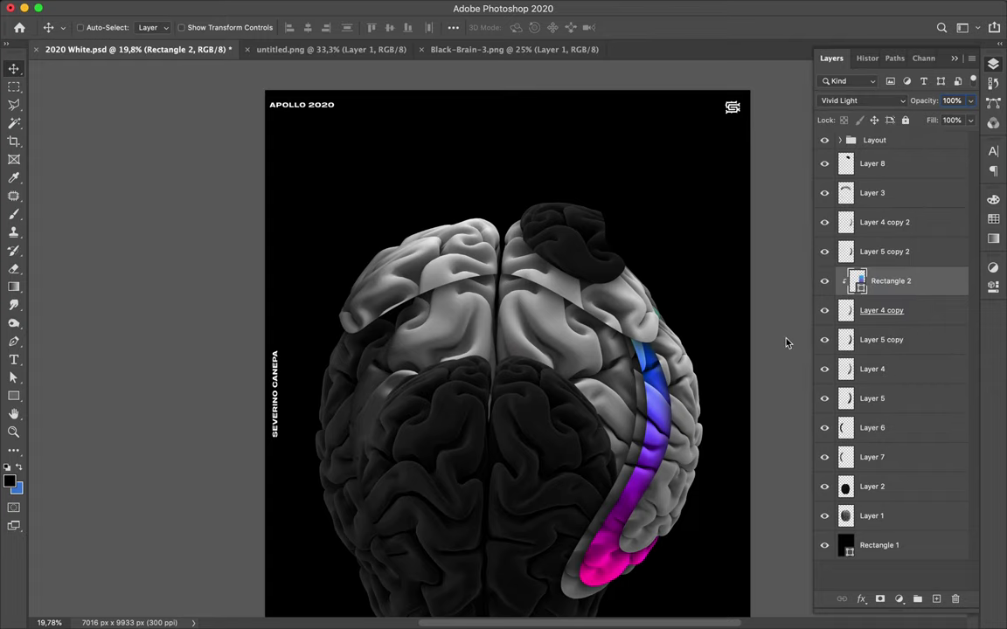
scroll(739, 382, "down", 5)
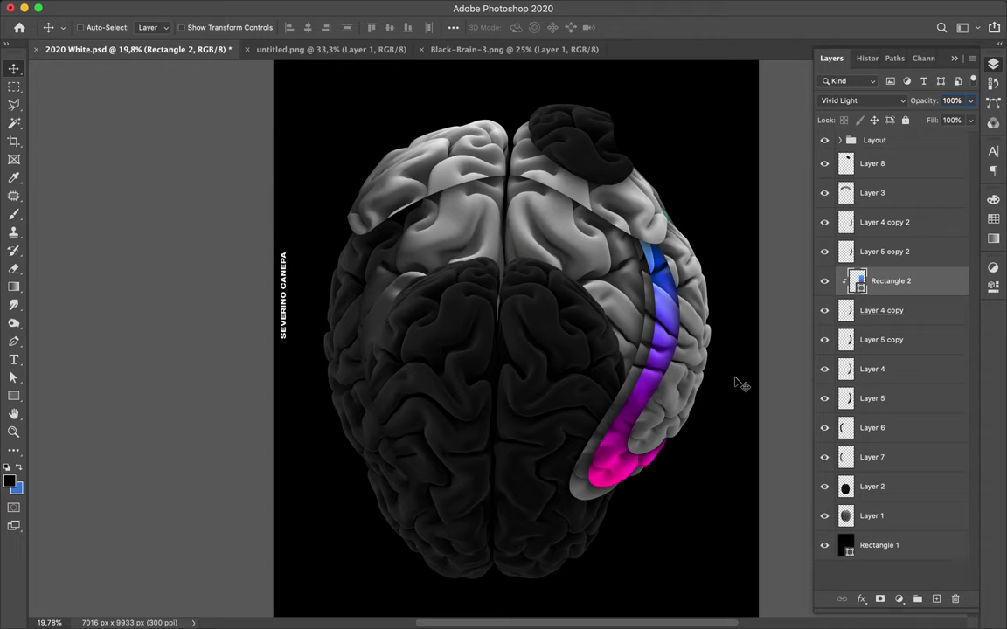
Step: Merge Layer 4 copy and Layer 5 copy into the Rectangle 2 gradient layer
left_click(927, 317, "shift")
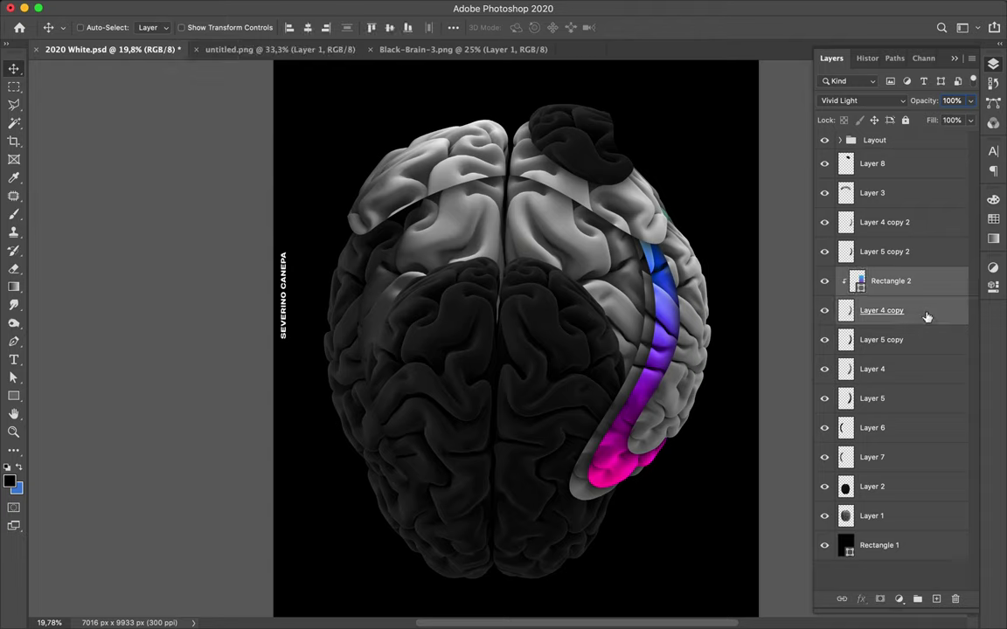
key("super+e")
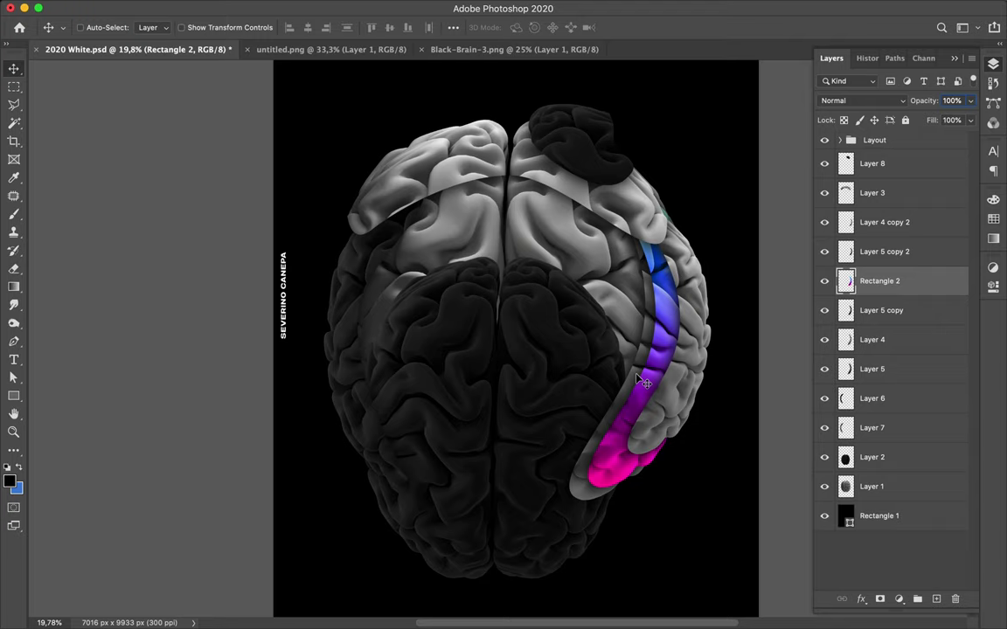
left_click_drag(444, 361, 489, 375)
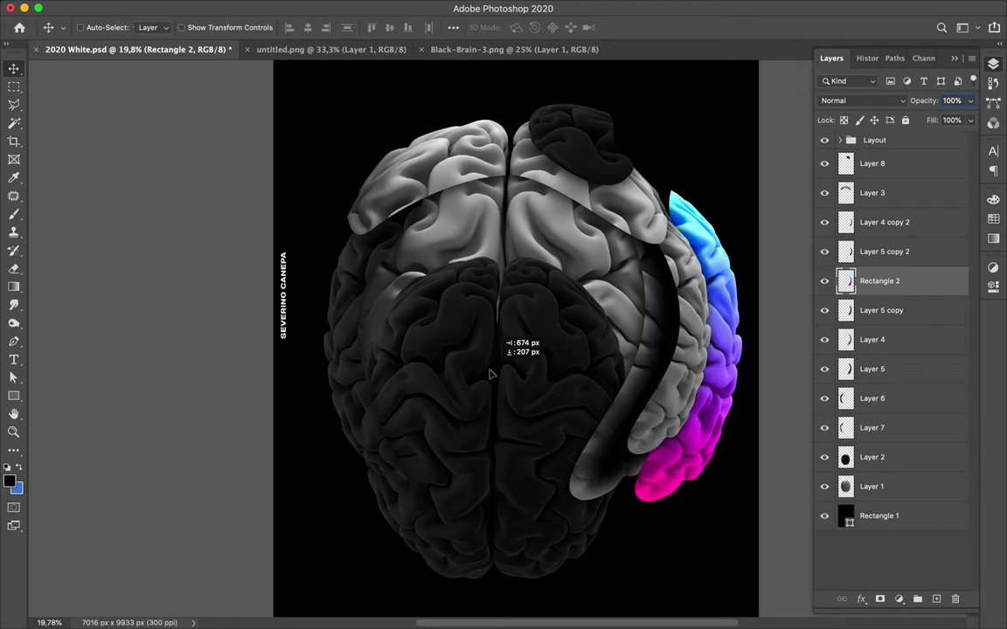
key("super+alt+g")
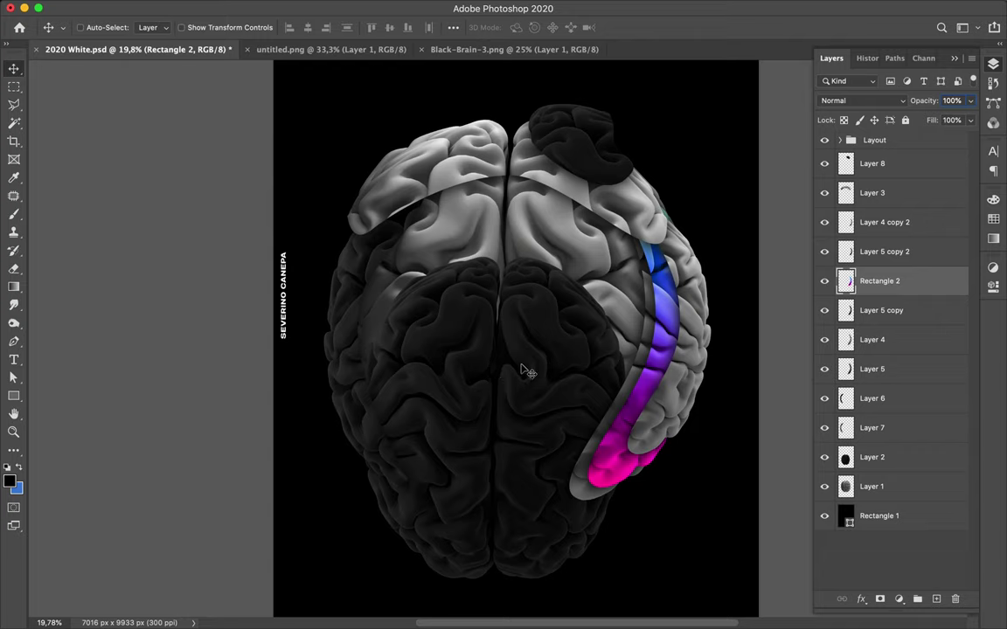
left_click(900, 322, "shift")
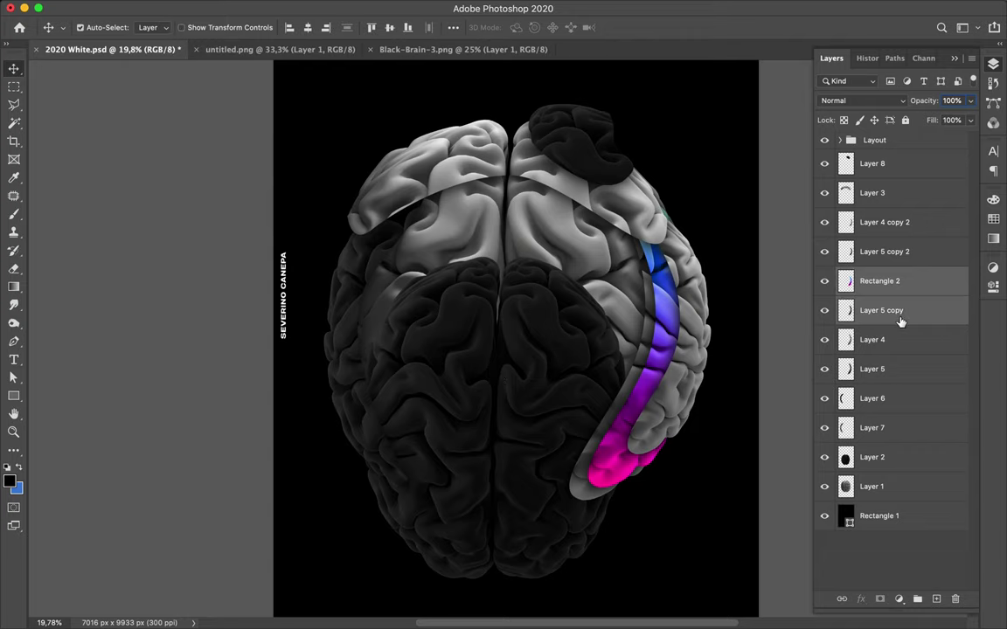
key("super+e")
Step: Merge Layer 5 into Layer 4 and Layer 7 into Layer 6, then make Layer 2 active
left_click(898, 318)
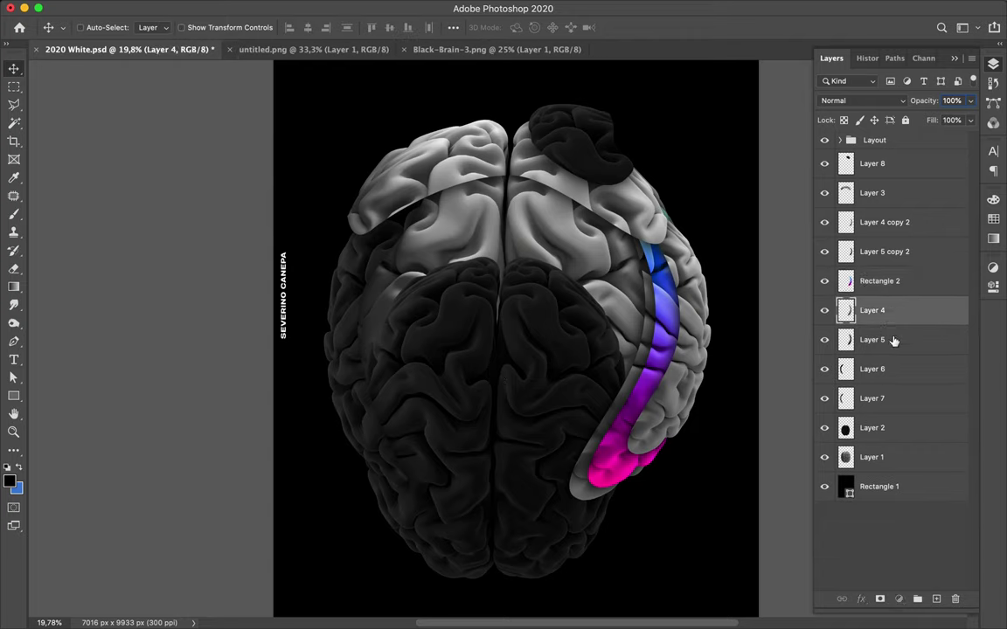
left_click(894, 341, "shift")
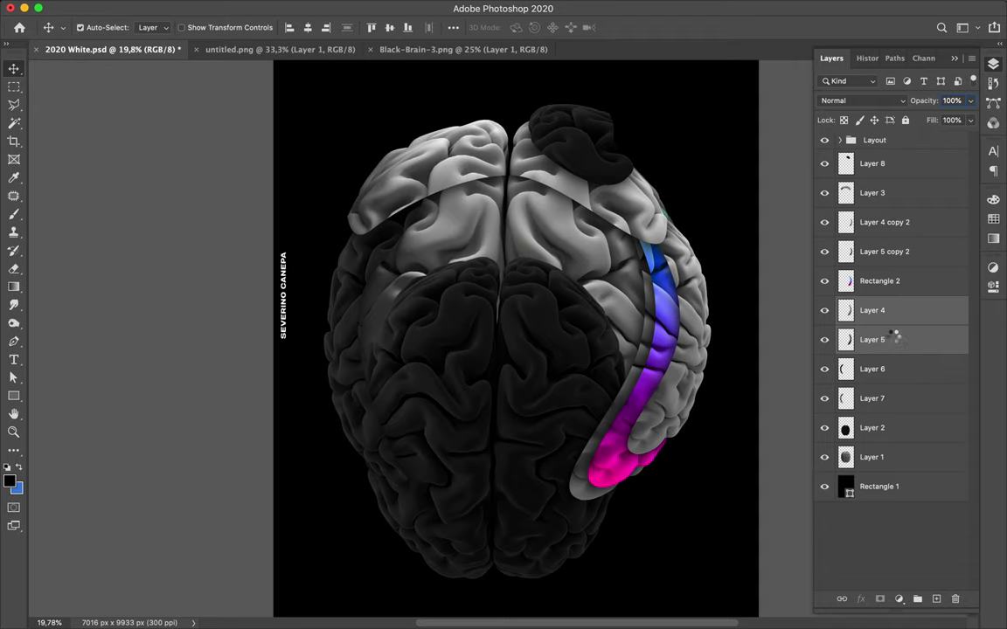
key("super+e")
left_click(893, 343)
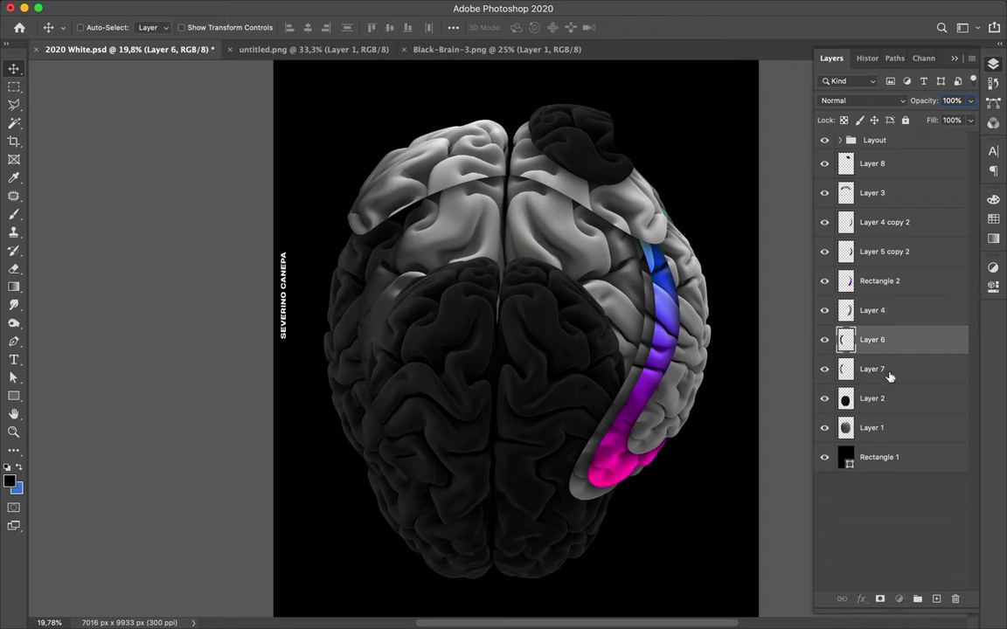
left_click(890, 375, "shift")
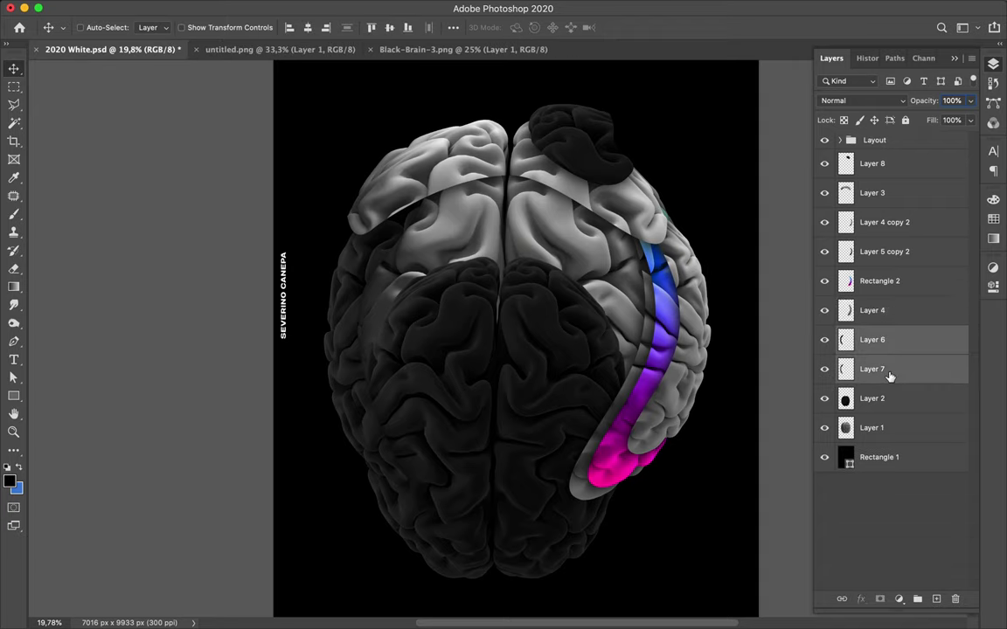
key("super+e")
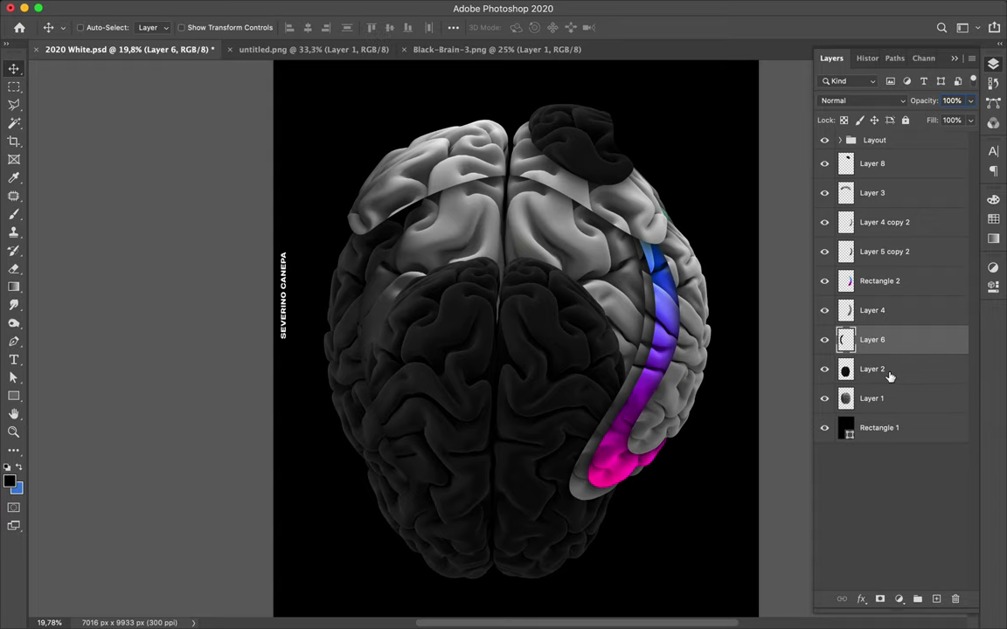
key("alt+bracketleft")
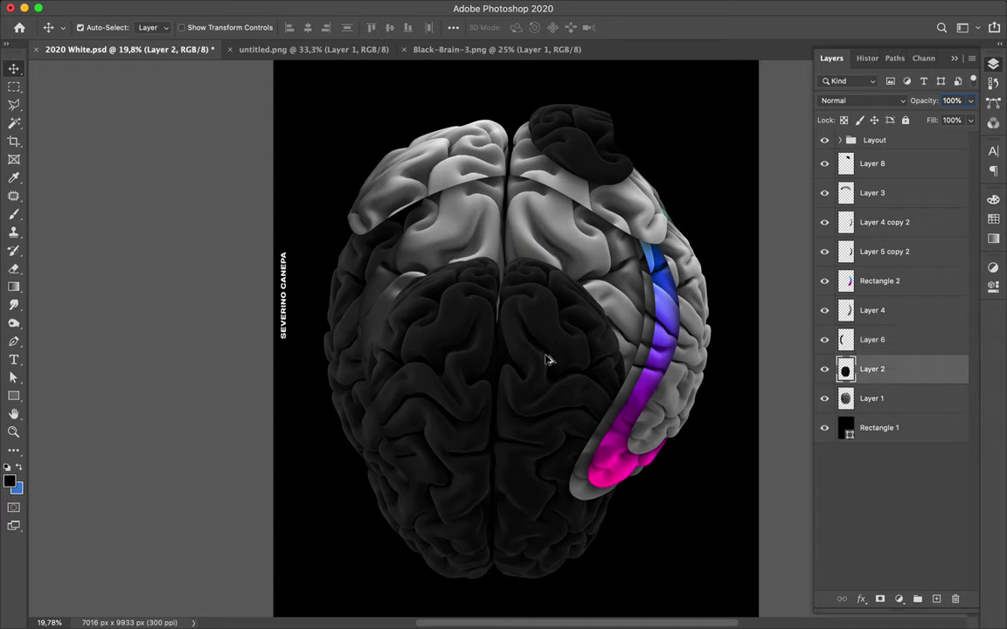
Step: Drag Layer 2's dark brain off to the right, hide it, and select the grey brain's Layer 1
left_click_drag(638, 354, 568, 342)
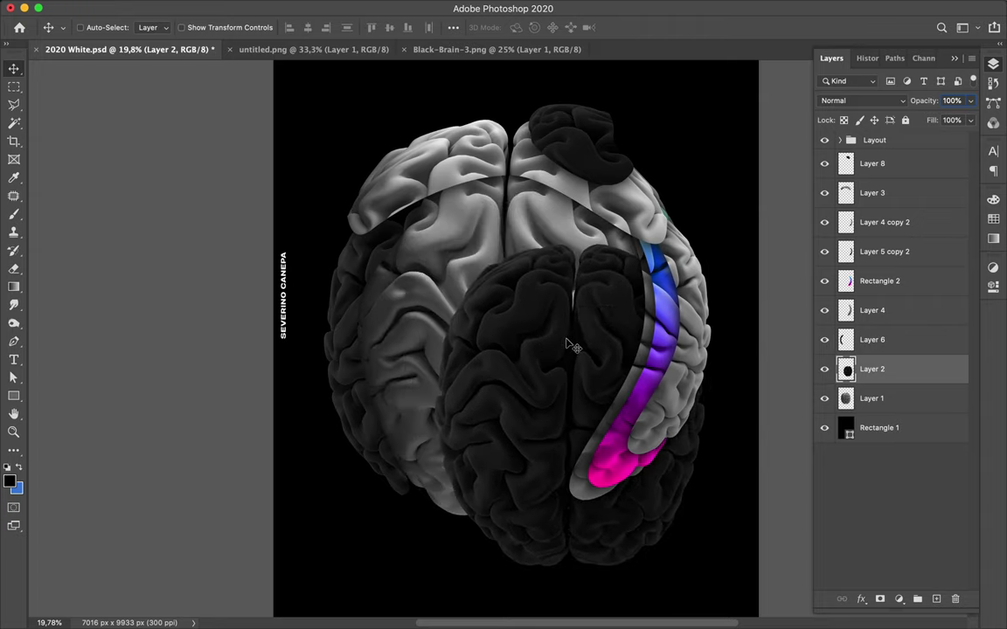
left_click_drag(535, 343, 629, 350)
left_click(824, 369)
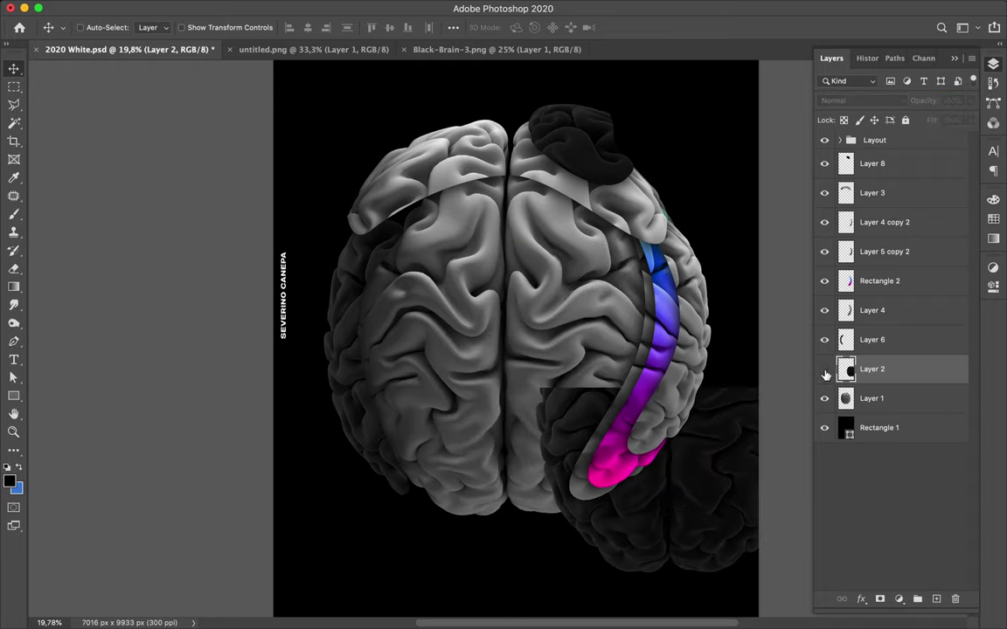
key("super")
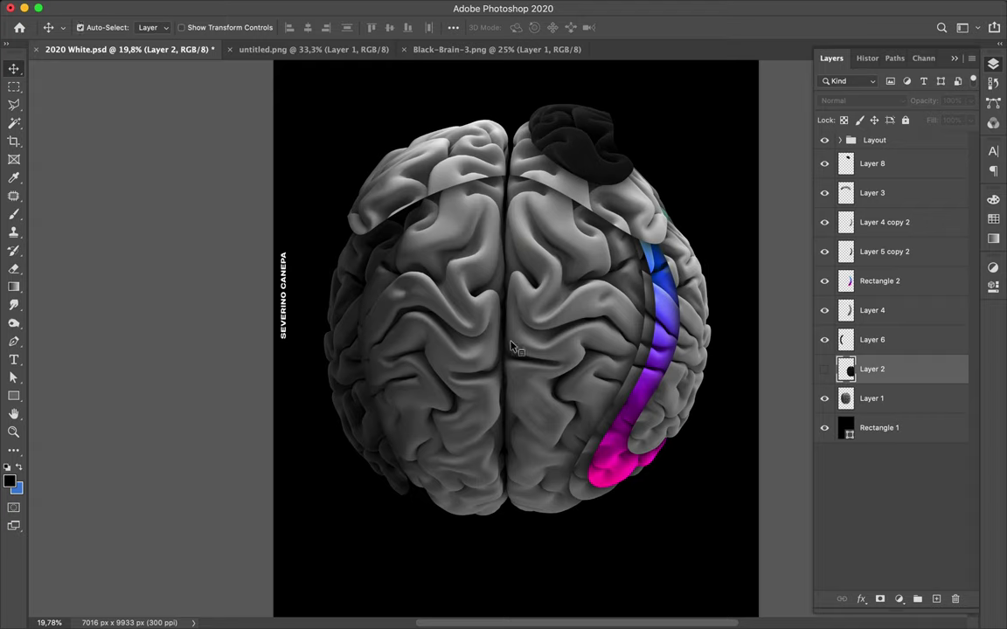
left_click(512, 348, "super")
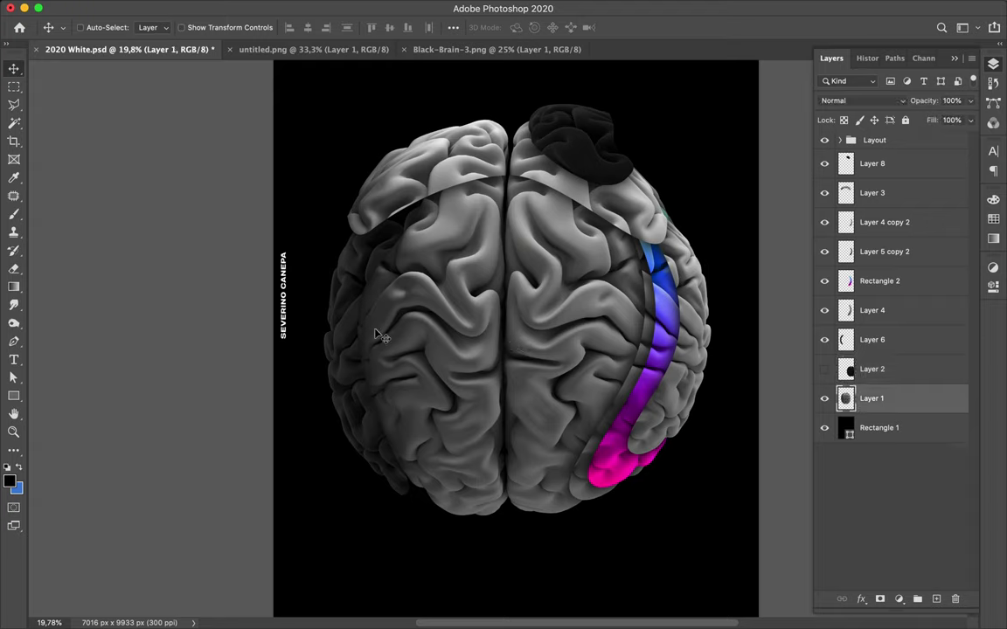
Step: Start a pen path at the grey brain's left edge and trace it along the fold to the centre
key("p")
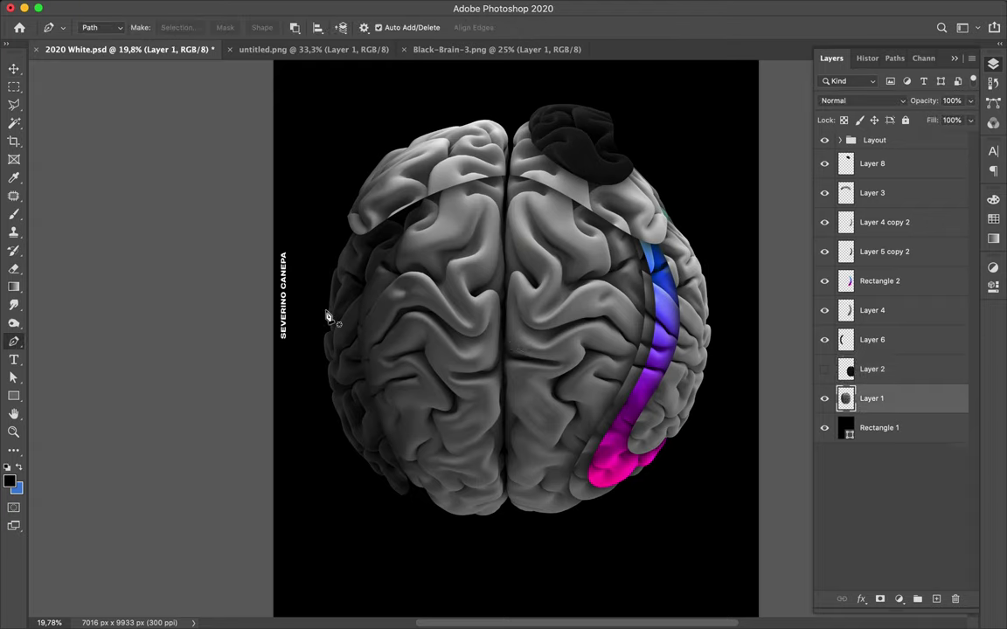
left_click(325, 364)
left_click(381, 295)
left_click(392, 284)
left_click(423, 283)
left_click(434, 293)
left_click_drag(472, 334, 485, 328)
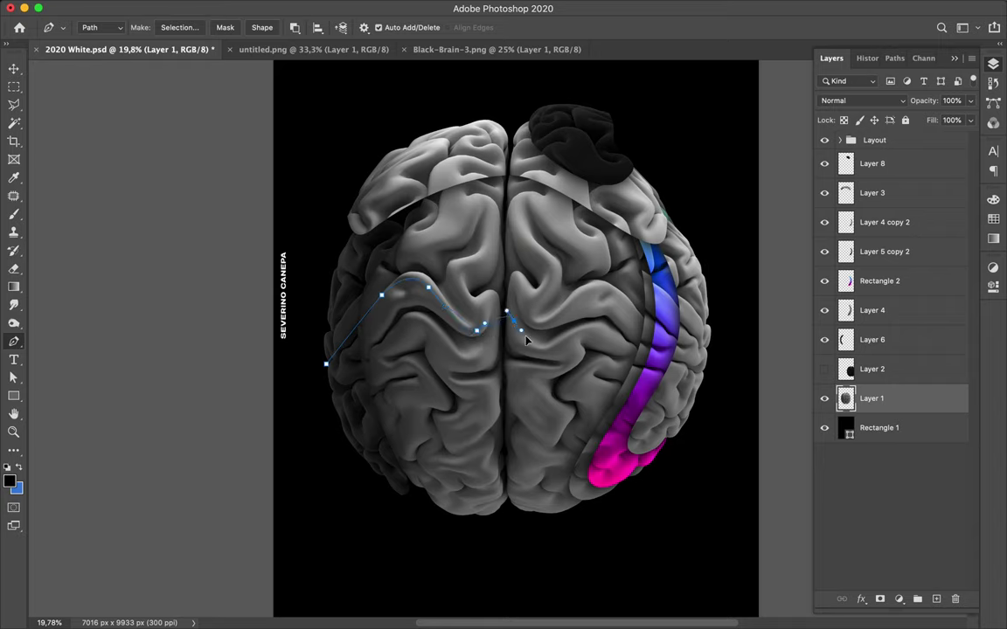
Step: Continue the wavy path to the right edge, close it below the brain, and make a 0,5 px feathered selection
left_click_drag(494, 294, 513, 319)
left_click_drag(551, 358, 575, 359)
left_click_drag(644, 394, 653, 416)
left_click_drag(696, 473, 680, 491)
left_click(522, 560)
left_click(370, 529)
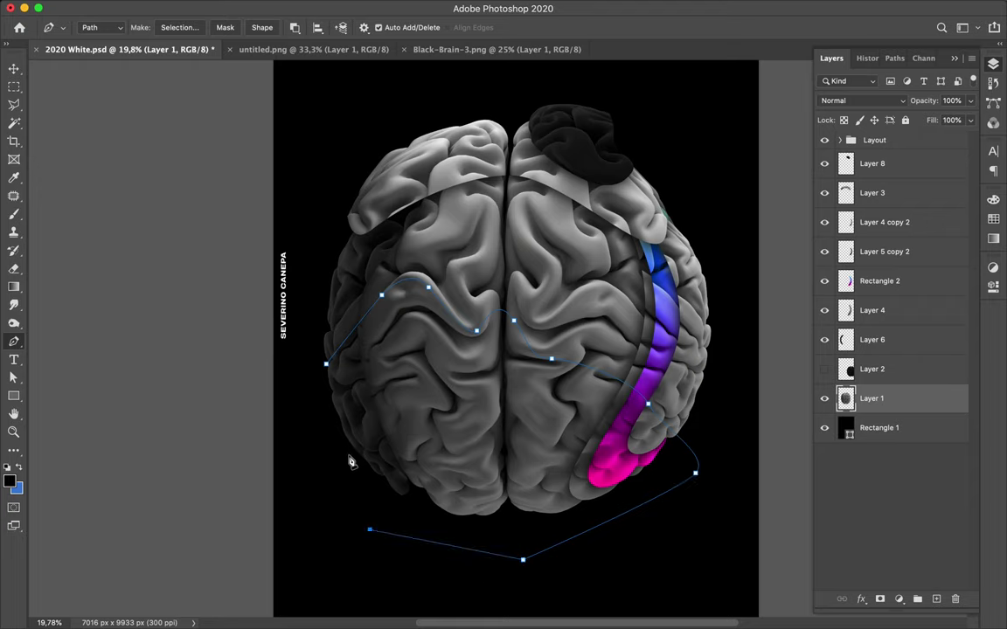
left_click(326, 363)
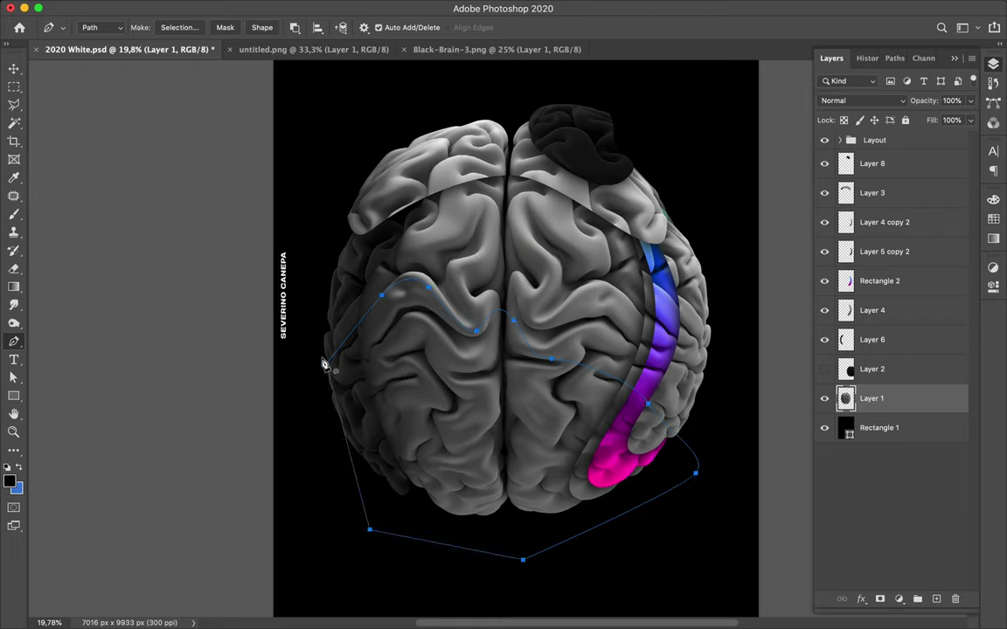
left_click(173, 31)
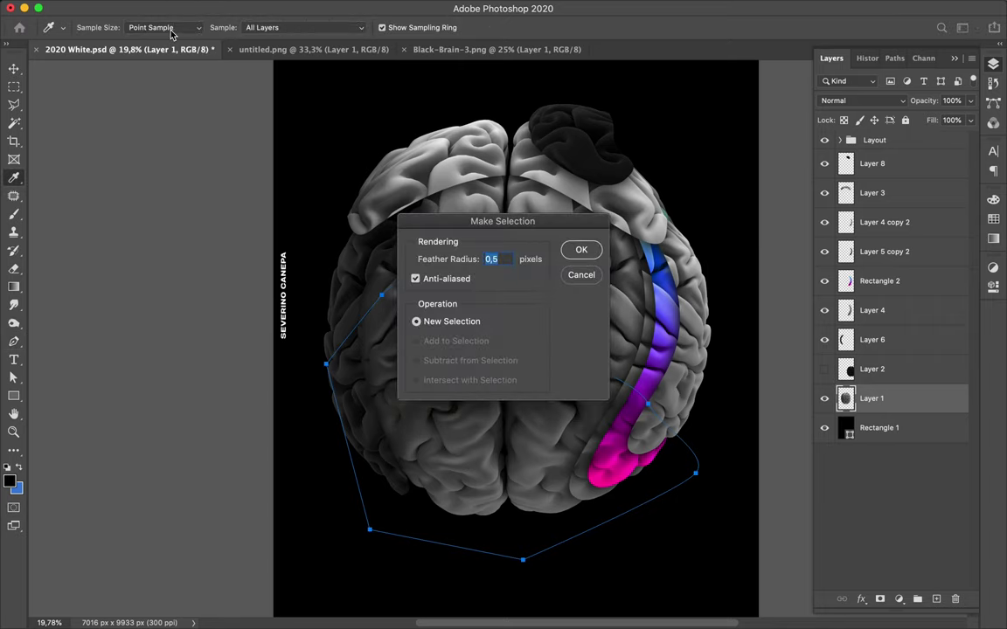
left_click(582, 253)
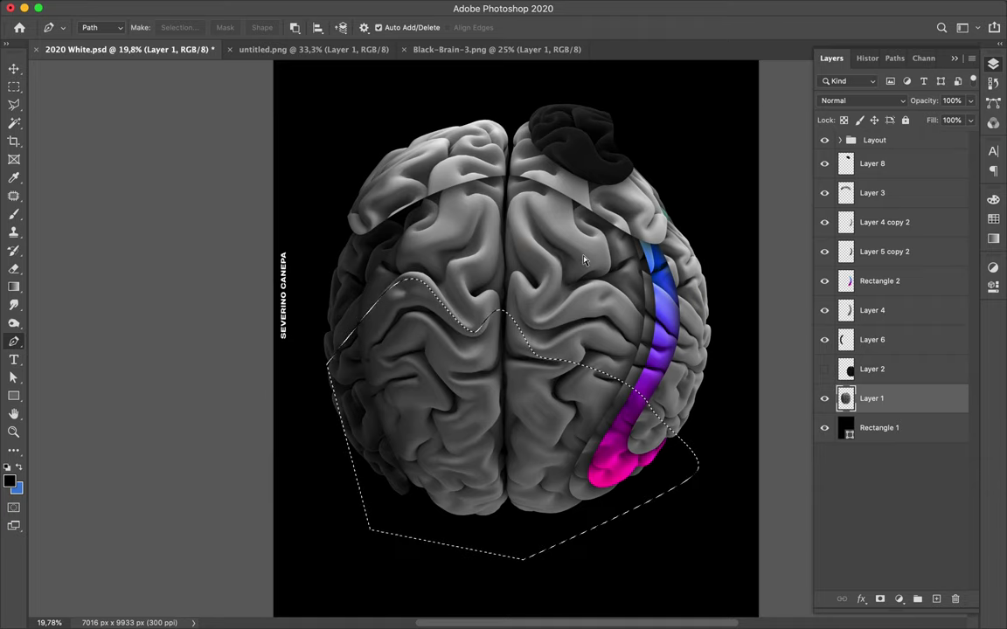
Step: Duplicate Layer 1 as a hidden backup copy and reselect Layer 1
key("super+j")
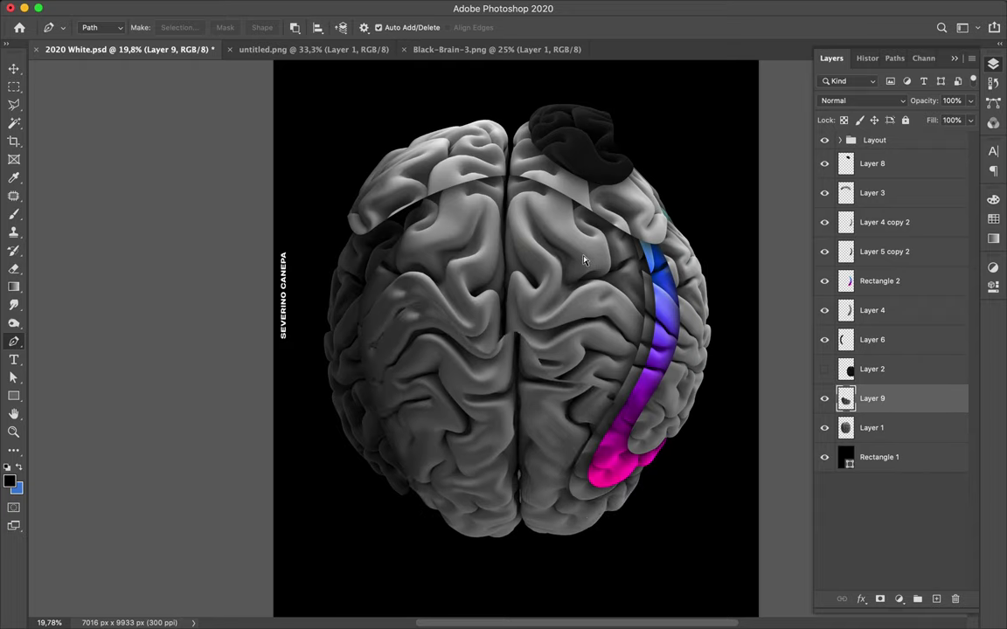
key("super+z")
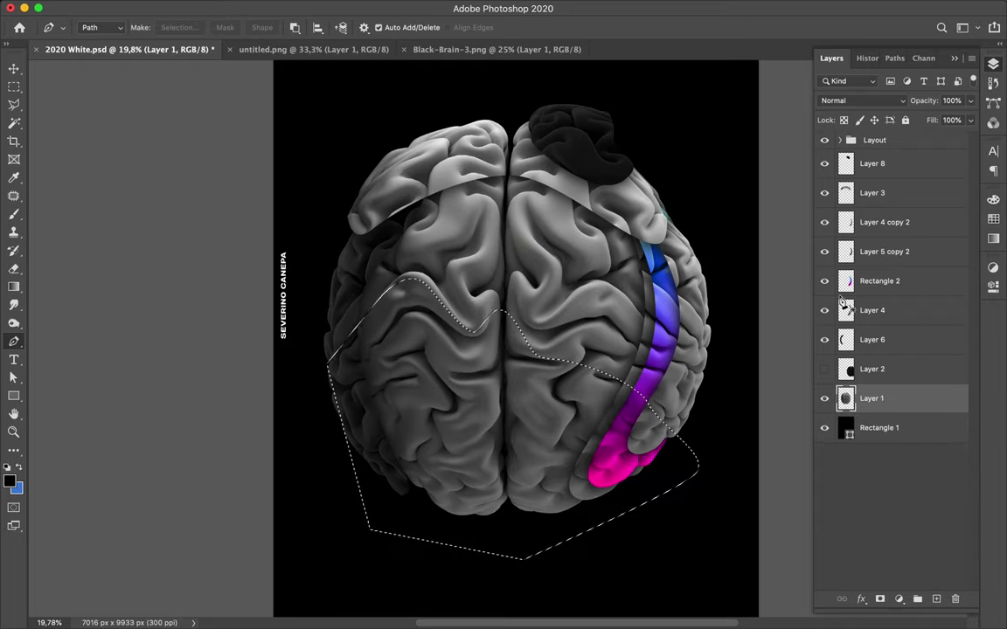
left_click_drag(831, 381, 843, 431)
key("super+comma")
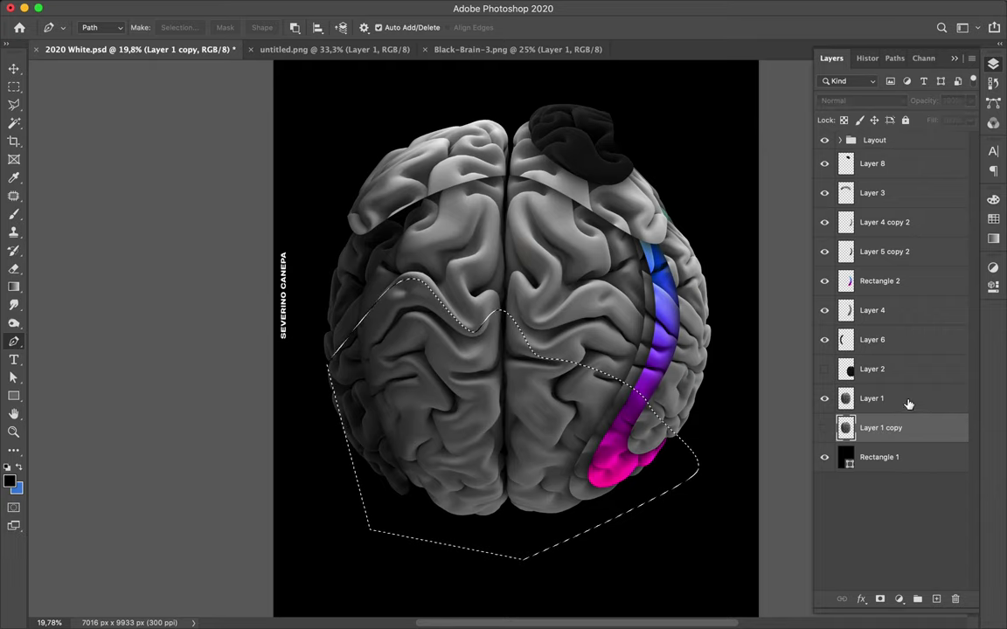
left_click(909, 401)
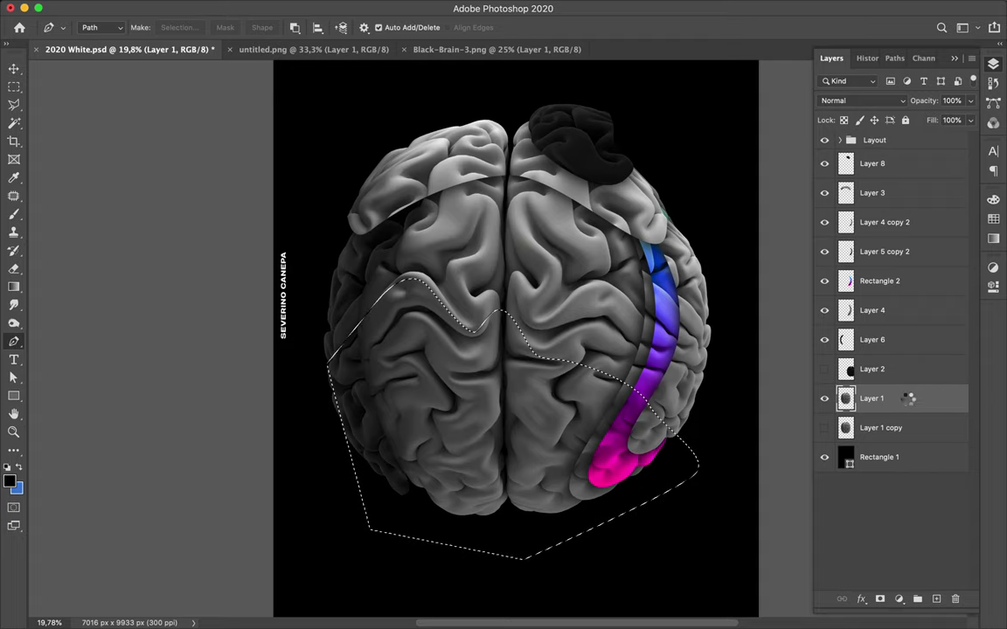
Step: Cut the lower brain section onto Layer 9 and move it down to open a wavy gap
key("ctrl+d")
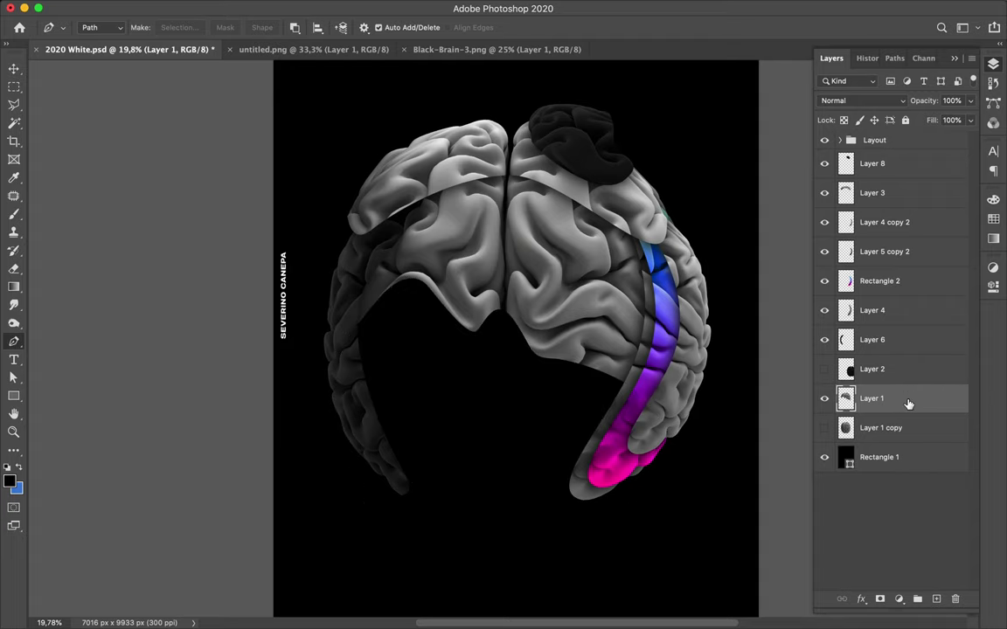
key("ctrl+v")
key("v")
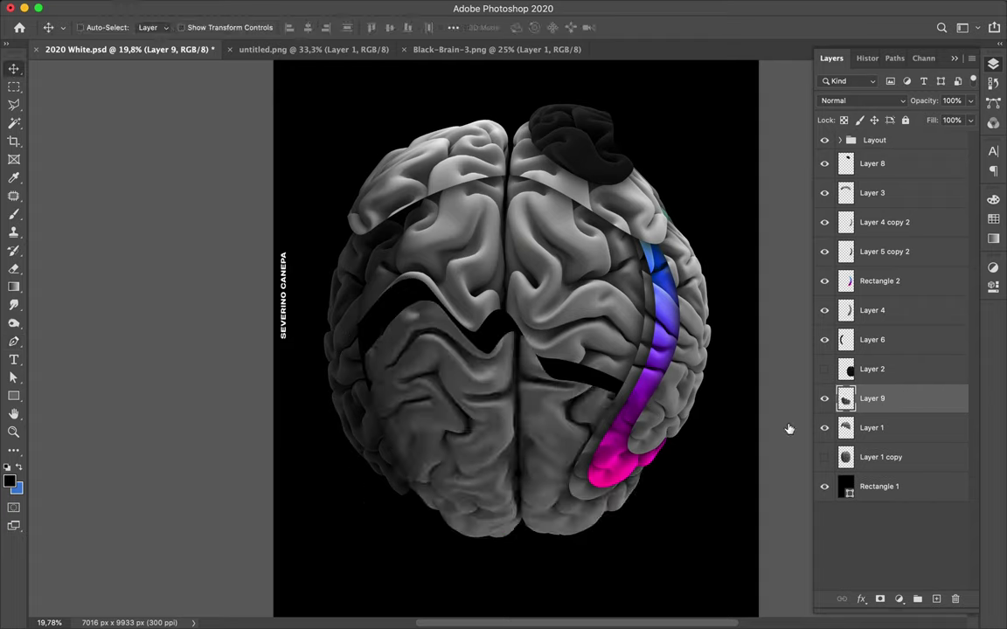
left_click_drag(527, 454, 537, 465)
key("super")
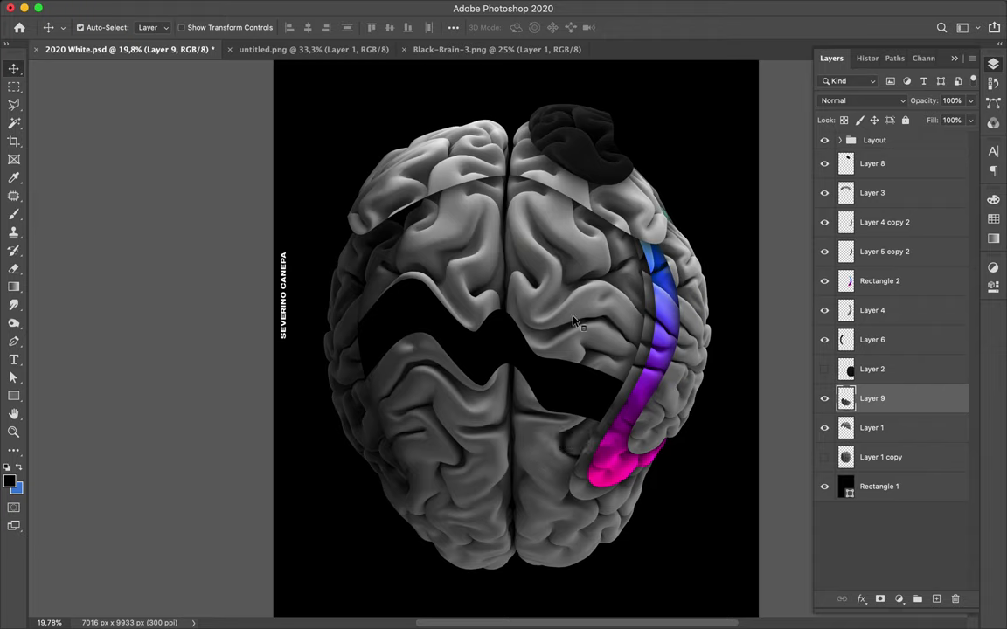
left_click(523, 291)
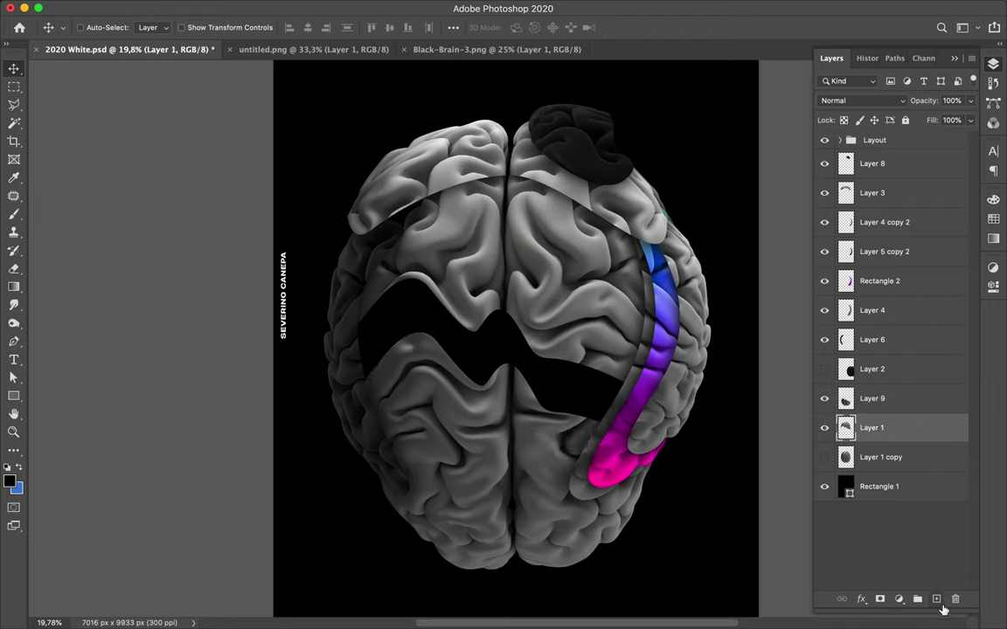
Step: Add Layer 10 above Layer 1, load the upper section's outline, and paint black shading inside it
left_click(936, 599)
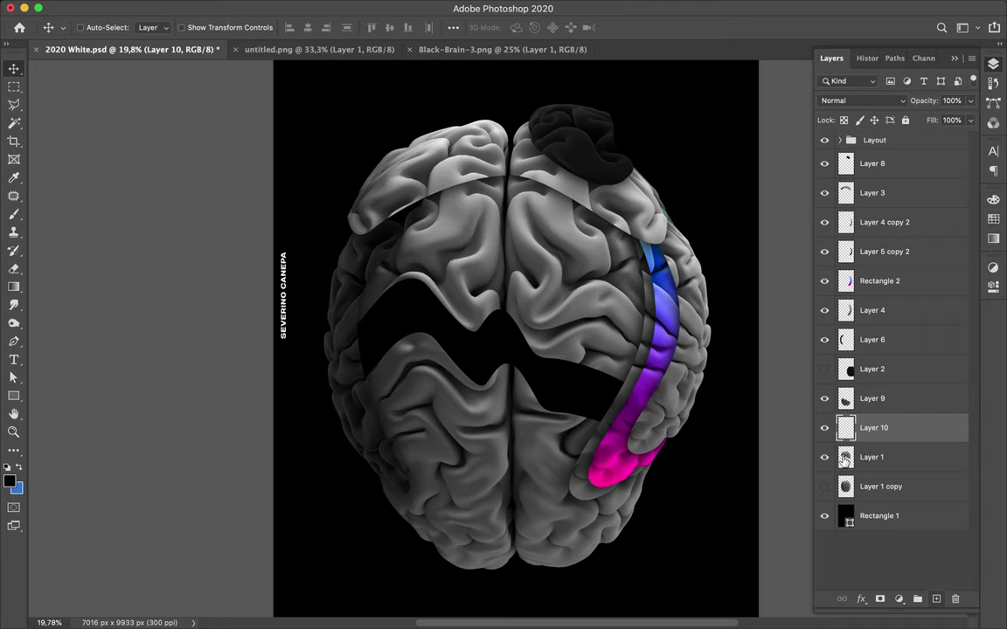
left_click(845, 458, "super")
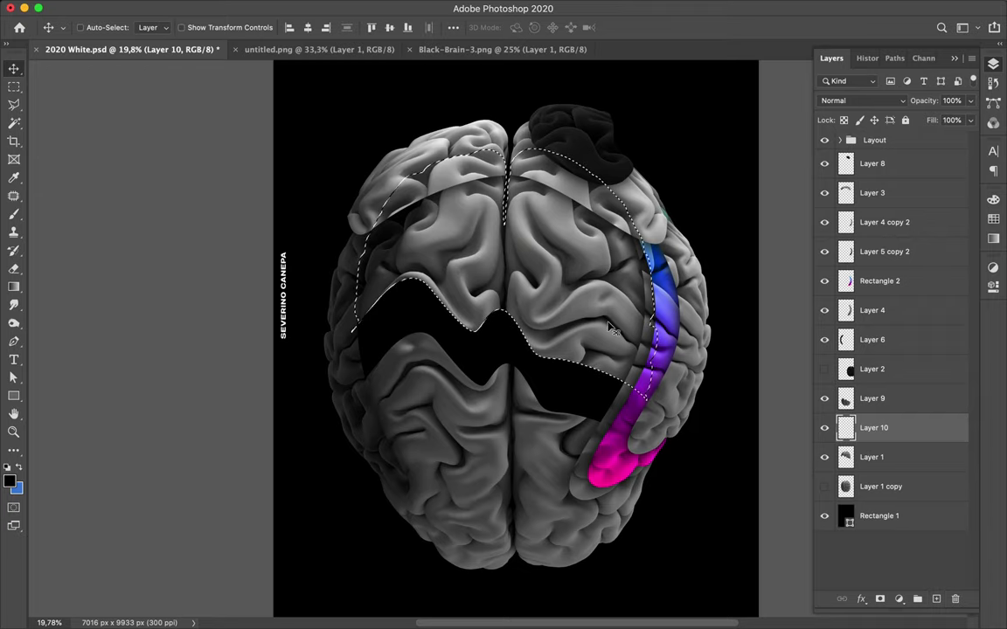
key("m")
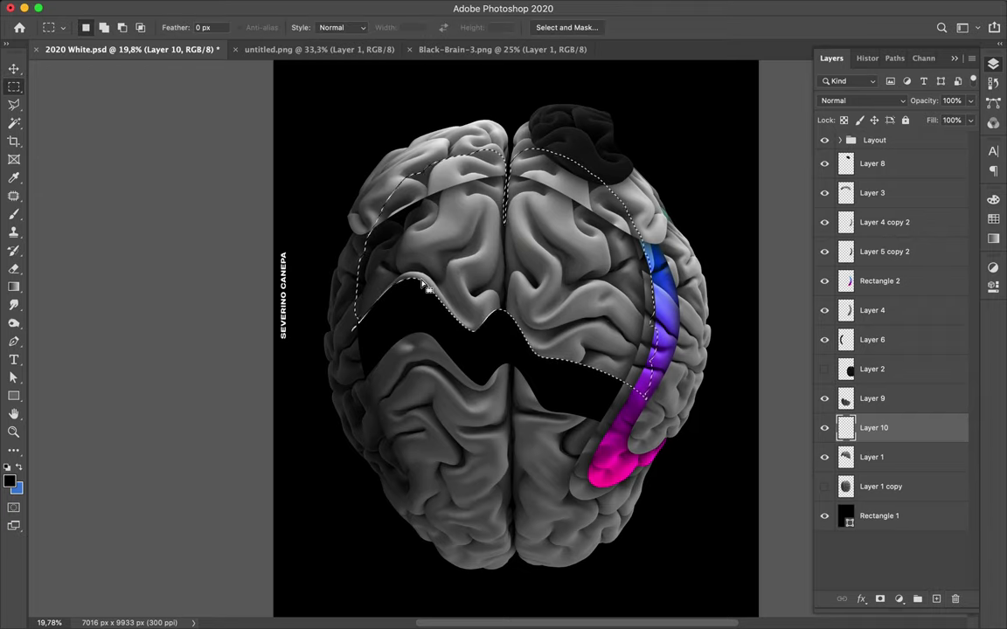
key("b")
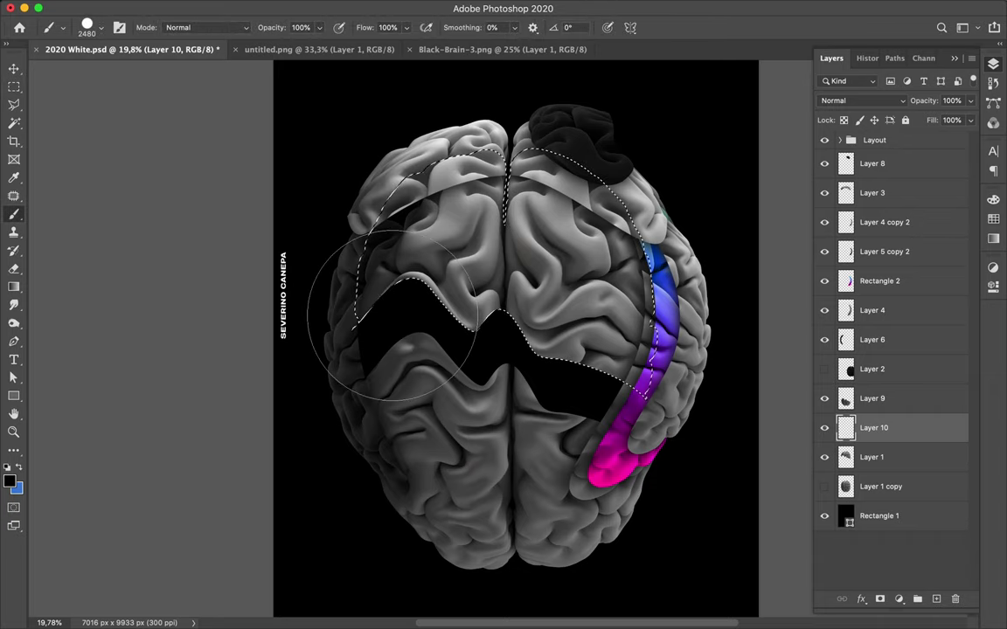
mouse_move(391, 310)
left_mouse_down()
mouse_move(370, 218)
mouse_move(398, 289)
mouse_move(420, 262)
left_mouse_up()
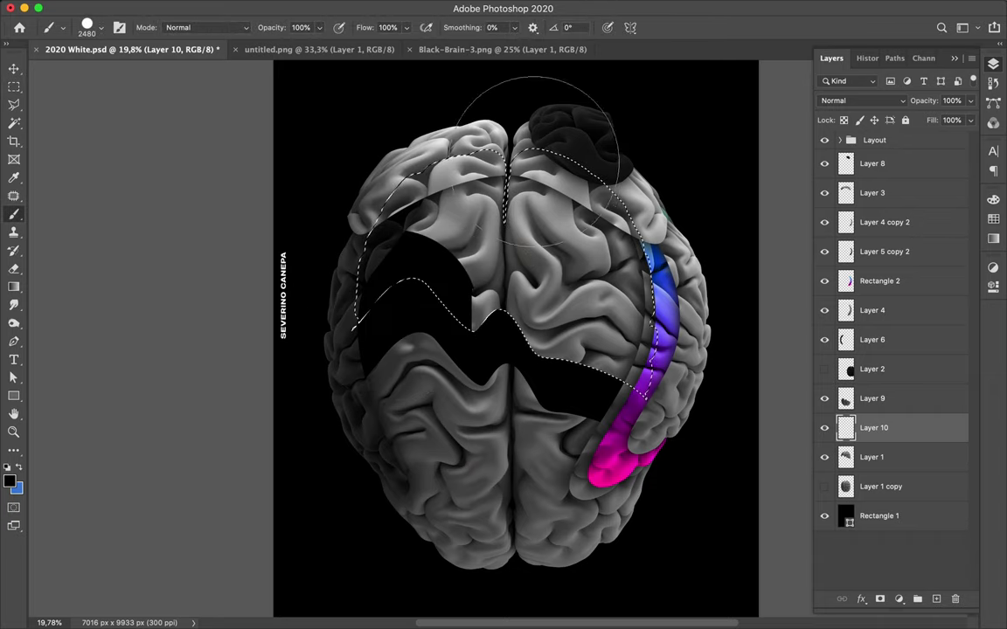
left_click_drag(538, 162, 512, 328)
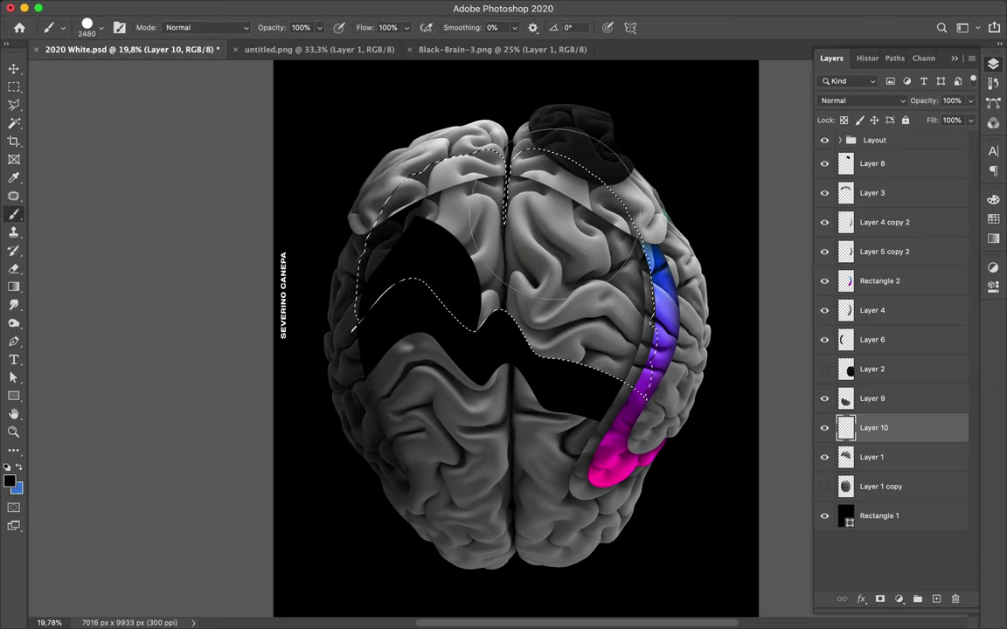
mouse_move(549, 227)
left_mouse_down()
mouse_move(438, 169)
mouse_move(652, 202)
mouse_move(634, 224)
left_mouse_up()
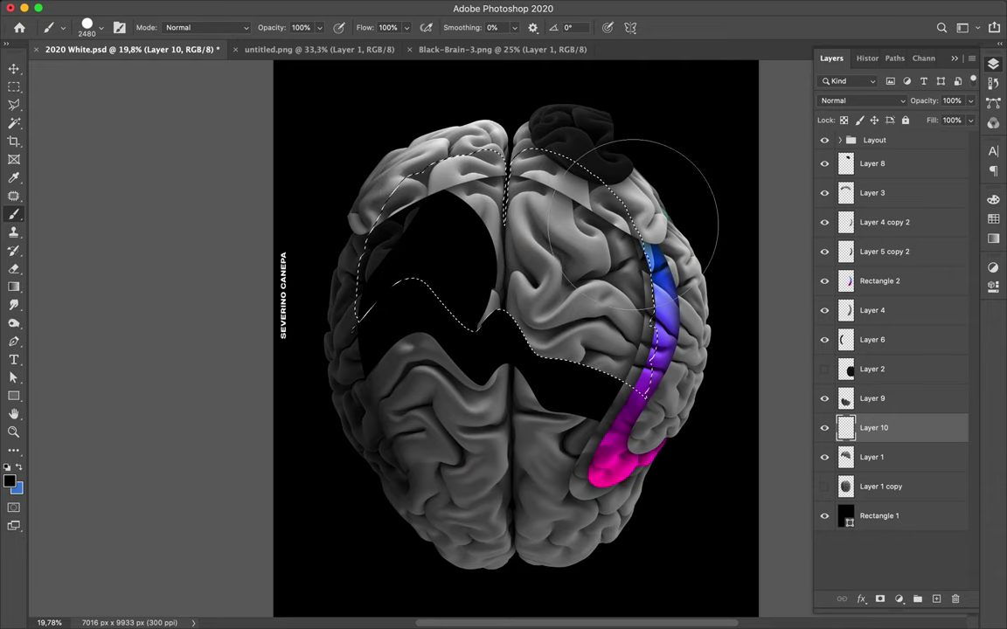
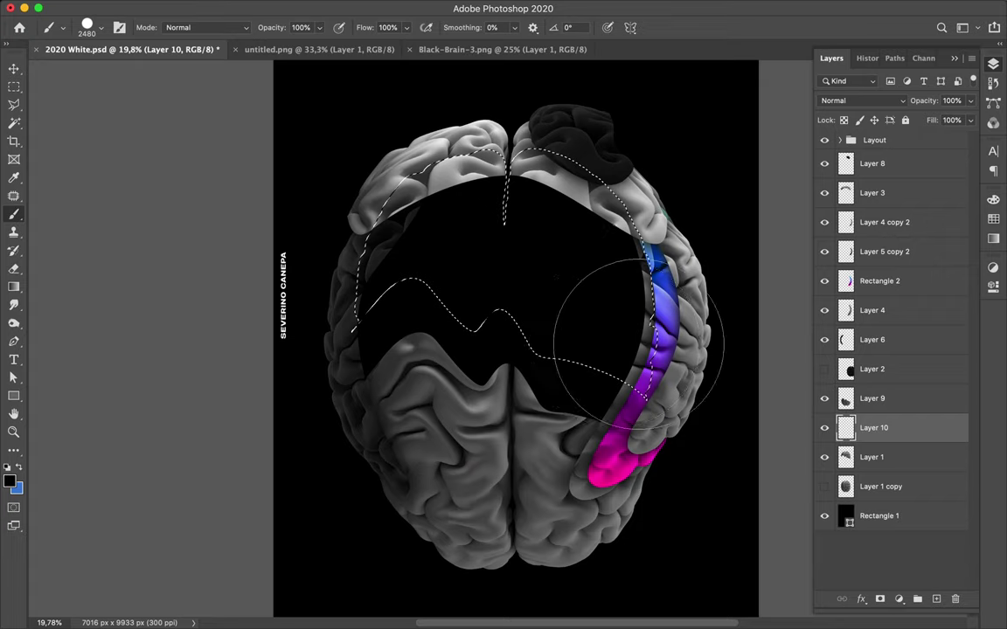
Step: Deselect, move Layer 10 below Layer 1, and soften it with Gaussian Blur
key("m")
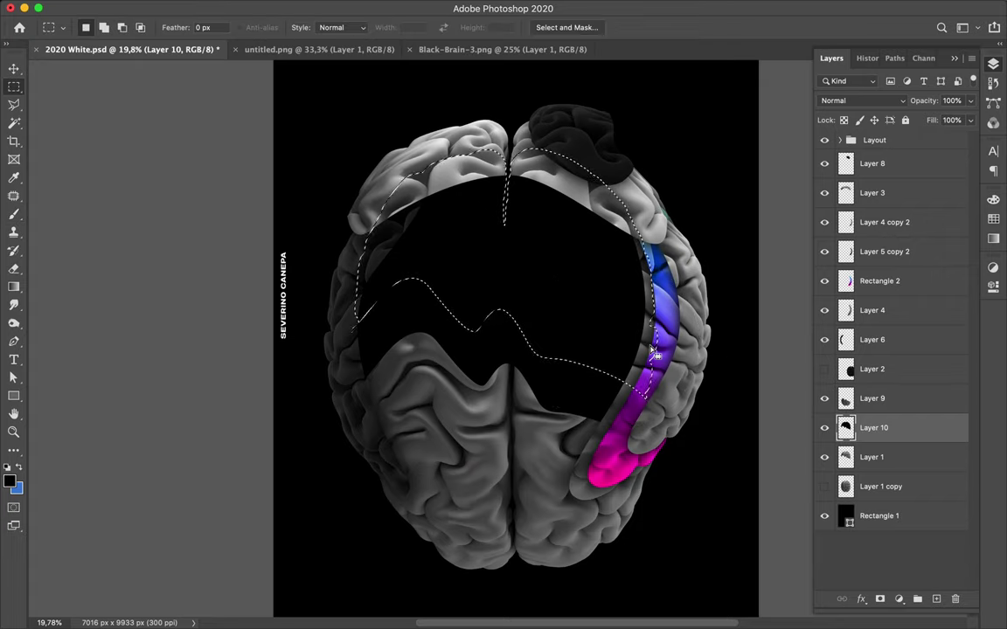
key("ctrl+d")
left_click_drag(931, 426, 921, 472)
mouse_move(368, 3)
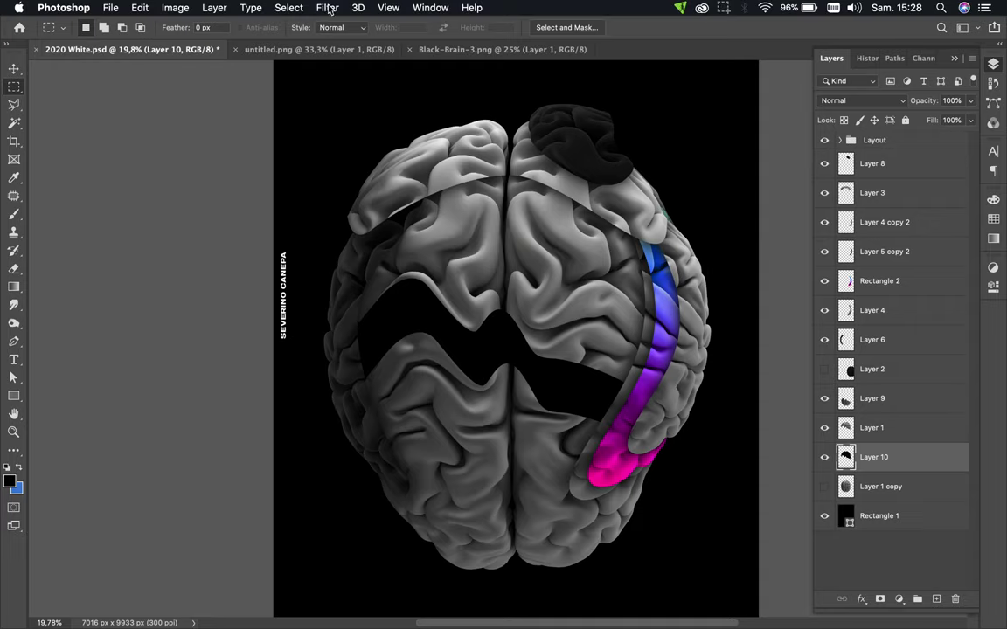
left_click(328, 8)
left_click(346, 26)
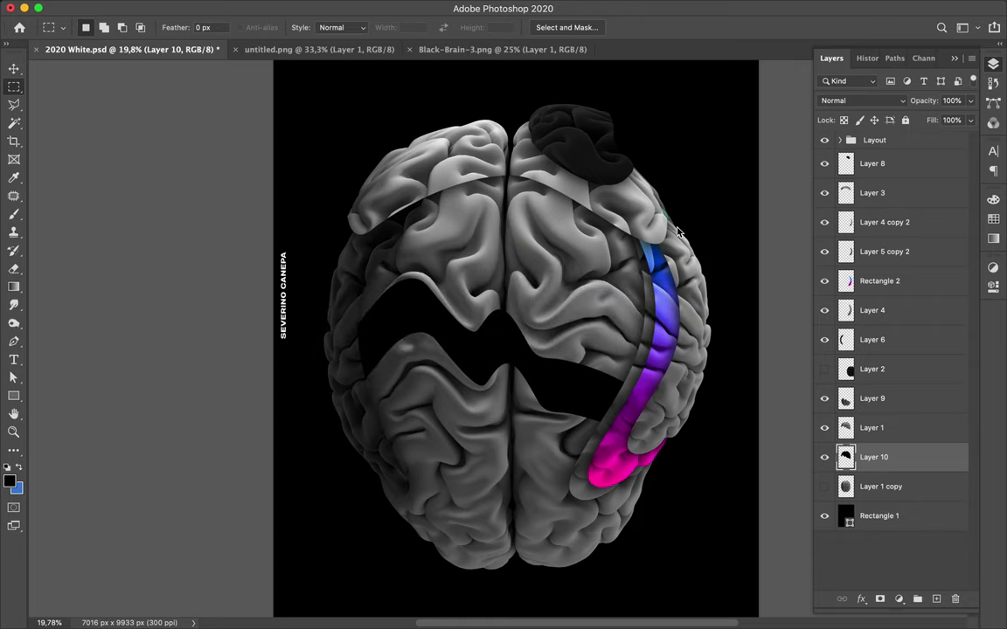
Step: Make Layer 1 active and add a new empty Layer 11 above it
key("v")
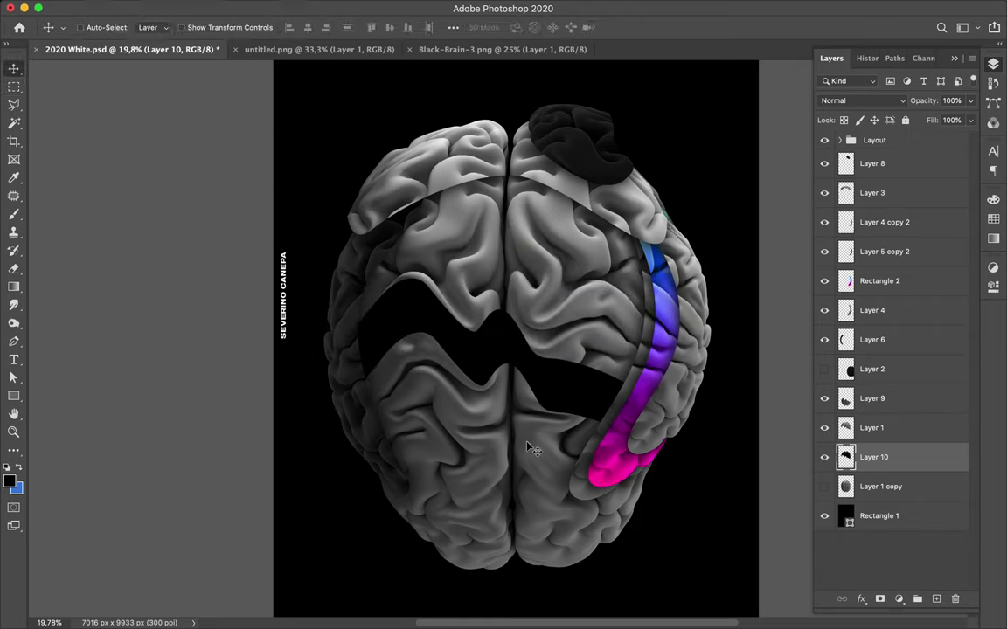
key("super")
left_click(527, 453, "super")
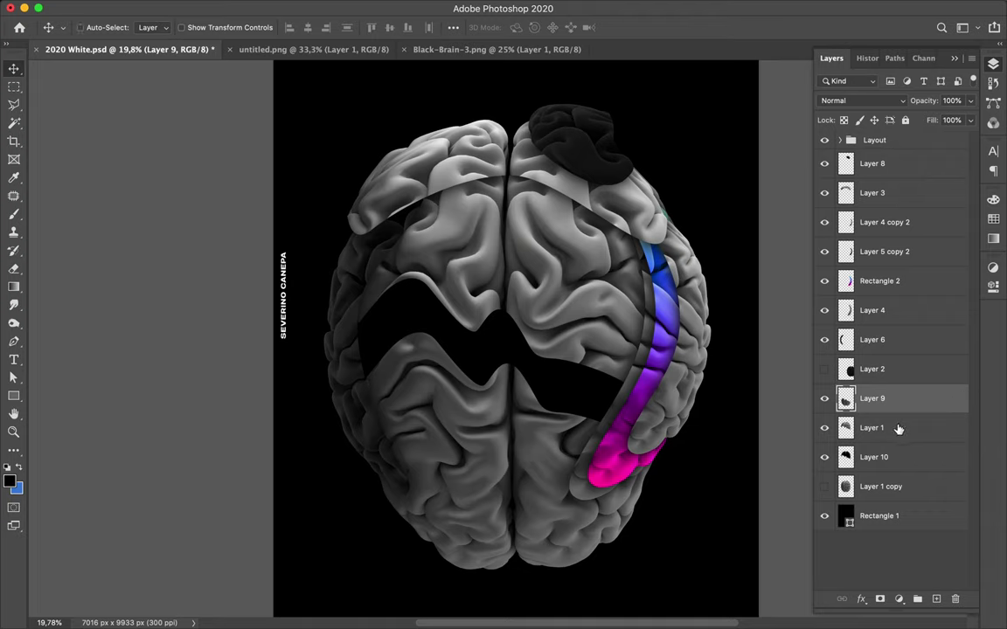
left_click(898, 428)
left_click(937, 599)
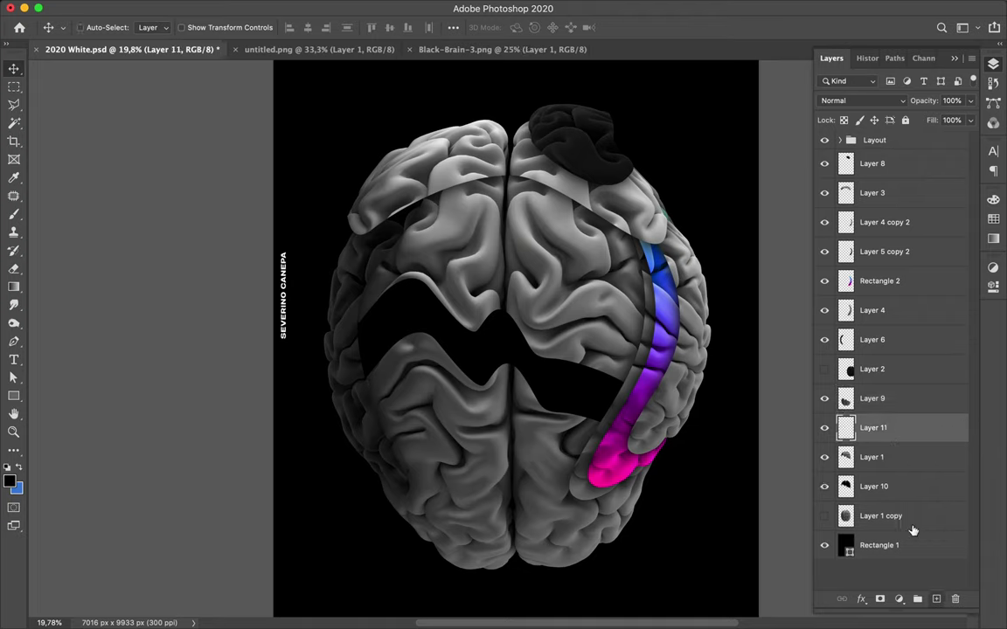
Step: Paint black on Layer 11 inside Layer 9's lower-lobe outline, then deselect
left_click(846, 399, "super")
key("b")
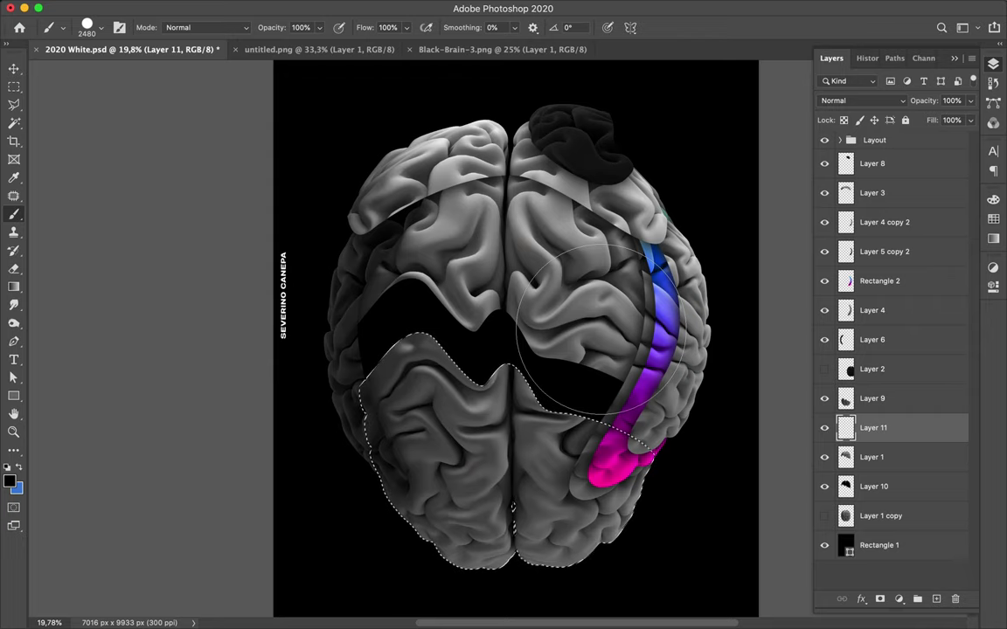
key("m")
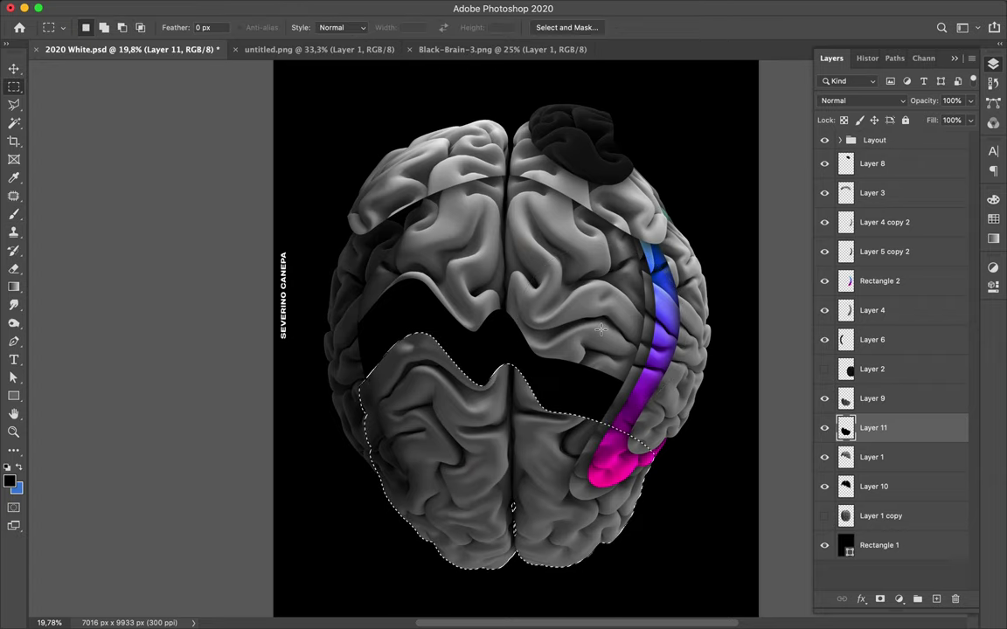
left_click(584, 367)
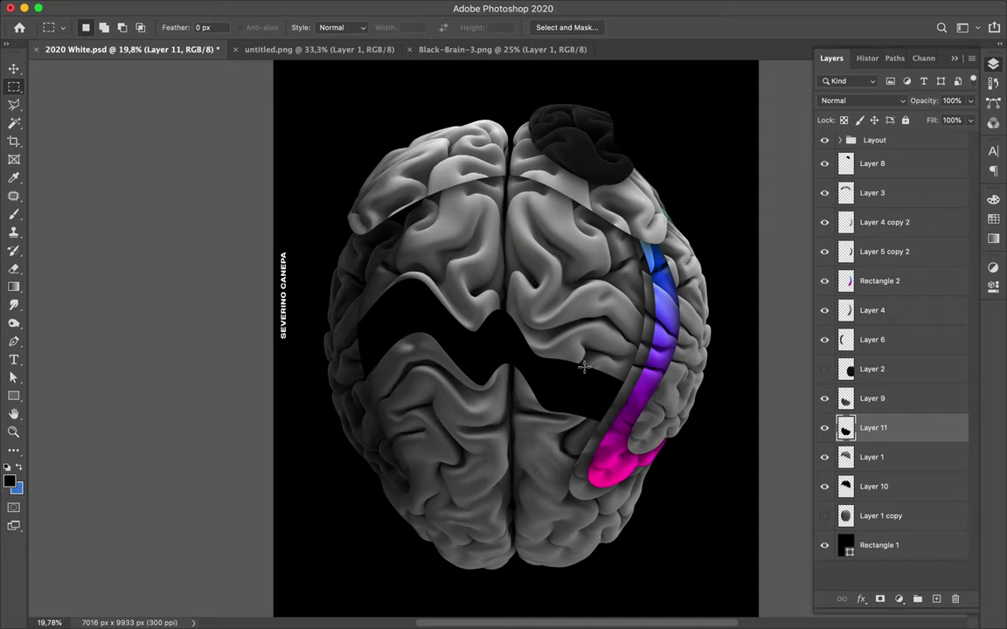
Step: Apply Gaussian Blur to Layer 11's dark patch, trying a move and undoing it
left_click(329, 8)
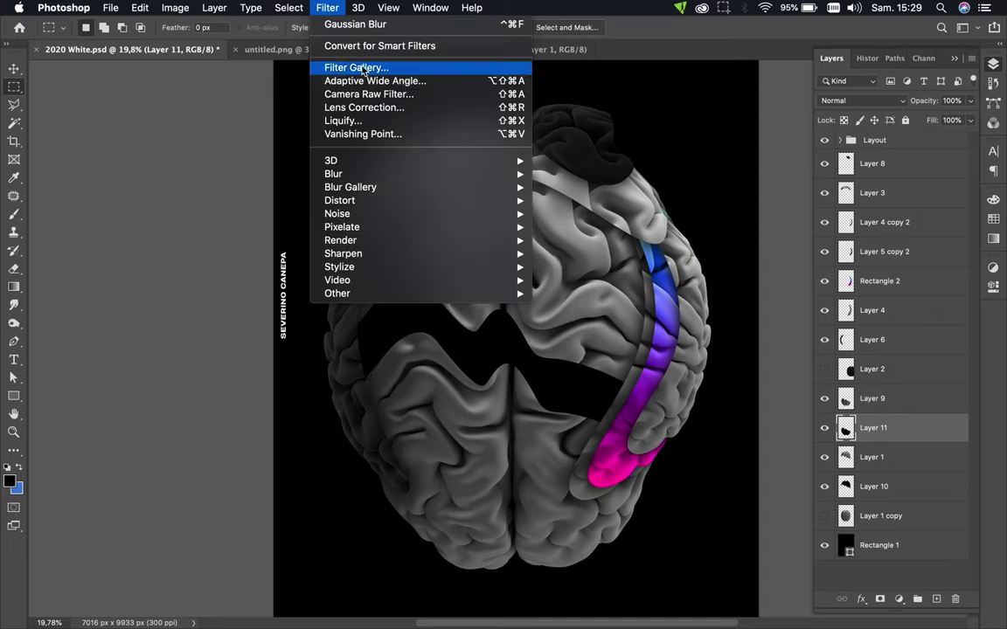
left_click(354, 24)
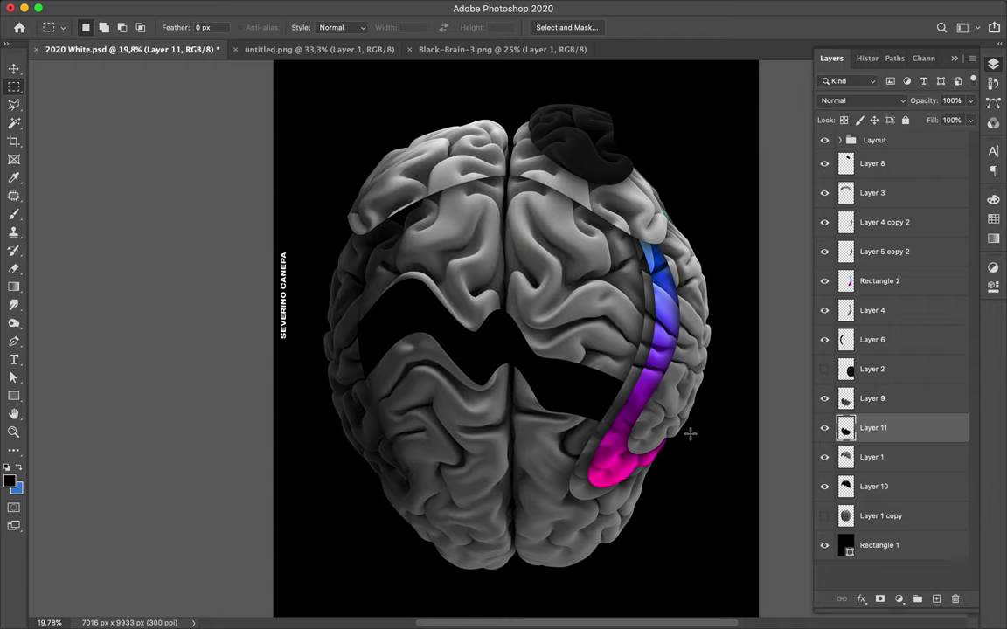
key("v")
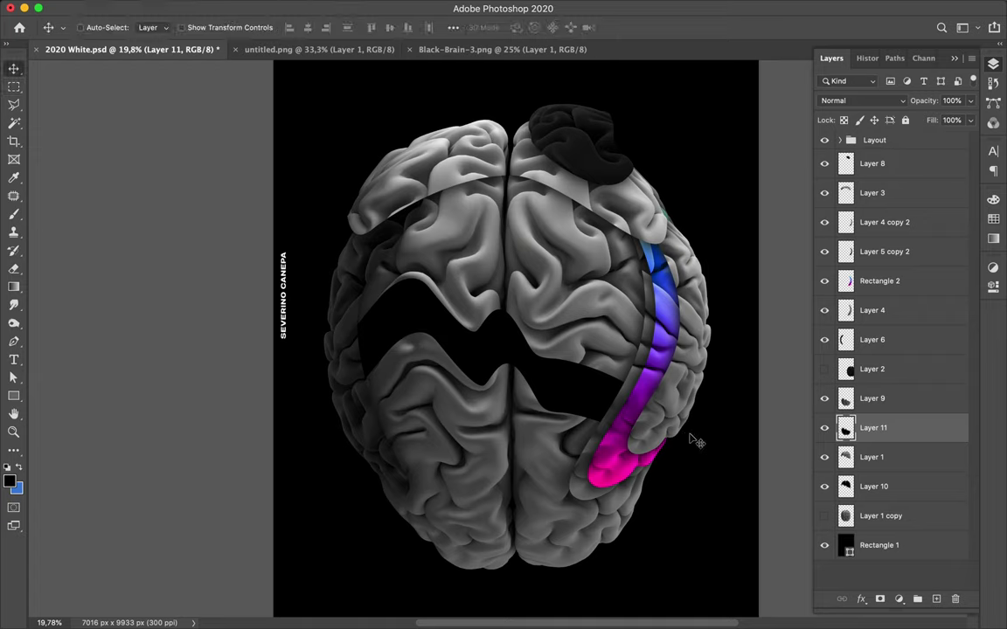
key("super")
left_click_drag(690, 440, 631, 137)
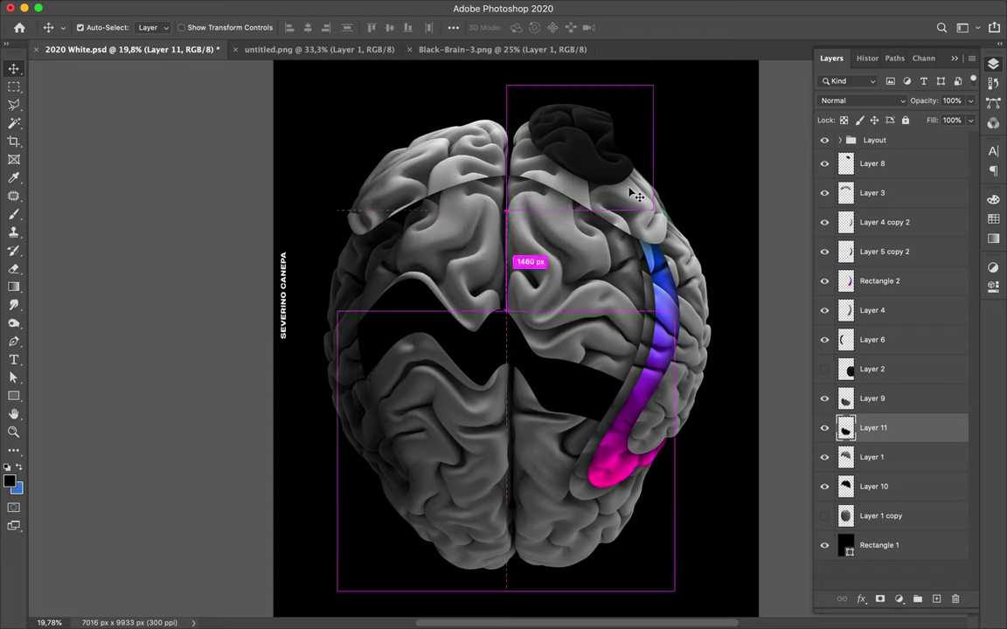
key("super+z")
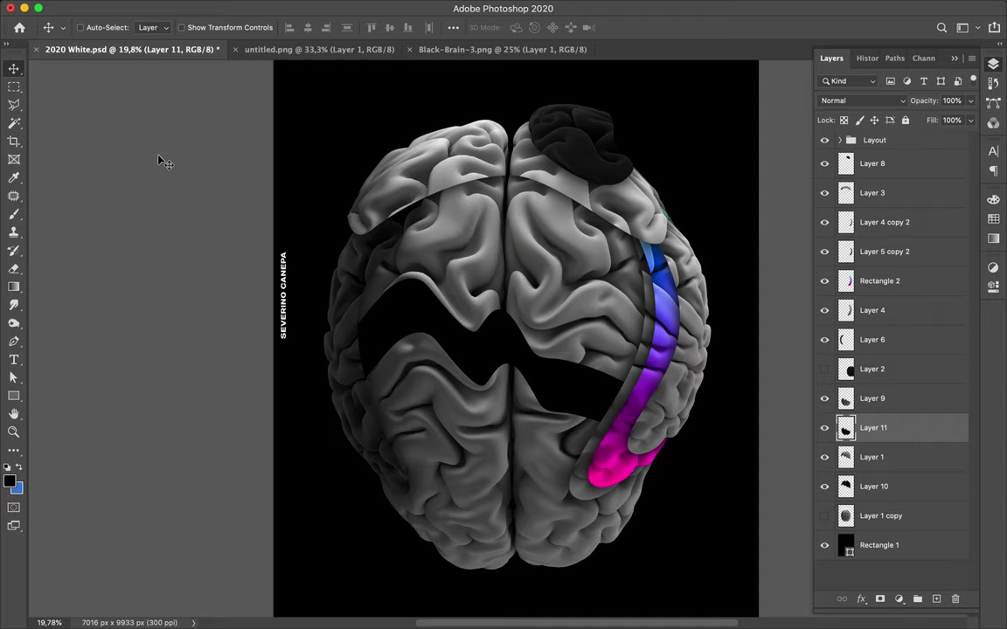
Step: Draw a tall rectangle over the brain with no fill and a magenta-blue gradient stroke
key("u")
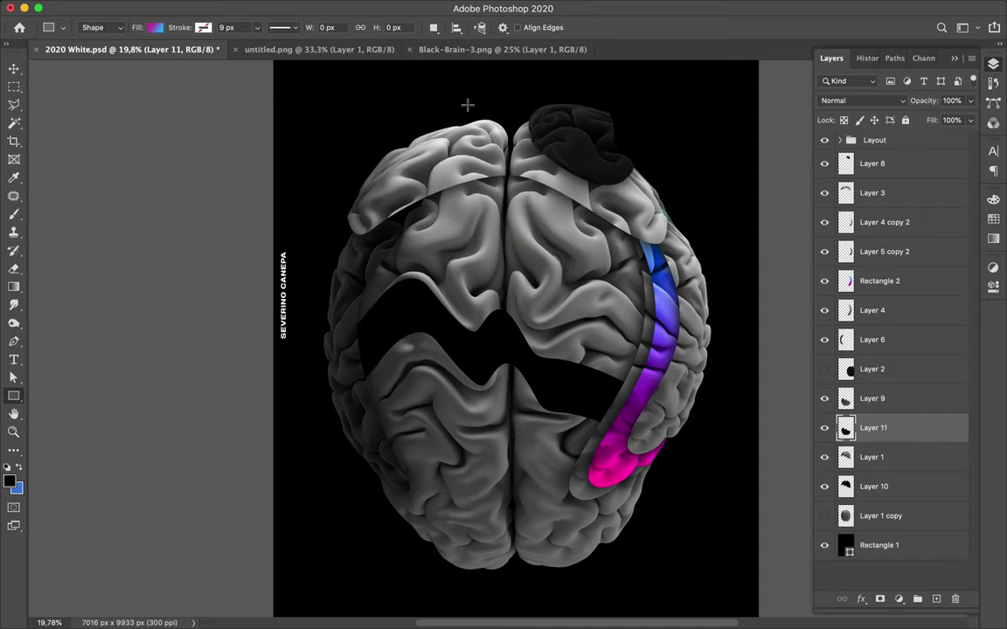
scroll(467, 105, "down", 1)
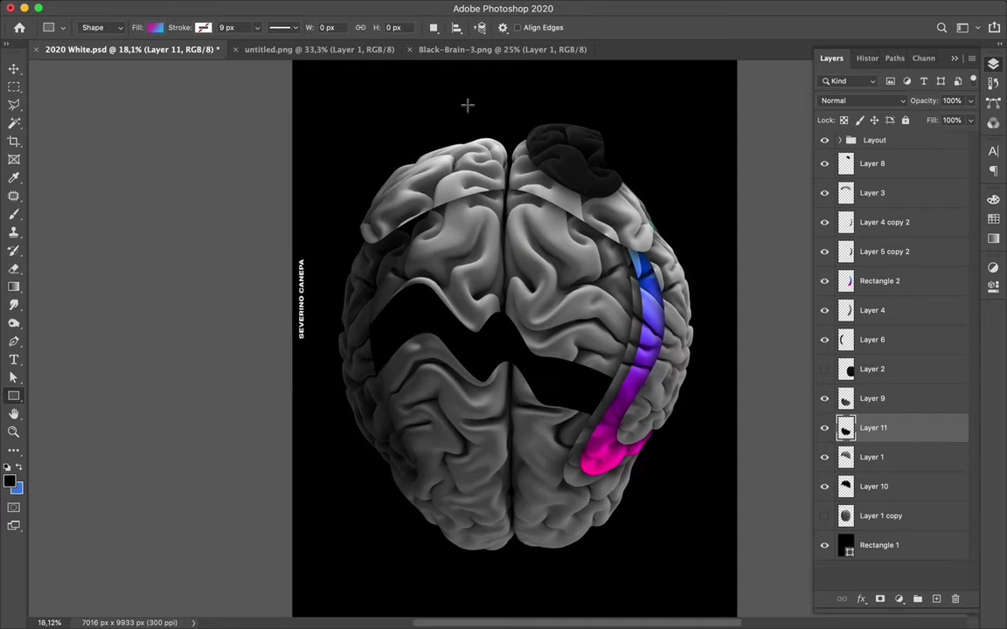
left_click(154, 28)
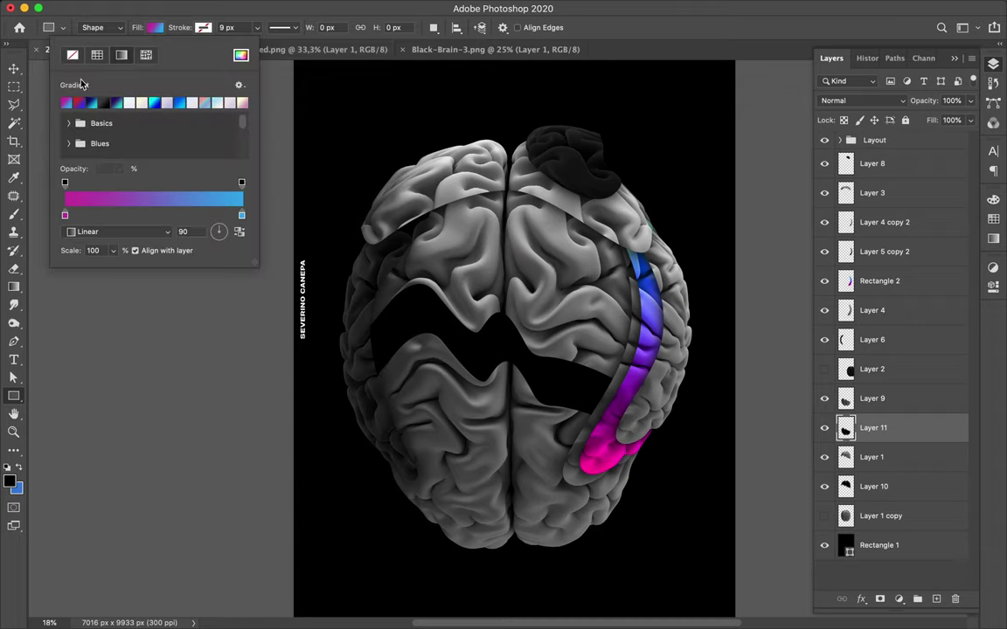
left_click(73, 55)
left_click(198, 28)
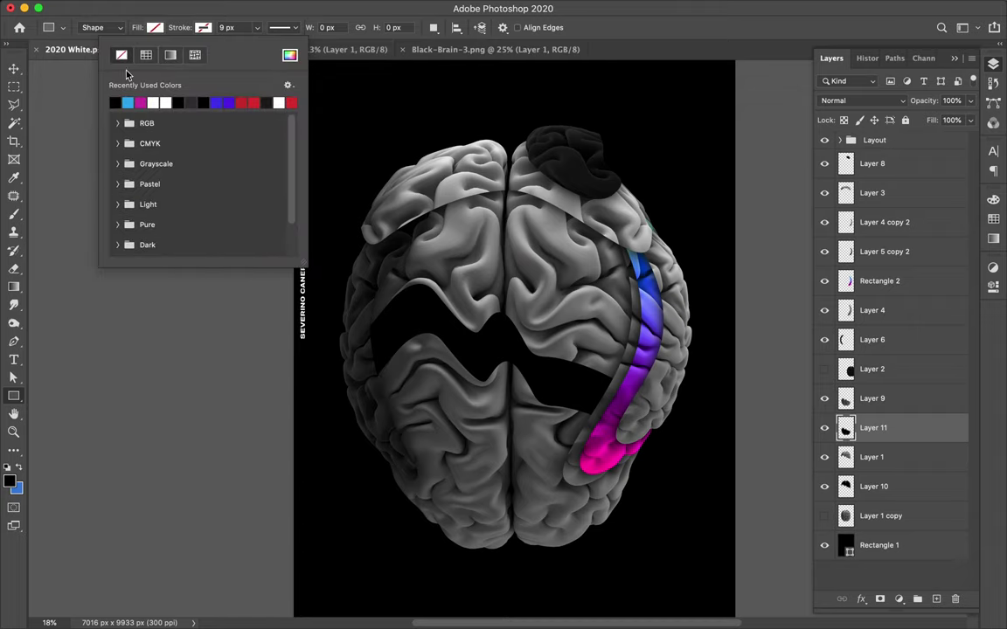
left_click(173, 55)
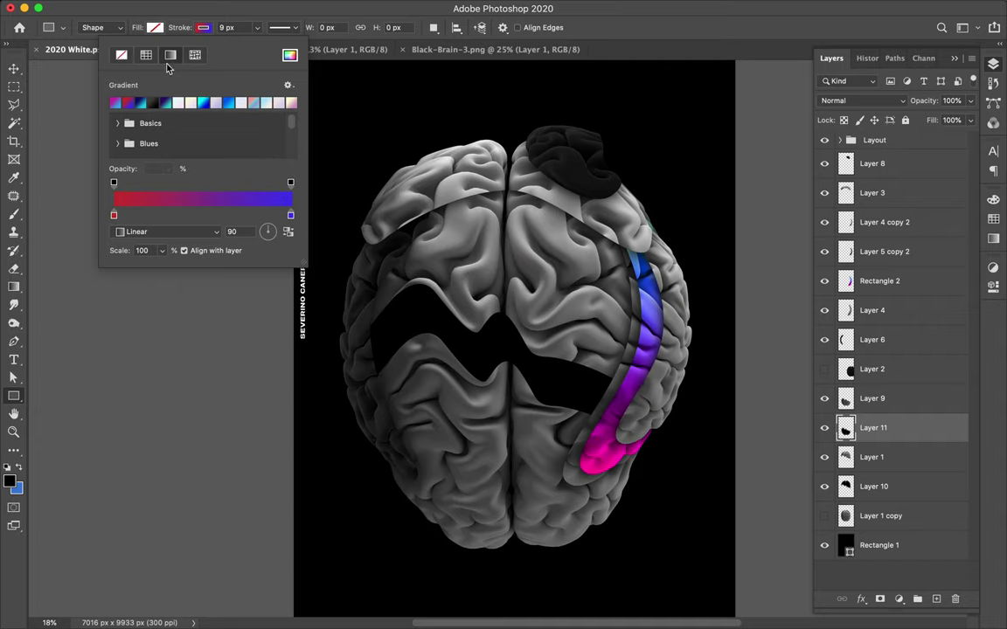
left_click(114, 103)
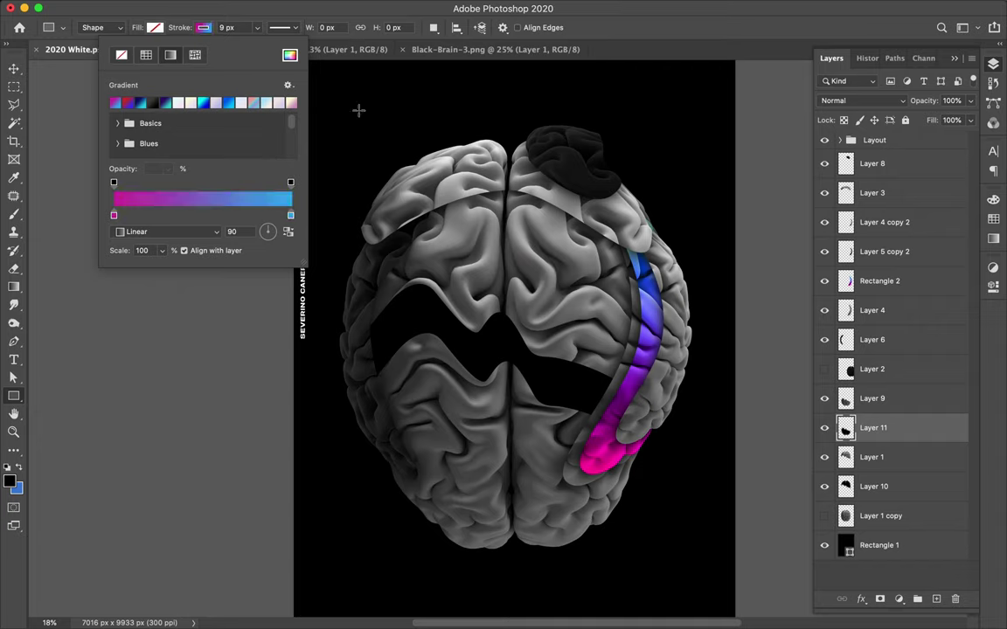
left_click(459, 121)
left_click_drag(459, 121, 554, 577)
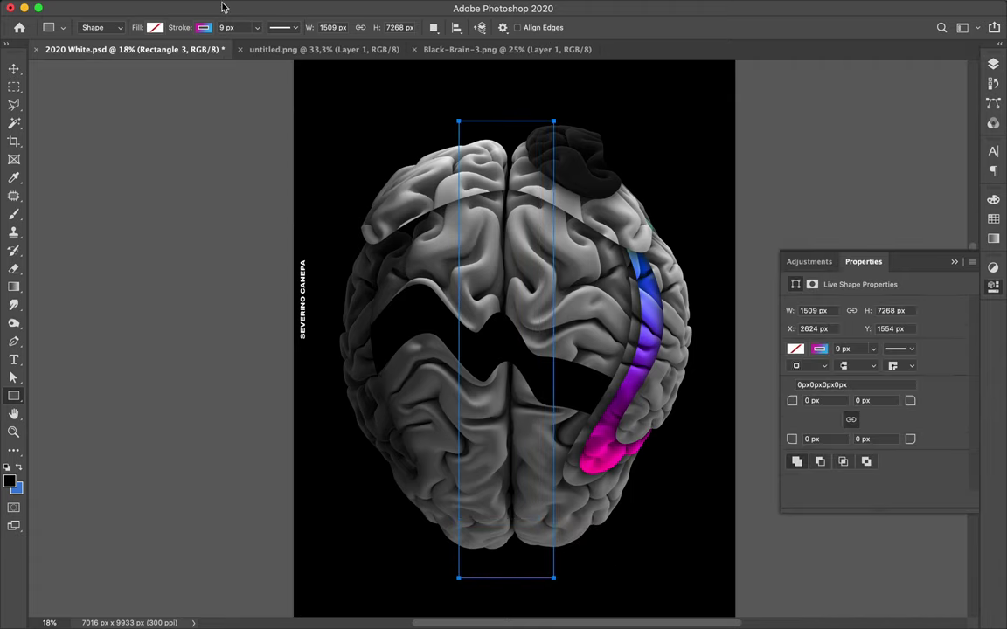
Step: Set the rectangle's stroke width to 129 px
key("a")
left_click(291, 24)
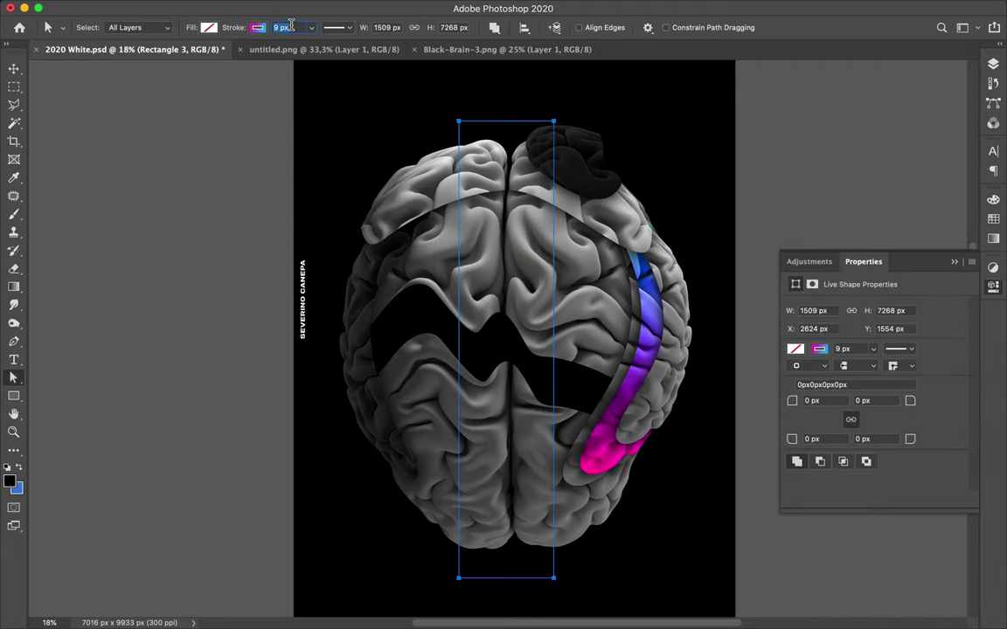
type("109")
key("shift+Up")
key("shift+Up")
key("Return")
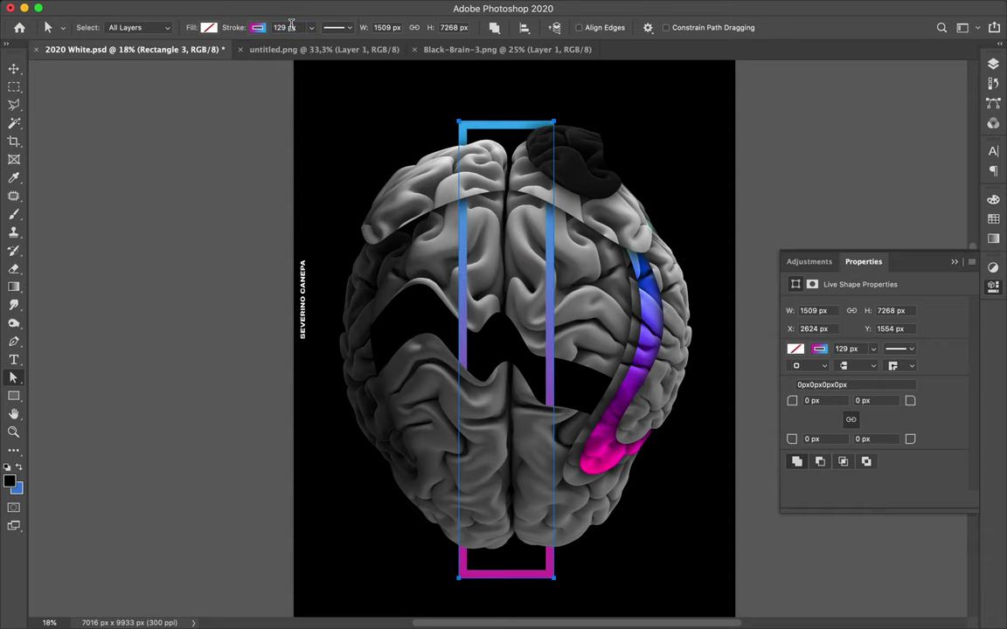
Step: Stretch the rectangle's top and bottom edges to lengthen the frame, then deselect its path
key("v")
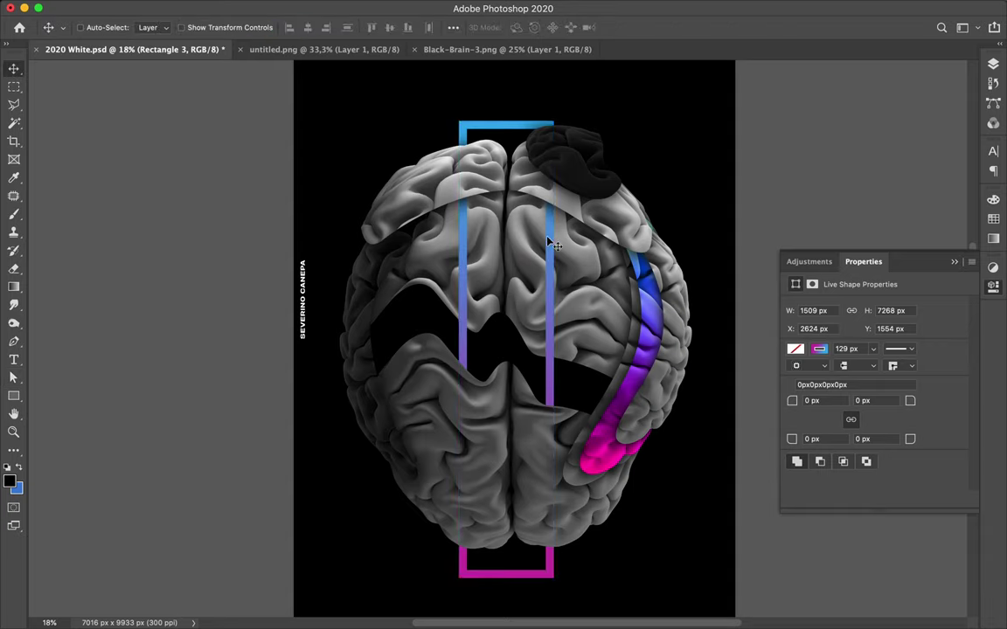
key("a")
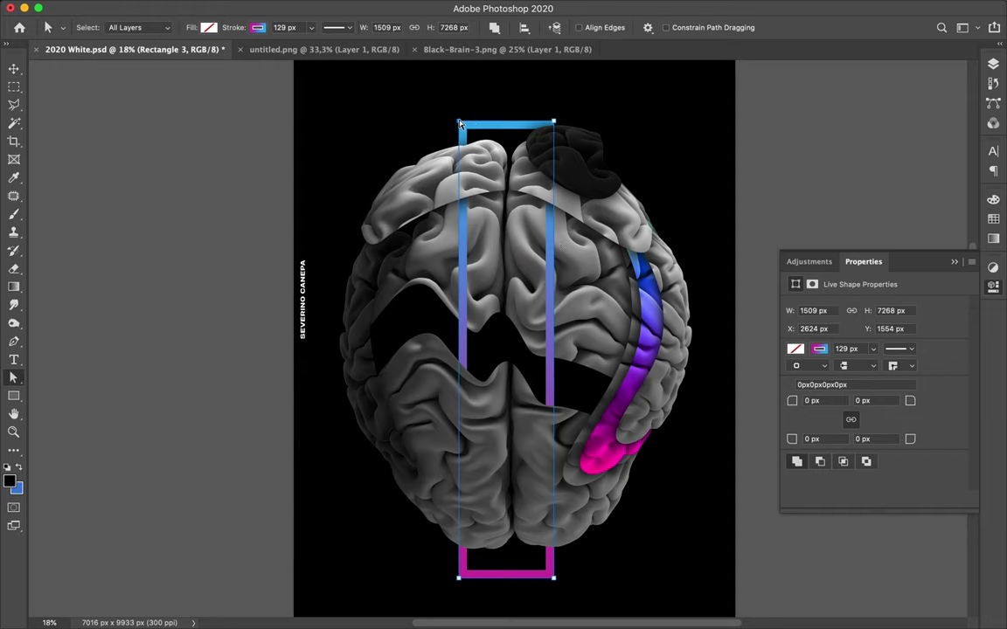
left_click_drag(555, 123, 555, 102)
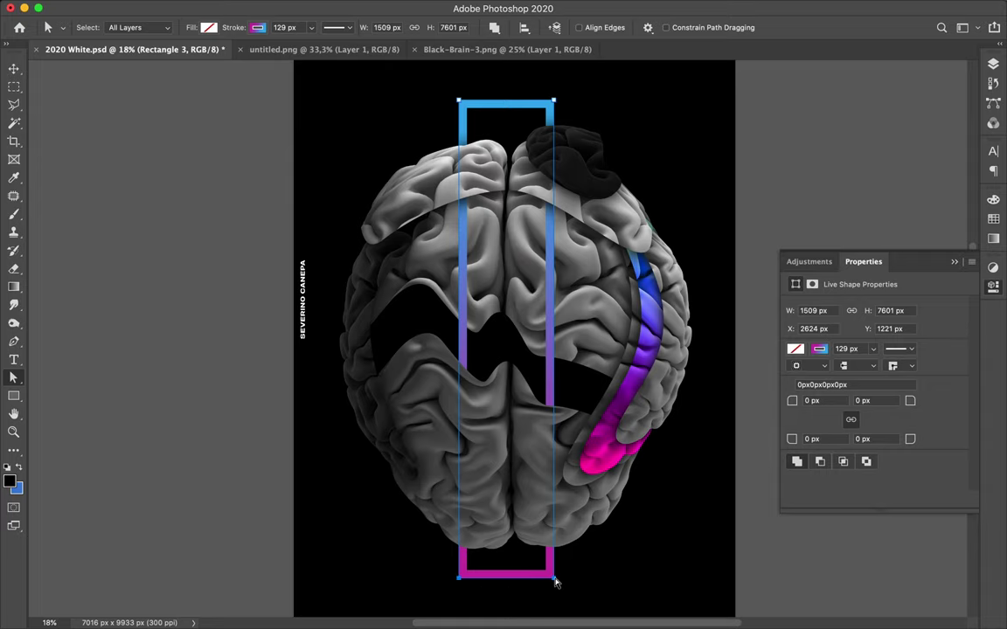
mouse_move(555, 580)
left_mouse_down()
mouse_move(558, 599)
mouse_move(559, 529)
mouse_move(558, 564)
left_mouse_up()
left_click_drag(557, 564, 557, 563)
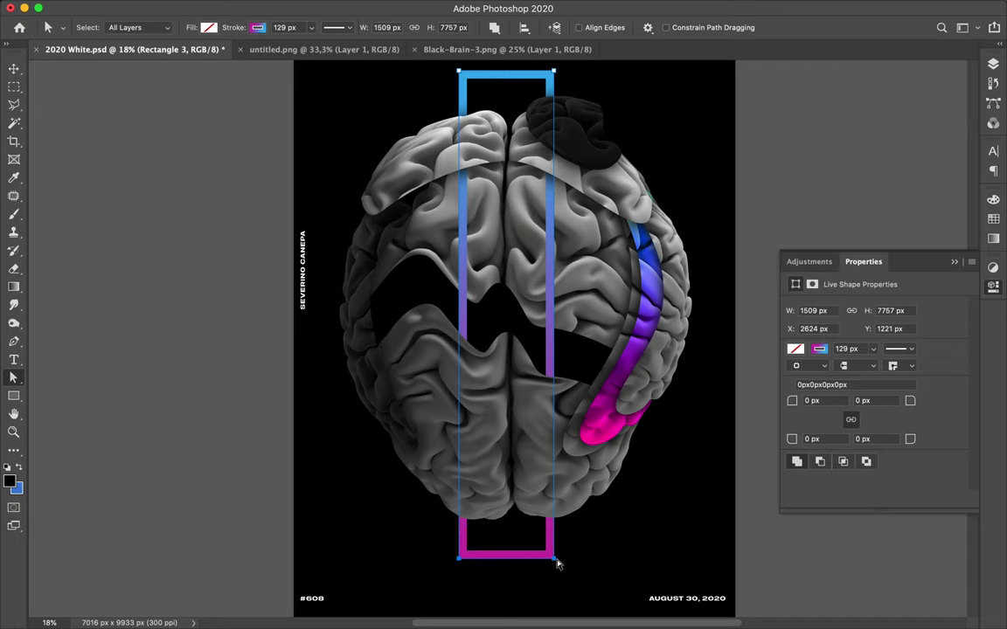
scroll(558, 564, "up", 2)
scroll(557, 564, "down", 3)
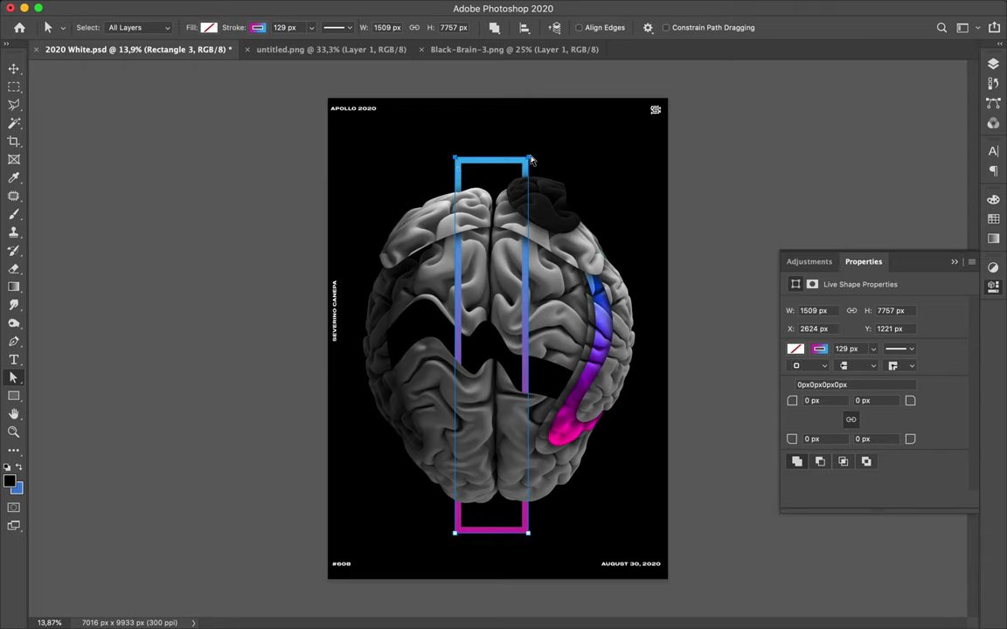
left_click_drag(531, 161, 531, 128)
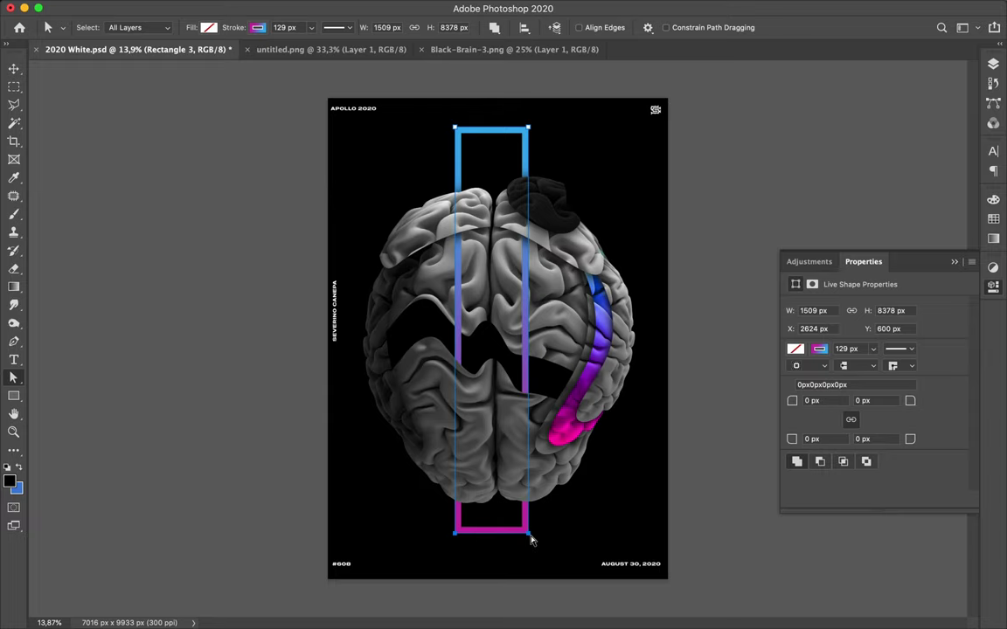
left_click_drag(531, 537, 534, 554)
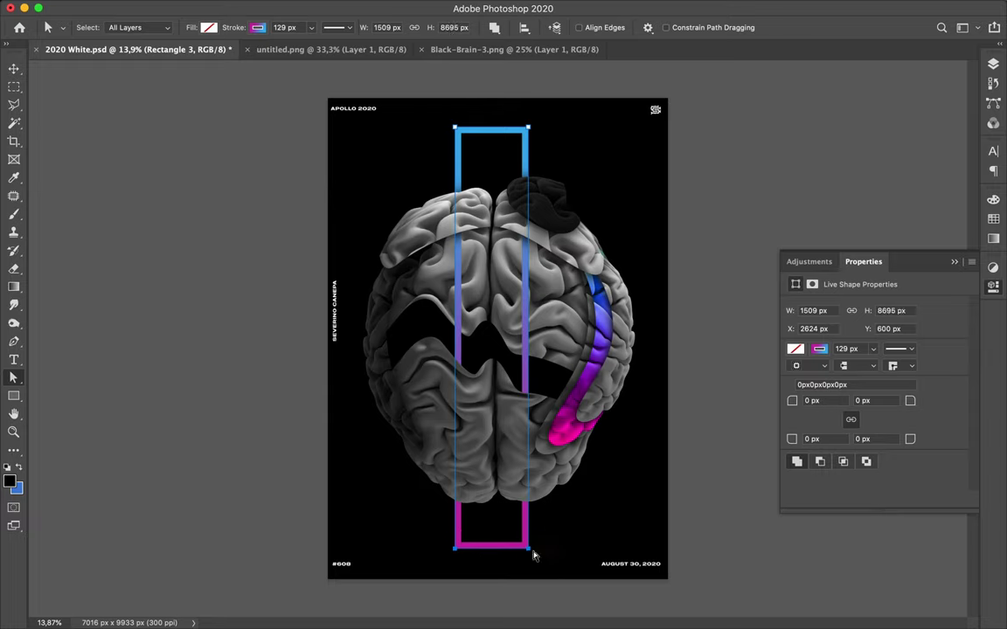
left_click(627, 340)
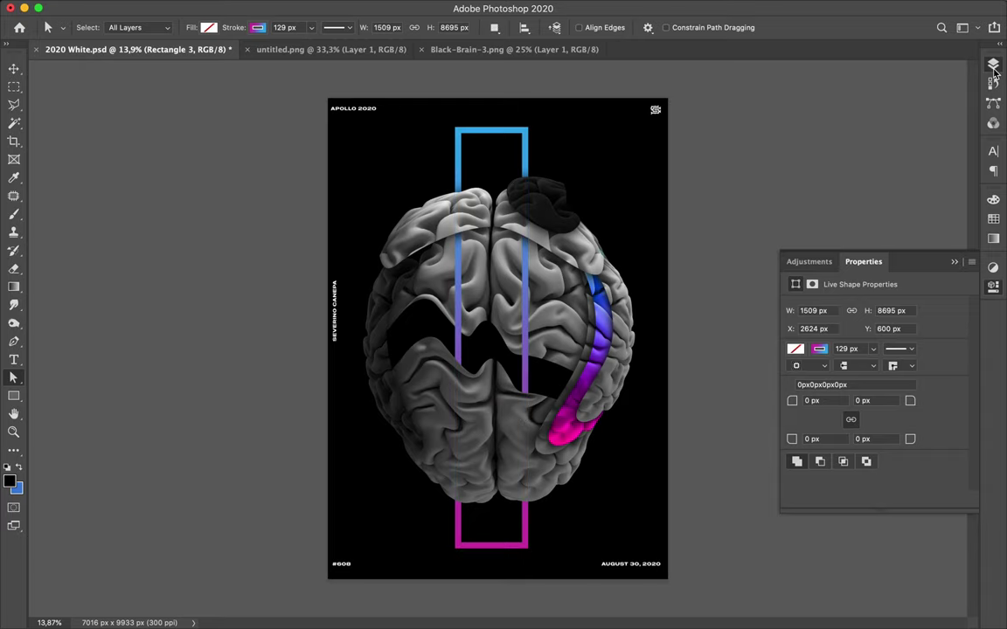
Step: Move Rectangle 3 to the top, add a layer mask, and mask it within Layer 9's brain shape
key("F7")
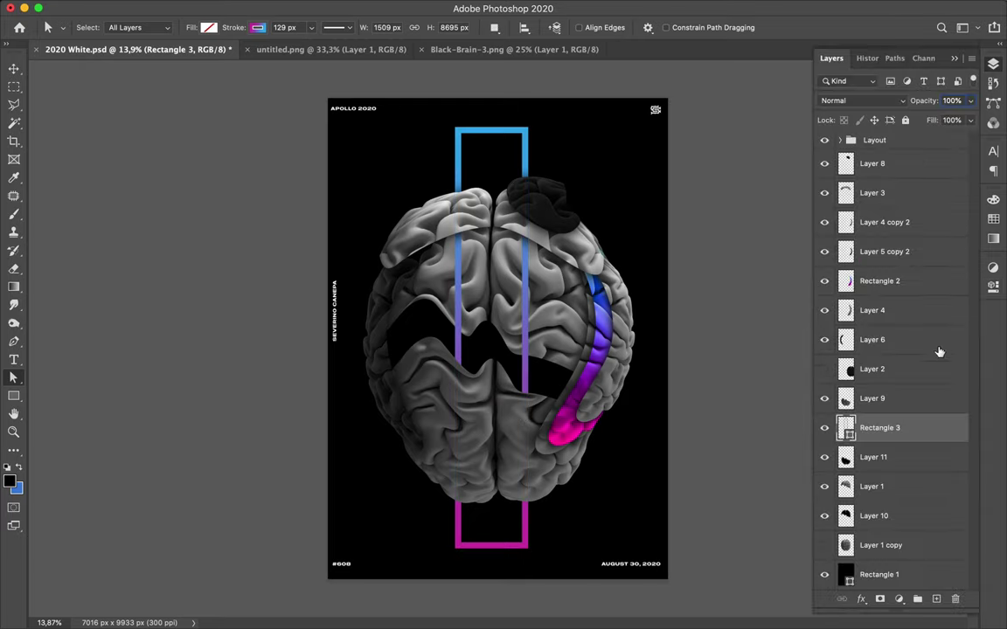
left_click_drag(924, 245, 910, 166)
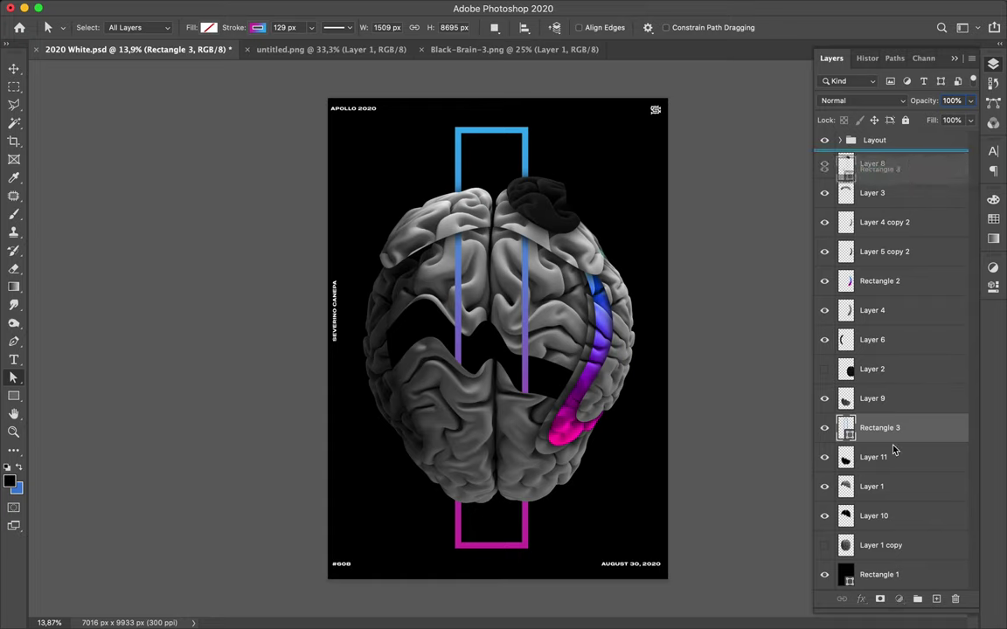
left_click(880, 600)
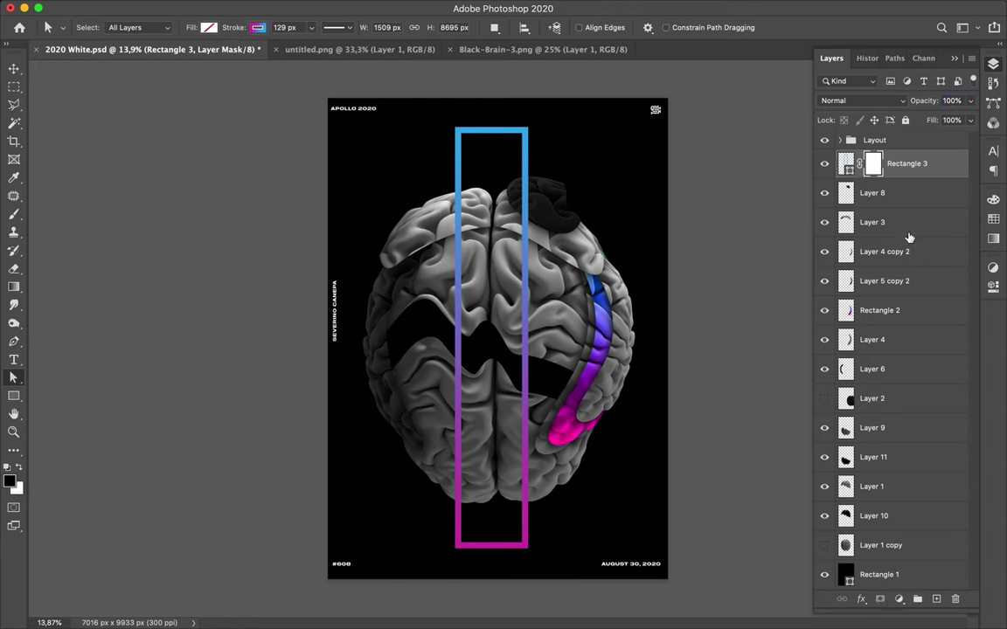
left_click(873, 437)
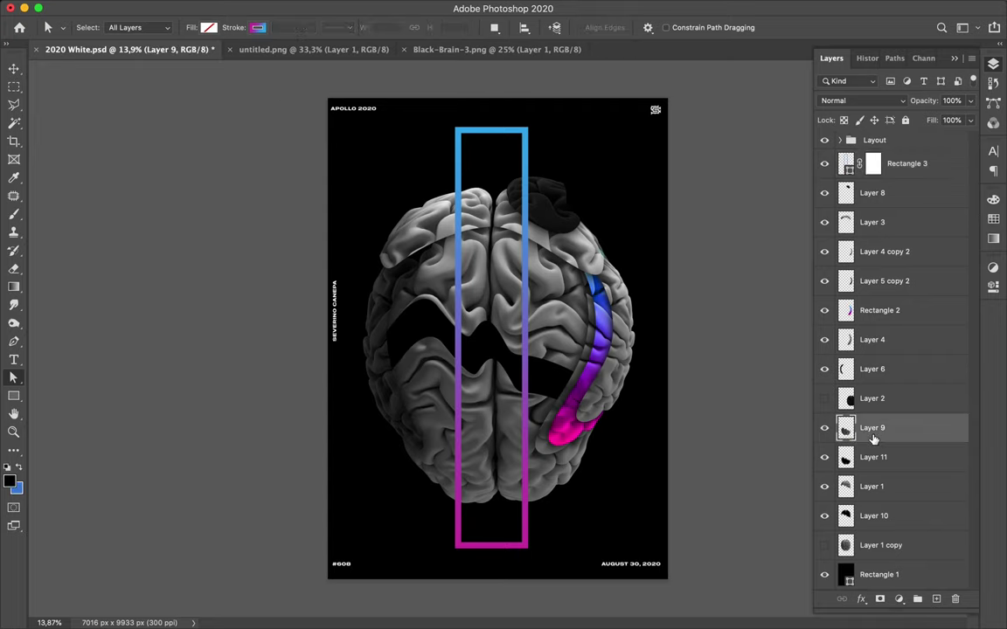
left_click(891, 459, "shift")
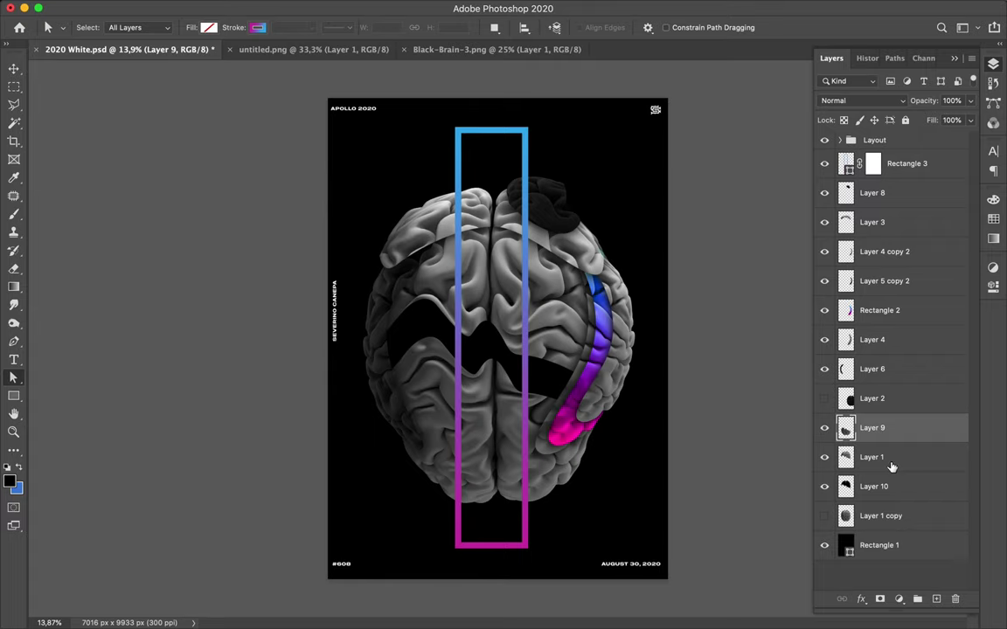
left_click(845, 429, "super")
key("b")
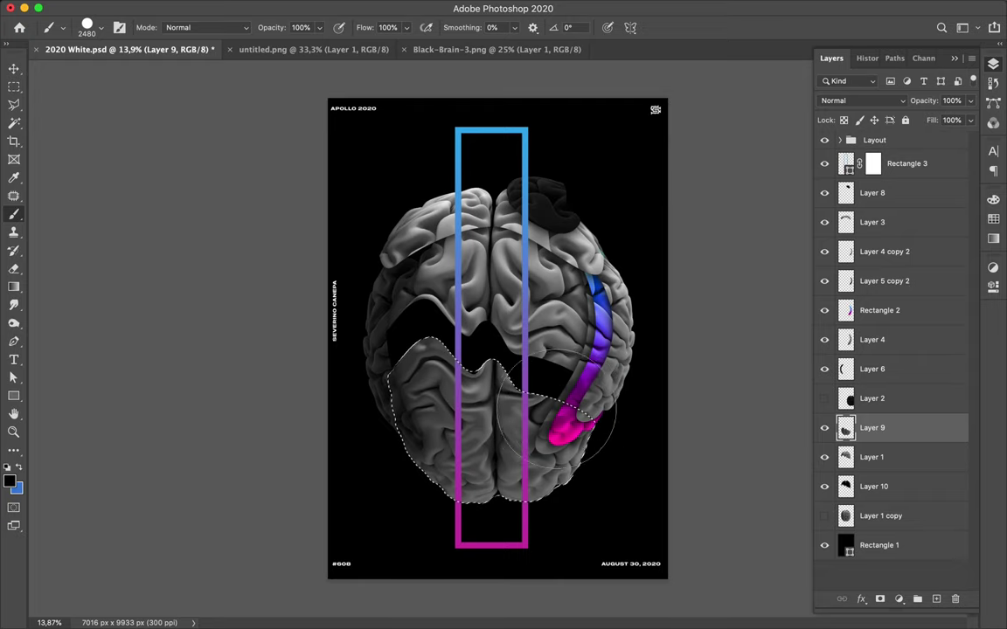
left_click(873, 163)
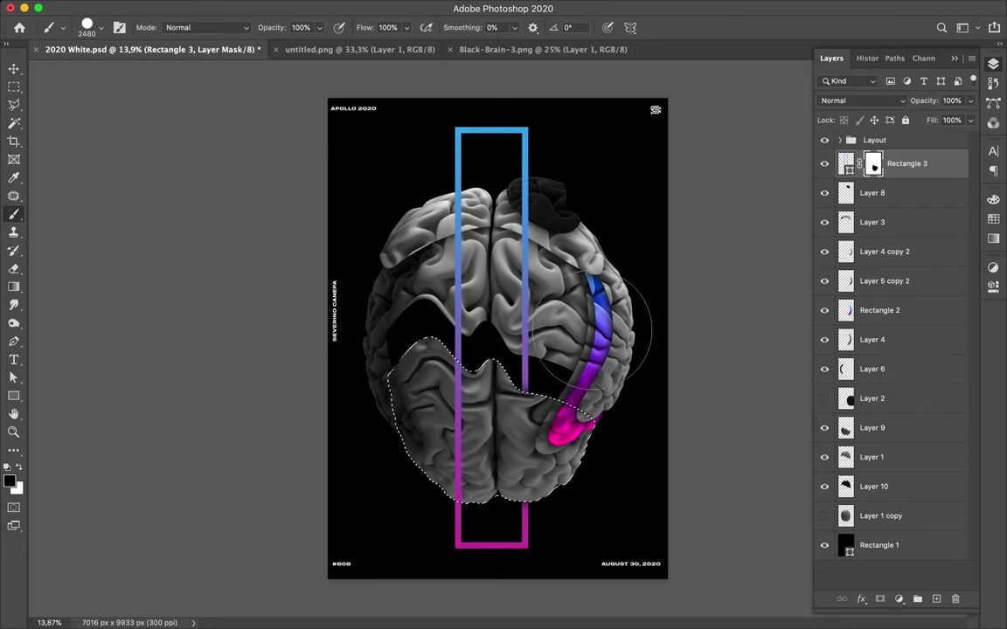
Step: Paint black on the frame mask within Layer 1's brain region
key("c")
key("v")
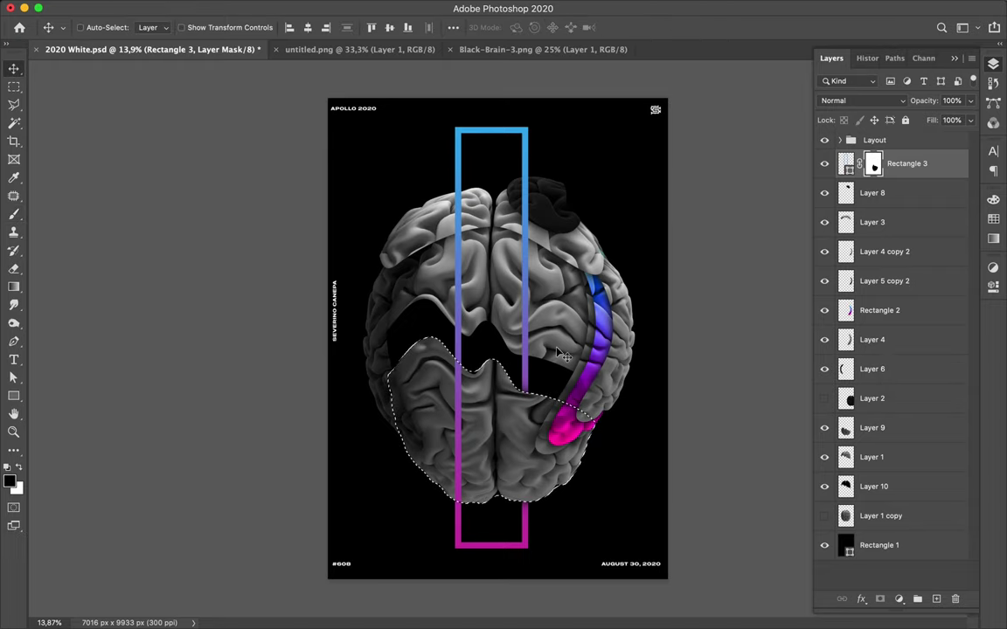
key("super")
left_click(555, 343)
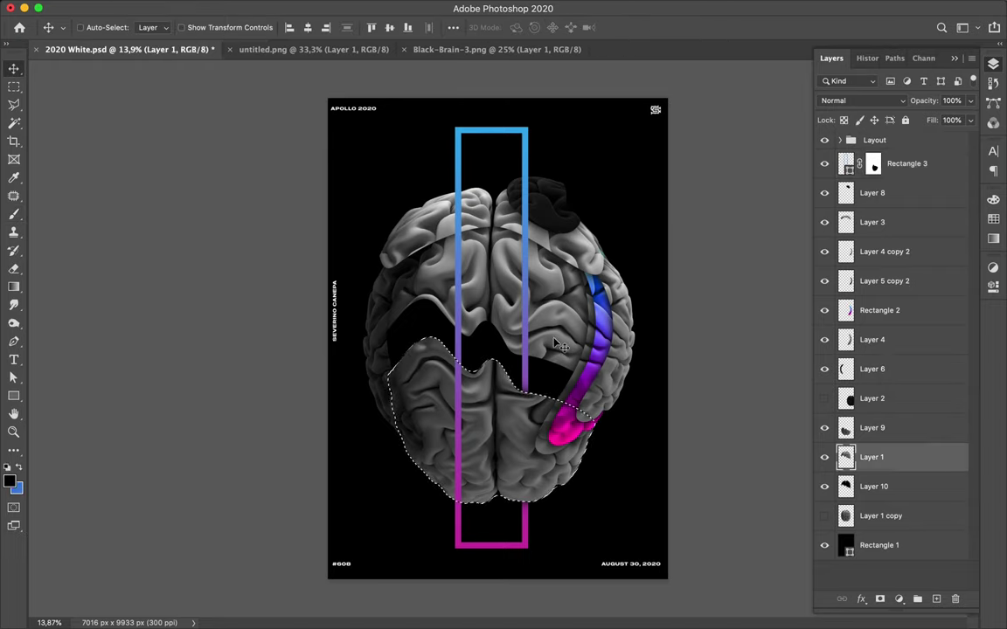
left_click(845, 457, "super")
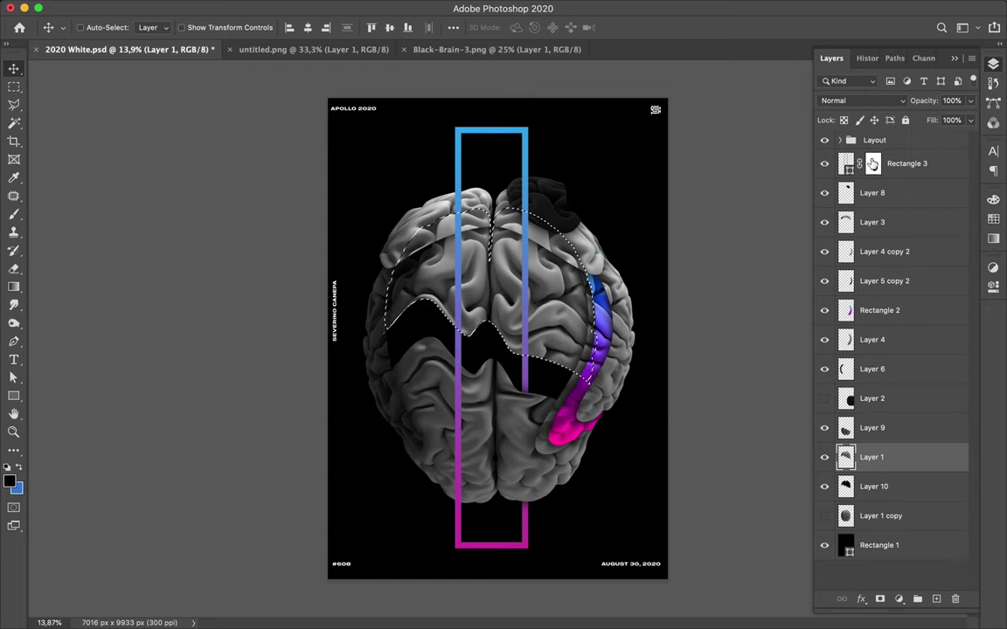
left_click(872, 163)
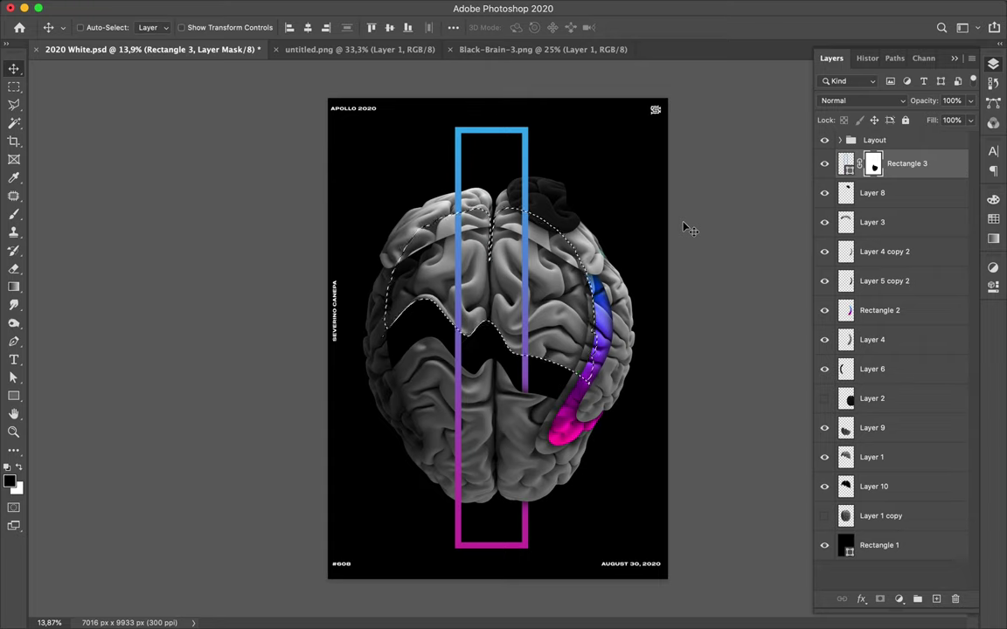
key("b")
key("F7")
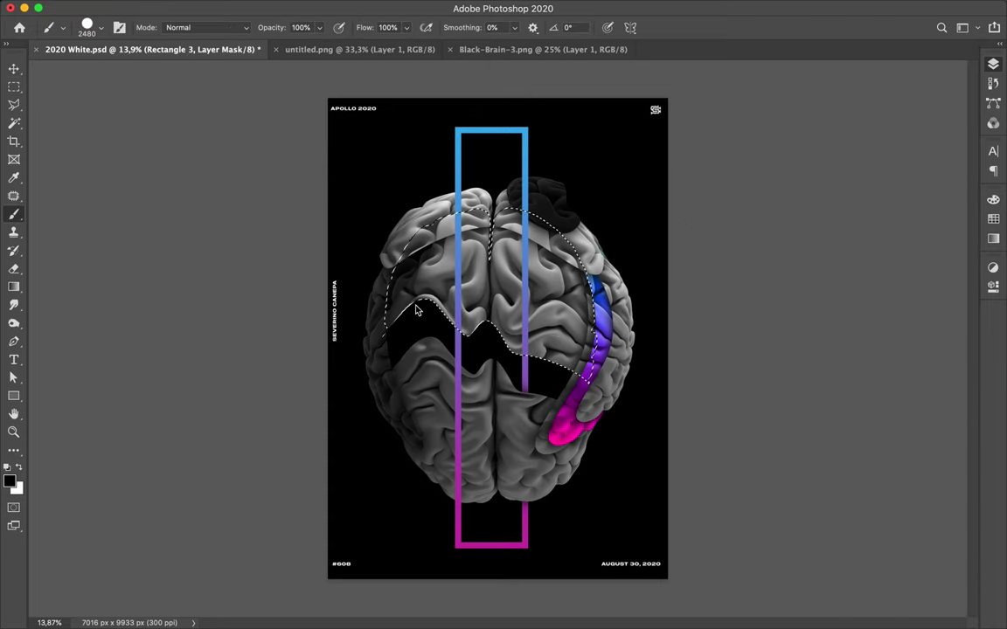
key("F7")
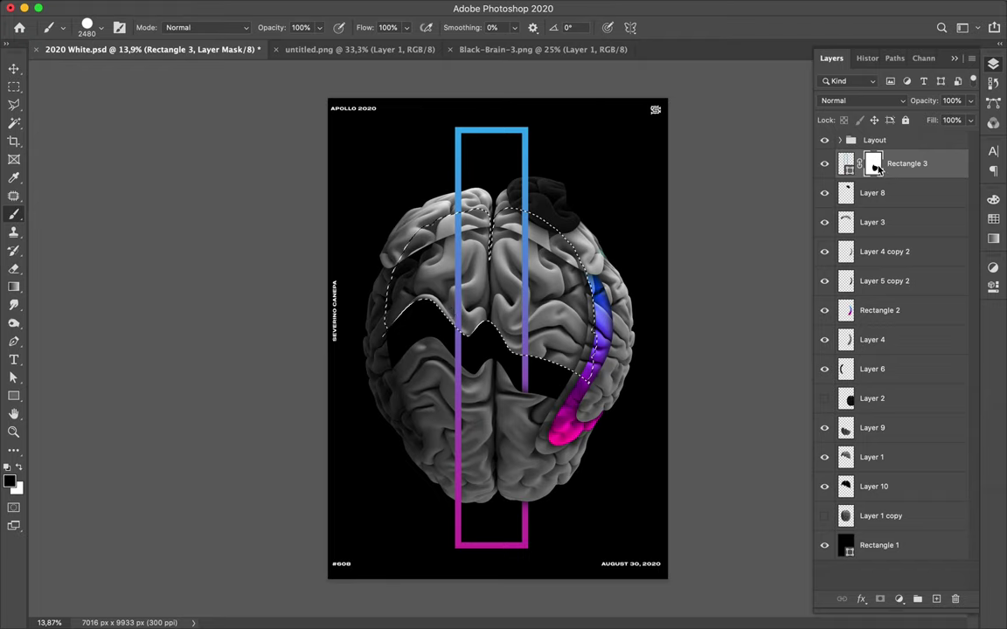
Step: Deselect to check the result, then load the mask shape and reselect a brain region
key("super+d")
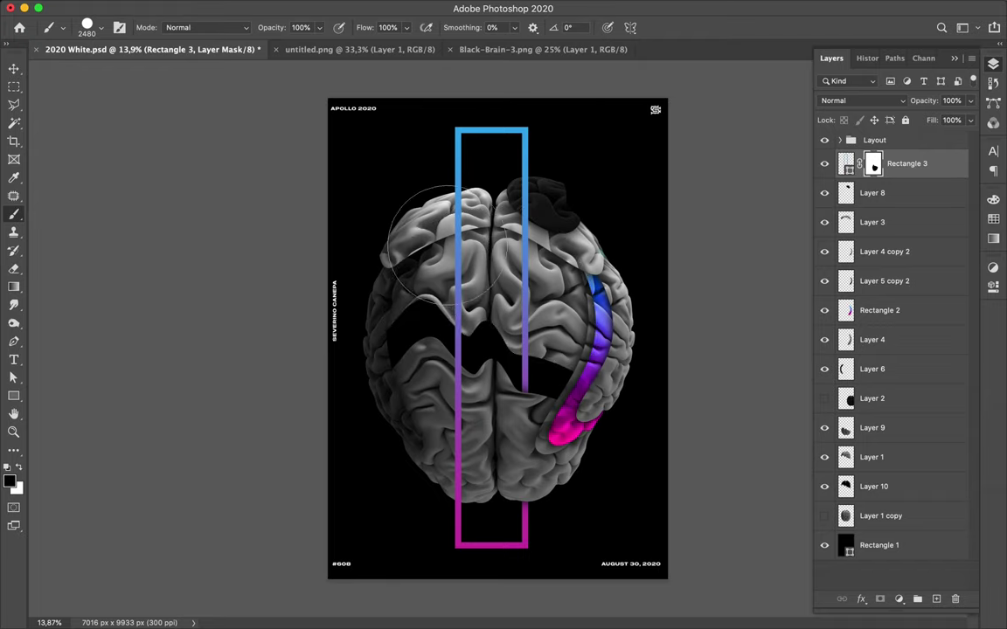
left_click(873, 166, "super")
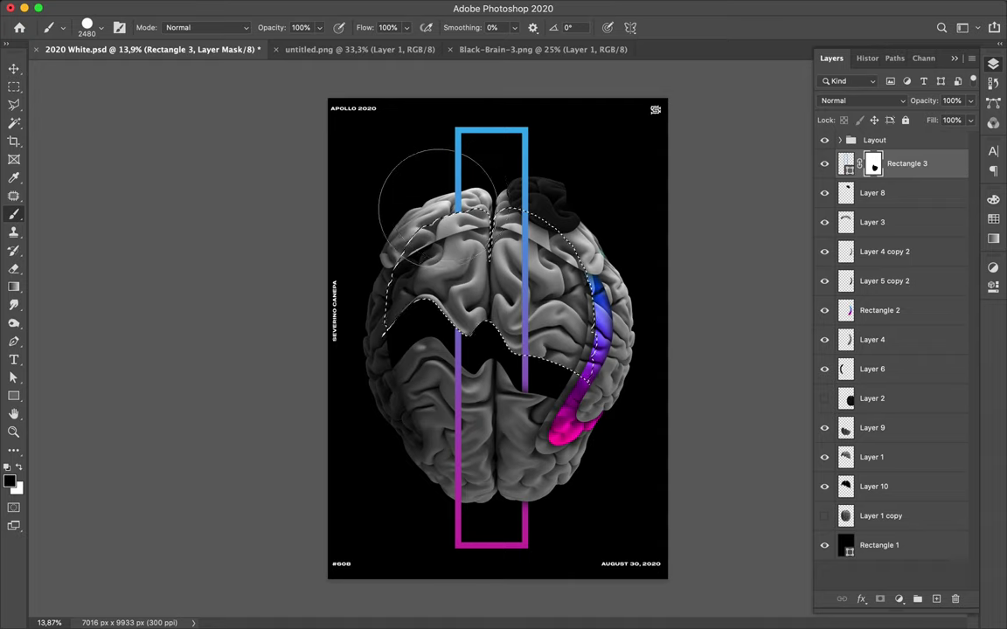
key("v")
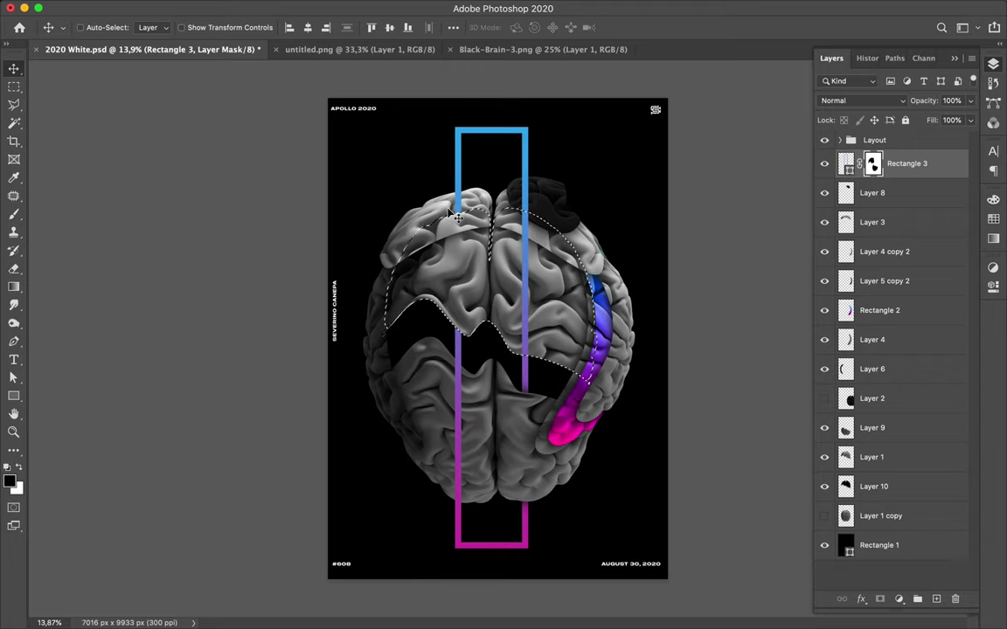
key("super")
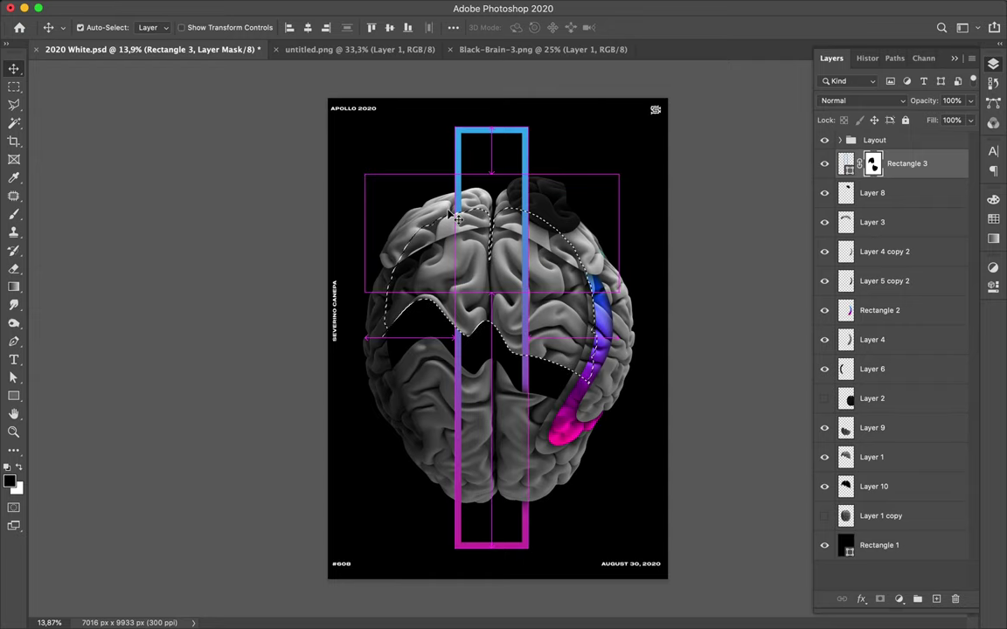
key("super+shift+d")
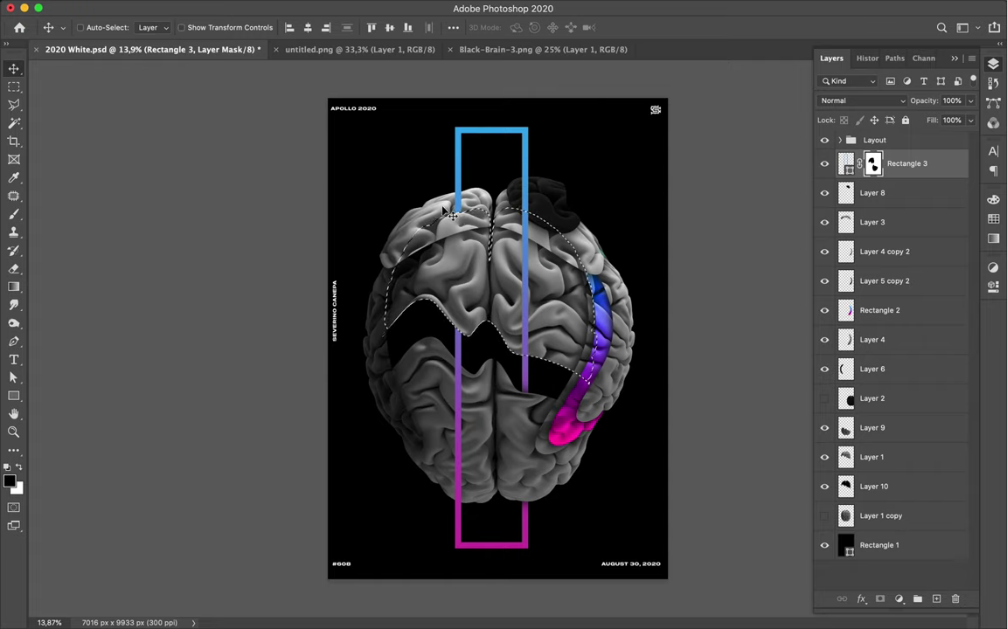
Step: Load Layer 3's top brain cap as a selection and target the frame's mask
left_click(441, 209)
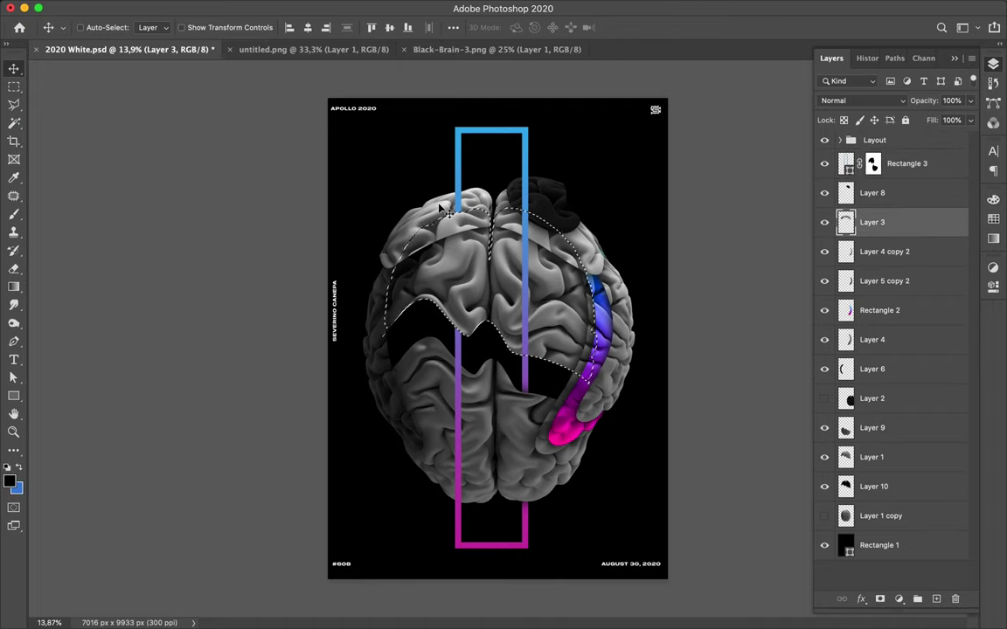
left_click(846, 192, "super")
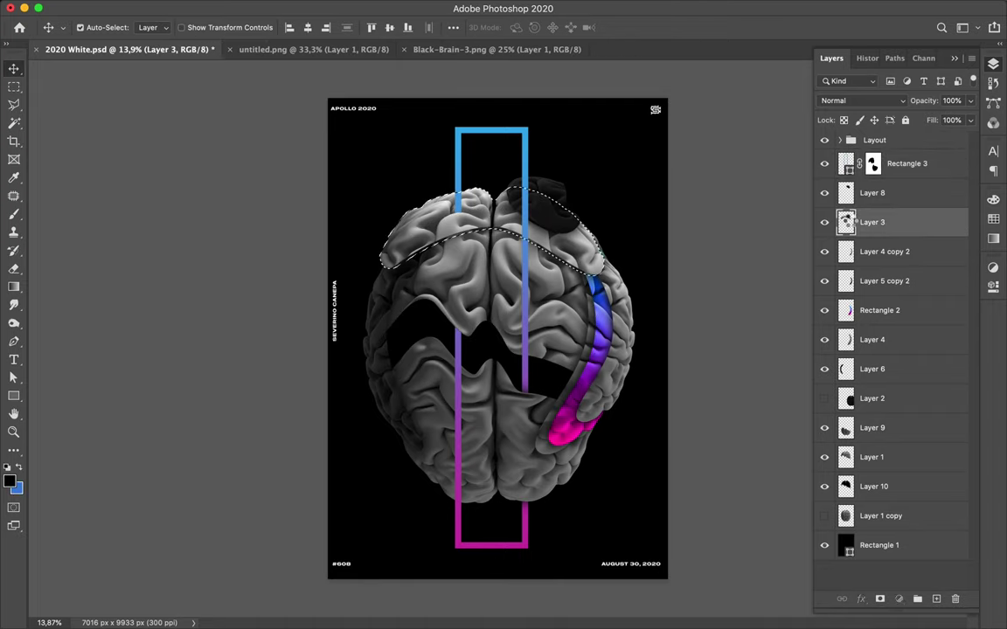
key("b")
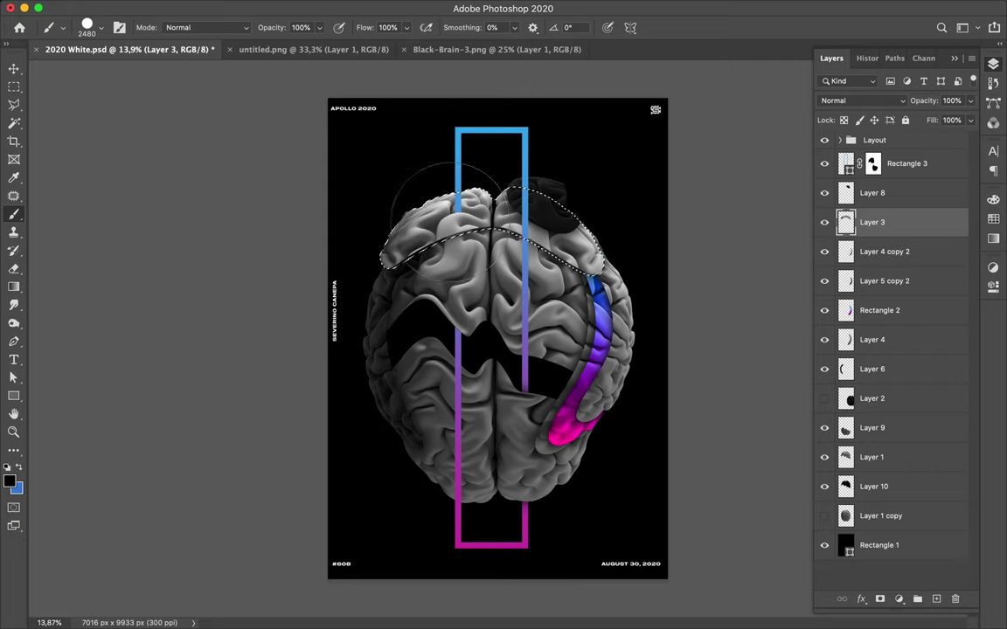
left_click(439, 220)
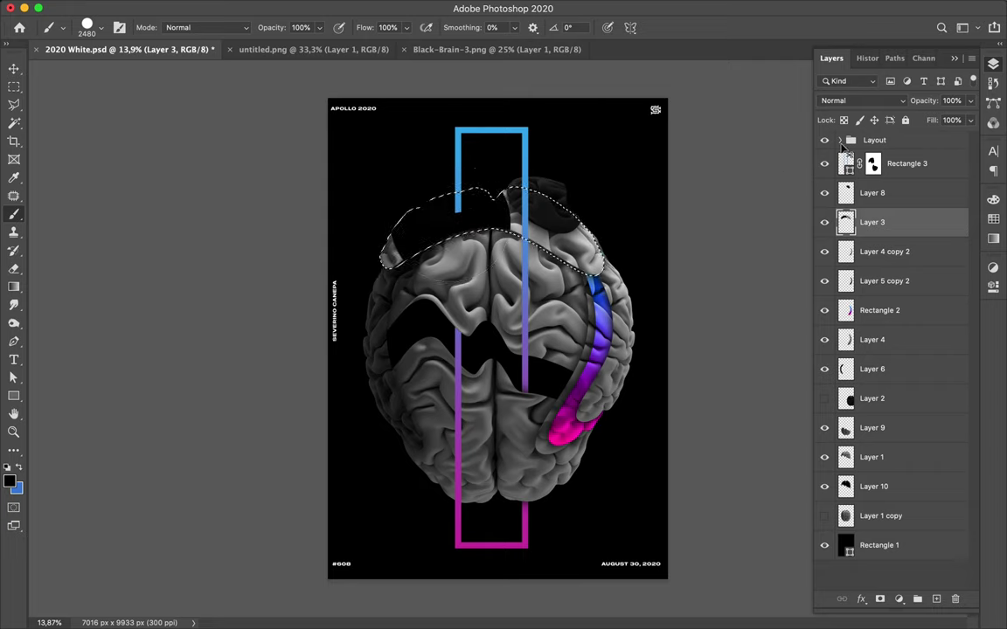
key("super+z")
left_click(877, 168)
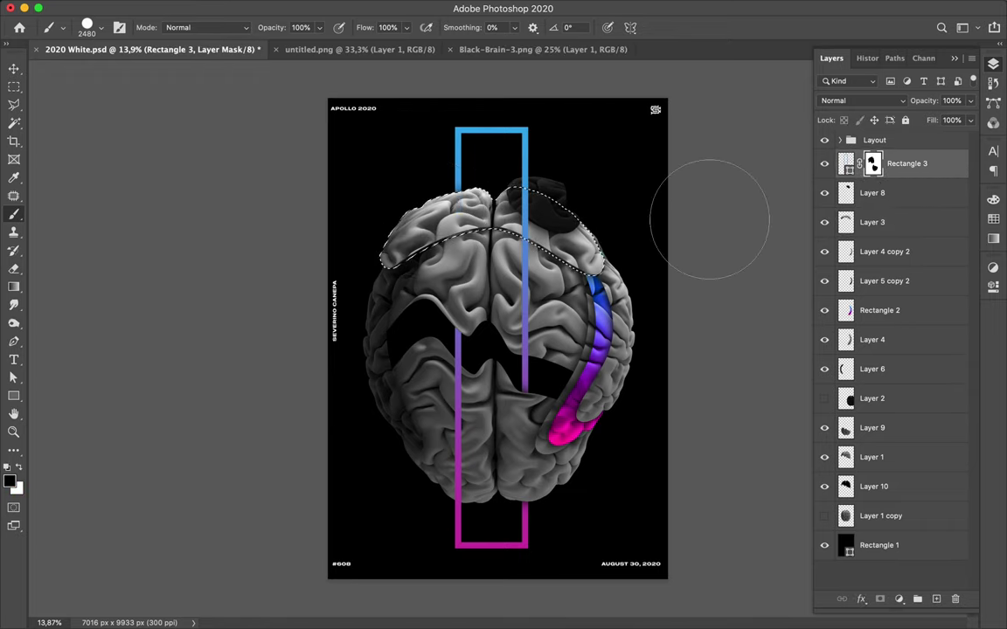
Step: Paint black on Rectangle 3's mask over Layer 8's dark patch
key("v")
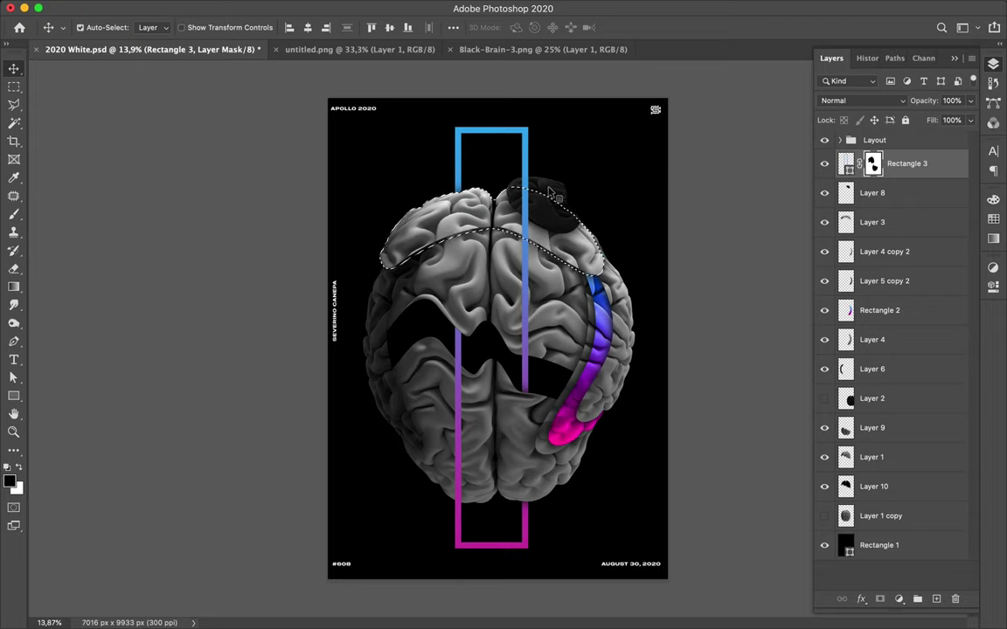
left_click(551, 192)
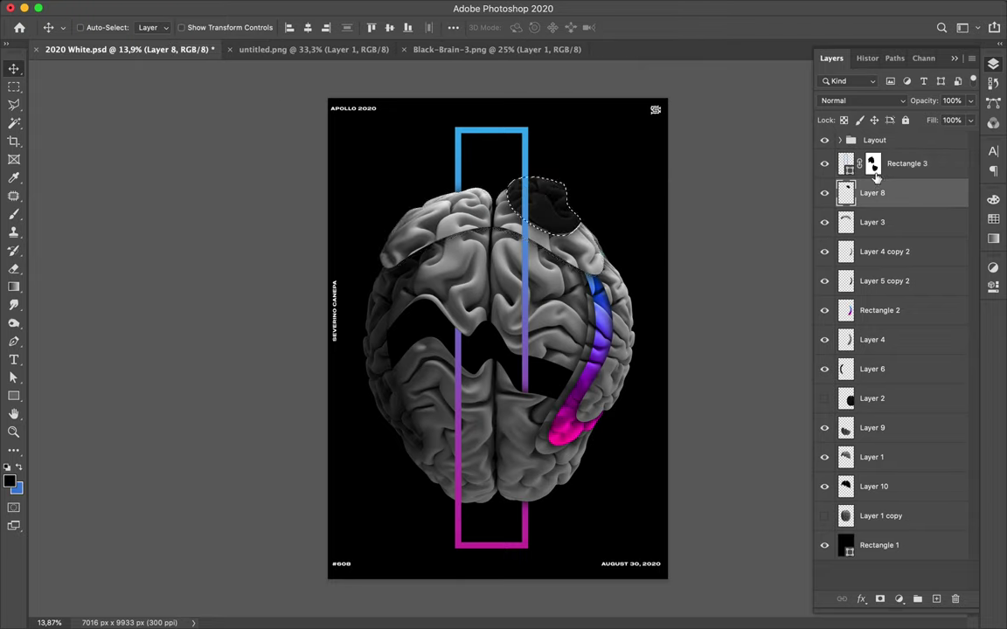
left_click(594, 212)
key("b")
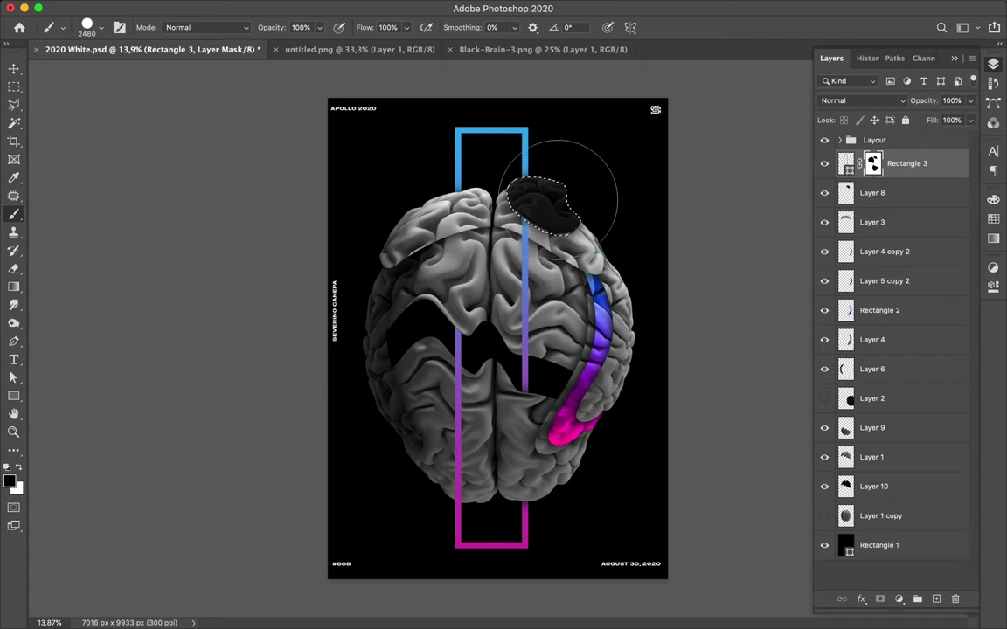
key("v")
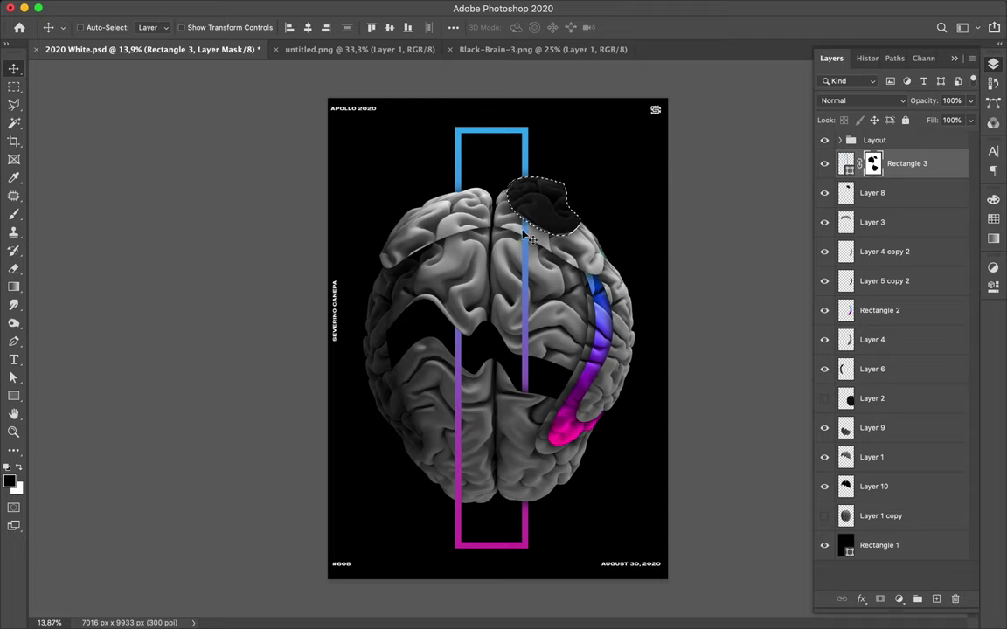
key("b")
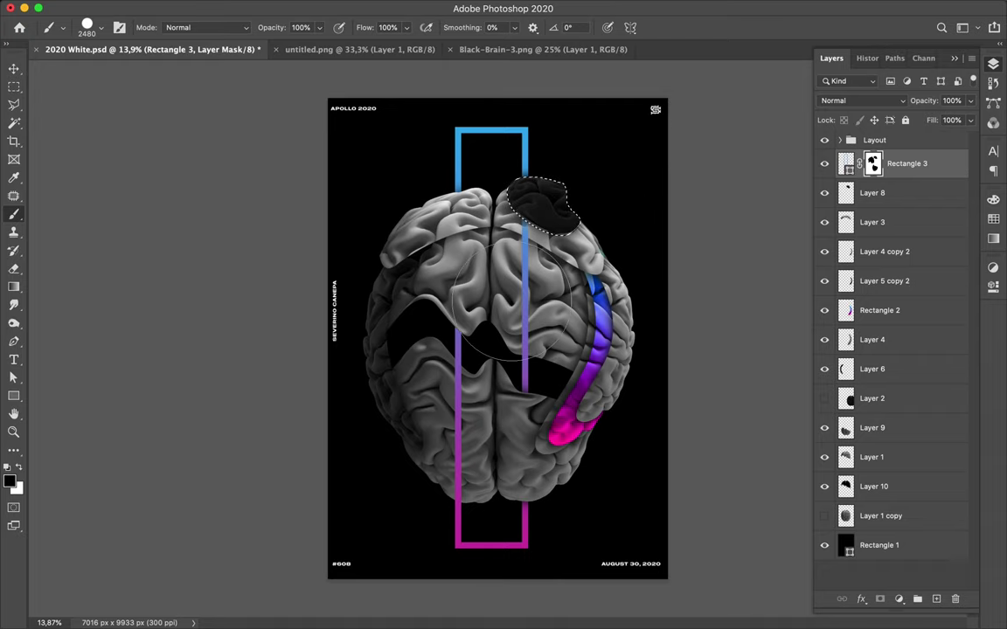
Step: Restore the dark-patch selection and duplicate the masked Rectangle 3 frame layer
key("m")
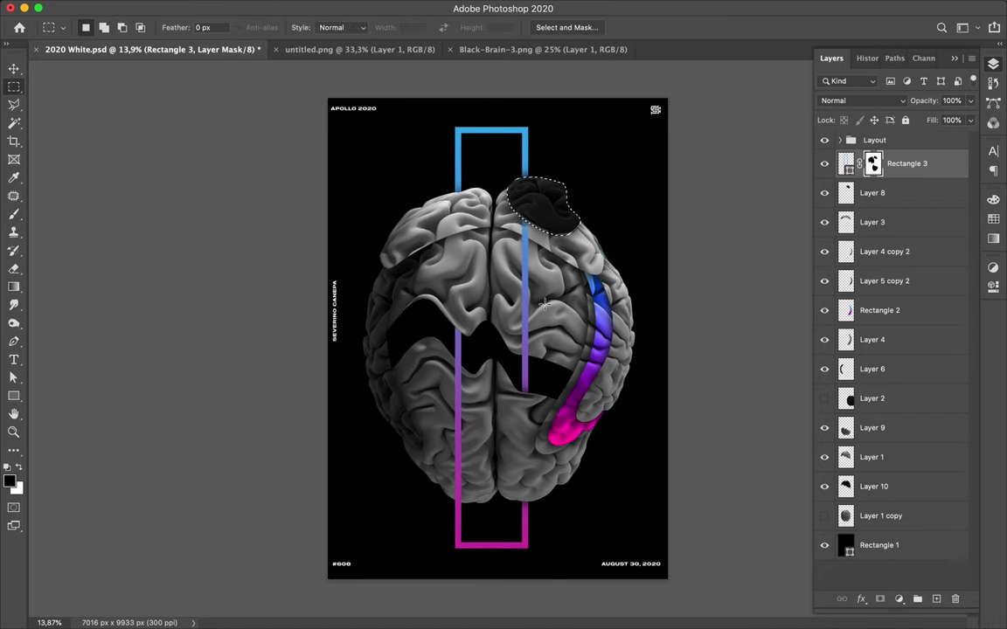
key("v")
key("m")
key("super+shift+d")
left_click_drag(925, 169, 932, 181)
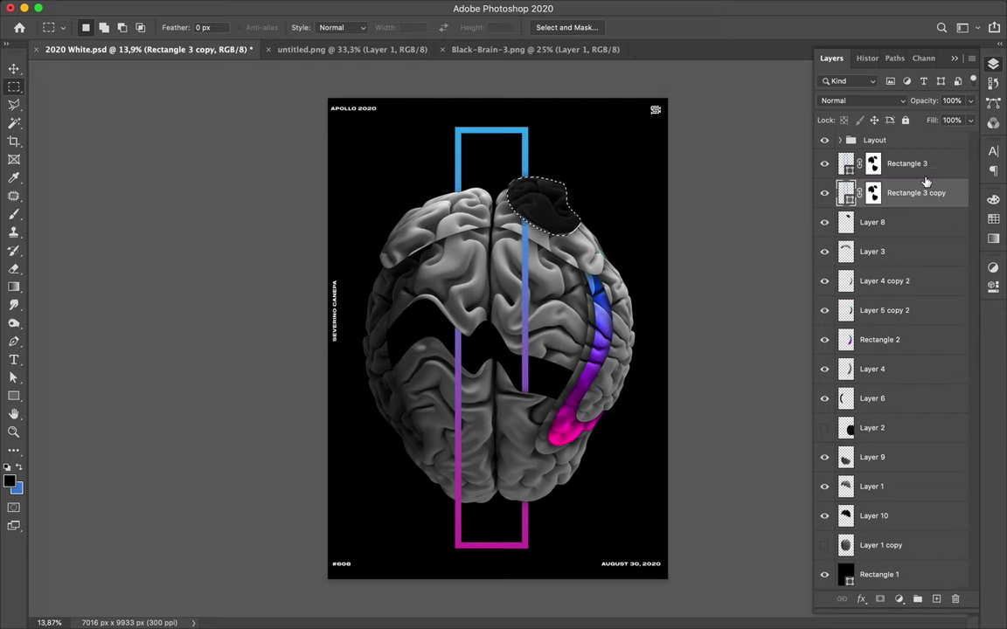
Step: Remove Rectangle 3 copy's mask by applying it into the layer's pixels
left_click_drag(881, 194, 956, 599)
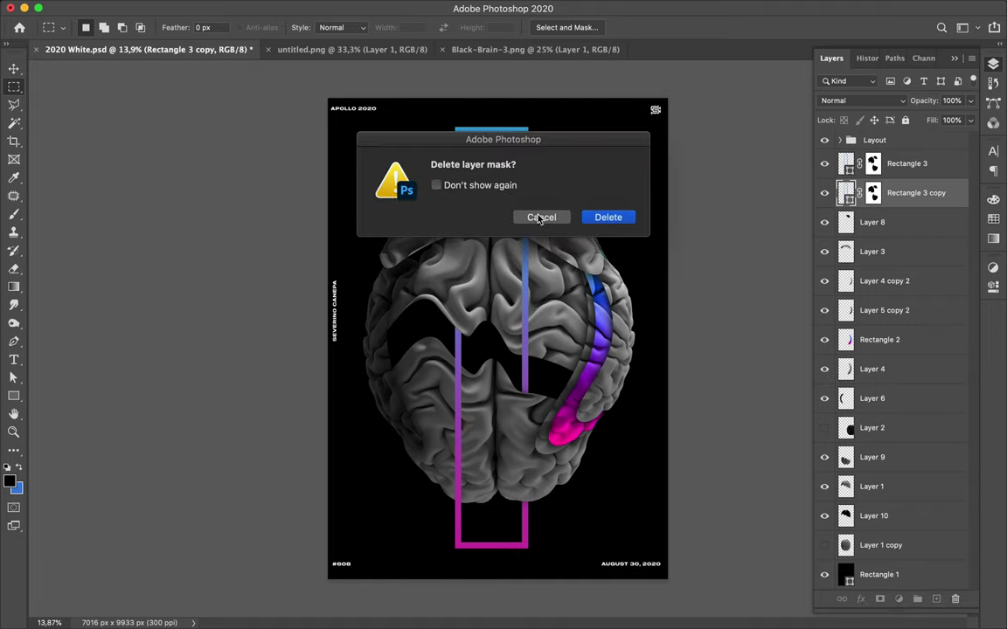
left_click(436, 184)
left_click(436, 185)
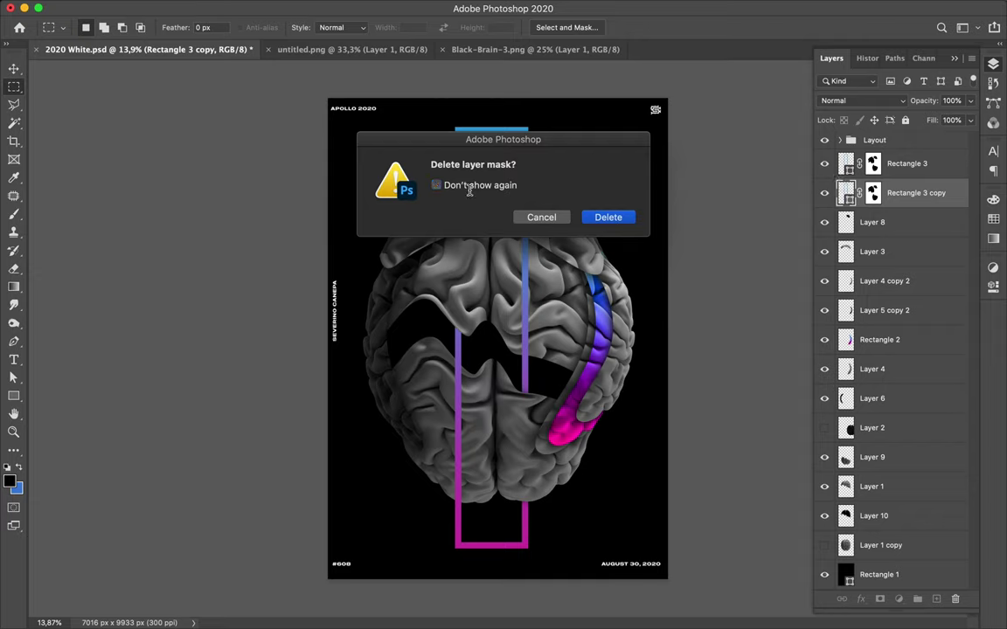
left_click(533, 217)
right_click(921, 200)
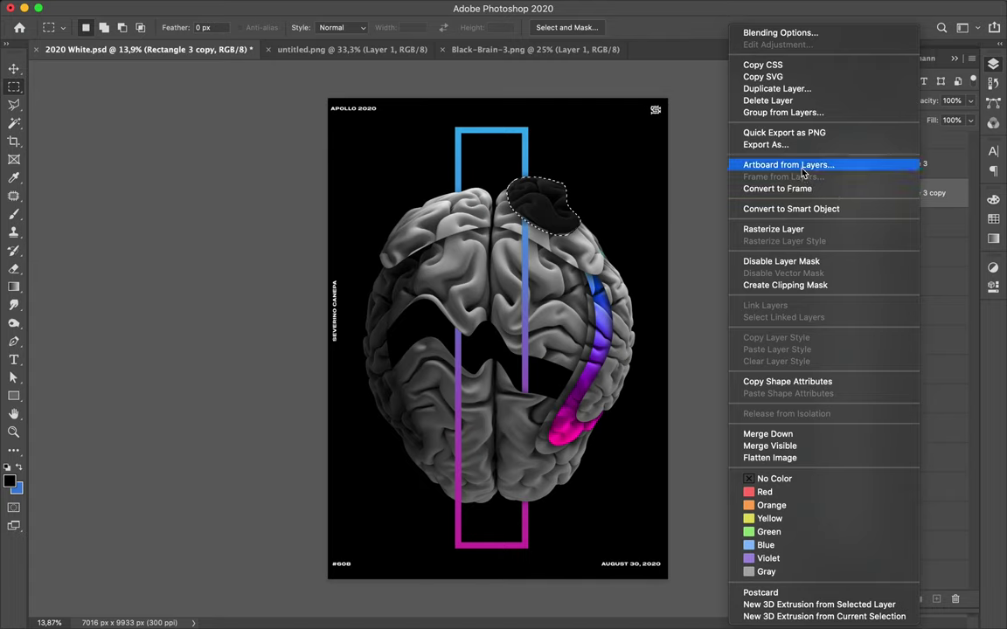
left_click(712, 214)
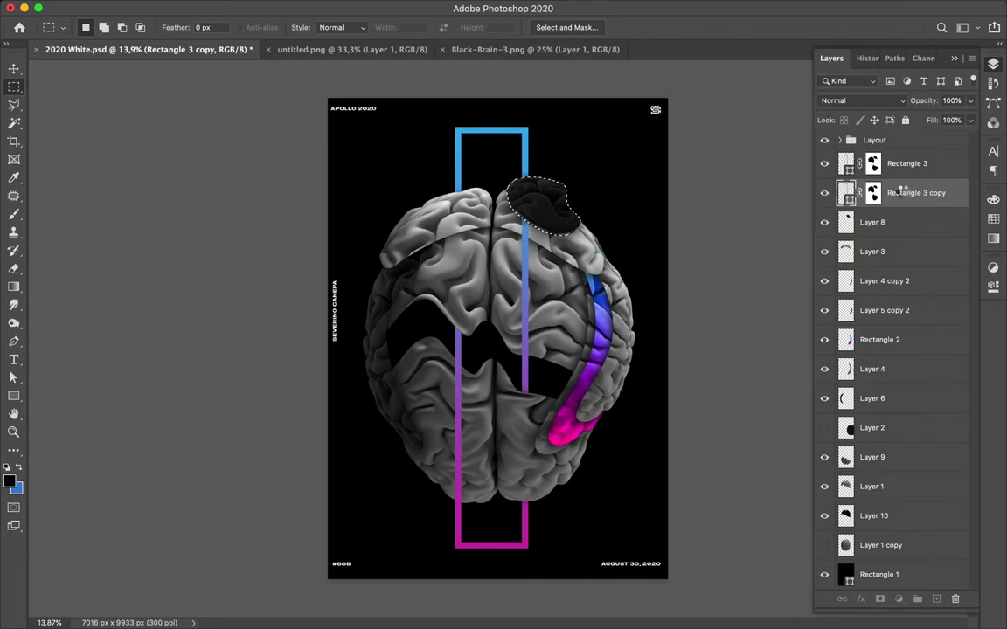
left_click_drag(901, 191, 956, 601)
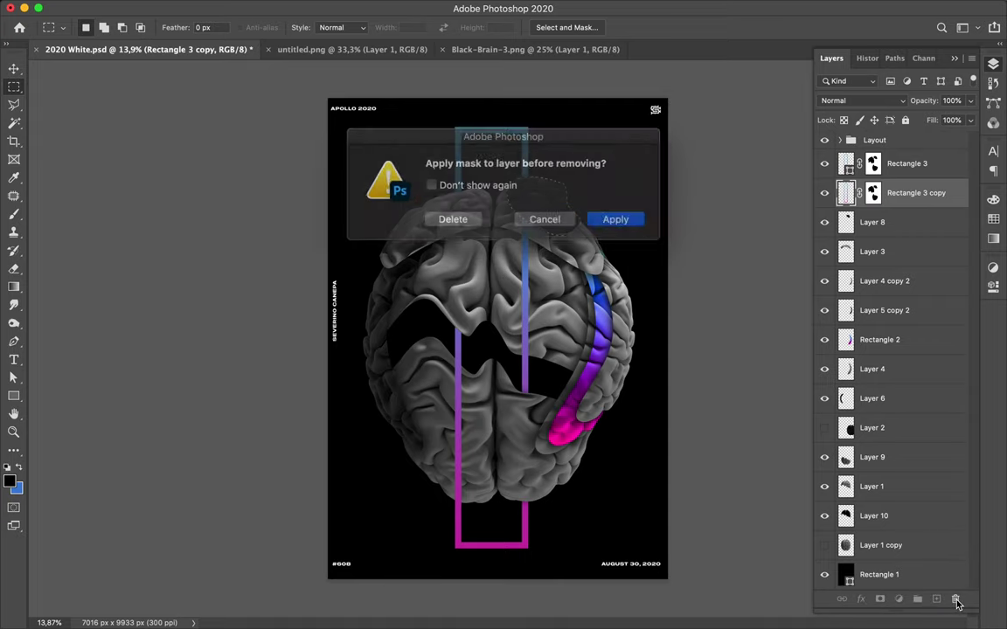
left_click(609, 218)
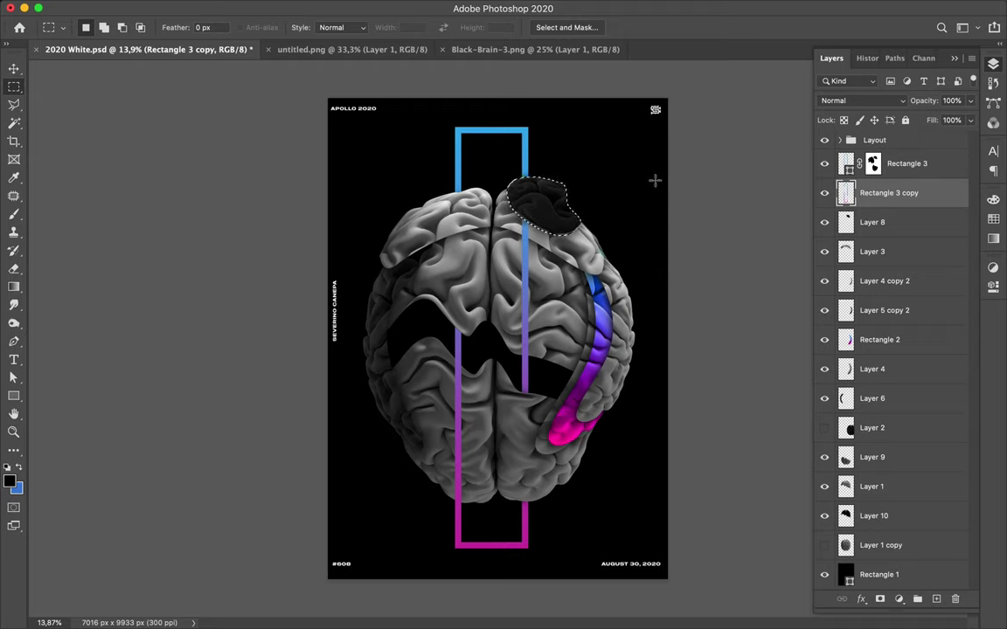
Step: Load Rectangle 3 copy's outline, add Layer 11 beneath it, paint black shading, then deselect
key("ctrl+d")
left_click(846, 194, "ctrl")
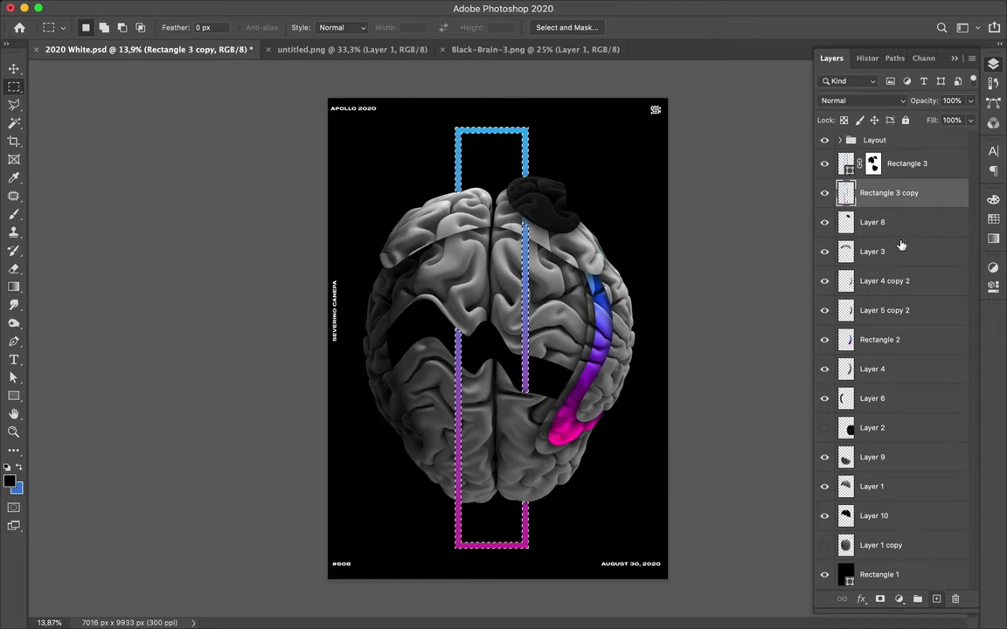
key("ctrl+shift+alt+n")
left_click_drag(870, 197, 889, 237)
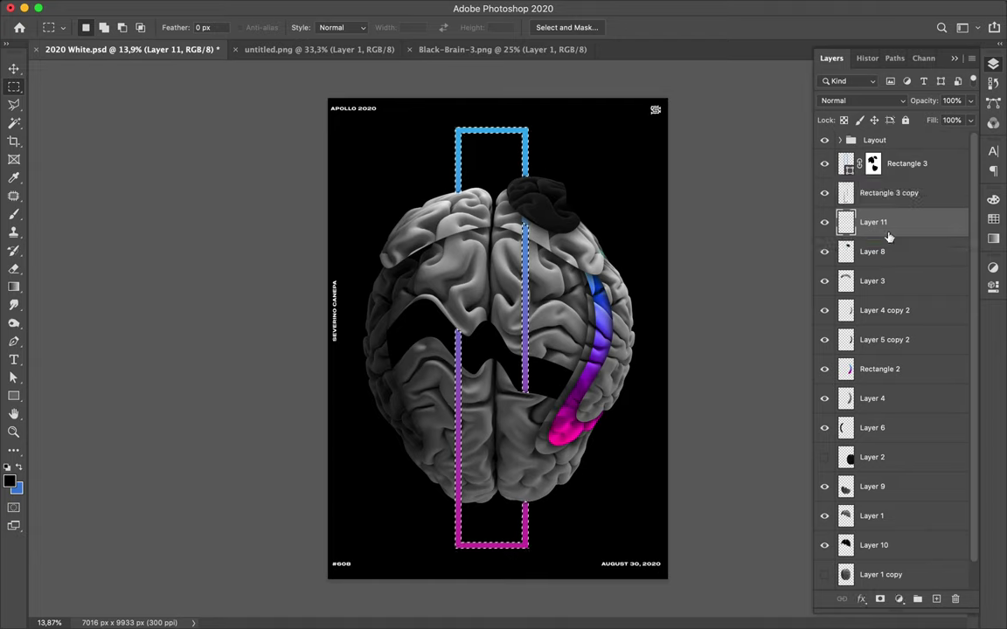
key("b")
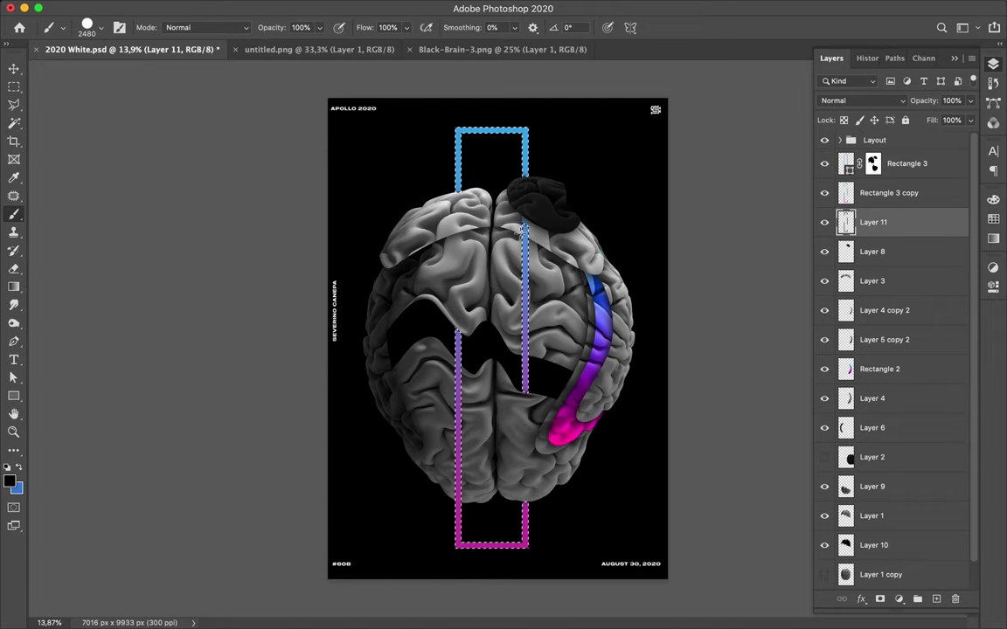
key("m")
key("ctrl+d")
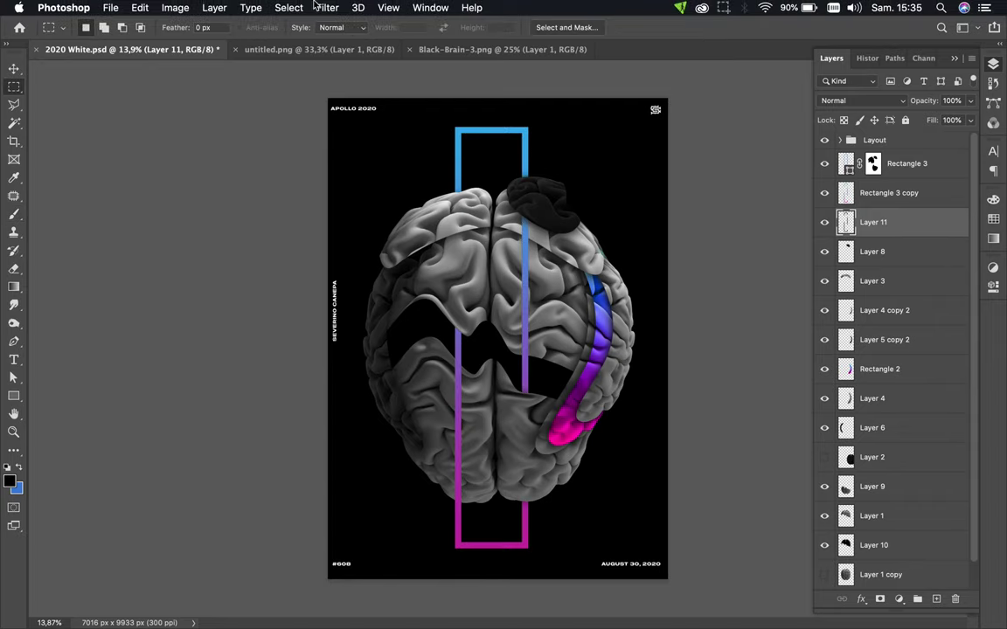
Step: Blur Layer 11's shading with a 60-pixel Gaussian Blur radius
left_click(328, 7)
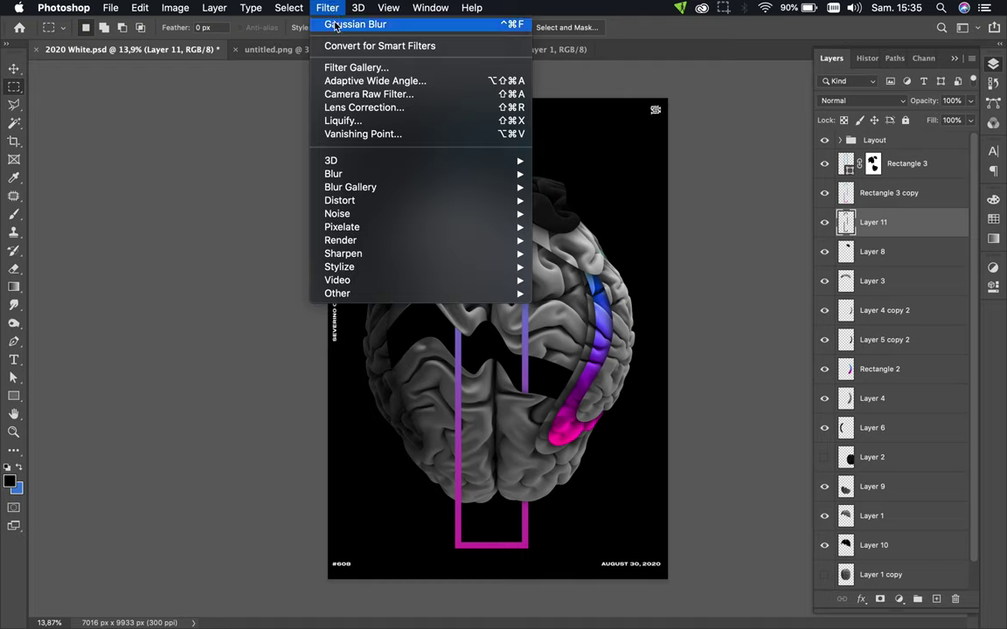
left_click(336, 25)
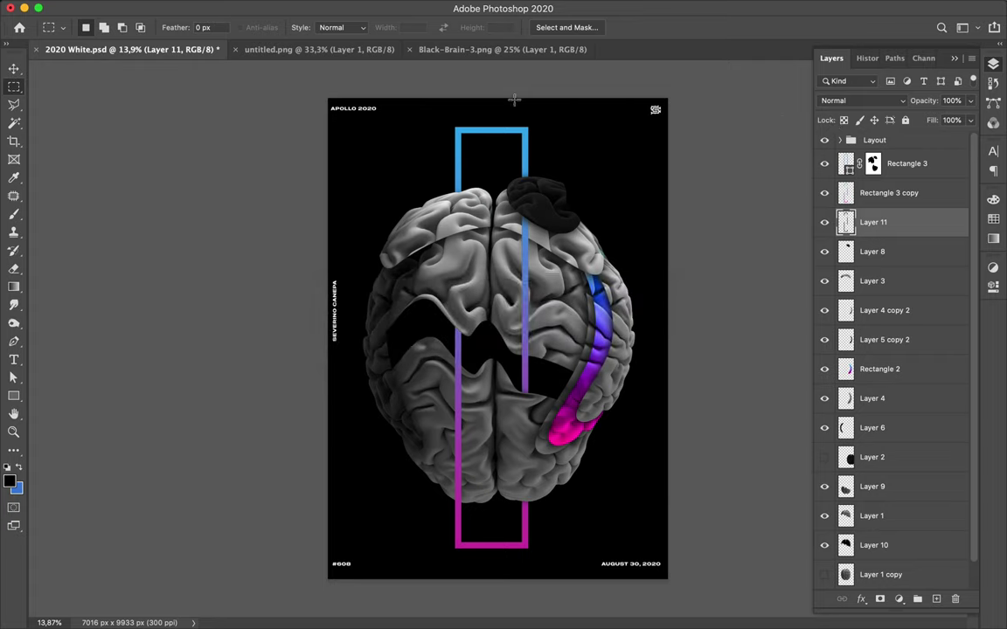
mouse_move(250, 6)
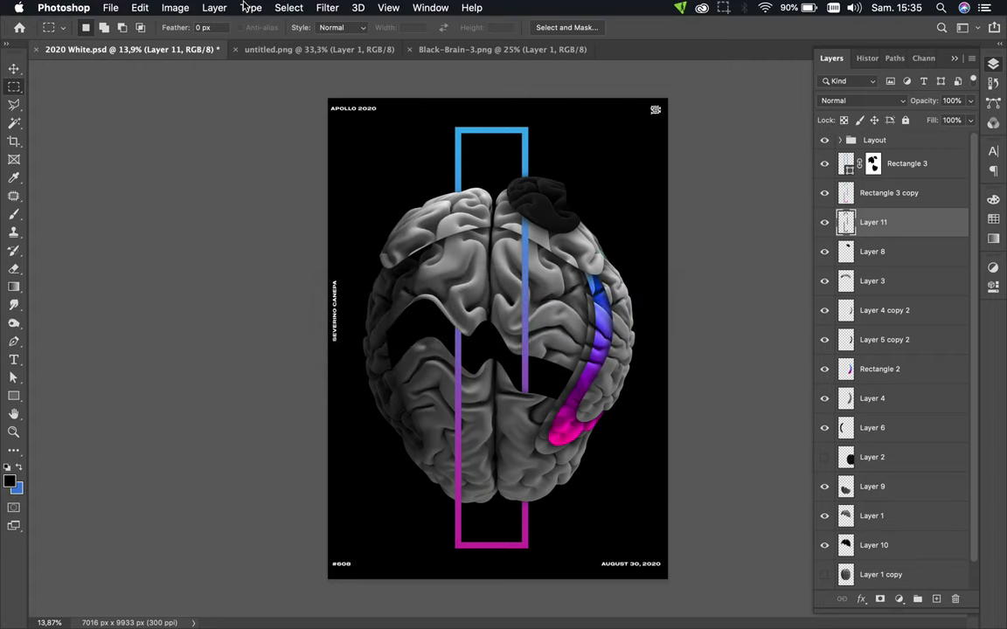
left_click(326, 8)
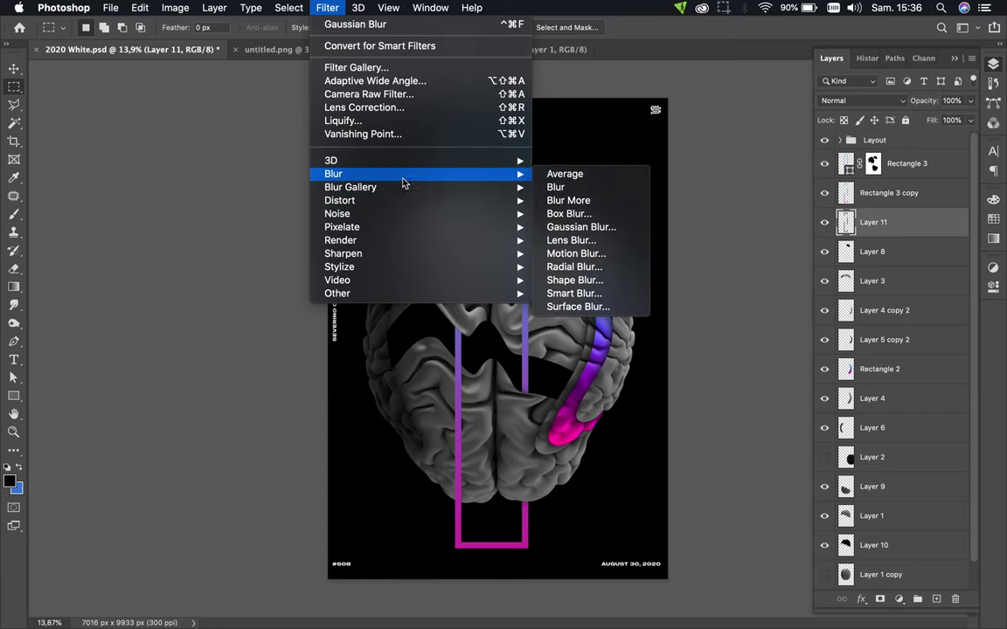
mouse_move(516, 174)
left_click(577, 227)
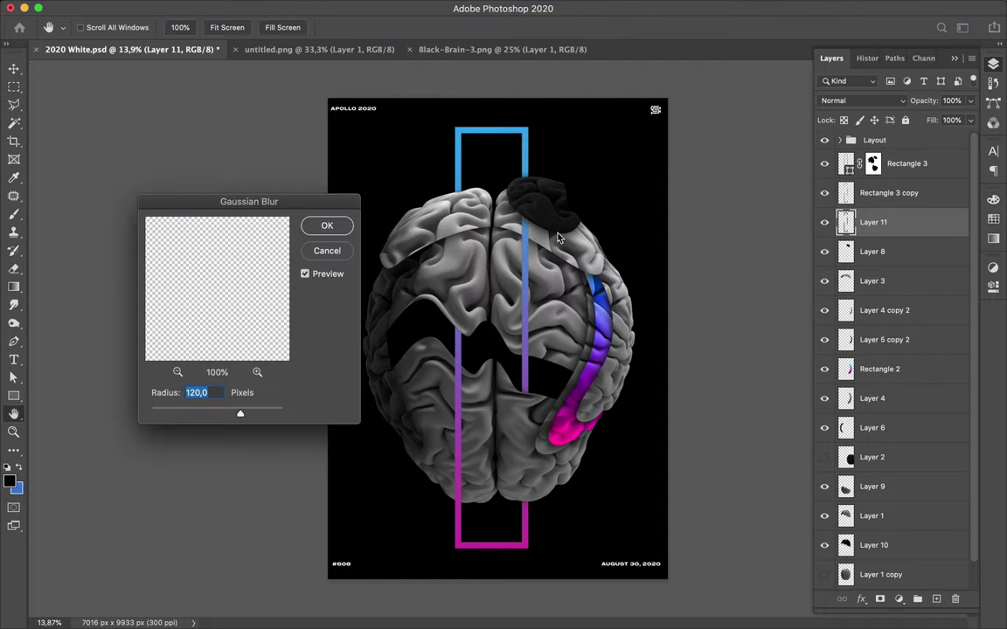
type("100")
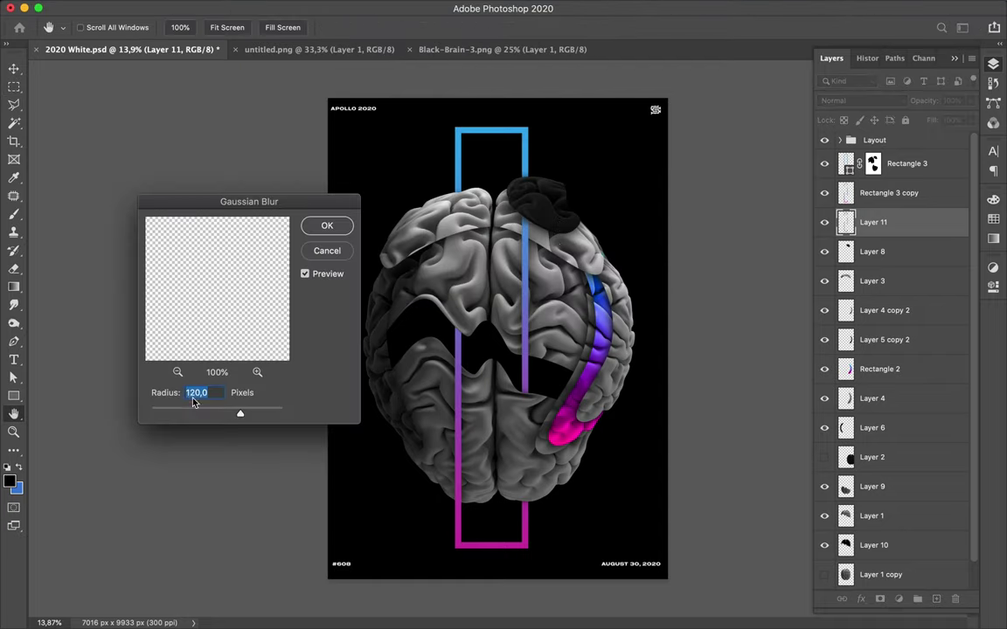
type("60")
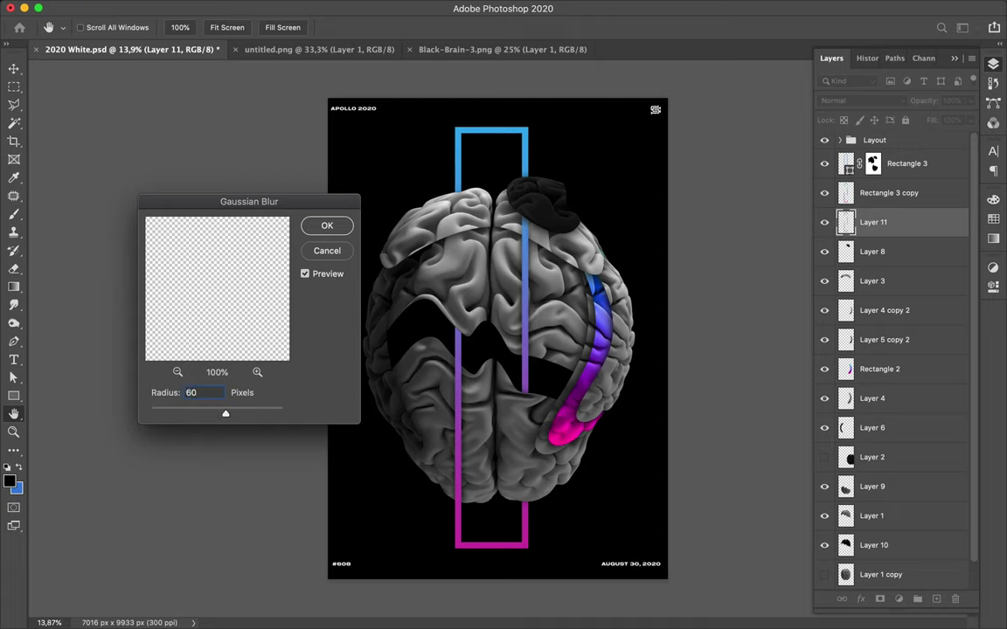
left_click(331, 226)
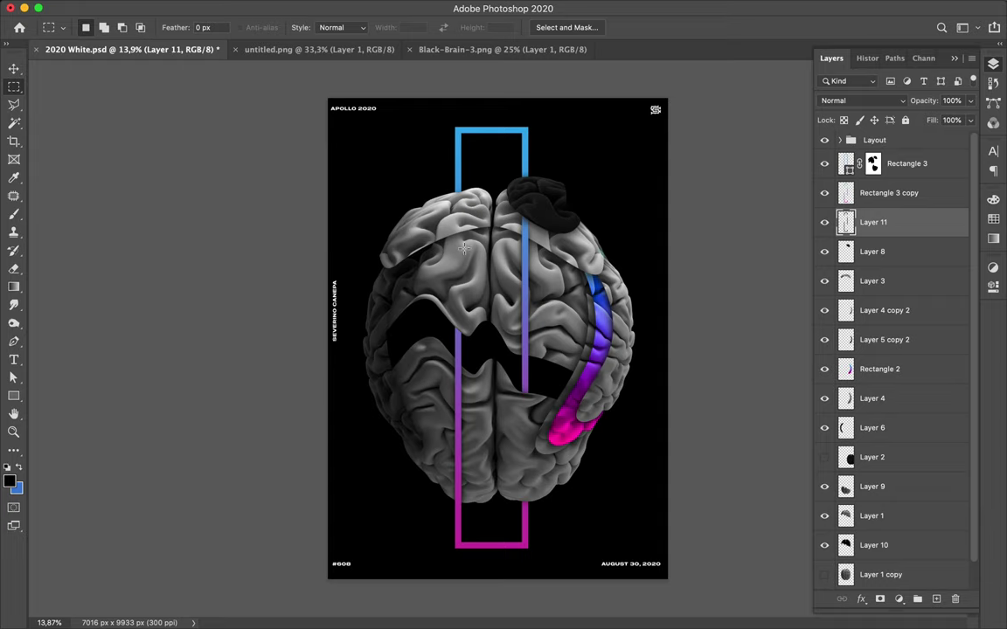
Step: Lower Layer 11's Fill to 70%
scroll(464, 249, "up", 5)
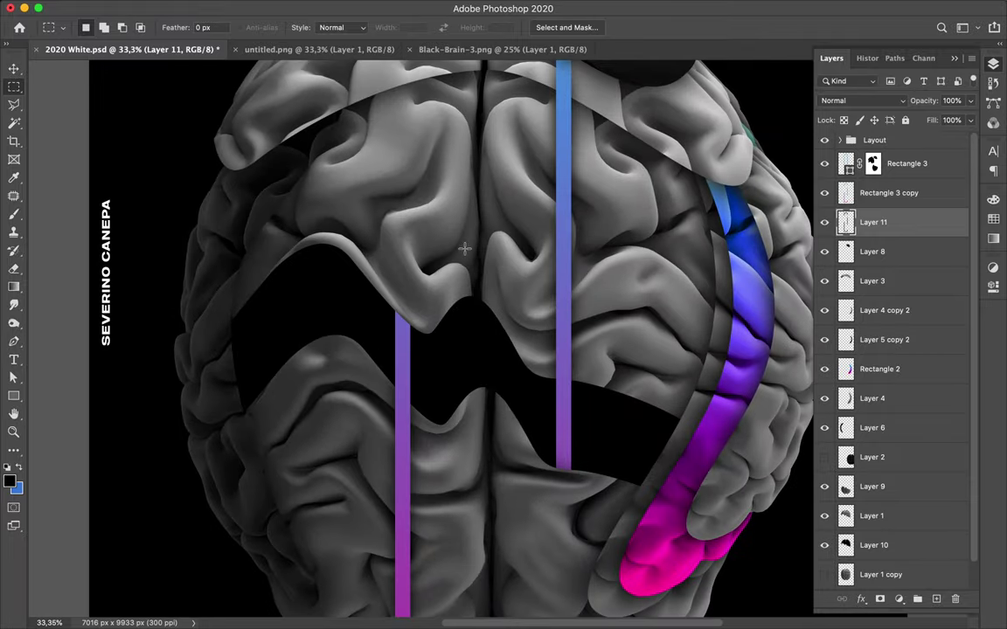
scroll(464, 248, "down", 4)
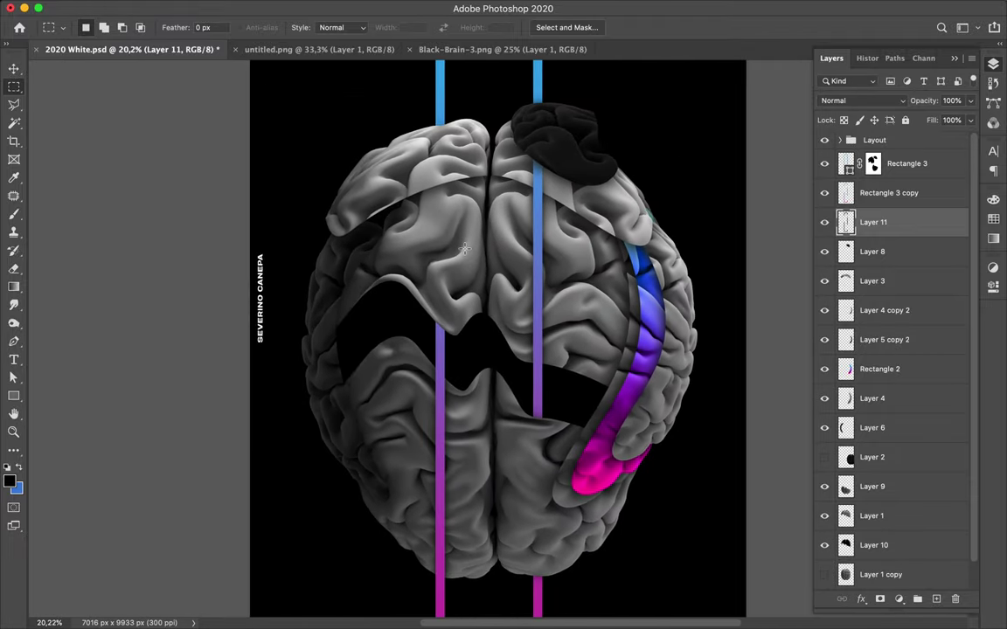
scroll(464, 249, "down", 1)
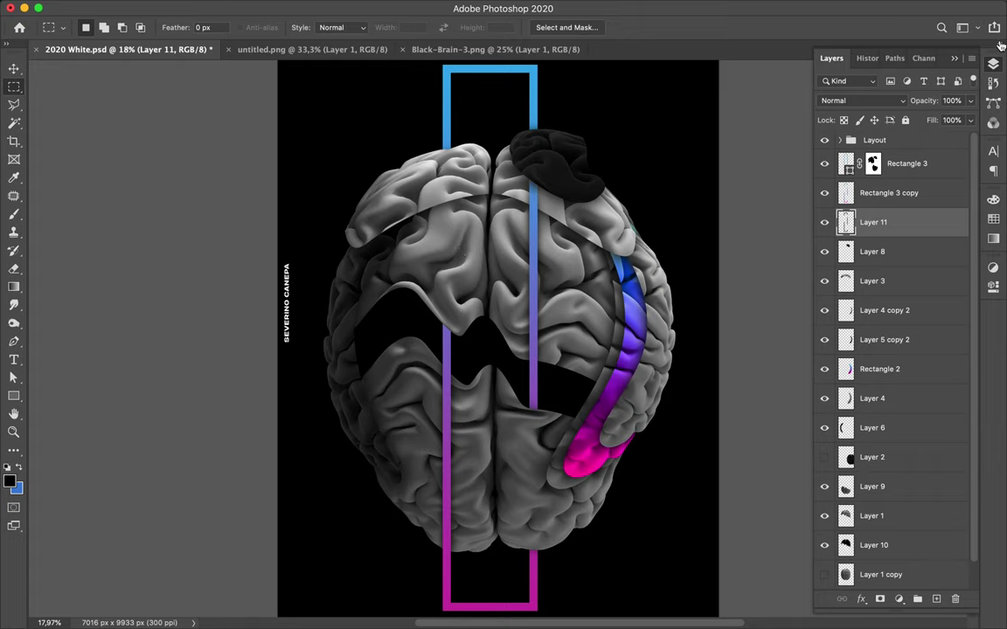
left_click(970, 120)
left_click_drag(962, 140, 952, 141)
left_click_drag(952, 141, 952, 141)
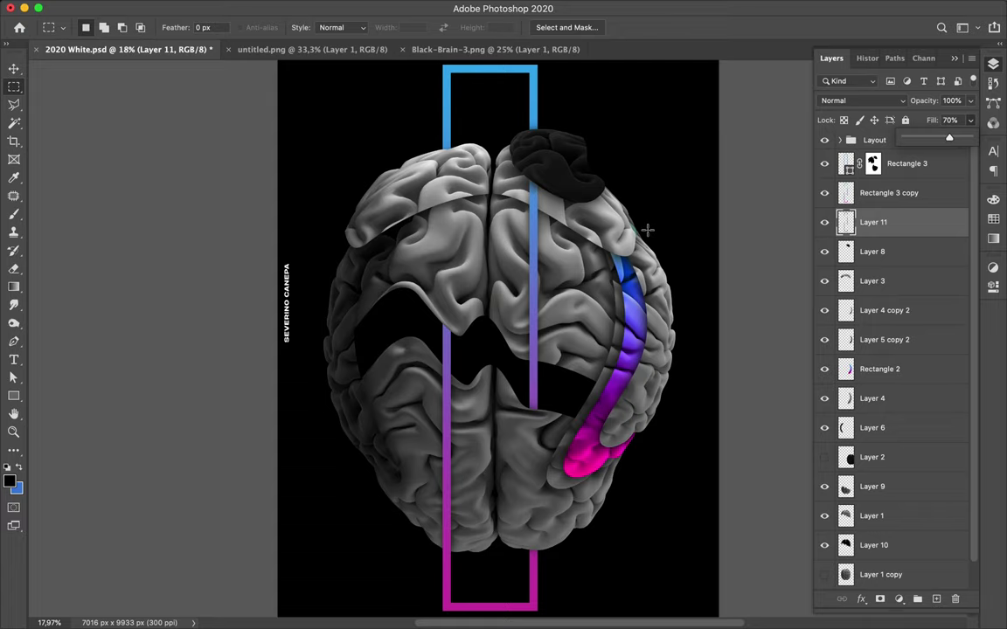
Step: Fit the whole poster in the window and make Layer 8, the black patch, active
key("super+minus")
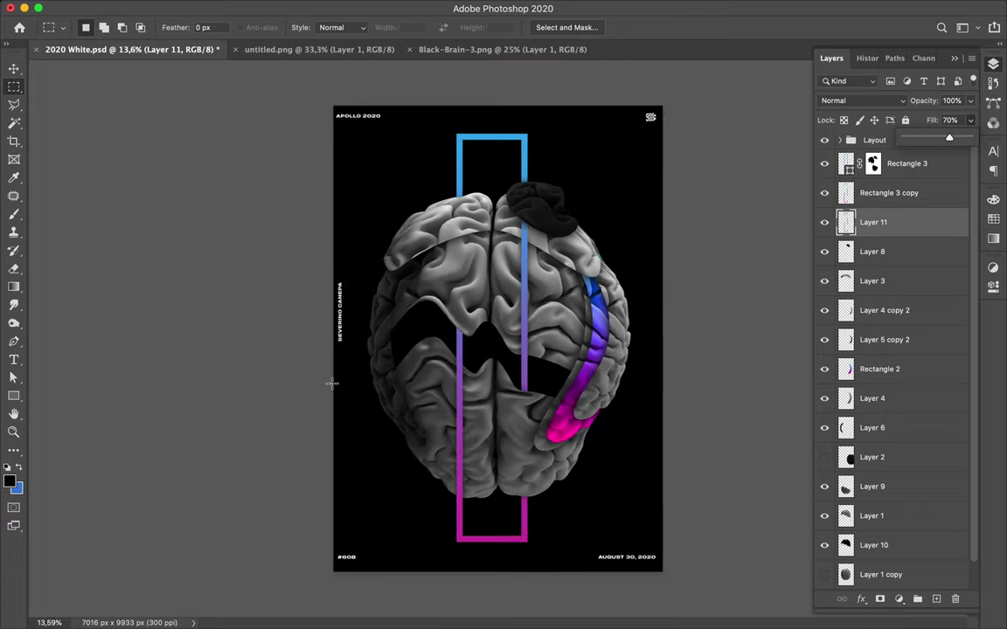
scroll(332, 383, "up", 3)
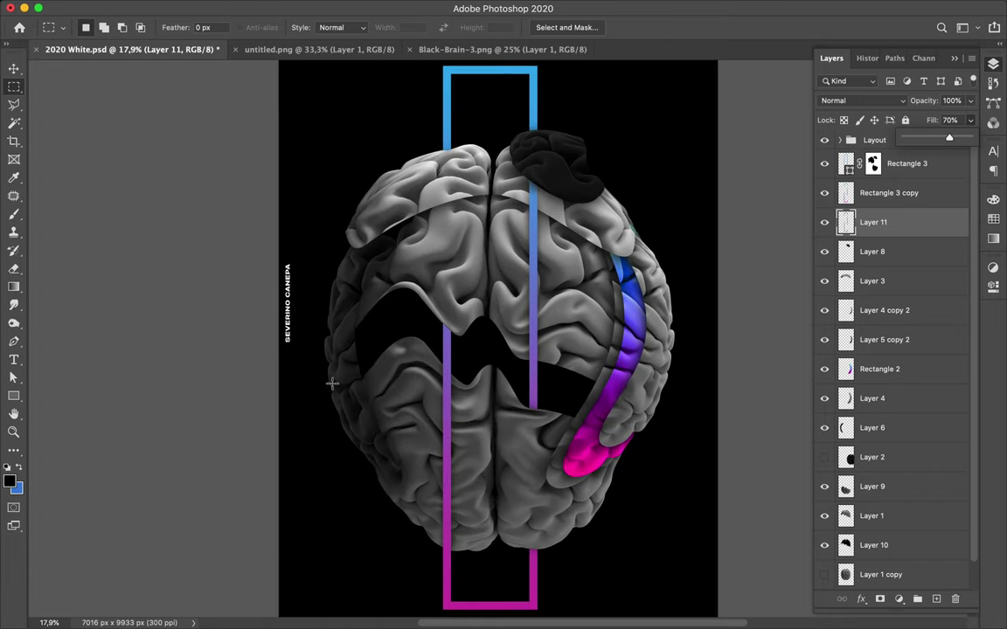
scroll(332, 383, "down", 2)
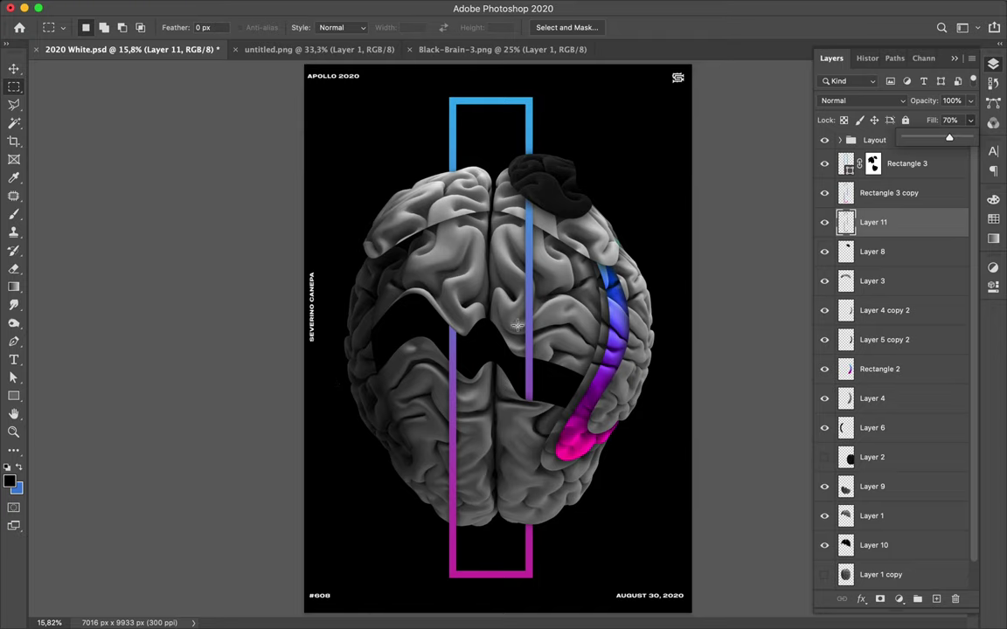
key("v")
left_click(564, 179)
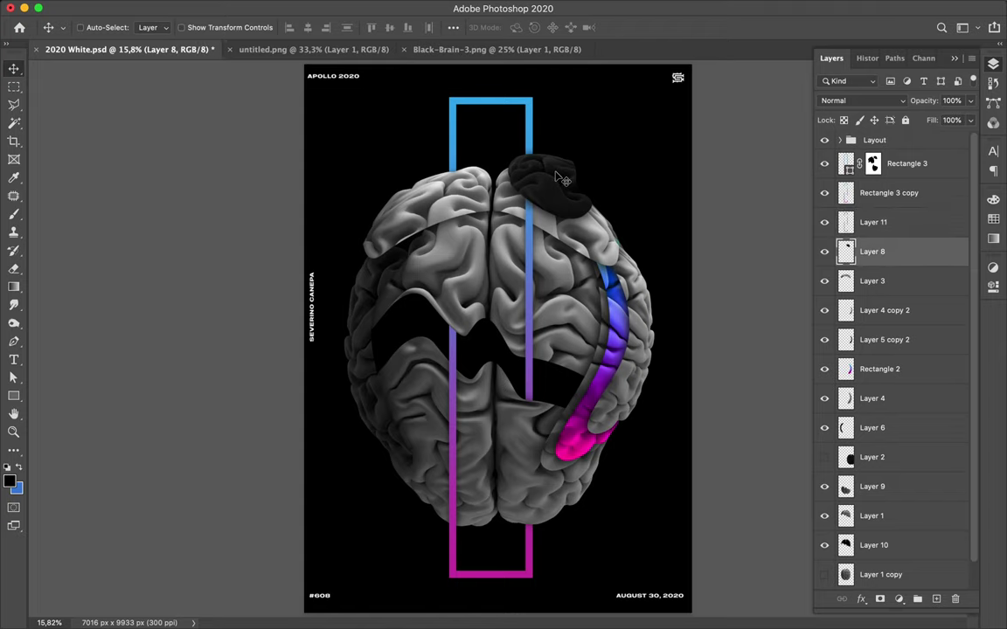
Step: Pen-trace the dark patch's top and make it a selection with 0,5 px feather
key("p")
left_click(556, 171)
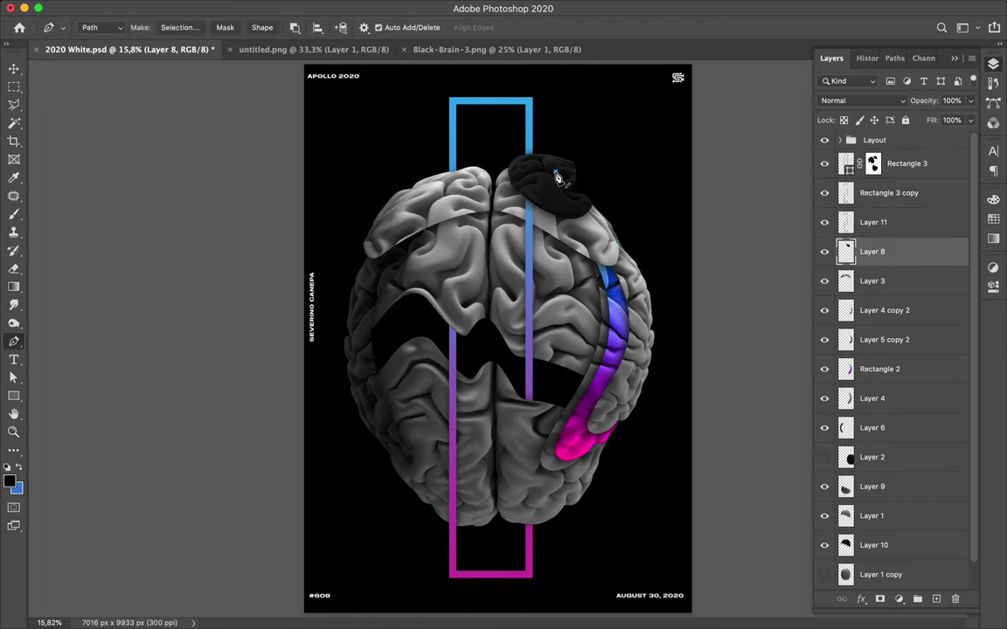
left_click(544, 162)
left_click(534, 164)
left_click(525, 179)
left_click(532, 186)
left_click(542, 187)
left_click(560, 183)
left_click(554, 173)
left_click(192, 27)
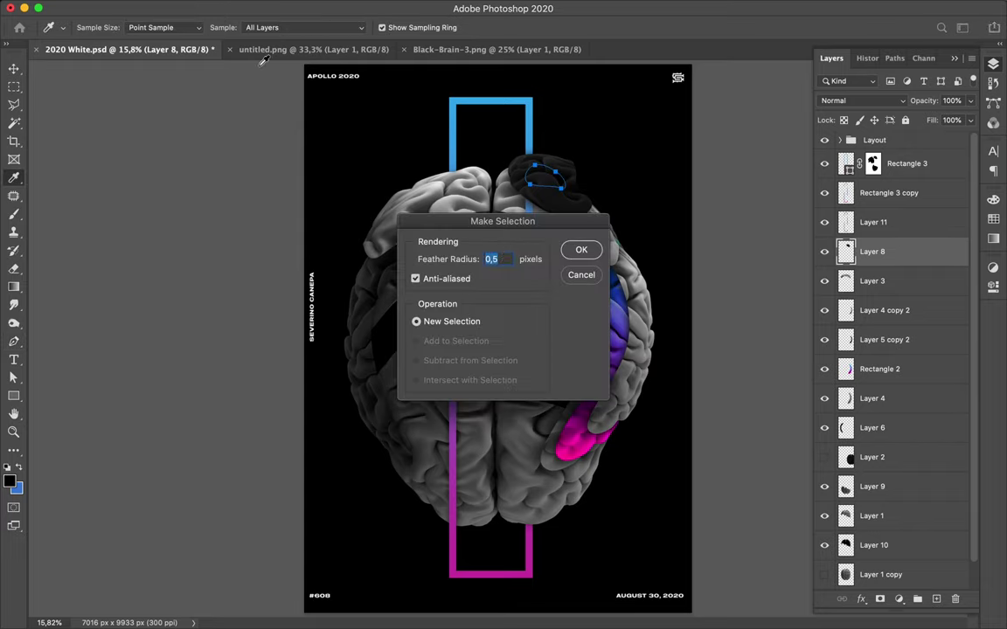
left_click(581, 251)
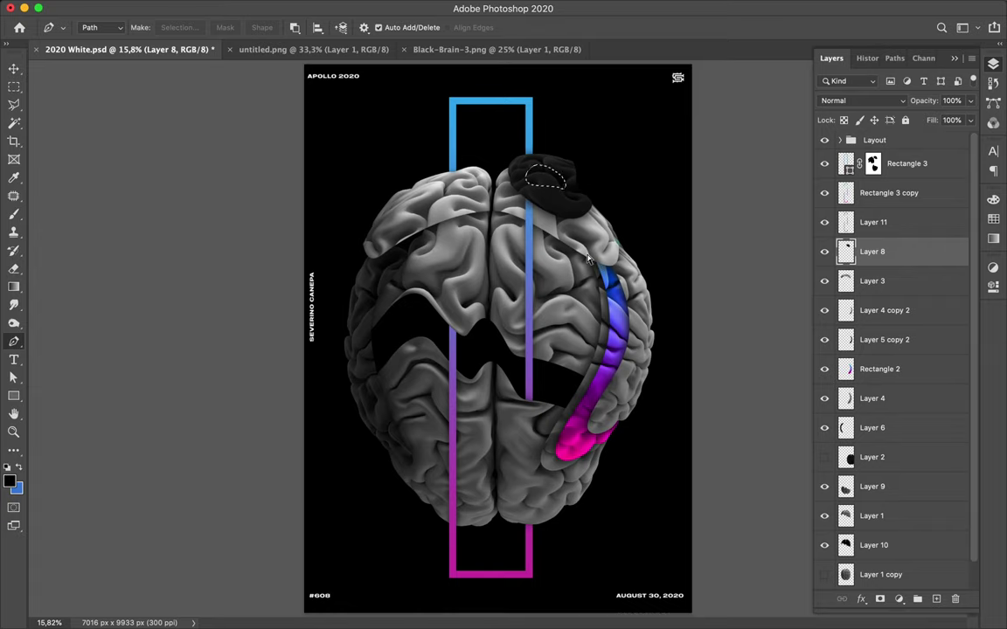
Step: Copy the piece to Layer 12, position it above Rectangle 3, and merge it down
key("ctrl+j")
key("v")
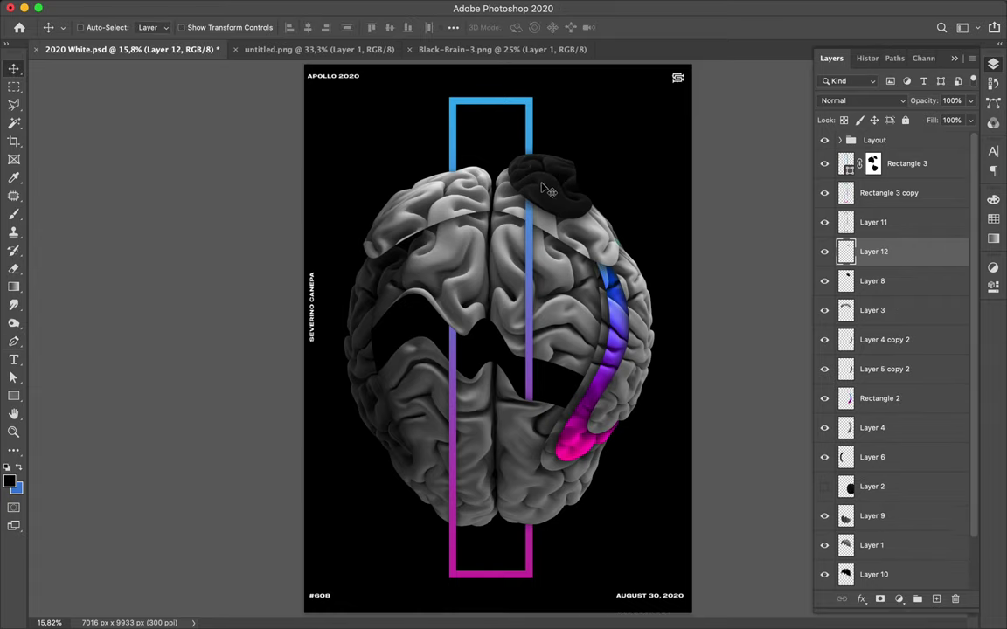
left_click_drag(541, 185, 534, 158)
left_click_drag(906, 251, 904, 163)
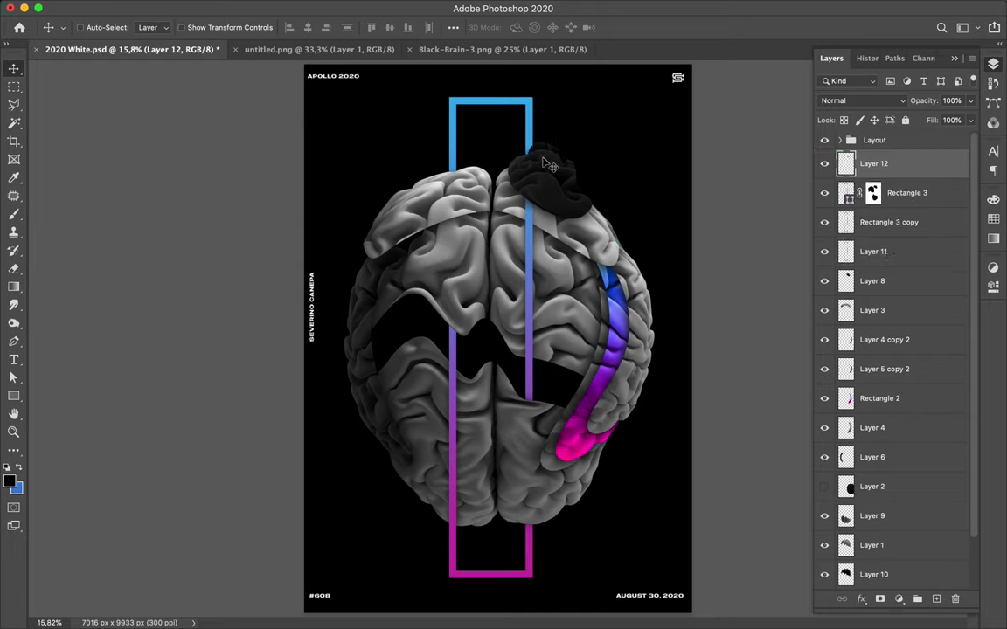
left_click_drag(533, 170, 560, 168)
mouse_move(560, 170)
left_mouse_down()
mouse_move(568, 172)
mouse_move(564, 160)
left_mouse_up()
key("ctrl+e")
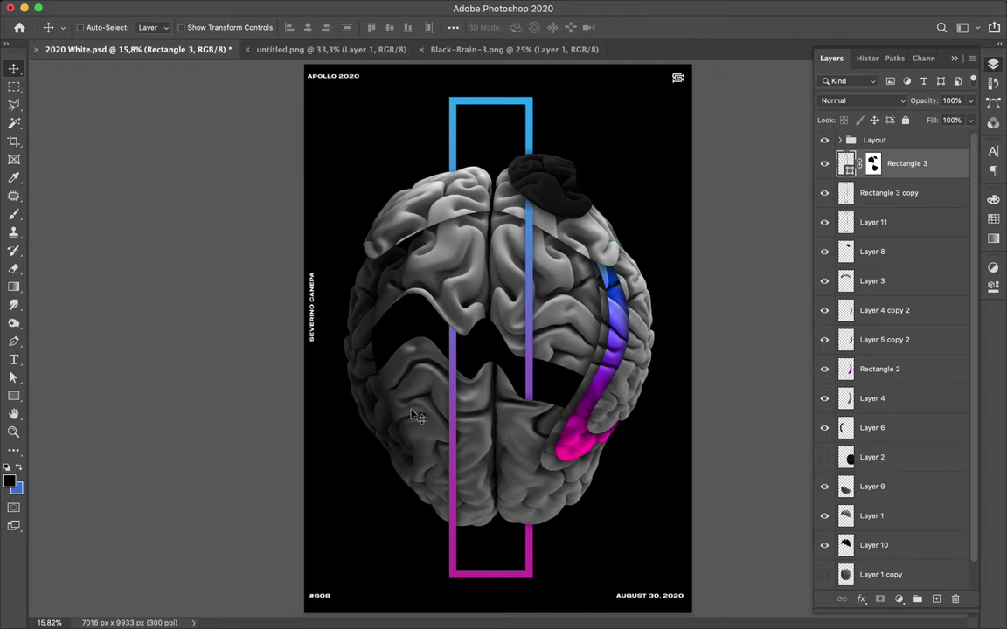
Step: Draw a tall narrow rectangle over the left brain with no stroke and a blue-to-magenta gradient fill
key("u")
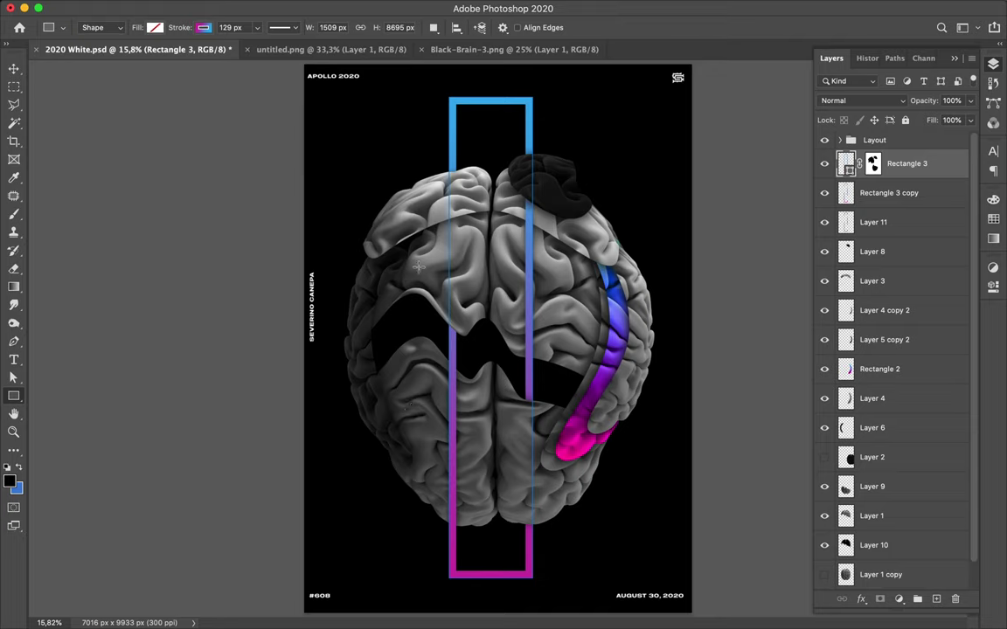
left_click_drag(419, 266, 452, 448)
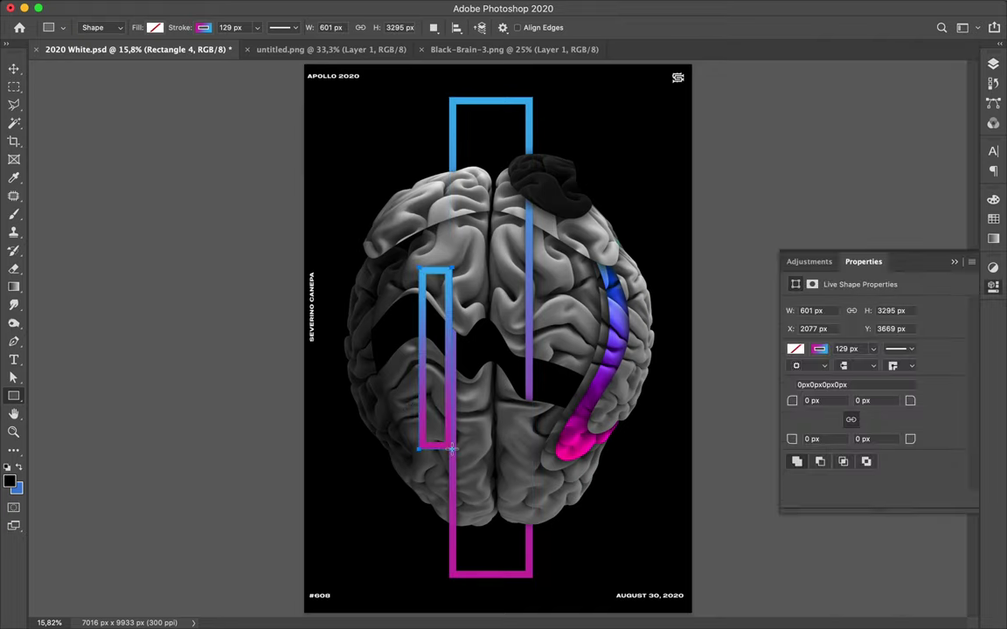
left_click(201, 29)
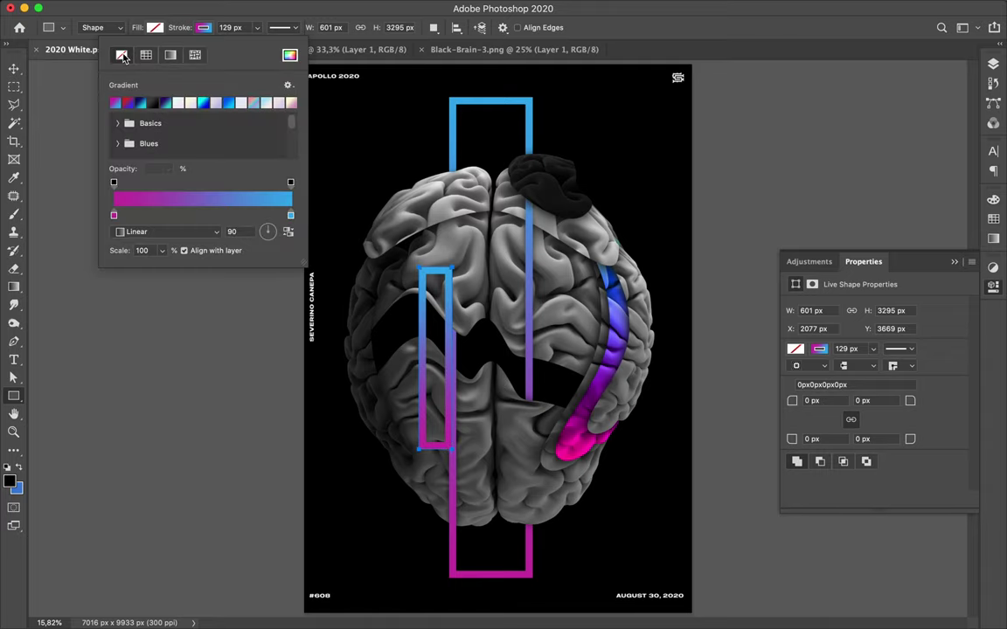
left_click(118, 50)
left_click(154, 29)
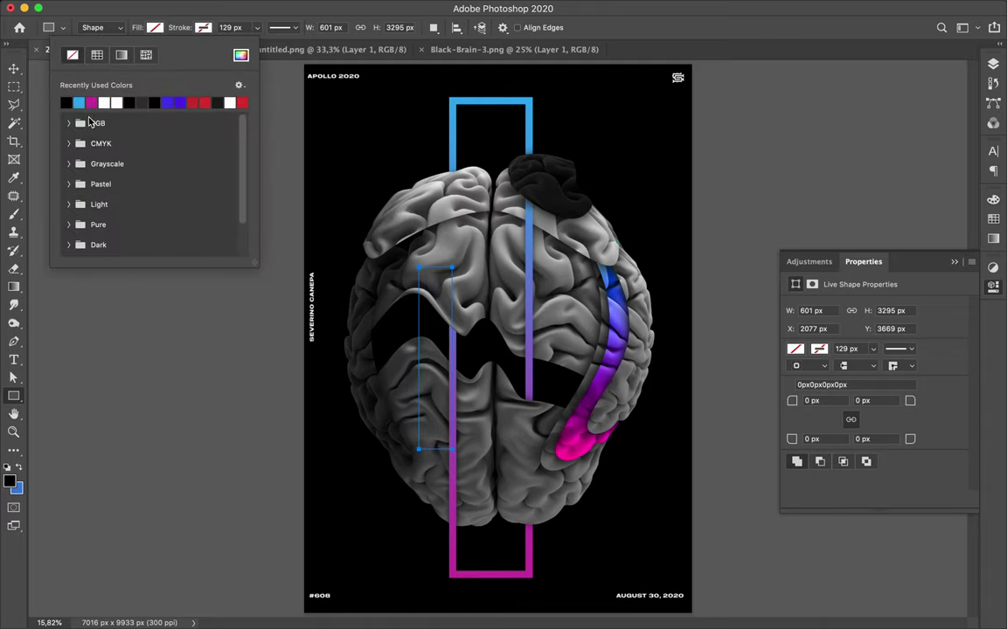
left_click(121, 54)
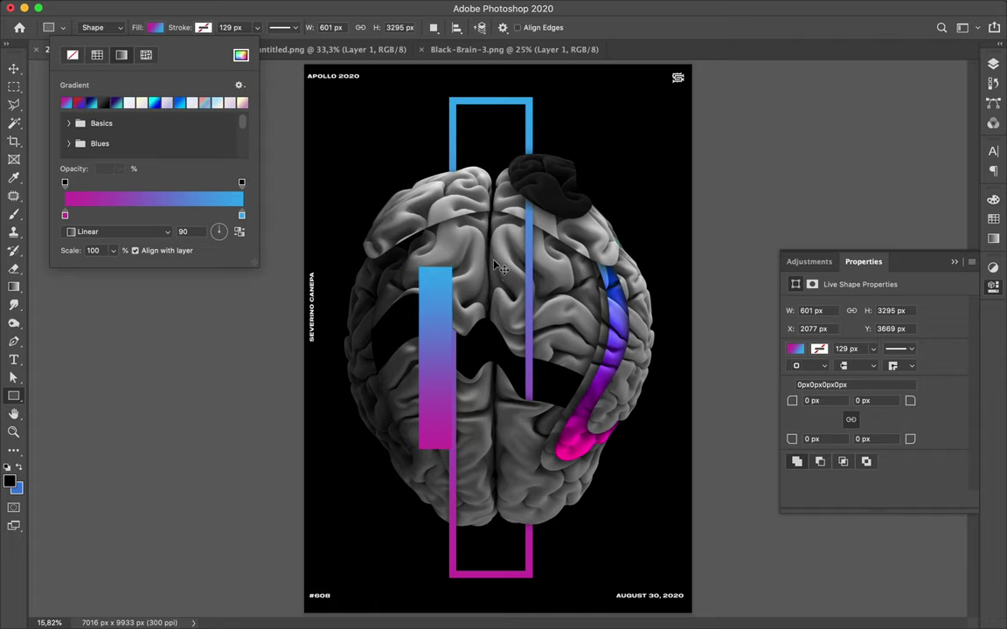
Step: Tilt the gradient bar about 15° and move it up onto the upper brain
key("v")
key("super+t")
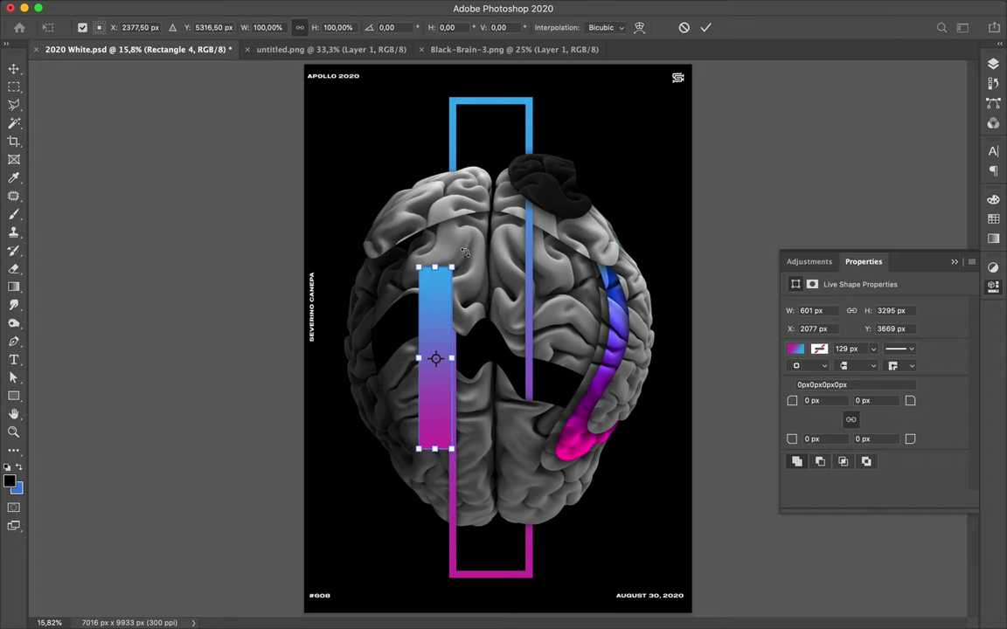
left_click_drag(464, 251, 411, 202)
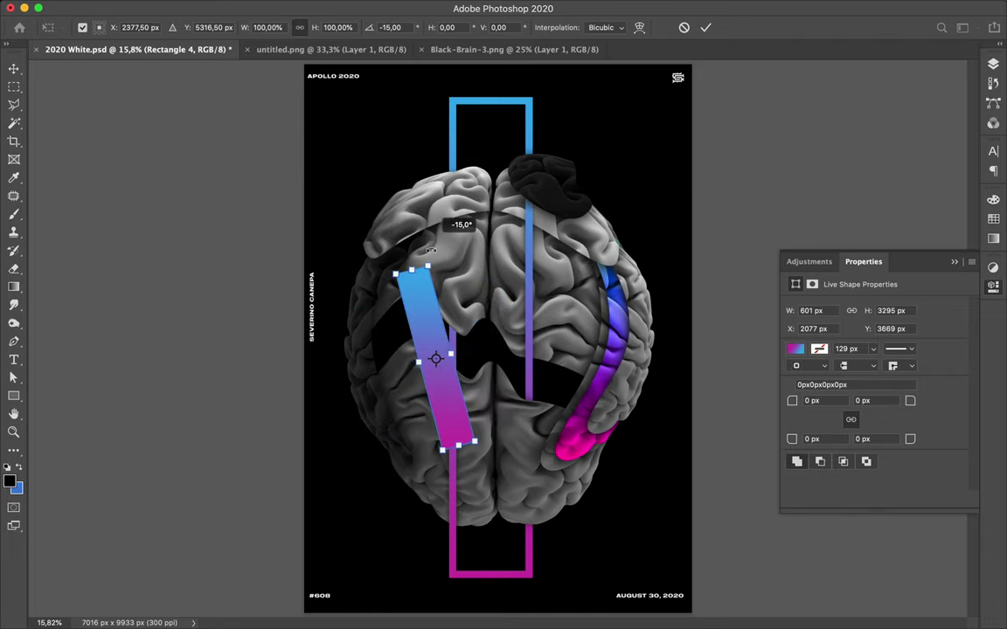
double_click(423, 310)
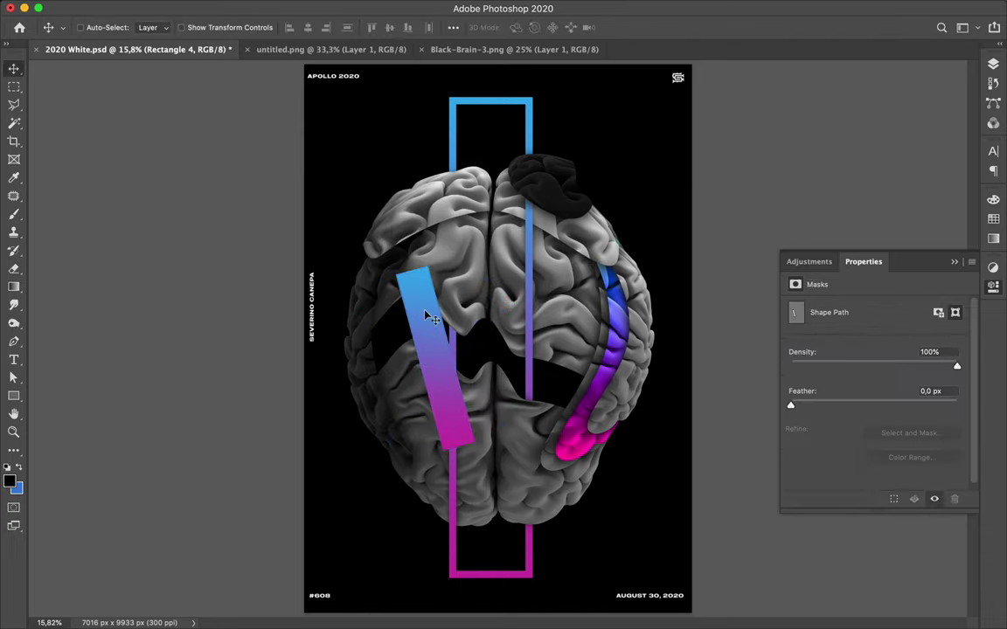
left_click_drag(427, 313, 465, 265)
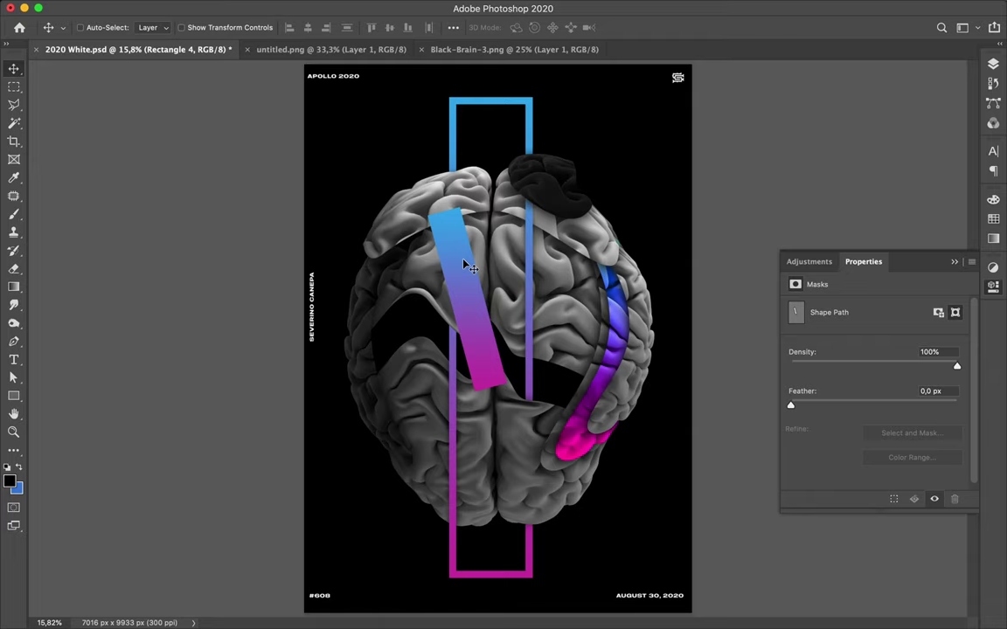
Step: Add a layer mask to the gradient bar and paint it out where it overlaps Layer 9's lower brain piece
left_click(993, 64)
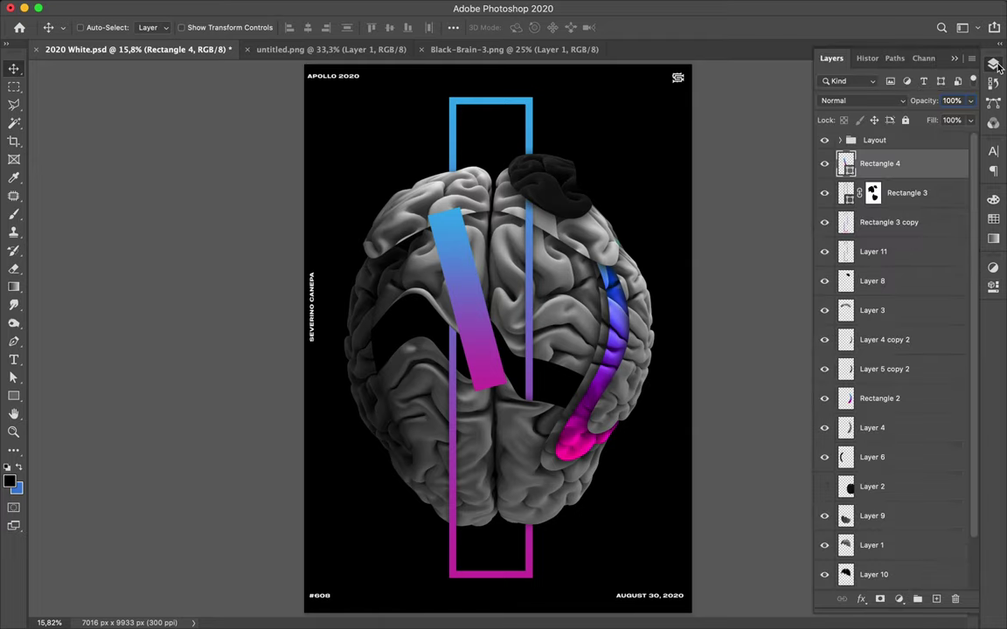
scroll(876, 331, "down", 1)
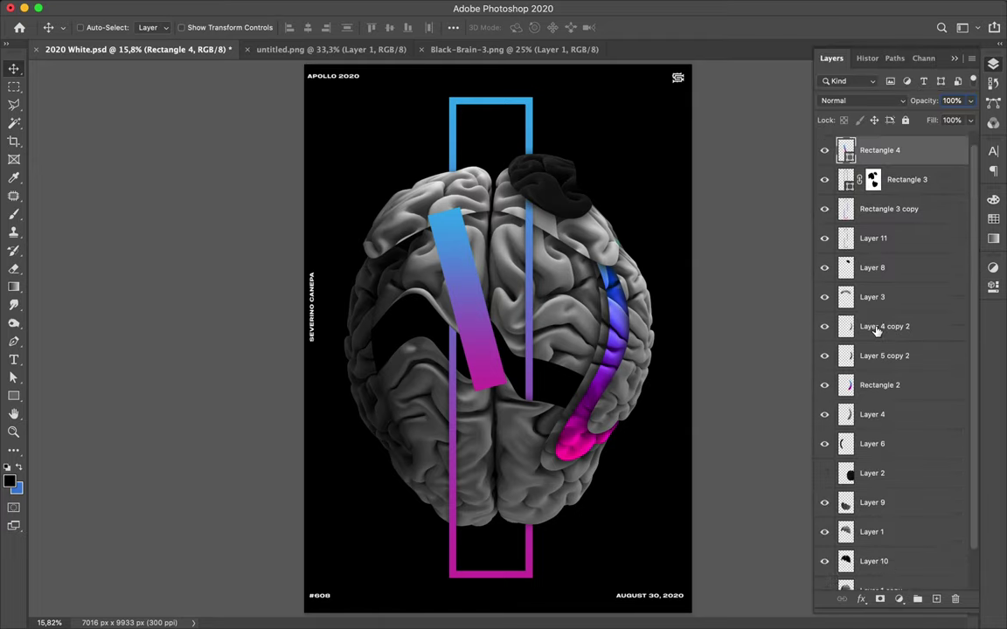
left_click(521, 463, "ctrl")
left_click(932, 158)
left_click(881, 600)
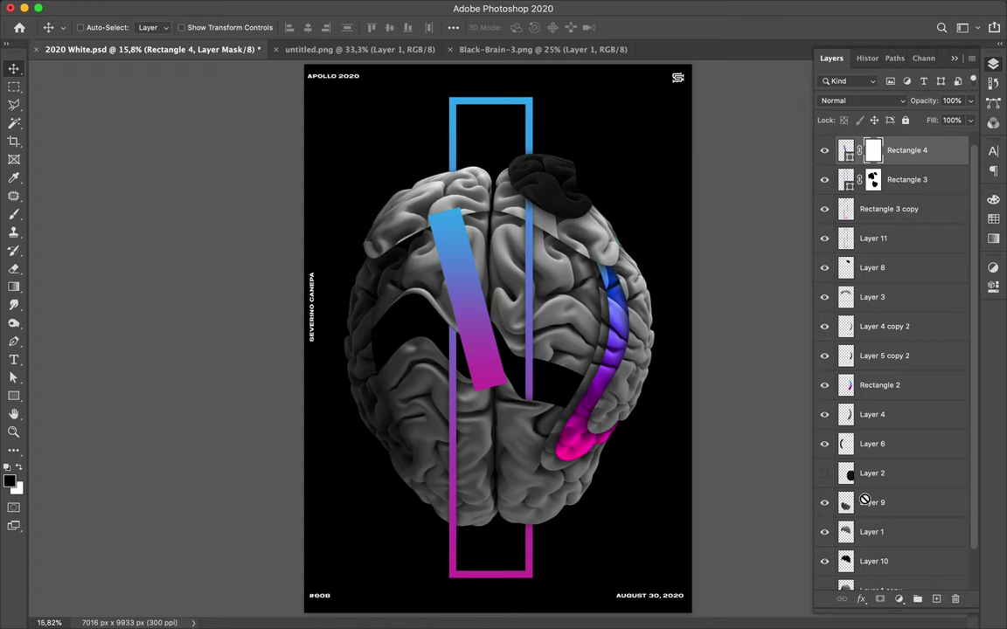
left_click(520, 441)
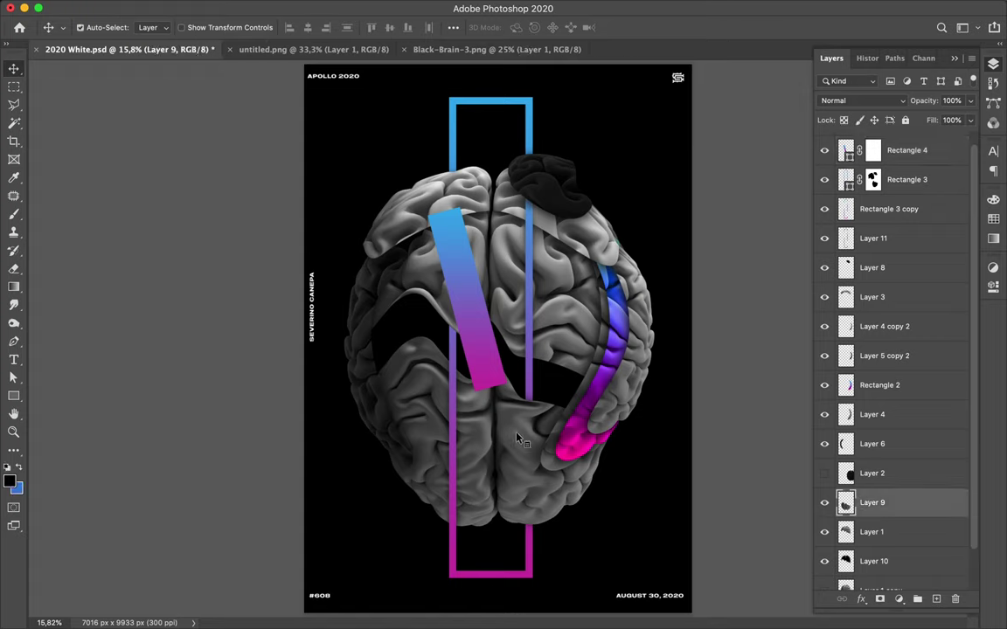
left_click(846, 503, "super")
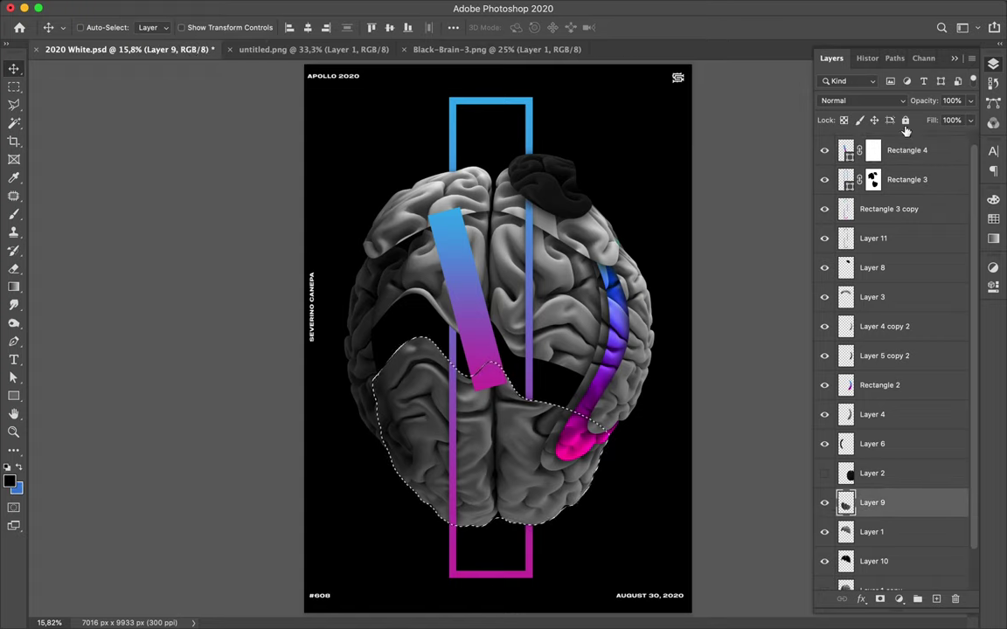
left_click(874, 150)
key("b")
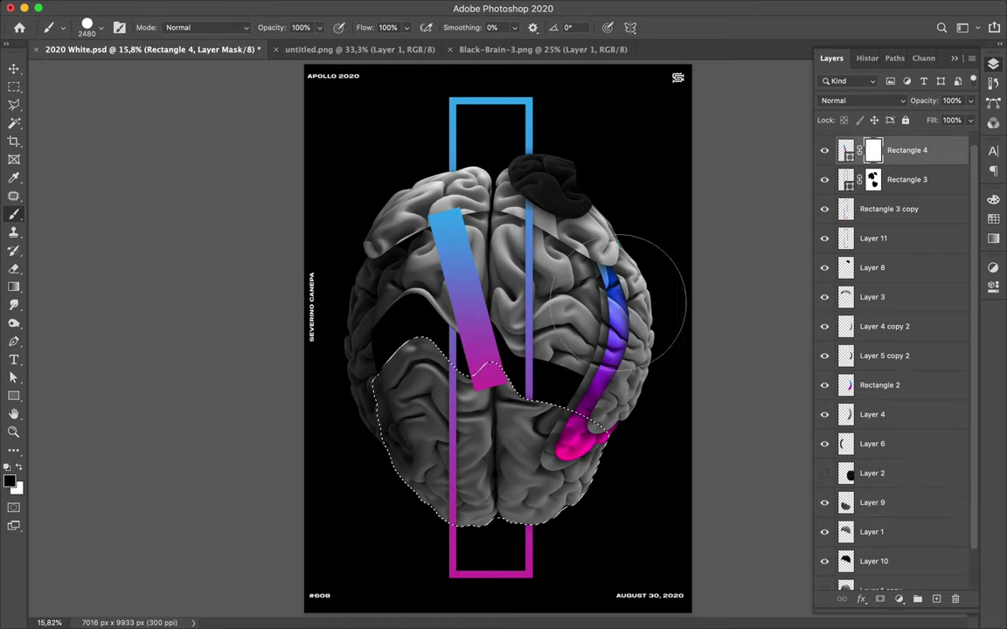
mouse_move(530, 345)
left_mouse_down()
mouse_move(402, 359)
mouse_move(497, 396)
left_mouse_up()
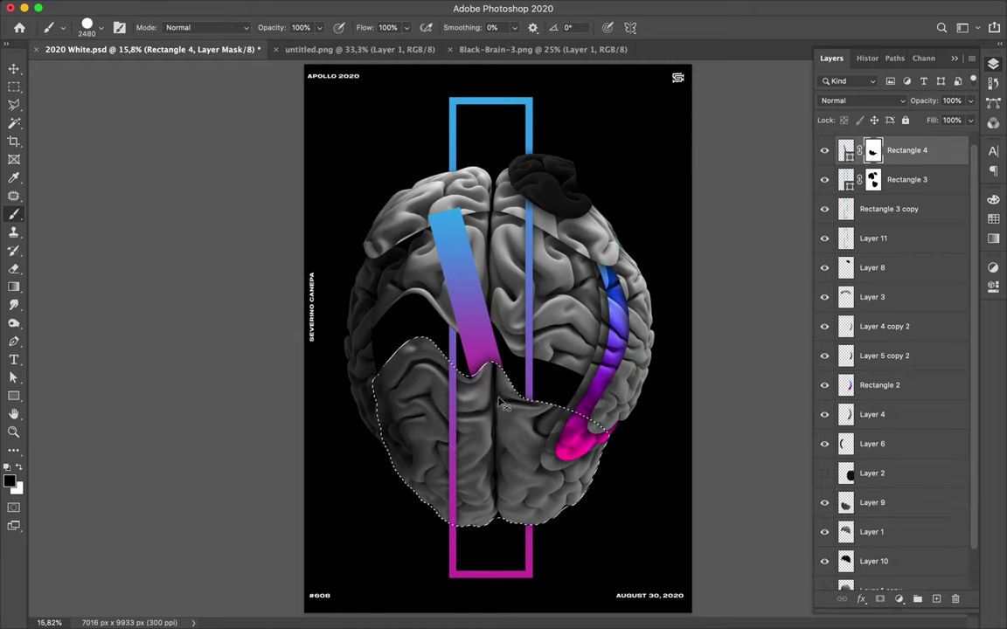
key("v")
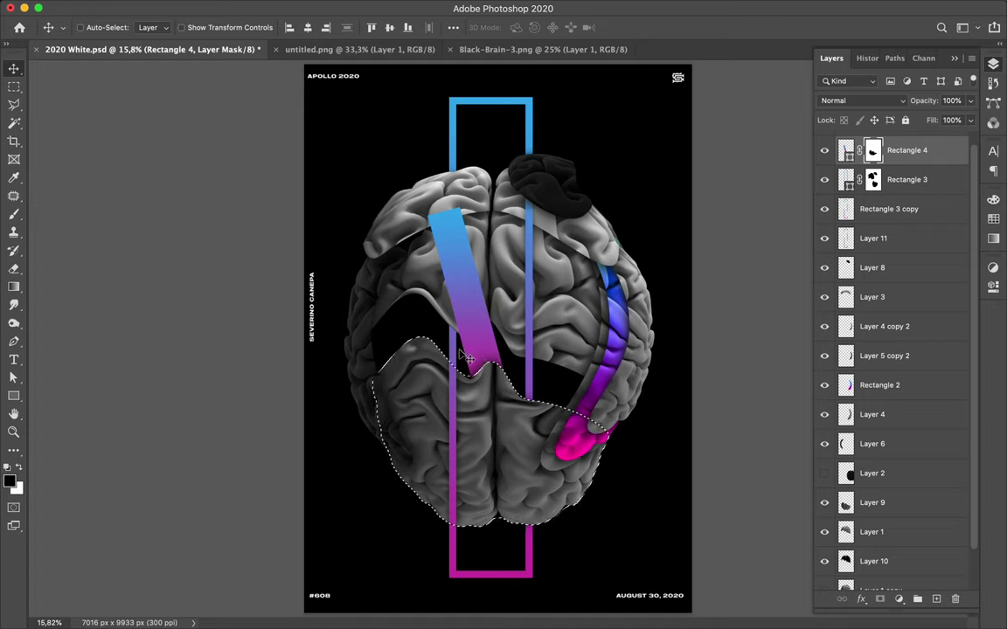
Step: Mask the bar behind Layer 3's upper brain band, then duplicate the masked bar layer
left_click(435, 210, "super")
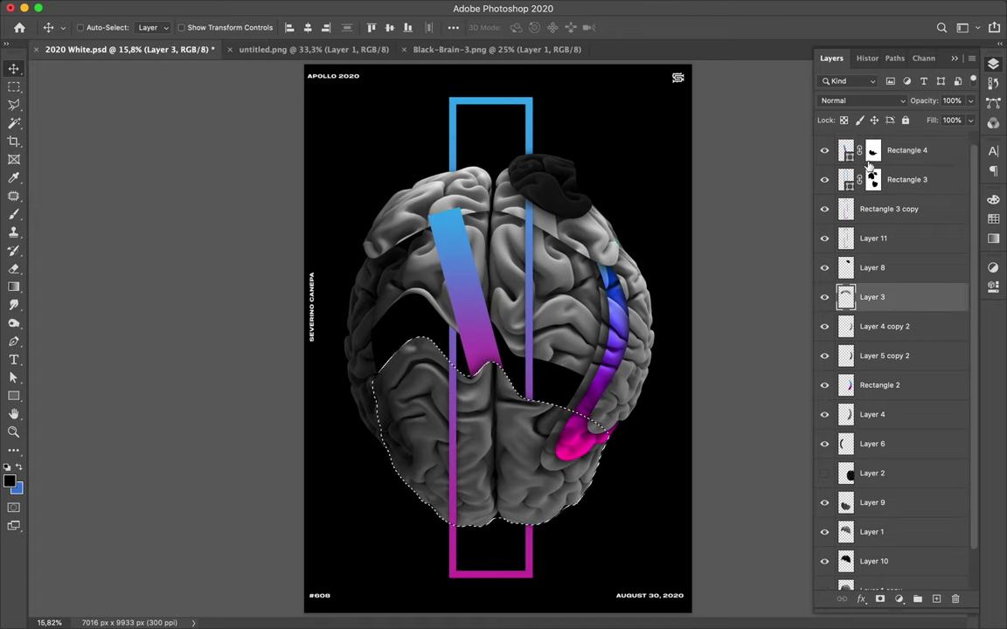
key("super")
key("super+d")
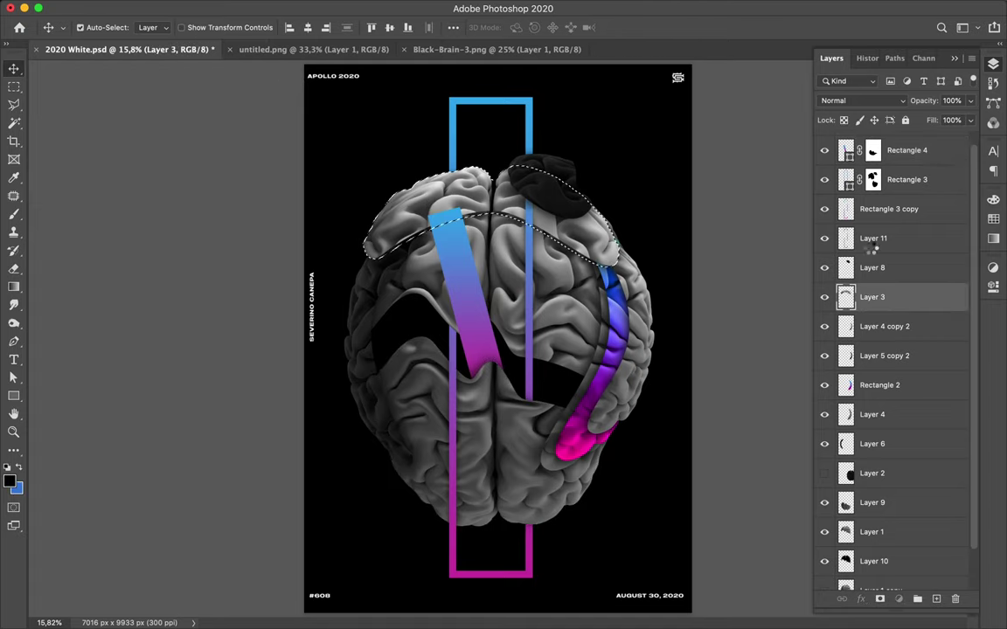
left_click(874, 155, "super")
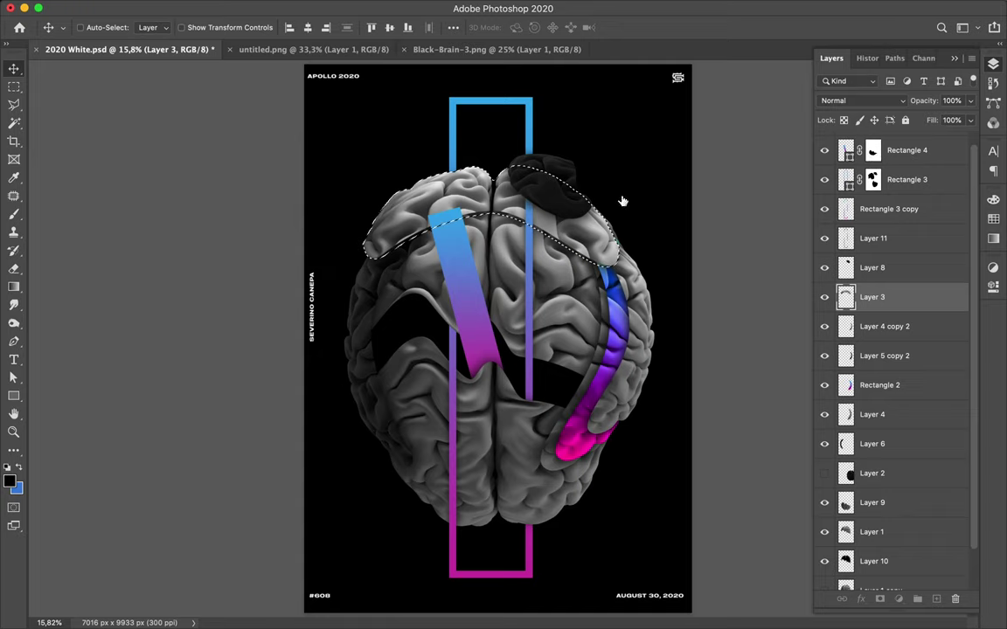
key("b")
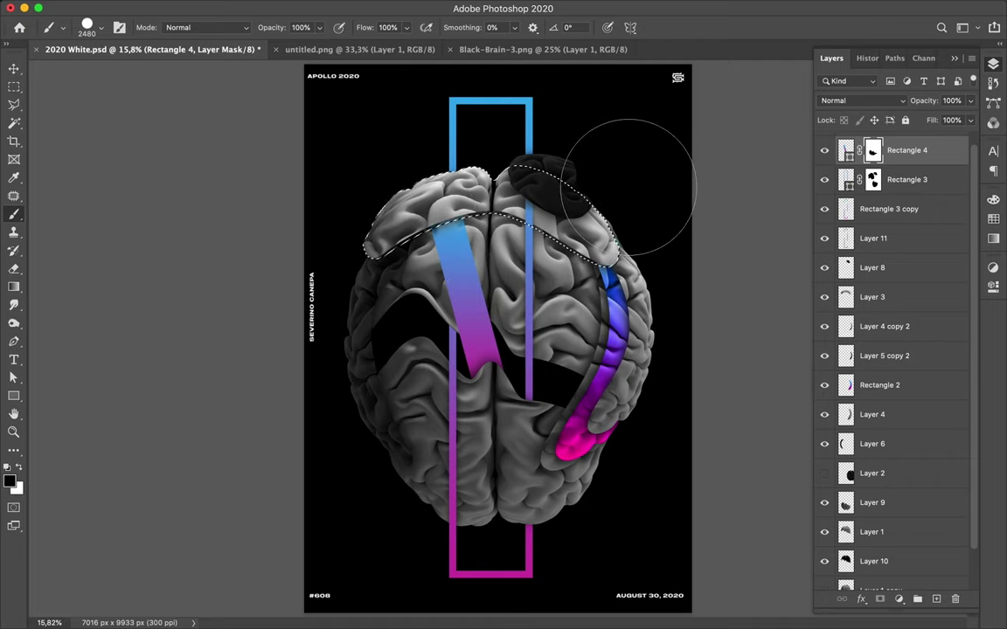
key("m")
left_click(469, 237)
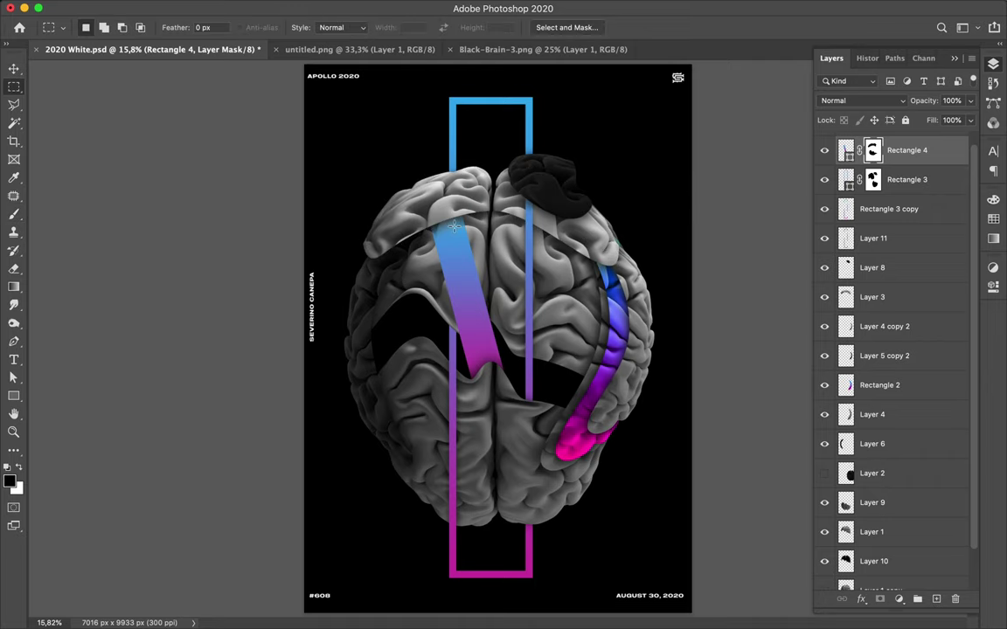
key("v")
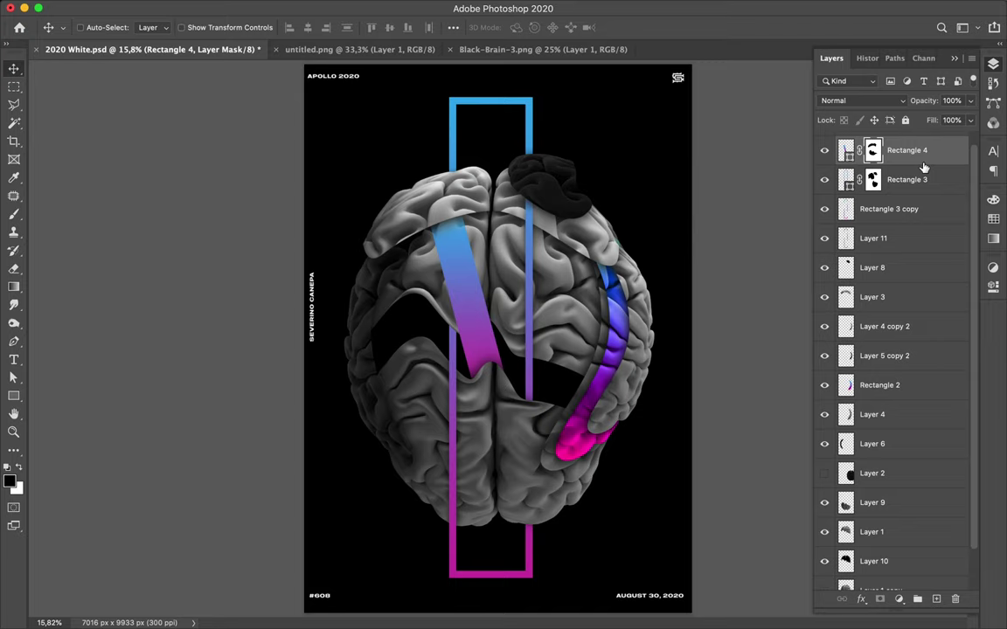
left_click_drag(915, 158, 897, 252)
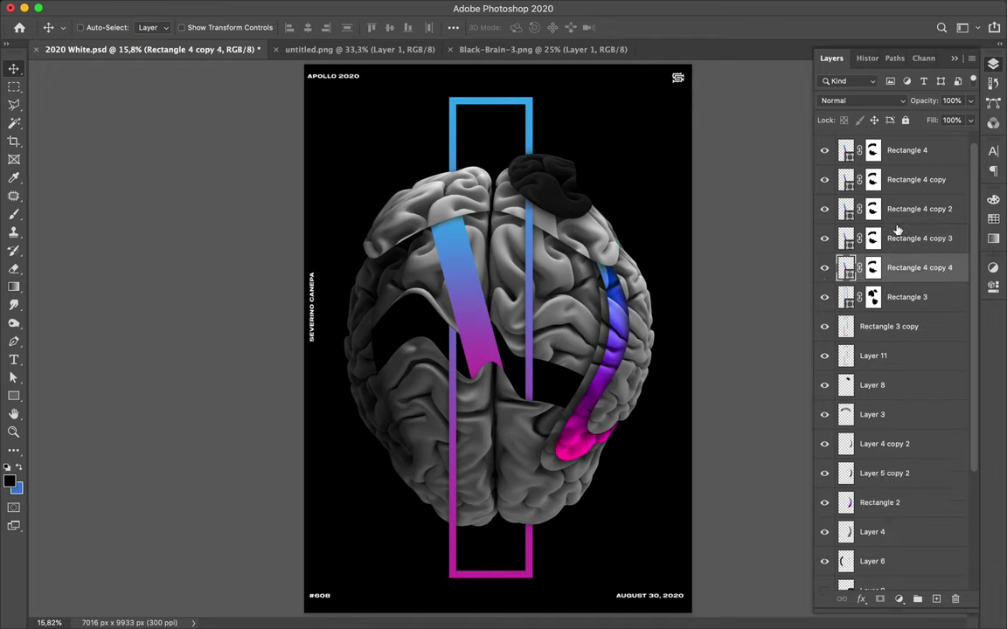
Step: Duplicate Rectangle 4 copy 2 through copy 4 and select the Rectangle 4 layer
left_click(903, 213, "shift")
left_click_drag(902, 213, 900, 187)
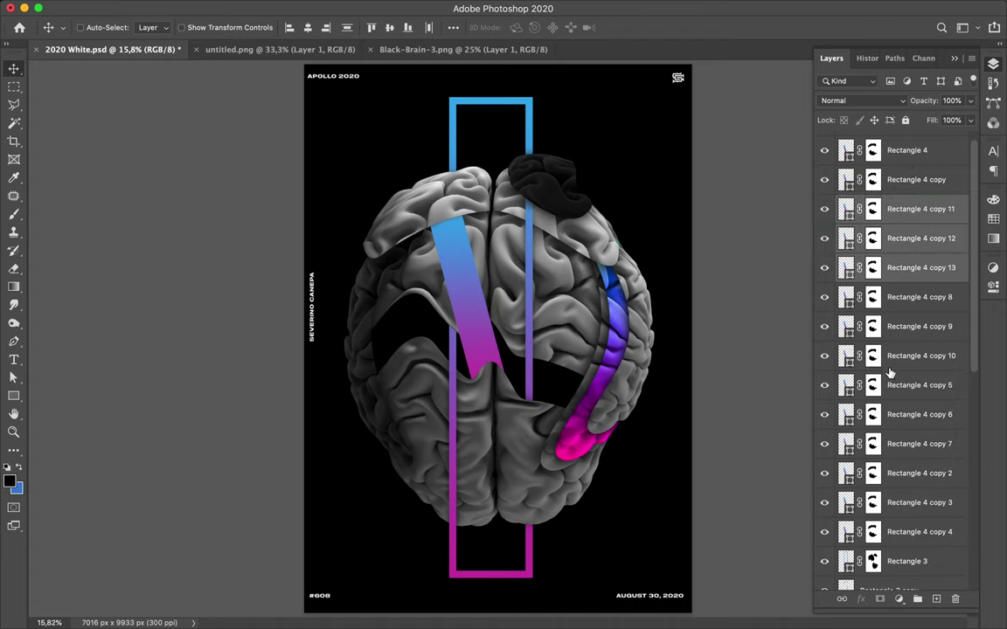
left_click(911, 156)
scroll(890, 373, "down", 1)
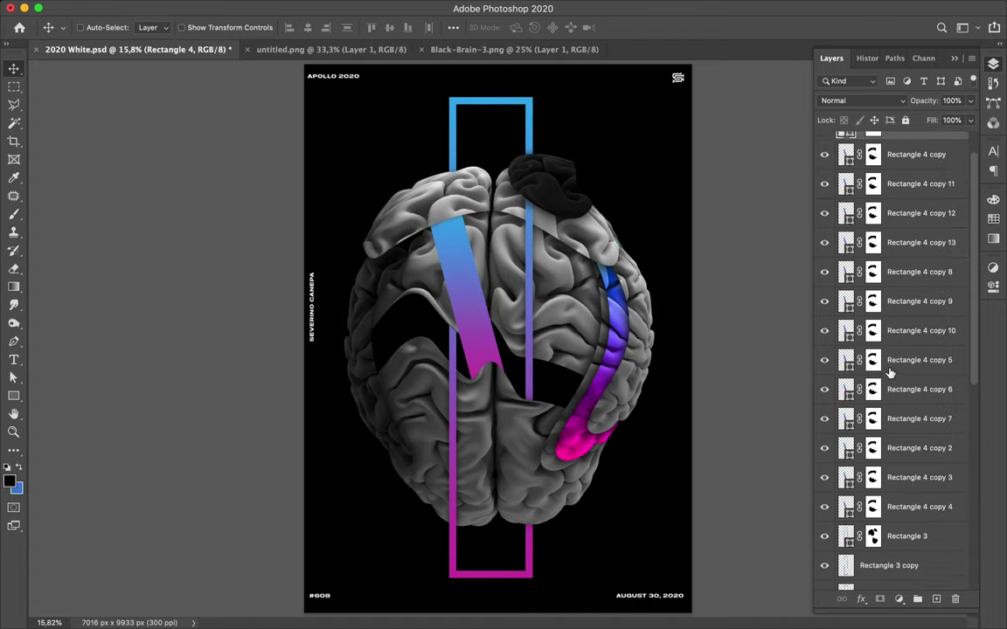
Step: Select all the Rectangle 4 bar layers and rasterize them
left_click(902, 507, "shift")
key("super+e")
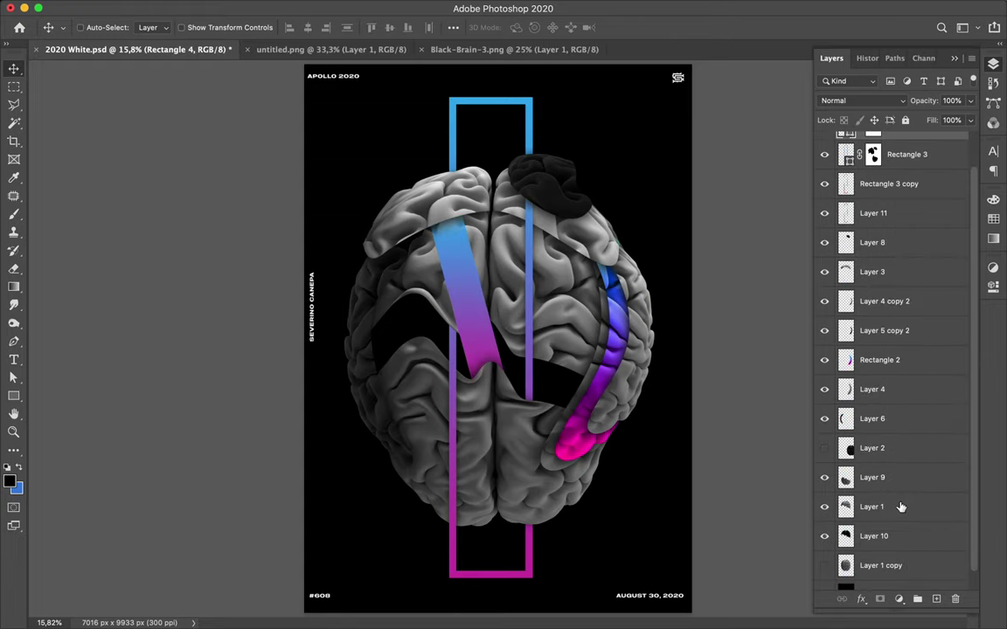
key("super+z")
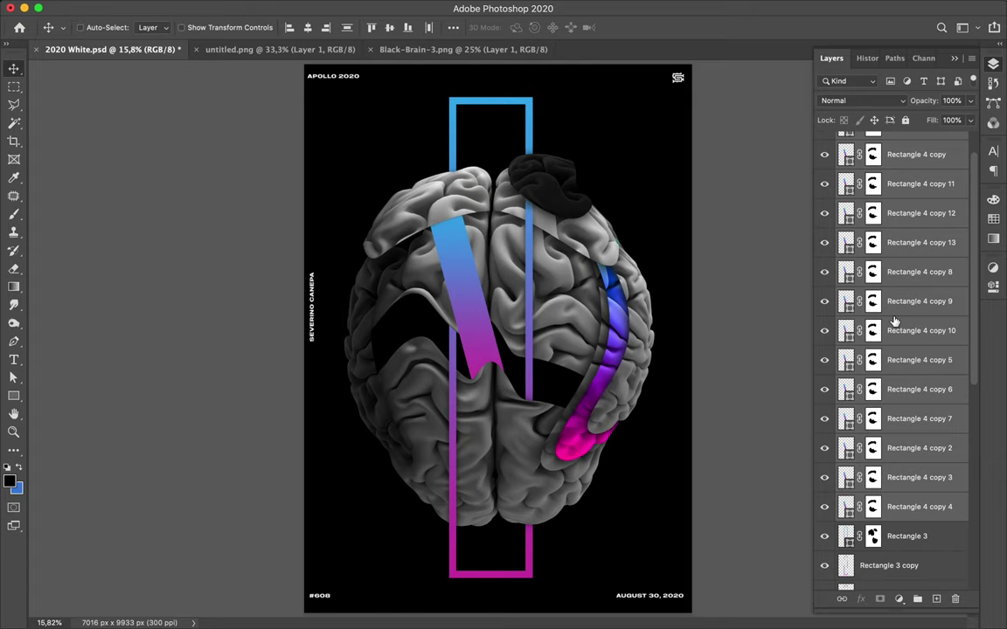
right_click(918, 304)
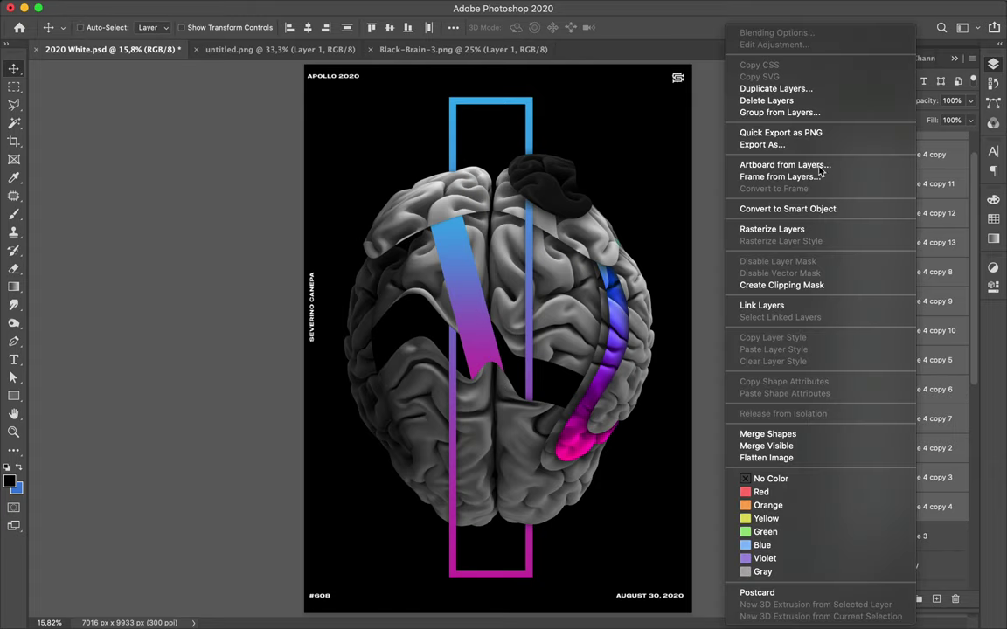
left_click(804, 230)
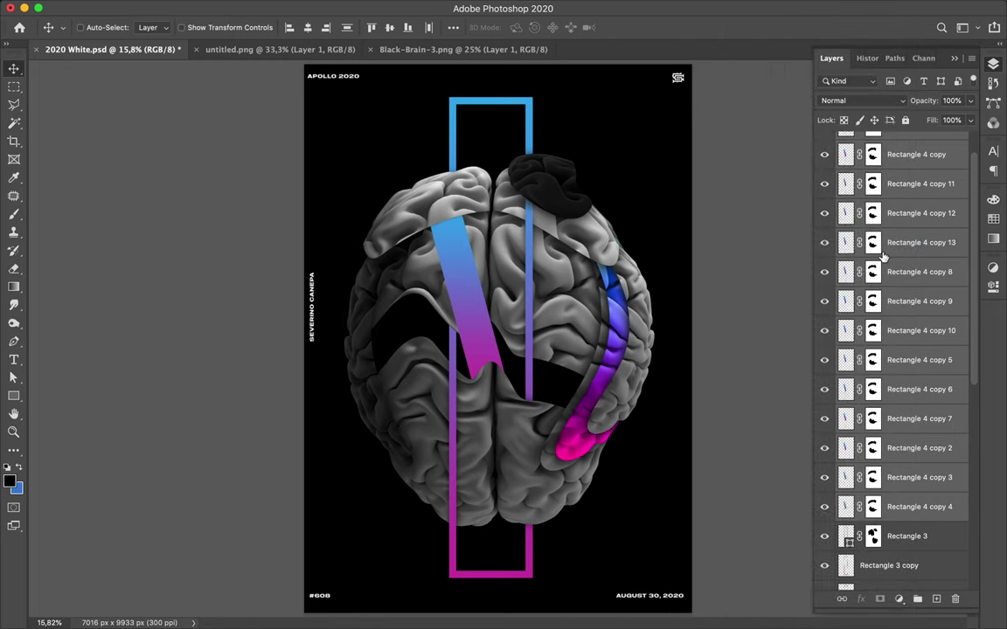
scroll(883, 256, "down", 5)
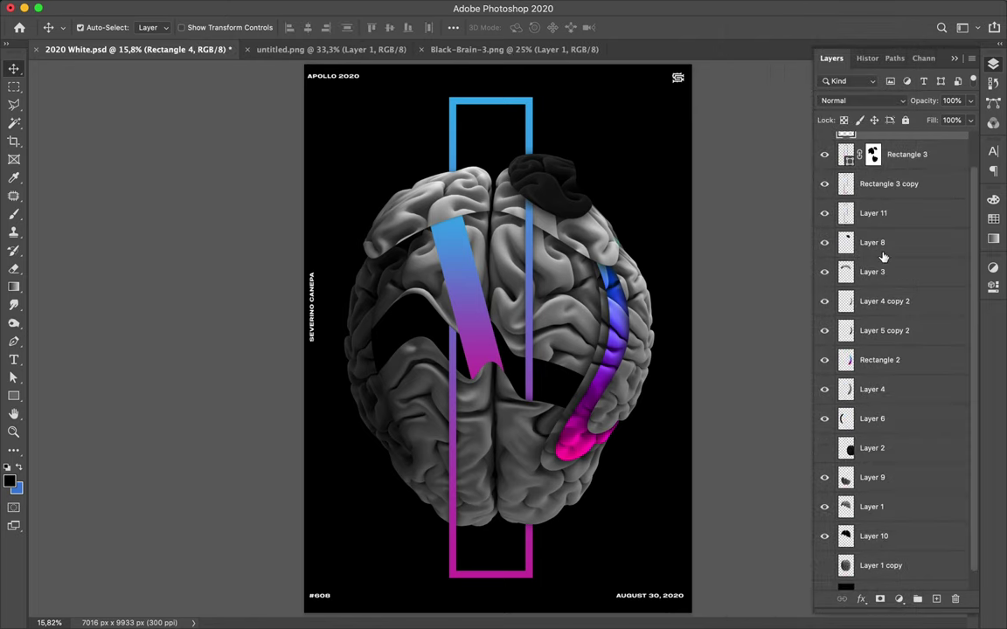
scroll(883, 257, "up", 1)
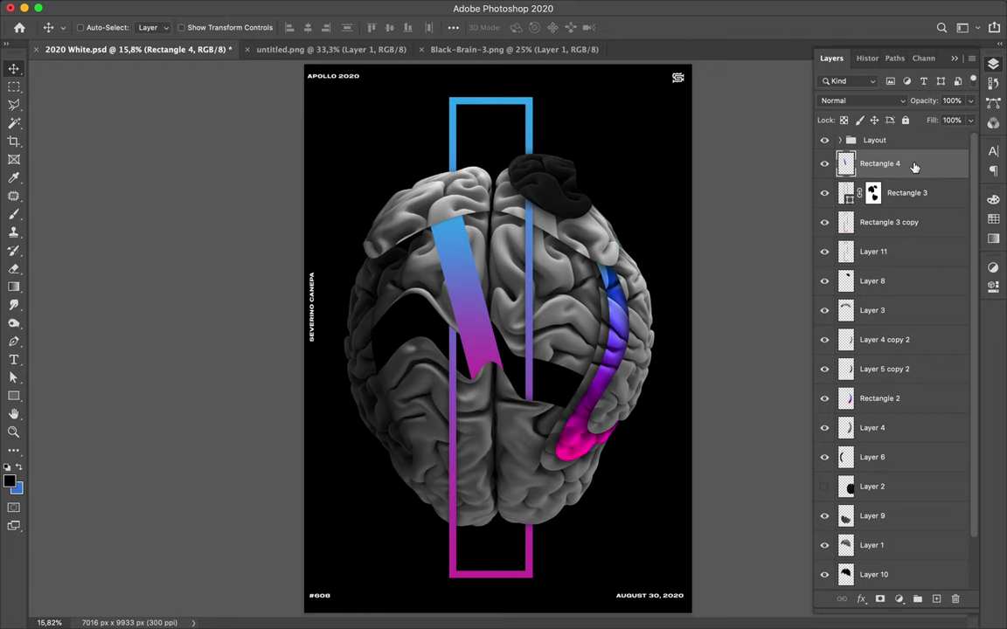
Step: Move the Rectangle 4 ribbon layer down the stack and add a new empty layer above it
left_click_drag(914, 166, 892, 486)
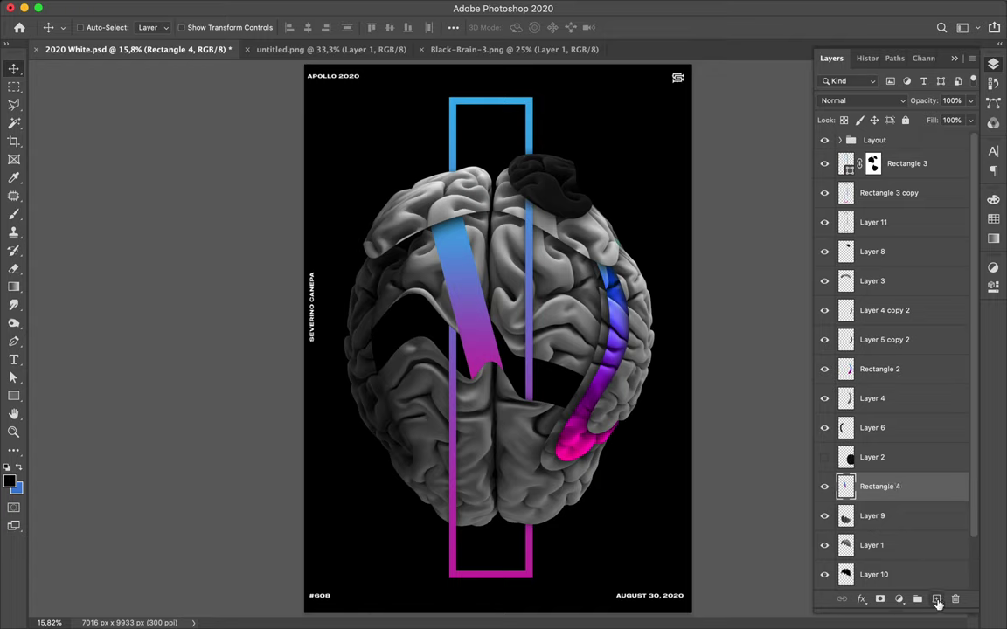
left_click(936, 600)
key("b")
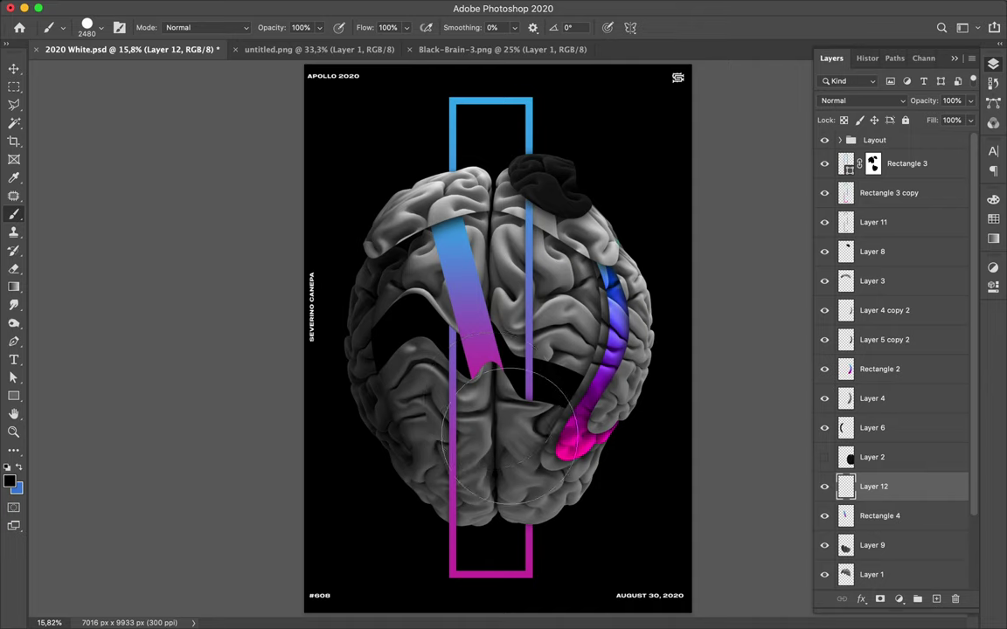
left_click(490, 440)
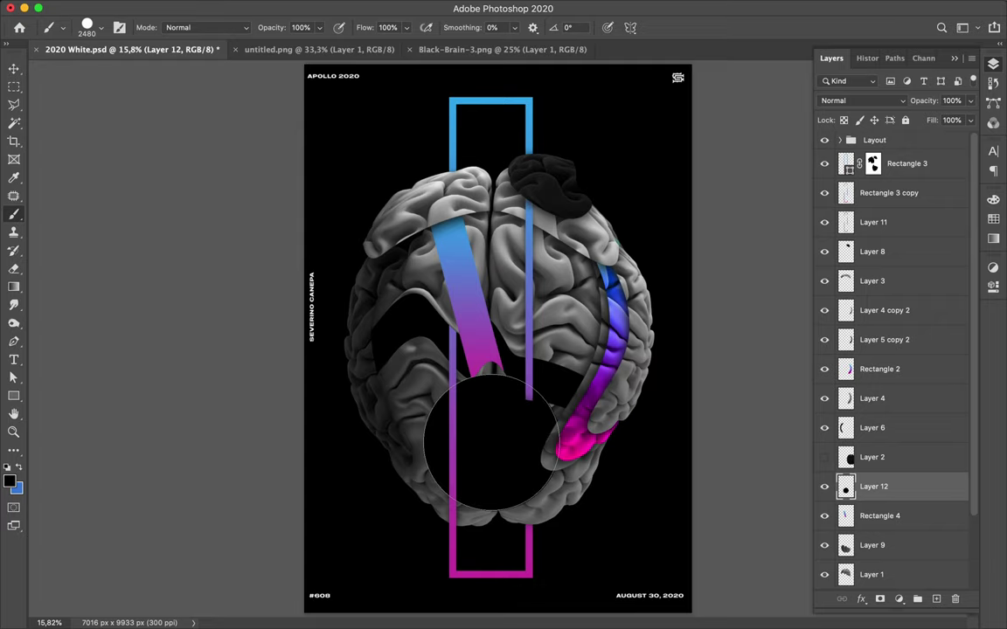
key("ctrl+z")
Step: Paint soft black shading with a 0%-hardness Soft Round brush and clip it to the ribbon
right_click(501, 385)
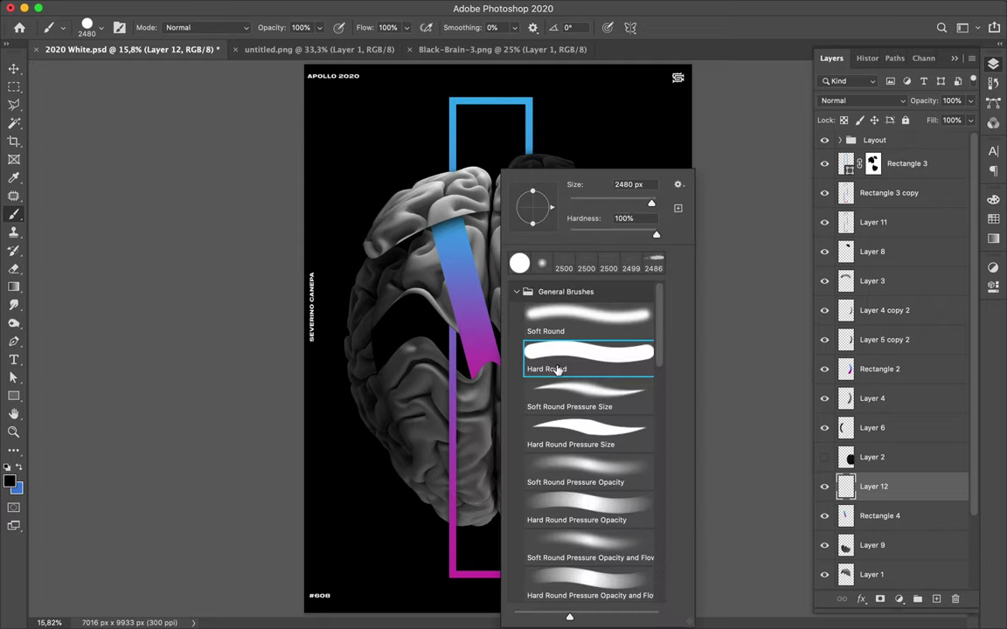
left_click(537, 317)
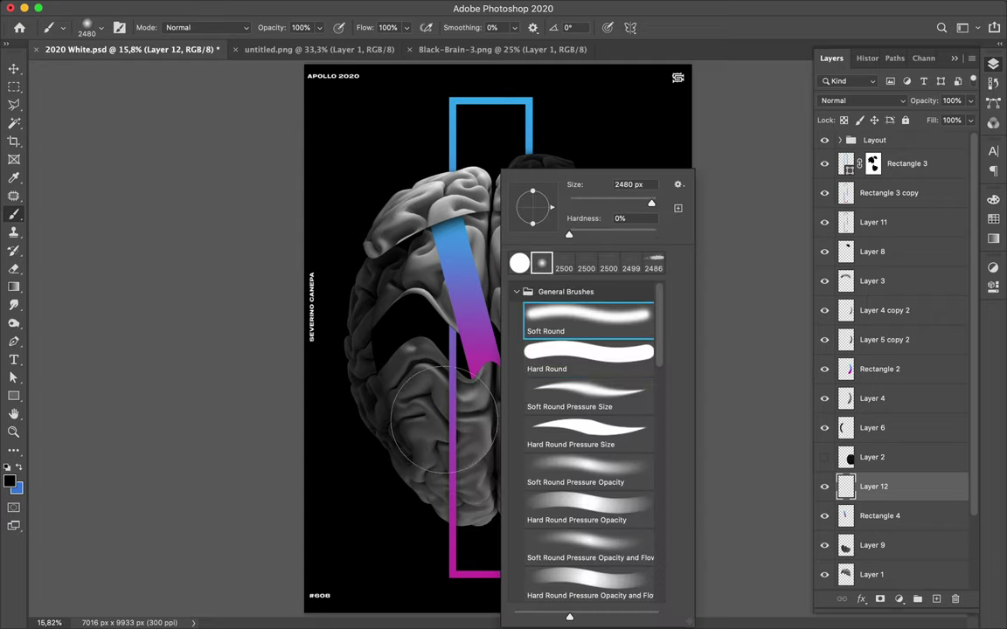
key("Return")
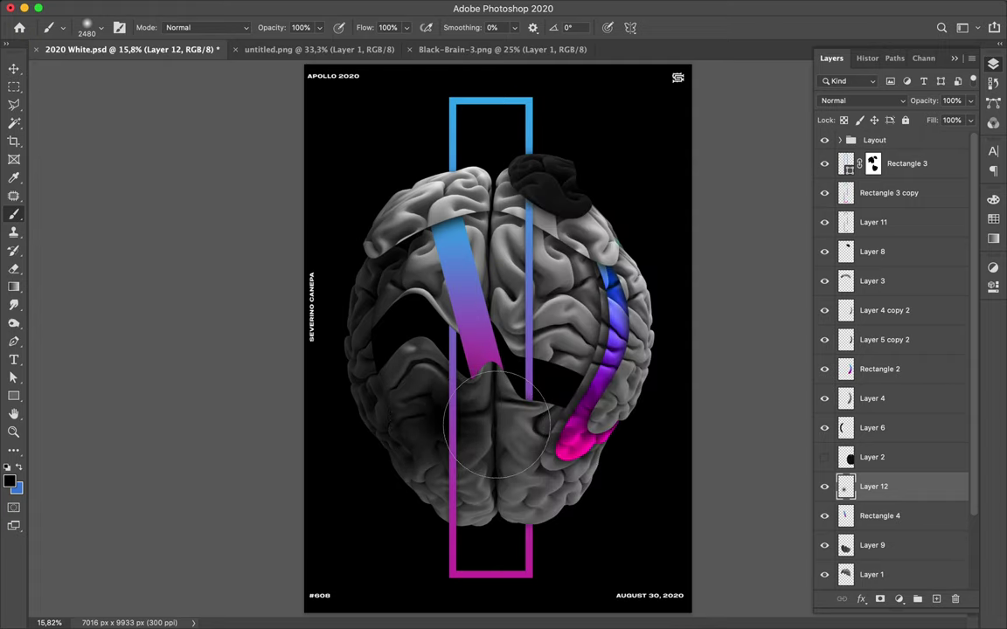
key("ctrl+z")
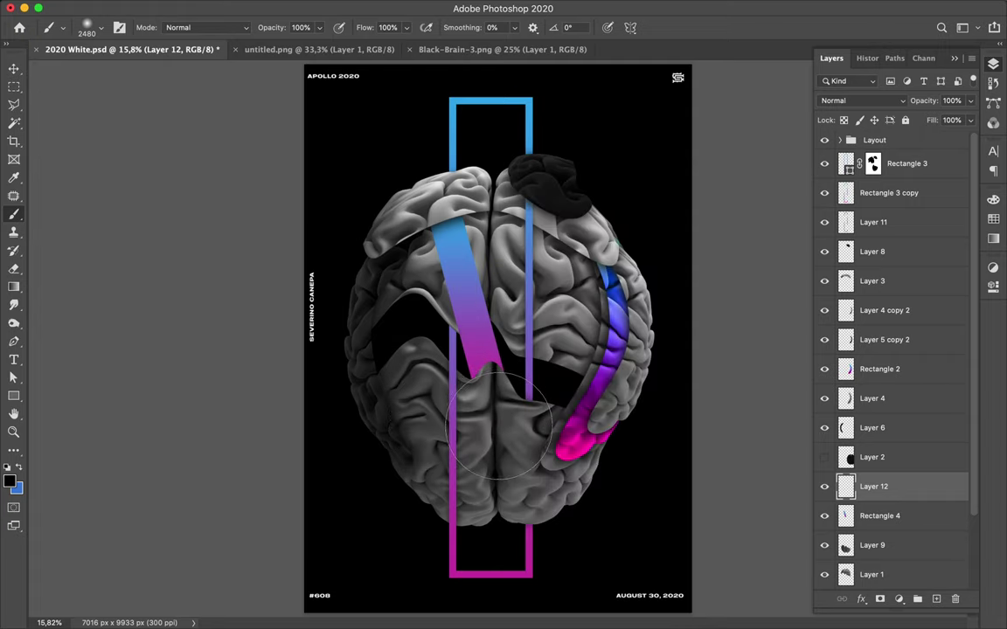
left_click(500, 427)
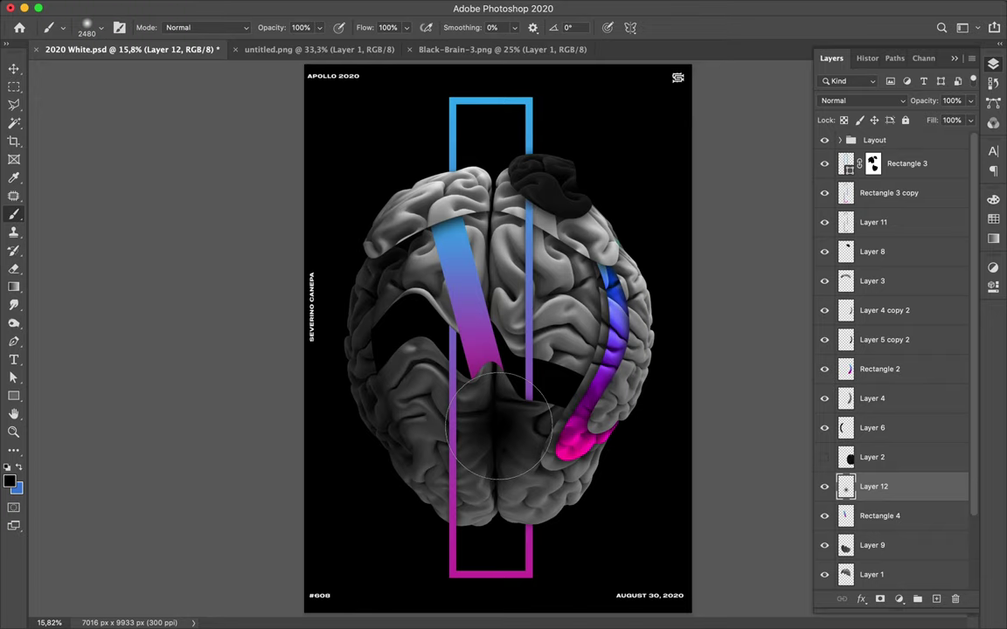
left_click(499, 425)
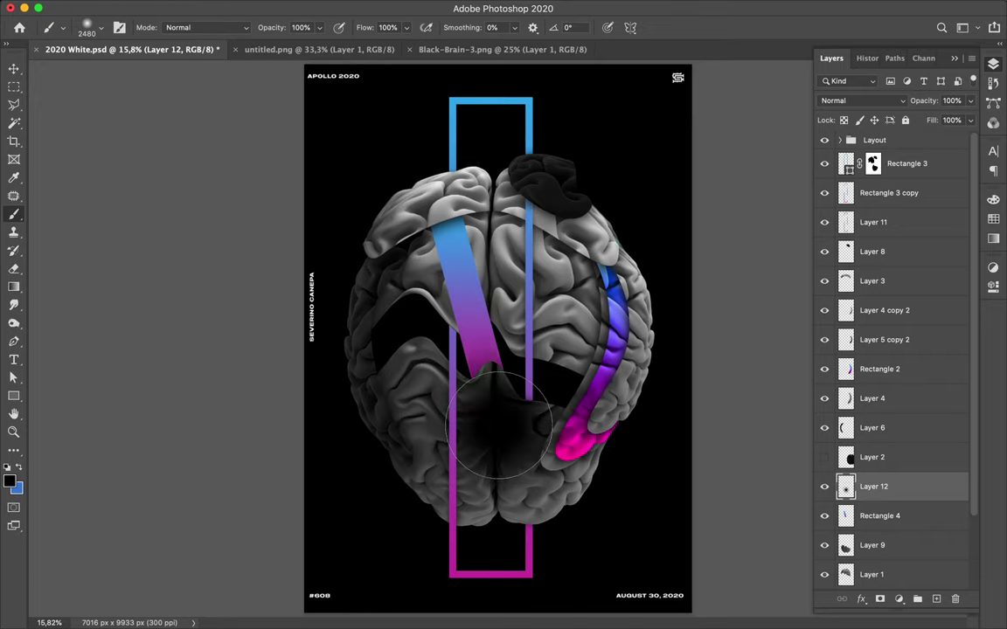
left_click_drag(500, 427, 432, 376)
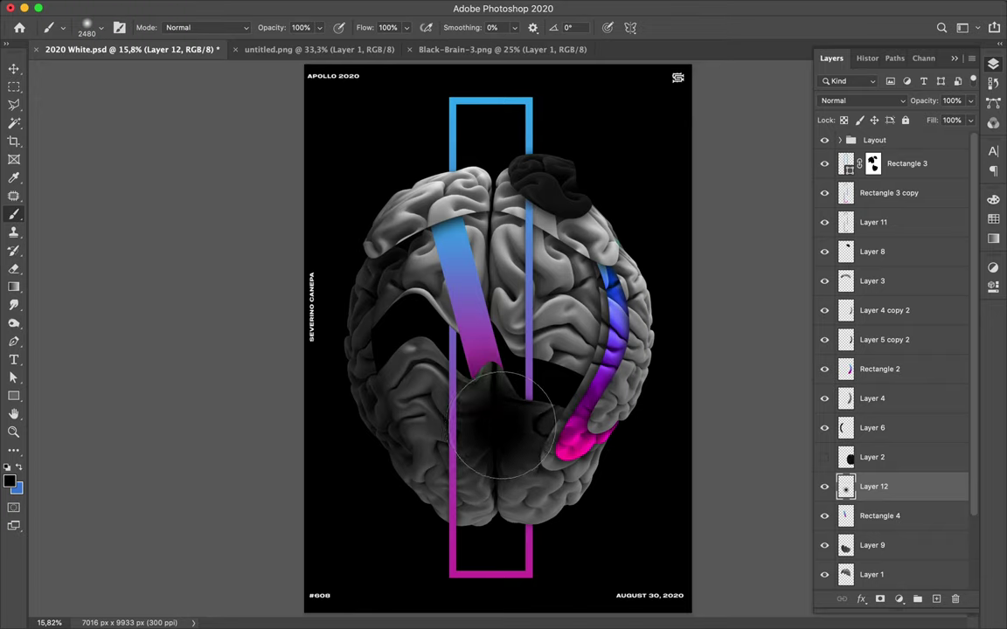
left_click_drag(893, 499, 892, 500)
left_click(891, 499, "alt")
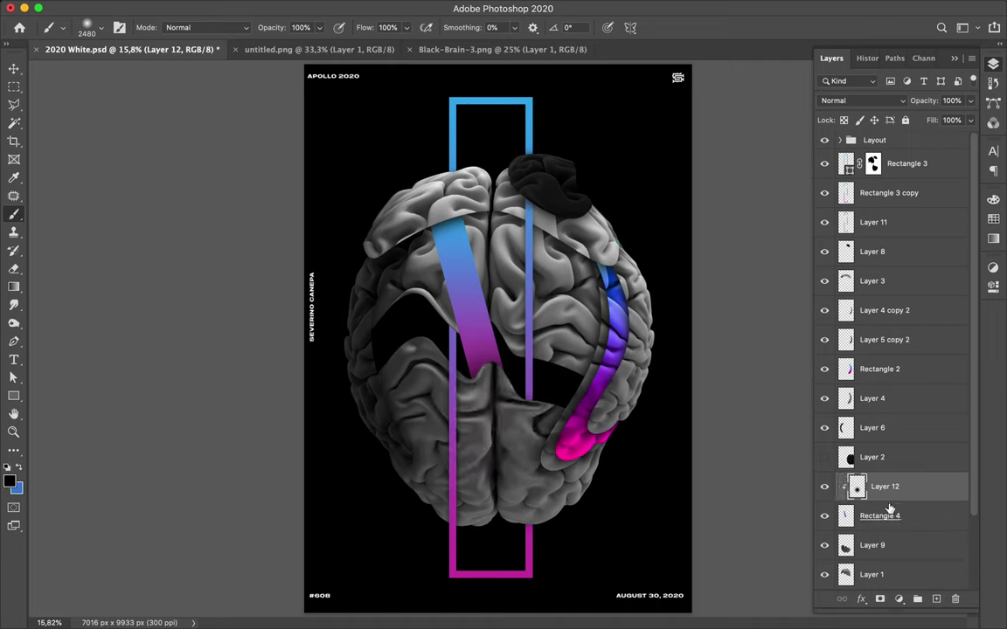
key("v")
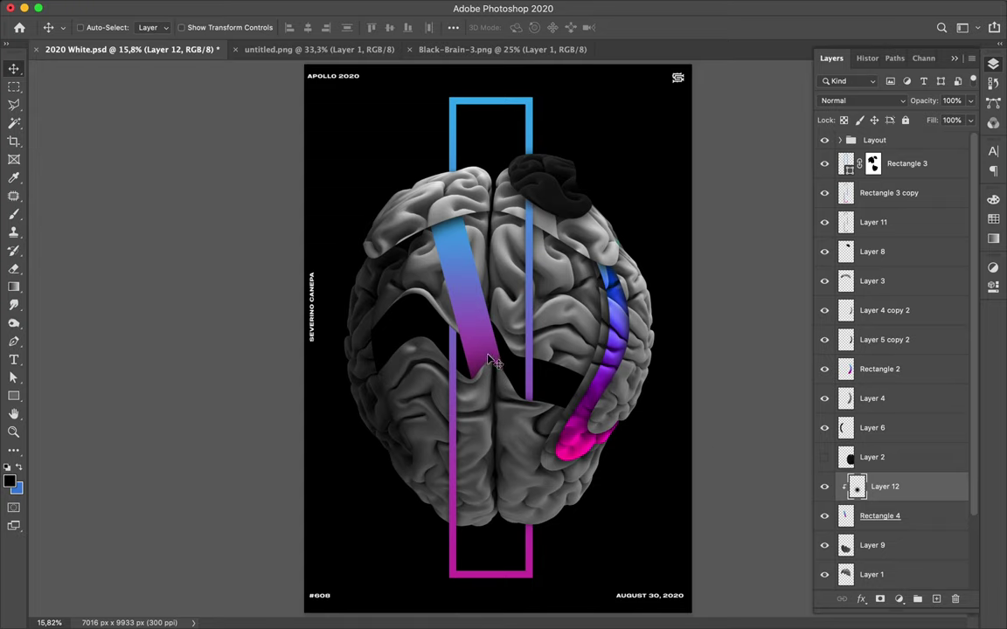
Step: Shift the Layer 12 shading down the ribbon, scale it to about 84%, and nudge it into place
left_click_drag(489, 359, 493, 367)
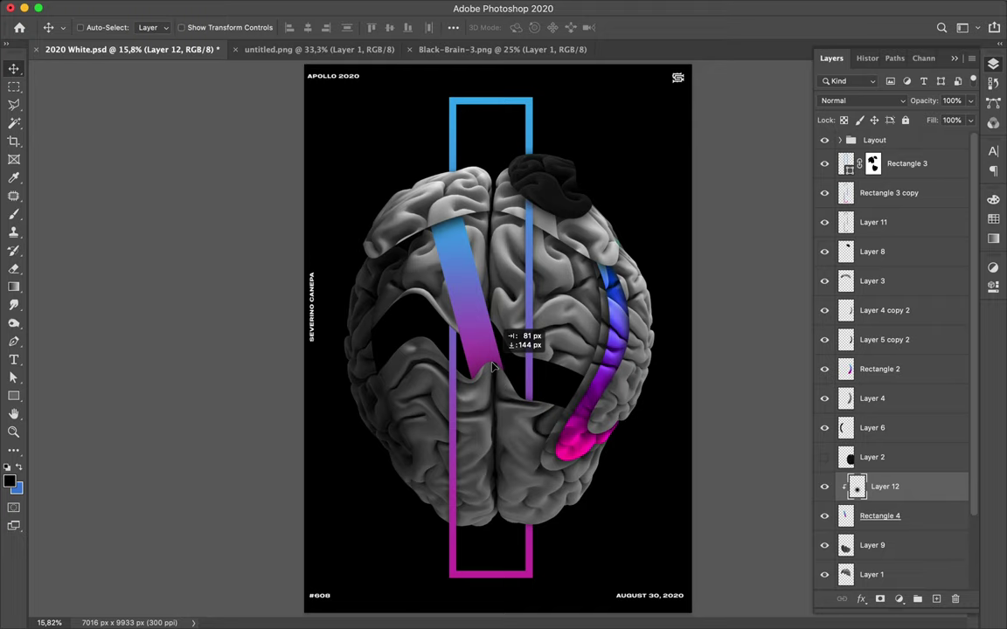
left_click_drag(492, 369, 494, 367)
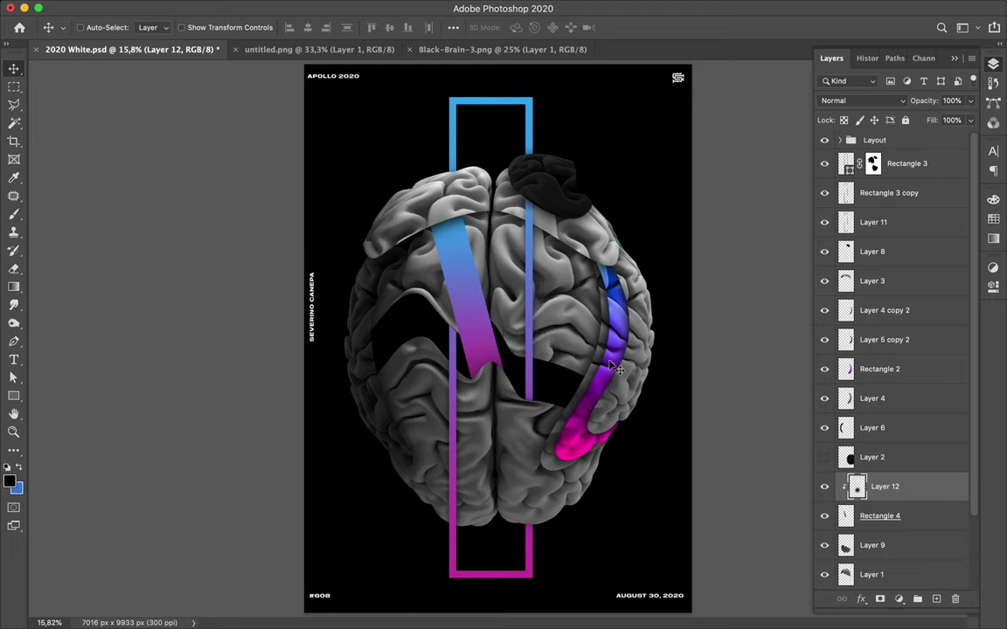
key("super+t")
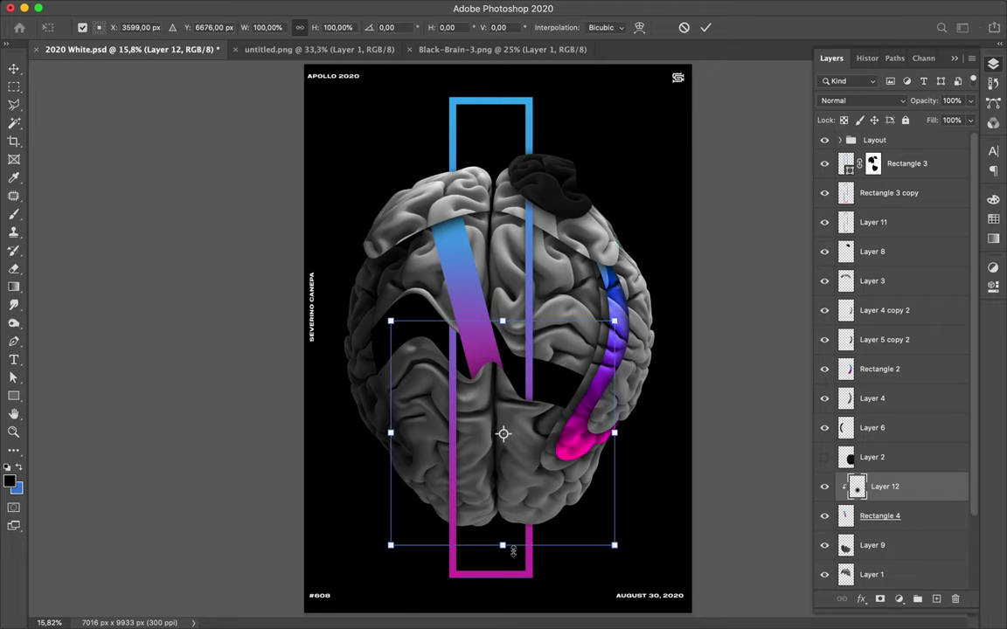
left_click_drag(504, 549, 502, 508)
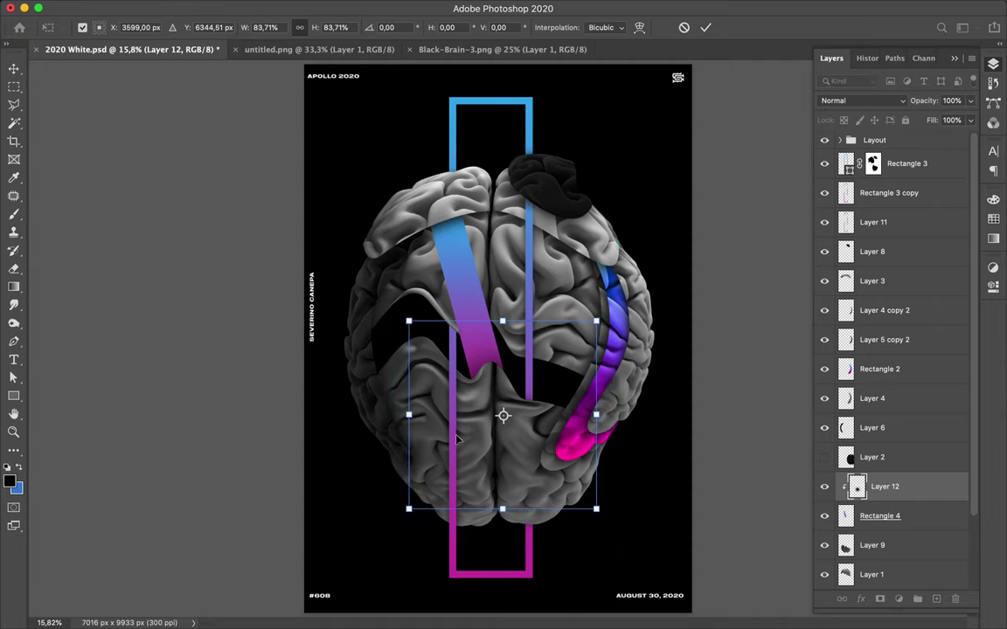
key("Return")
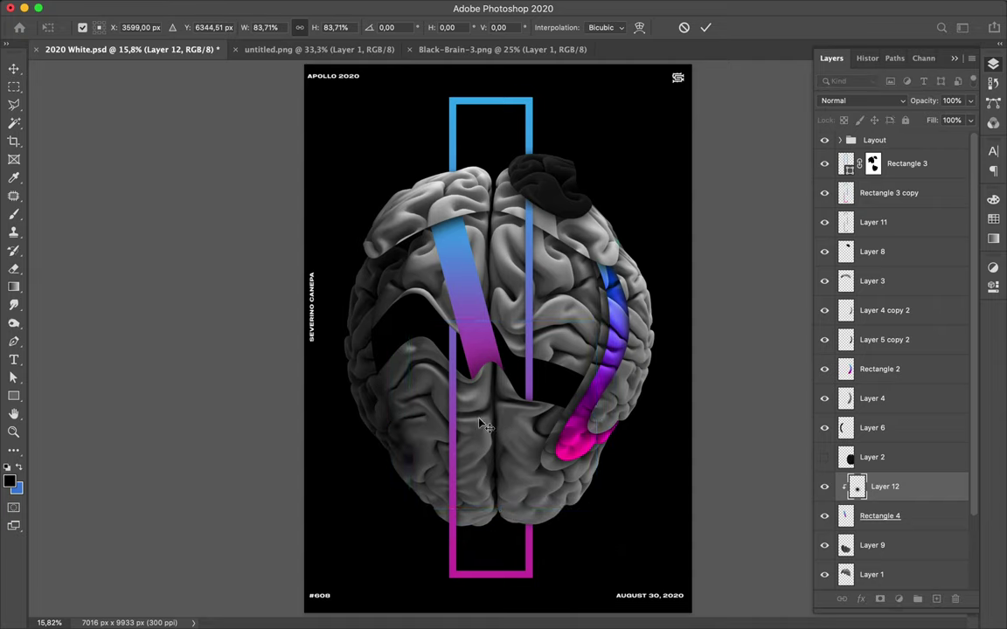
left_click_drag(482, 426, 485, 423)
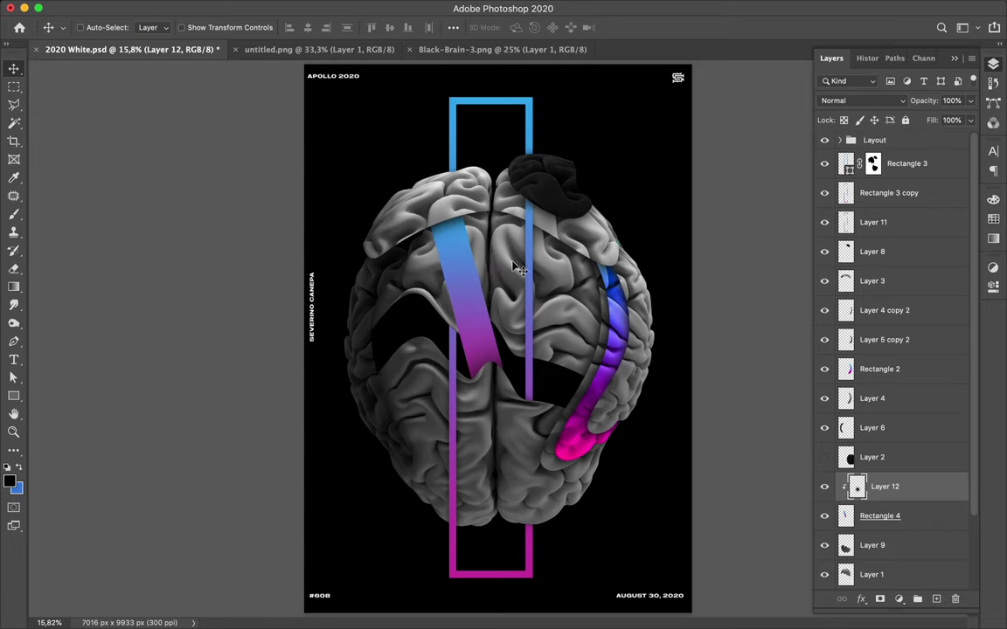
Step: Delete the Rectangle 4 ribbon and its Layer 12 shading
left_click(470, 300, "super")
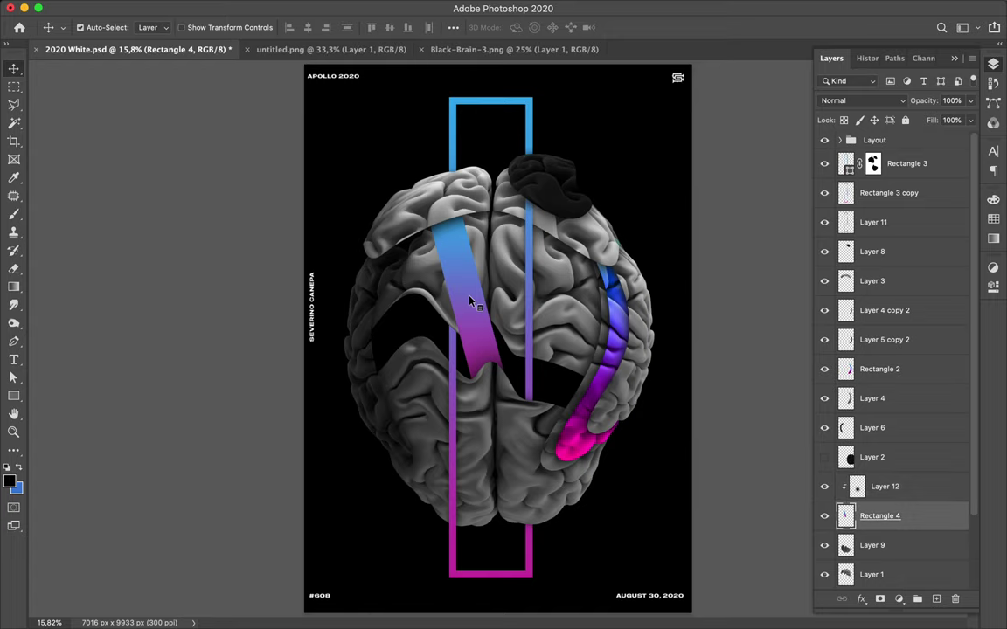
left_click(932, 497, "shift")
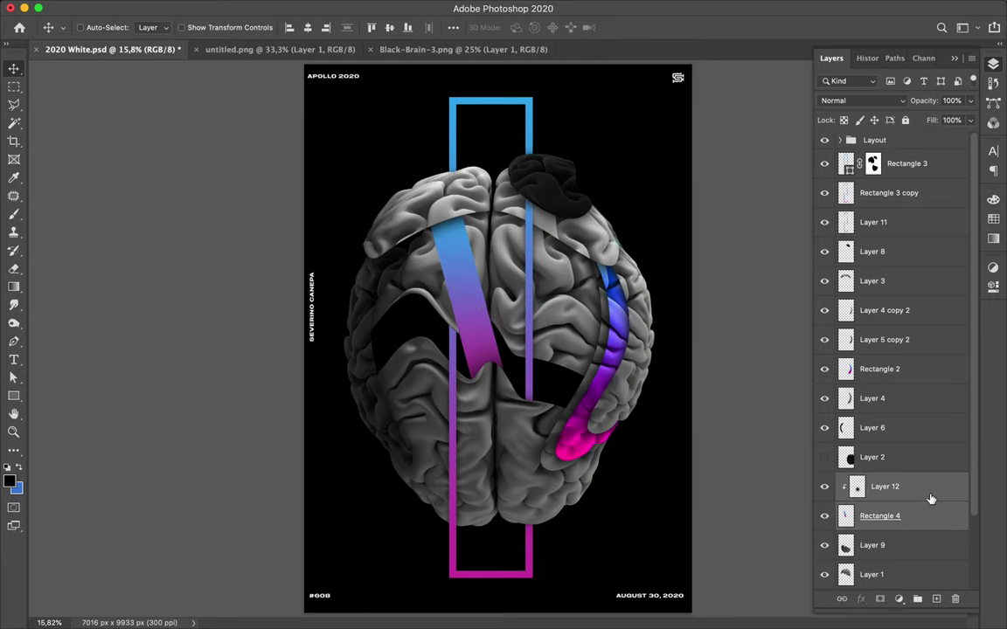
key("Delete")
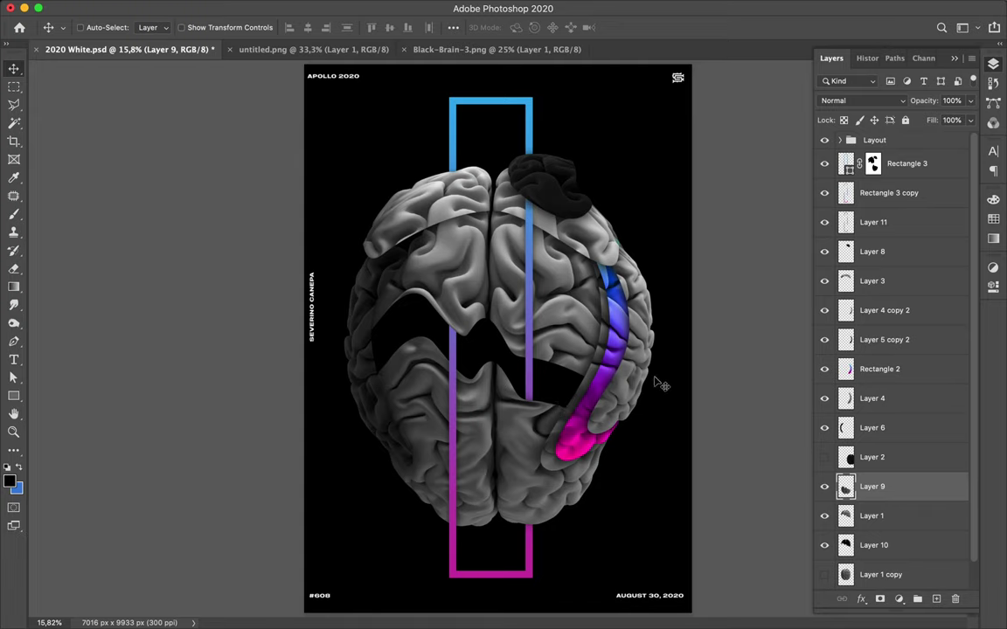
Step: Reposition the Layer 8 black blob, duplicate it, and move the copy to the top, shifted right
left_click(560, 217)
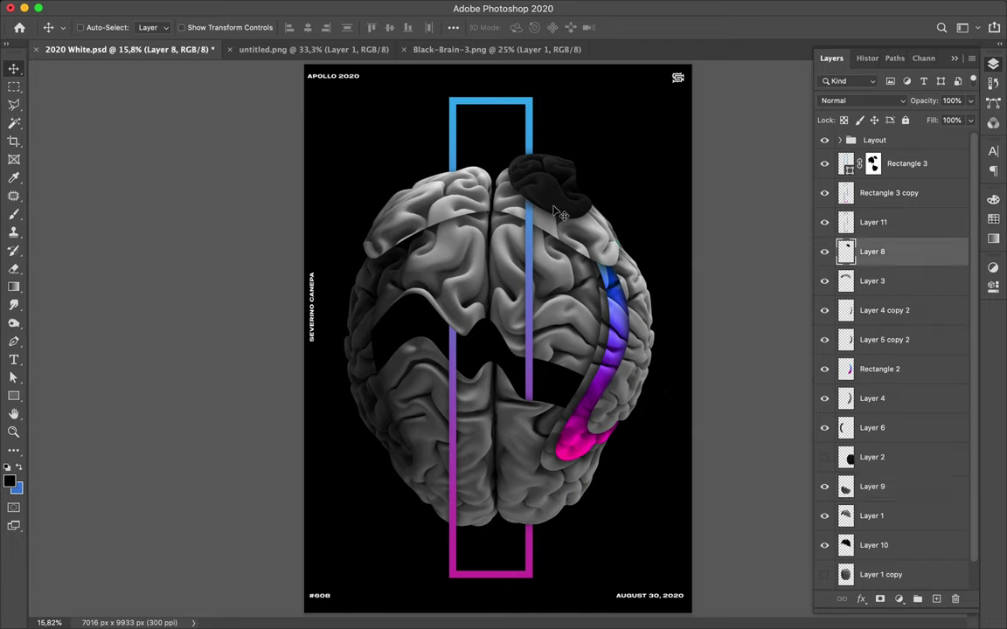
left_click_drag(556, 214, 550, 188)
key("ctrl+j")
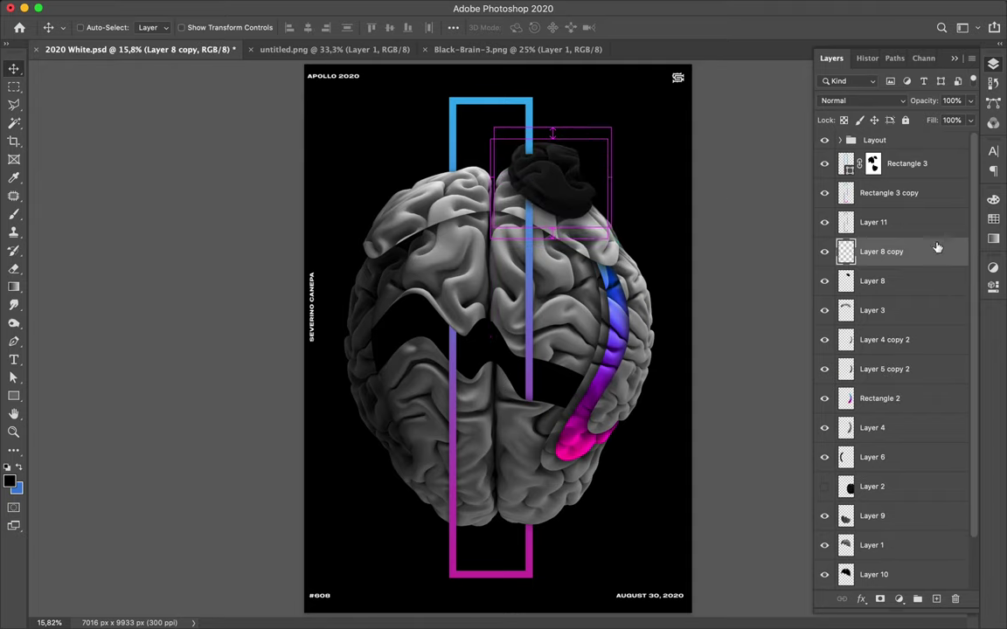
left_click_drag(942, 258, 928, 162)
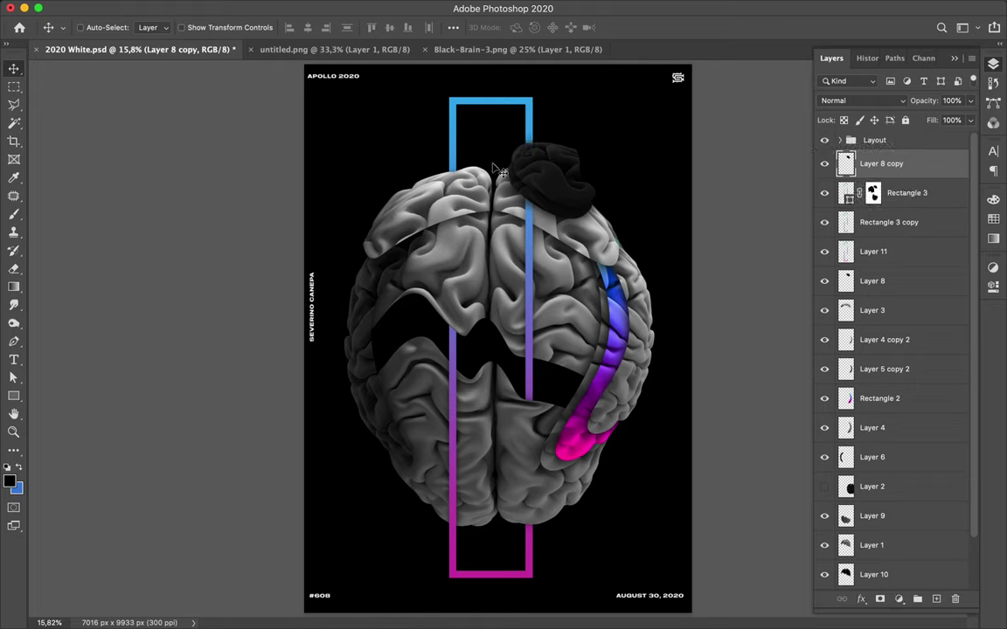
mouse_move(540, 181)
left_mouse_down()
mouse_move(533, 144)
mouse_move(545, 179)
left_mouse_up()
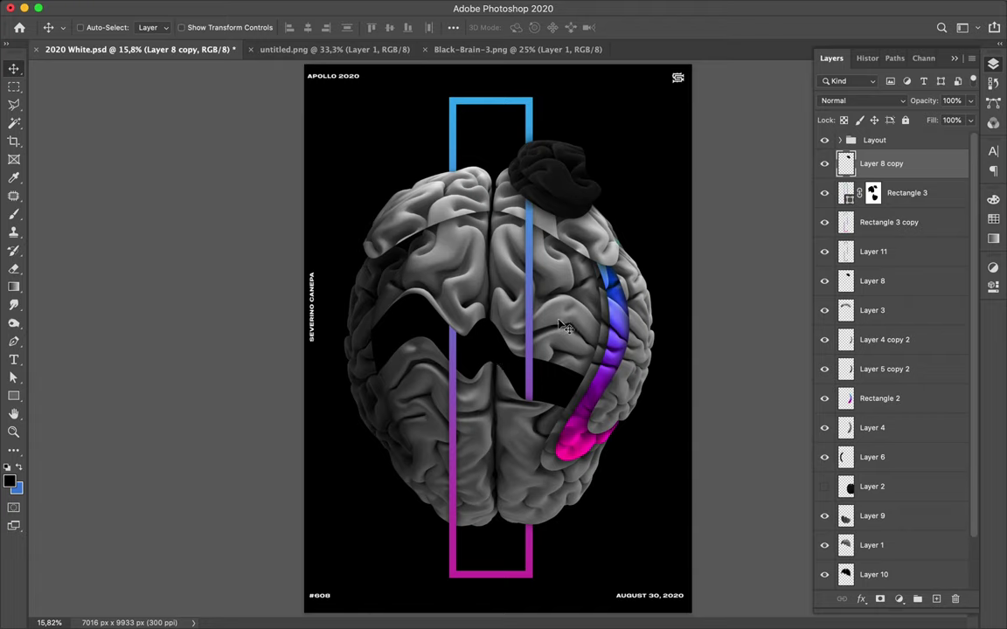
scroll(876, 252, "down", 1)
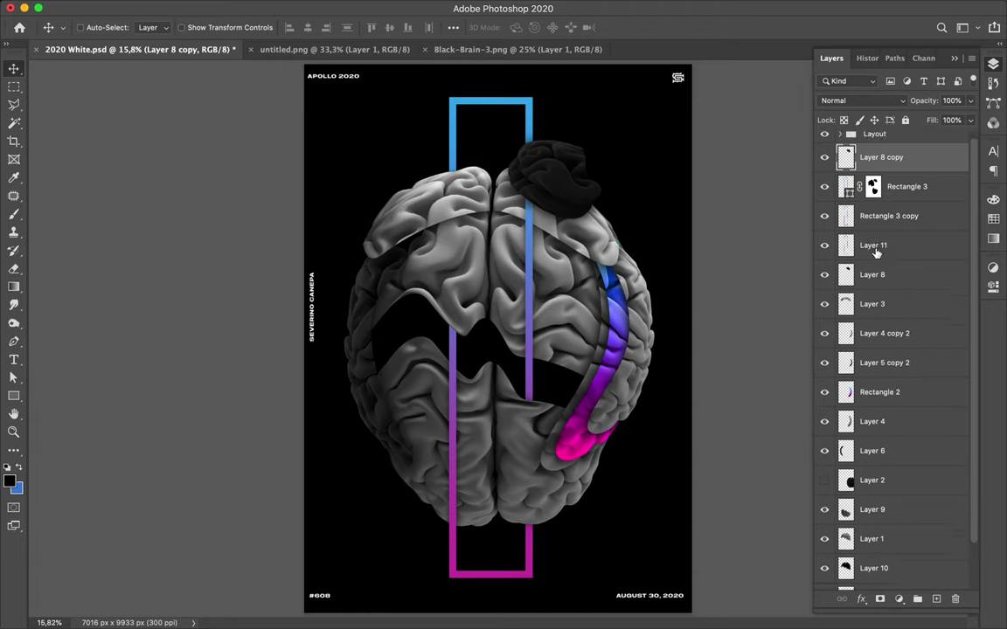
scroll(875, 252, "down", 2)
Step: Show the dark brain Layer 2, move it left, and trace a closed oval path over it
left_click(825, 429)
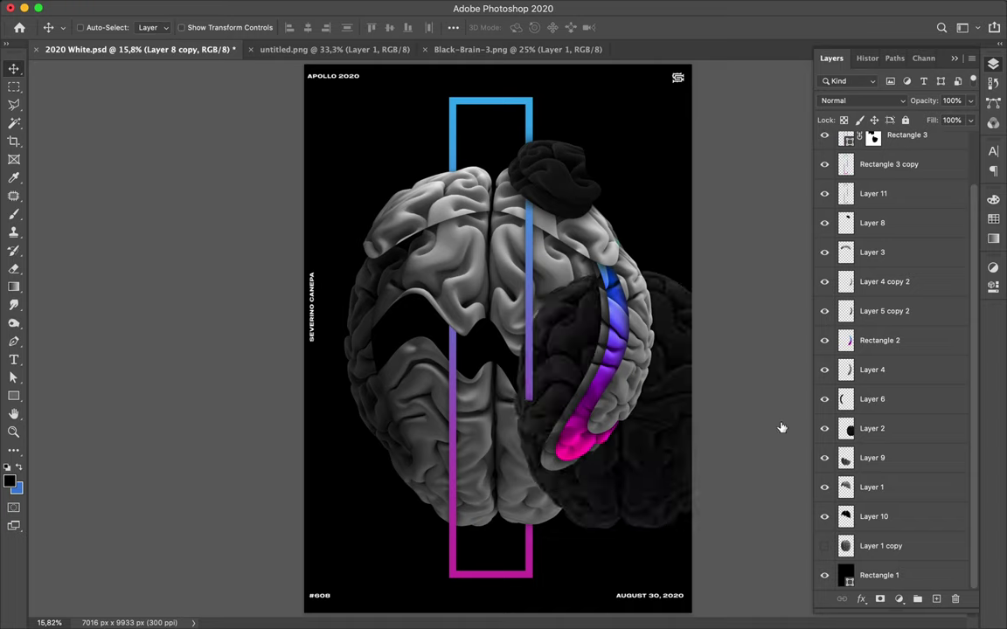
left_click_drag(649, 444, 454, 446)
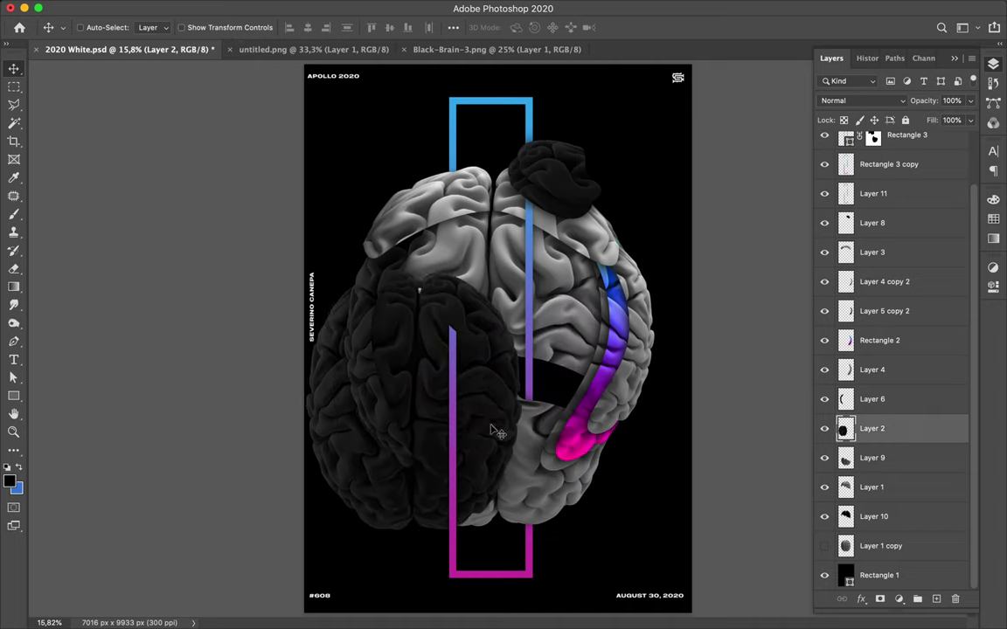
key("p")
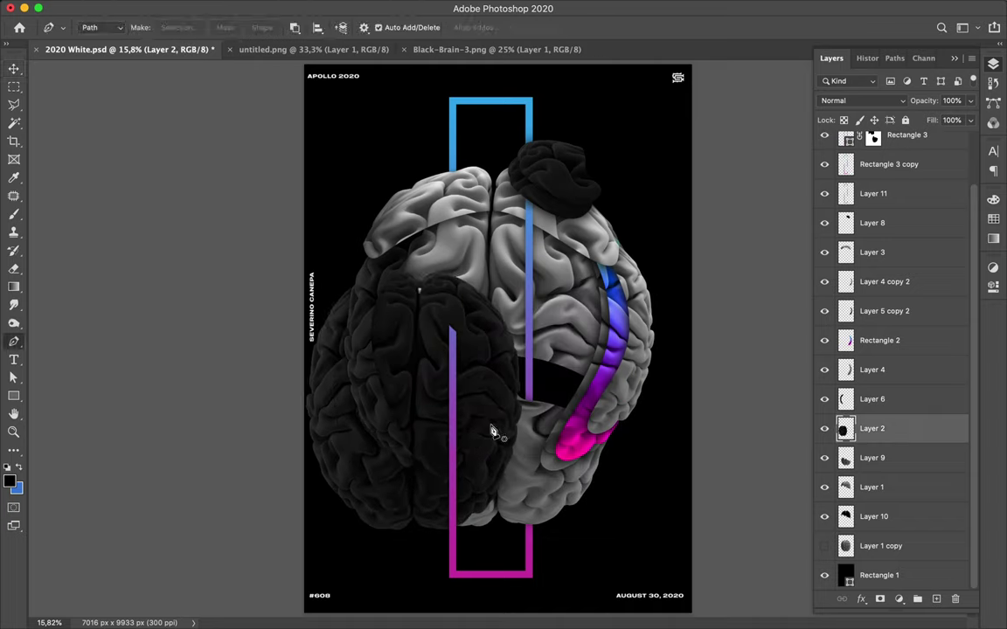
left_click(426, 271)
left_click_drag(425, 324, 436, 340)
left_click_drag(501, 357, 515, 348)
left_click_drag(494, 283, 485, 280)
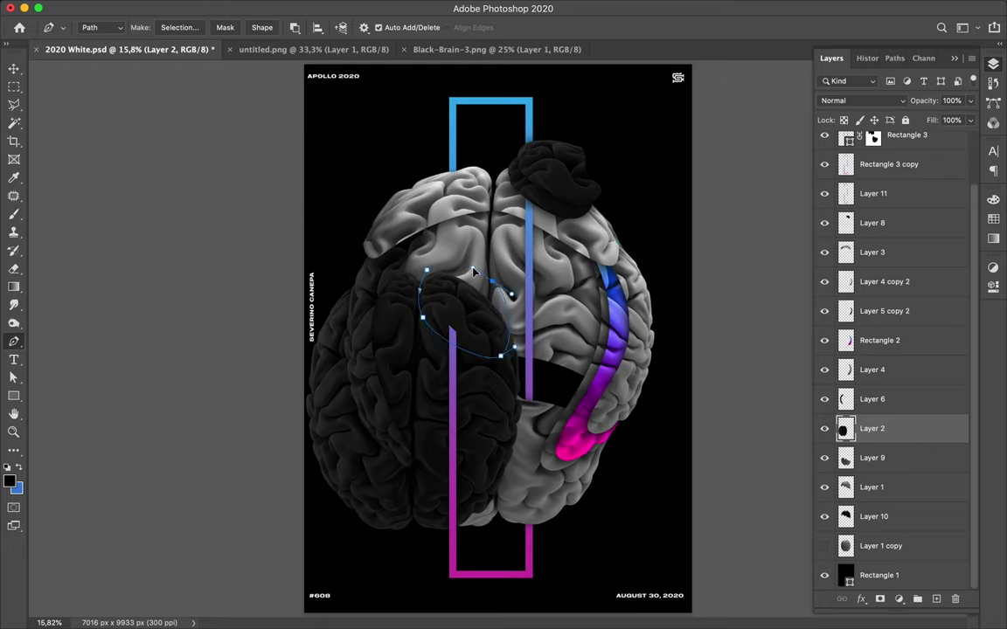
left_click(425, 270)
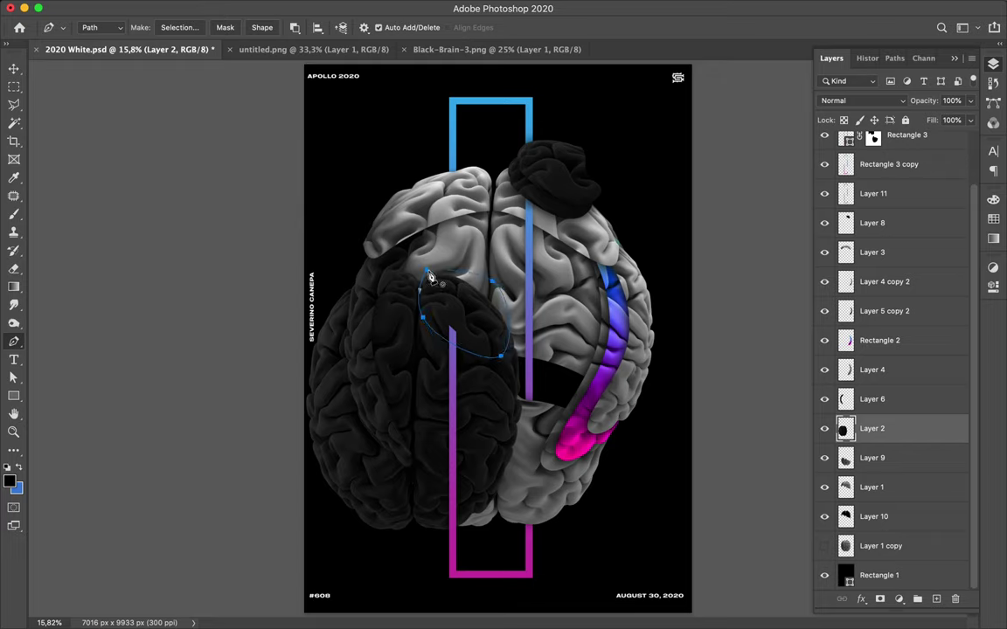
Step: Convert the oval path to a selection and copy it onto new Layer 12
left_click(179, 27)
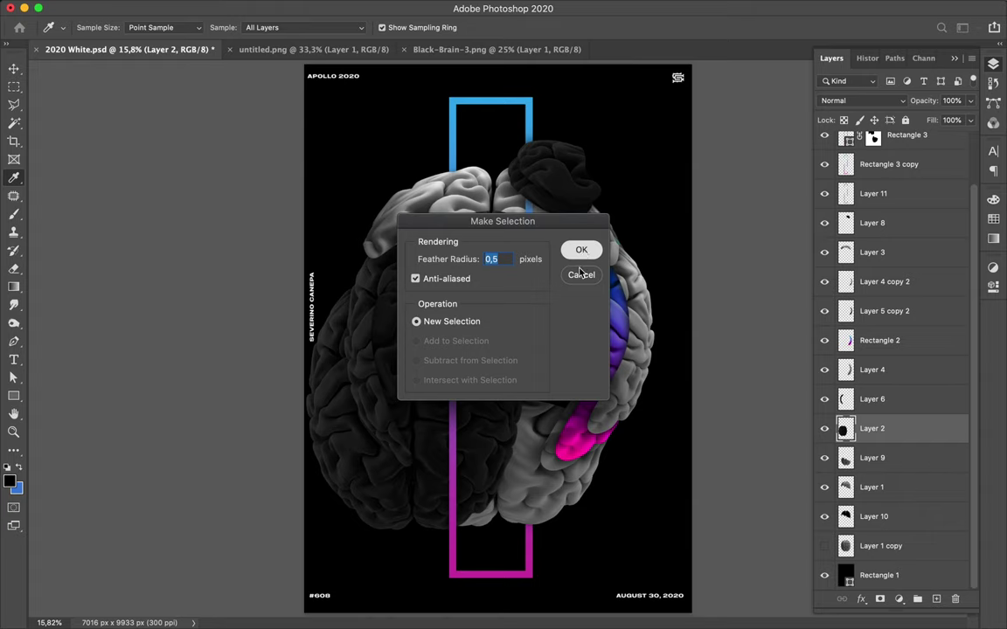
key("Return")
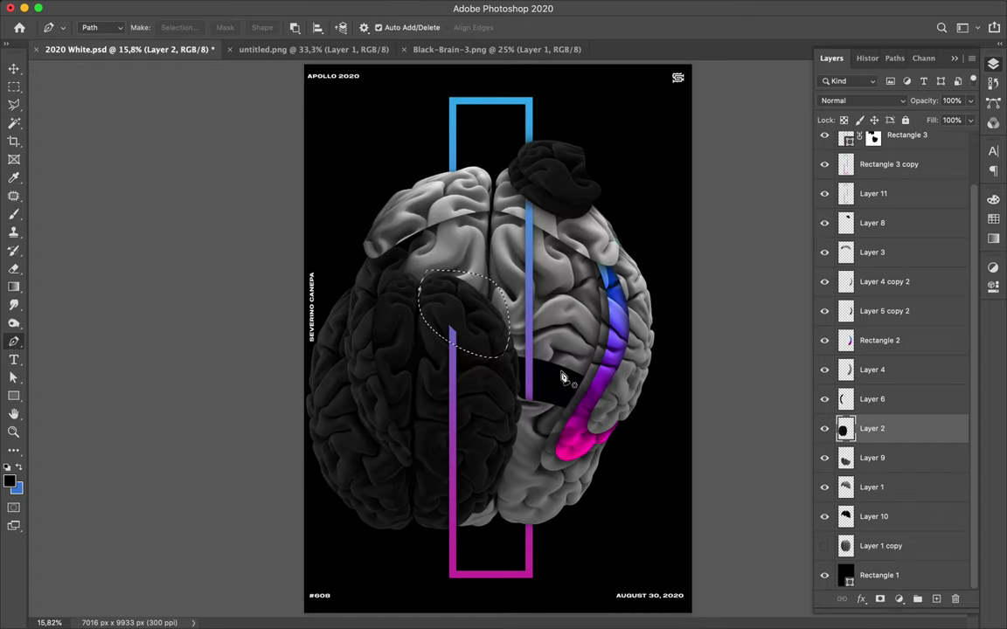
key("super+j")
Step: Move the copied patch up onto the brain, rotate it about 19°, and hide Layer 2
key("v")
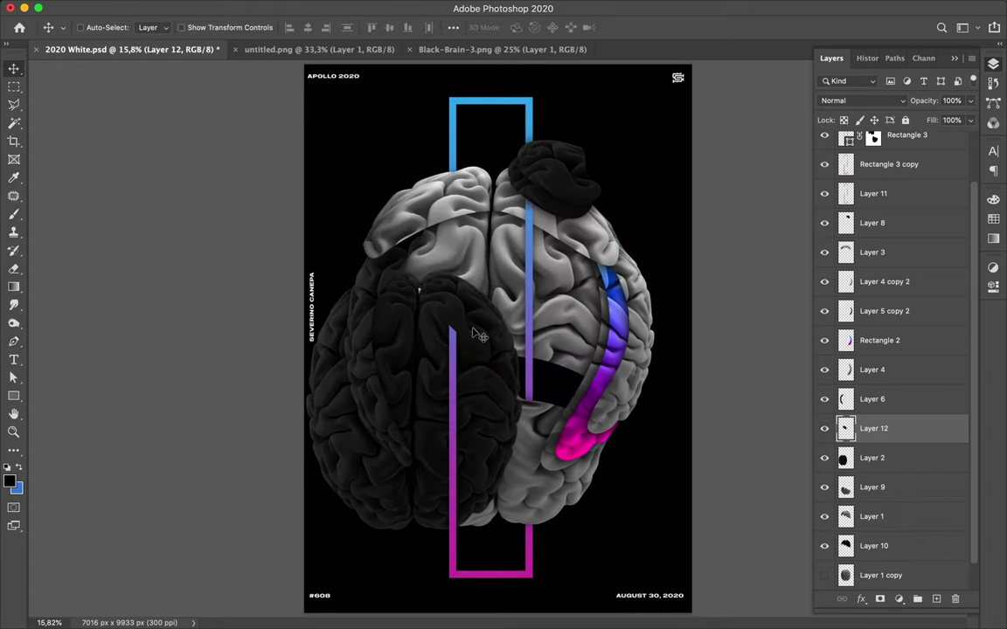
left_click_drag(472, 334, 480, 267)
key("ctrl+t")
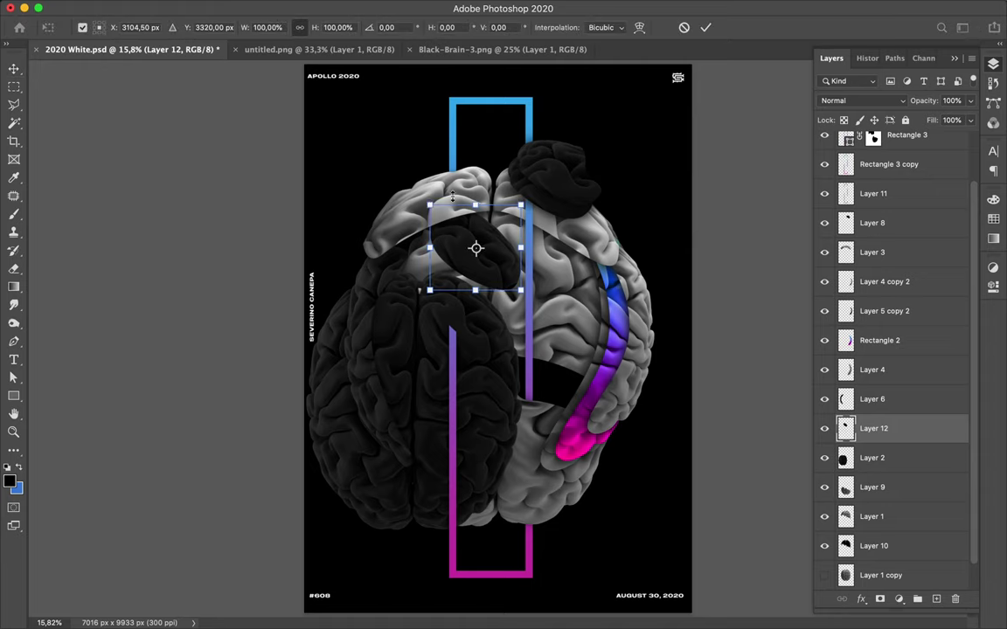
left_click_drag(427, 191, 411, 208)
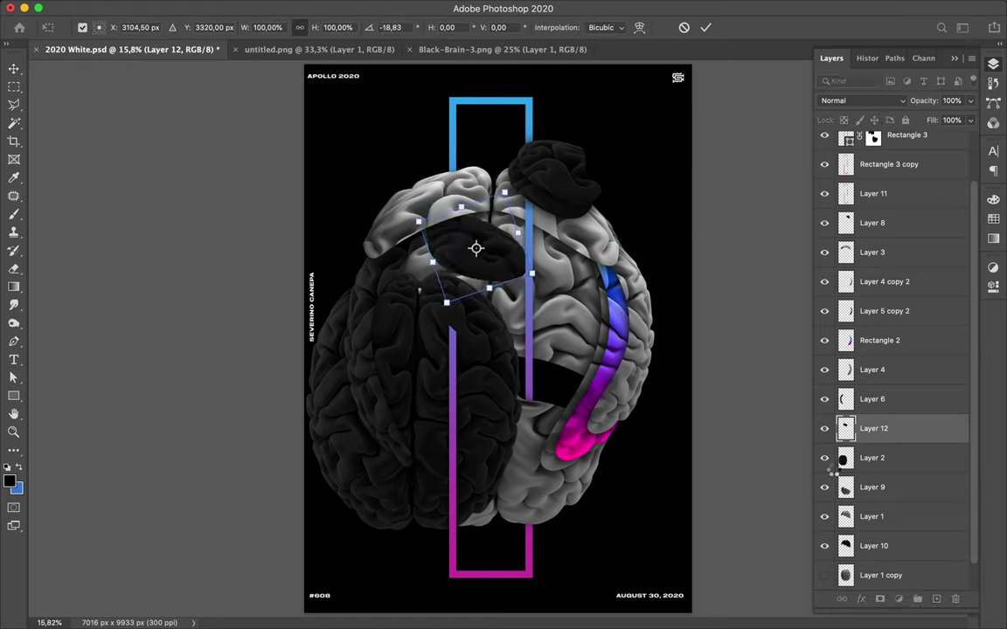
key("Return")
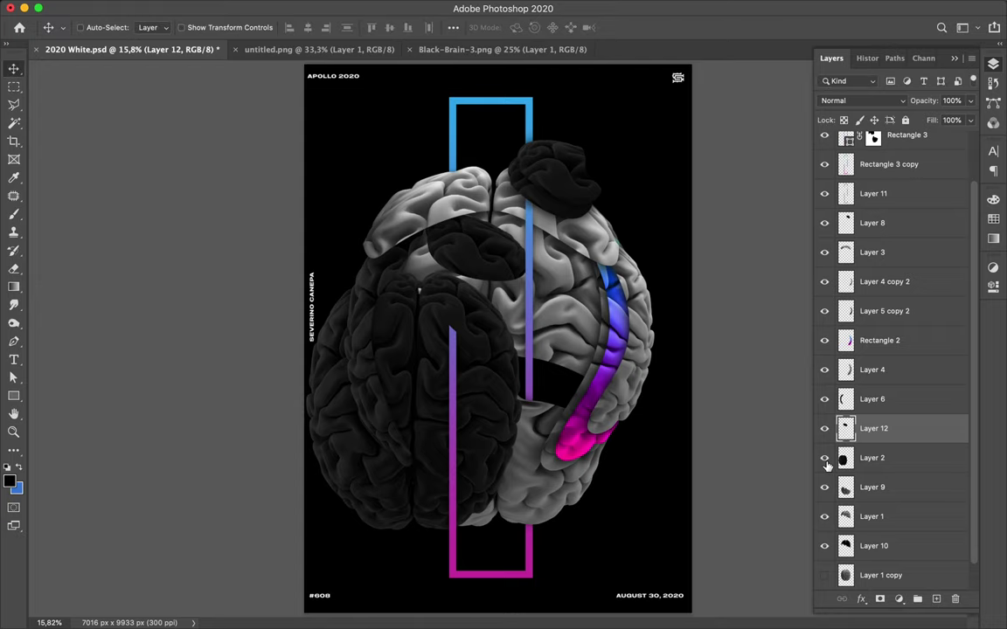
left_click(825, 462)
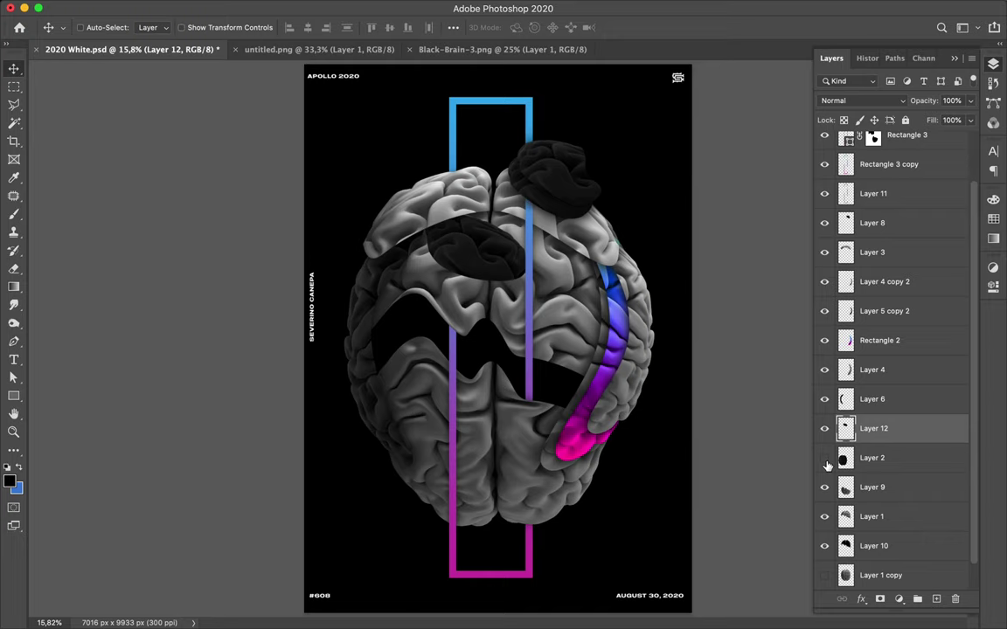
Step: Re-tilt the patch about 14° counter-clockwise, raise Layer 12, and settle it over the upper-left brain
key("super+t")
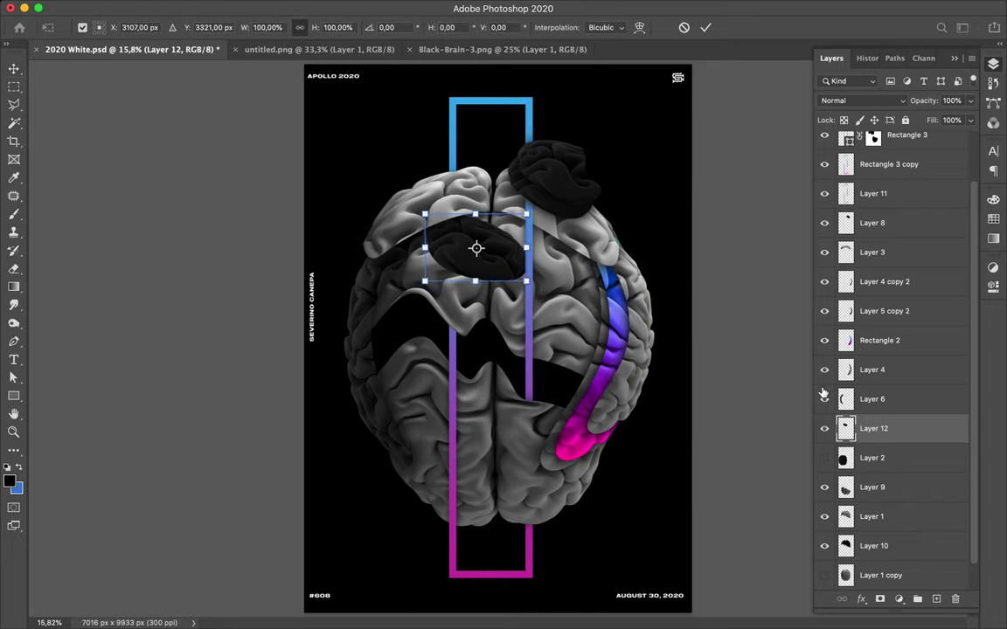
left_click_drag(537, 185, 492, 161)
left_click_drag(517, 218, 501, 230)
key("Escape")
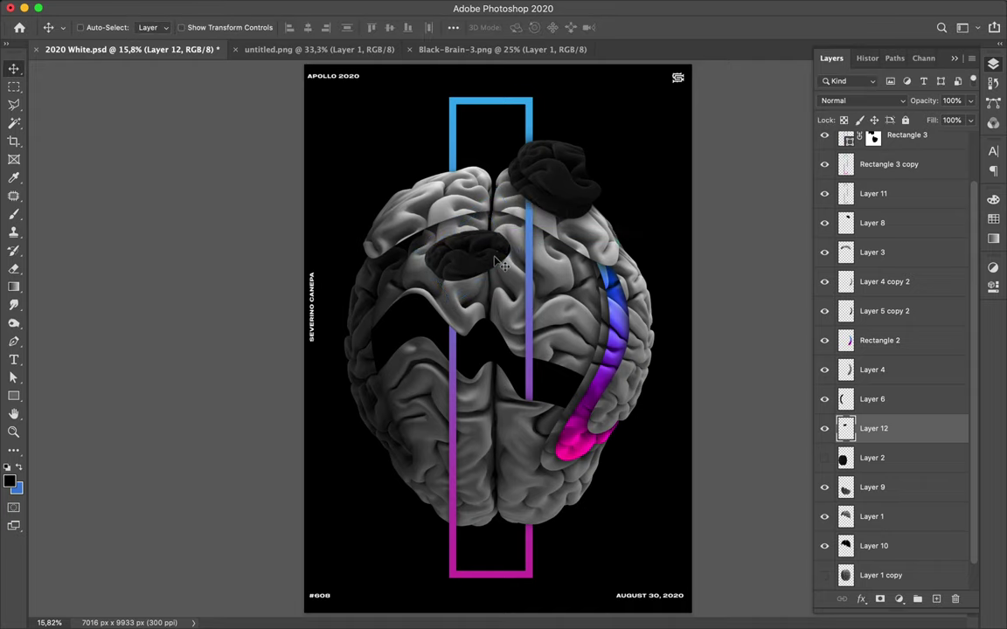
key("super+t")
mouse_move(505, 204)
left_mouse_down()
mouse_move(479, 175)
mouse_move(494, 205)
left_mouse_up()
key("Return")
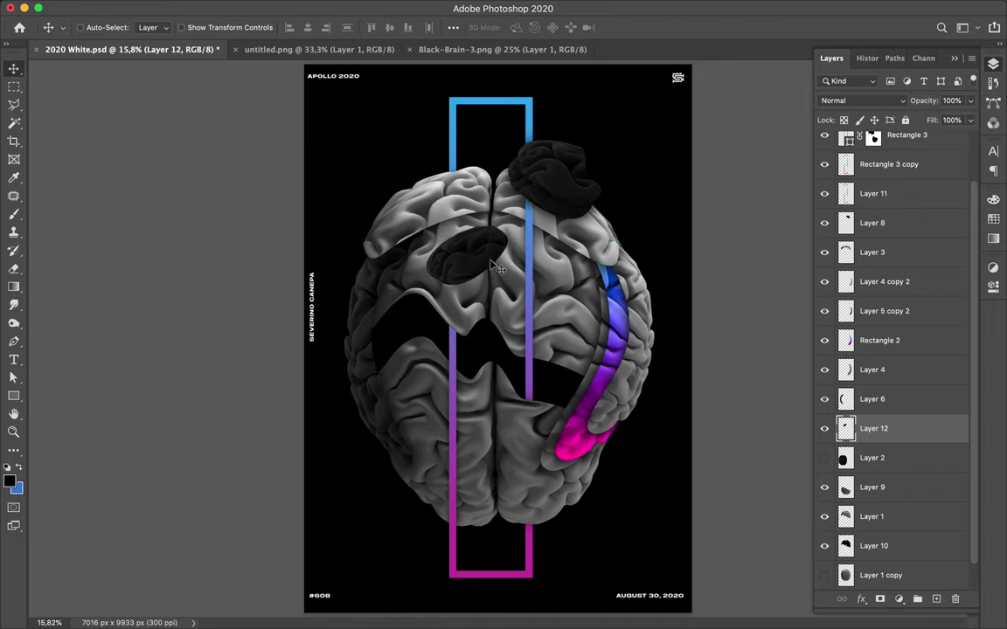
left_click_drag(447, 241, 414, 203)
left_click_drag(921, 425, 881, 151)
left_click_drag(407, 190, 408, 200)
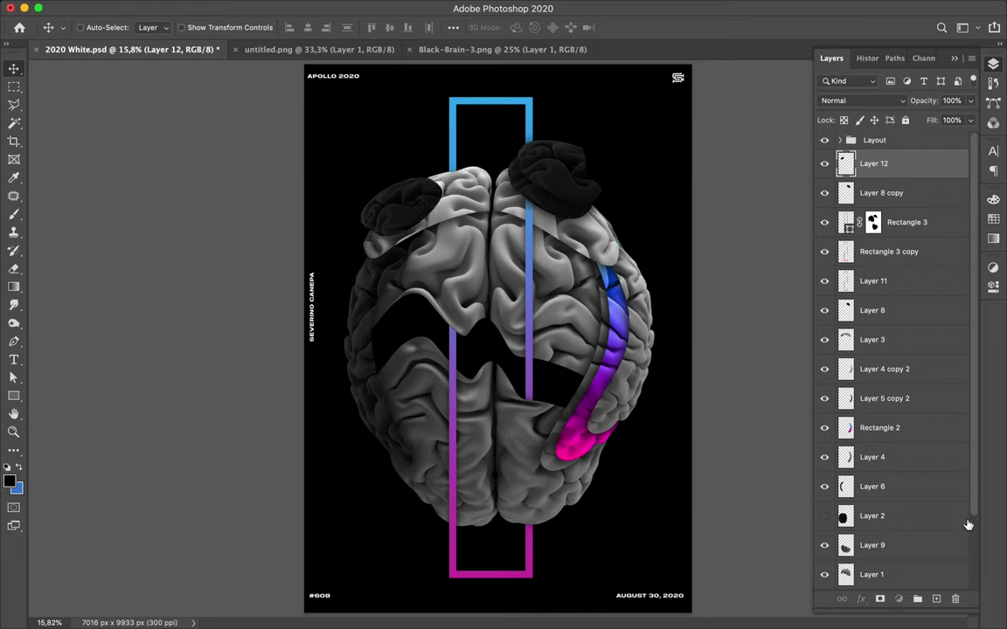
Step: Add a new empty layer above Layer 8 copy and inspect the dark patch up close
left_click(891, 194)
key("super+alt+shift+n")
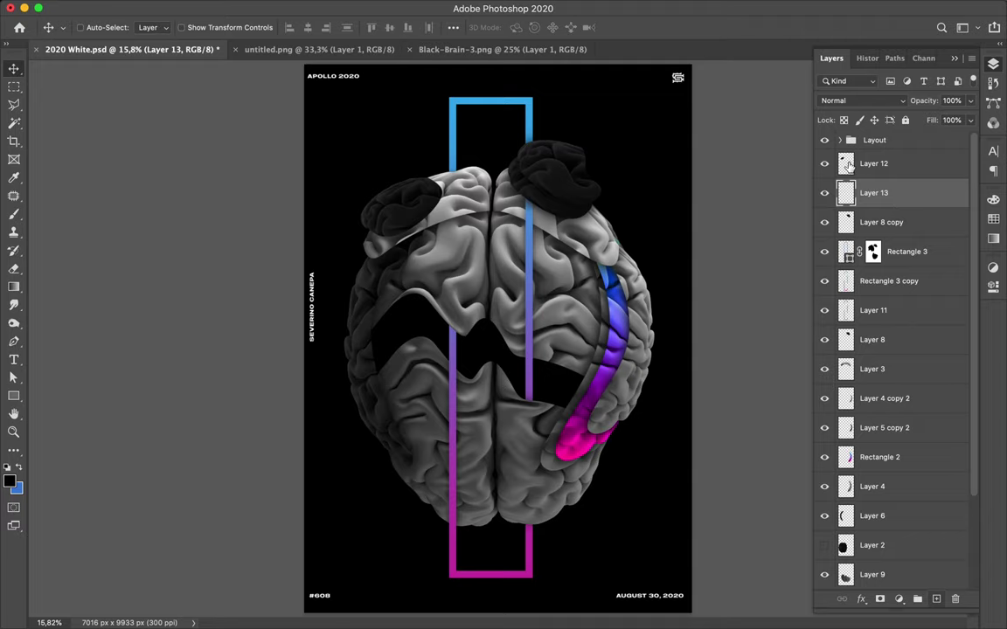
scroll(769, 187, "up", 10)
left_click(678, 207, "super")
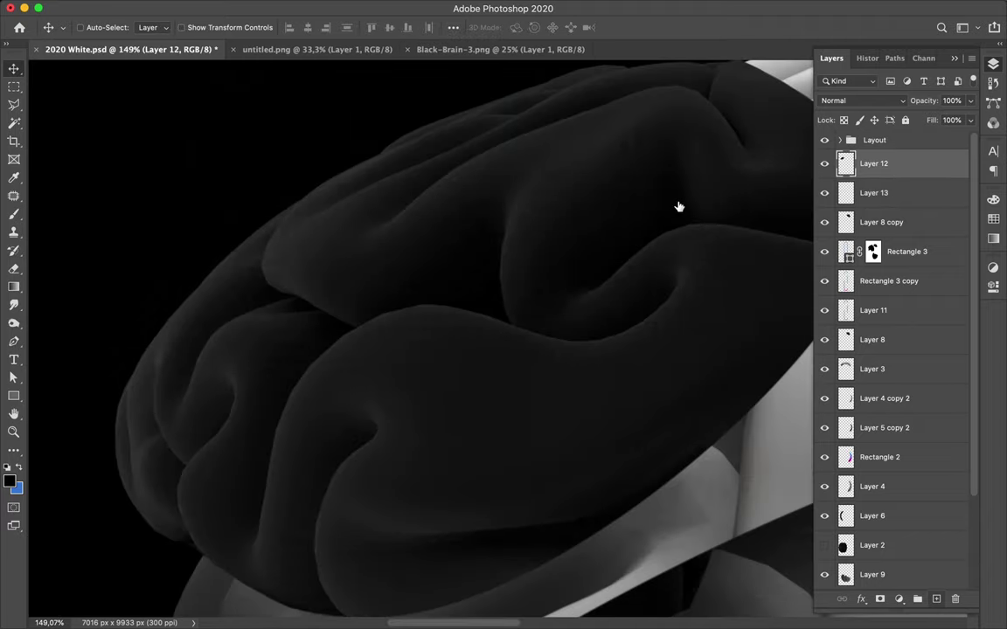
key("super+0")
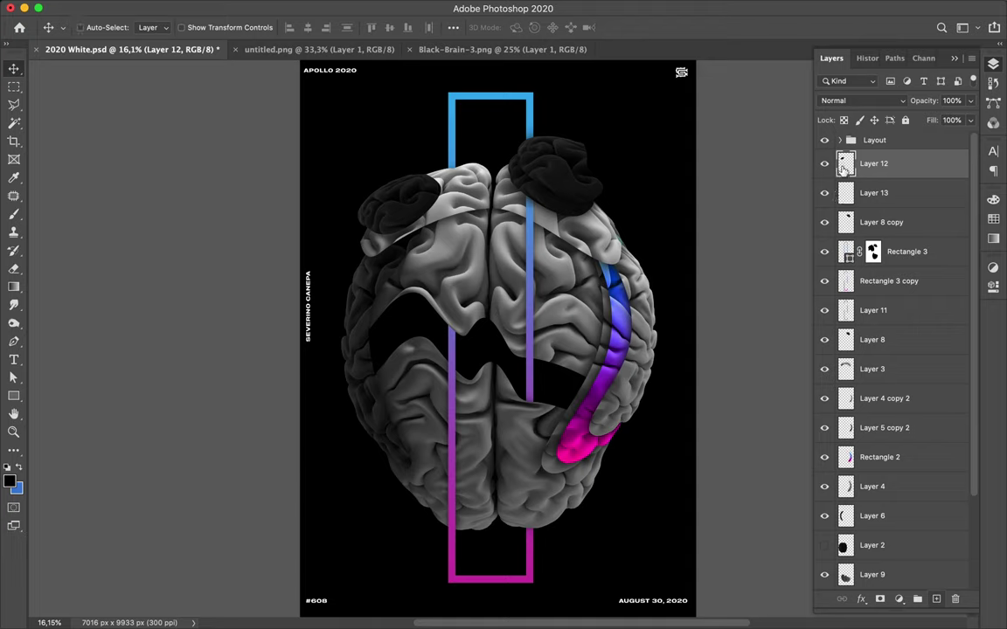
Step: Load Layer 12's patch outline, paint it solid black, and deselect
left_click(844, 169, "super")
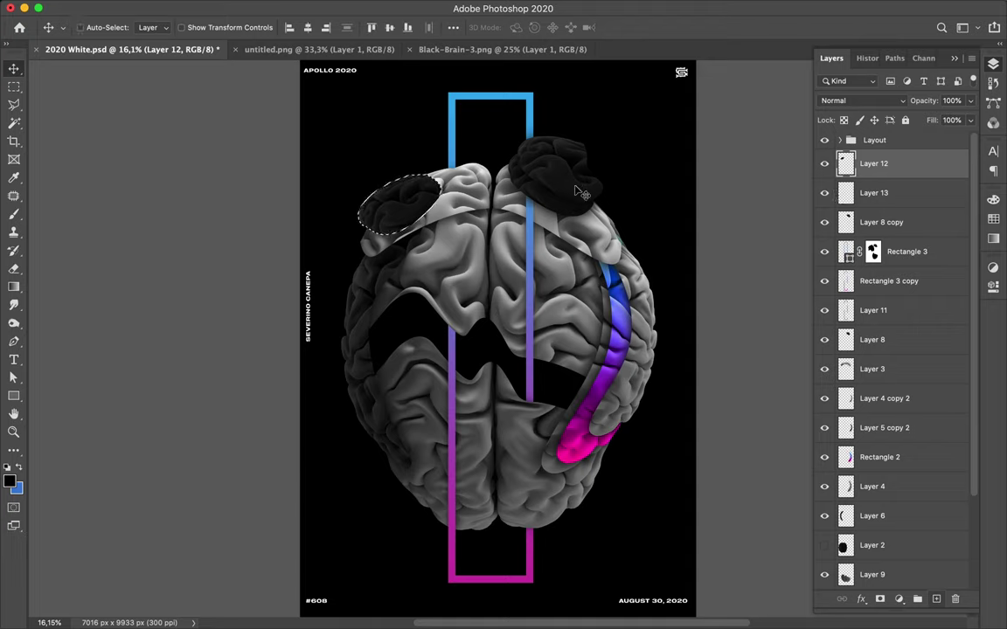
key("b")
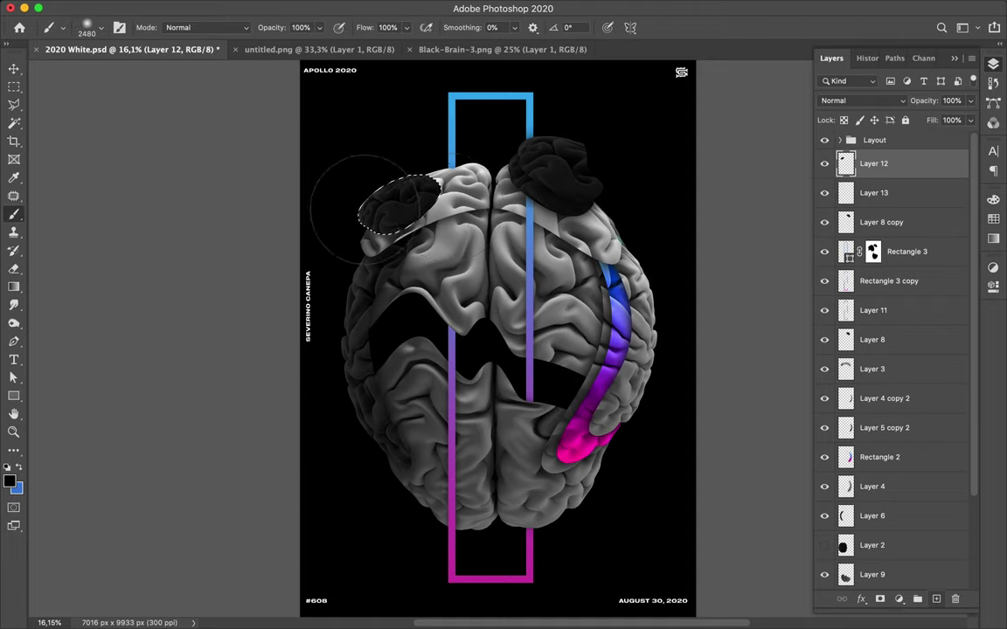
mouse_move(376, 180)
left_mouse_down()
mouse_move(367, 185)
mouse_move(411, 184)
left_mouse_up()
key("m")
key("super+d")
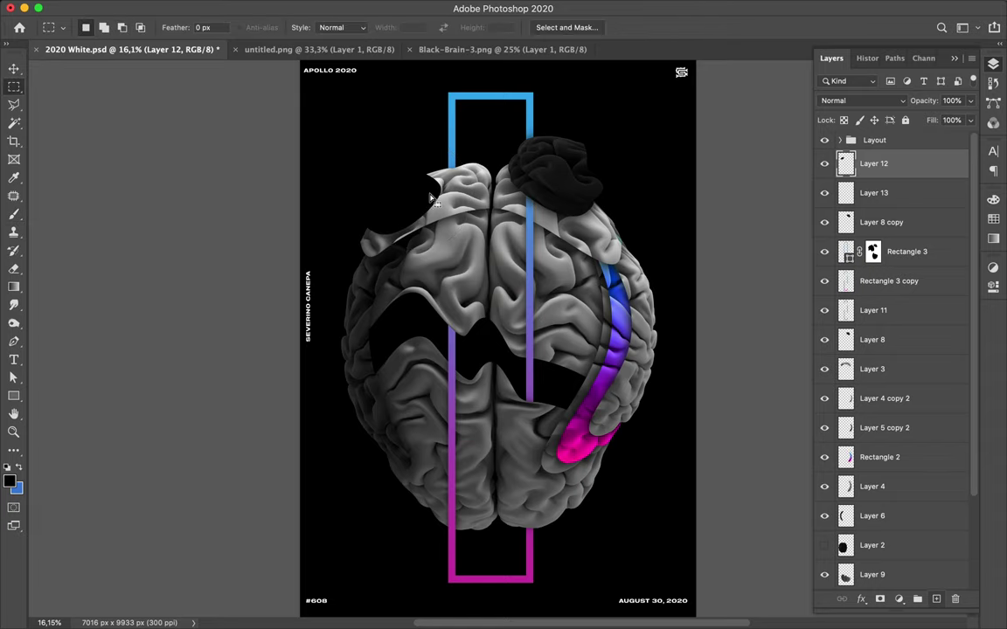
mouse_move(357, 3)
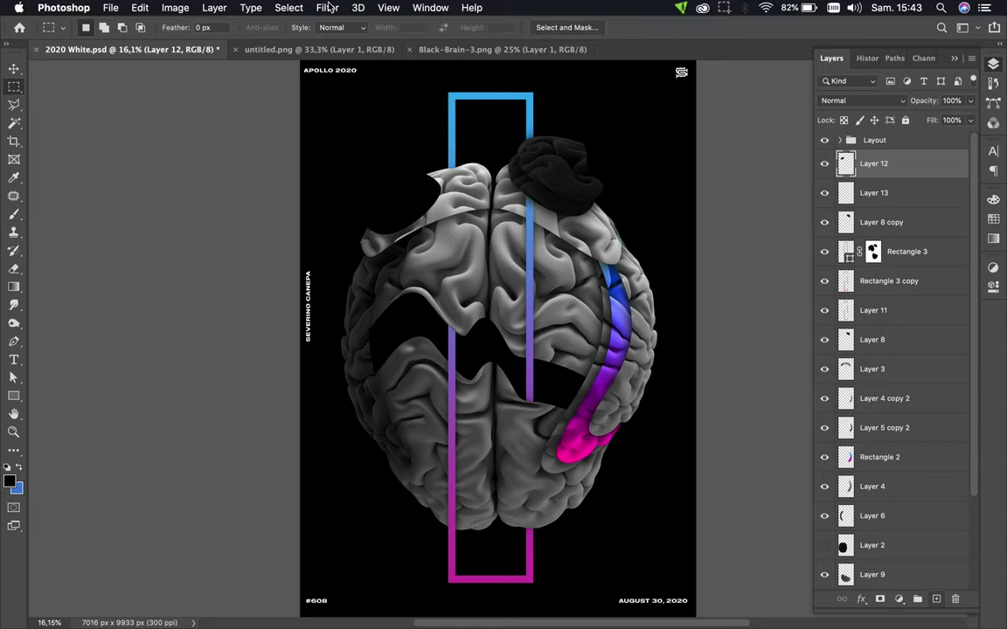
left_click(325, 7)
key("Escape")
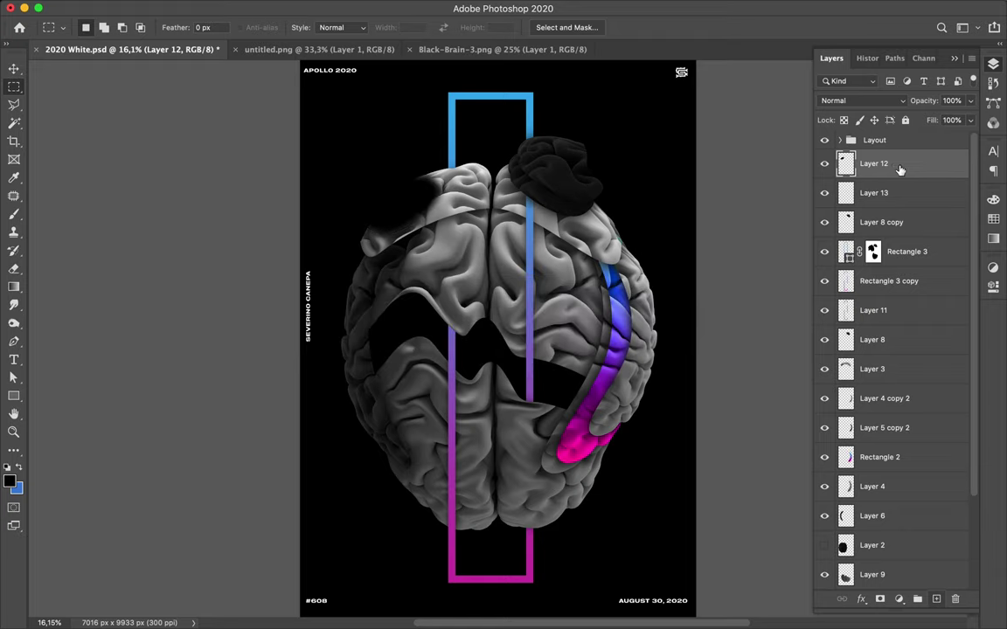
Step: Reorder Layer 12 and Layer 13 and restore the patch's outline selection
left_click_drag(900, 169, 917, 210)
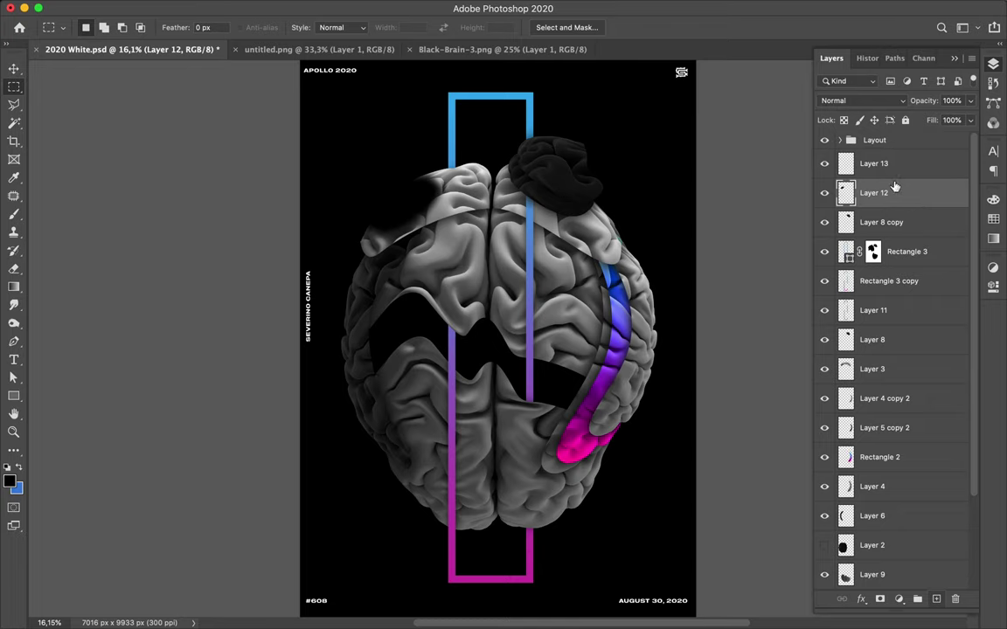
left_click_drag(893, 187, 883, 160)
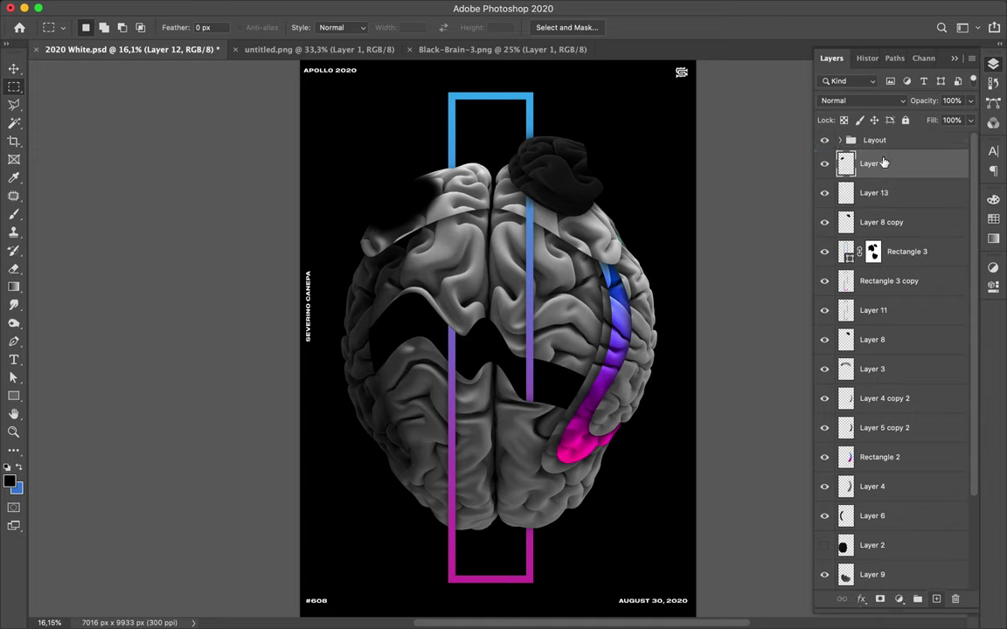
key("ctrl+z")
key("ctrl+shift+z")
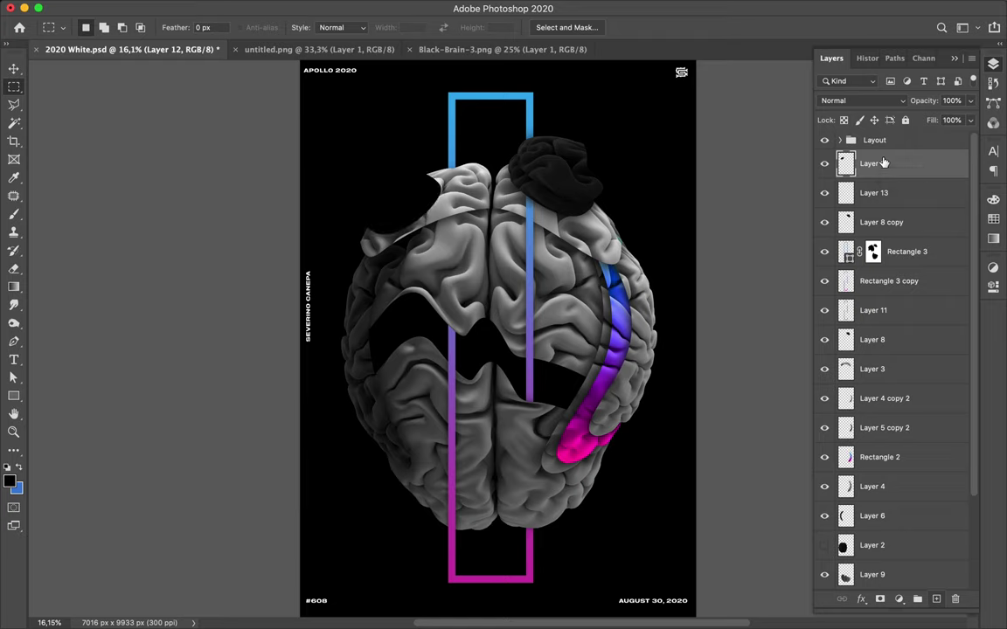
key("ctrl+shift+z")
key("ctrl+shift+z")
key("ctrl+shift+z")
Step: Make Layer 13 active, deselect, and repeat the last Gaussian blur on it
left_click(887, 192)
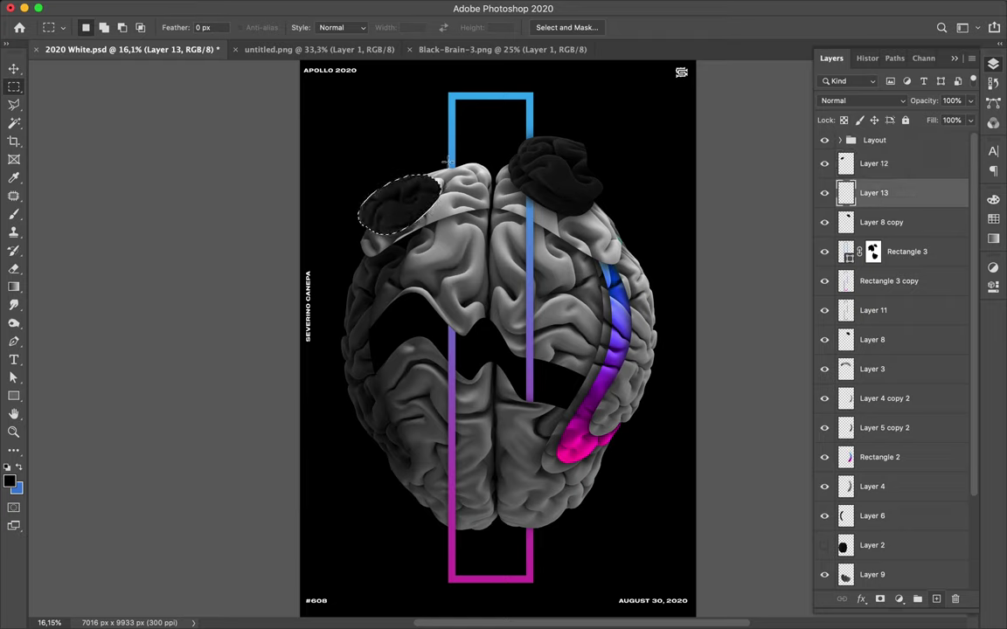
key("b")
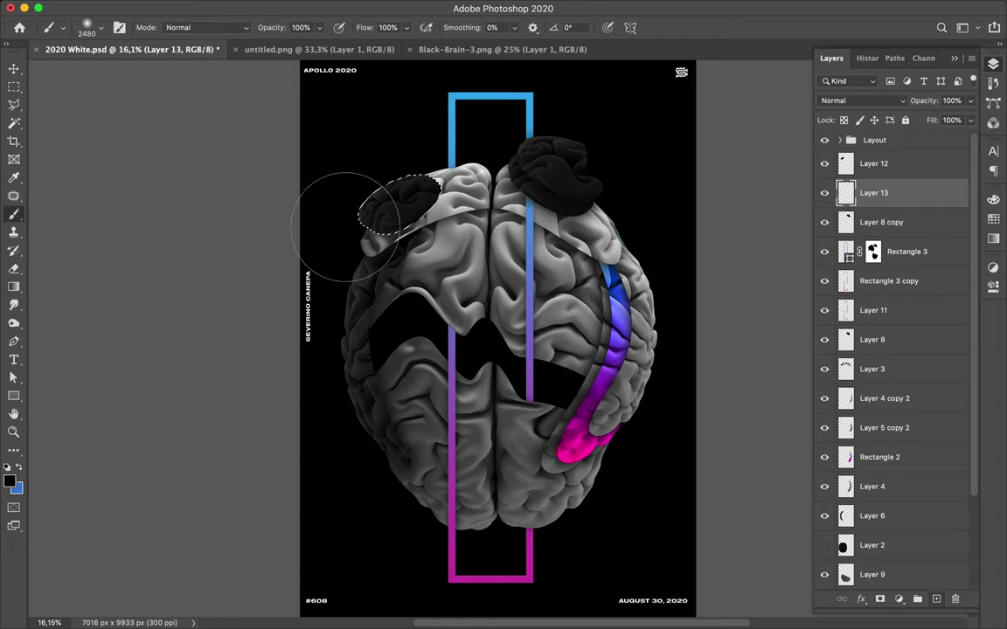
key("ctrl+d")
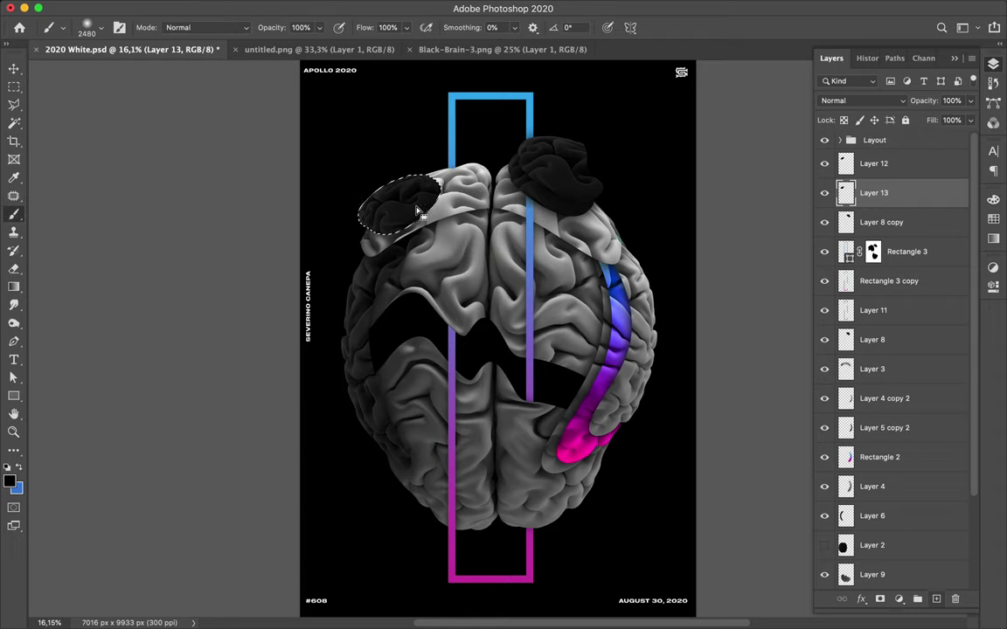
key("m")
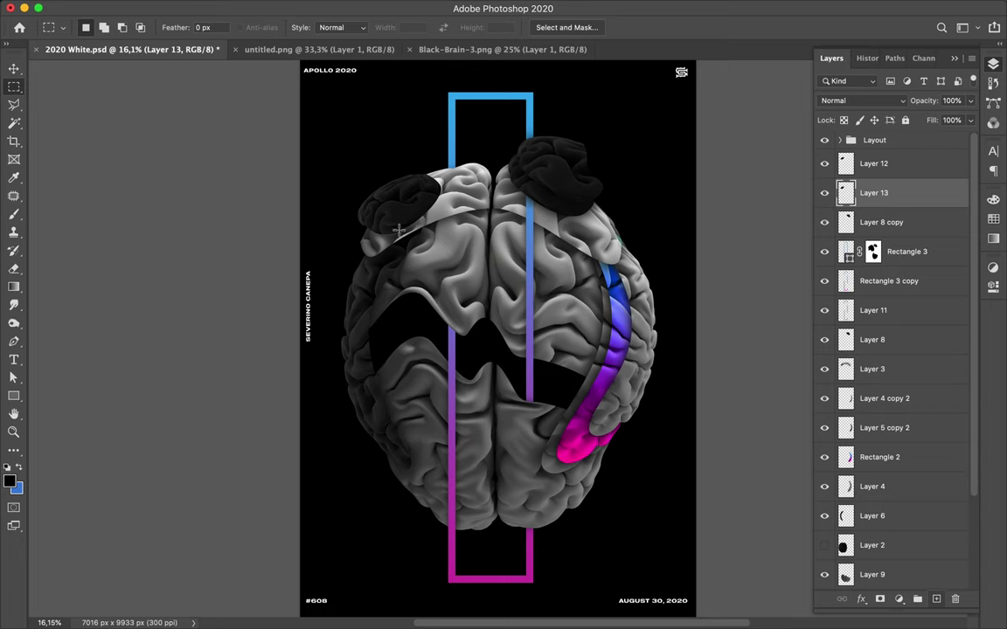
mouse_move(371, 5)
left_click(327, 7)
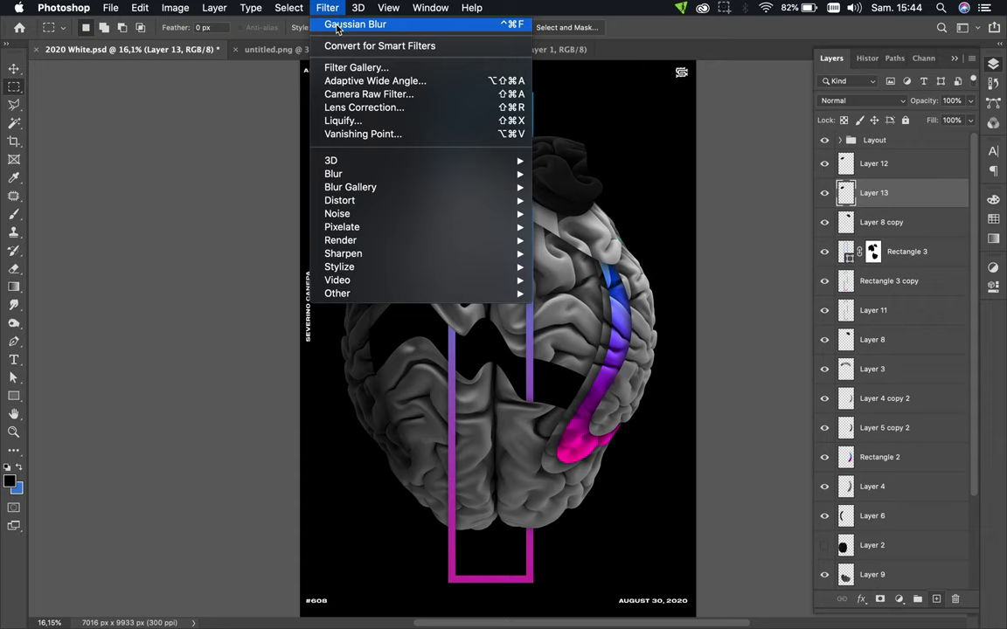
left_click(336, 26)
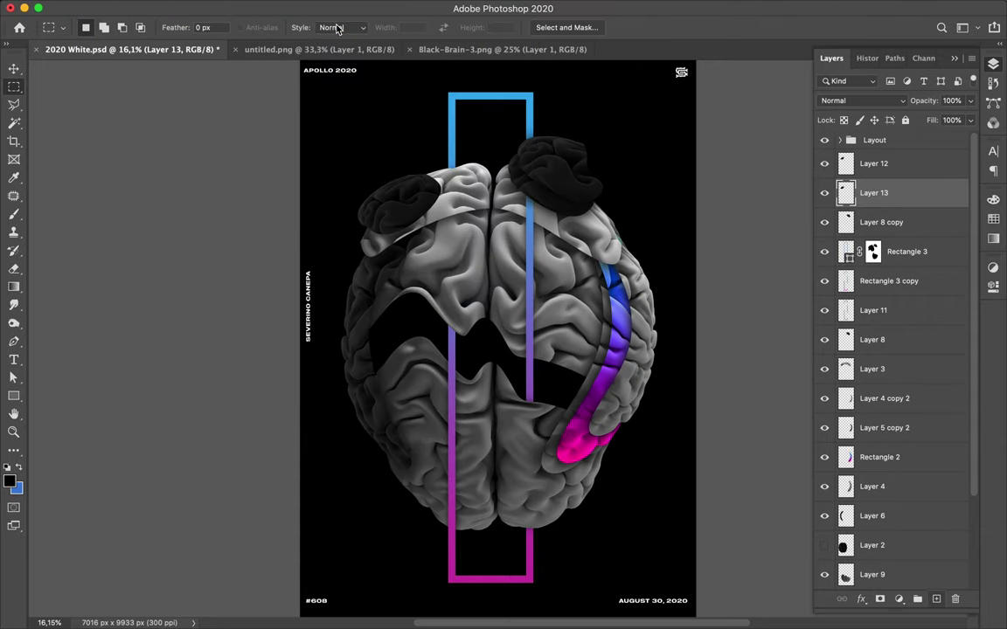
key("ctrl+super+f")
Step: Apply a 120-pixel Gaussian Blur to Layer 13
mouse_move(291, 5)
left_click(326, 7)
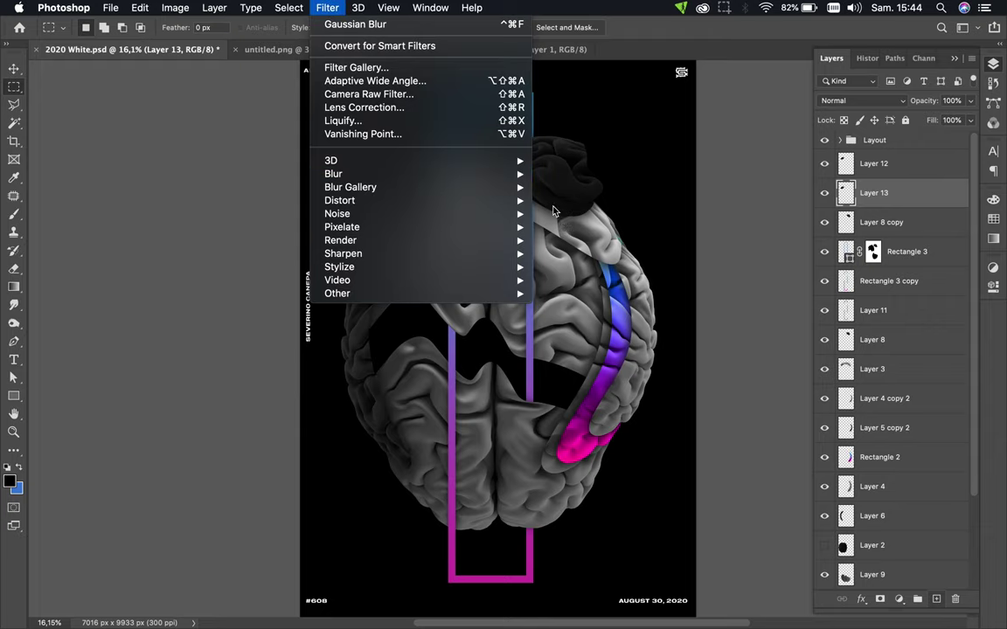
mouse_move(480, 175)
left_click(579, 226)
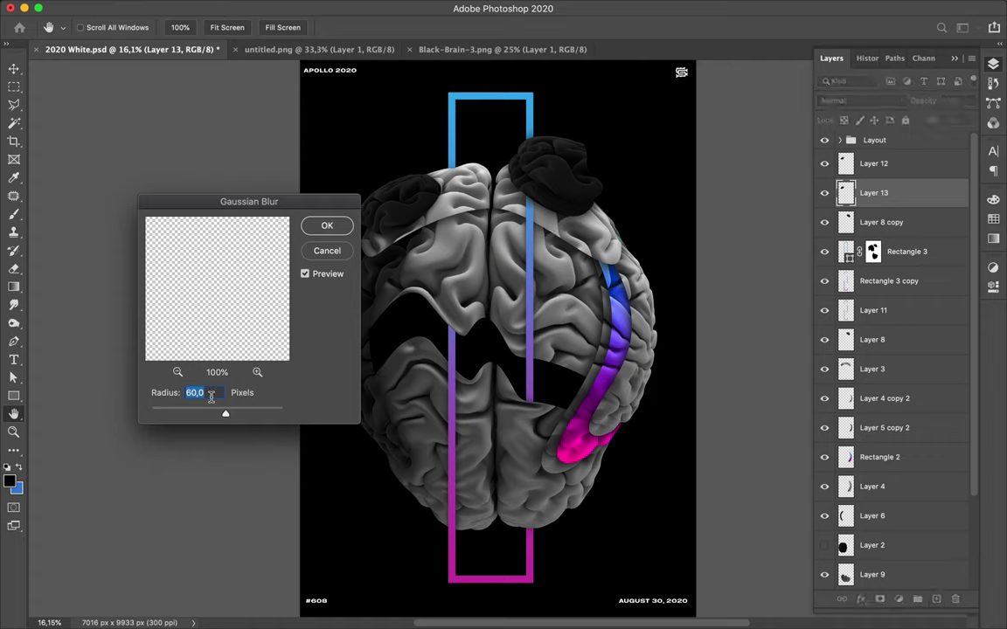
type("120")
left_click(326, 226)
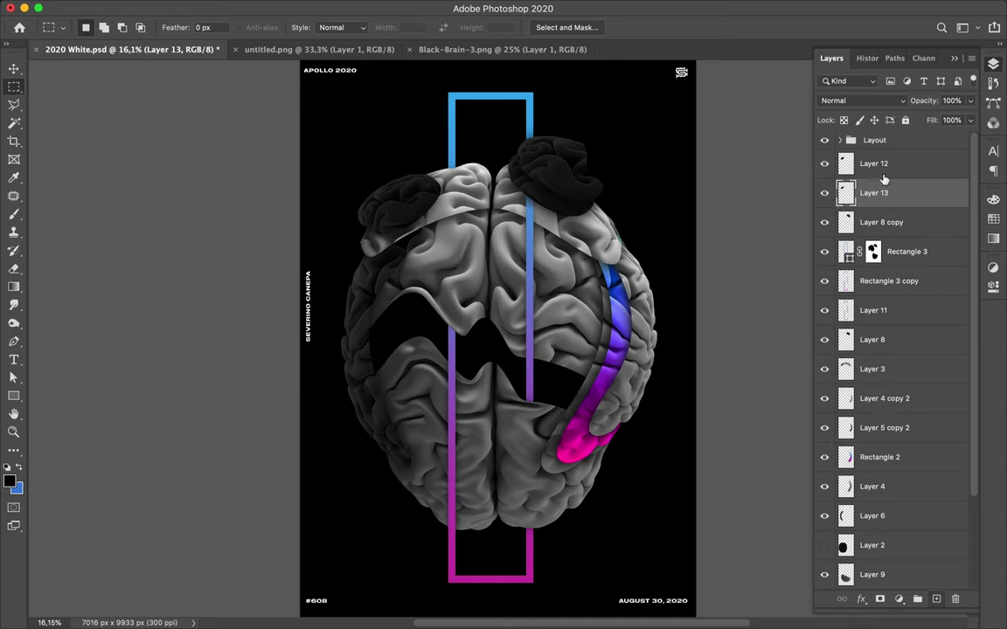
Step: Rotate Layers 12 and 13 together to -5.83° and shift them slightly up and left
left_click(821, 165, "shift")
key("ctrl+t")
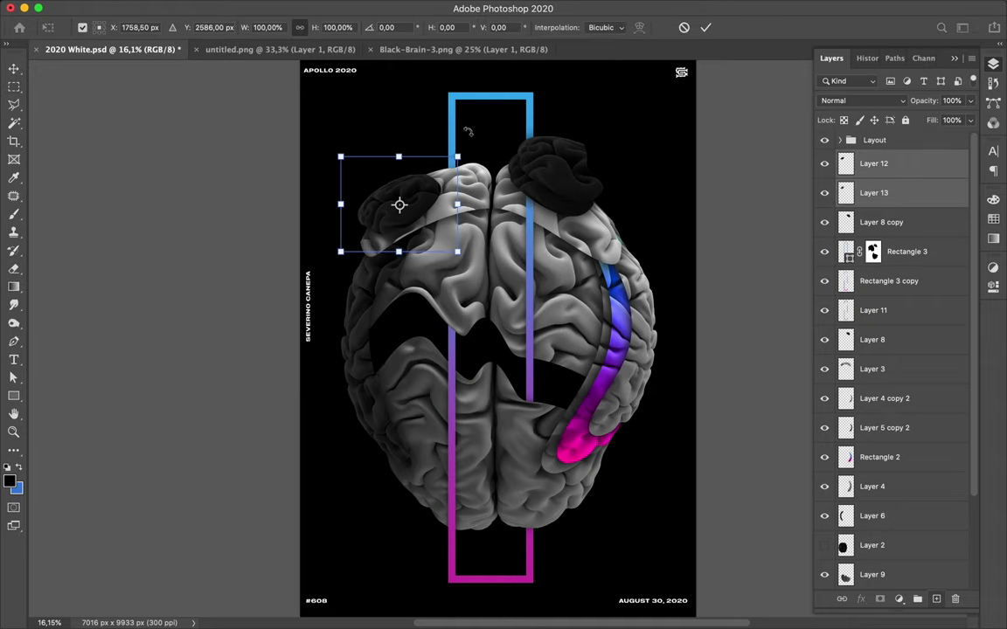
left_click_drag(470, 127, 461, 124)
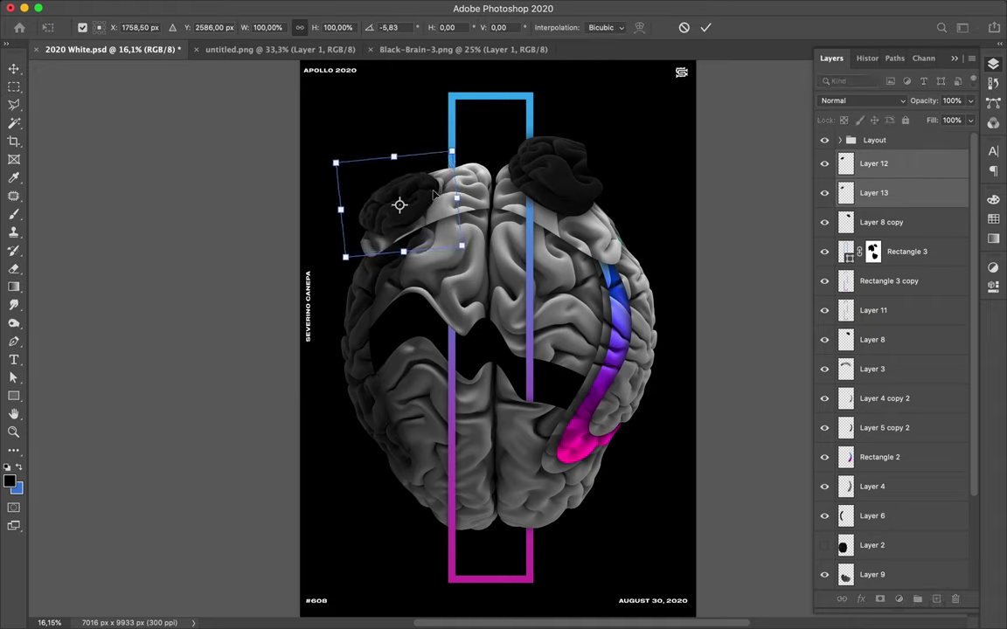
left_click_drag(434, 194, 434, 186)
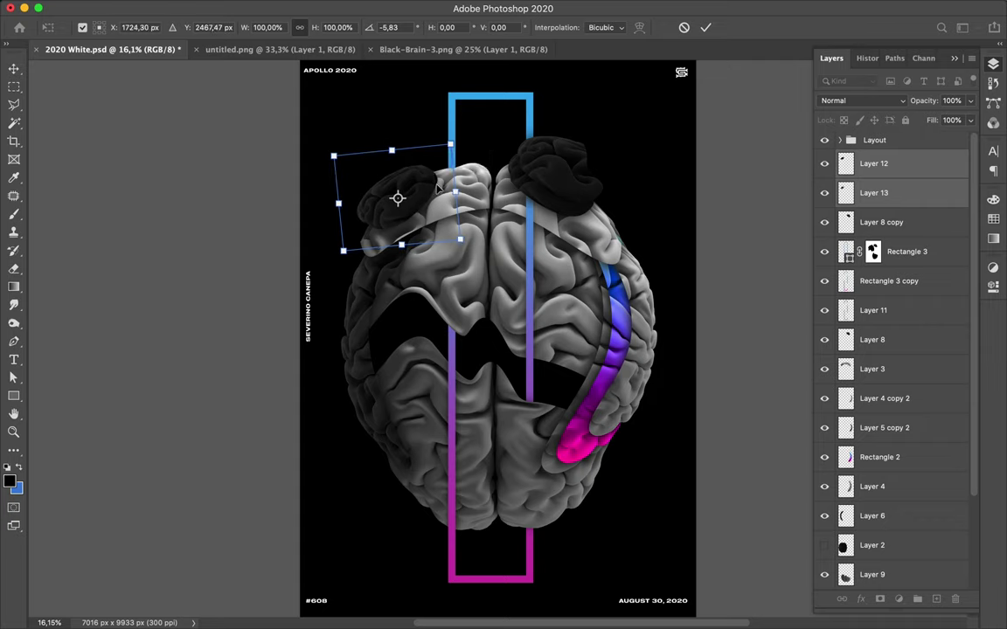
key("Return")
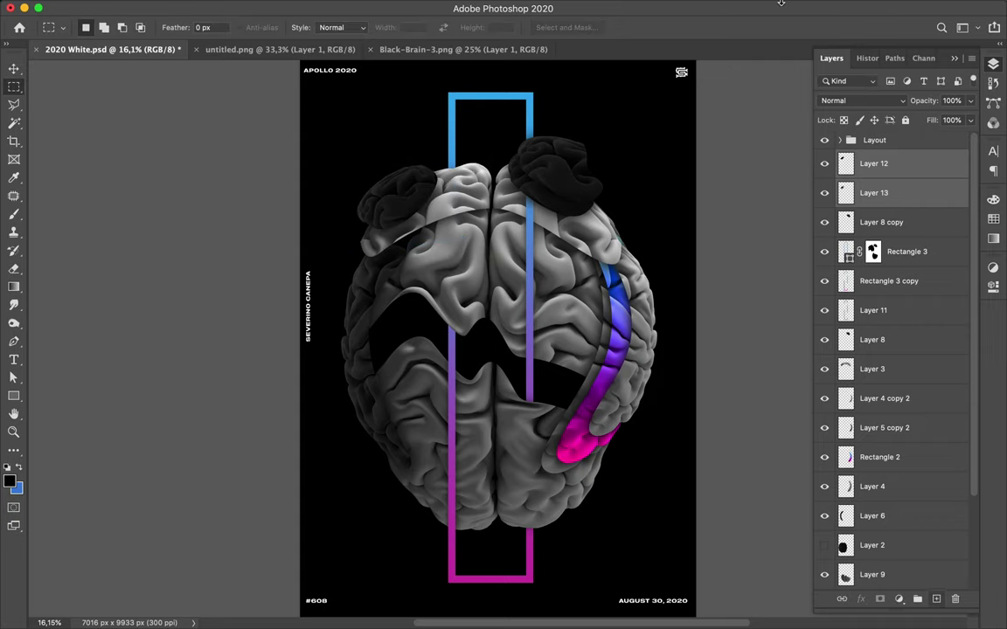
Step: Bring the Layers panel back and select Layer 12 on its own
left_click(723, 7)
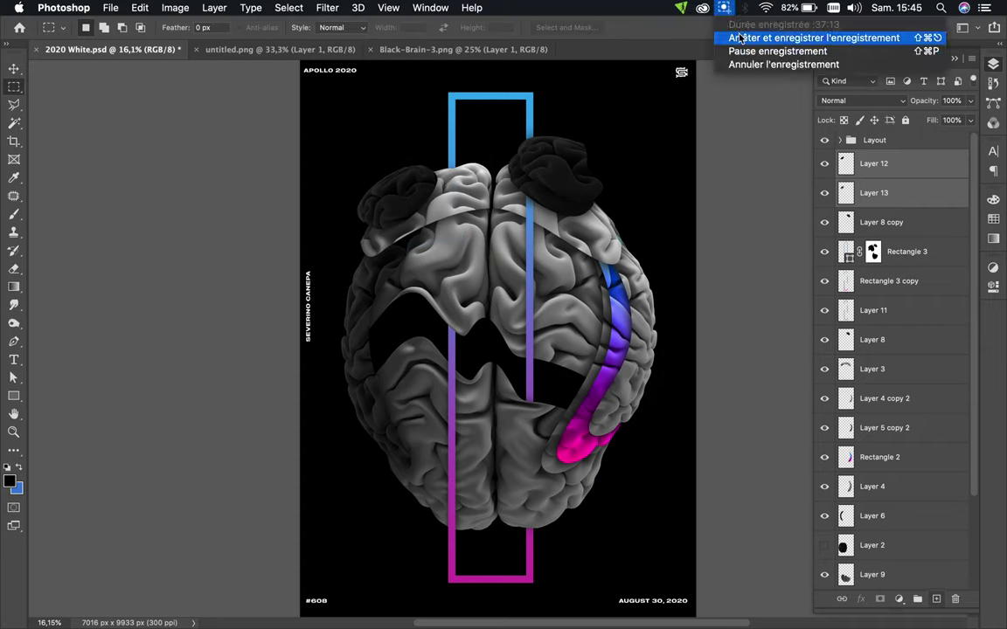
left_click(739, 39)
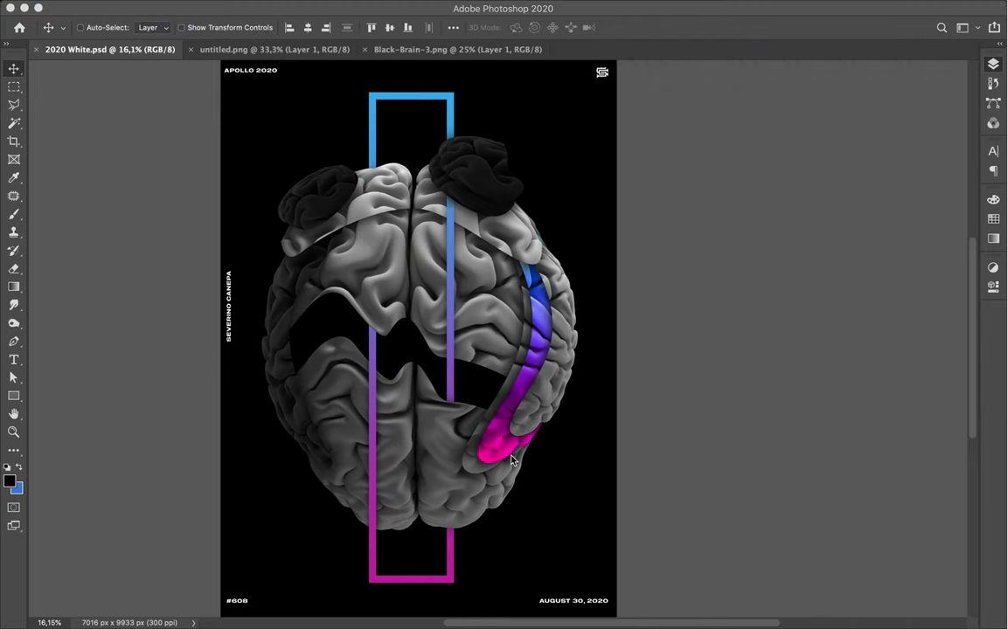
left_click(996, 82)
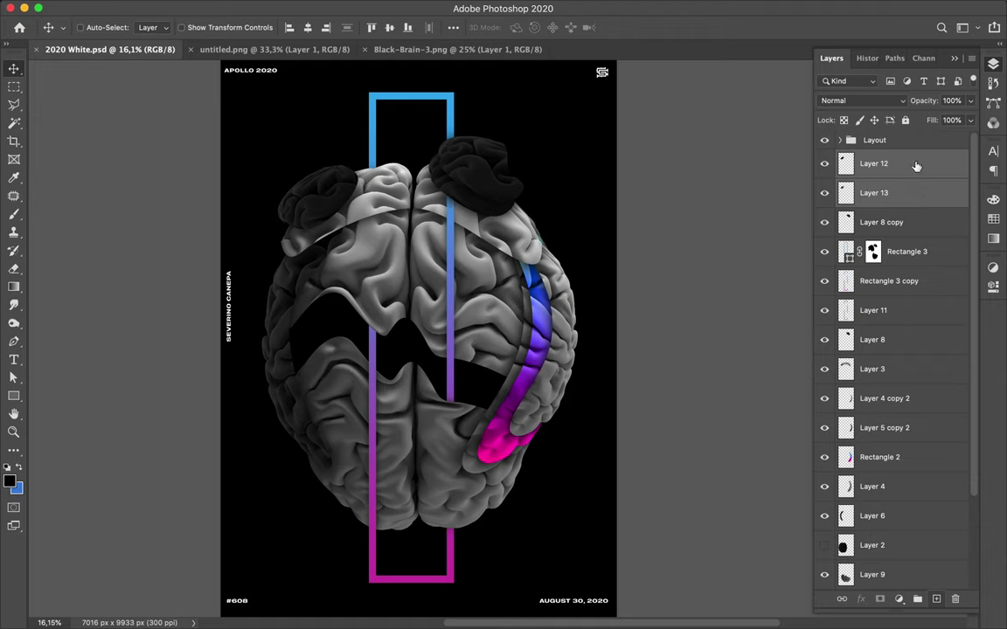
left_click(953, 164)
scroll(899, 236, "down", 3)
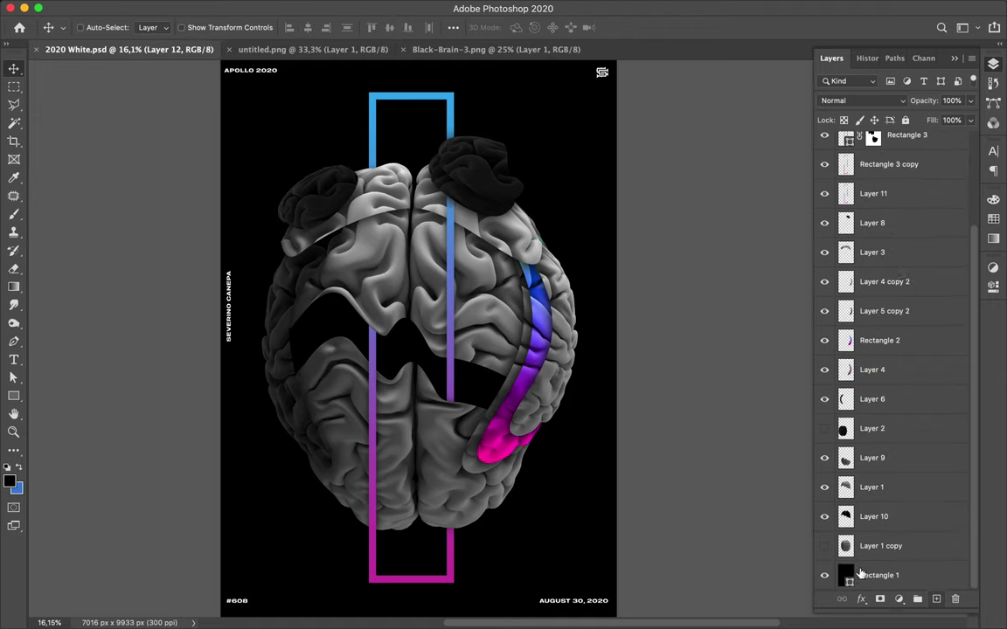
Step: Scale all brain and frame layers down to 76.10% and recentre them on the poster
key("super+alt+a")
key("super+t")
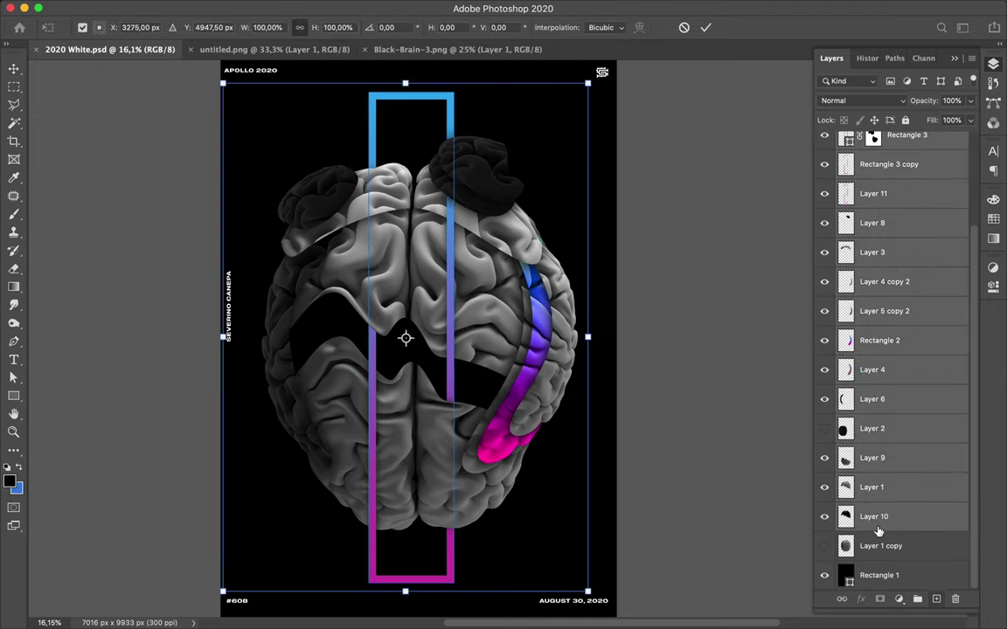
left_click_drag(407, 84, 417, 160)
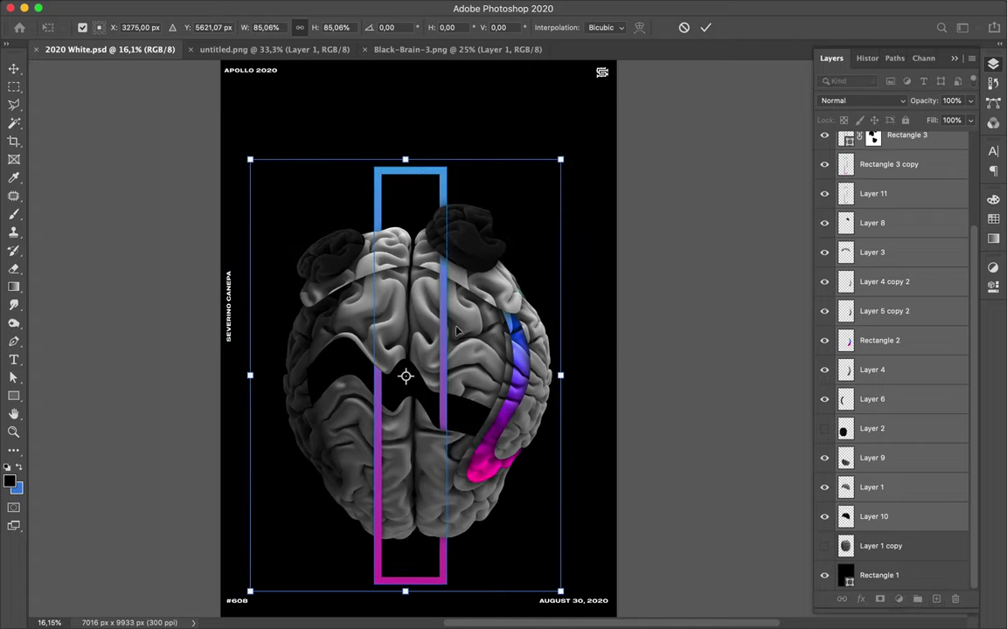
left_click_drag(475, 327, 471, 304)
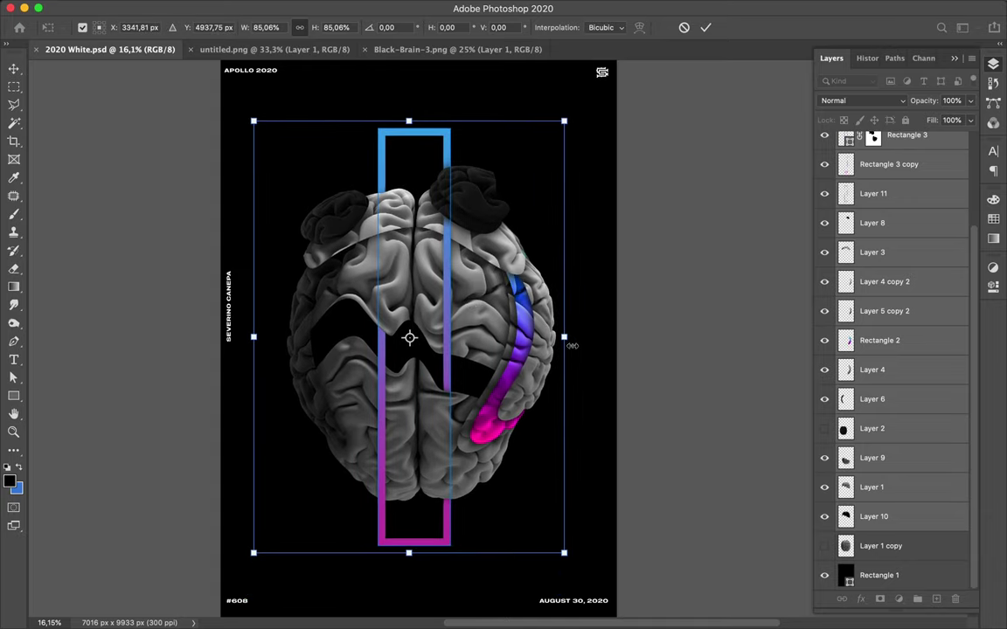
left_click_drag(564, 336, 546, 339)
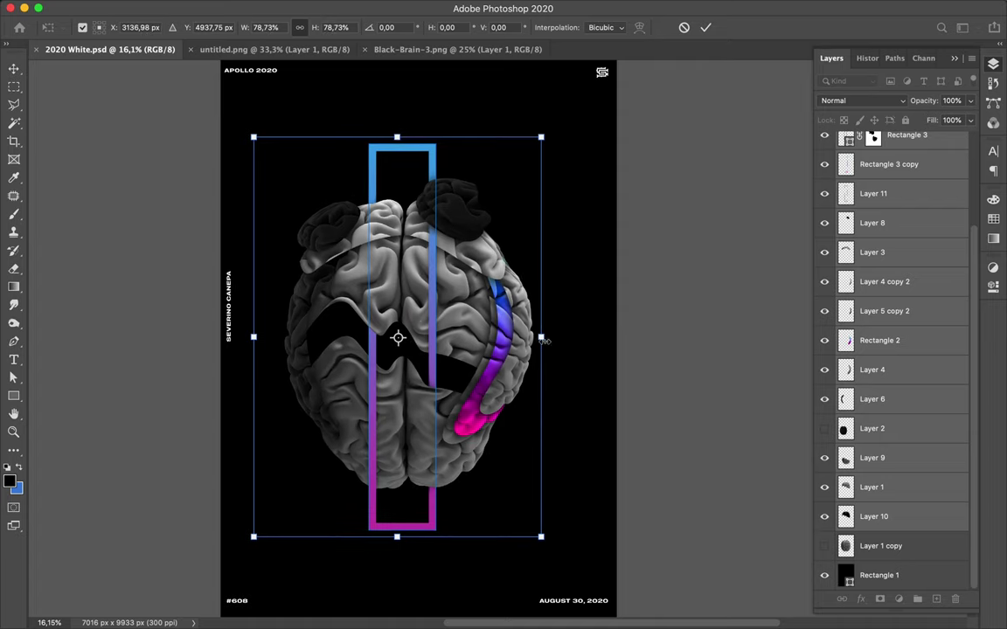
left_click_drag(428, 326, 436, 325)
left_click_drag(259, 328, 269, 328)
left_click_drag(410, 278, 409, 281)
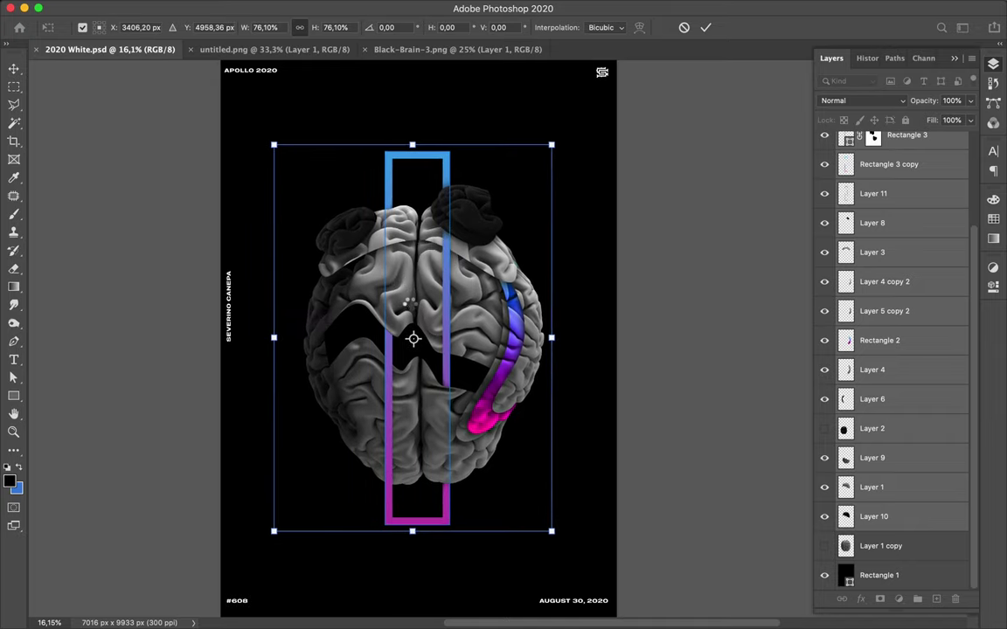
key("Return")
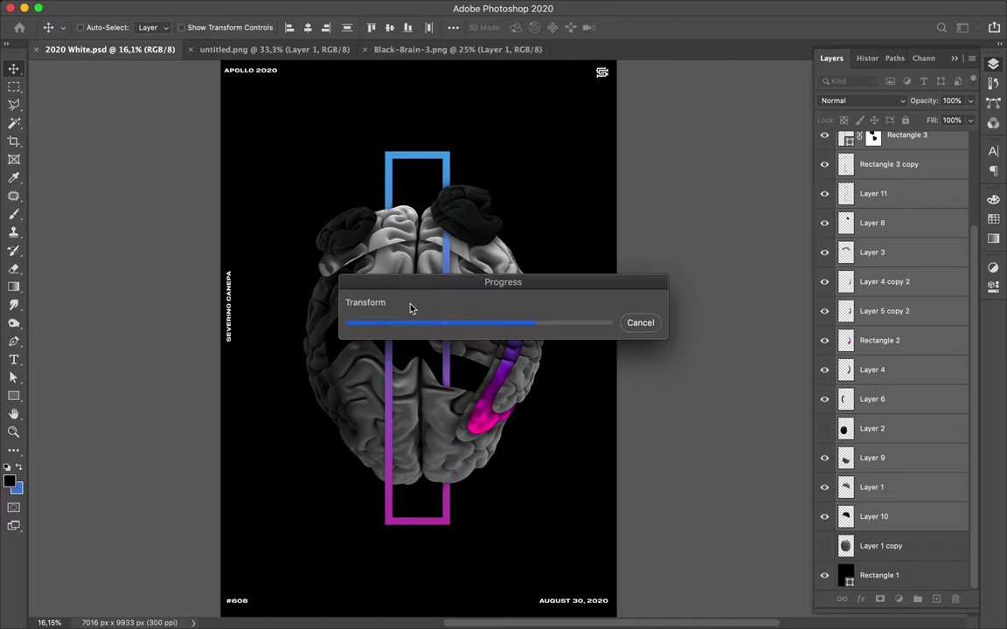
scroll(412, 310, "up", 3)
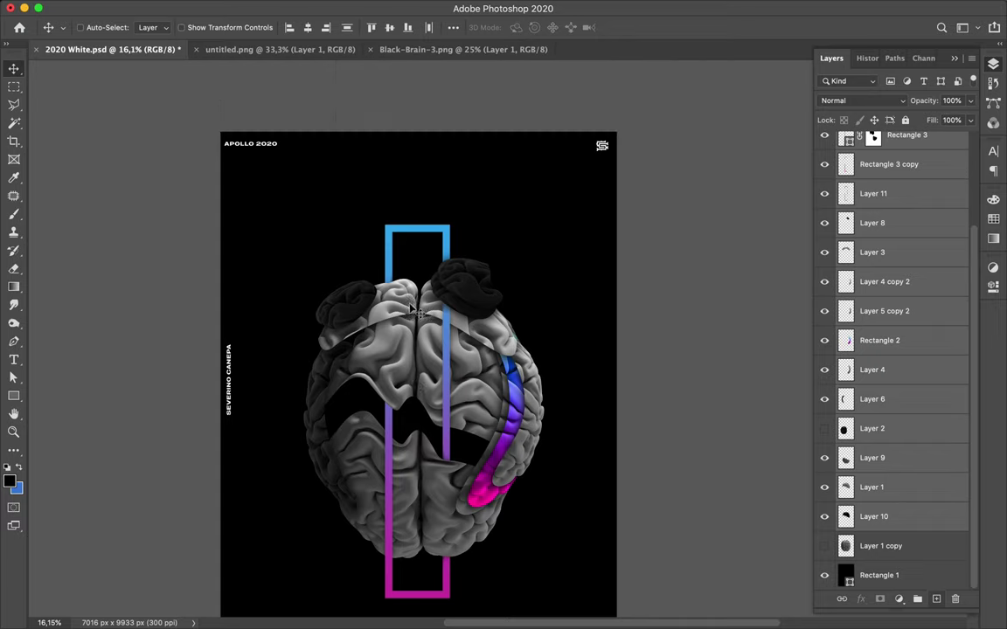
scroll(418, 312, "down", 5)
scroll(417, 312, "down", 3)
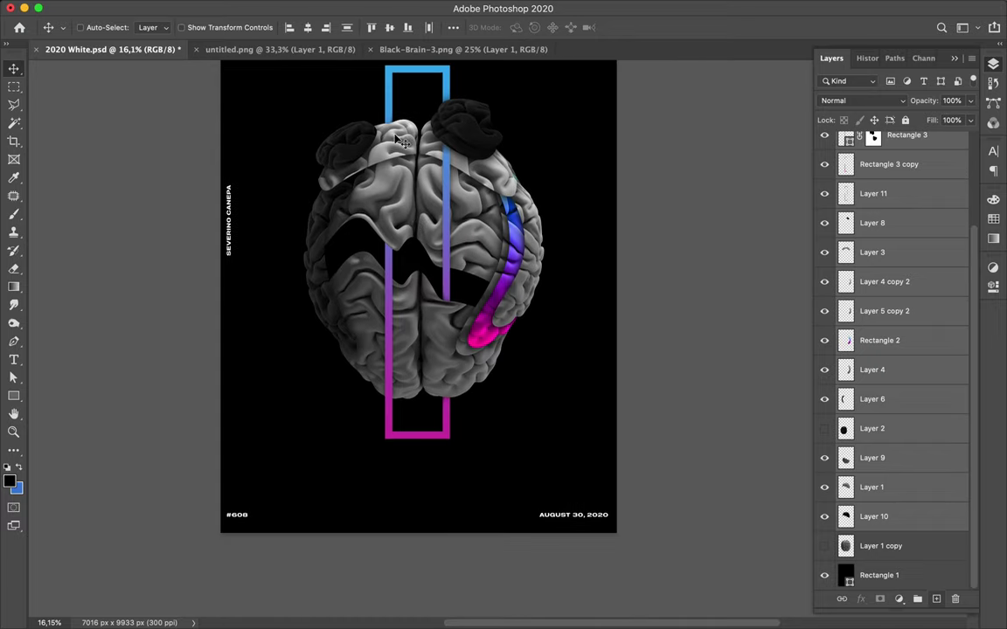
scroll(375, 363, "up", 5)
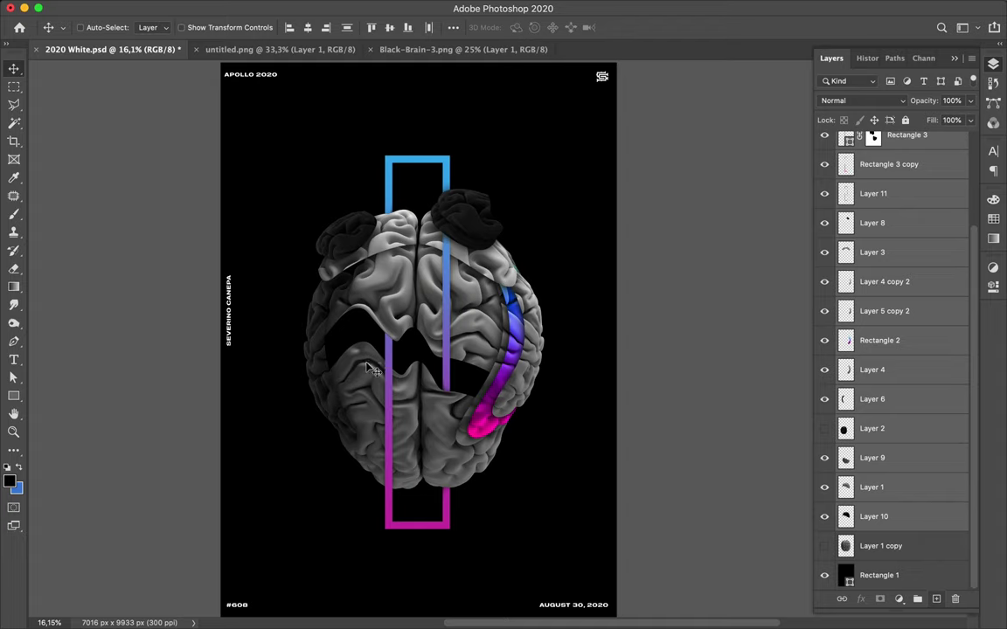
Step: On Layer 9, trace a closed pen path around part of the lower-left brain lobe
left_click(367, 374, "super")
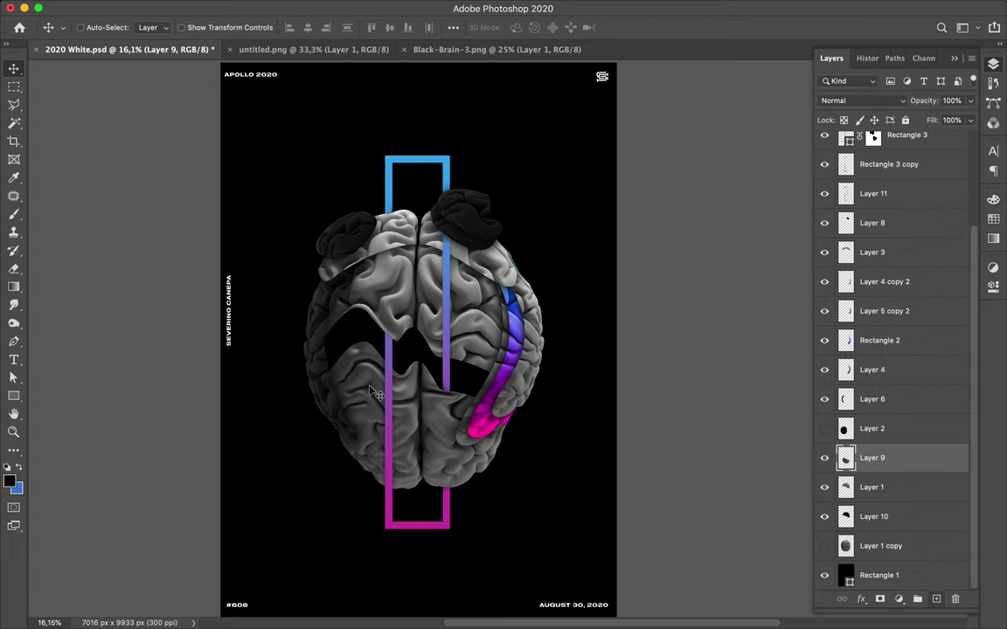
key("p")
left_click(364, 386)
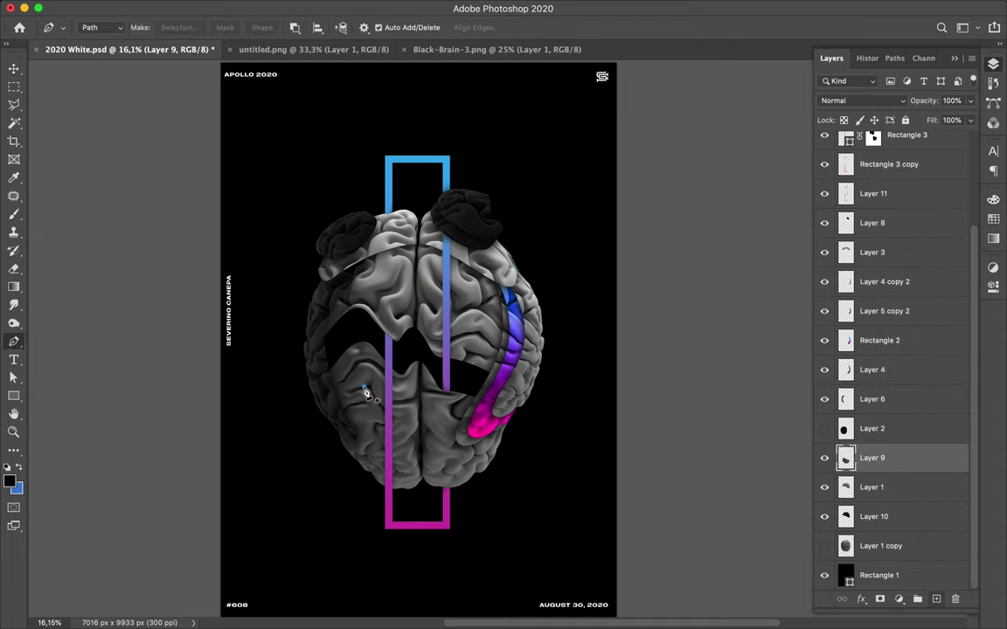
left_click_drag(401, 380, 414, 396)
left_click(404, 421)
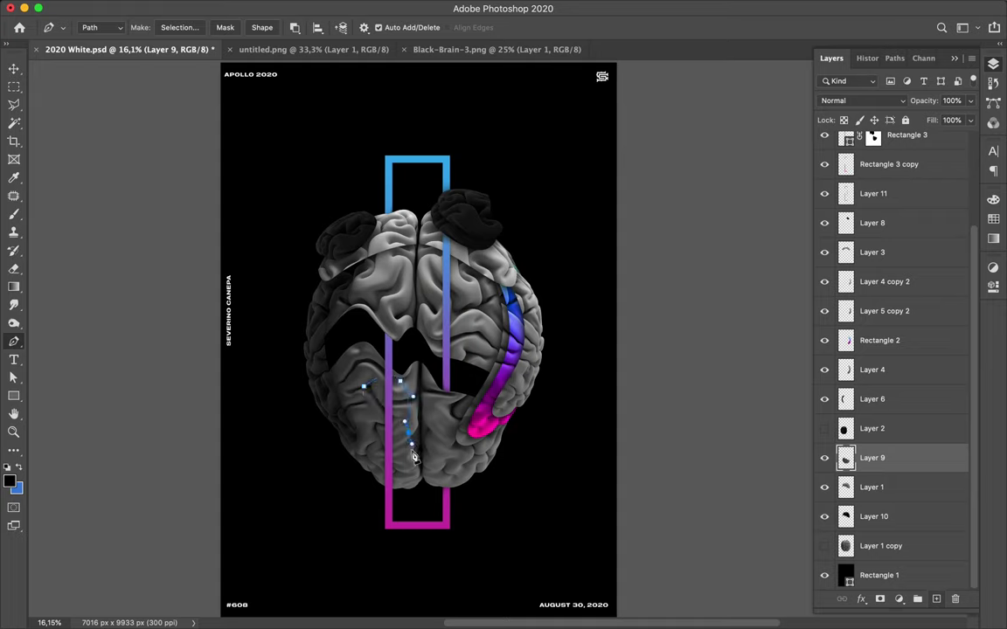
left_click(411, 442)
left_click_drag(420, 490, 397, 470)
left_click(347, 423)
left_click(364, 386)
Step: Turn the path into a selection and copy it onto new Layer 14
left_click(175, 27)
left_click(592, 260)
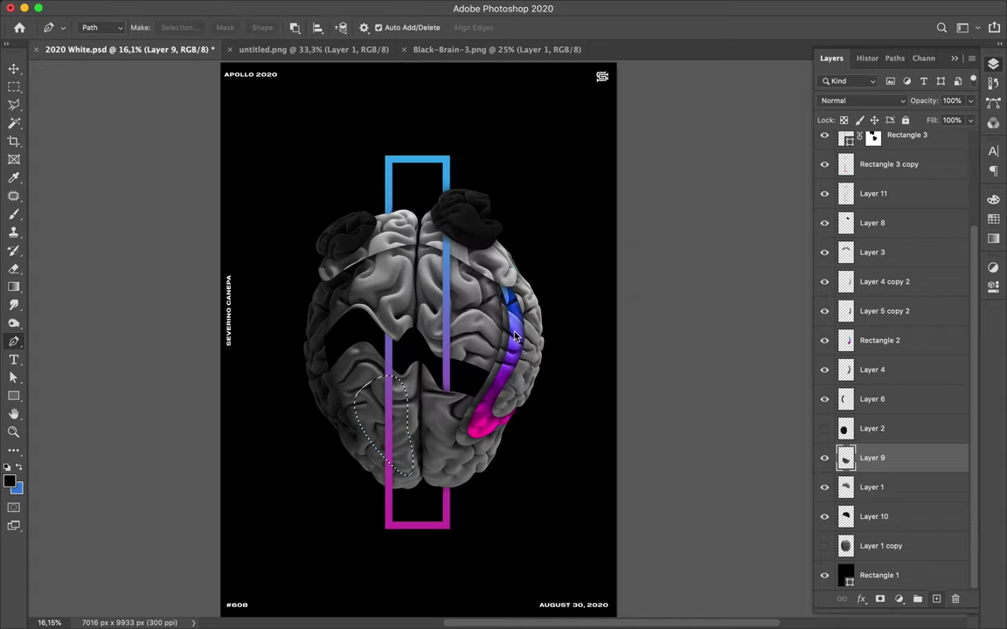
key("ctrl+j")
Step: Nudge the copied lobe piece slightly, then select Layer 9
key("v")
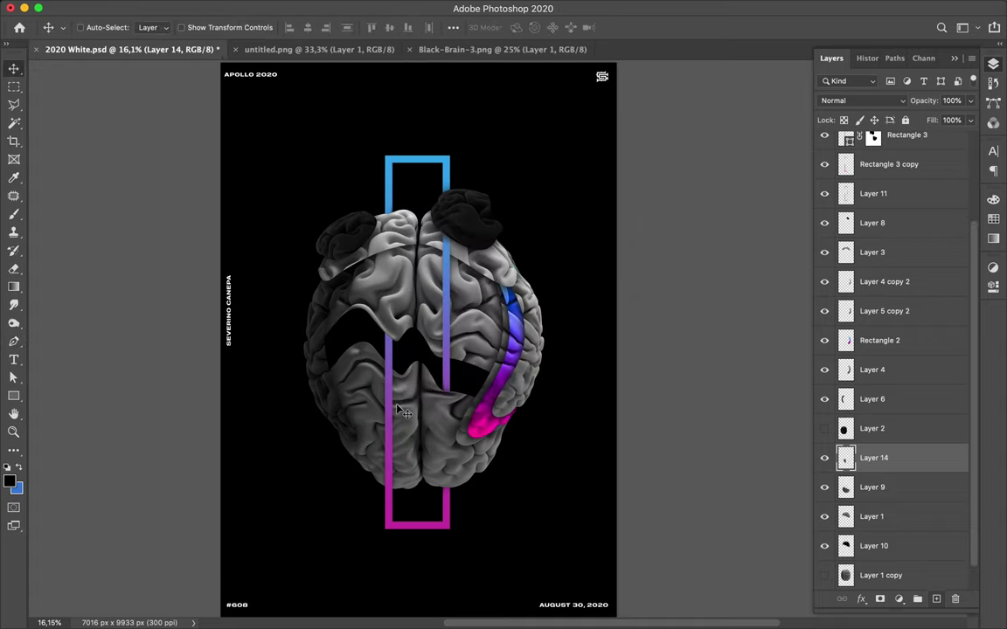
left_click_drag(398, 408, 394, 404)
left_click(870, 487)
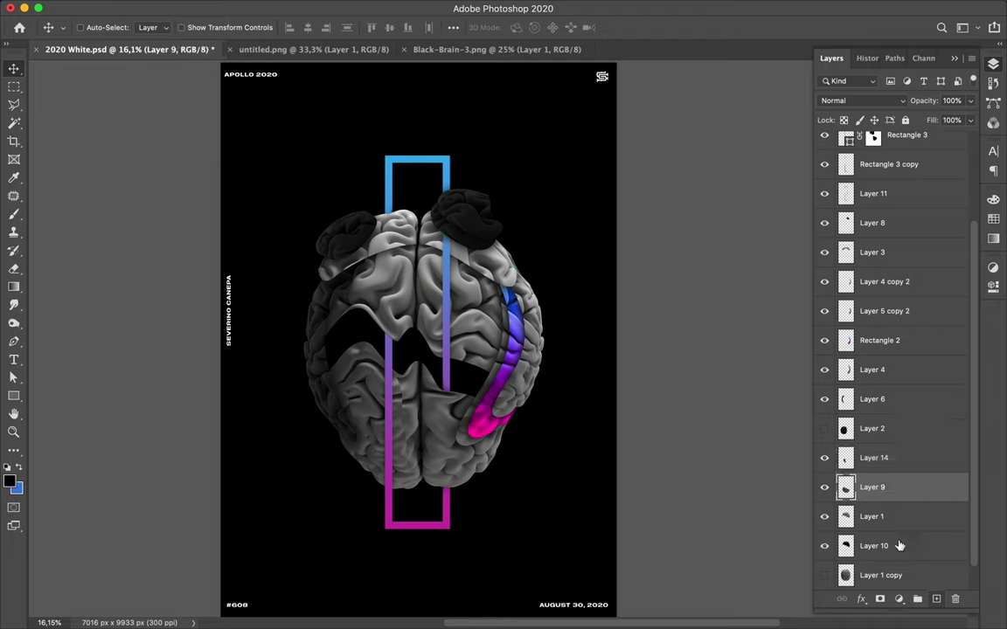
Step: On new Layer 15, paint a black patch inside the traced area and Gaussian-blur it
key("super+alt+shift+n")
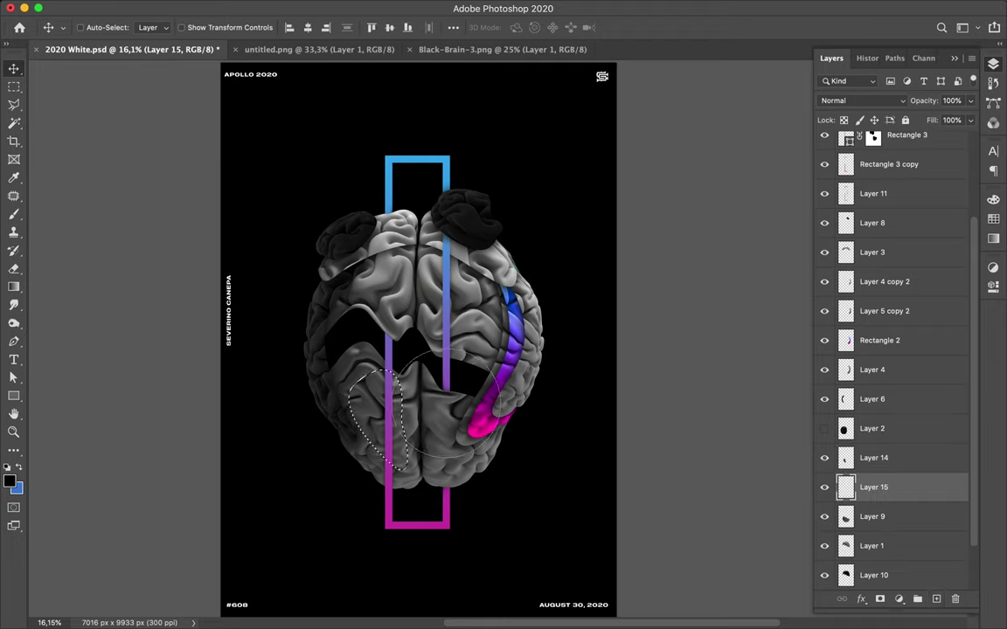
key("b")
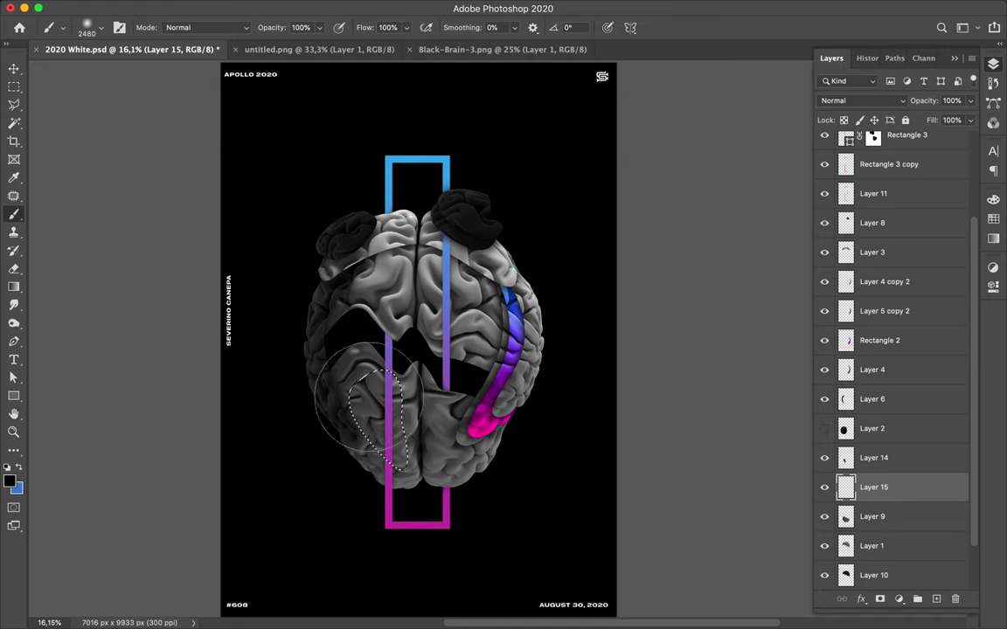
left_click(372, 441)
key("m")
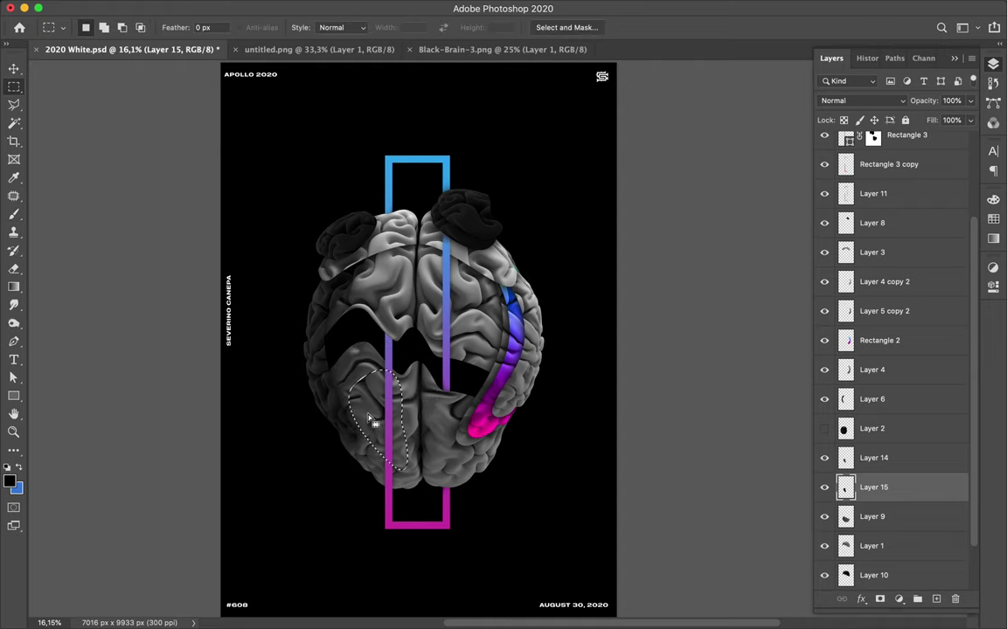
left_click(326, 7)
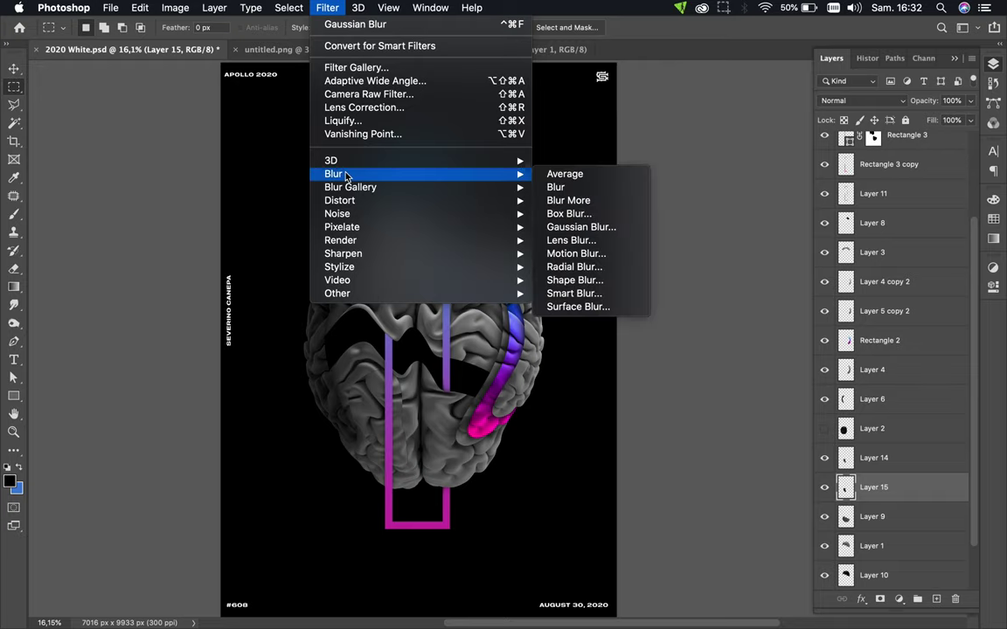
left_click(355, 23)
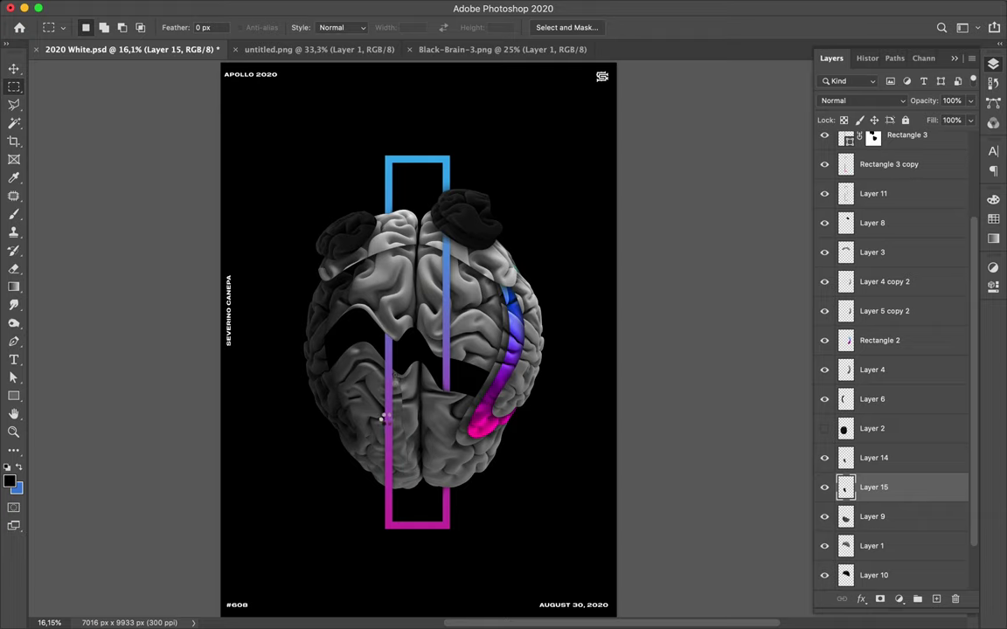
key("ctrl+super+f")
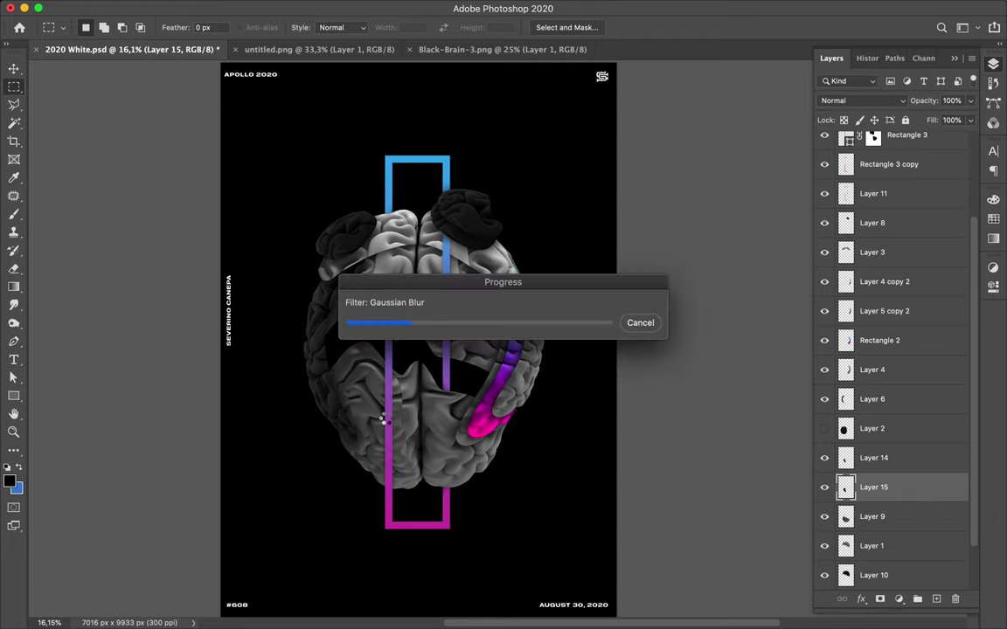
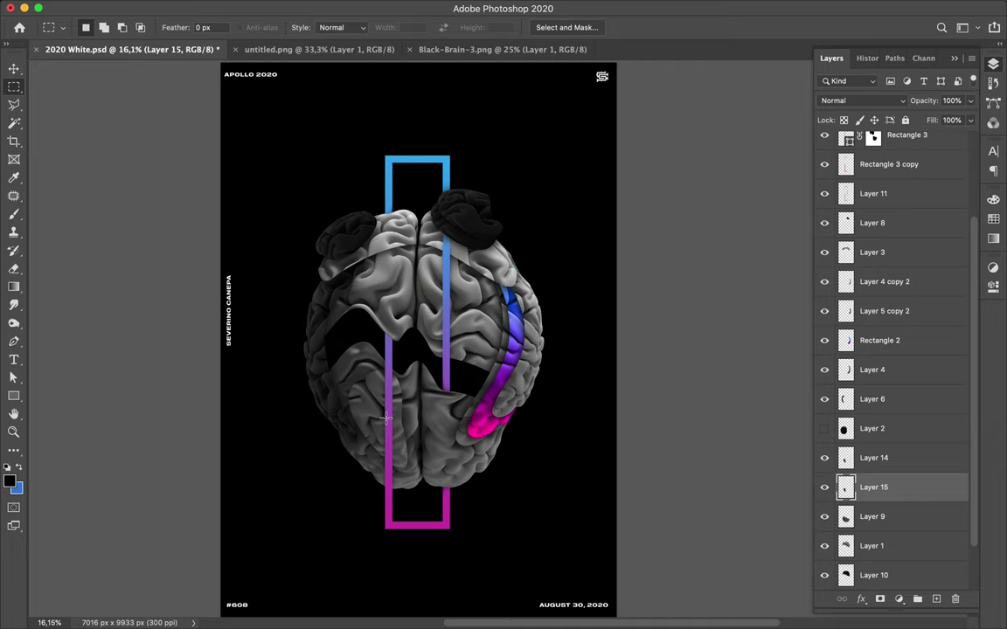
Step: Nudge the Layer 15 brain piece, then draw a wide, short gradient-stroked rectangle across the lower brain
key("v")
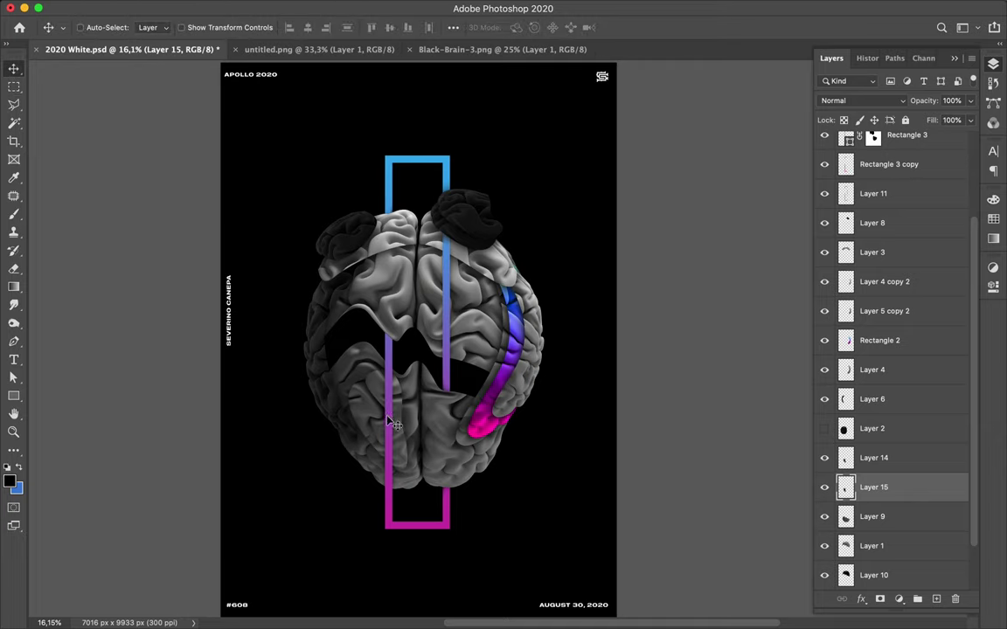
left_click_drag(389, 422, 479, 392)
key("u")
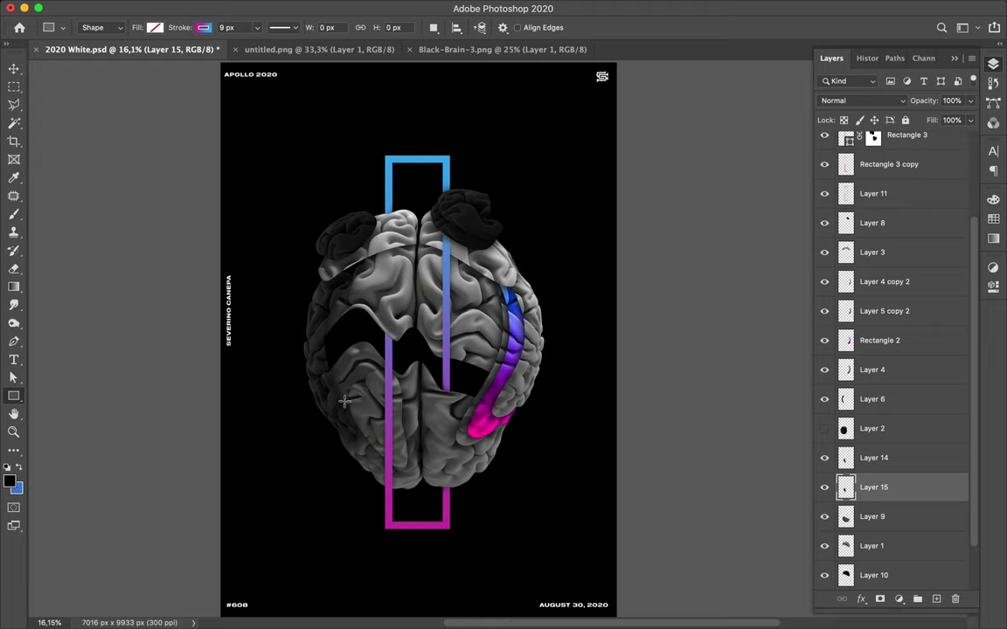
left_click_drag(302, 407, 420, 437)
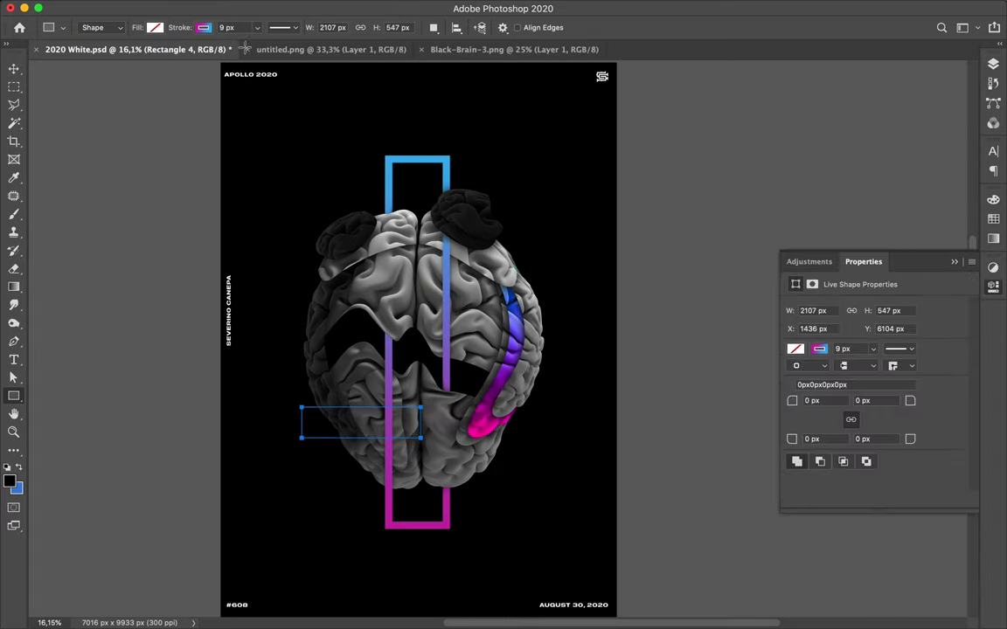
Step: Raise the rectangle's stroke width from 29 px through 49 px to 59 px
key("a")
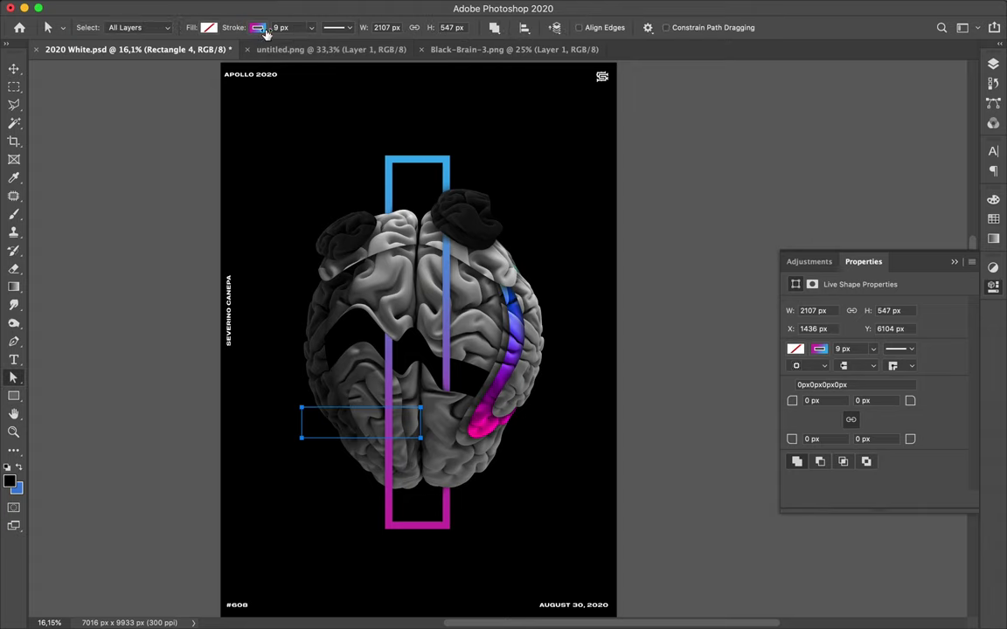
left_click(292, 28)
type("29")
key("Return")
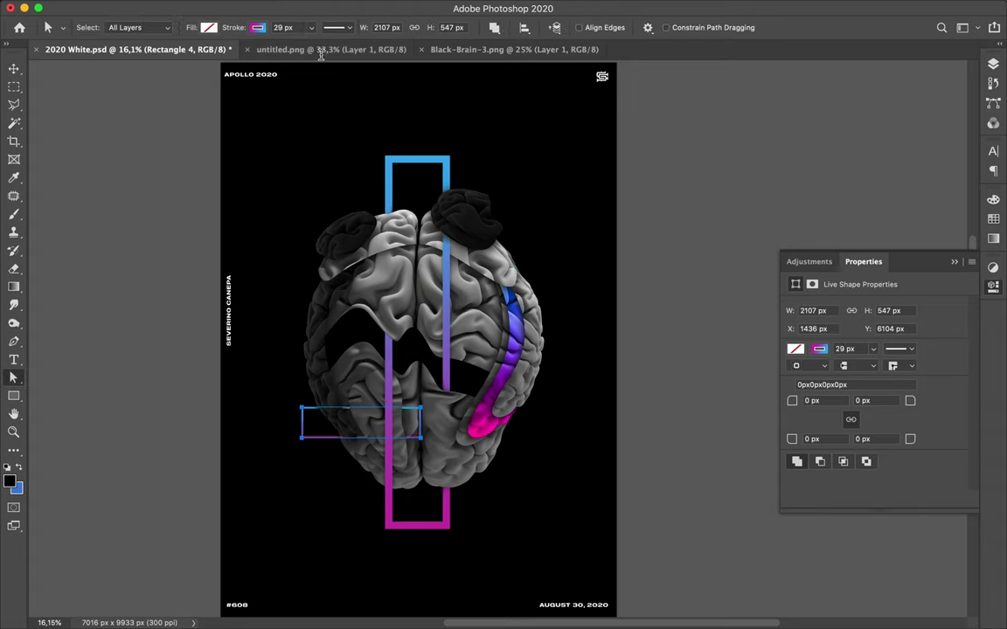
left_click(281, 28)
key("shift+Up")
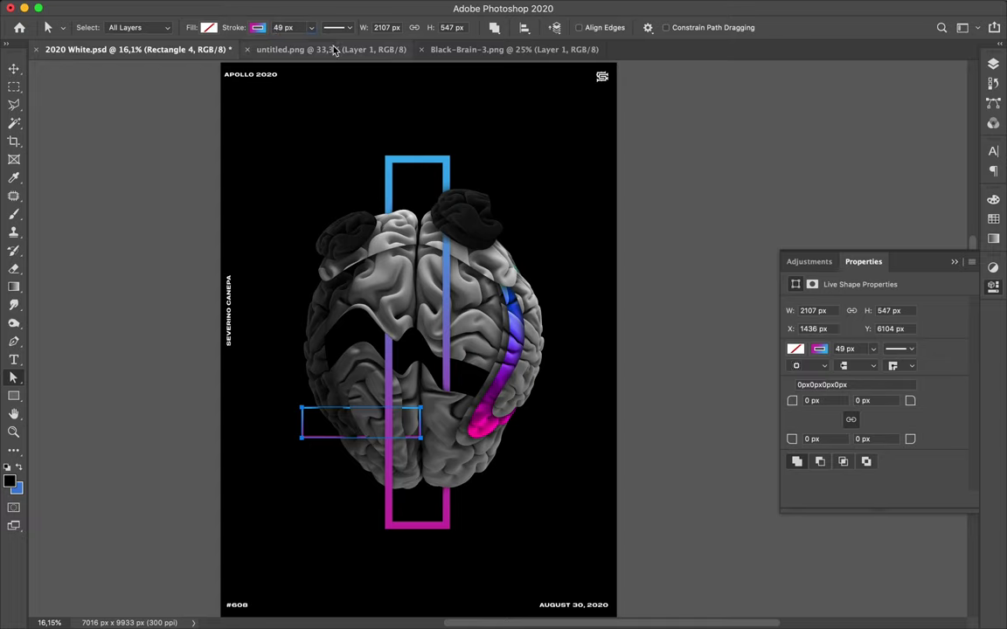
key("Return")
key("v")
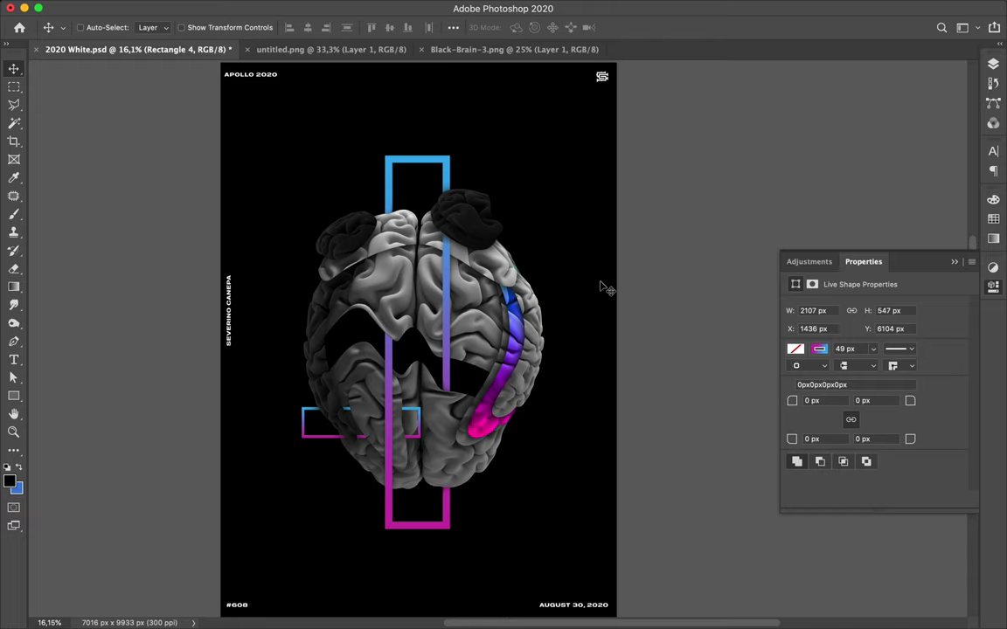
key("a")
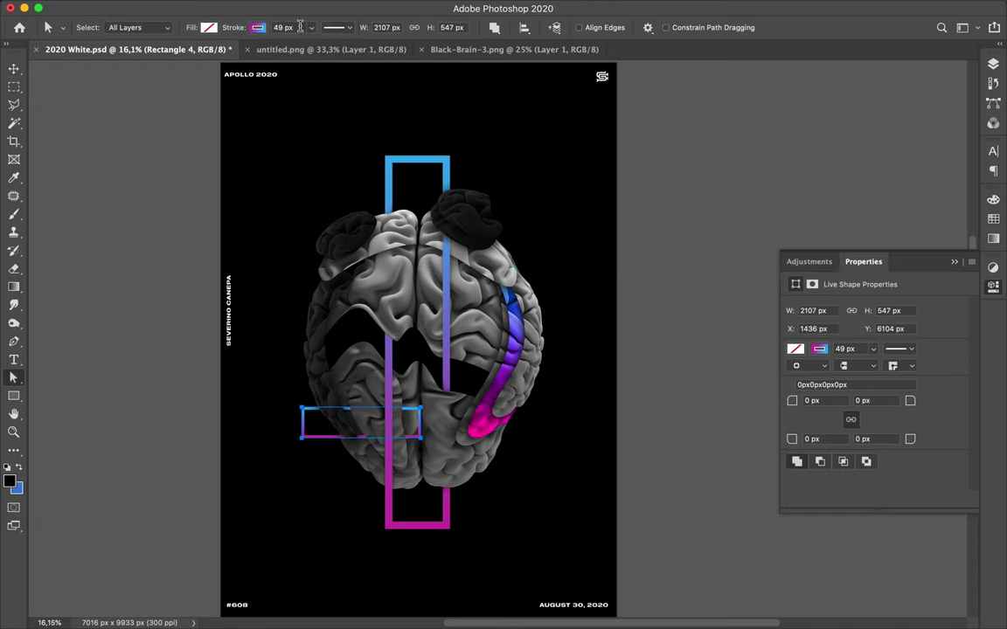
left_click(299, 26)
key("Return")
key("v")
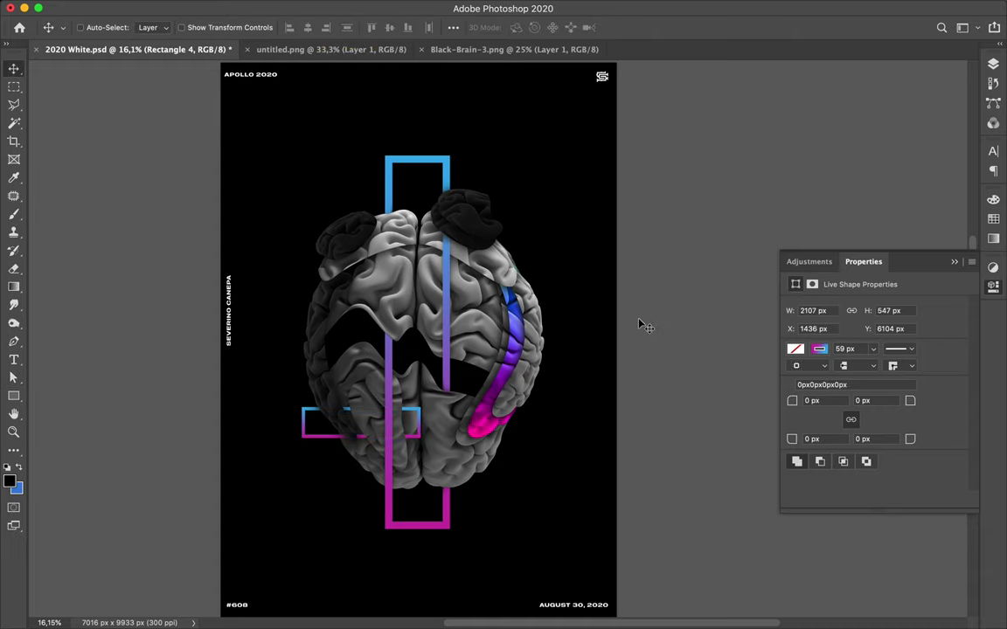
Step: Move Rectangle 4 up between Layer 11 and Layer 8 in the Layers panel
left_click(996, 66)
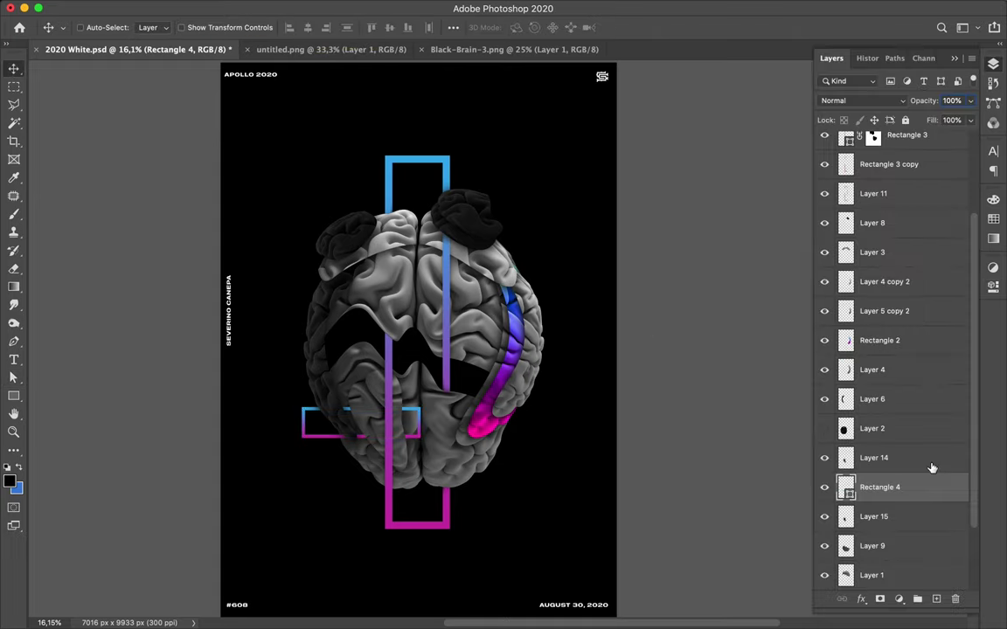
left_click_drag(906, 141, 905, 209)
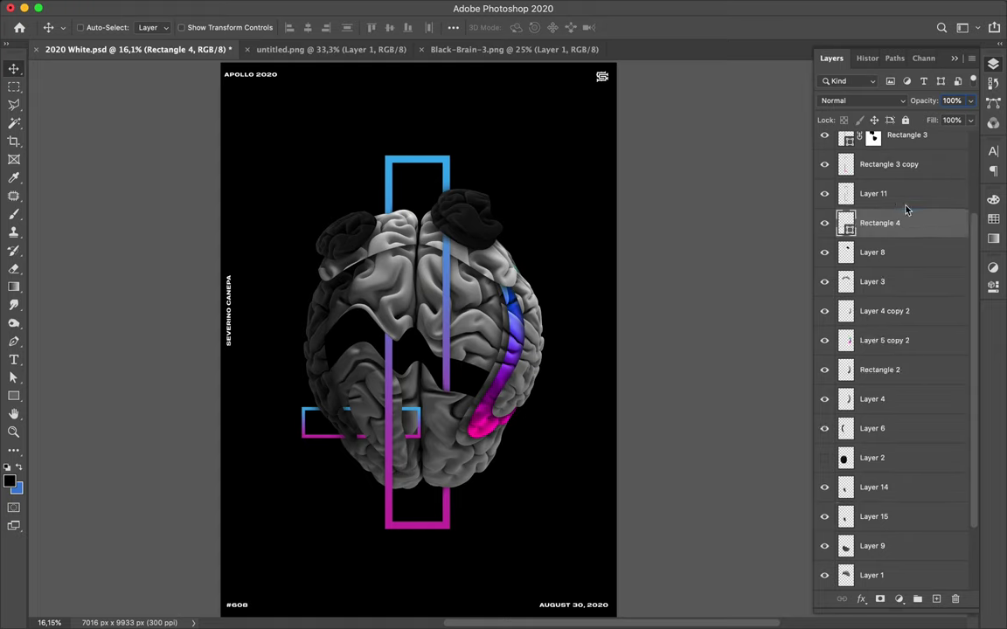
scroll(905, 210, "up", 3)
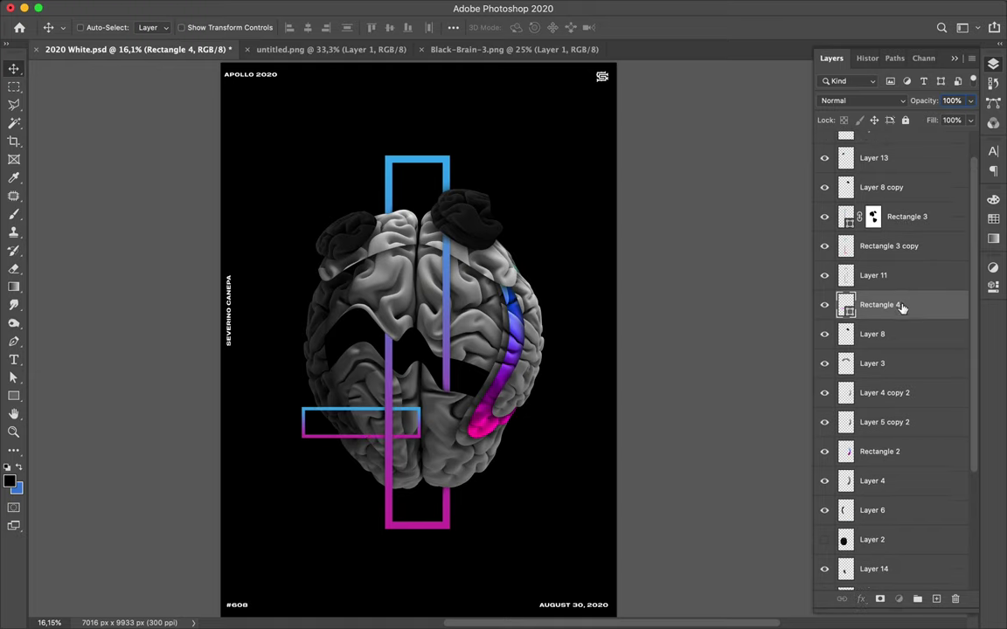
key("alt+bracketright")
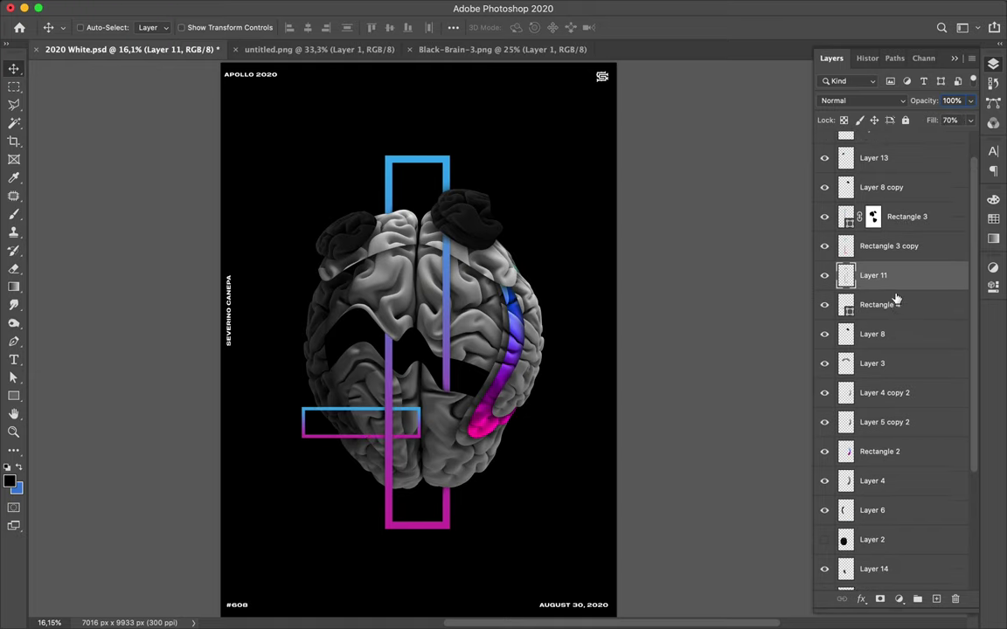
Step: Reselect the Rectangle 4 layer and hide it
left_click(420, 415)
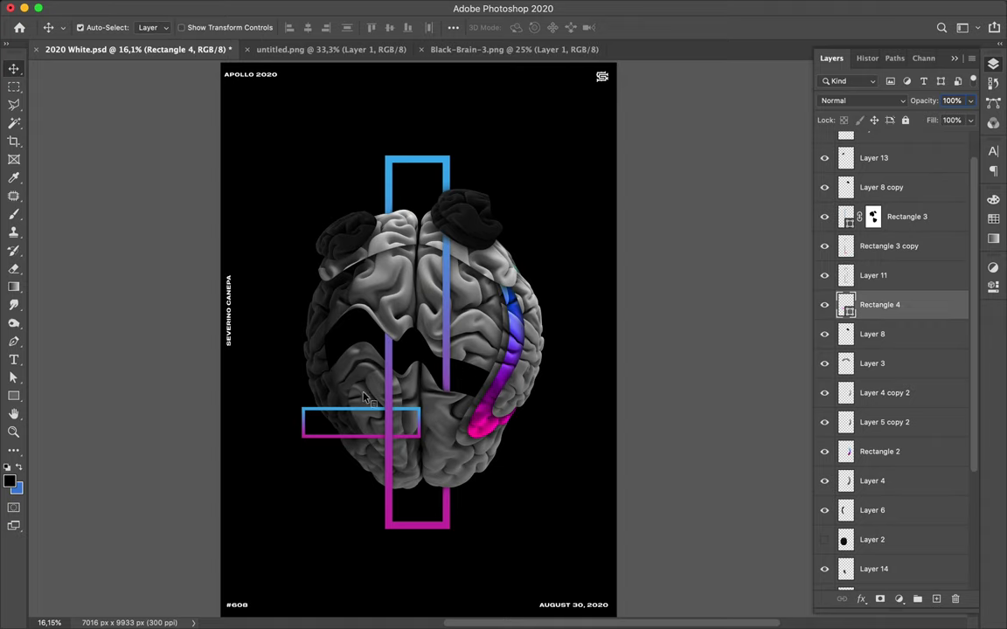
left_click(333, 360)
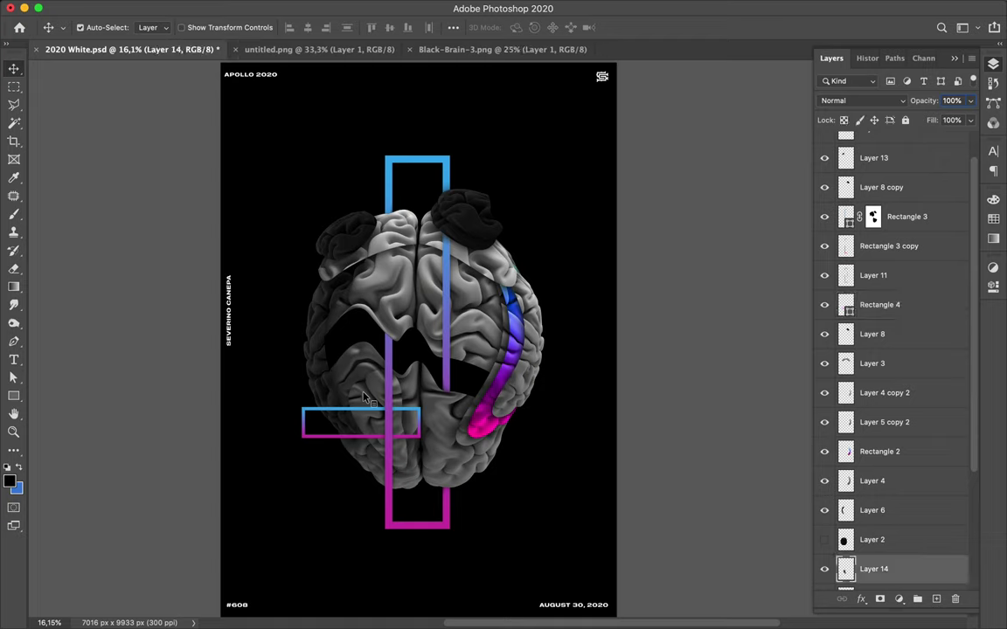
left_click(847, 305)
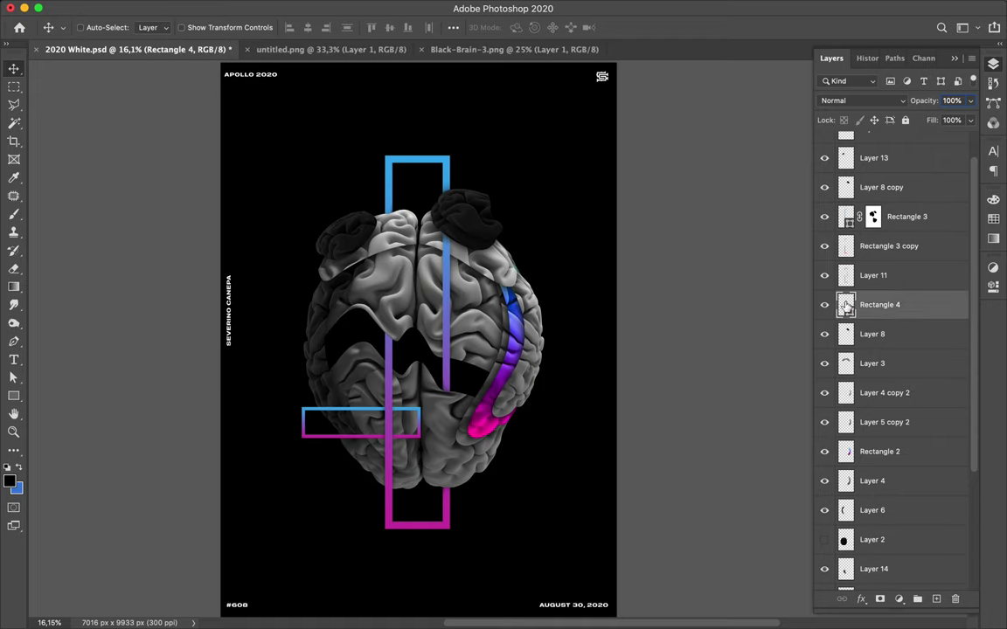
left_click(826, 306)
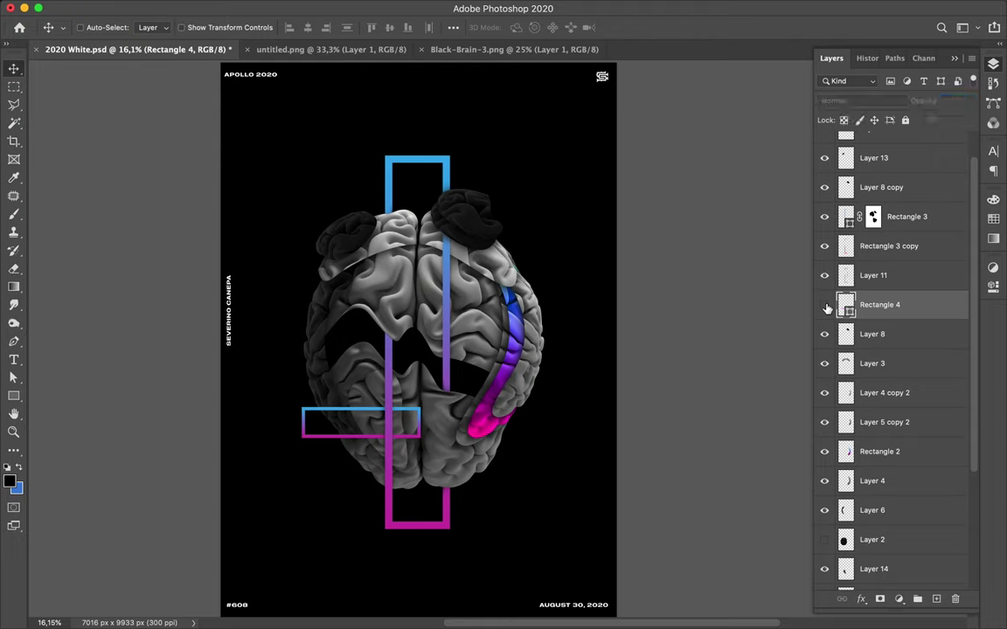
left_click(826, 306)
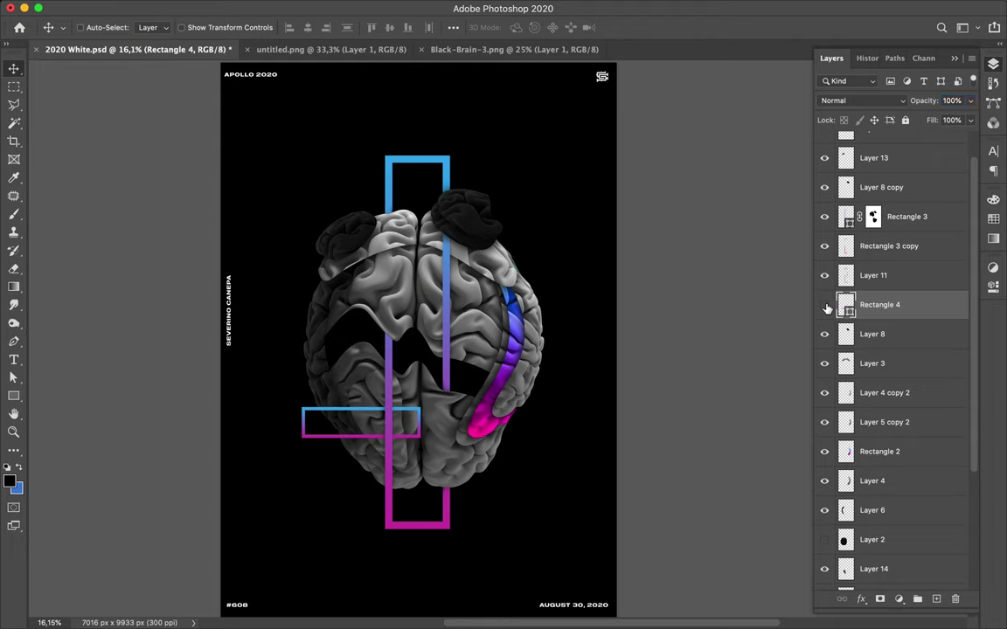
left_click(826, 306)
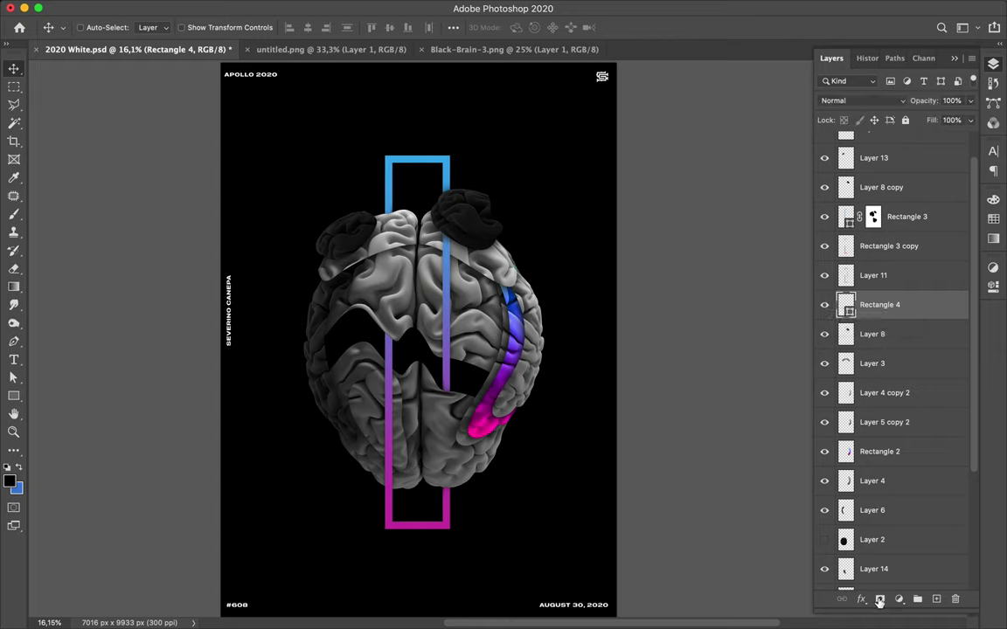
Step: Add a layer mask to Rectangle 4, load Layer 14's shape as a selection, and target the mask
left_click(880, 599)
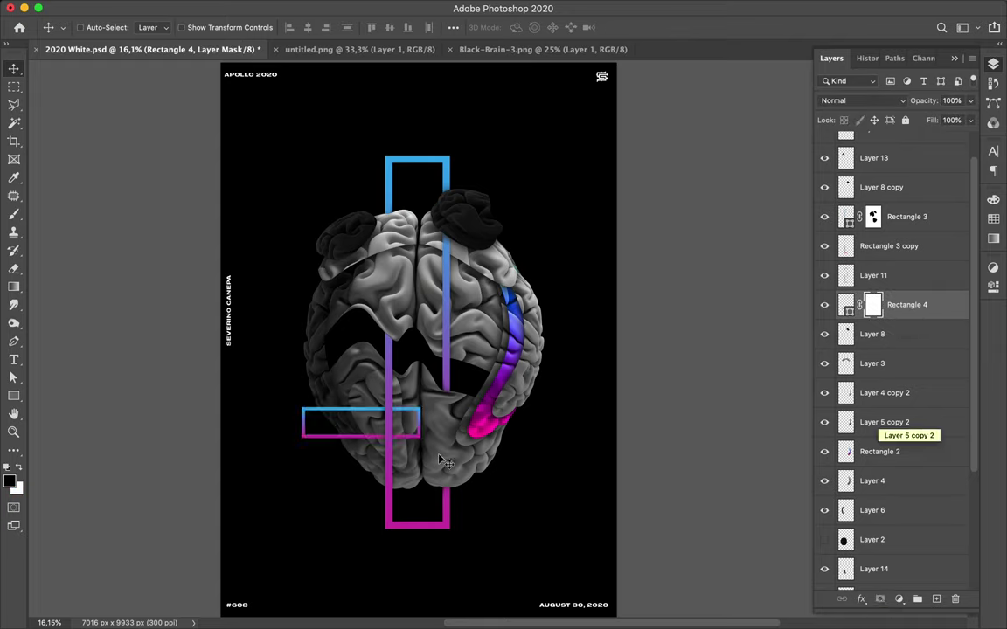
left_click(846, 569)
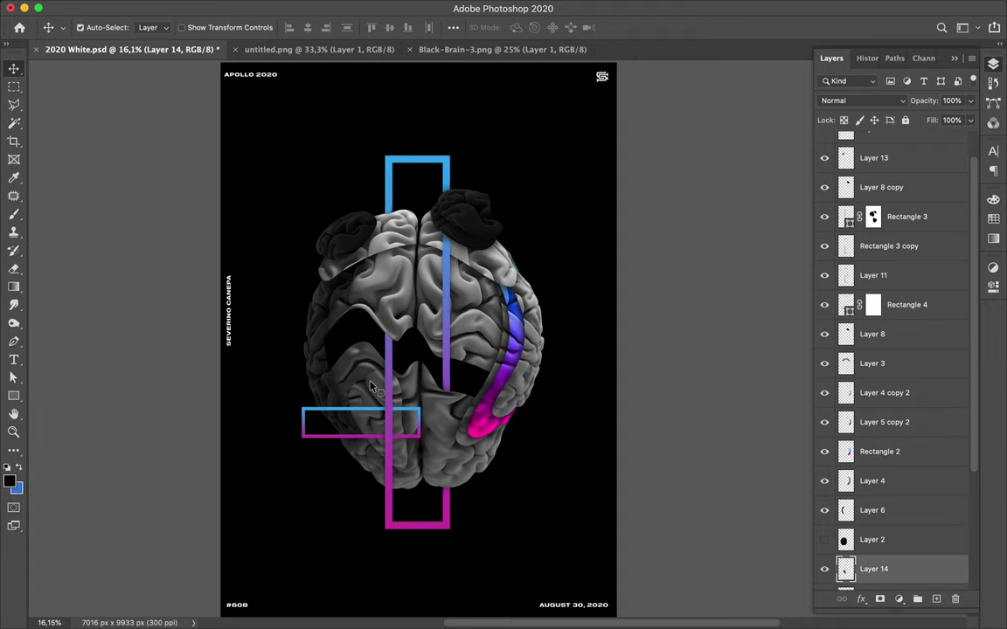
left_click(846, 569, "super")
key("super+d")
left_click(892, 307)
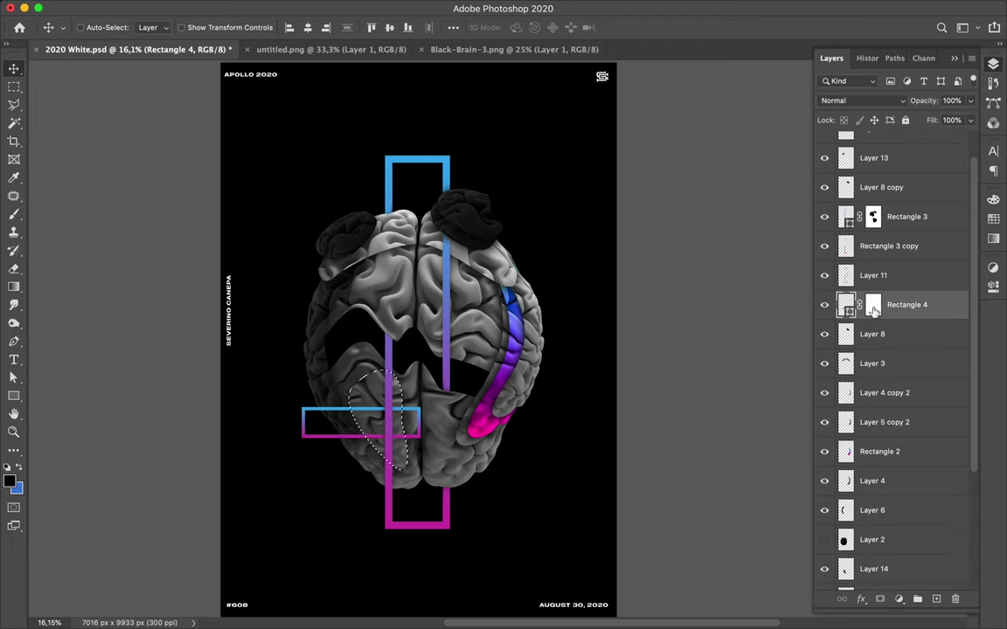
key("super+shift+d")
left_click(873, 306)
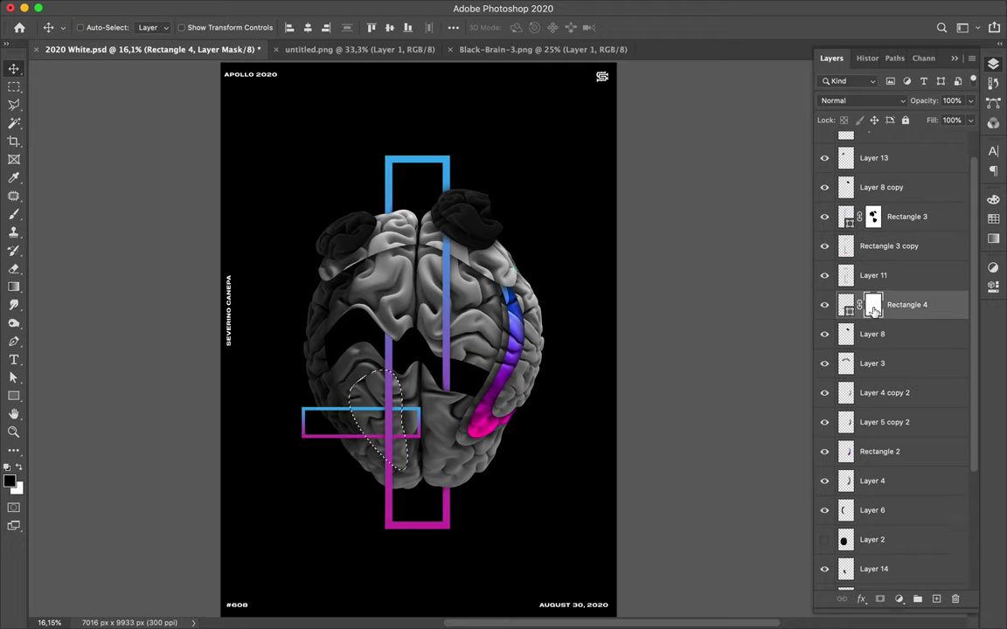
Step: Test a brush dab on the mask, undo it, and switch to the Hard Round brush
key("b")
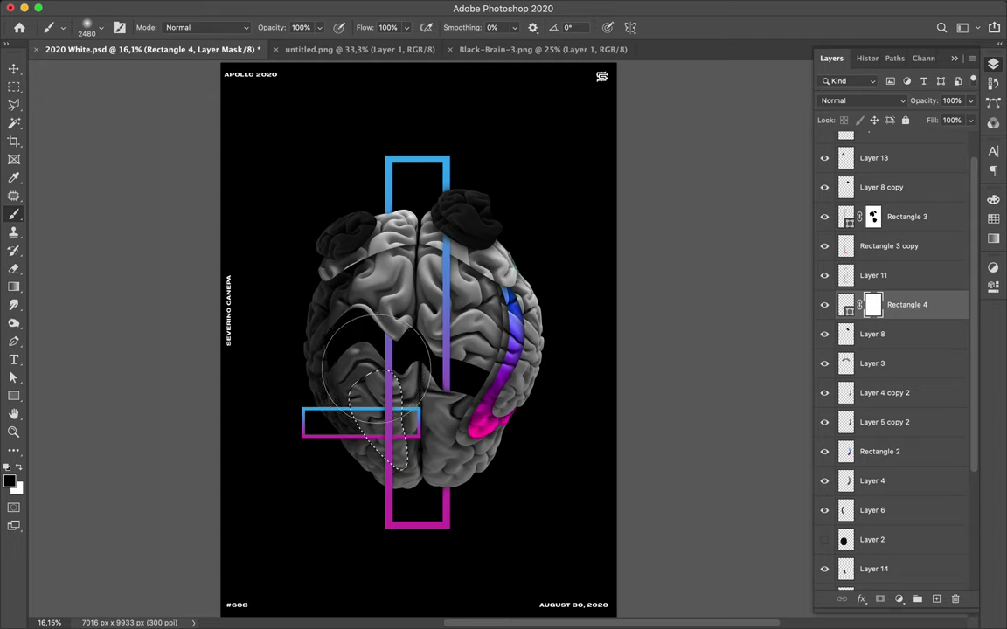
left_click(376, 358)
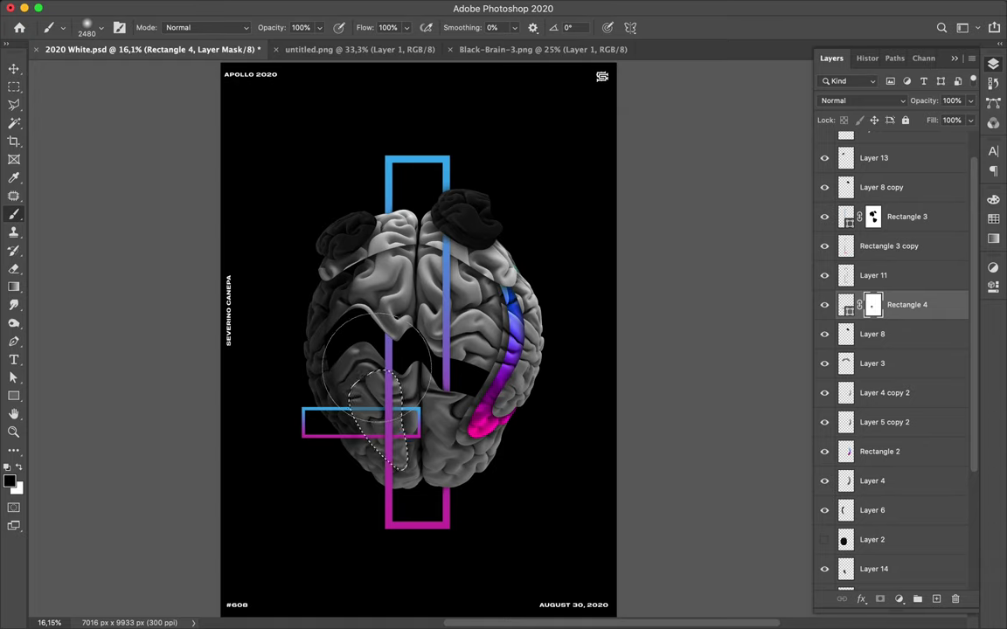
key("super+z")
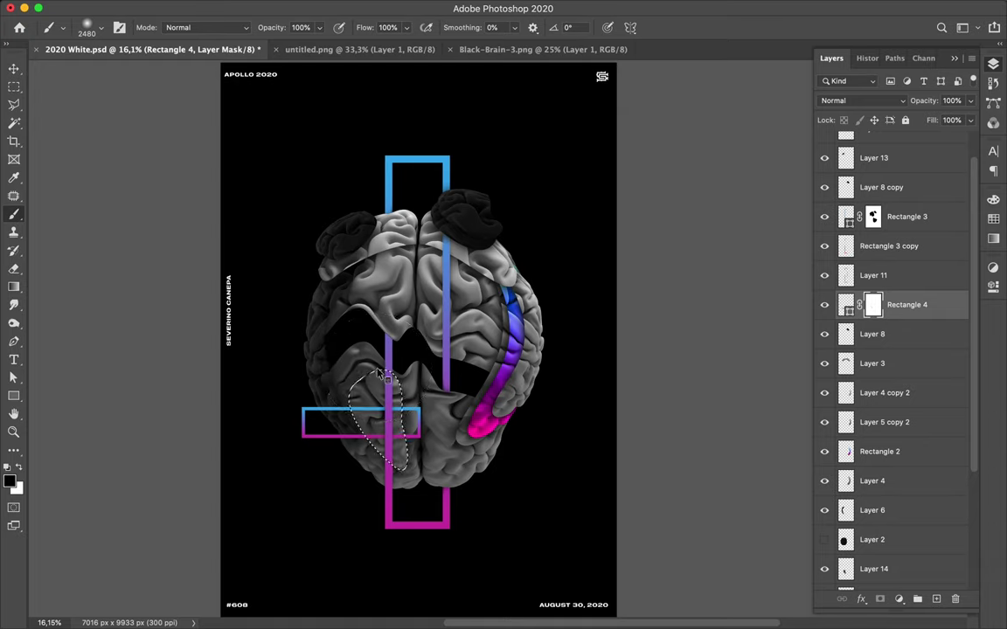
right_click(390, 313)
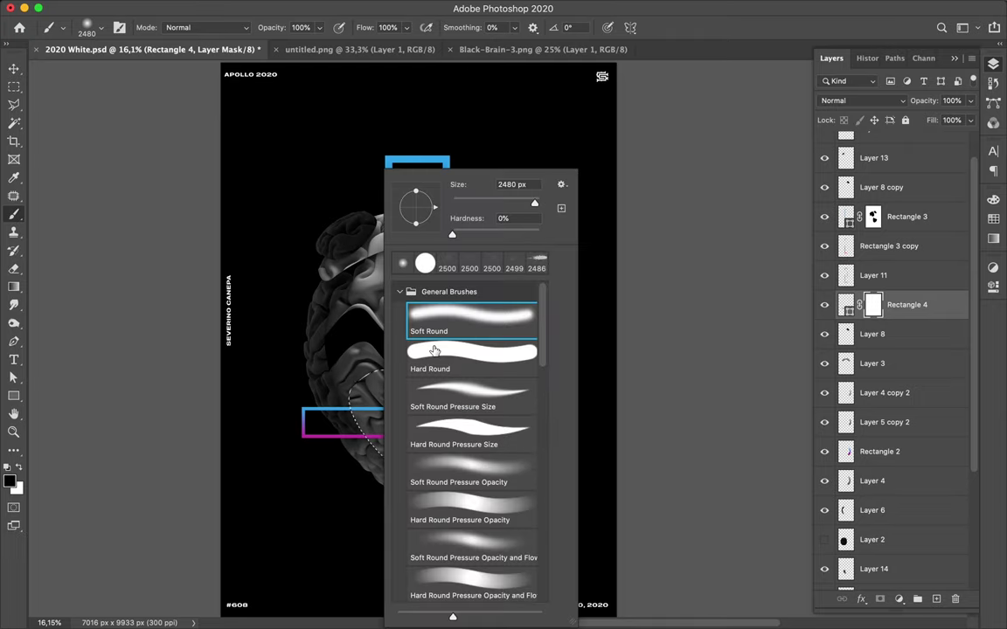
left_click(462, 356)
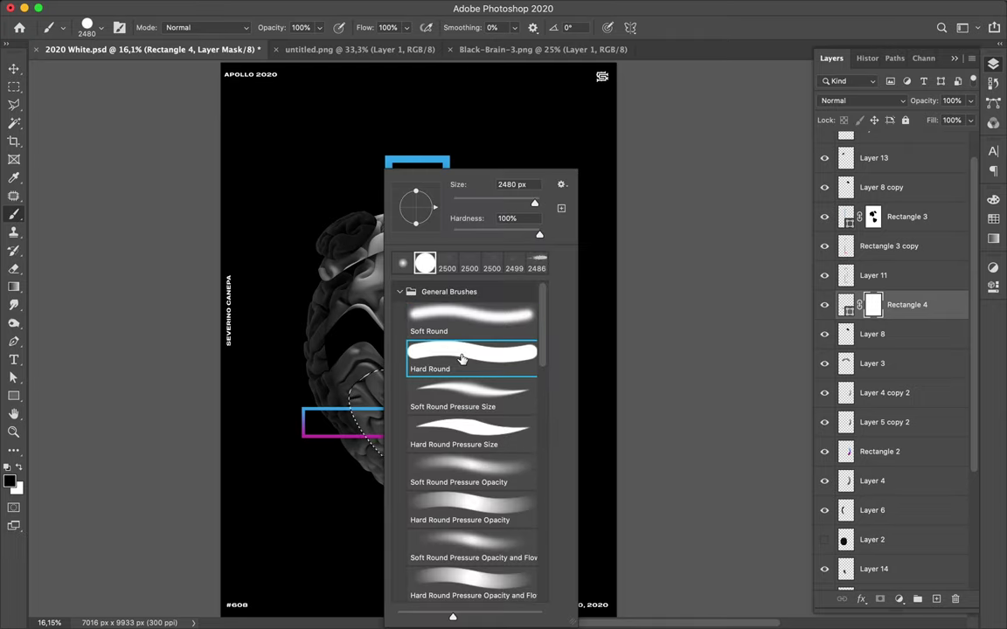
left_click(345, 367)
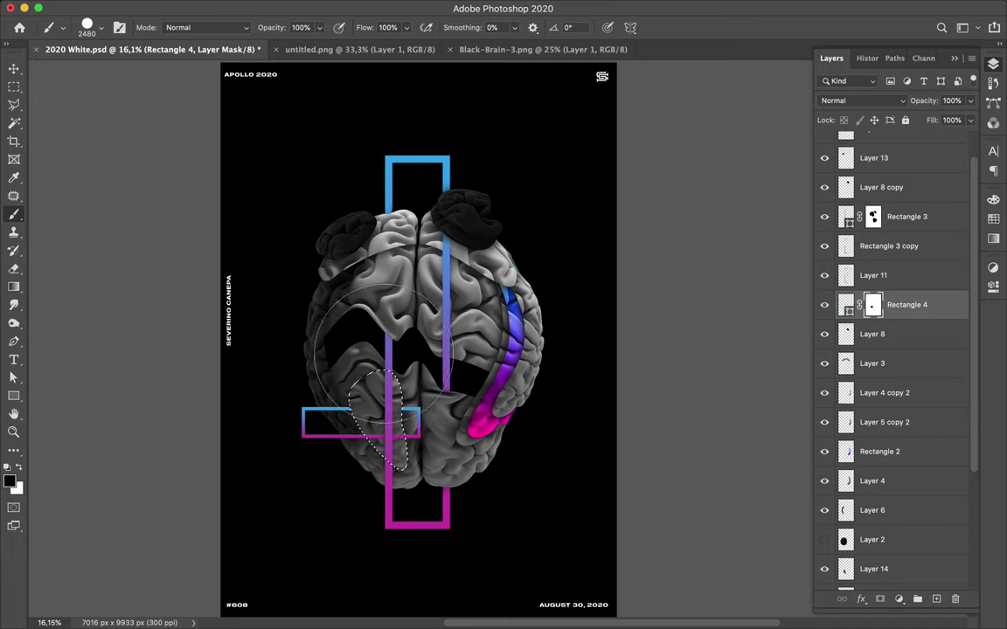
Step: Load the left brain piece Layer 6's outline as a selection and paint on Rectangle 4's mask
key("v")
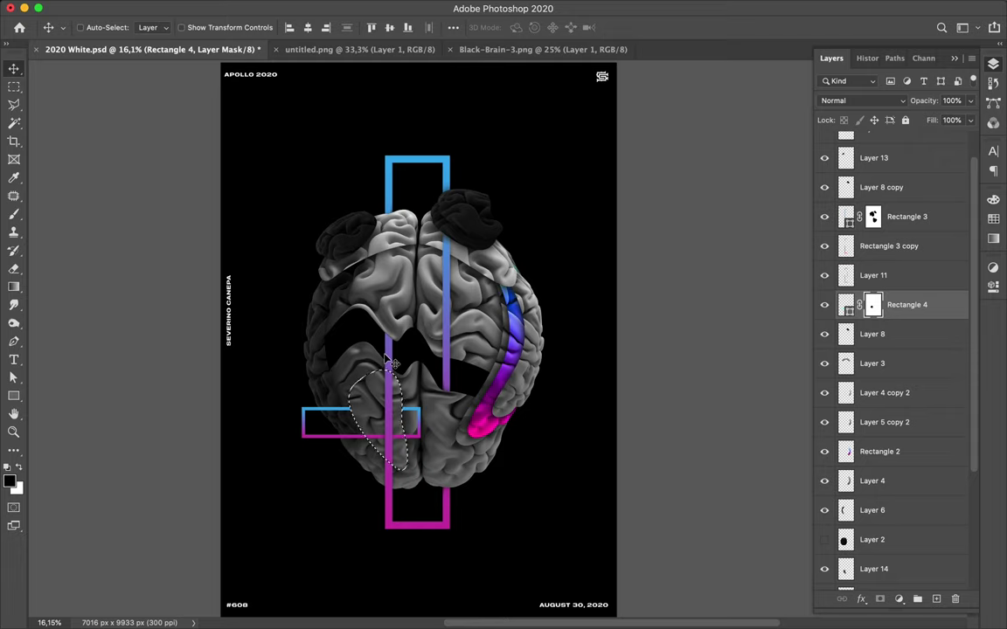
left_click(320, 375)
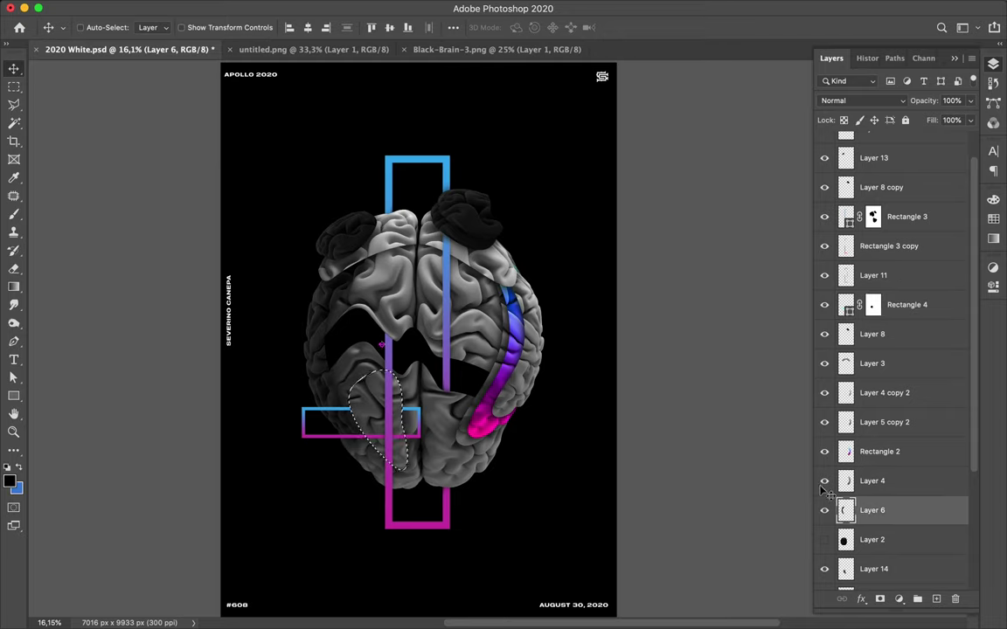
left_click(846, 509, "super")
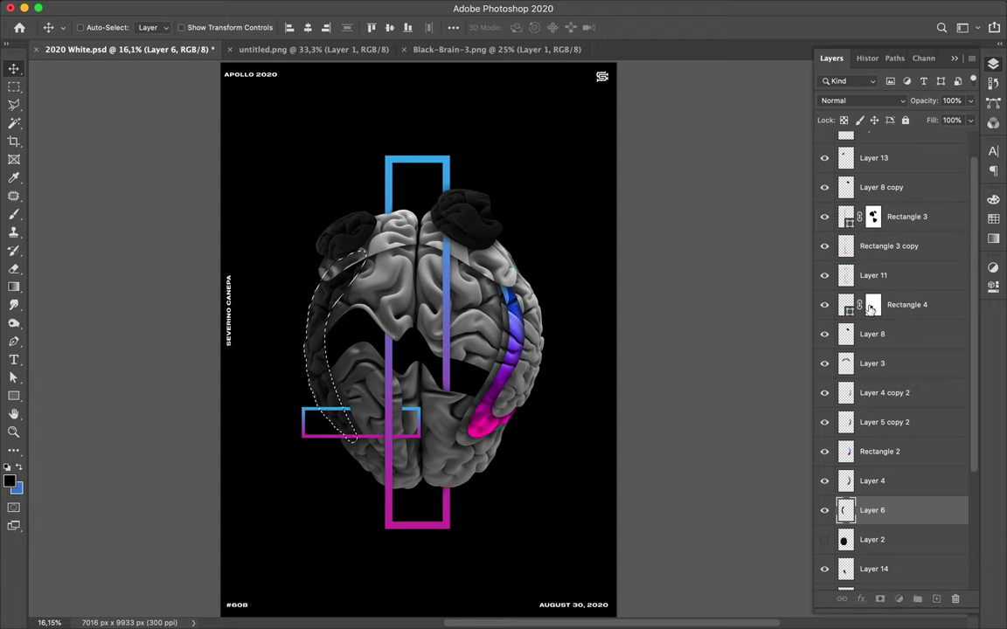
left_click(871, 308)
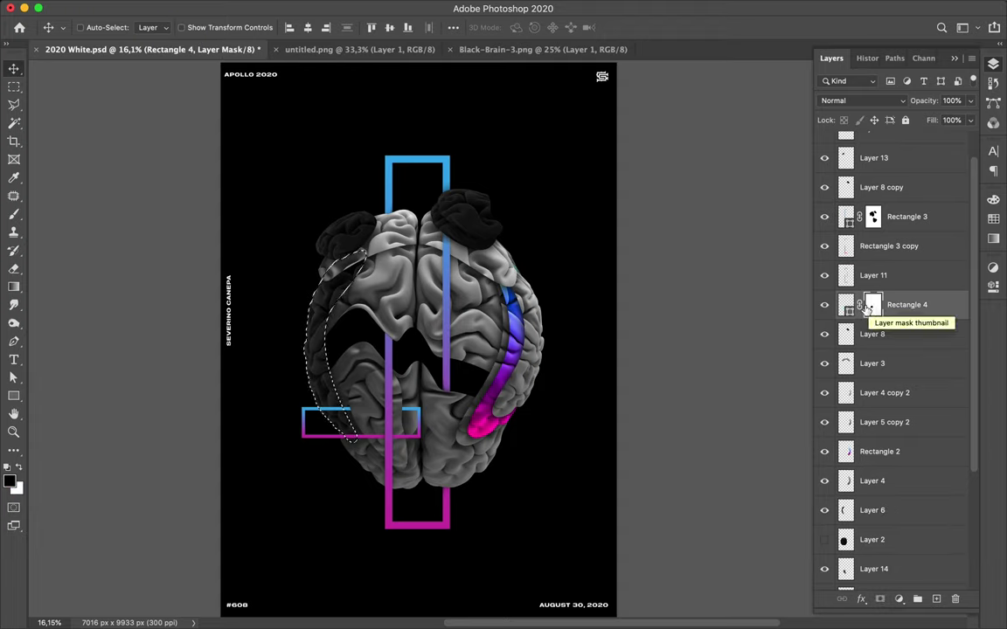
key("b")
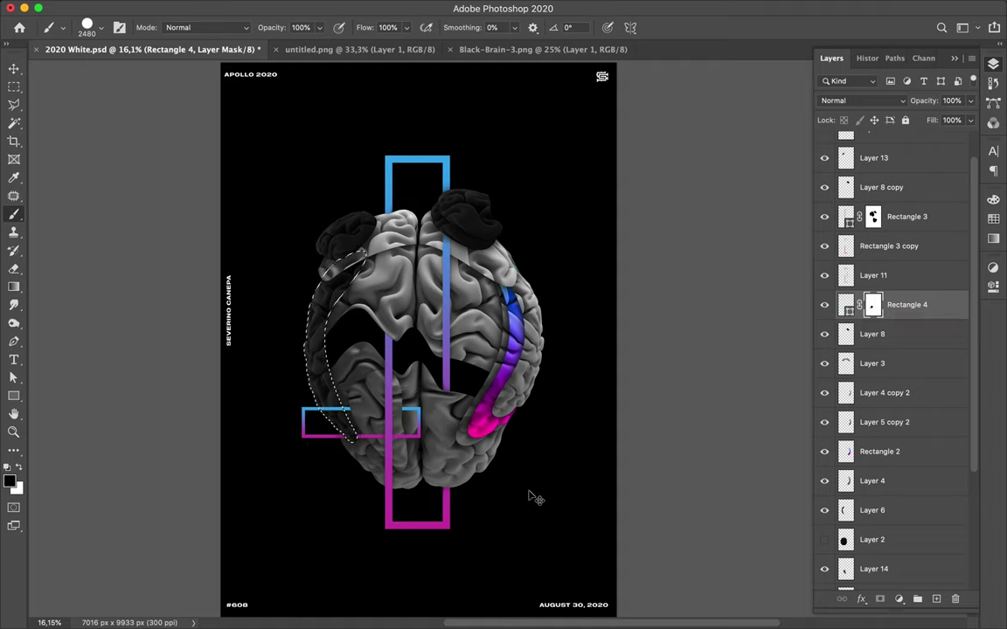
Step: Clear the selection and return to editing Rectangle 4's layer pixels
key("v")
key("m")
key("ctrl+d")
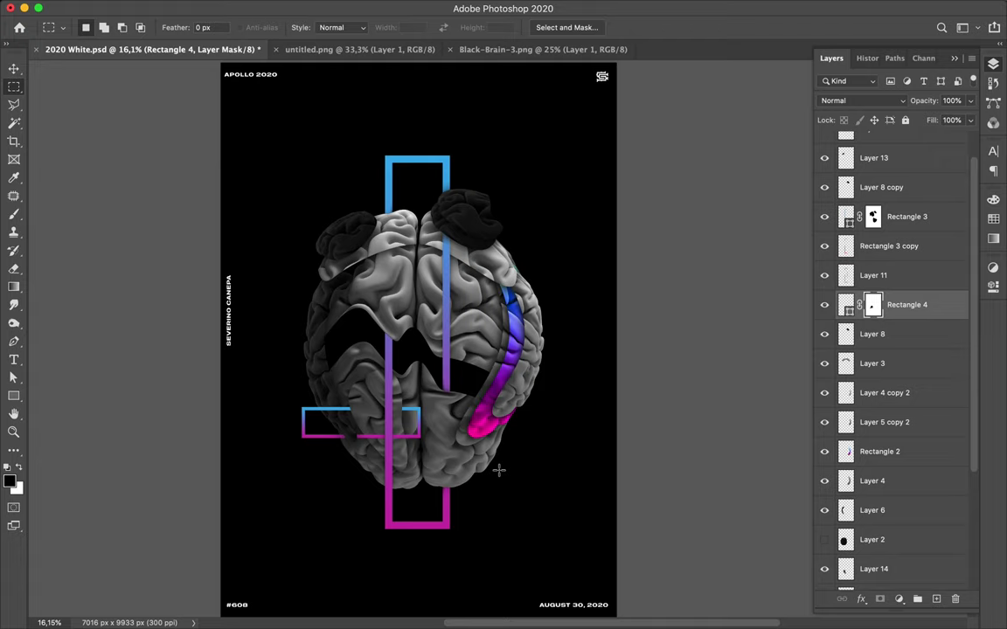
key("v")
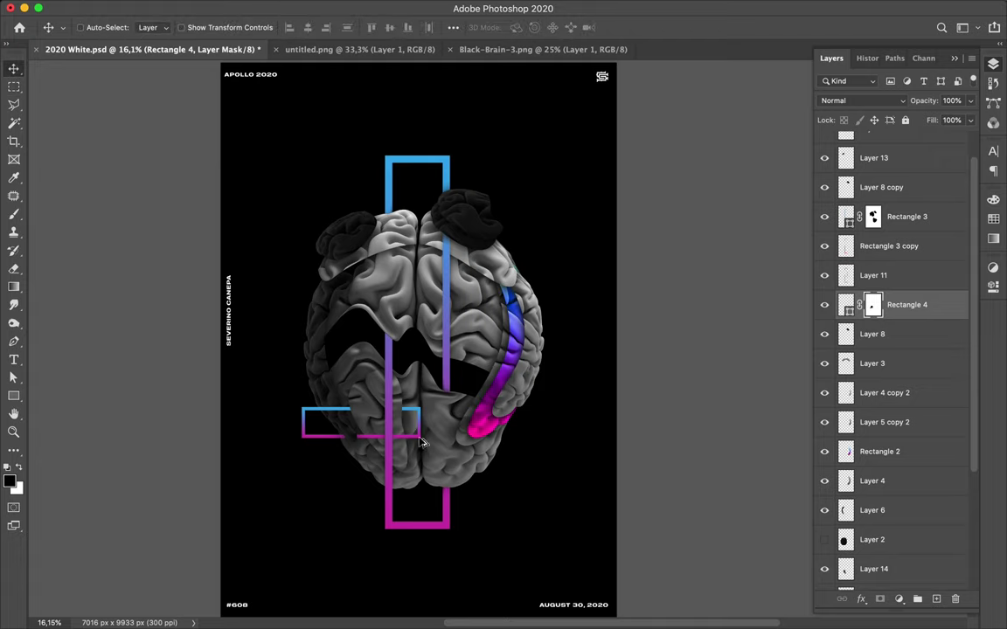
key("super")
key("super+2")
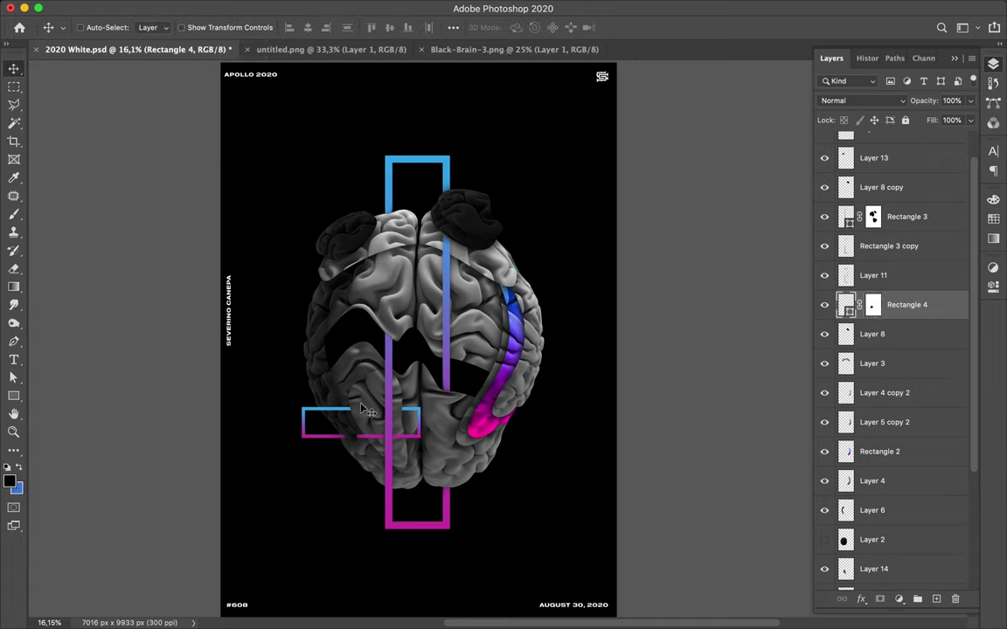
Step: Add a new empty layer above Rectangle 4
scroll(372, 397, "up", 1)
scroll(507, 350, "up", 5)
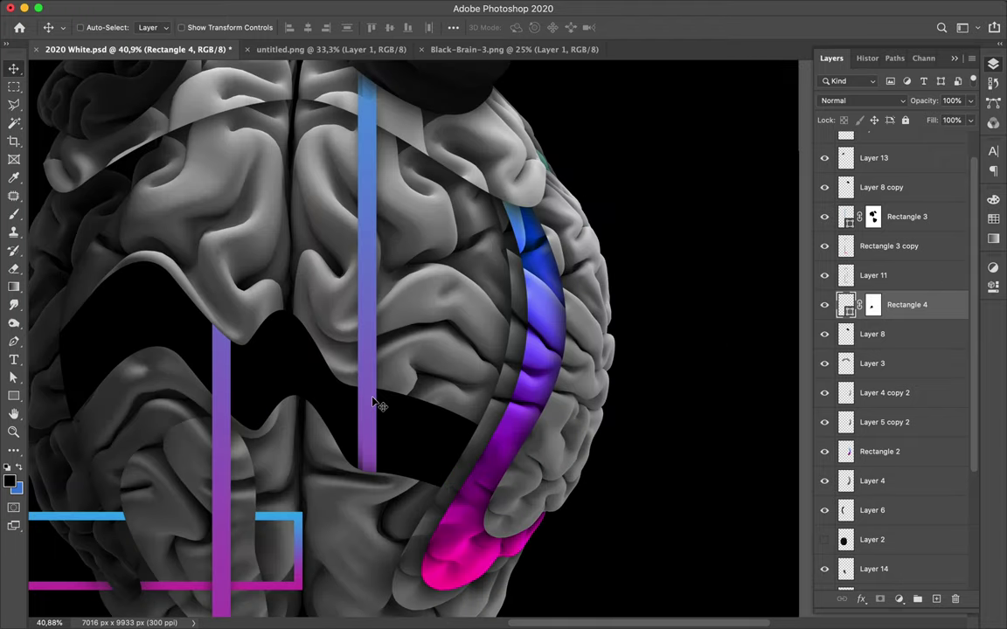
scroll(529, 421, "left", 8)
scroll(530, 421, "down", 3)
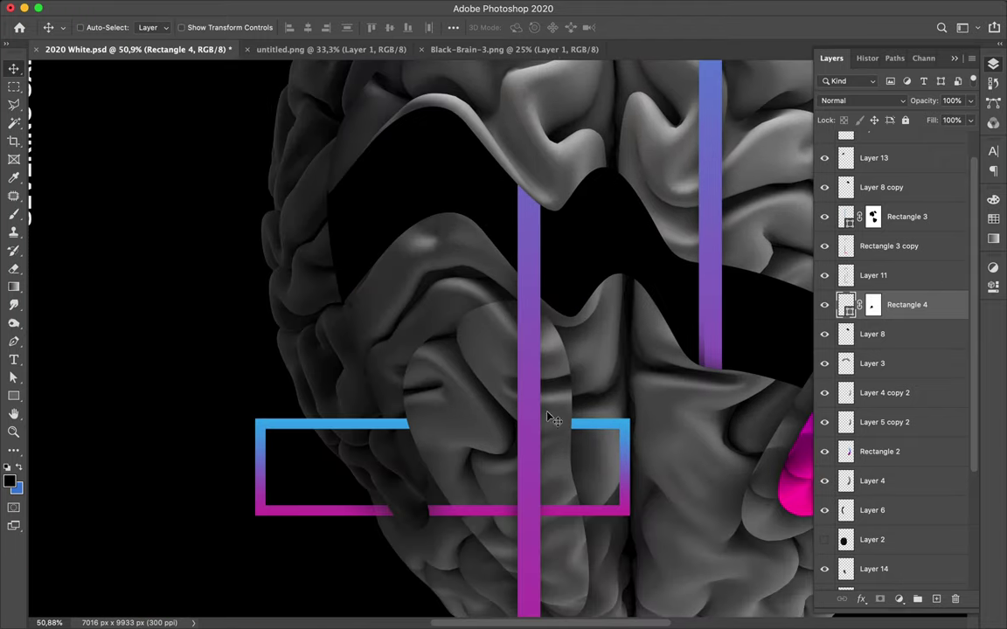
left_click(936, 600)
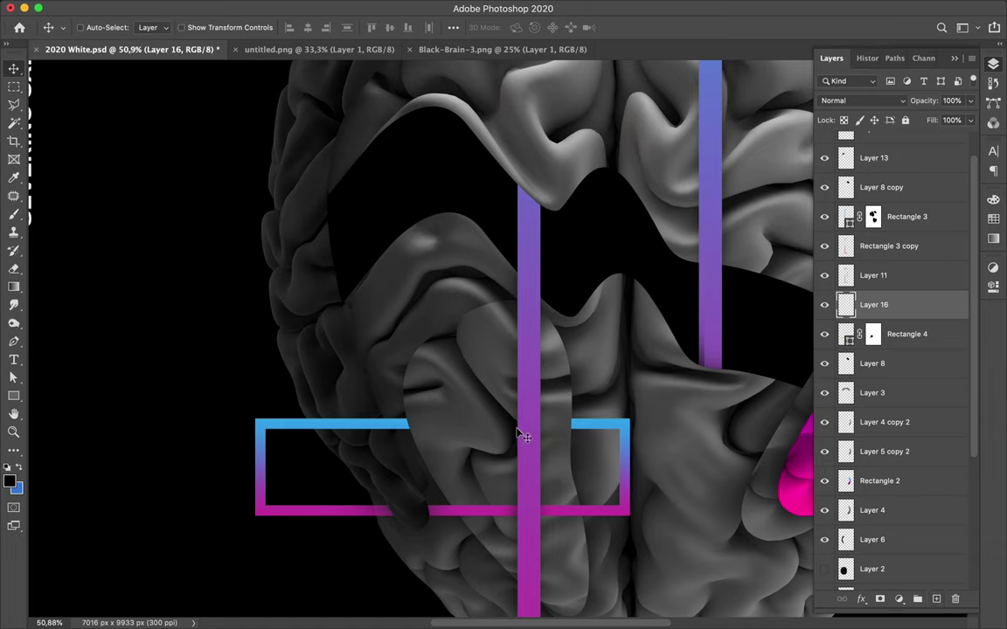
right_click(522, 427)
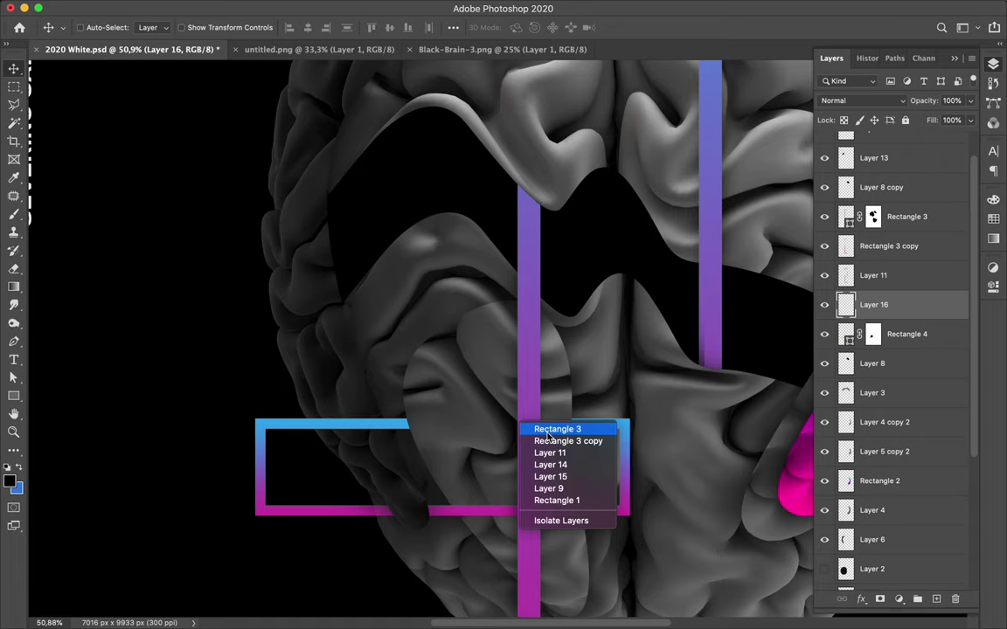
left_click(480, 366)
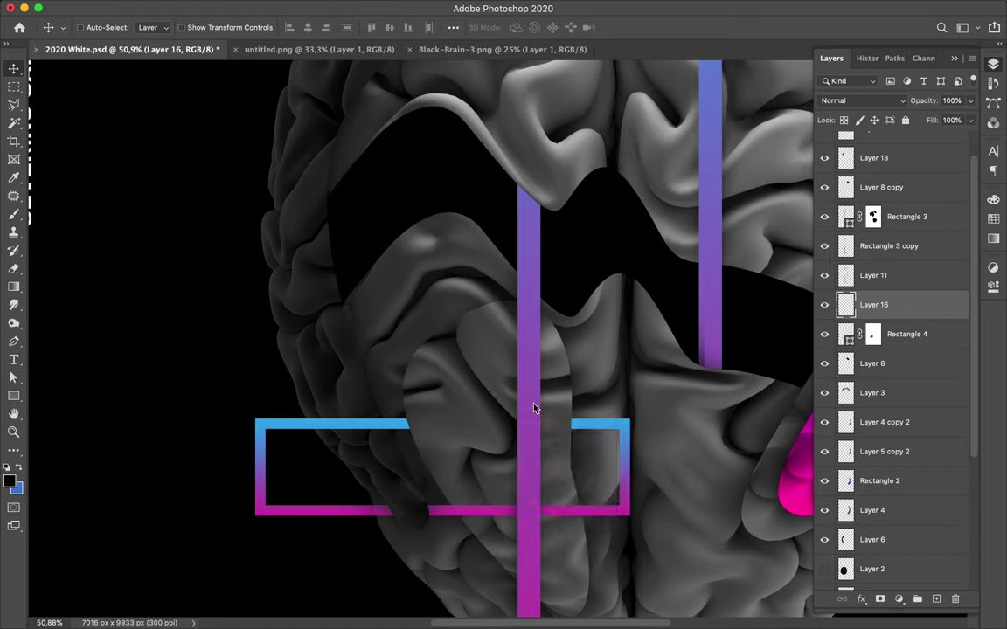
right_click(480, 446)
Step: Choose the Soft Round brush and set its size to 153 px
key("Escape")
key("b")
right_click(499, 428)
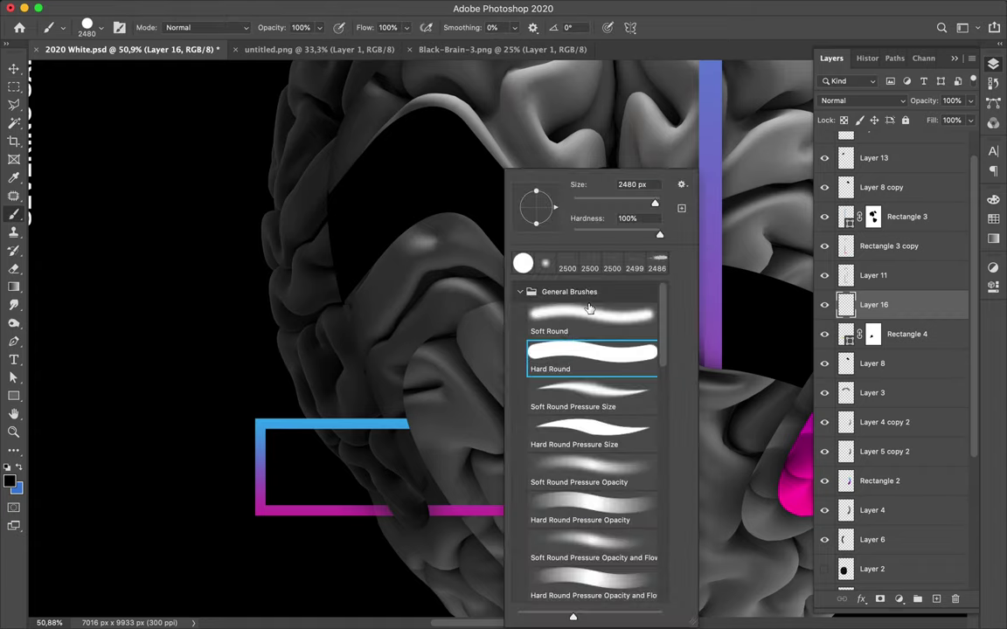
left_click(589, 311)
left_click_drag(651, 204, 632, 204)
left_click_drag(569, 185, 556, 186)
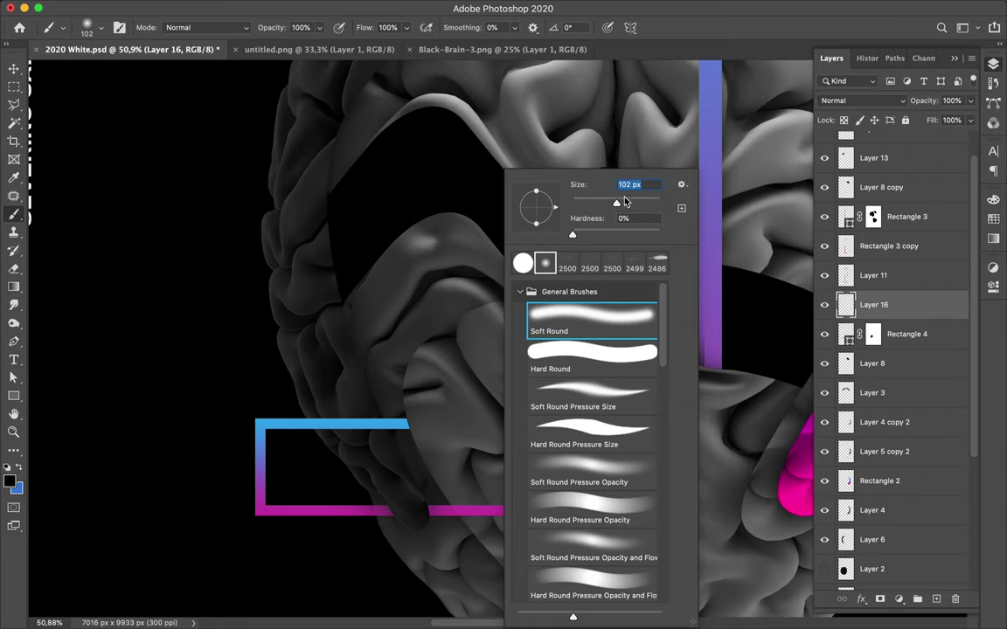
left_click_drag(621, 204, 630, 203)
left_click_drag(627, 204, 651, 209)
Step: Paint soft black shadows where the rectangle meets the brain piece and beside the purple bar
left_click(438, 415)
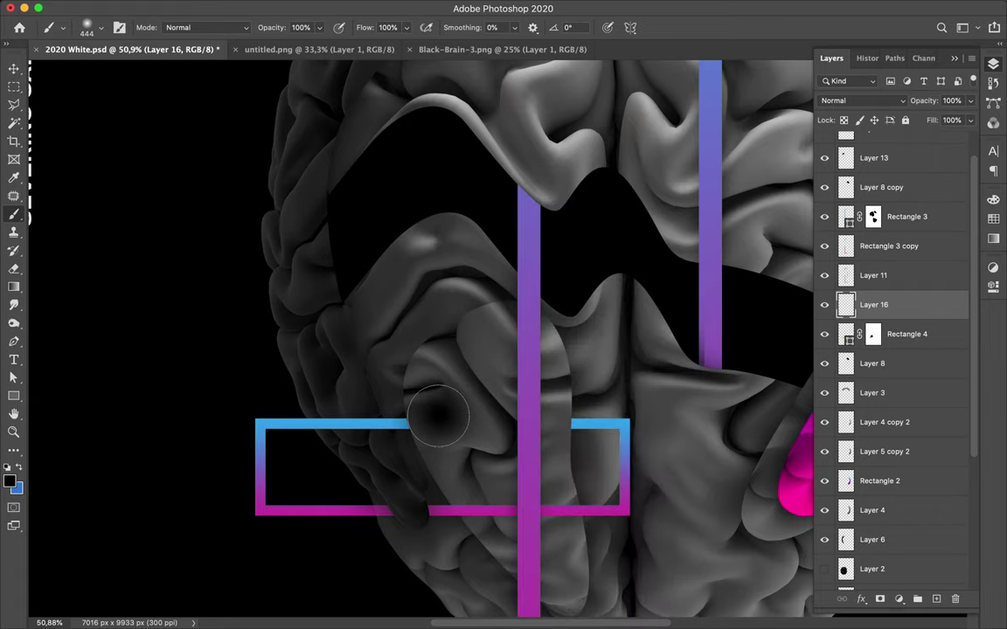
left_click(438, 415)
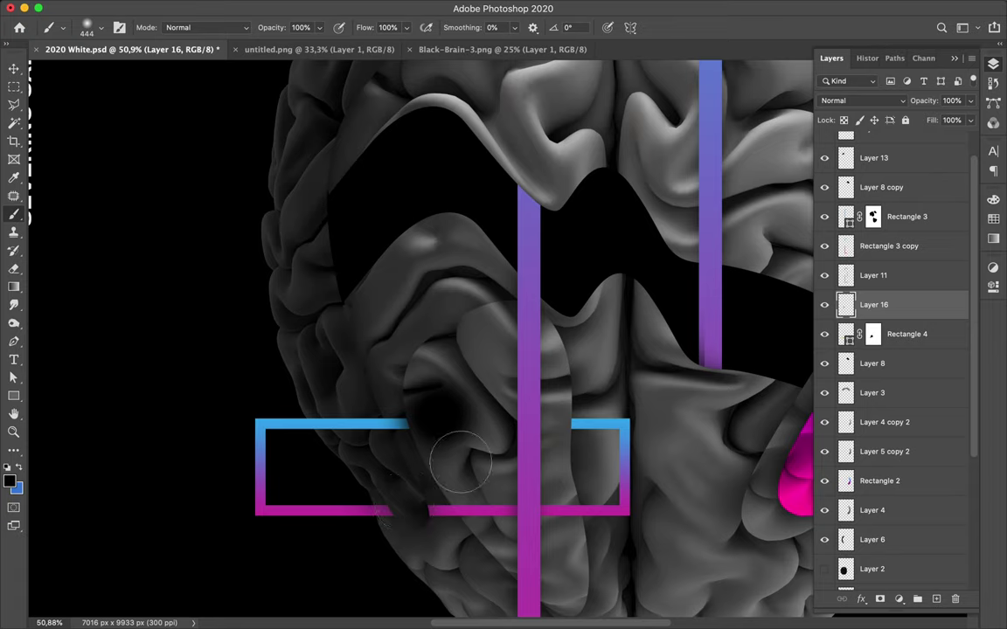
left_click(541, 425)
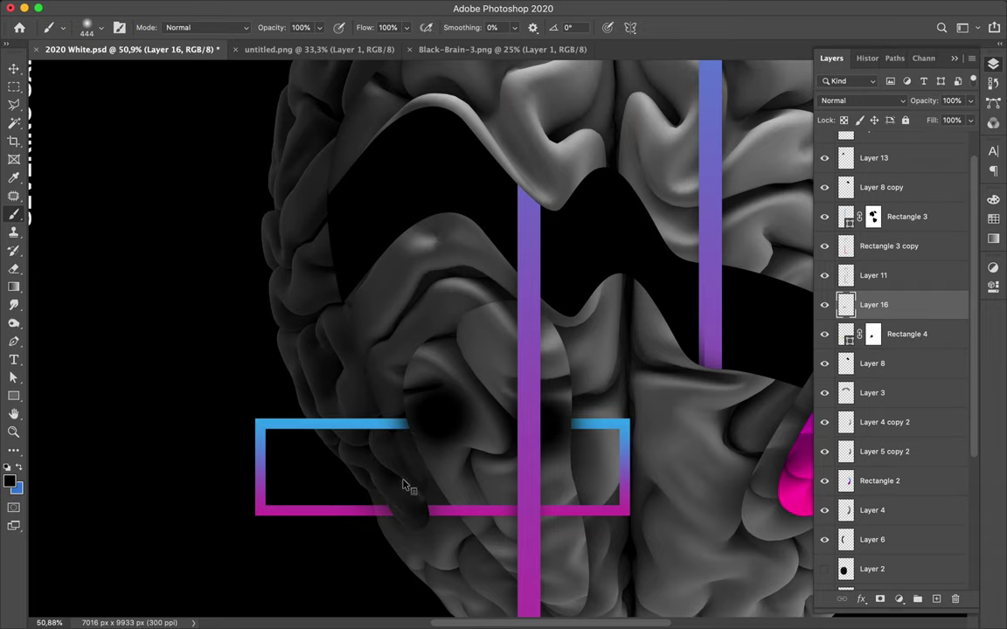
right_click(430, 469)
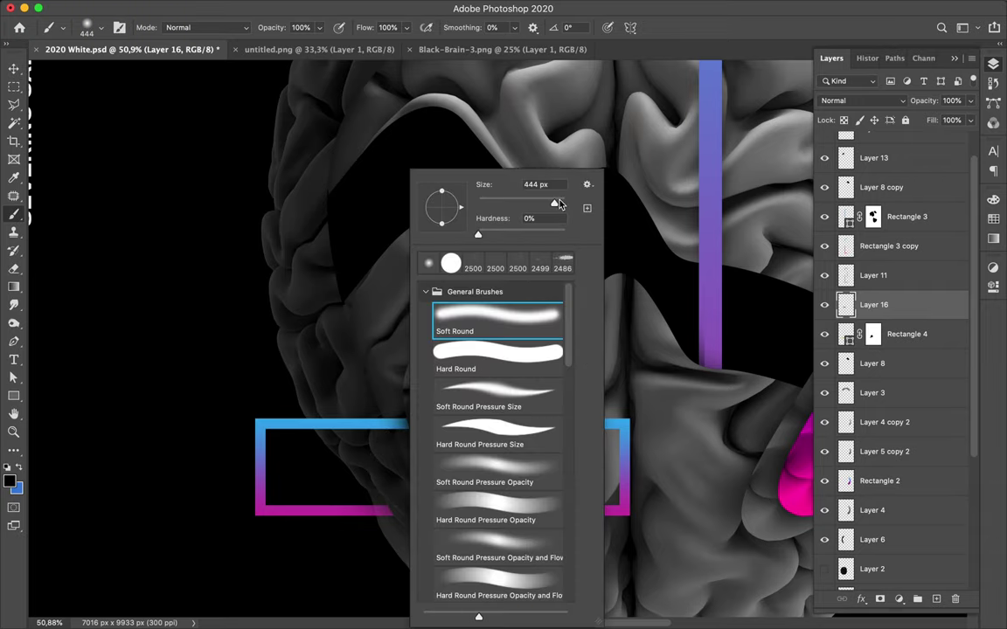
left_click_drag(554, 204, 551, 203)
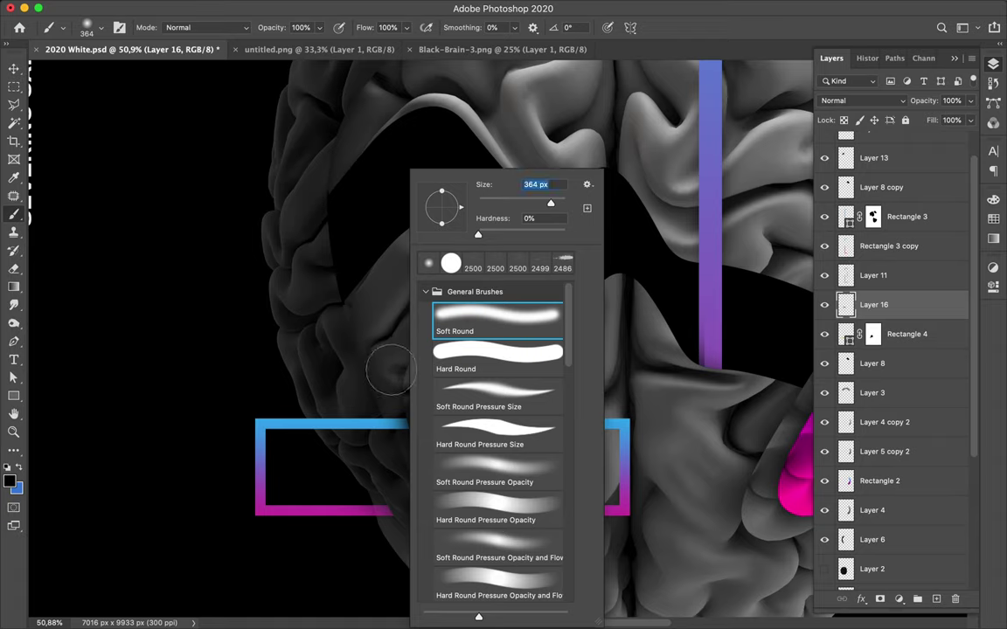
left_click(393, 461)
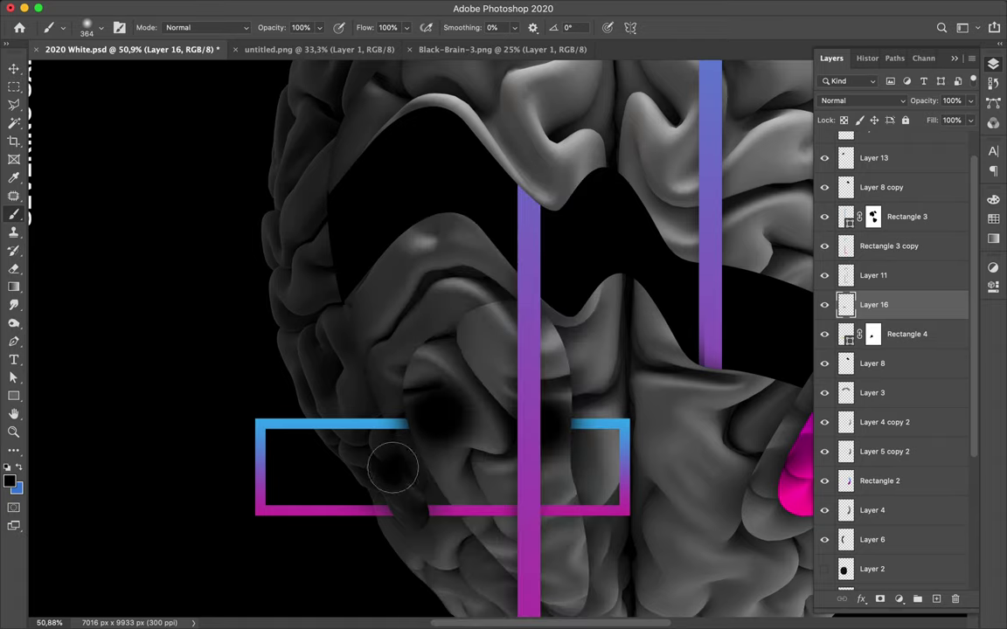
key("super+z")
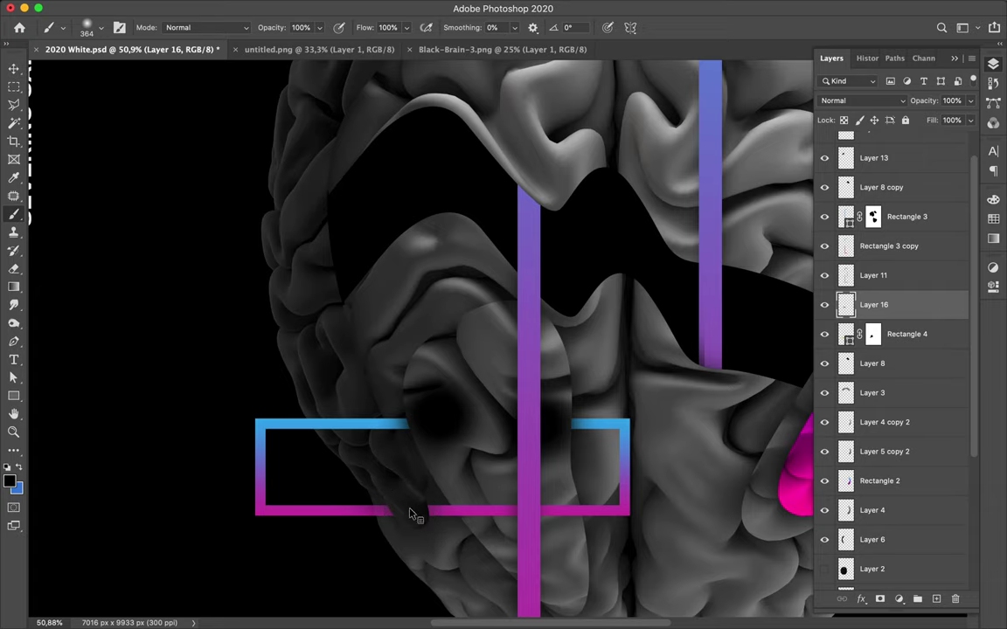
Step: With a smaller brush, shade the brain near the rectangle and darken the pink edge
right_click(409, 507)
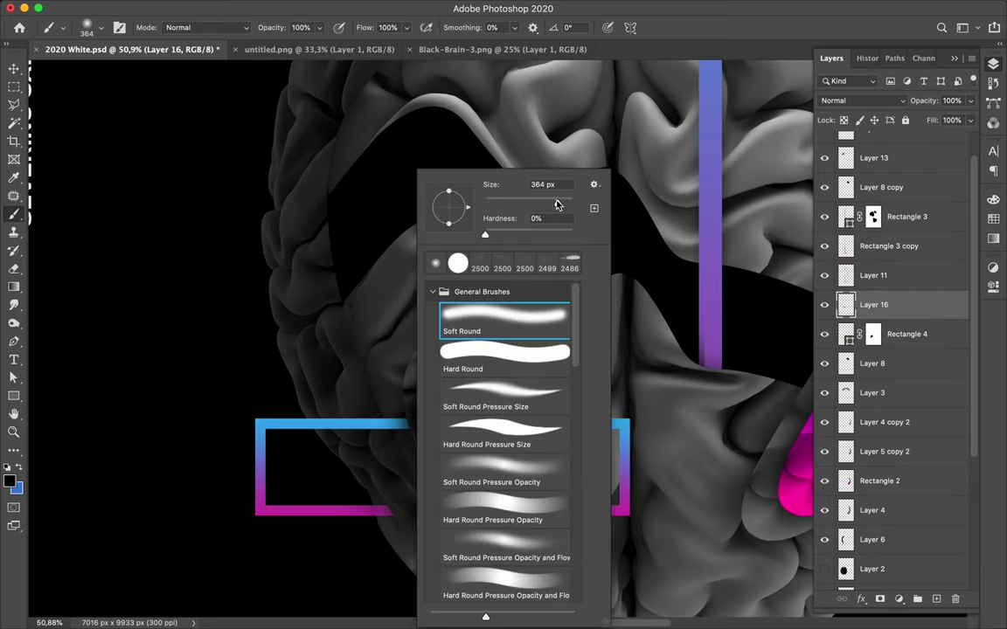
left_click_drag(558, 203, 551, 205)
key("Return")
left_click(429, 409)
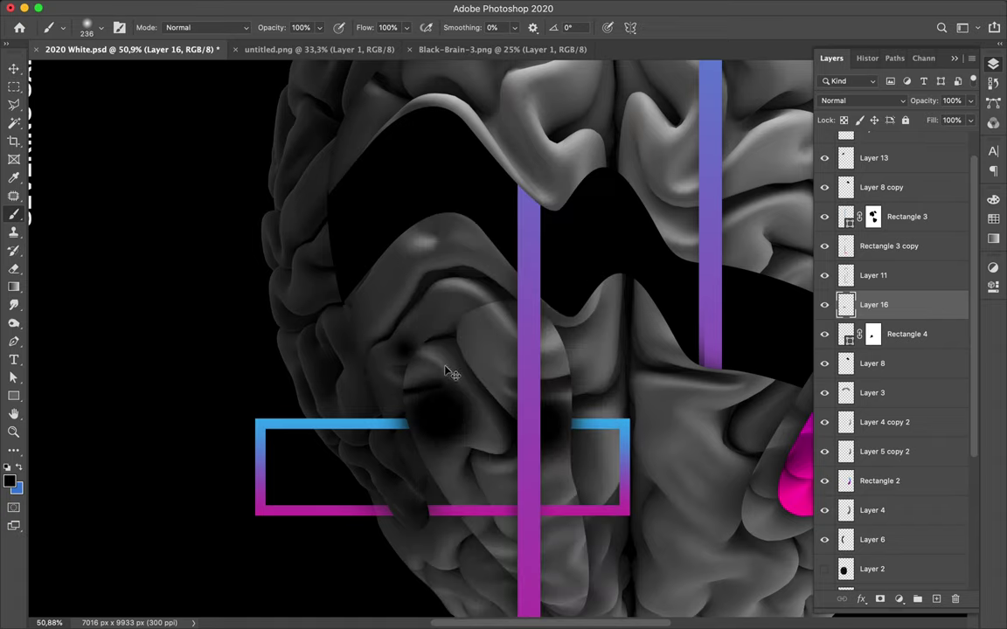
key("super+z")
left_click(411, 508)
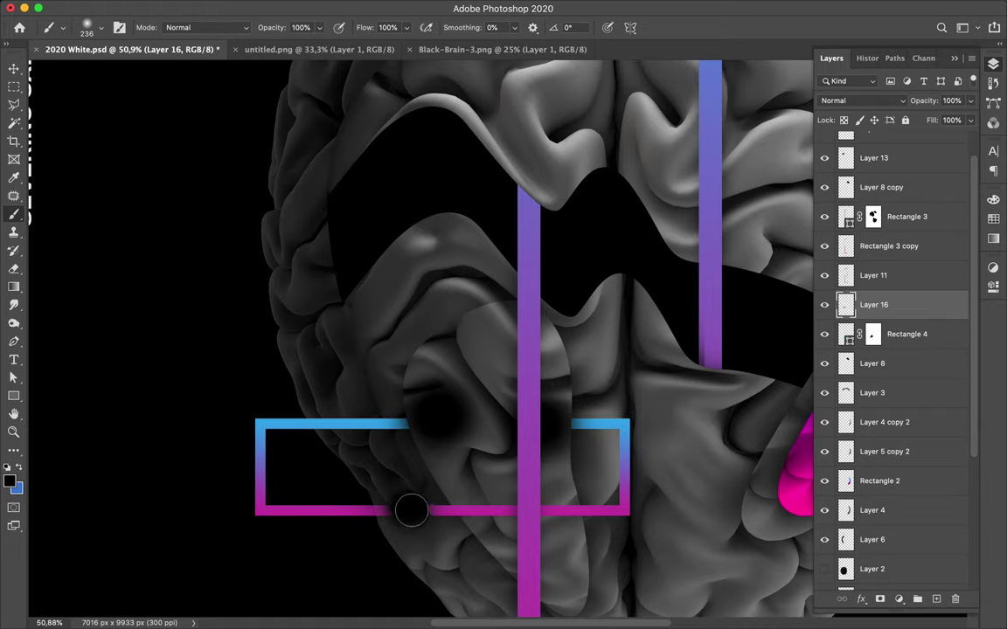
Step: Clip Layer 16's shadows to Rectangle 4 and select the Rectangle 4 layer
key("v")
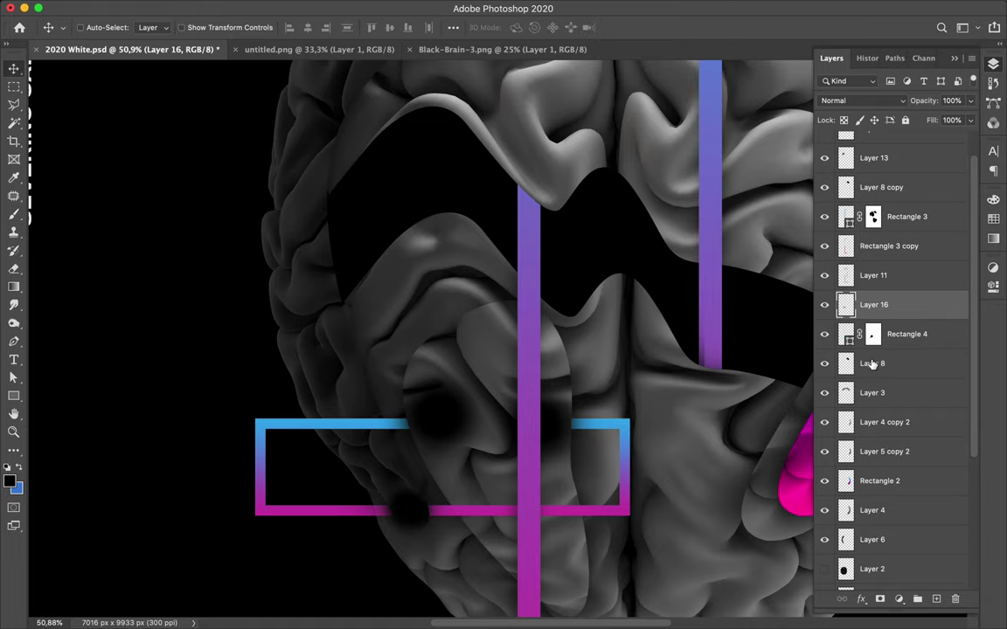
left_click(878, 314, "alt")
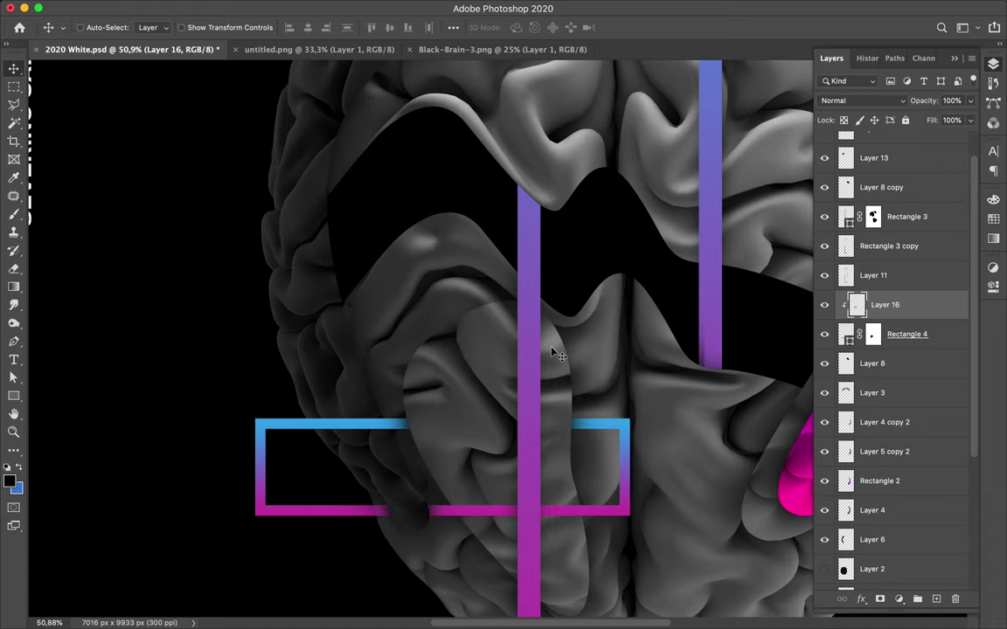
key("super")
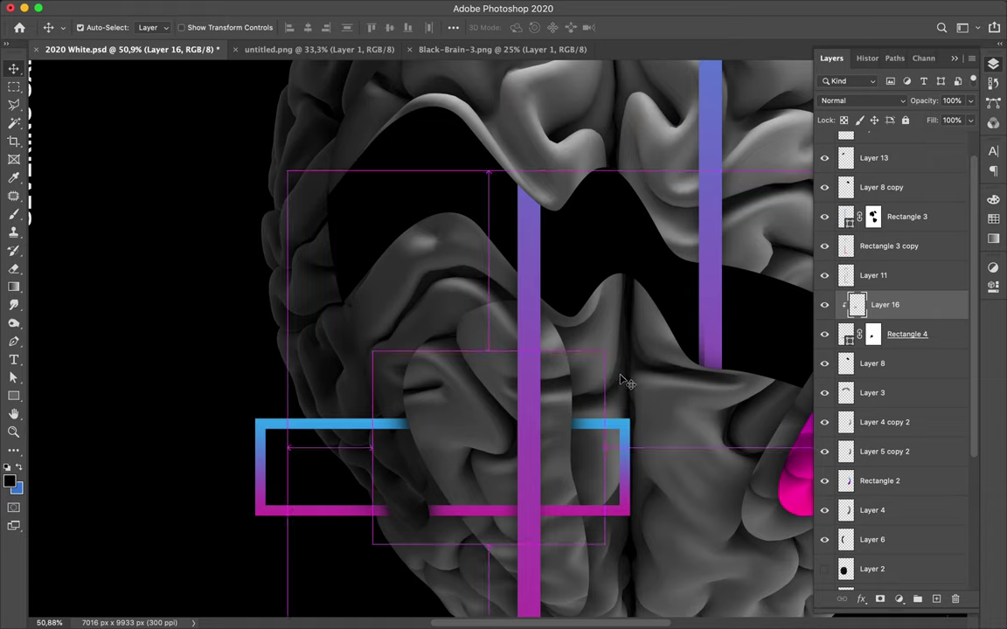
left_click(622, 437)
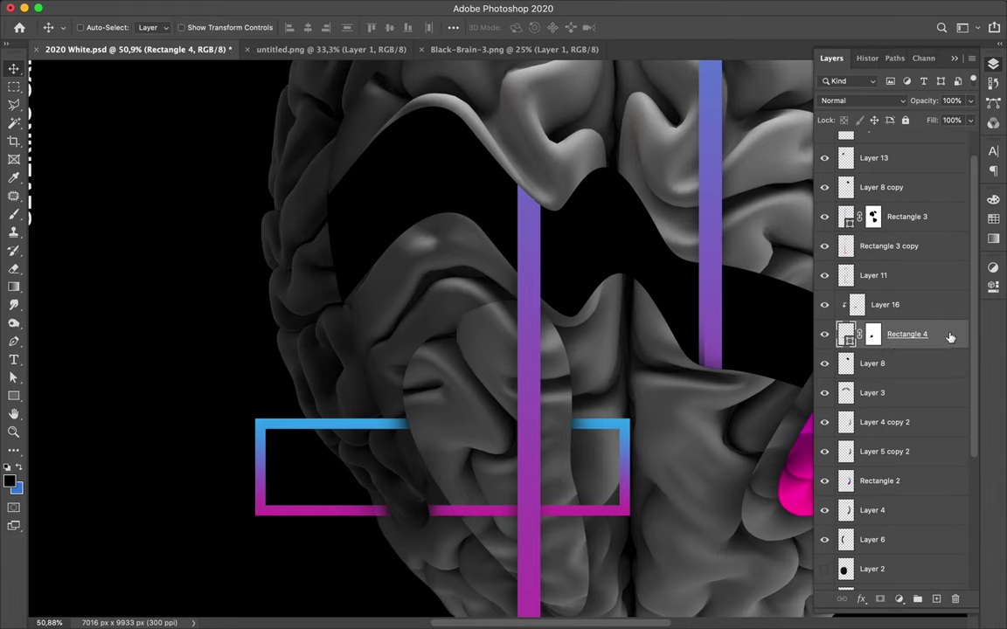
Step: Duplicate Rectangle 4, rasterize the copy, apply its mask, and load its outline as a selection
left_click_drag(951, 337, 951, 357)
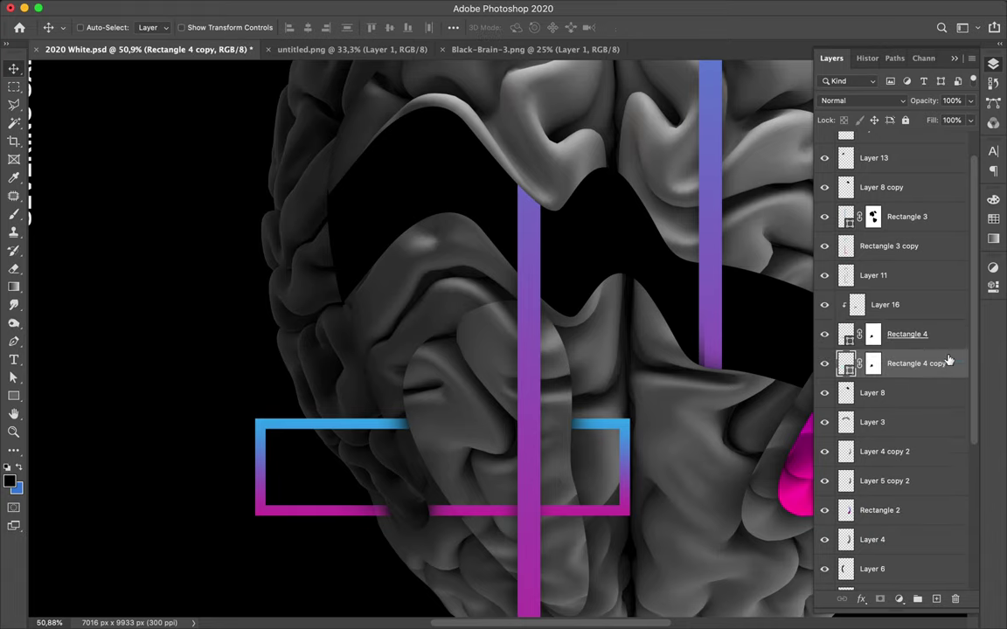
right_click(951, 358)
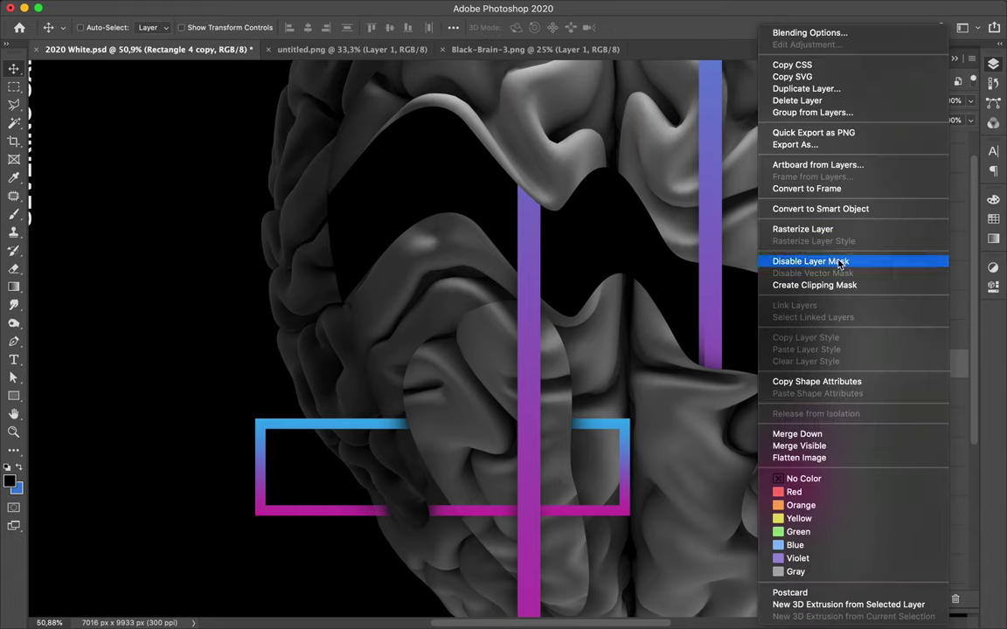
left_click(802, 229)
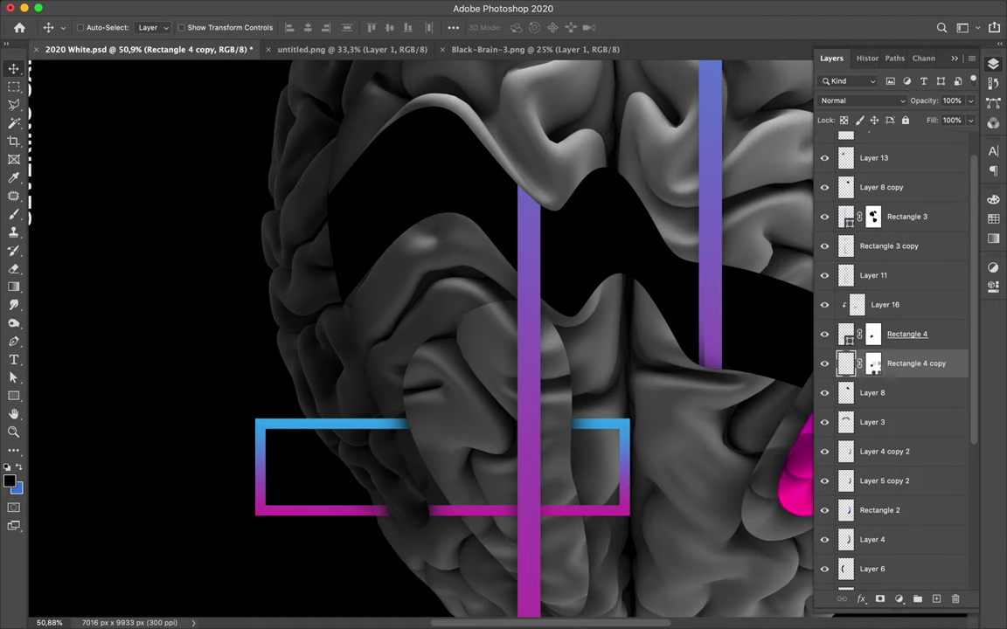
left_click_drag(890, 367, 970, 572)
left_click(593, 220)
key("super")
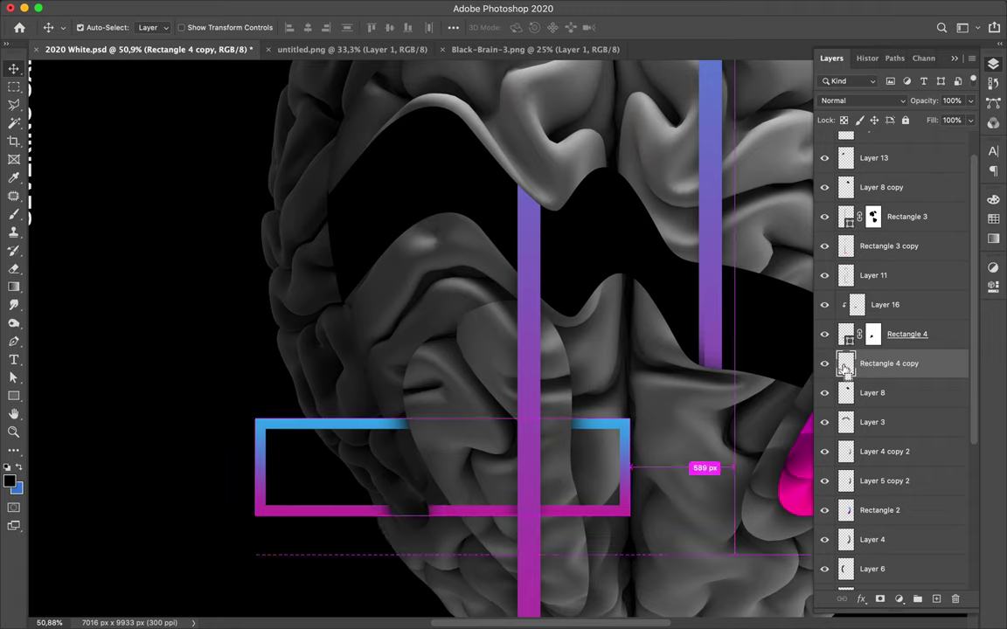
left_click(844, 366, "super")
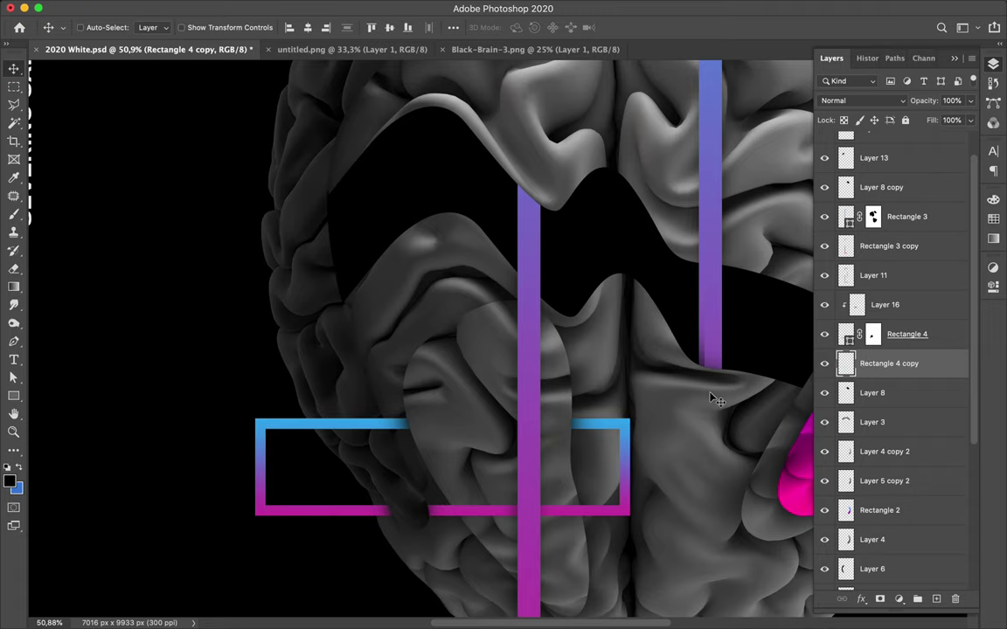
key("b")
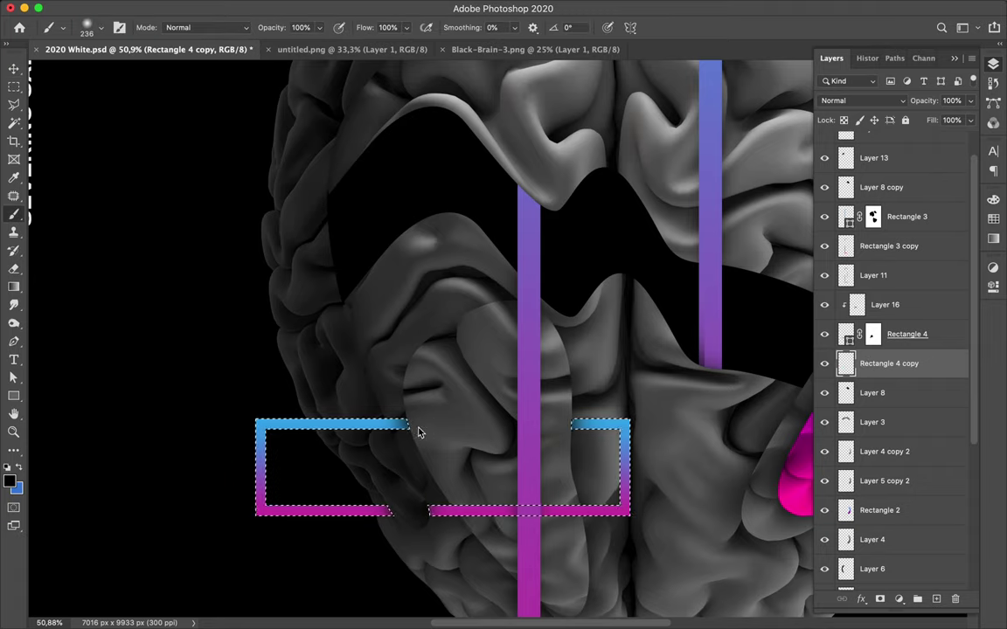
Step: Set up a 2840 px Hard Round brush to fill the copied frame's selection black
right_click(580, 284)
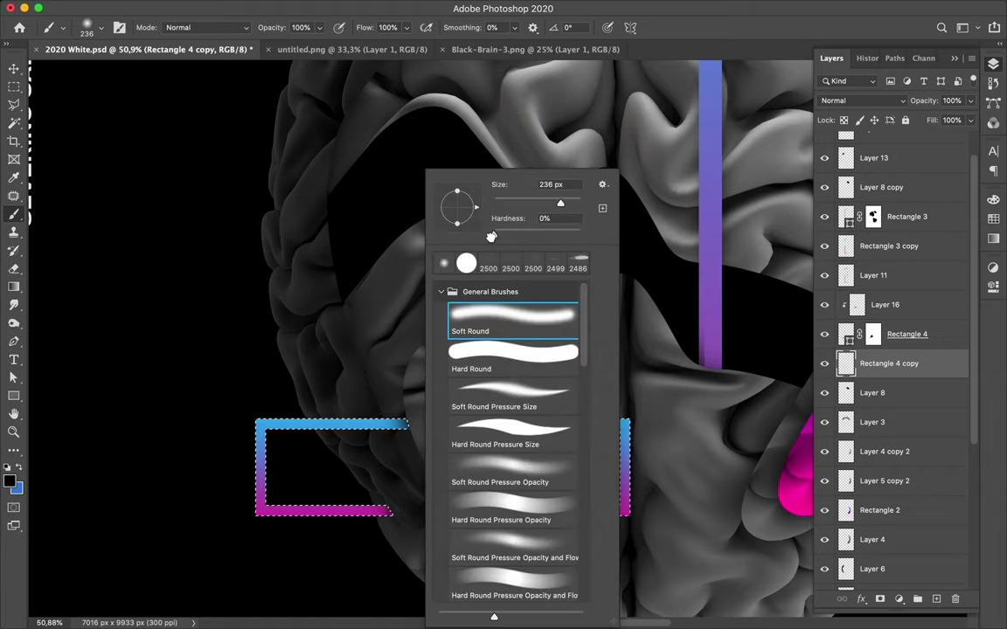
left_click(517, 350)
left_click_drag(566, 207, 574, 208)
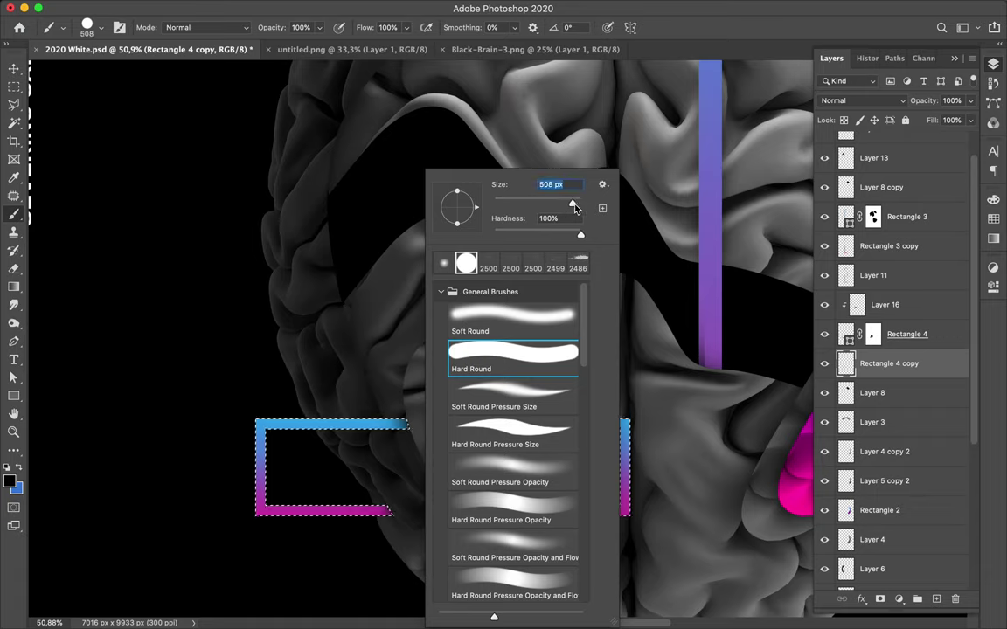
left_click_drag(574, 207, 577, 207)
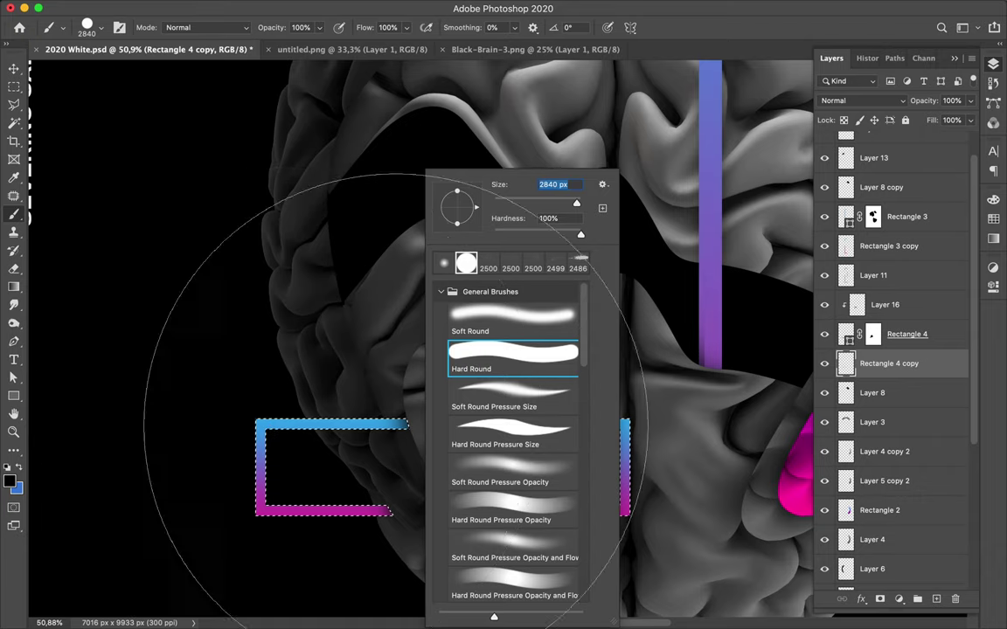
key("Return")
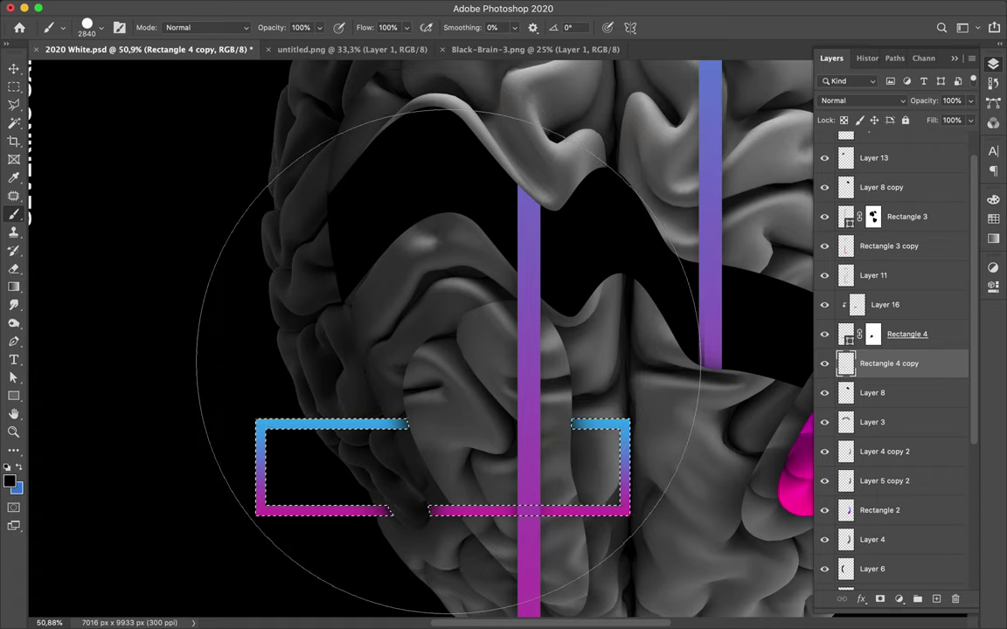
key("v")
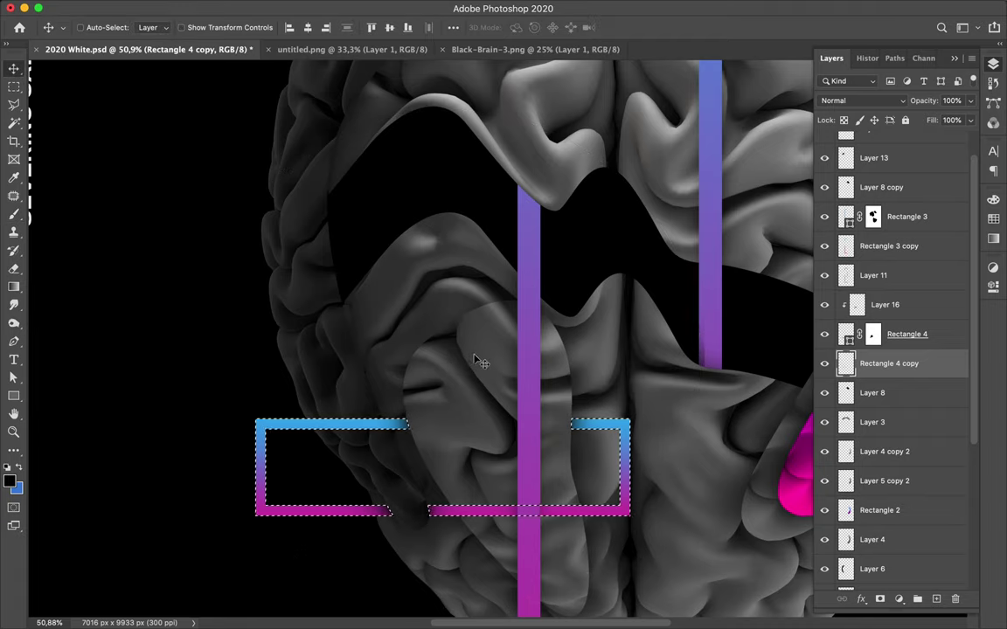
Step: Drop the selection and apply a 60-pixel Gaussian Blur to the Rectangle 4 copy
key("m")
left_click(461, 348)
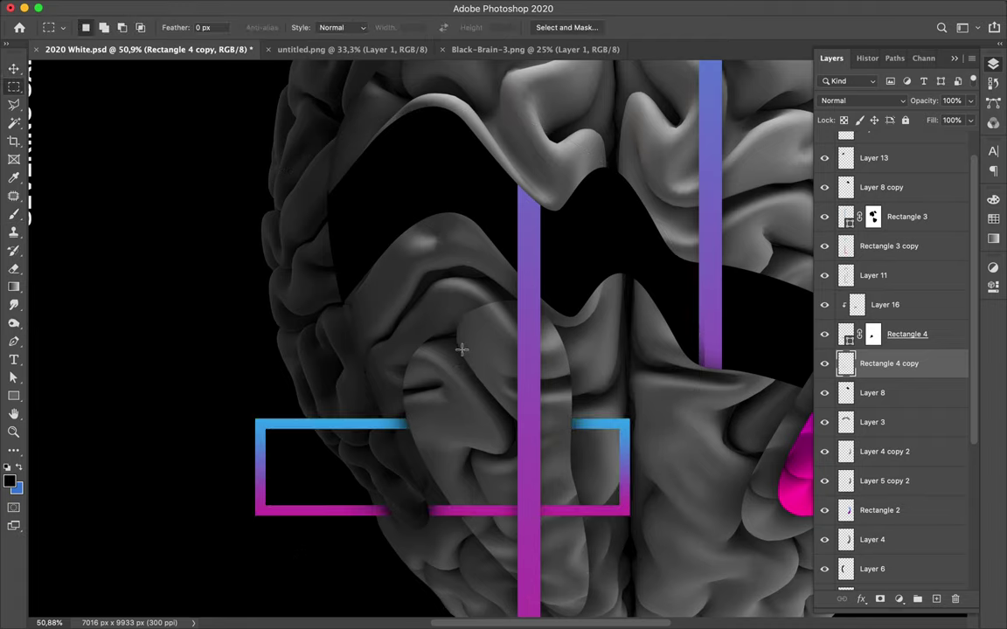
key("v")
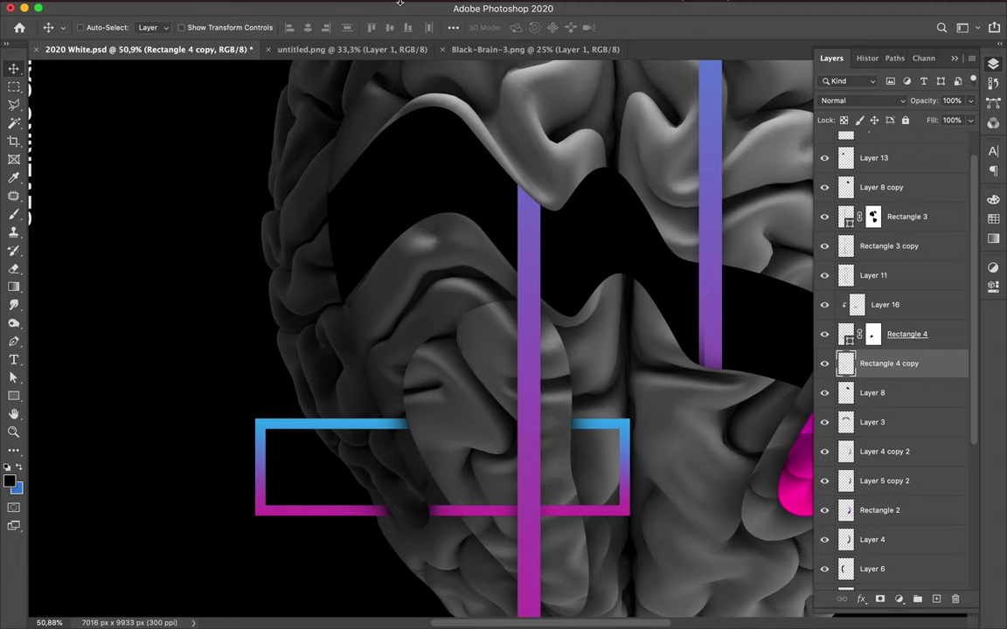
mouse_move(285, 5)
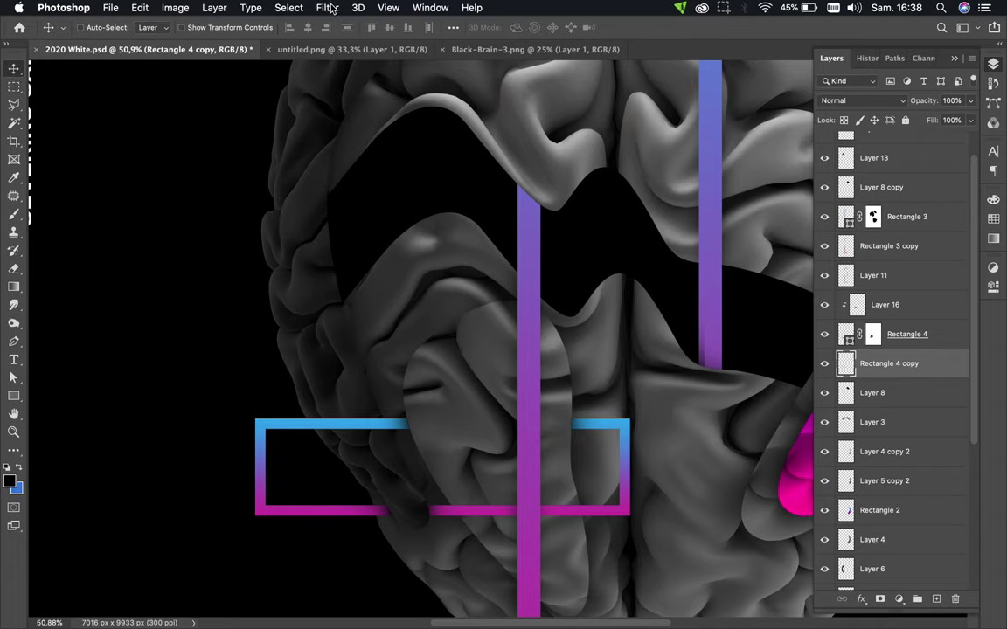
left_click(328, 8)
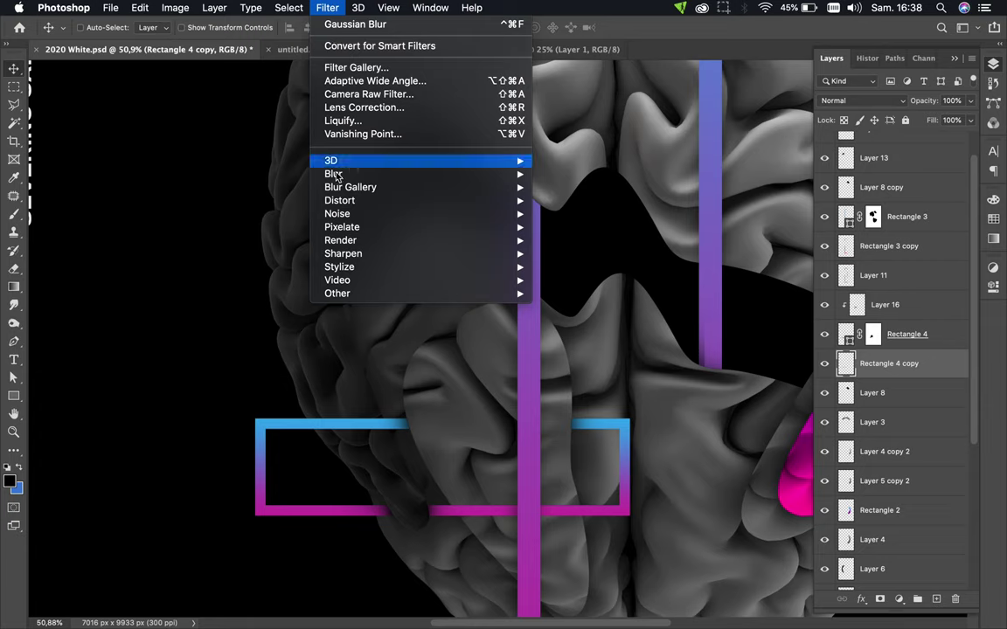
mouse_move(339, 175)
left_click(587, 227)
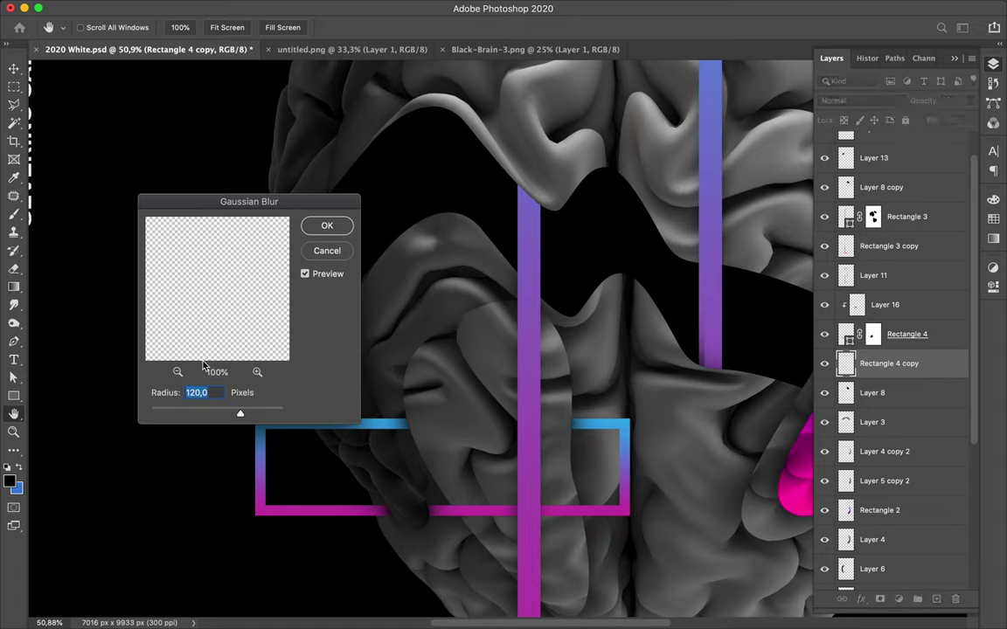
type("60")
left_click(322, 228)
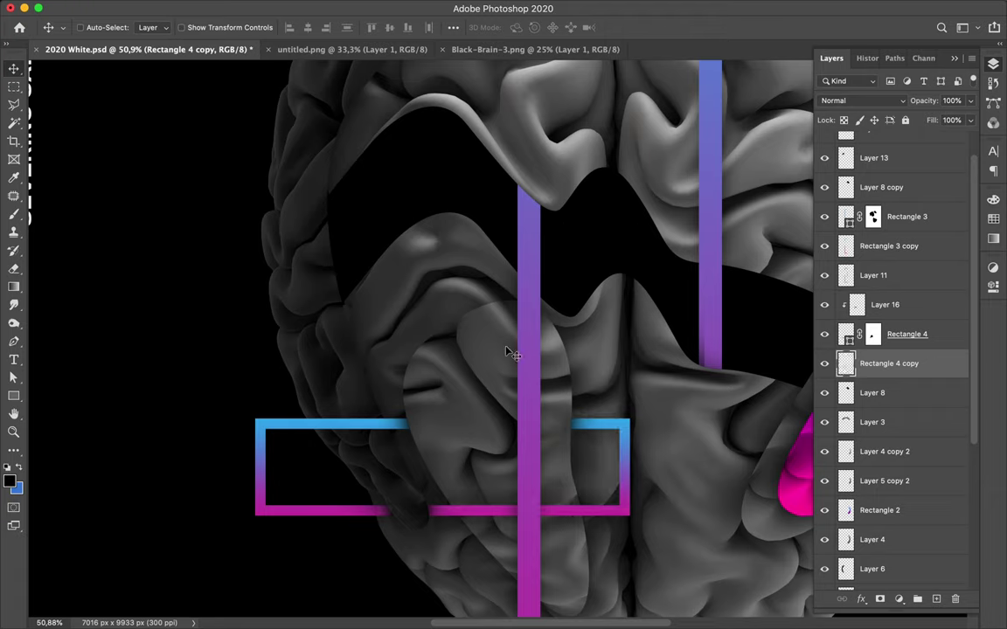
key("super")
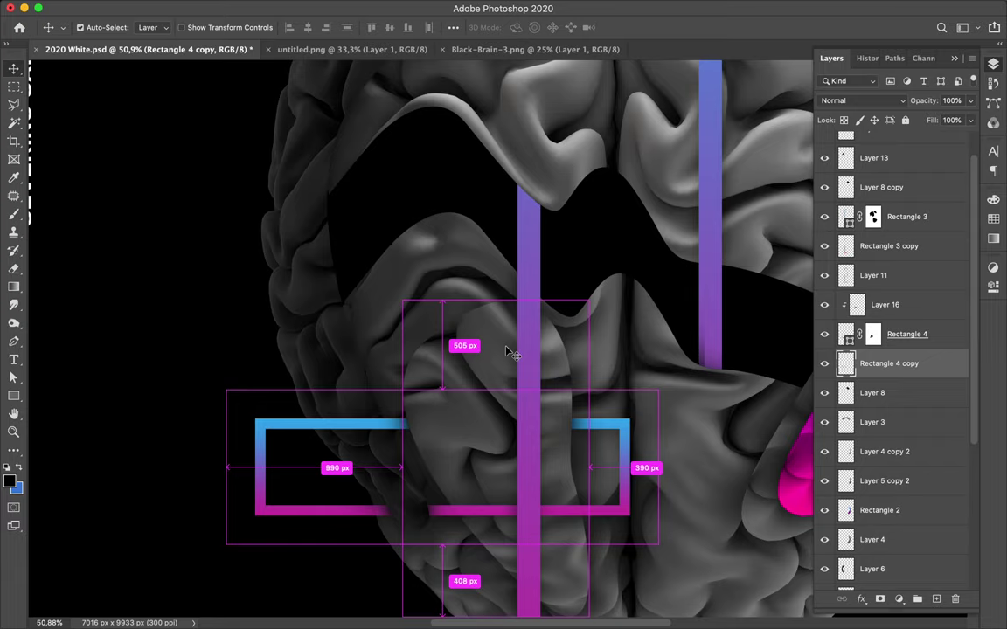
key("super+0")
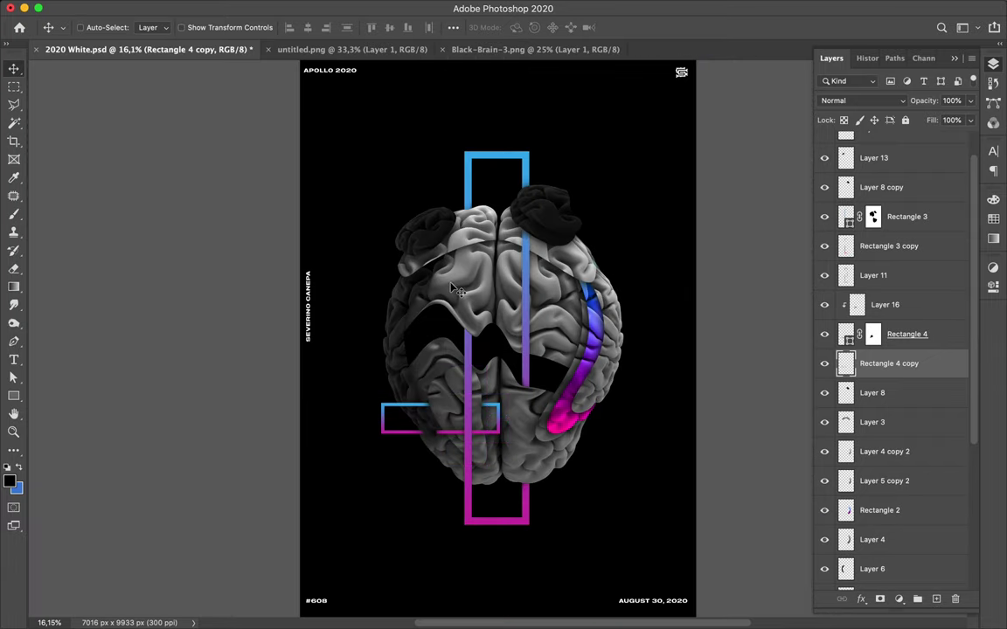
Step: Trace a closed Pen path around Layer 1's upper-left lobe and copy it to Layer 17
scroll(446, 282, "up", 3)
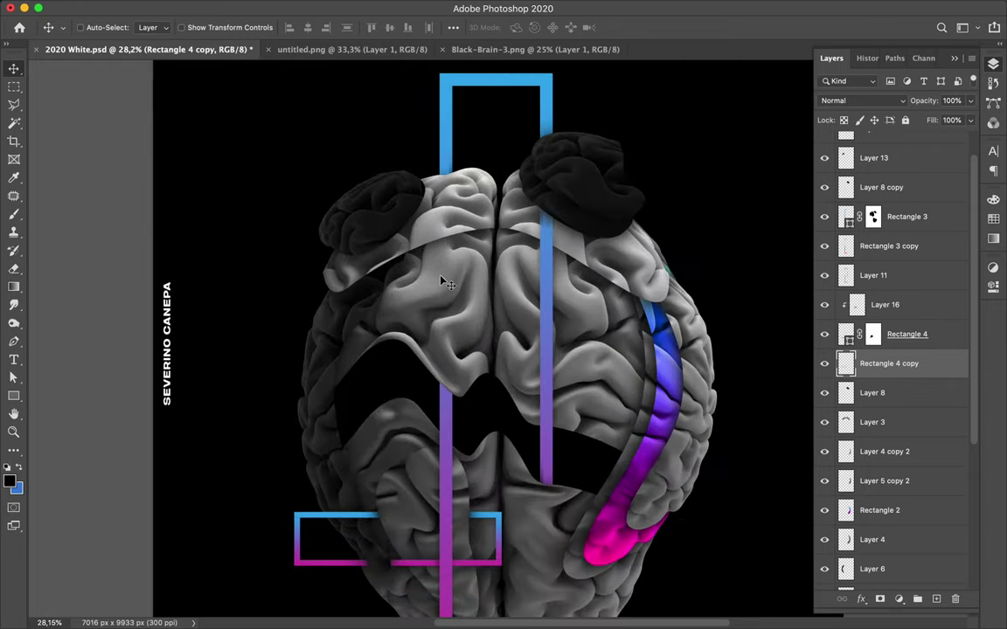
left_click(447, 289)
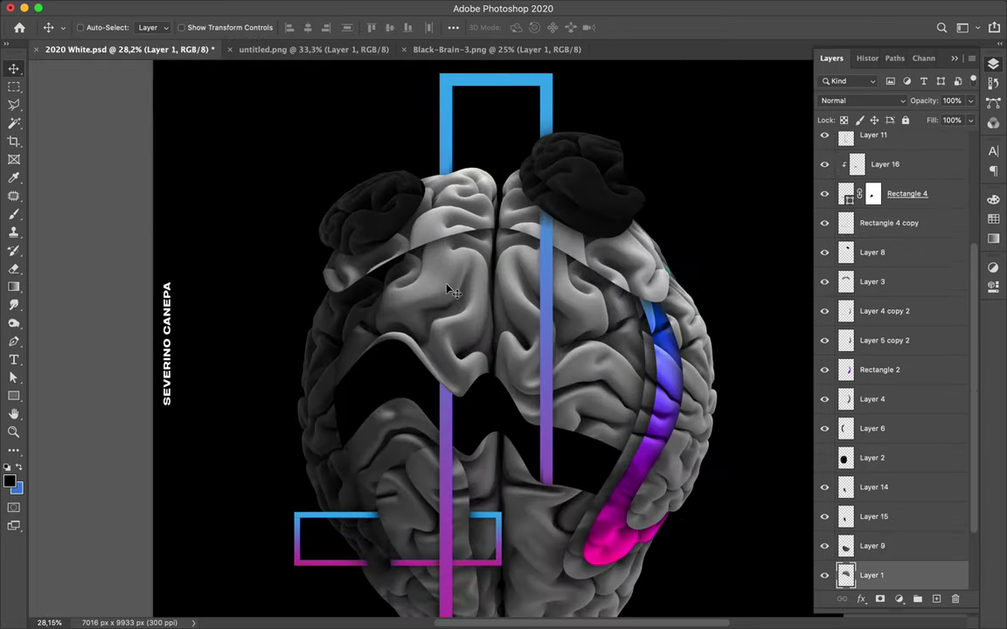
key("p")
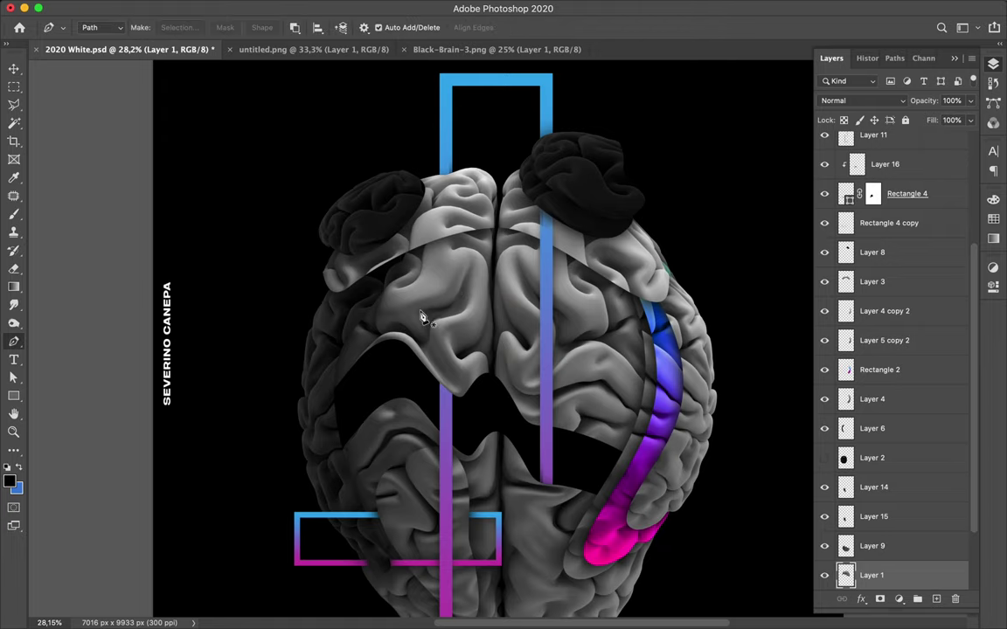
scroll(459, 453, "down", 3)
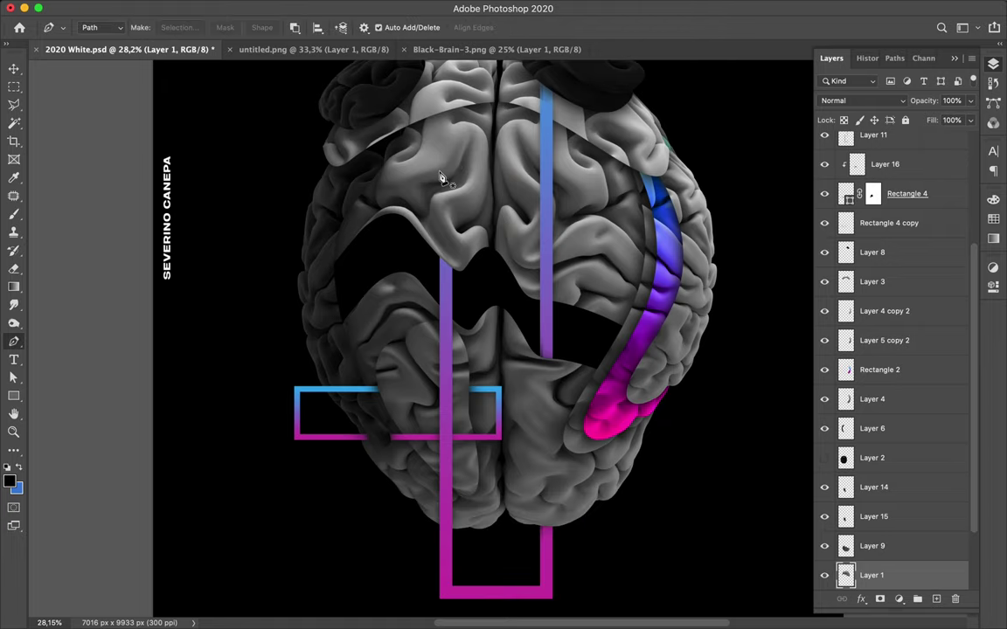
left_click(412, 165)
left_click_drag(443, 210, 469, 210)
left_click_drag(482, 136, 450, 140)
left_click(412, 165)
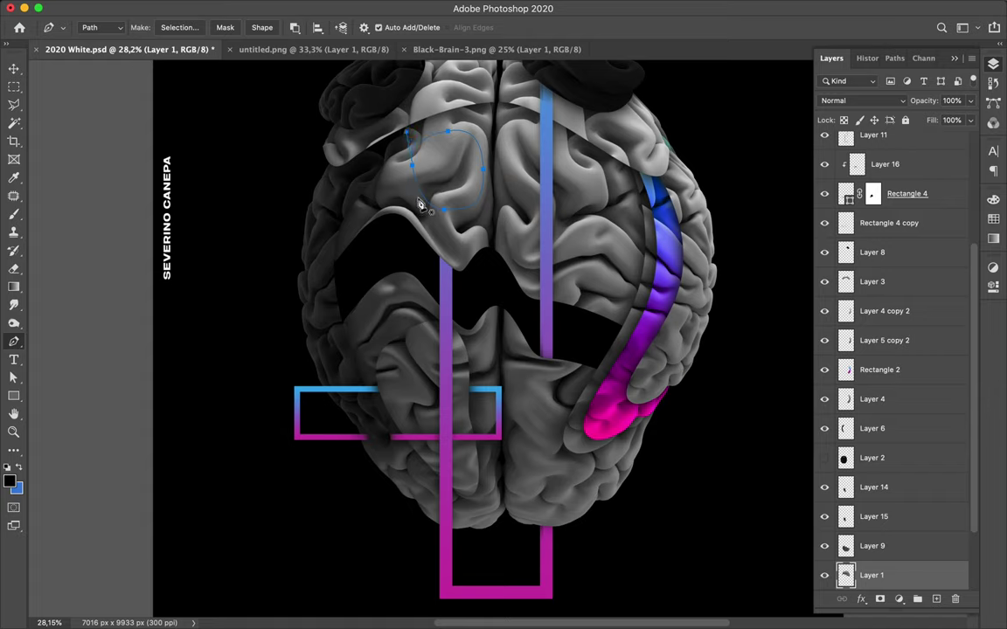
left_click(190, 27)
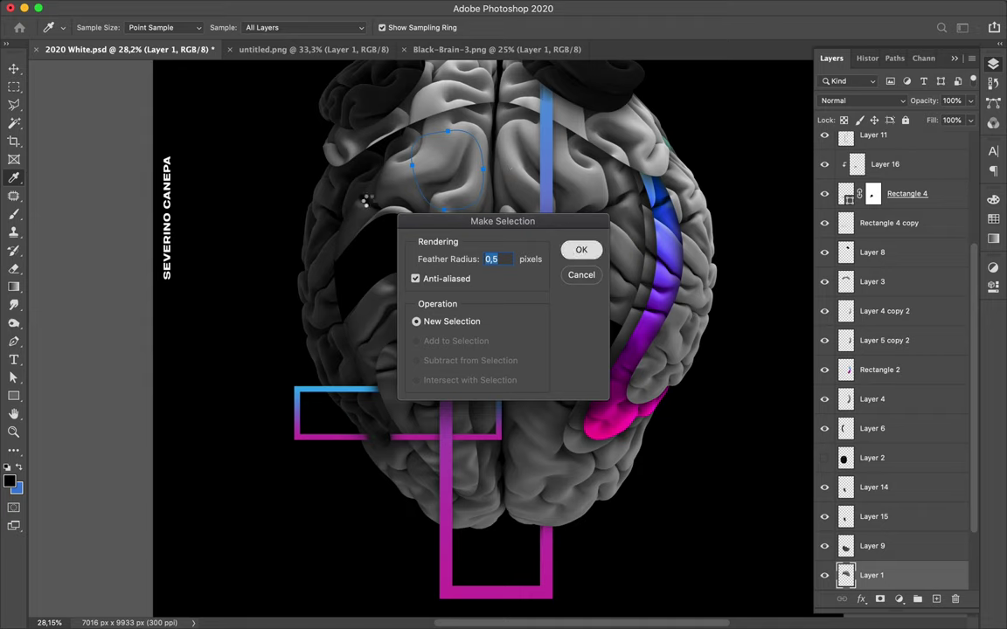
key("Return")
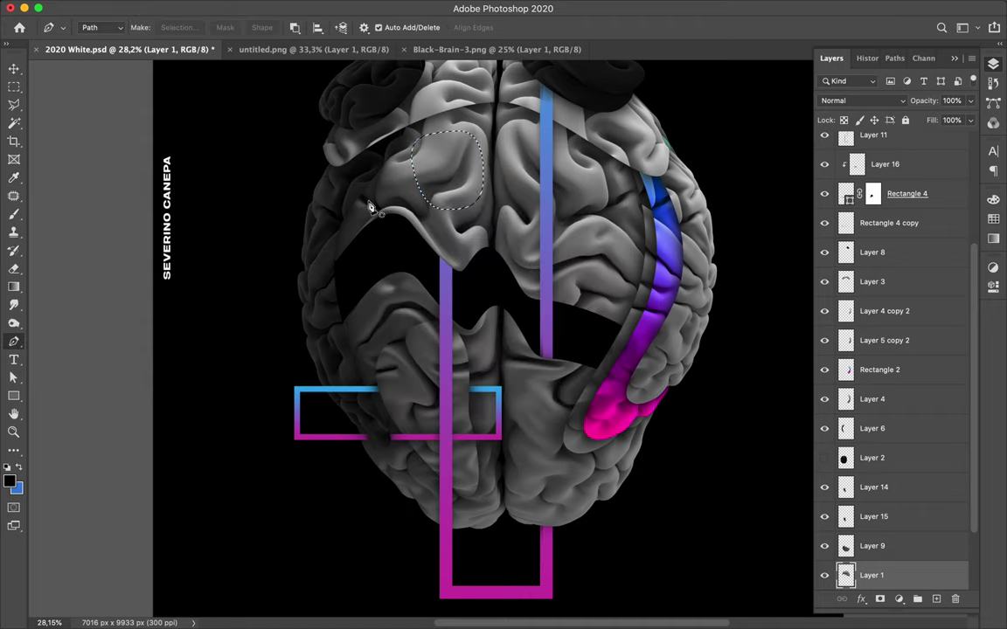
key("super+j")
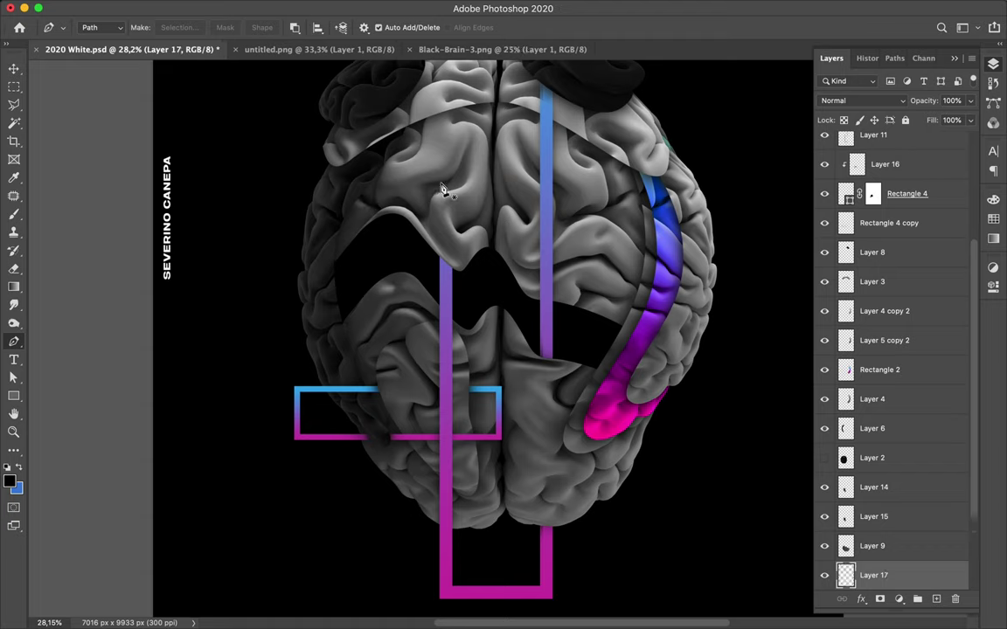
Step: Rotate the copied brain piece by about -104.7° and commit the transform
key("v")
key("super+t")
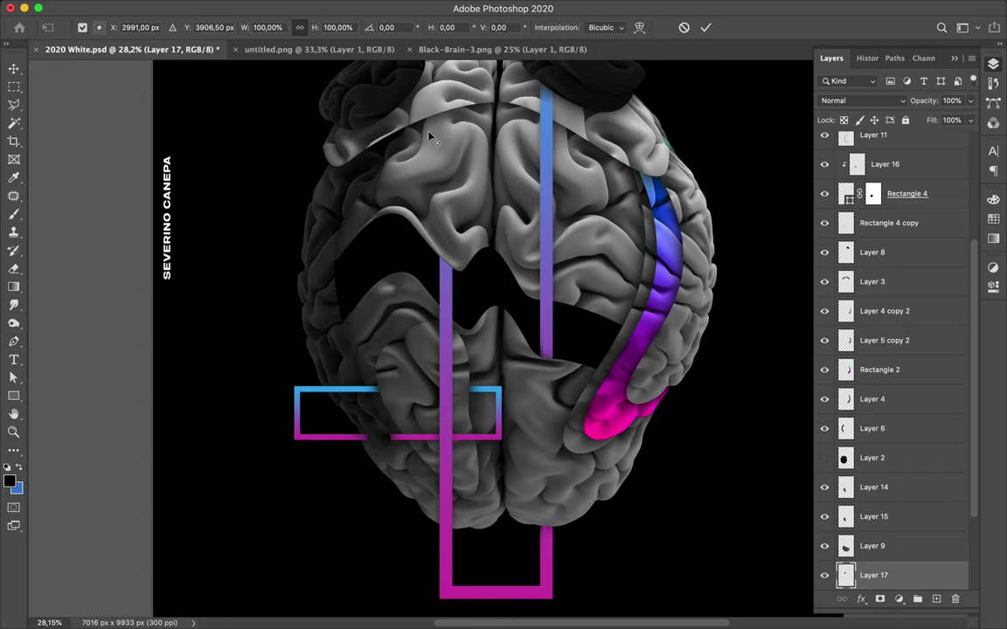
left_click_drag(372, 165, 410, 223)
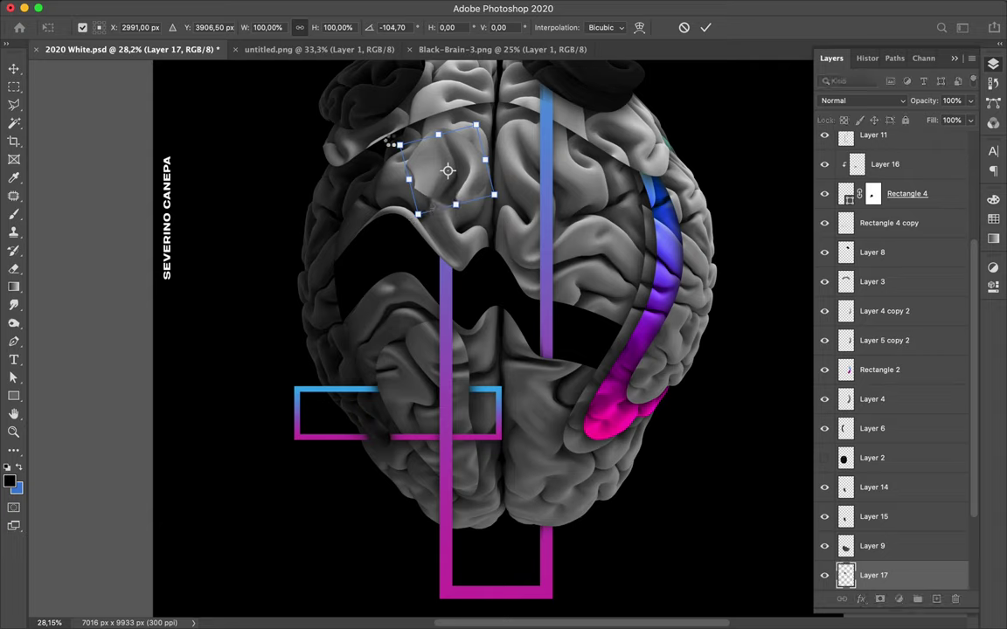
key("cmd+h")
key("Return")
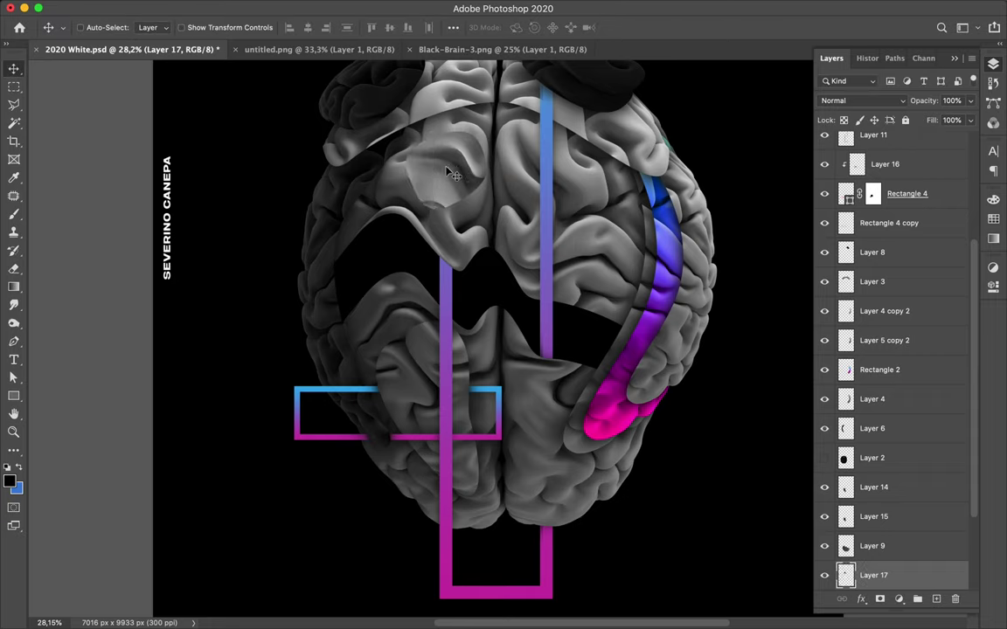
key("u")
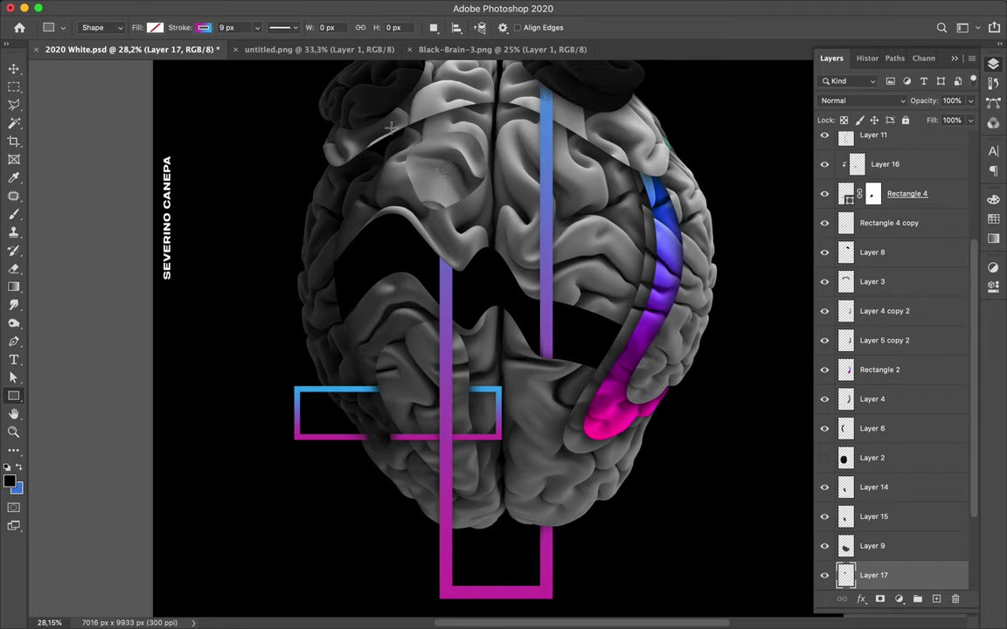
Step: Draw a stroke-less rectangle with a magenta-blue gradient fill over the upper-left patch
left_click(203, 30)
left_click(114, 52)
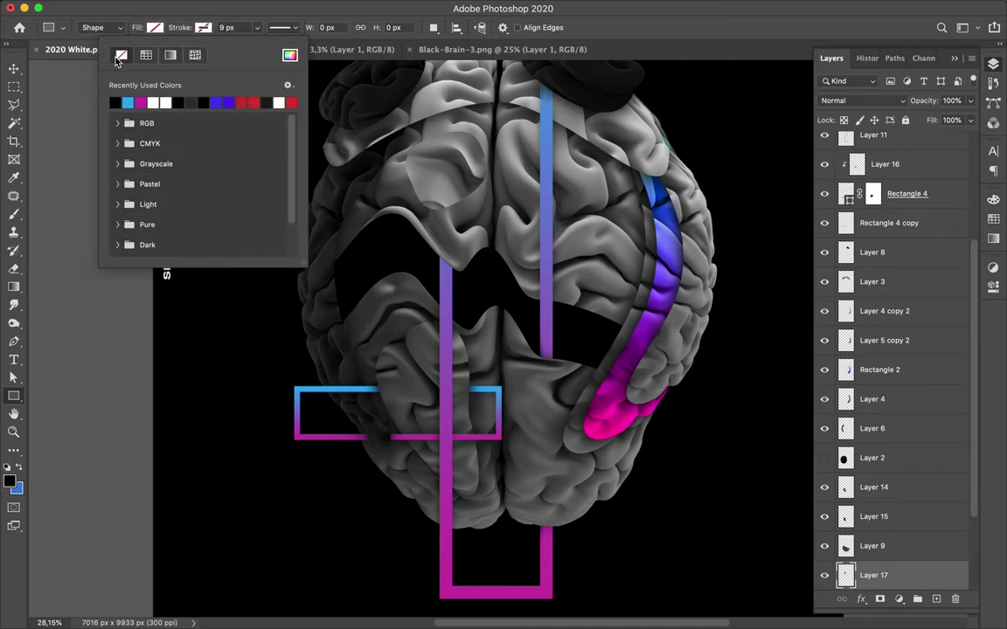
left_click(155, 29)
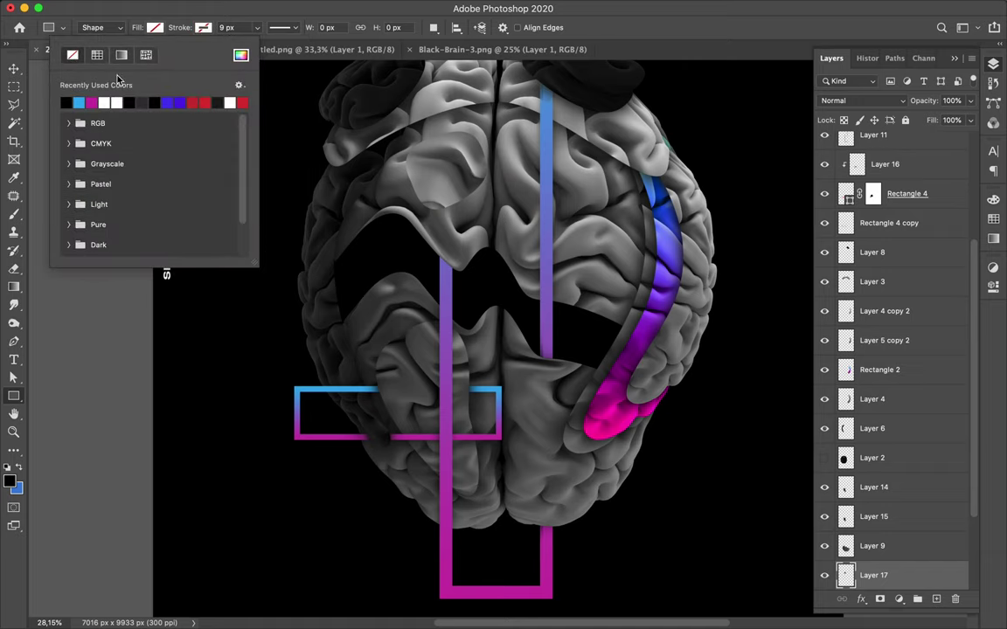
left_click(121, 56)
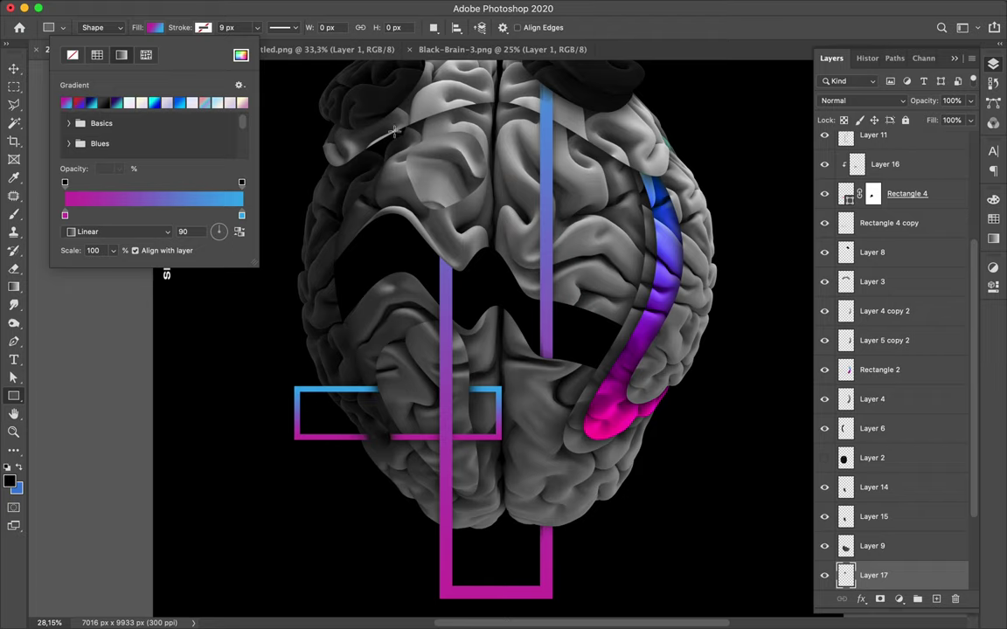
left_click_drag(395, 129, 498, 216)
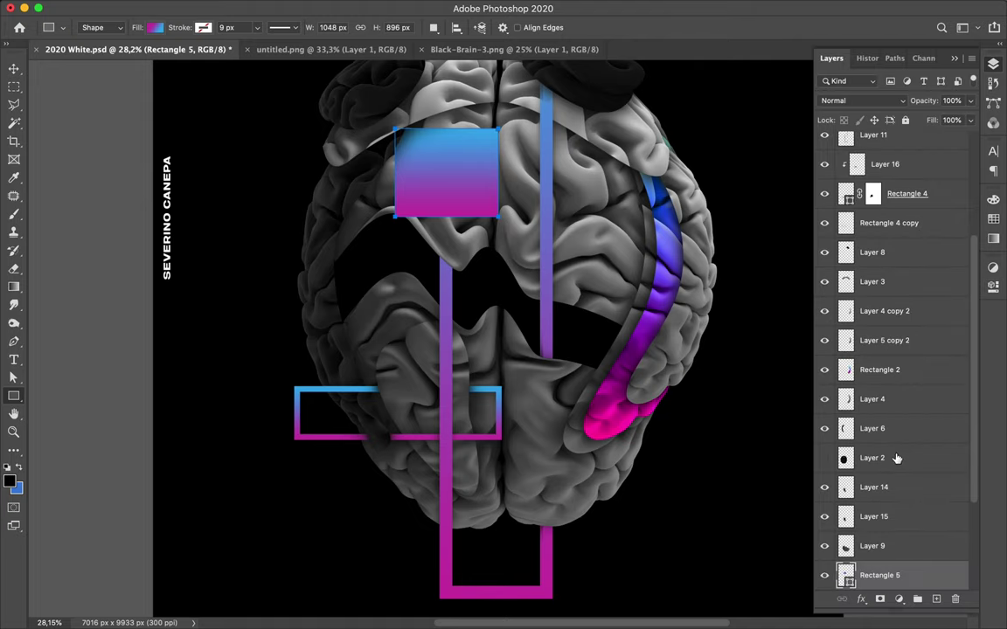
Step: Clip Rectangle 5 to Layer 17, set it to Vivid Light, and merge both layers
scroll(896, 458, "down", 3)
left_click_drag(888, 463, 881, 470)
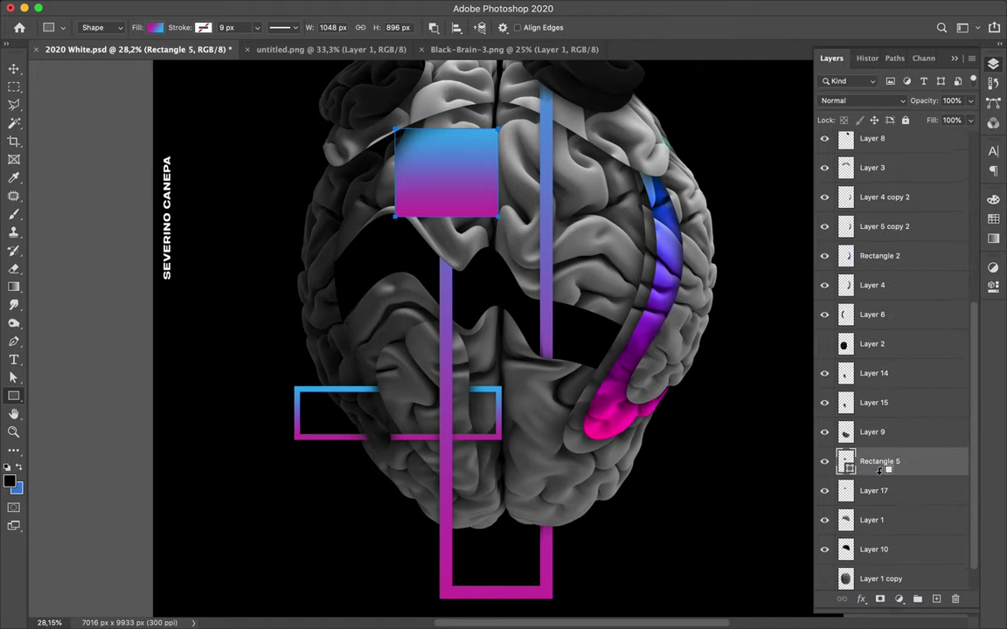
left_click(879, 470, "alt")
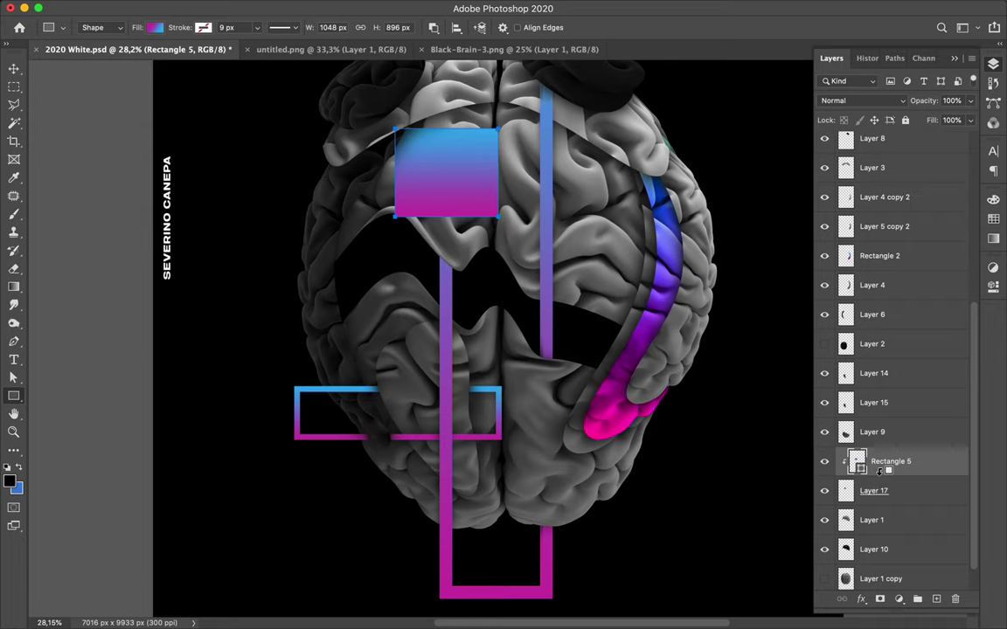
left_click(869, 99)
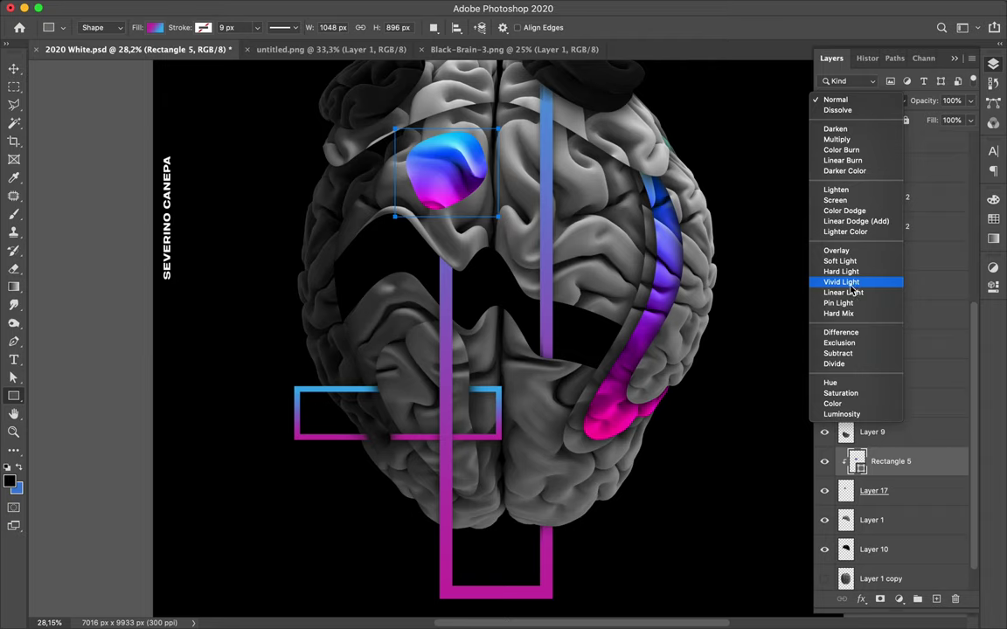
key("Escape")
key("shift+alt+v")
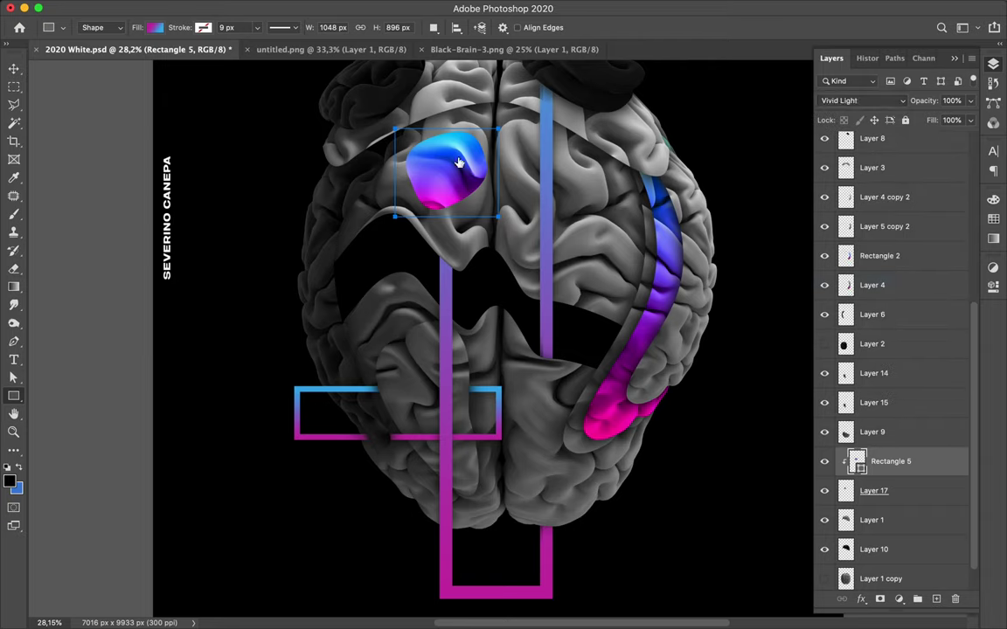
left_click(893, 488, "shift")
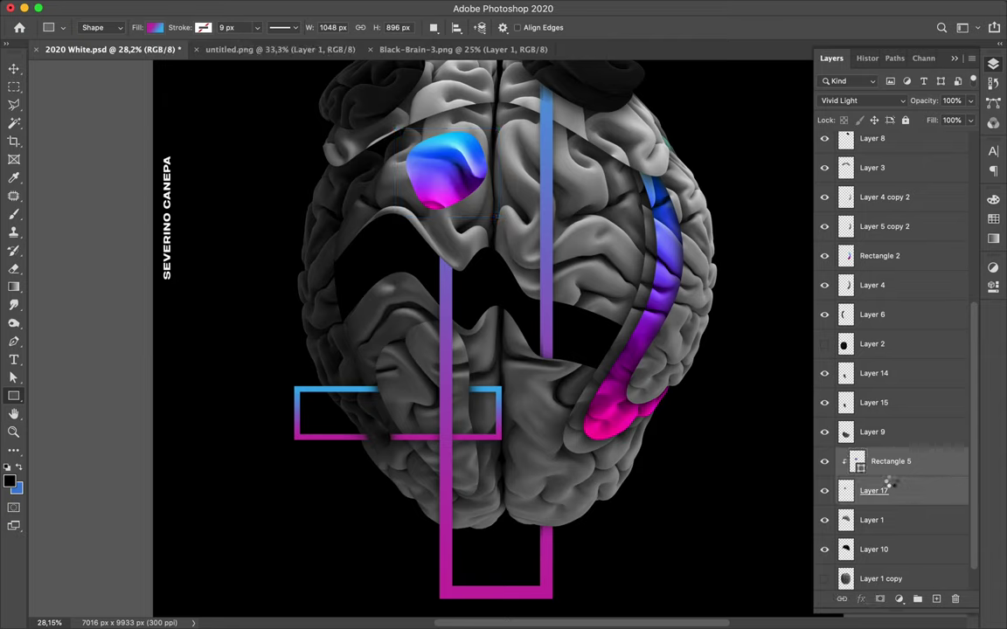
key("super+e")
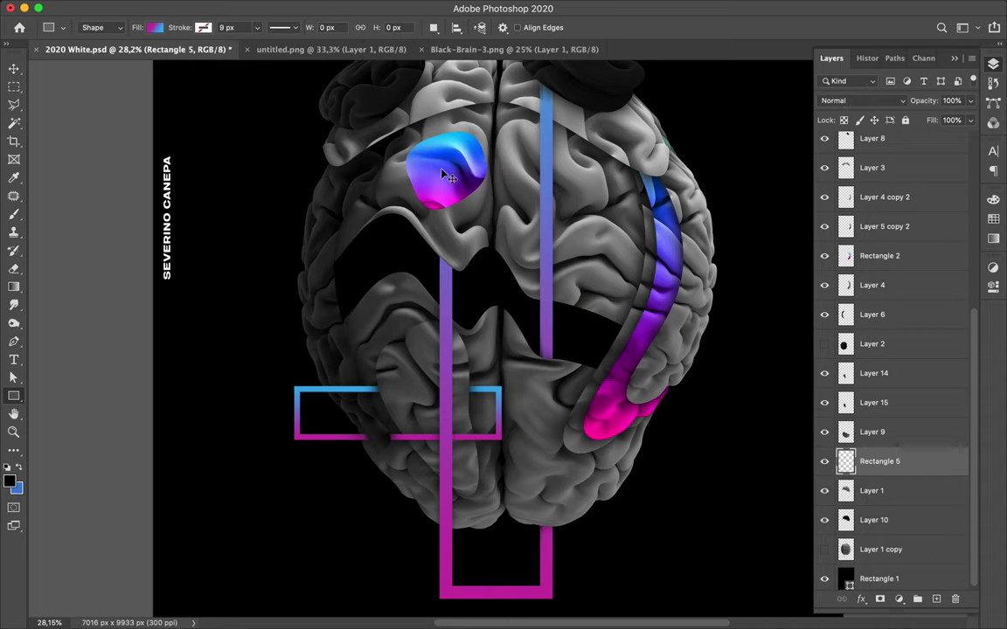
Step: Select Layer 17 with Rectangle 5 and set the gradient patch back at the brain's upper left
key("v")
left_click_drag(442, 169, 420, 157)
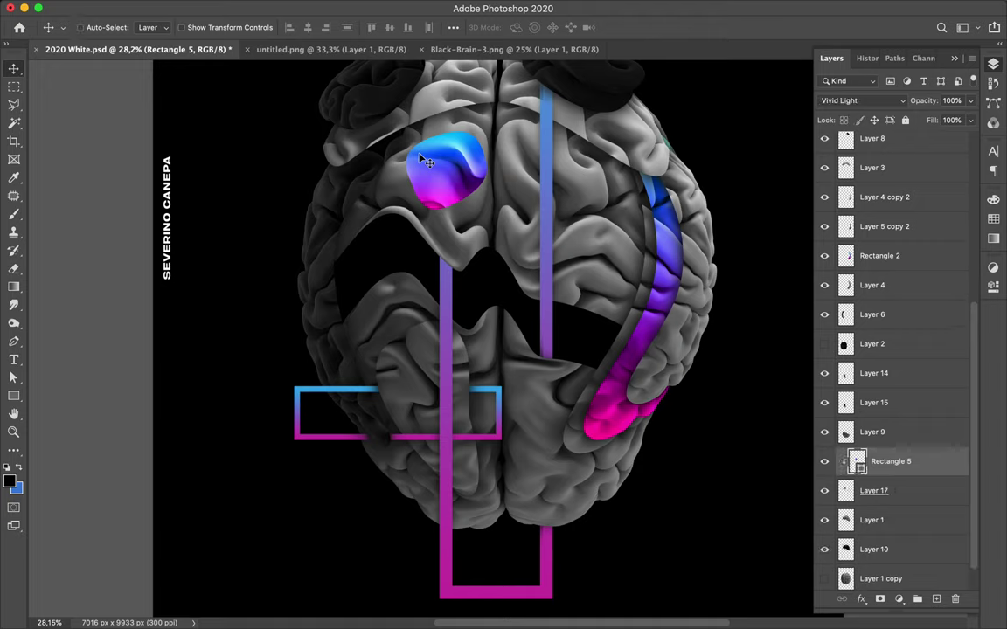
left_click(903, 489, "shift")
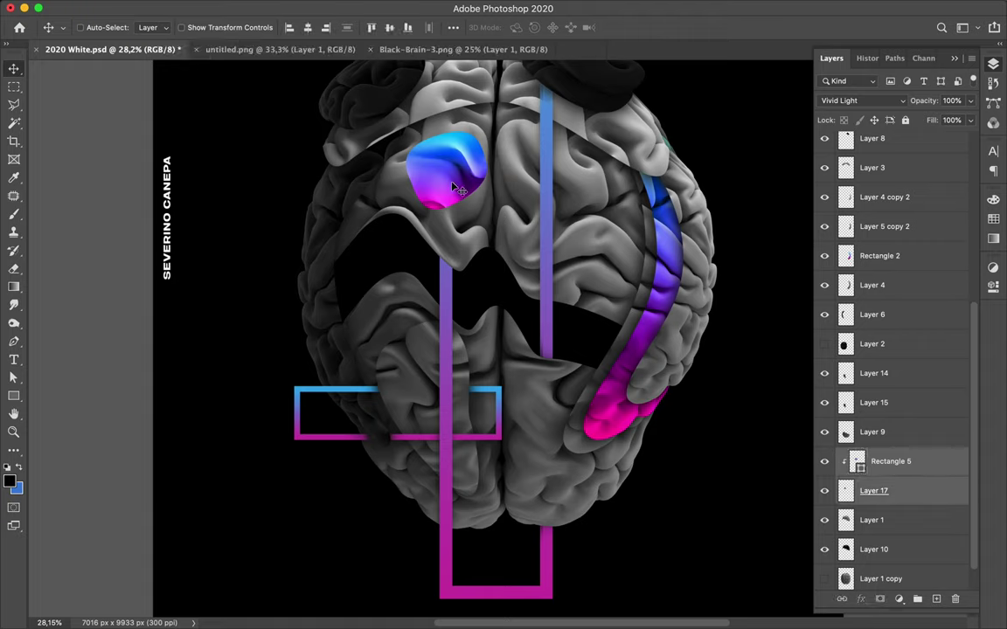
left_click_drag(428, 170, 385, 147)
left_click_drag(885, 441, 883, 431)
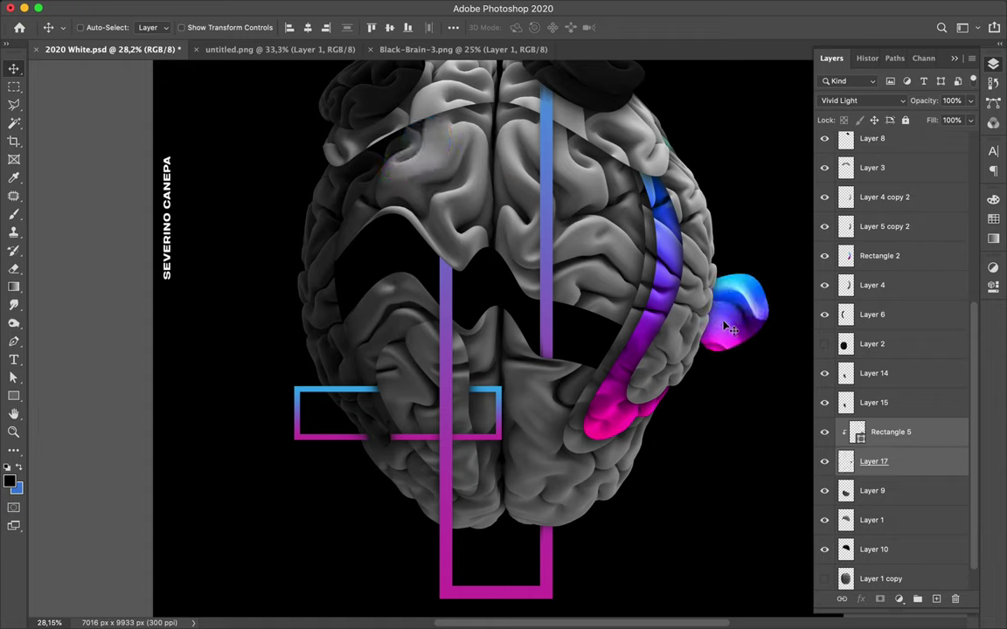
left_click_drag(417, 152, 414, 146)
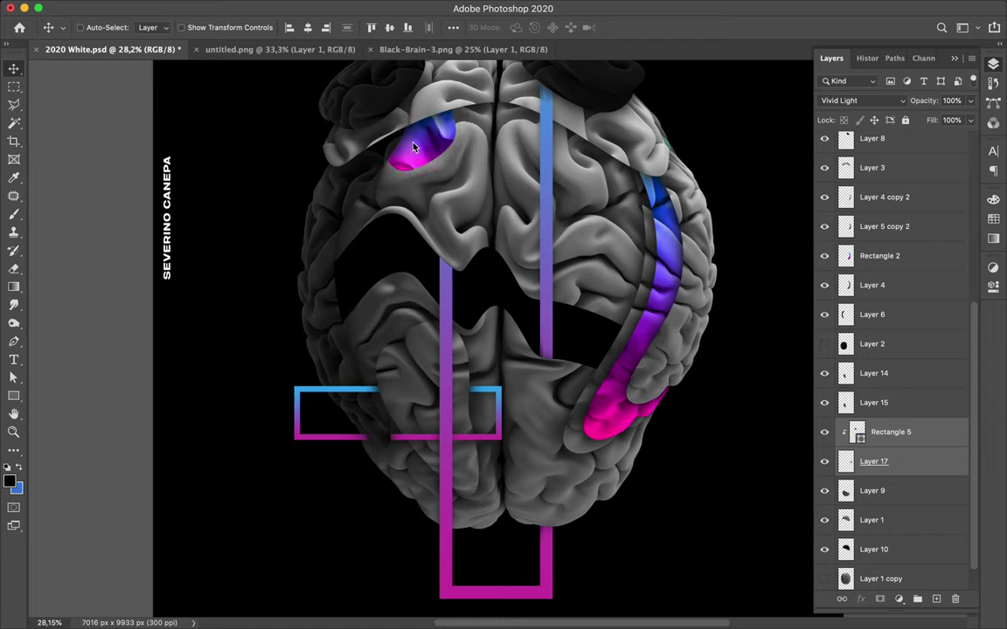
Step: Move Rectangle 5 and Layer 17 in the Layers panel to just above Layer 6
left_click_drag(896, 435, 877, 136)
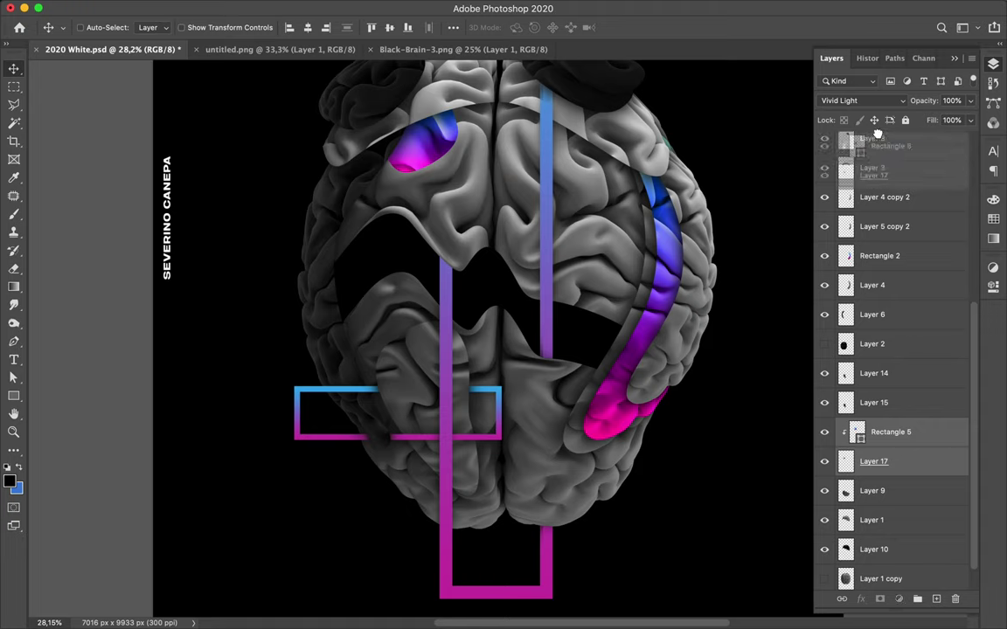
left_click_drag(877, 140, 876, 175)
scroll(885, 274, "up", 5)
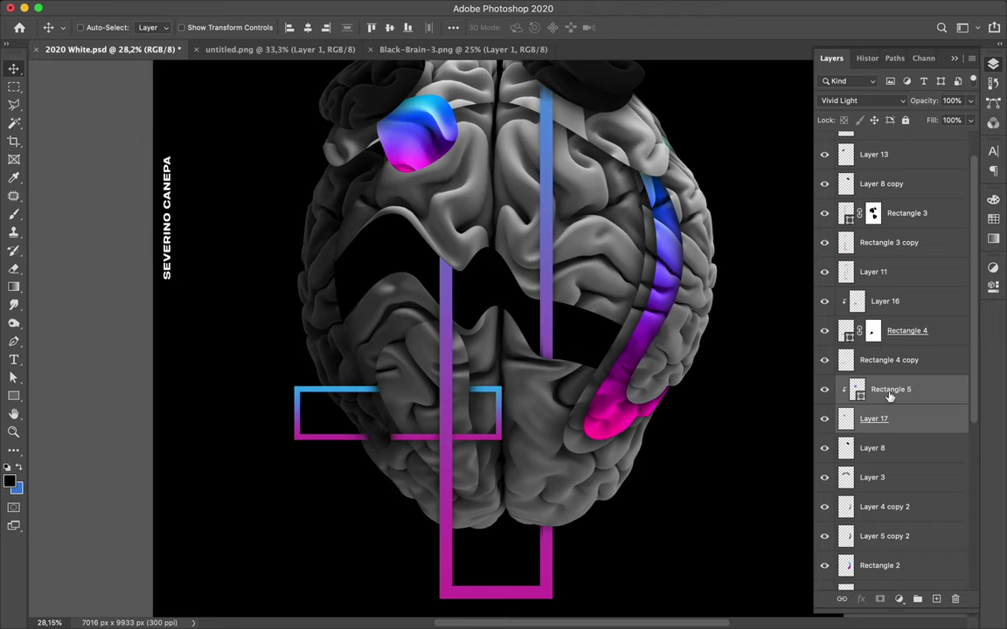
scroll(888, 396, "down", 2)
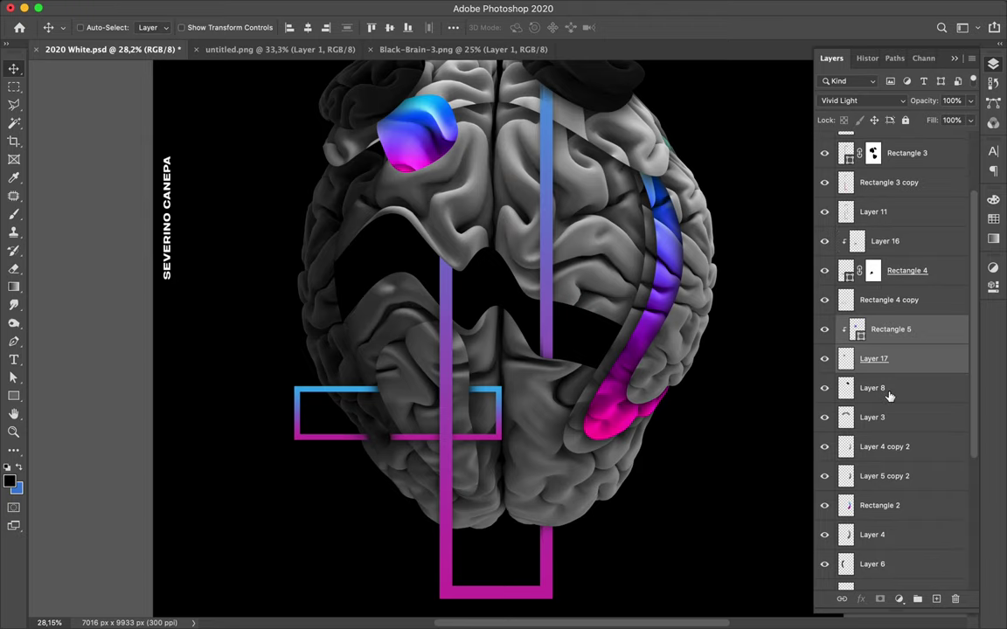
left_click_drag(874, 358, 891, 573)
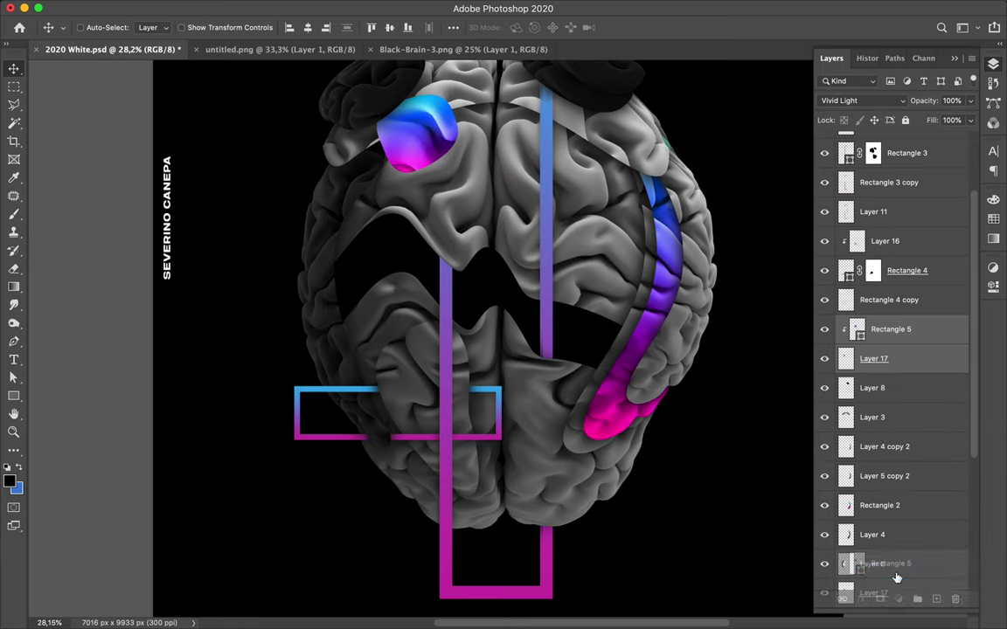
scroll(905, 348, "down", 5)
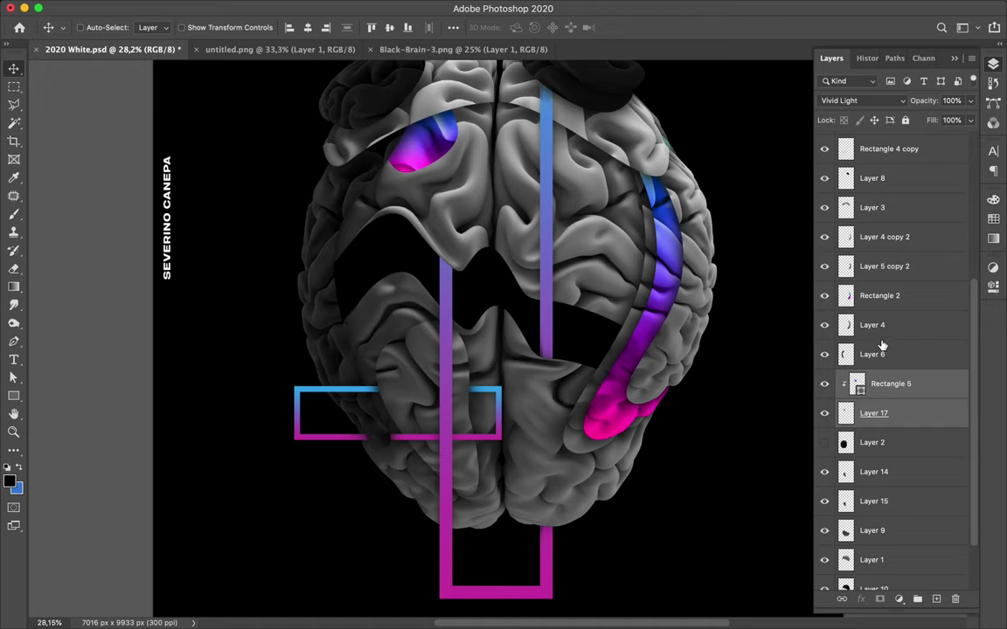
left_click_drag(881, 384, 881, 343)
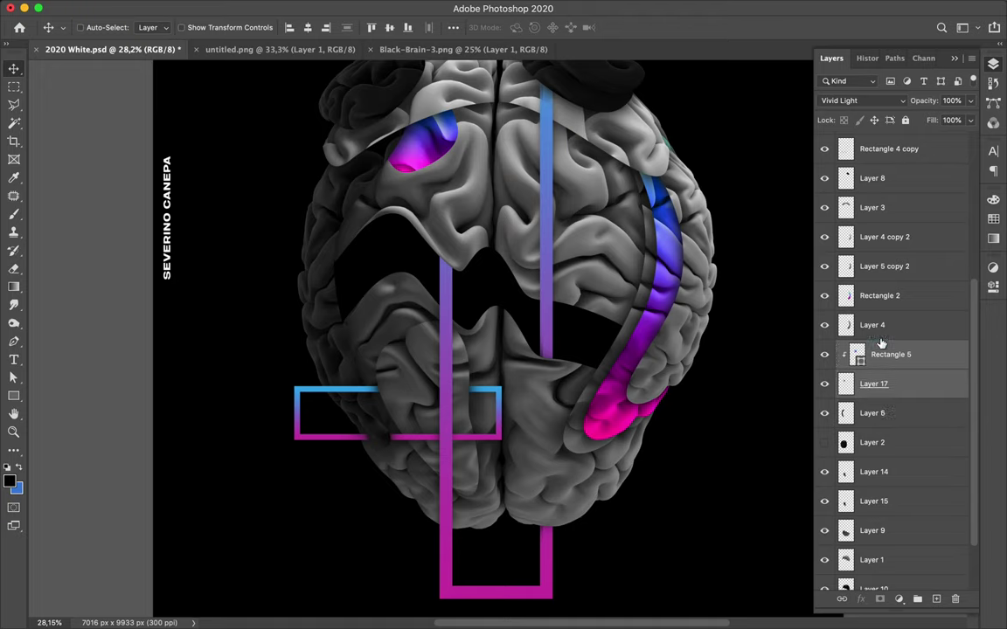
Step: Alt-drag a copy of Layer 17 below Layer 6 and reposition the copied patch
left_click(908, 390)
left_click_drag(905, 391, 967, 424)
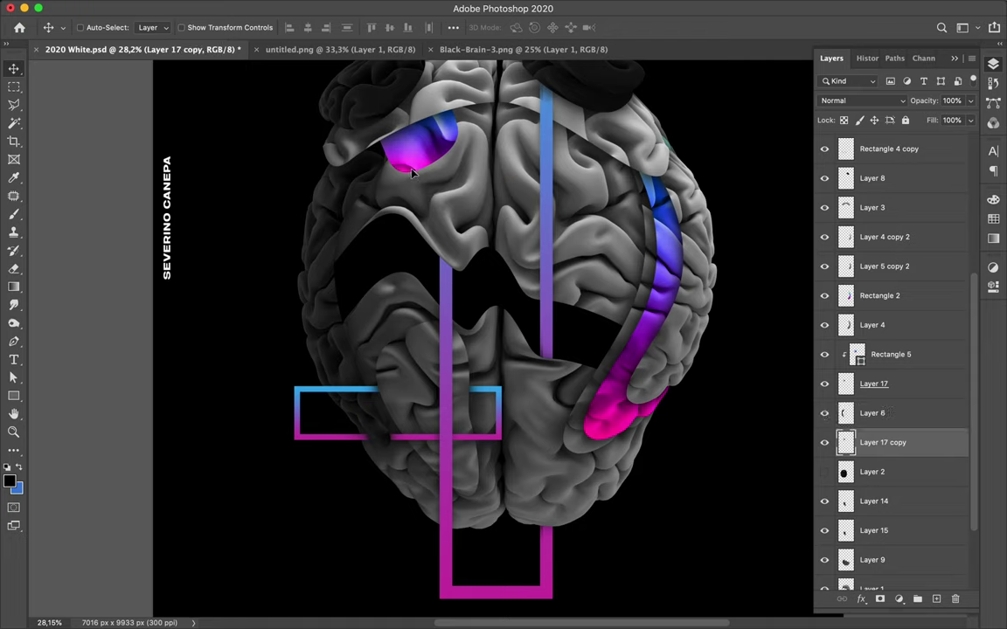
left_click_drag(412, 172, 410, 179)
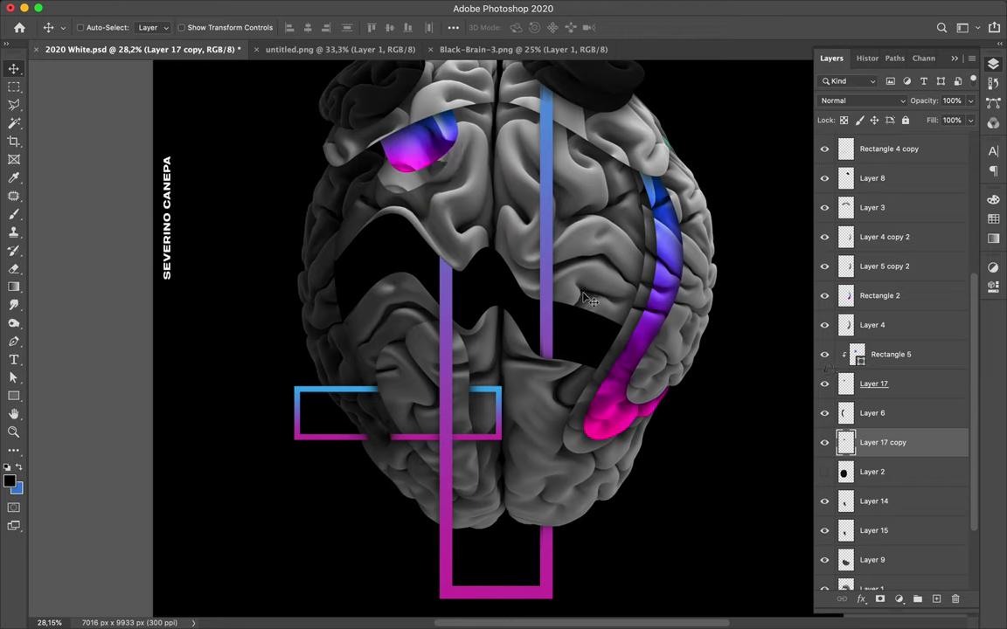
Step: Delete the Layer 17 copy and add a new clipped Layer 18 down toward Layer 6
key("BackSpace")
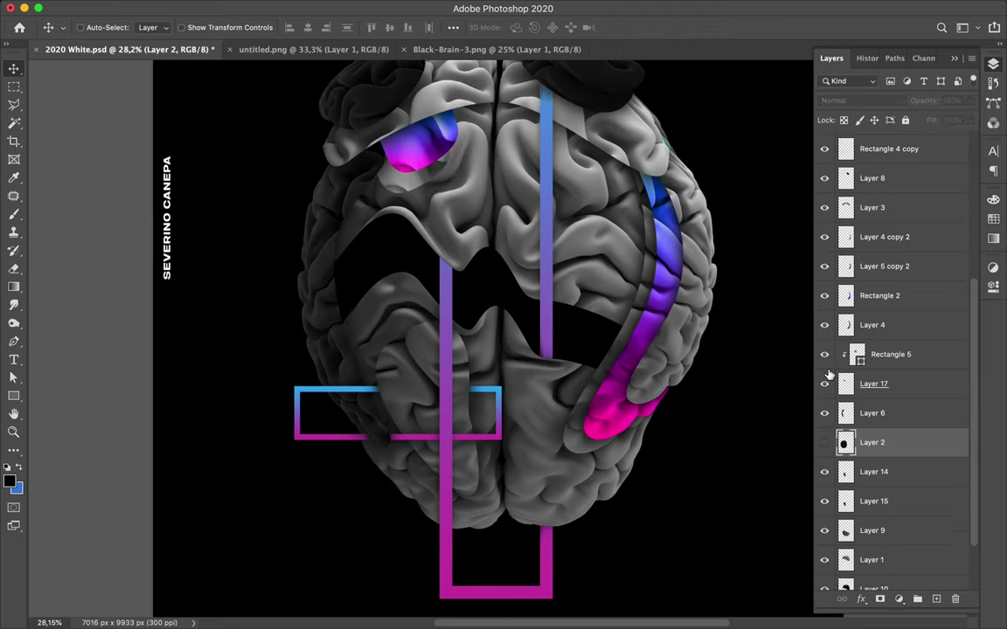
right_click(915, 389)
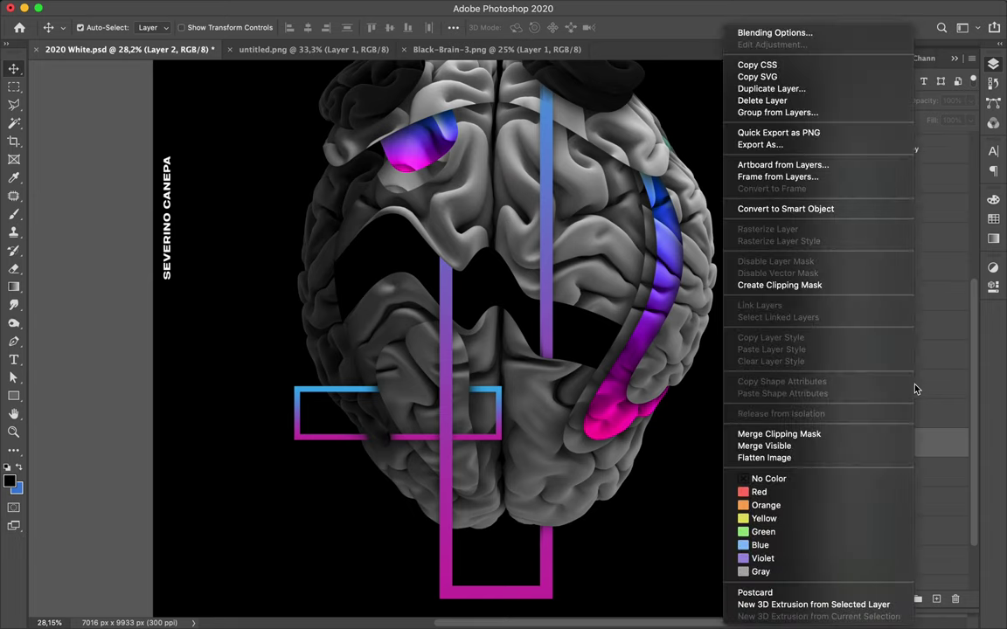
left_click(917, 389)
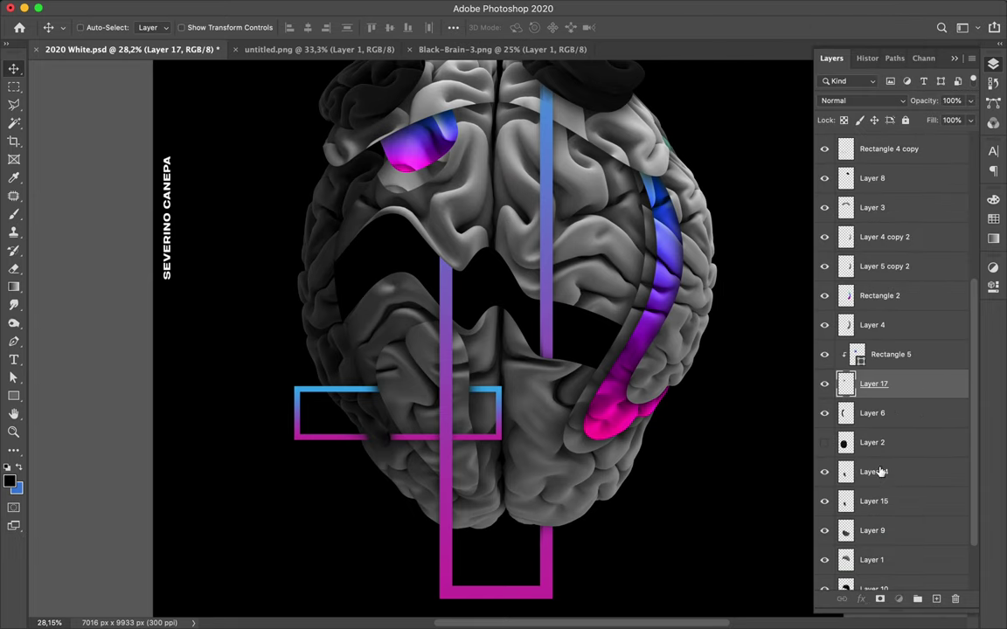
key("super+alt+shift+n")
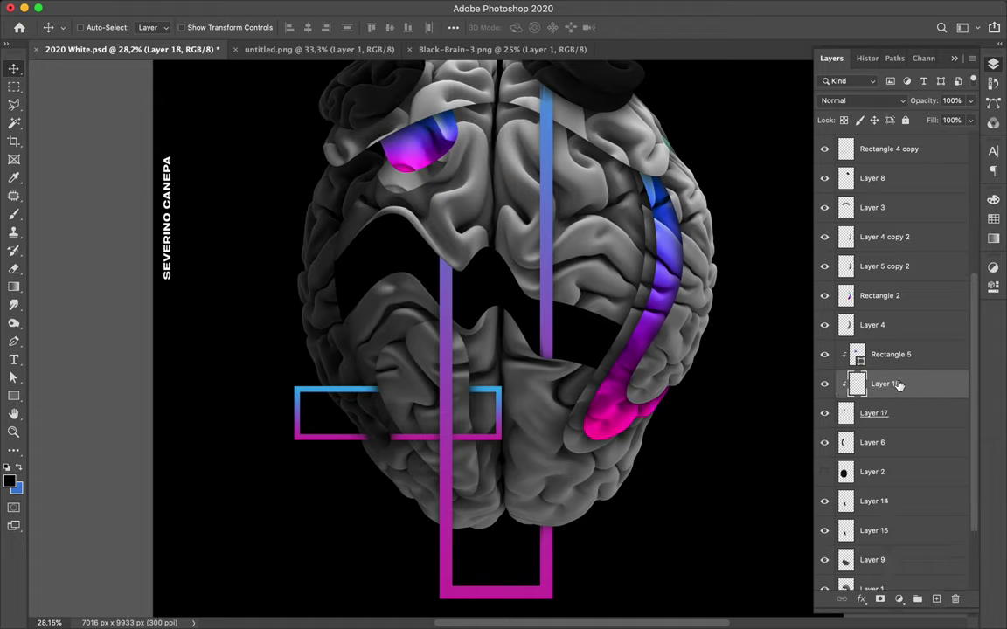
left_click_drag(870, 385, 899, 421)
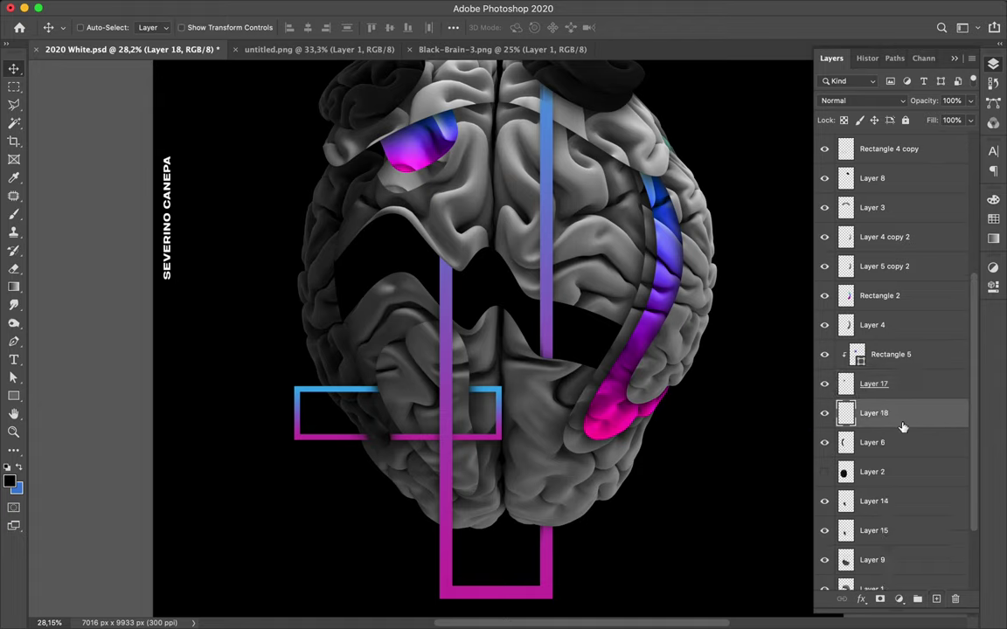
Step: Load Layer 17's purple piece outline, paint it black on Layer 18, then deselect
left_click(846, 385, "super")
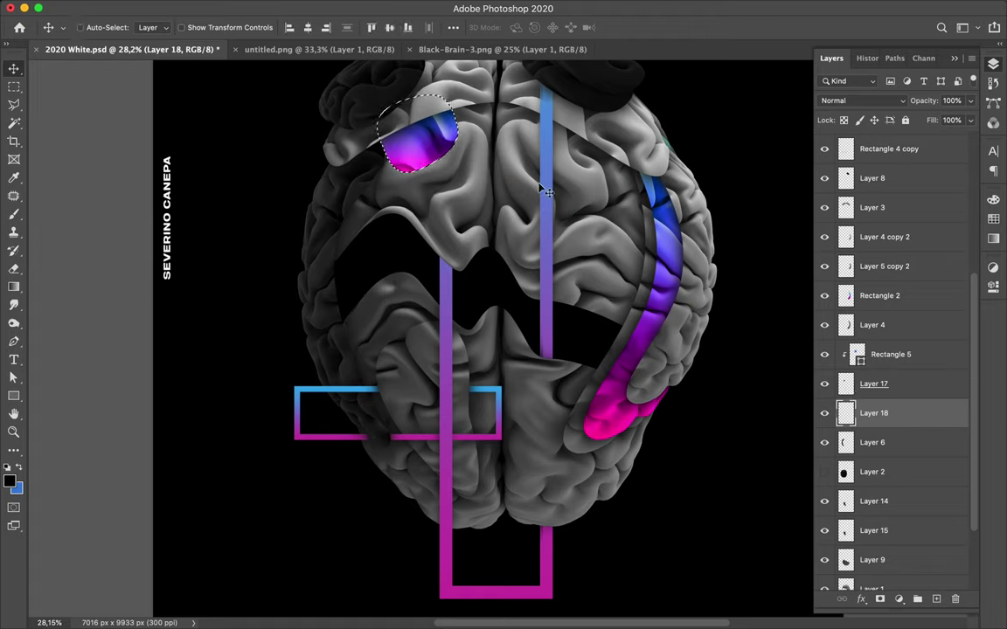
key("b")
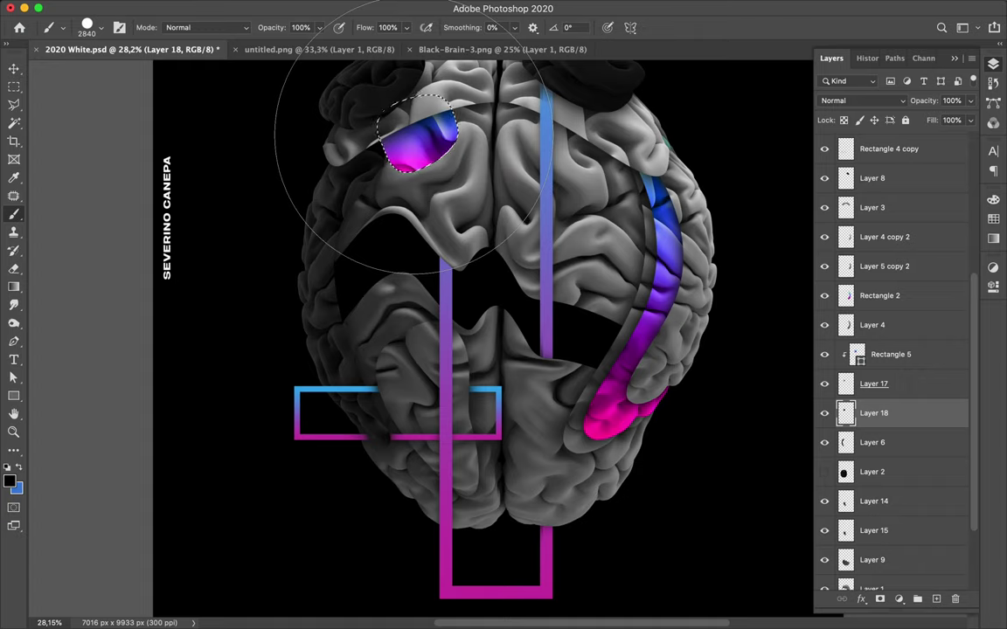
left_click_drag(411, 135, 452, 140)
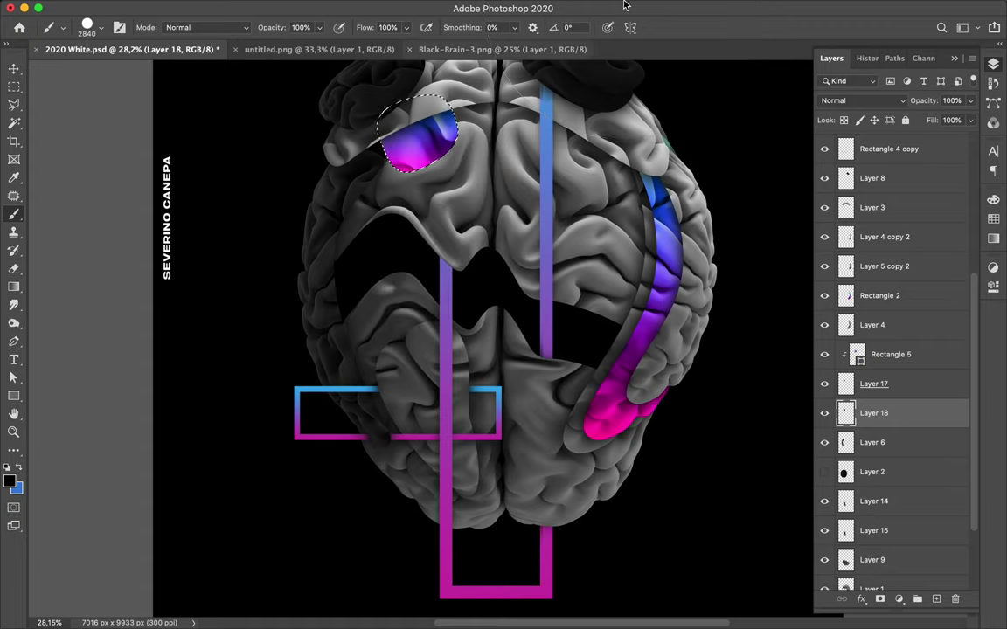
mouse_move(625, 4)
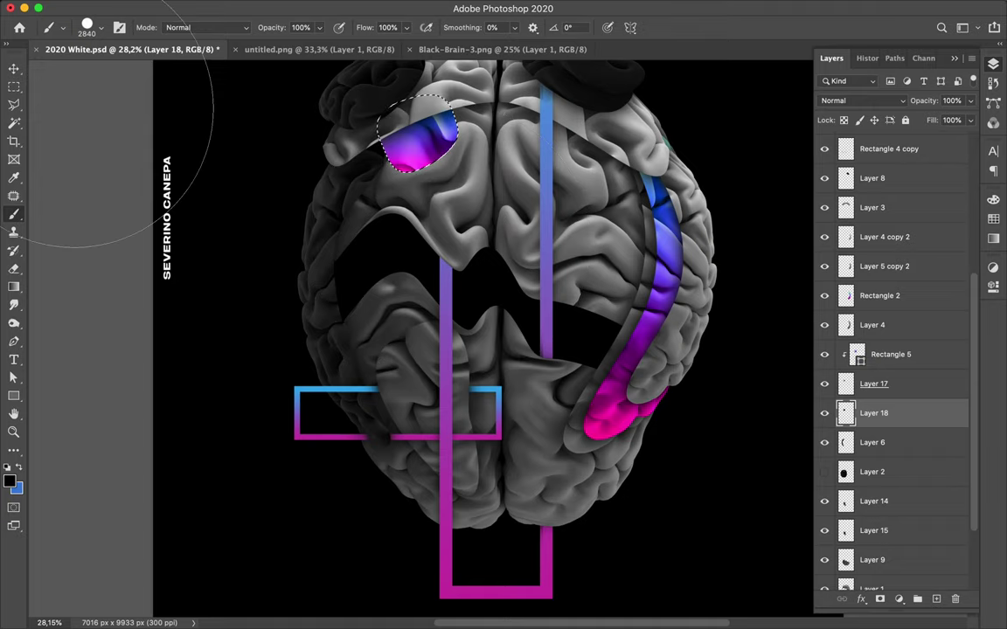
left_click(13, 70)
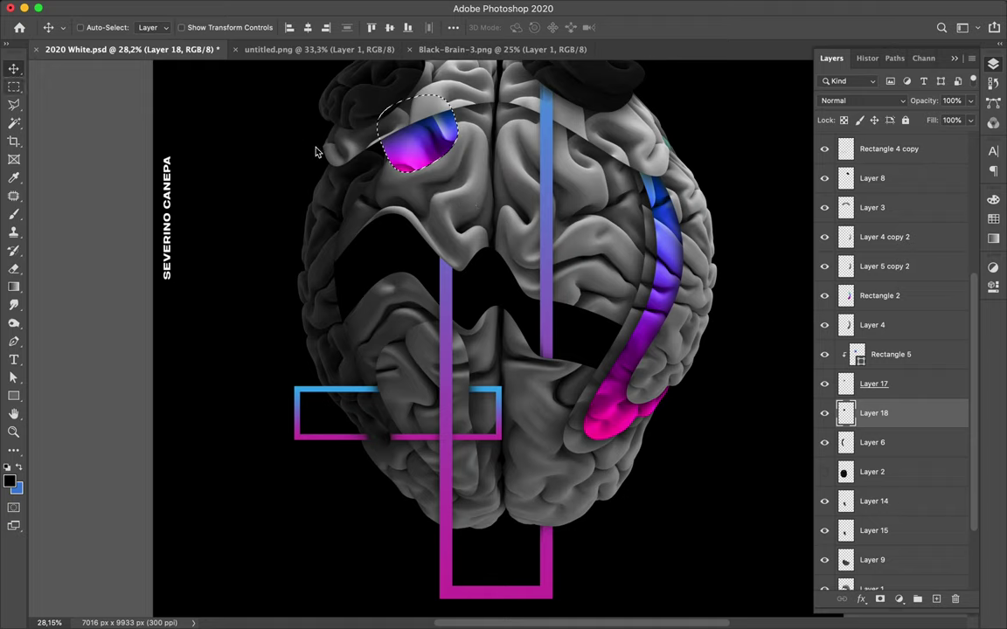
left_click(14, 87)
left_click(421, 190)
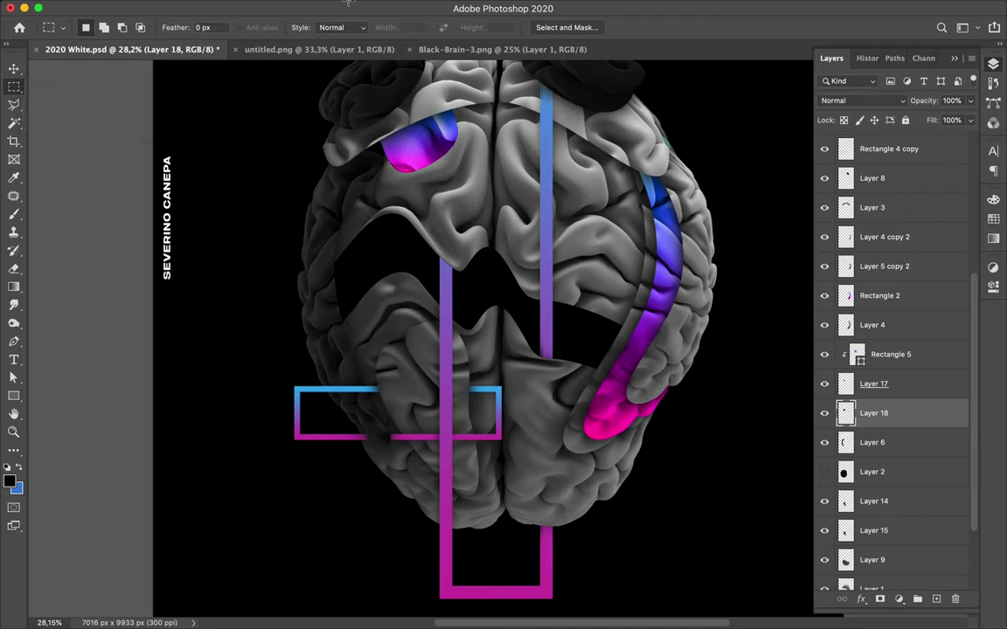
Step: Reapply the last Gaussian Blur to Layer 18 and toggle it to compare the shadow
mouse_move(313, 3)
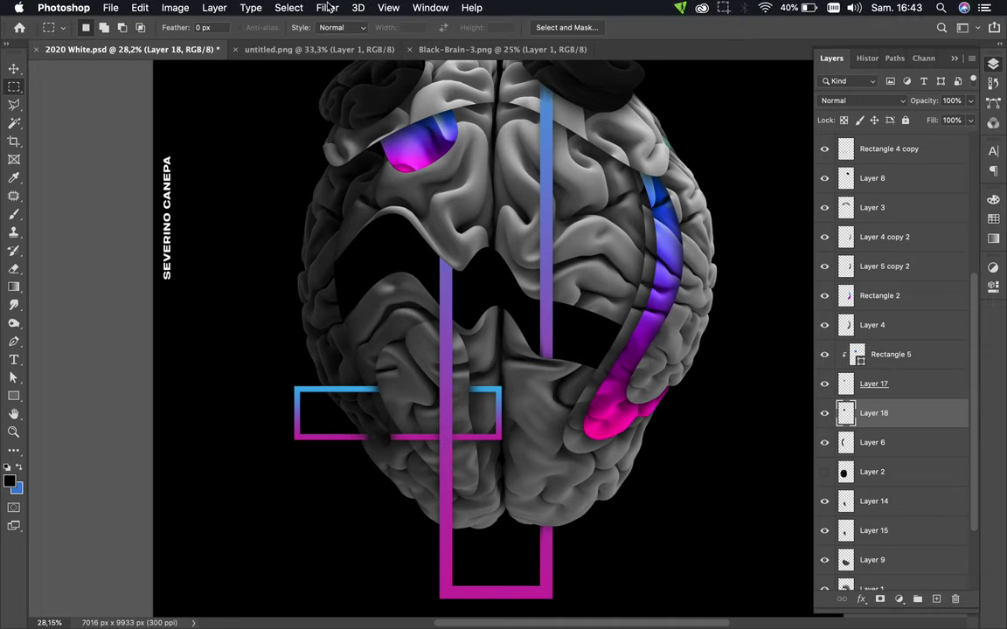
left_click(328, 7)
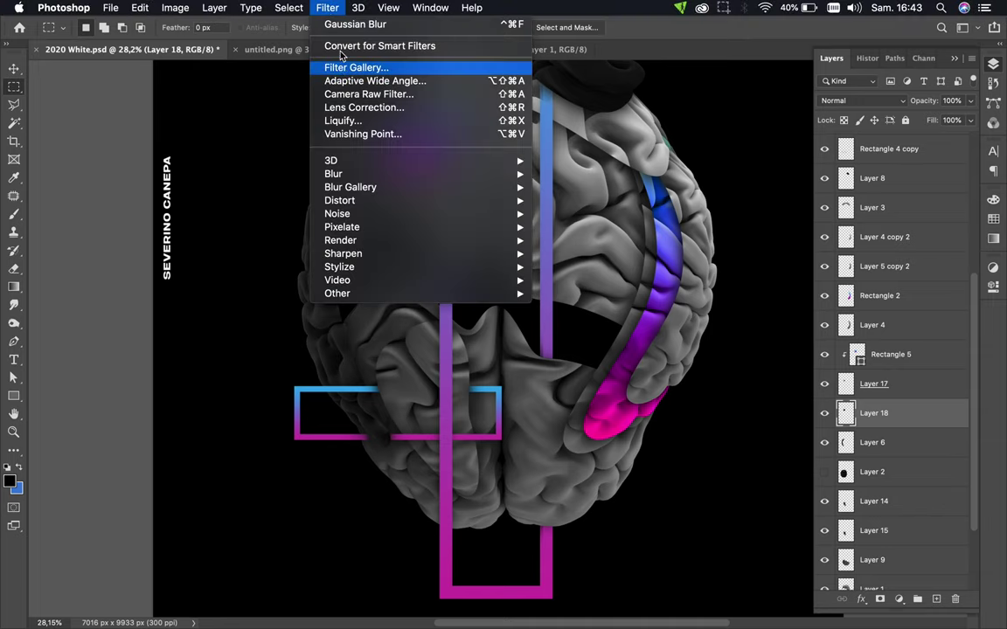
left_click(341, 26)
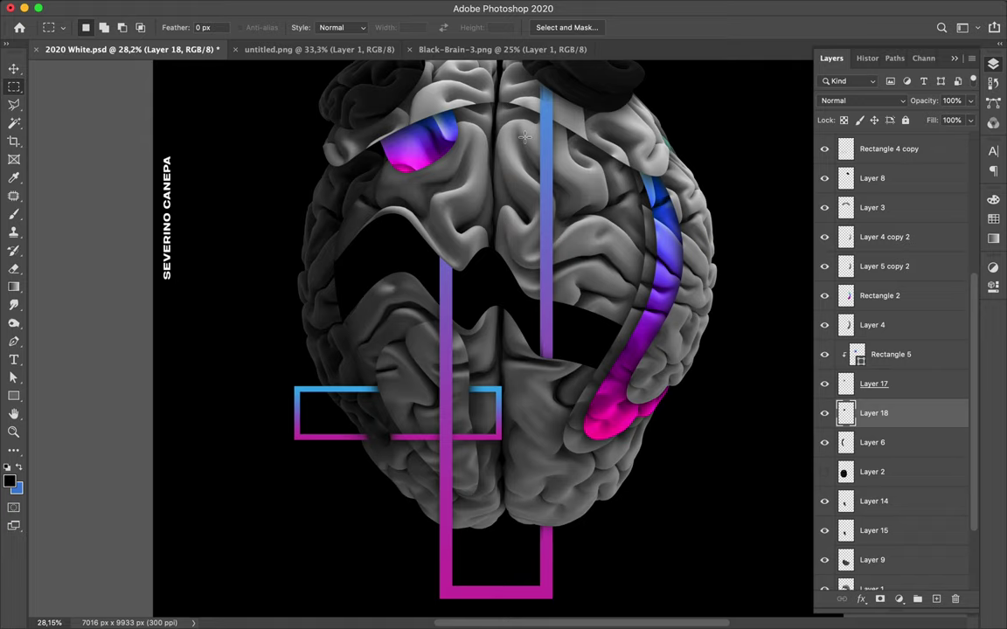
key("v")
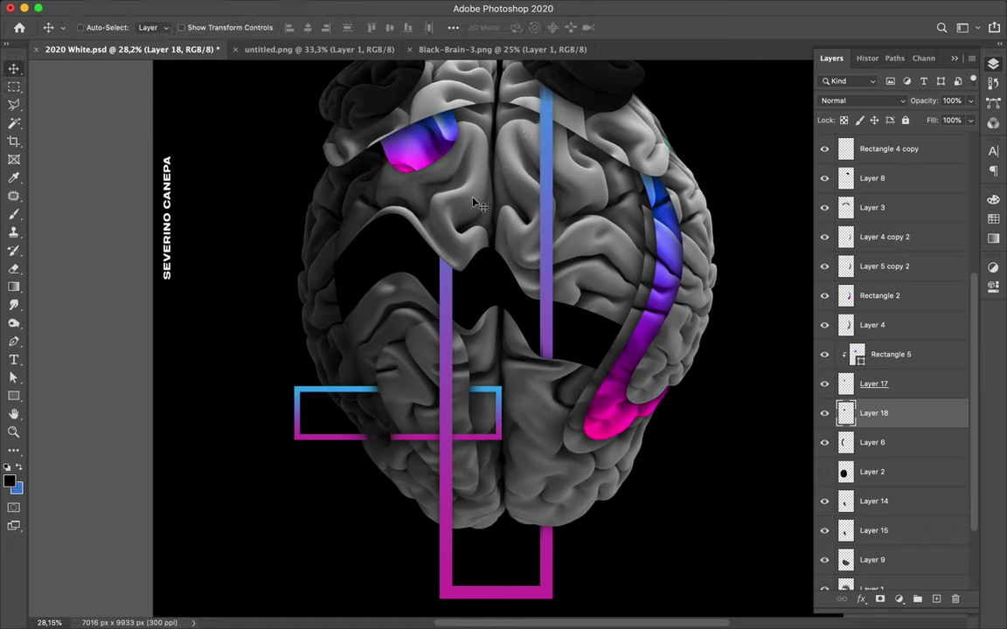
left_click(824, 414)
left_click(825, 414)
Step: Duplicate Layer 17 and Layer 18 below Layer 6 and shift the copies on the canvas
left_click(902, 390, "shift")
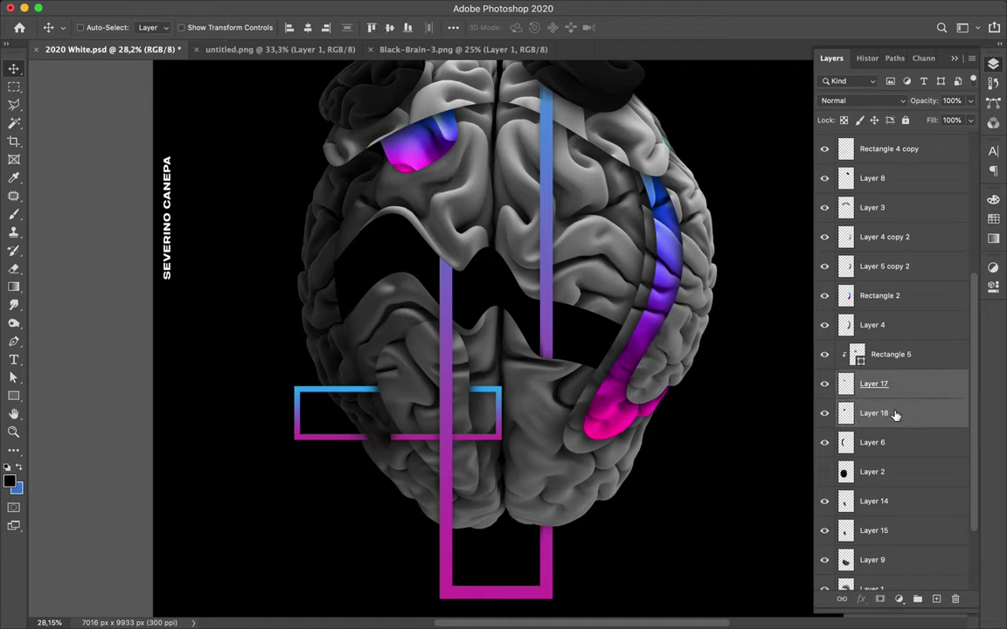
left_click_drag(895, 416, 891, 466)
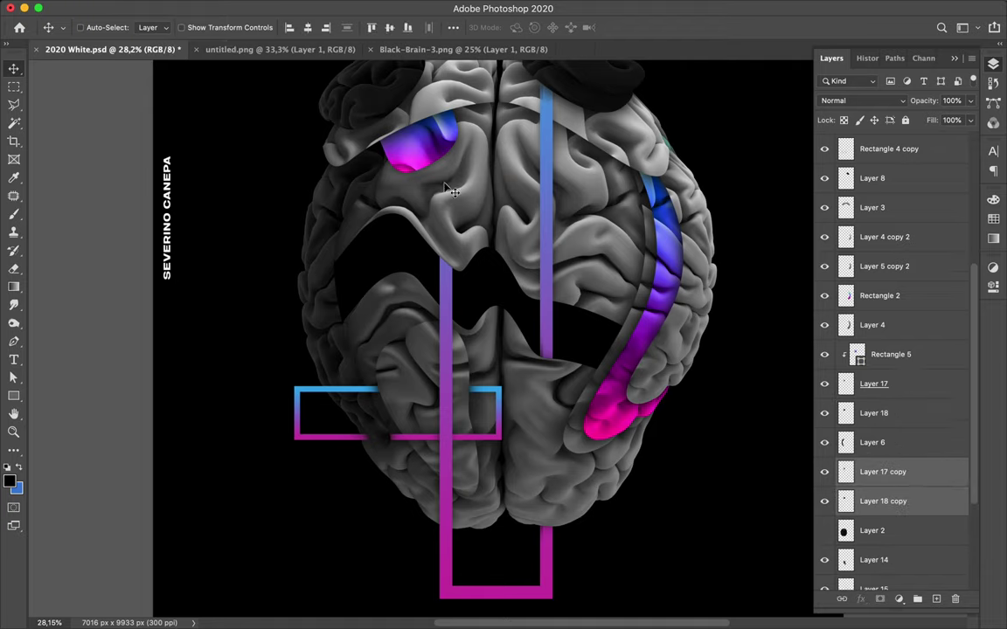
left_click_drag(422, 160, 362, 165)
Step: Option-drag the piece and shadow copies above Layer 3 and move them onto the upper-left lobe
scroll(489, 189, "up", 3)
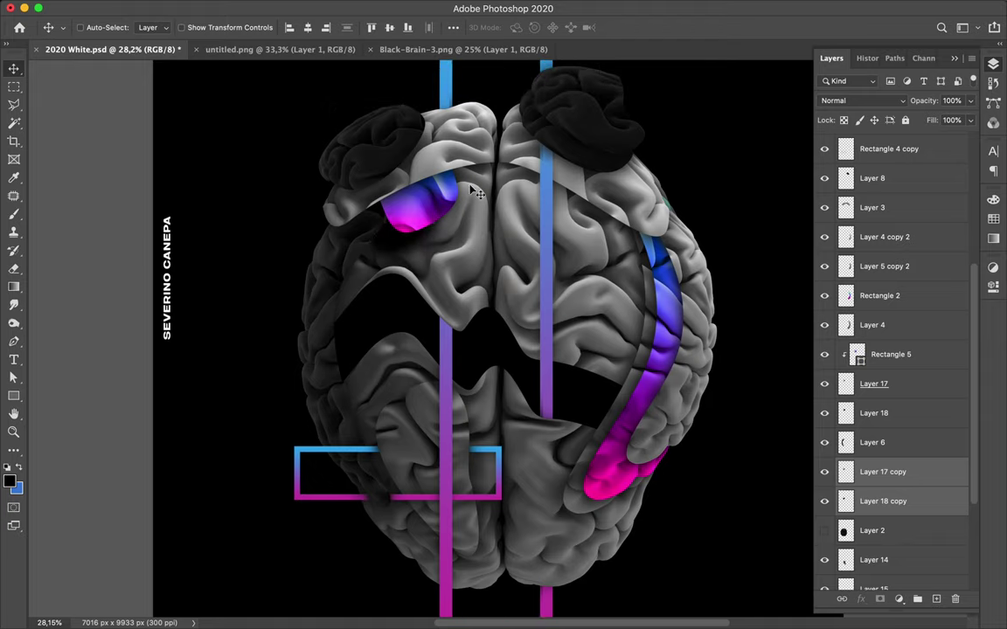
left_click_drag(867, 476, 872, 207)
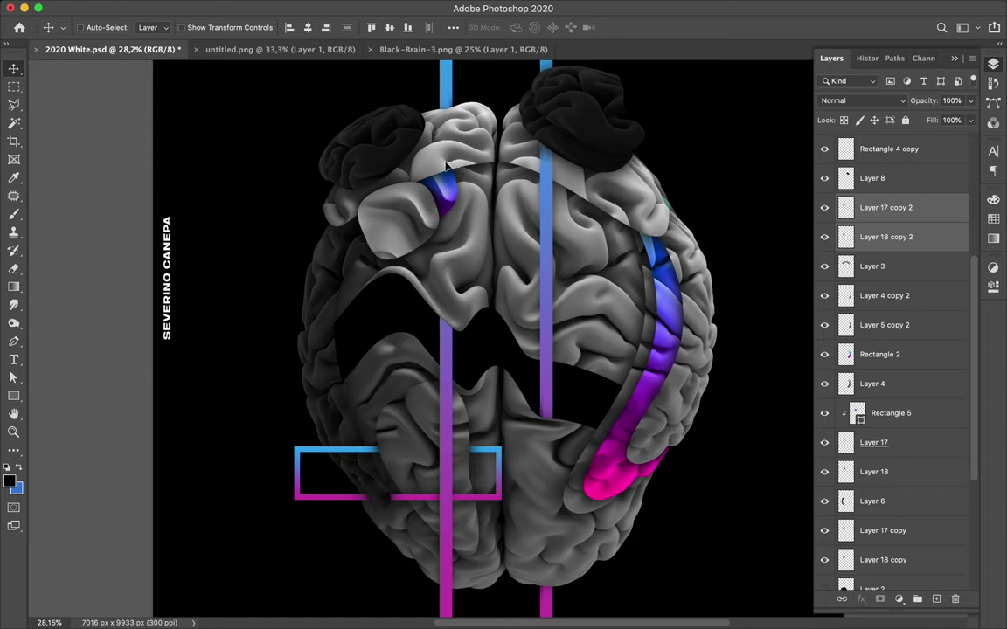
mouse_move(446, 164)
left_mouse_down()
mouse_move(402, 150)
mouse_move(432, 172)
mouse_move(408, 170)
mouse_move(419, 167)
left_mouse_up()
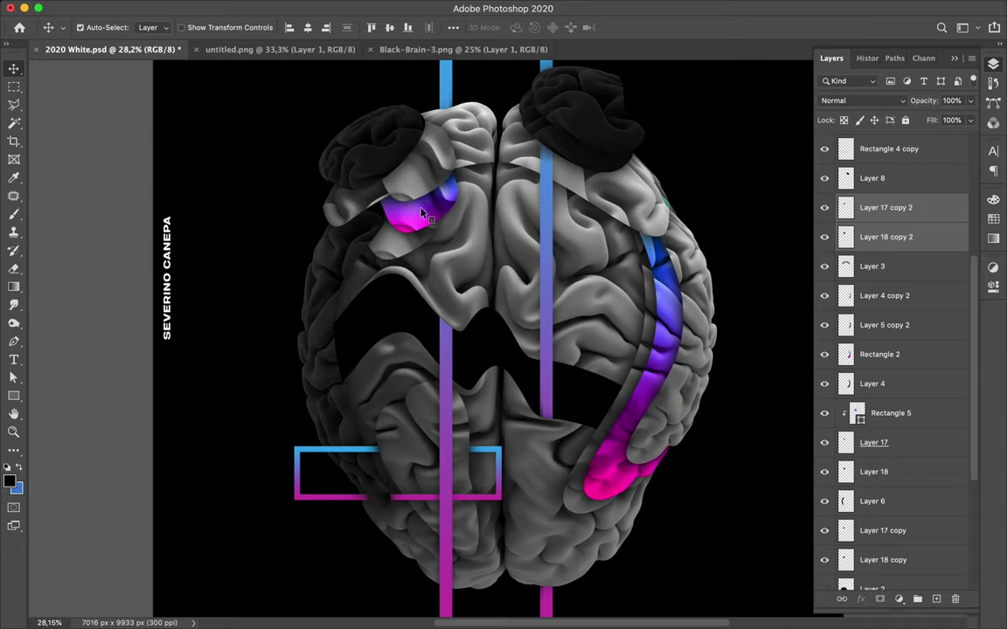
Step: Scale the new piece and shadow copies to 82.9% and commit
key("alt")
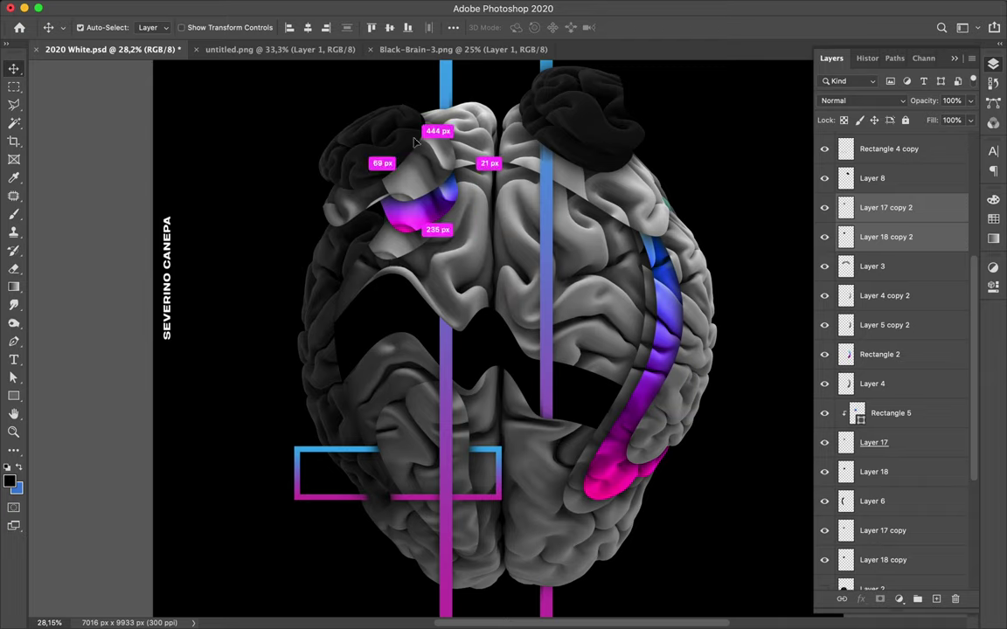
key("super+t")
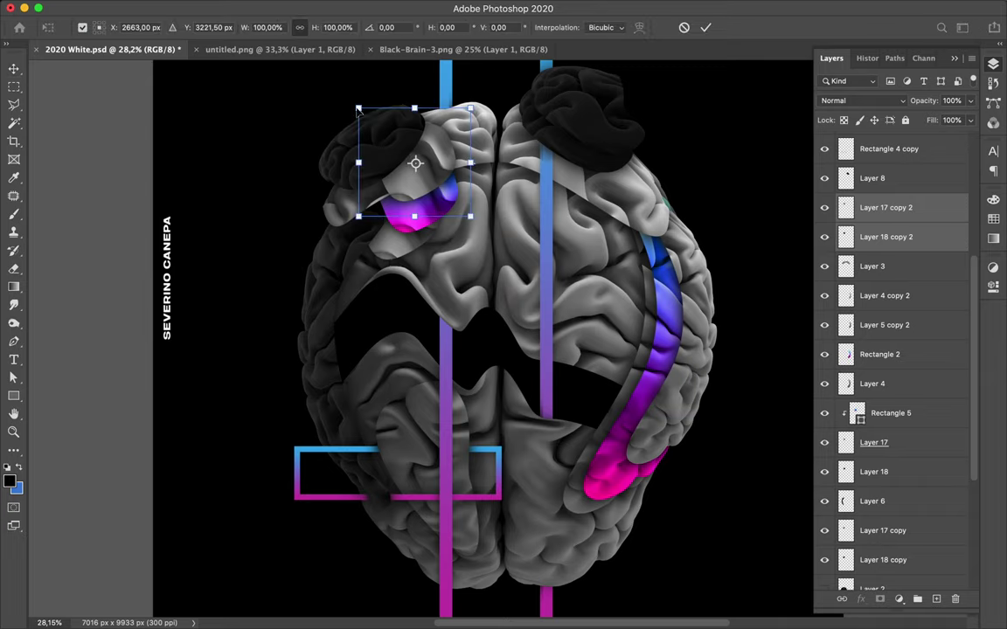
left_click_drag(364, 118, 375, 128)
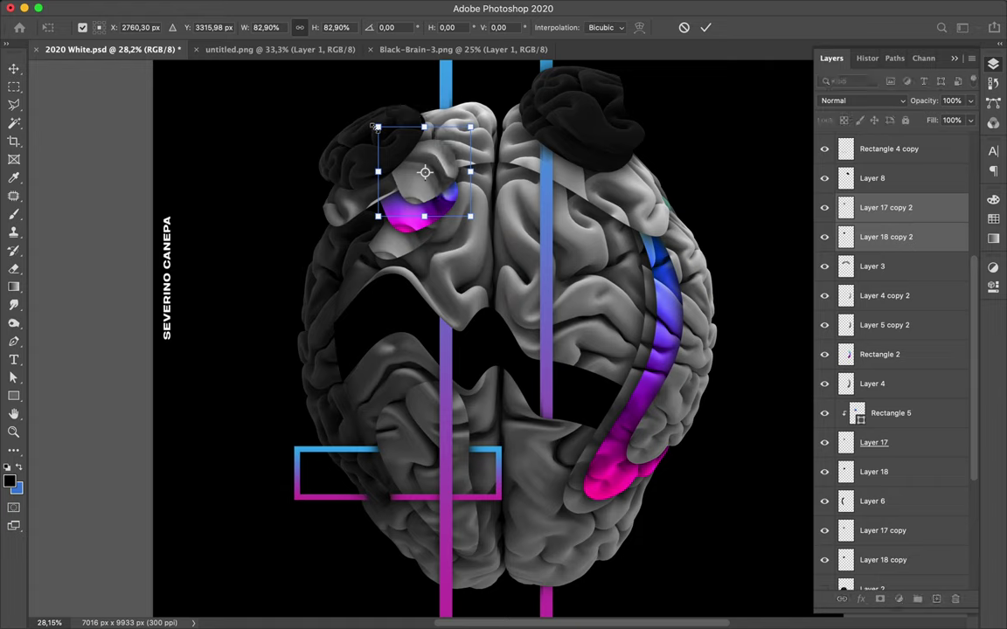
key("super+h")
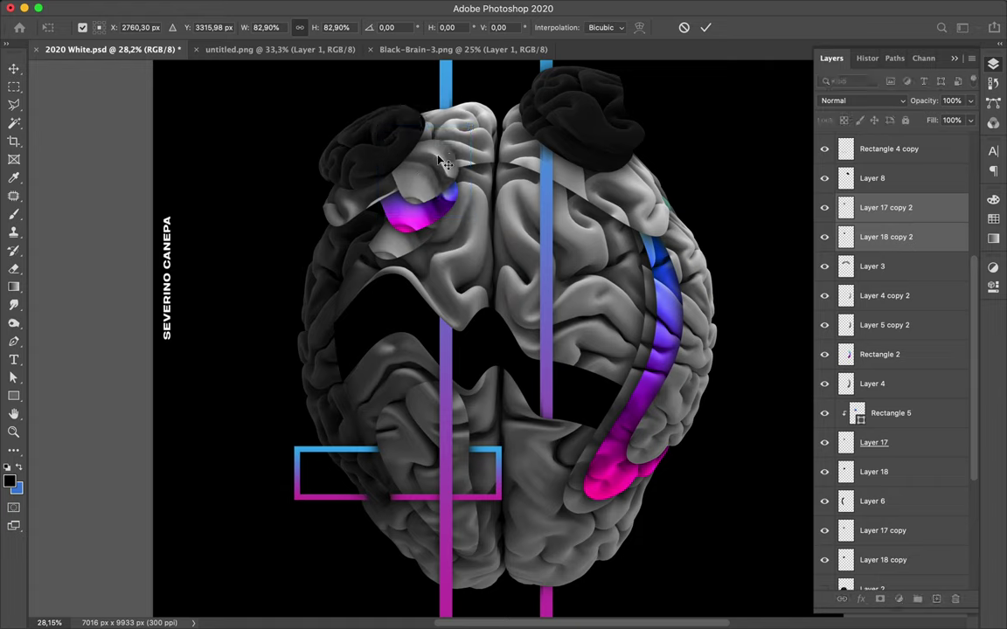
key("Return")
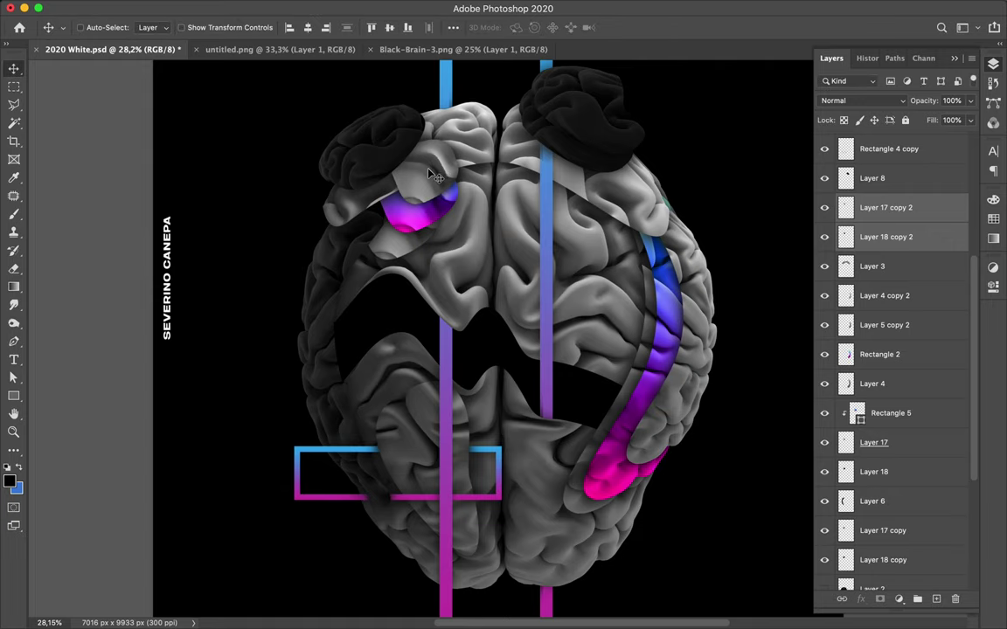
key("super")
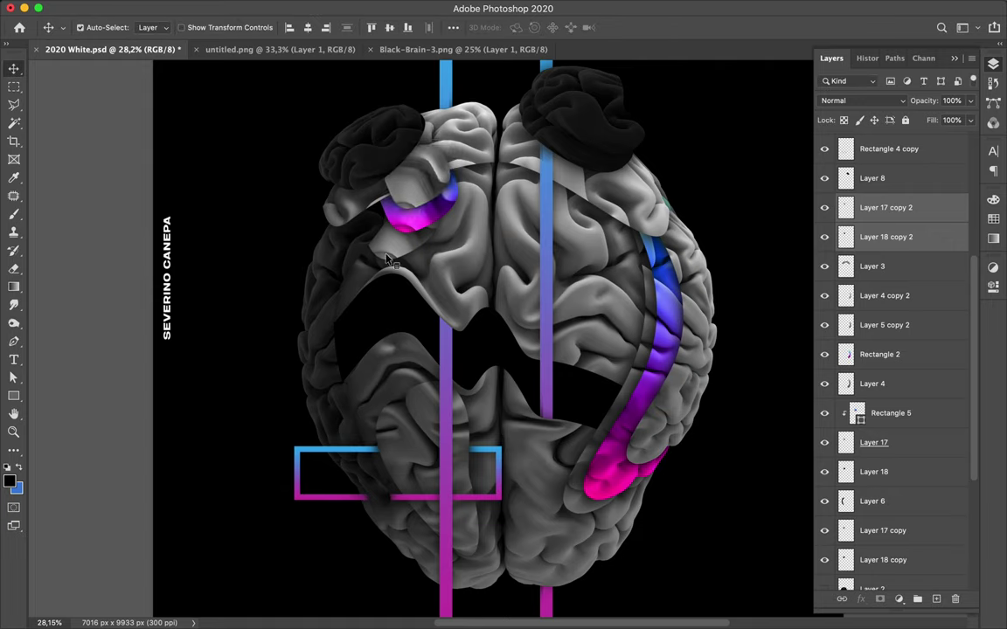
Step: Shrink Layer 17 copy and Layer 18 copy together to 79.43%, shifting them down-left
left_click(358, 236)
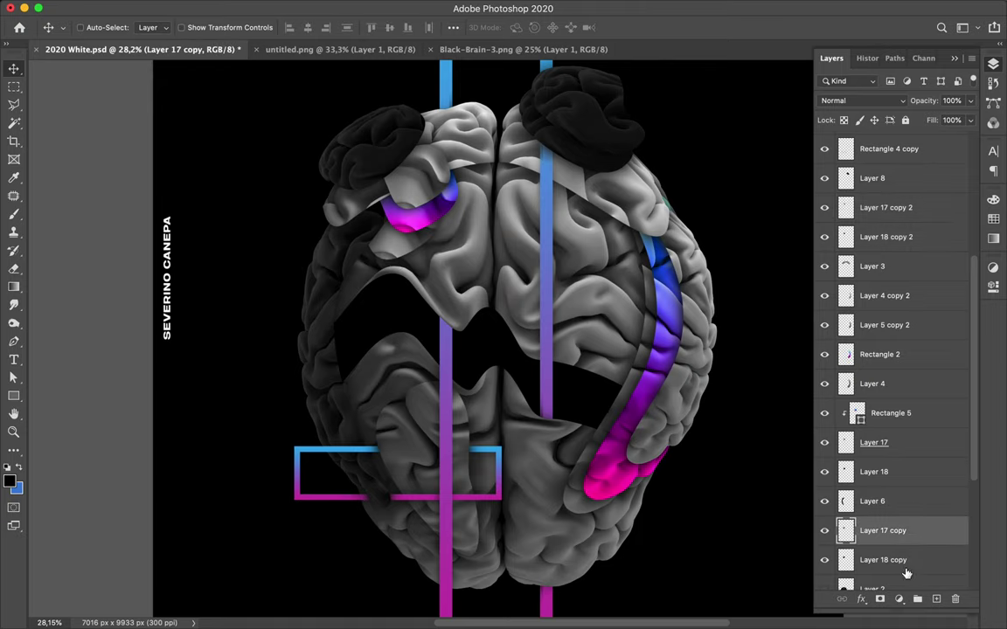
left_click(906, 564, "shift")
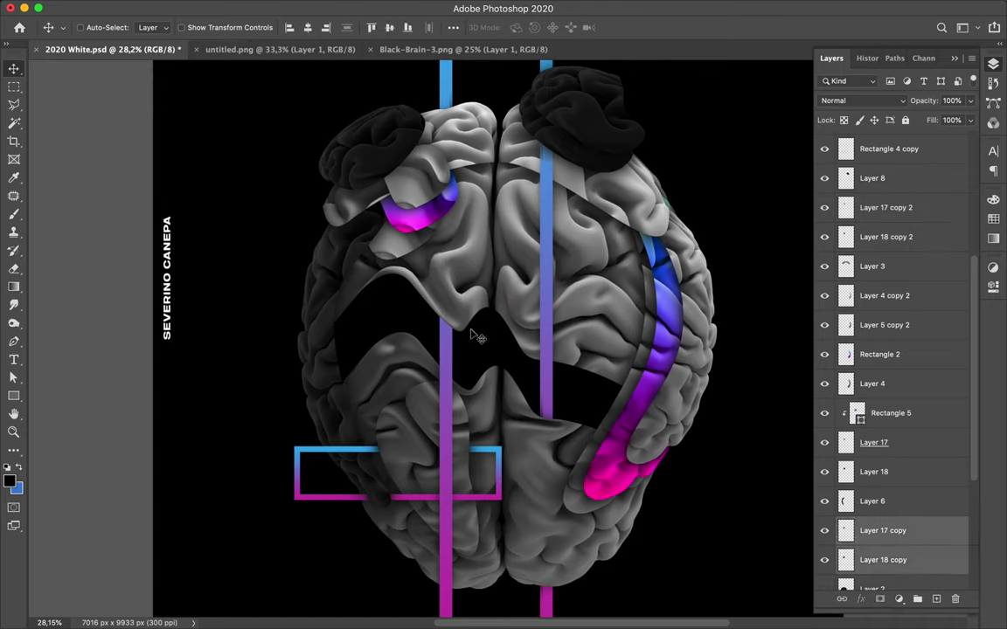
key("super+t")
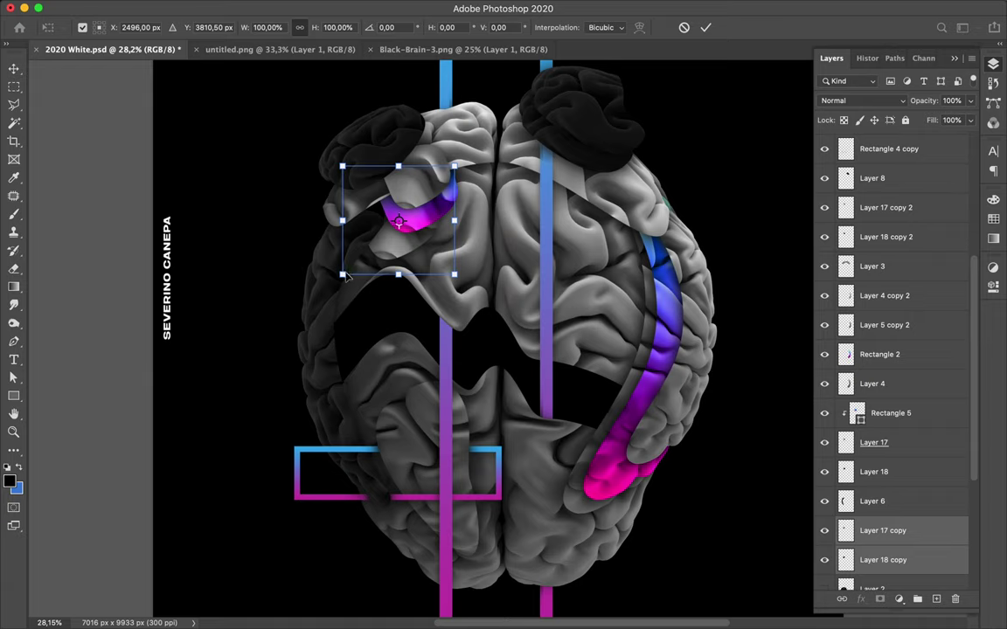
left_click_drag(342, 274, 365, 252)
left_click_drag(446, 179, 411, 235)
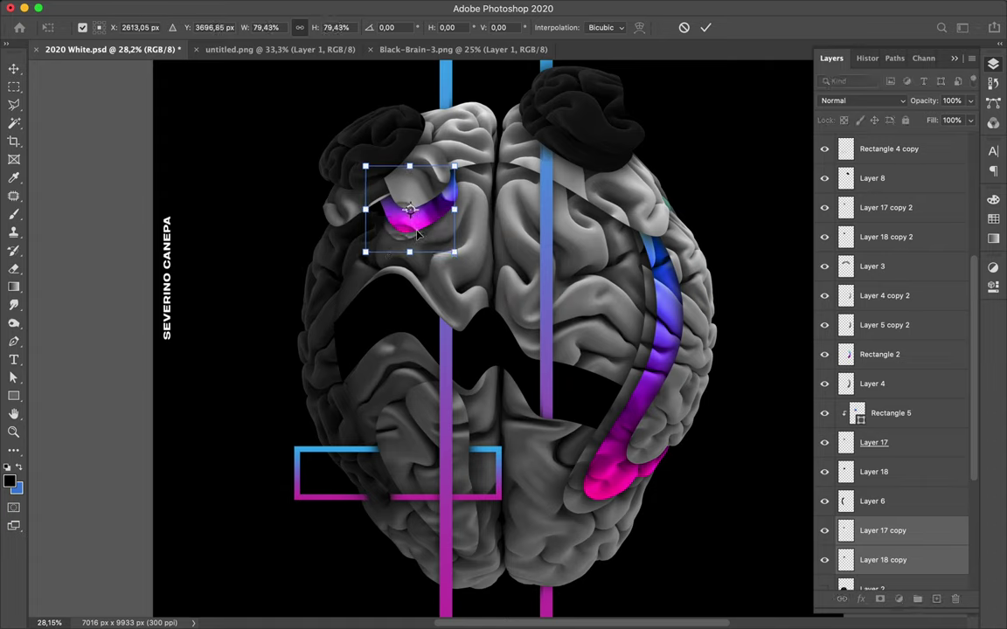
mouse_move(418, 233)
left_mouse_down()
mouse_move(405, 240)
mouse_move(417, 234)
left_mouse_up()
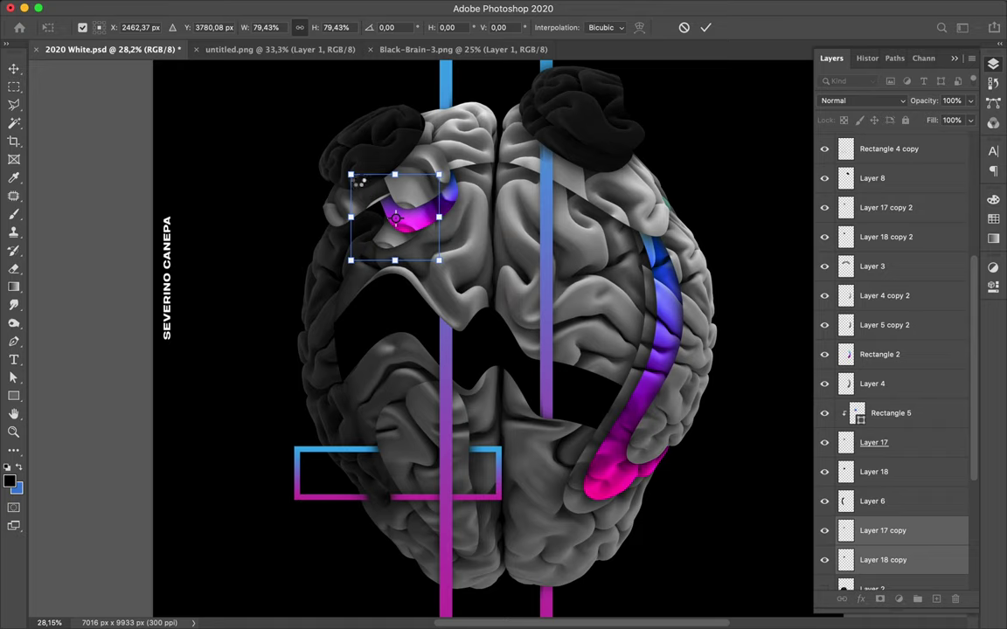
Step: Commit the resize, then rotate the small magenta piece about 43°
key("super+h")
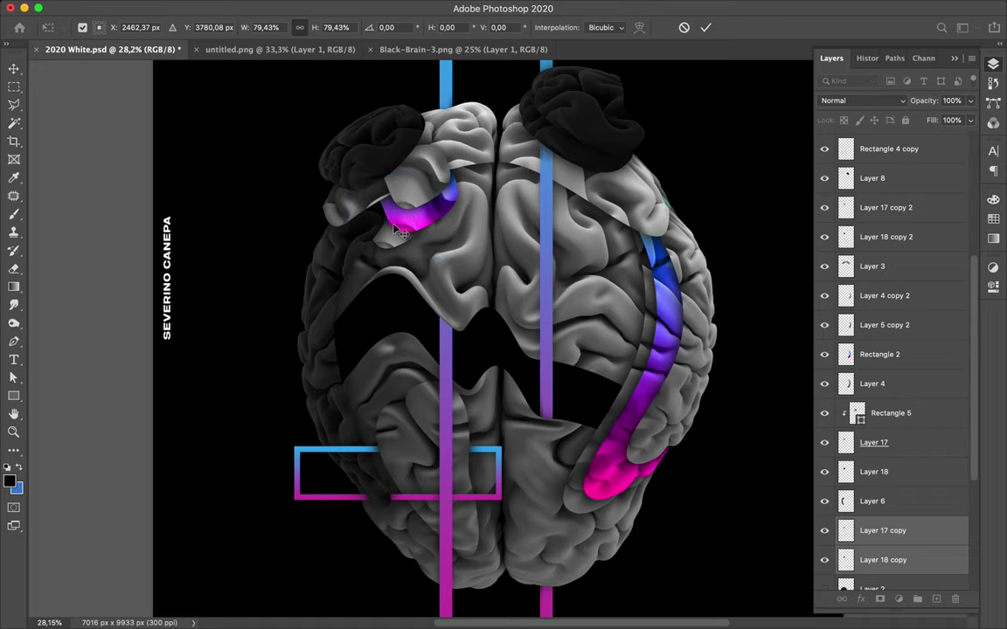
key("Return")
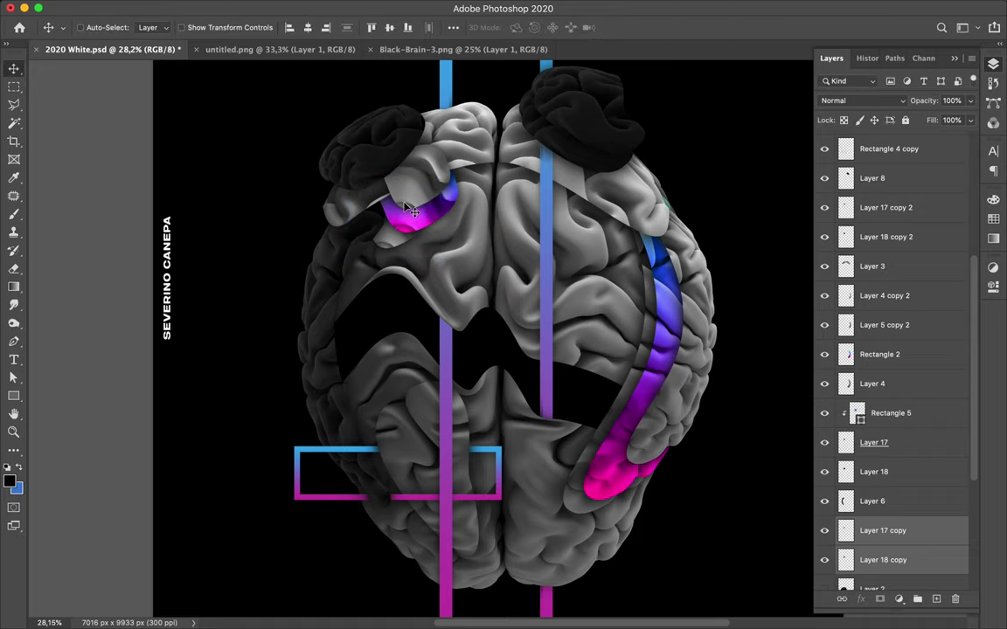
key("super+t")
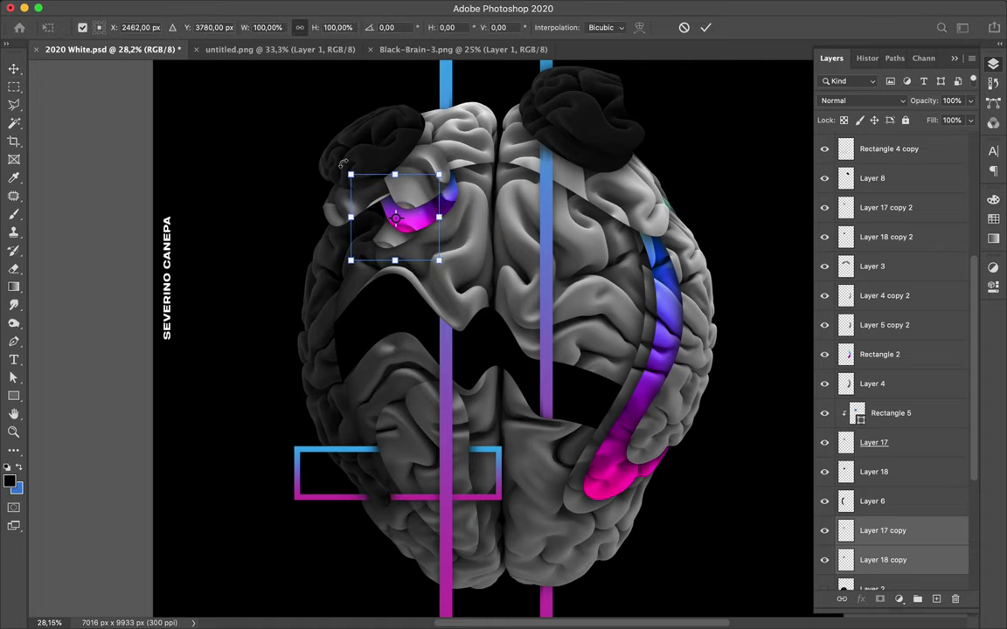
left_click_drag(394, 158, 440, 160)
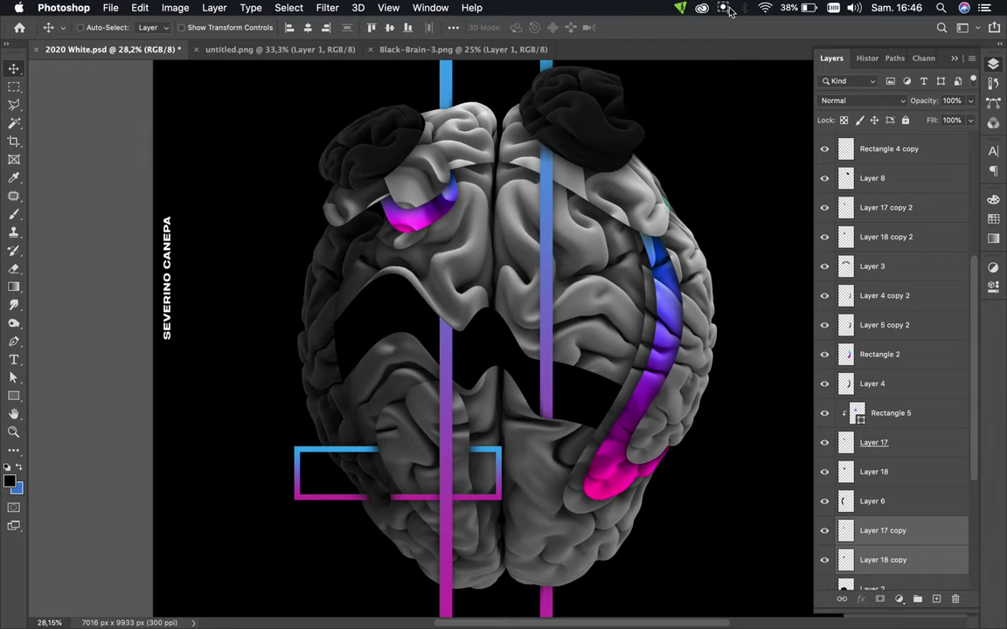
Step: Identify the gradient stroke layers and select the Rectangle 2 stroke
left_click(722, 7)
left_click(734, 37)
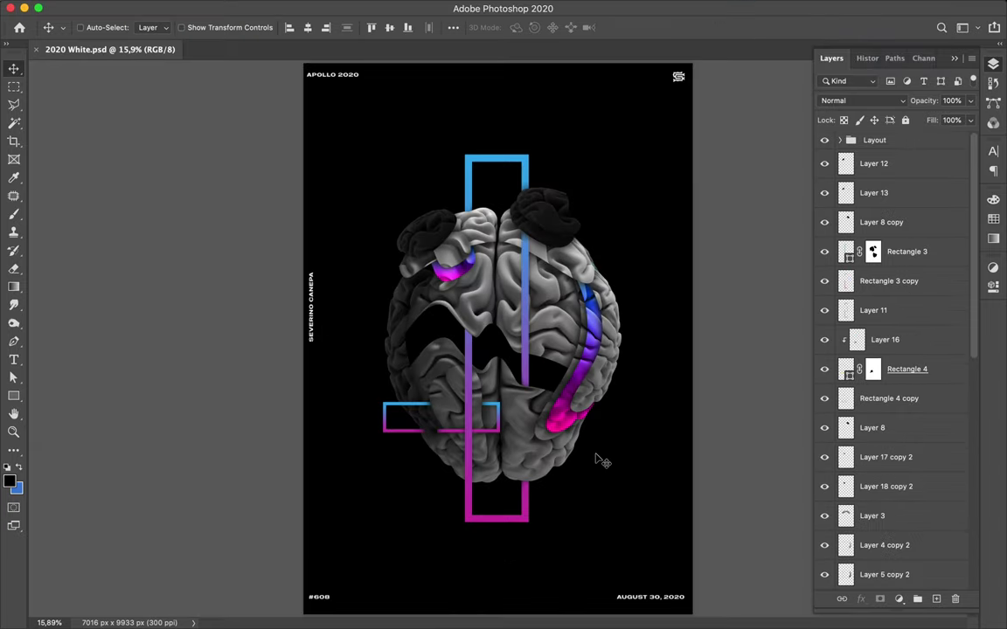
scroll(521, 376, "up", 3)
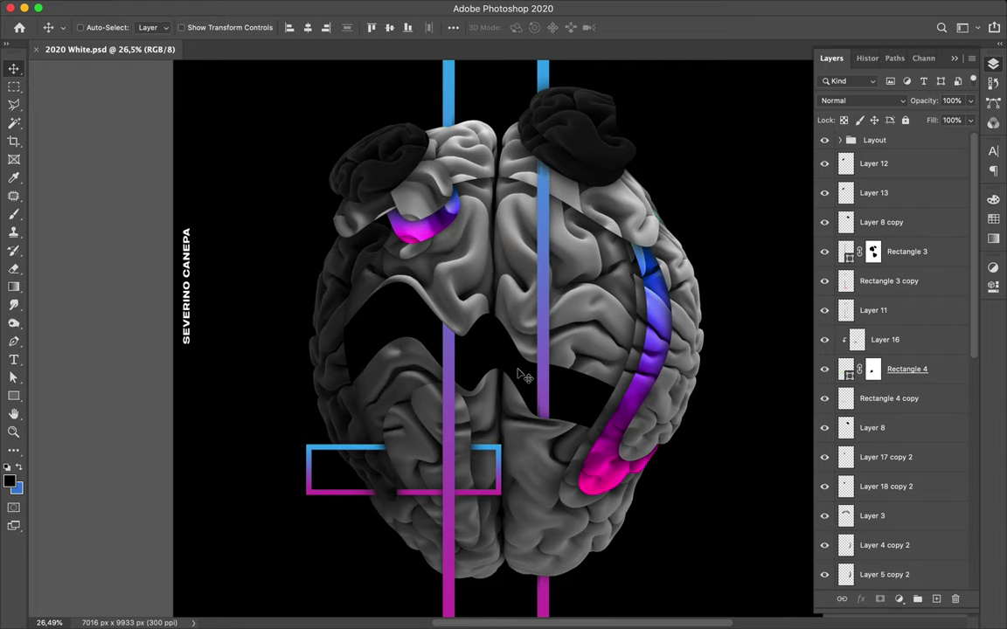
scroll(522, 376, "down", 5)
scroll(522, 376, "up", 4)
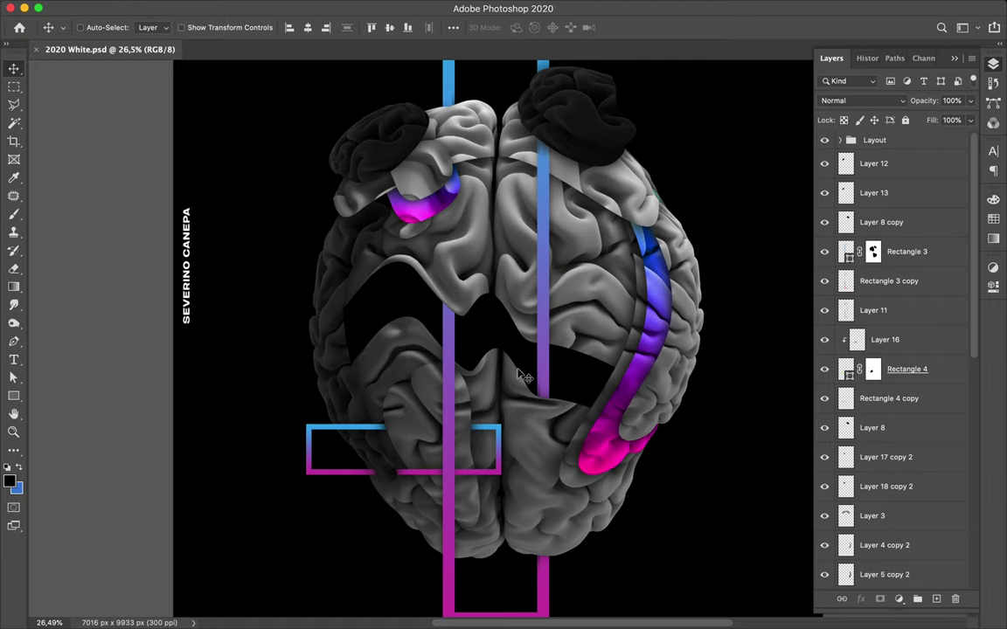
key("super")
left_click(656, 356, "super")
scroll(909, 463, "down", 3)
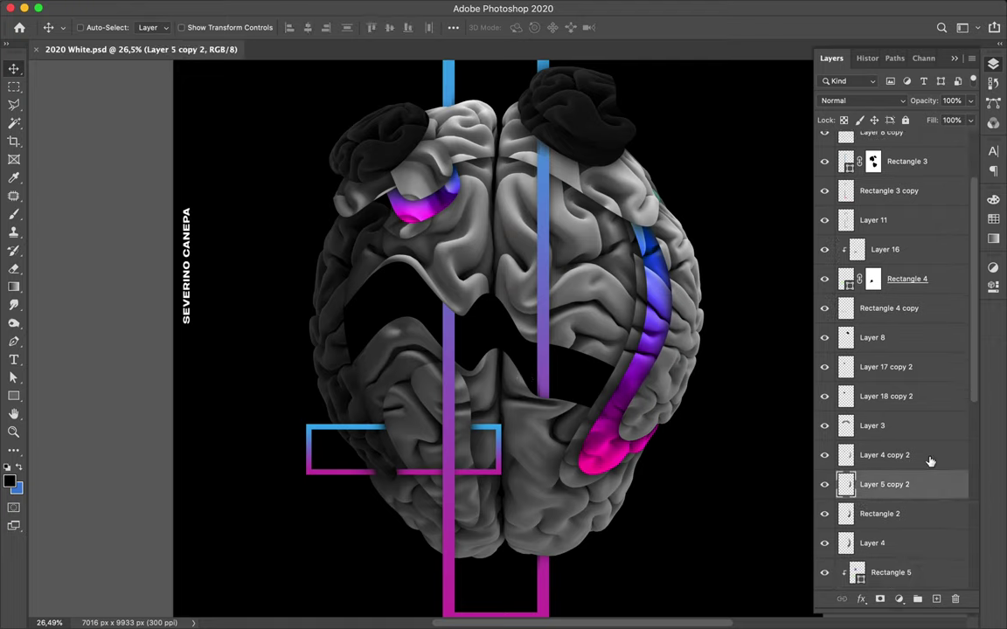
left_click(825, 486)
left_click(825, 486)
left_click(825, 486)
left_click(825, 485)
left_click(869, 518)
Step: Alt-drag a Rectangle 2 copy to the brain's left side and turn it to curve along it
left_click_drag(587, 316, 342, 329)
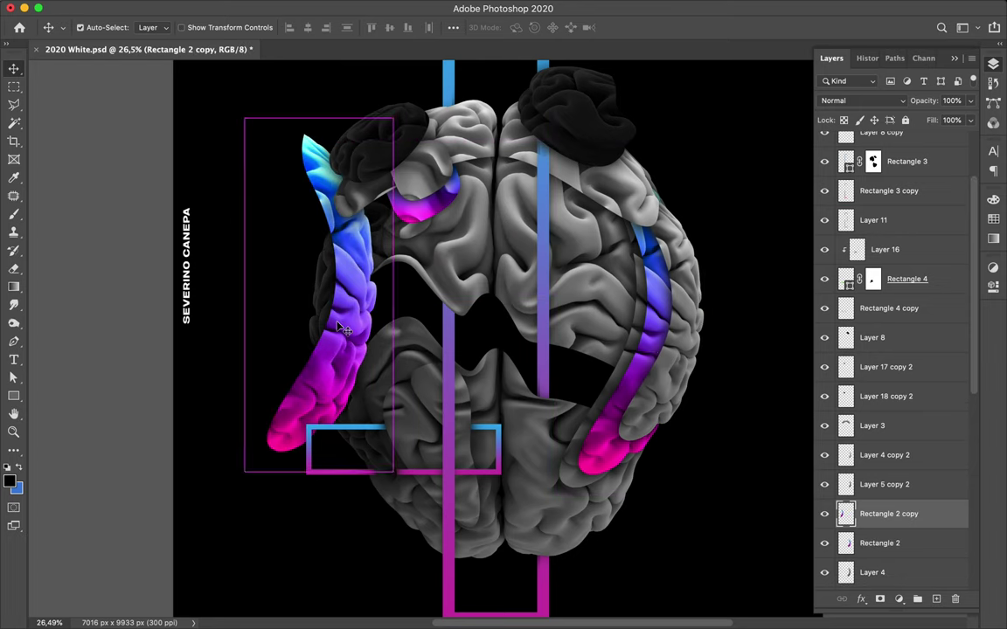
key("super+t")
mouse_move(254, 103)
left_mouse_down()
mouse_move(229, 112)
mouse_move(525, 497)
mouse_move(478, 593)
left_mouse_up()
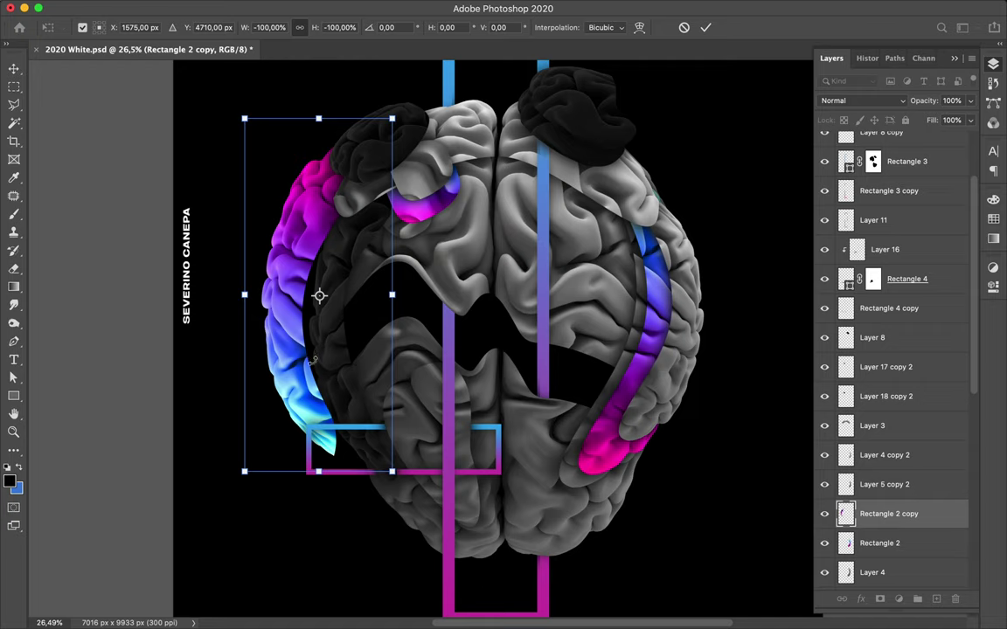
left_click_drag(312, 360, 326, 398)
key("Return")
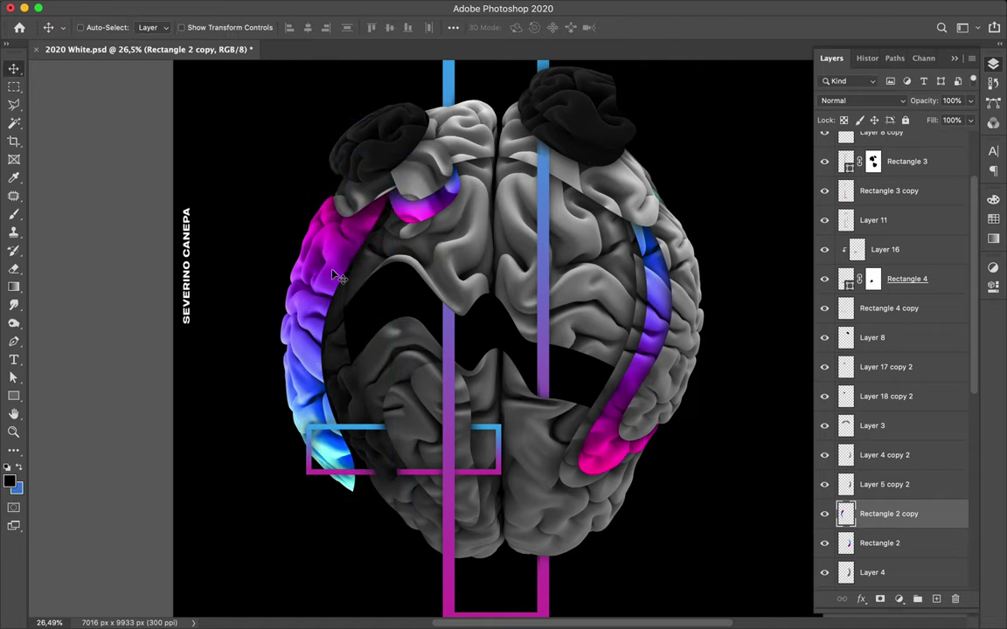
Step: Tilt the left stroke copy to about -6.25°
key("super+t")
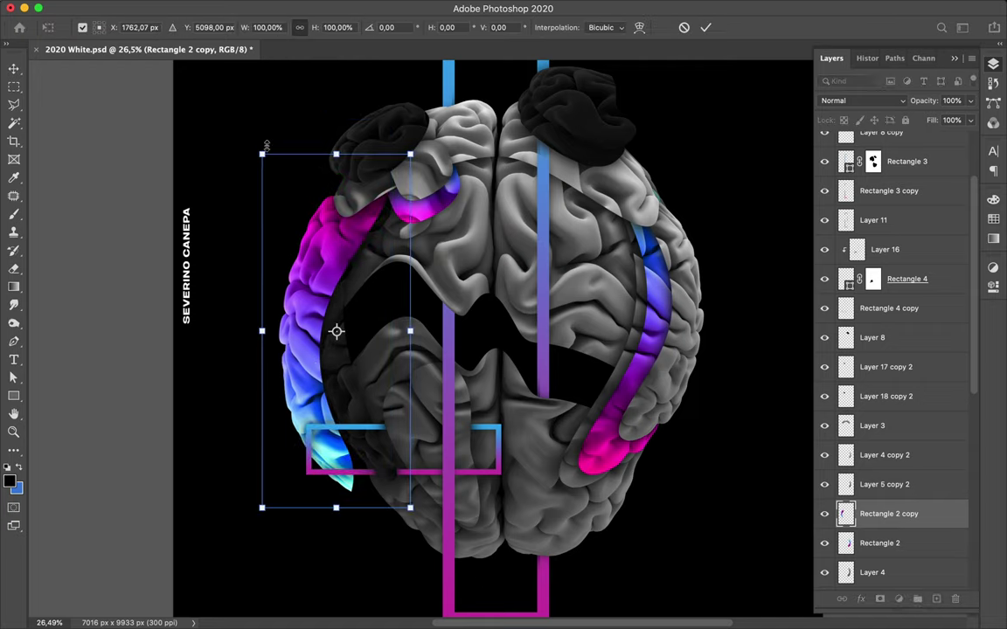
left_click_drag(237, 131, 219, 142)
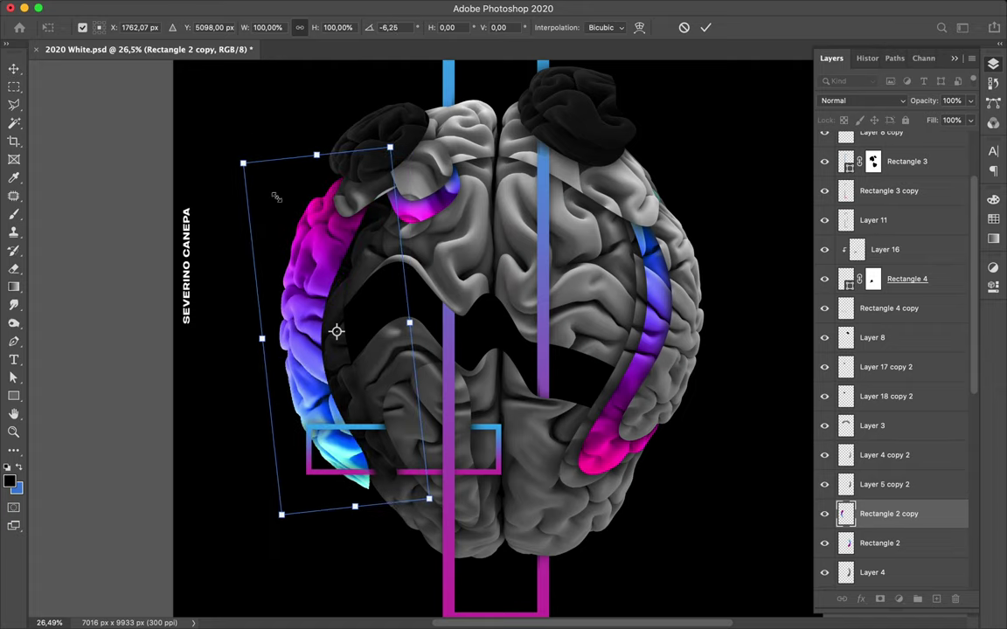
key("Return")
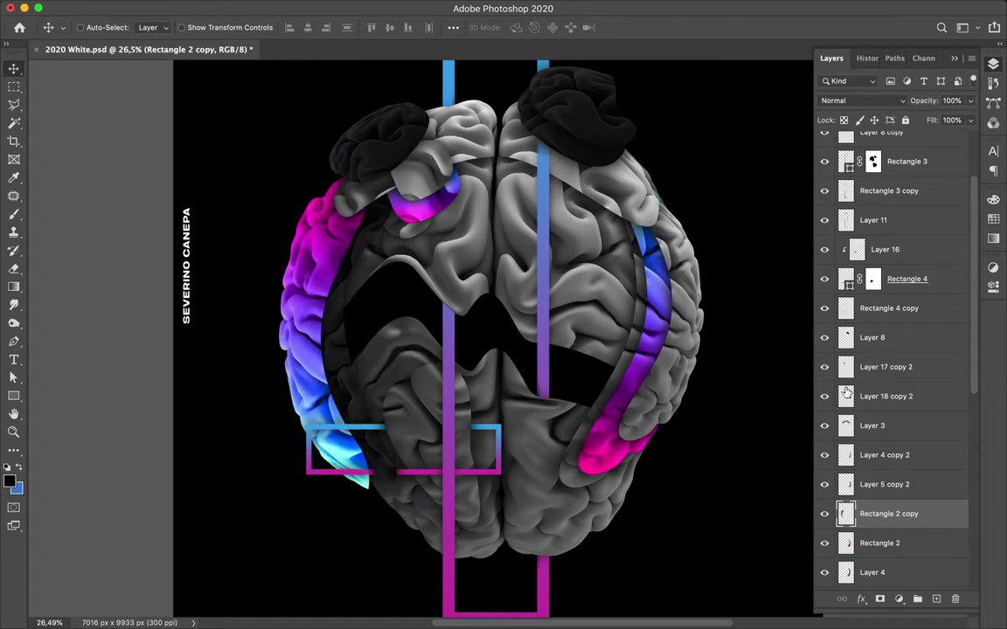
Step: Move the Rectangle 2 copy layer below Layer 6, tucking the stroke behind the left lobe
scroll(921, 420, "down", 5)
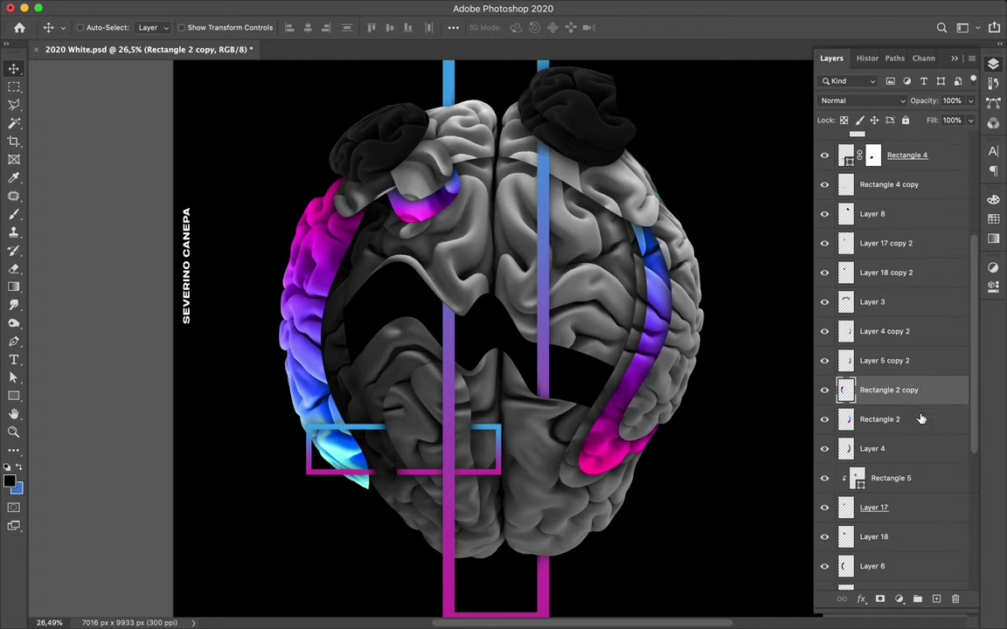
left_click_drag(913, 395, 909, 582)
left_click_drag(277, 342, 297, 371)
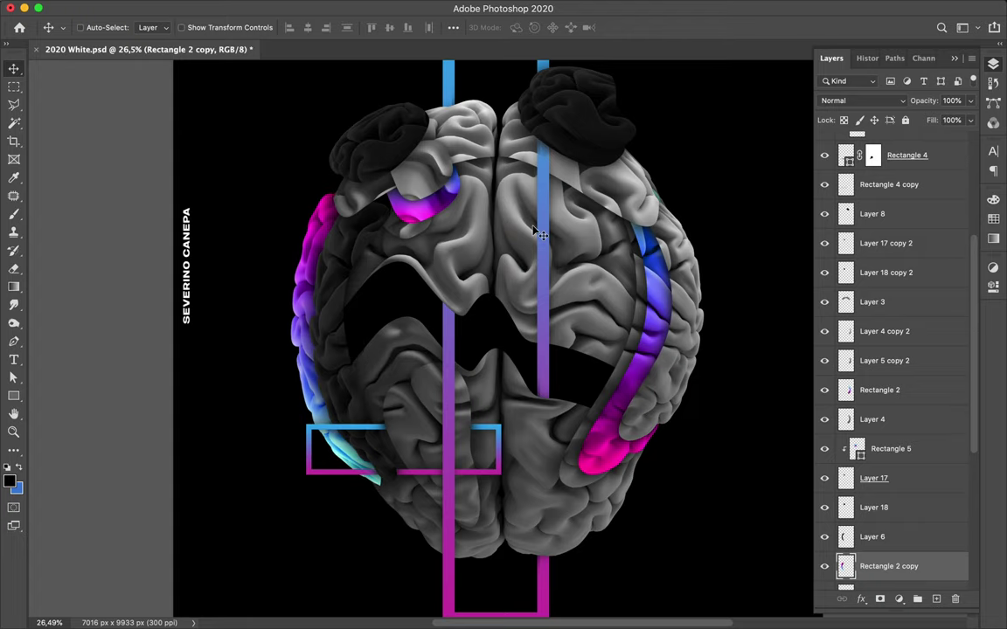
scroll(538, 232, "down", 5)
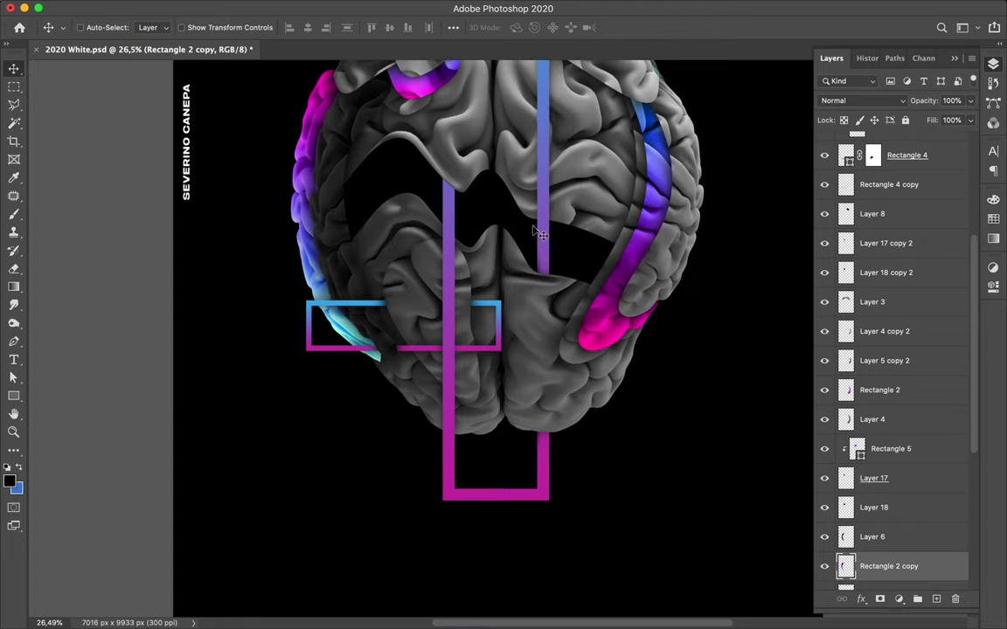
scroll(540, 234, "up", 3)
scroll(539, 234, "up", 4)
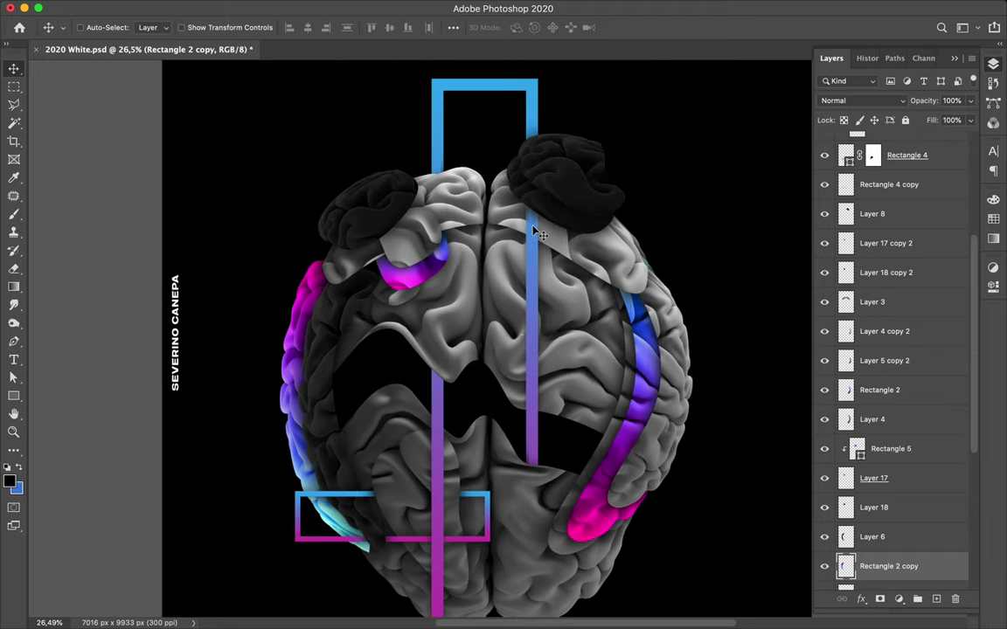
scroll(539, 235, "down", 2)
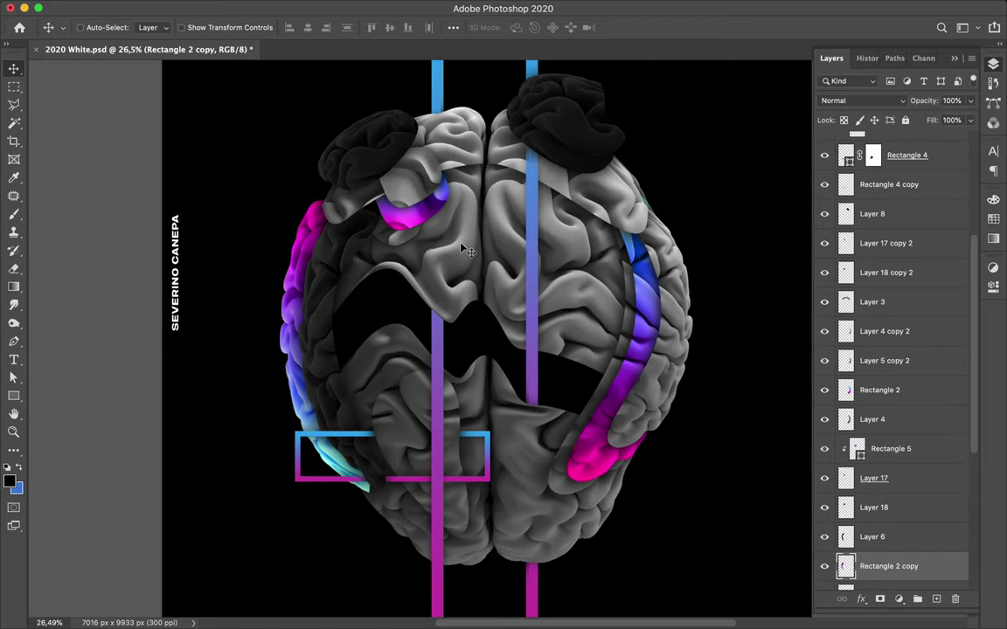
scroll(465, 251, "down", 3)
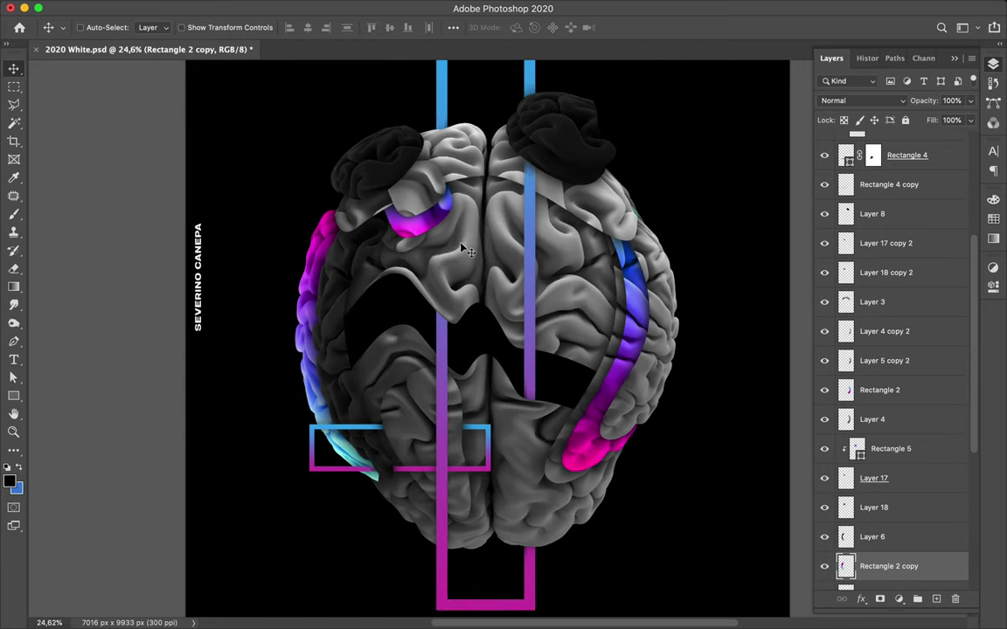
scroll(464, 251, "down", 3)
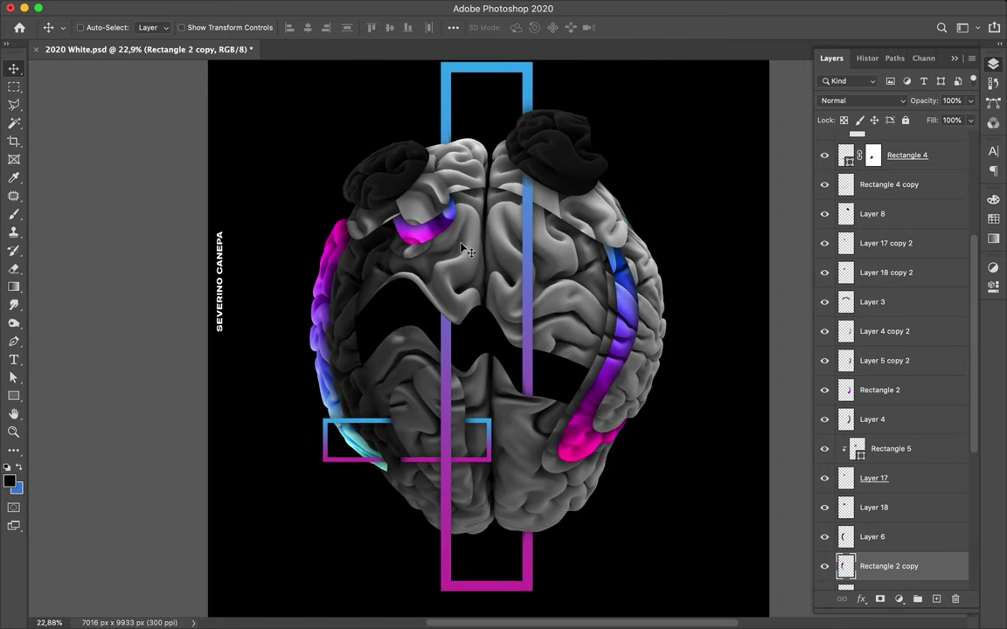
scroll(465, 251, "down", 2)
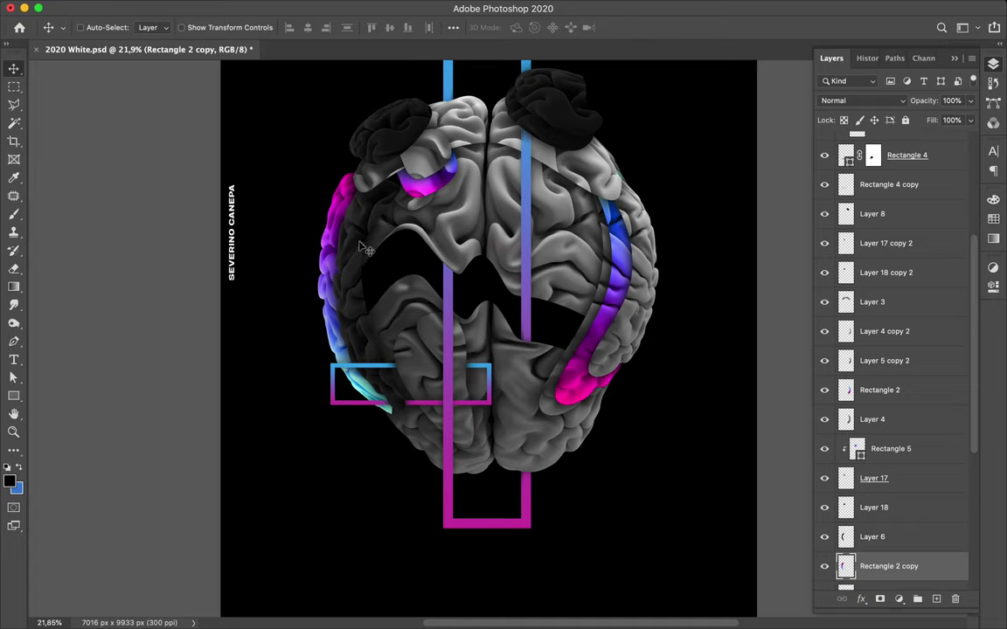
Step: Set shapes to no fill with a magenta-to-blue gradient stroke; try a square, then undo it
key("u")
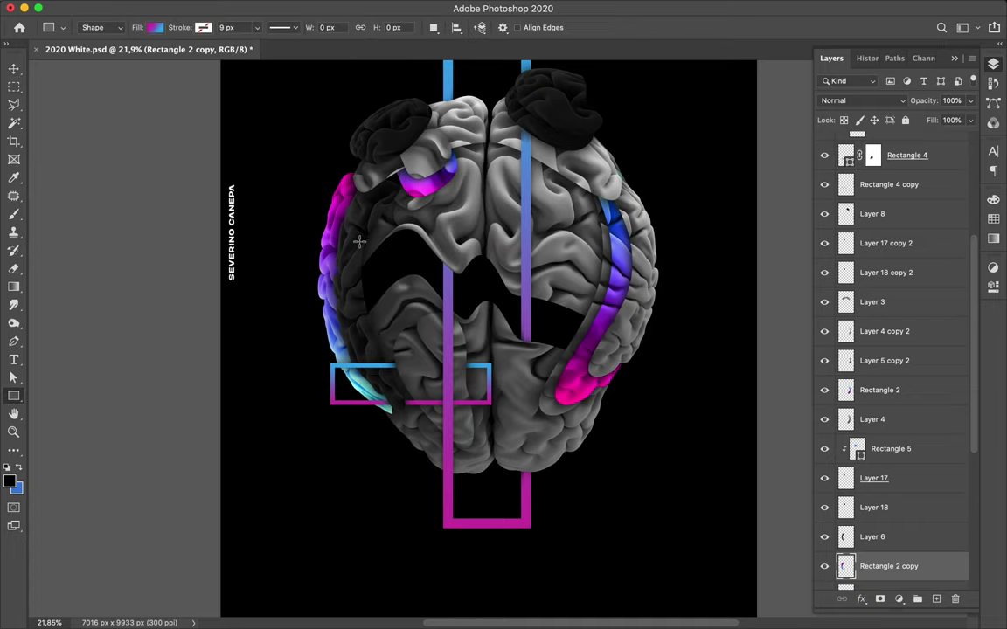
left_click(156, 29)
left_click(73, 55)
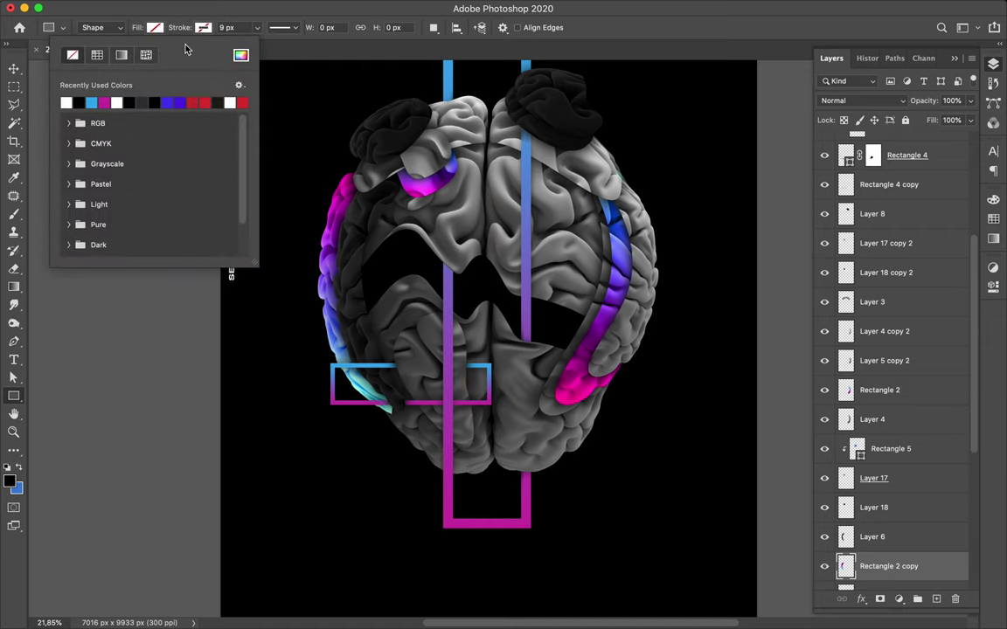
left_click(181, 30)
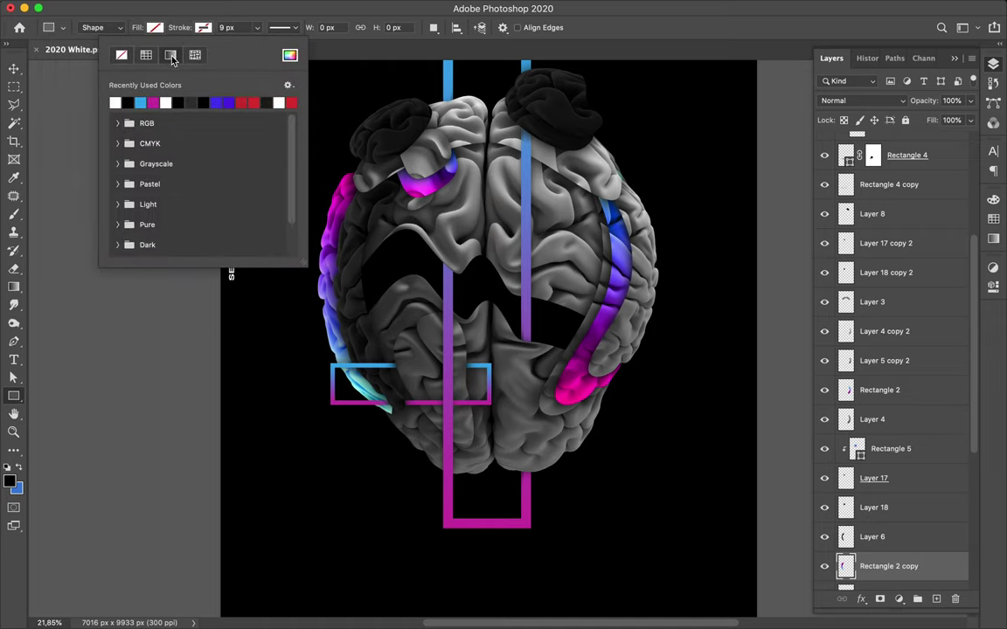
left_click(171, 56)
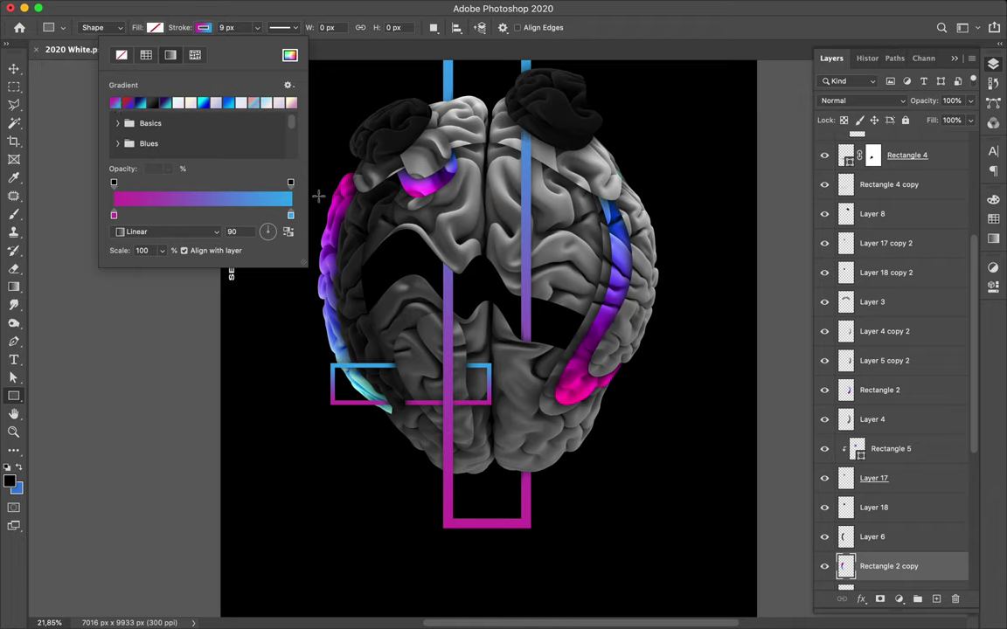
left_click(317, 163)
left_click_drag(315, 161, 404, 254)
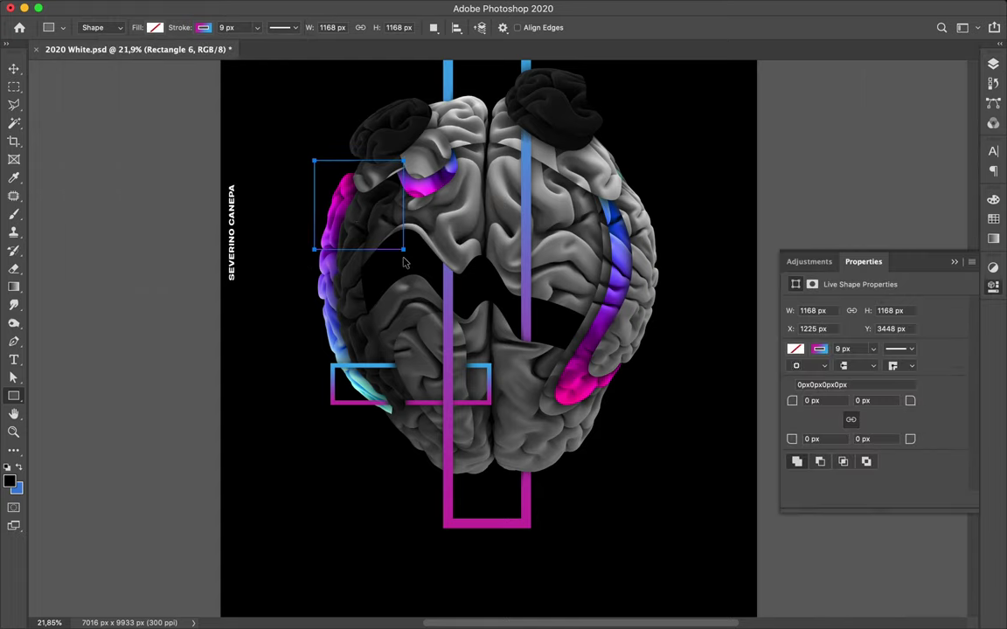
key("super+z")
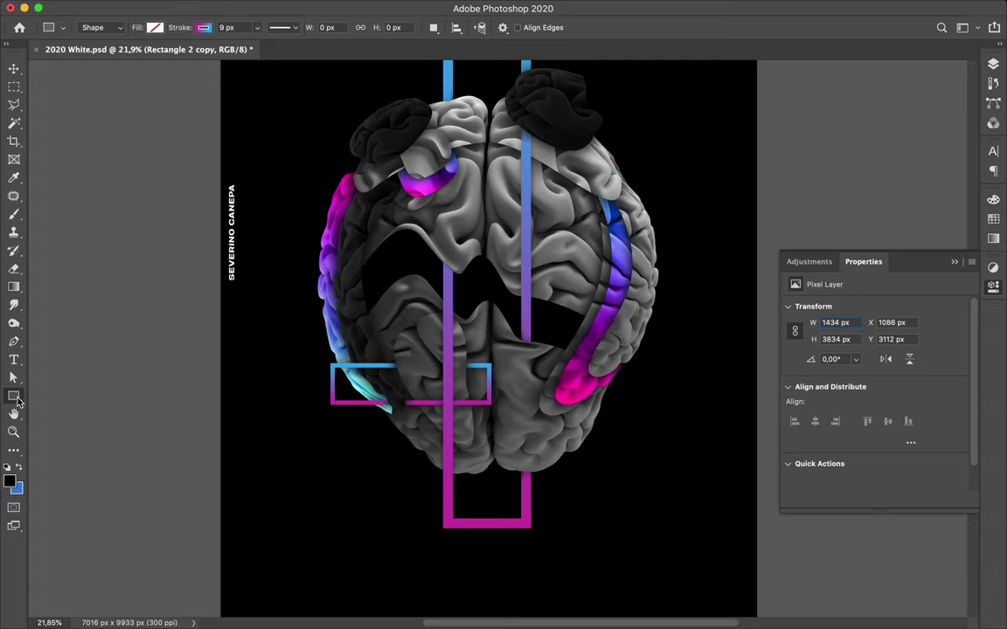
Step: Draw a gradient-outlined circle with the Ellipse tool over the brain's upper left
left_click(17, 400)
left_click(61, 424)
left_click_drag(352, 182, 441, 324)
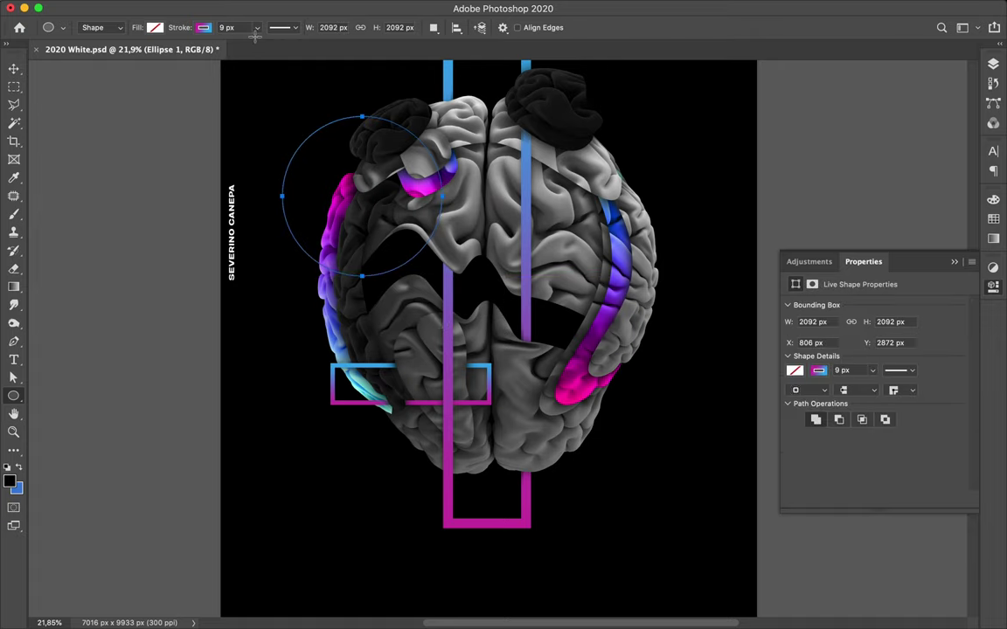
Step: Set the ring's stroke width to 129 px and bring up the Layers panel
key("a")
left_click(292, 28)
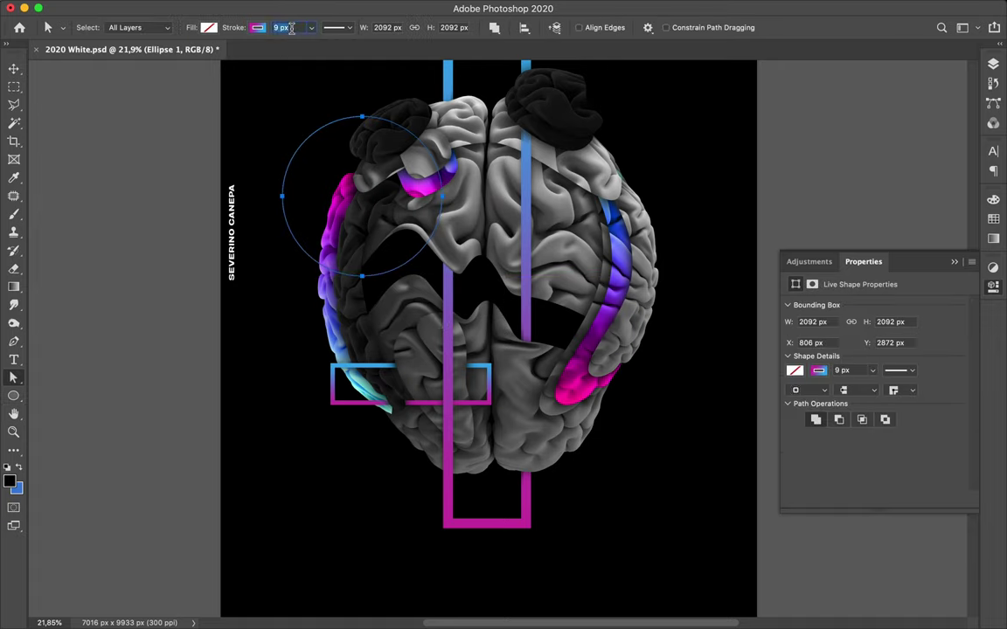
type("129")
key("Return")
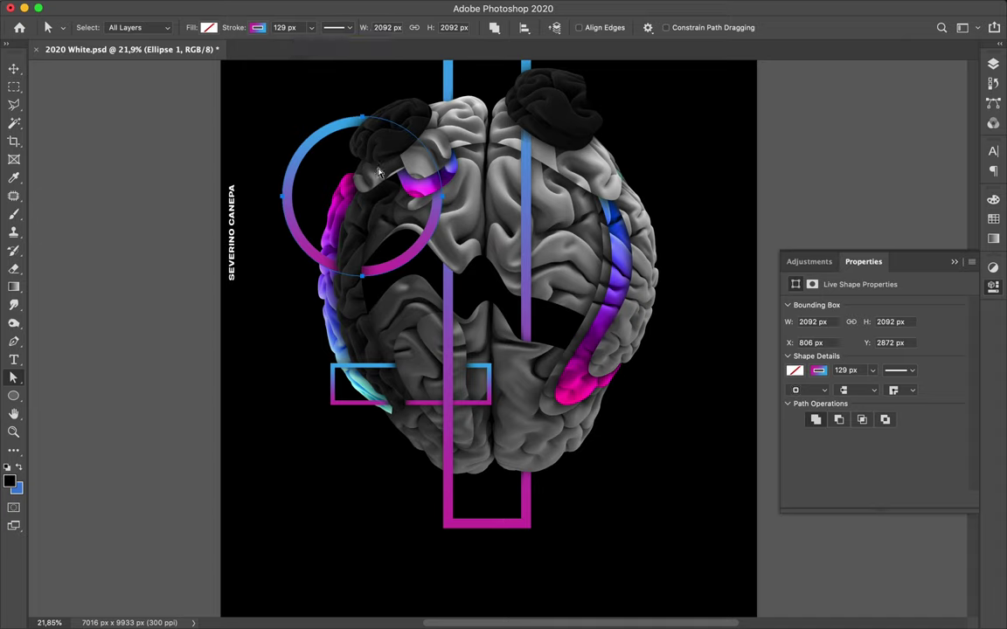
key("v")
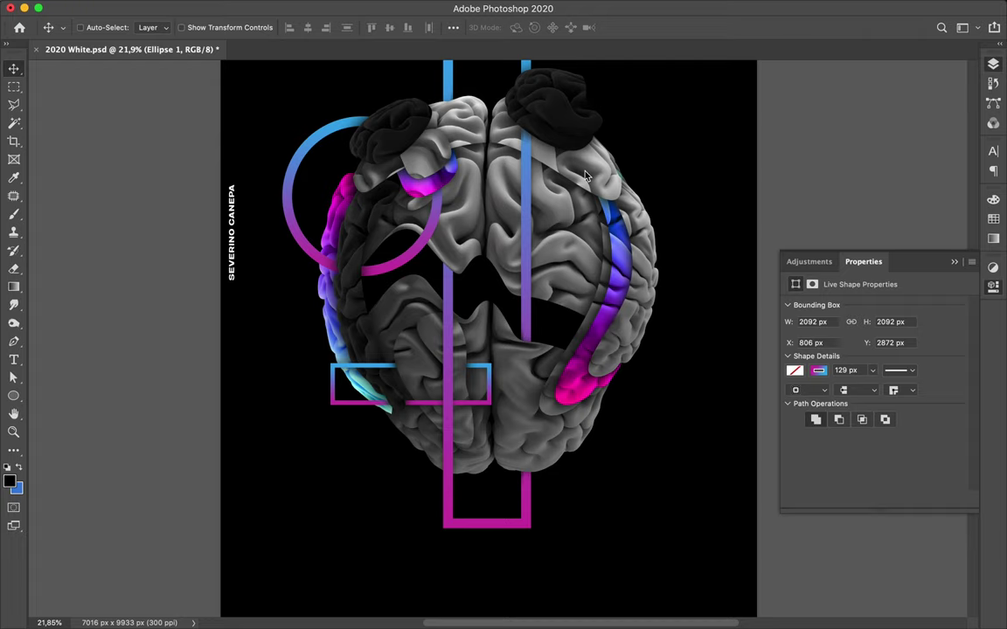
key("F7")
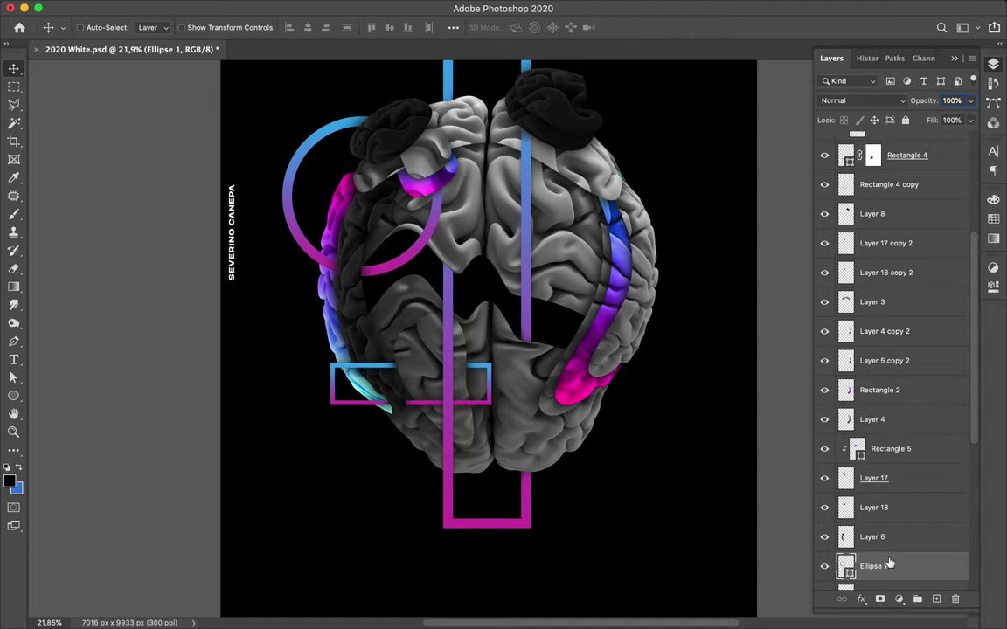
Step: Drag Ellipse 1 up to just below the Layout group, then step down to Layer 12
left_click_drag(886, 569, 881, 156)
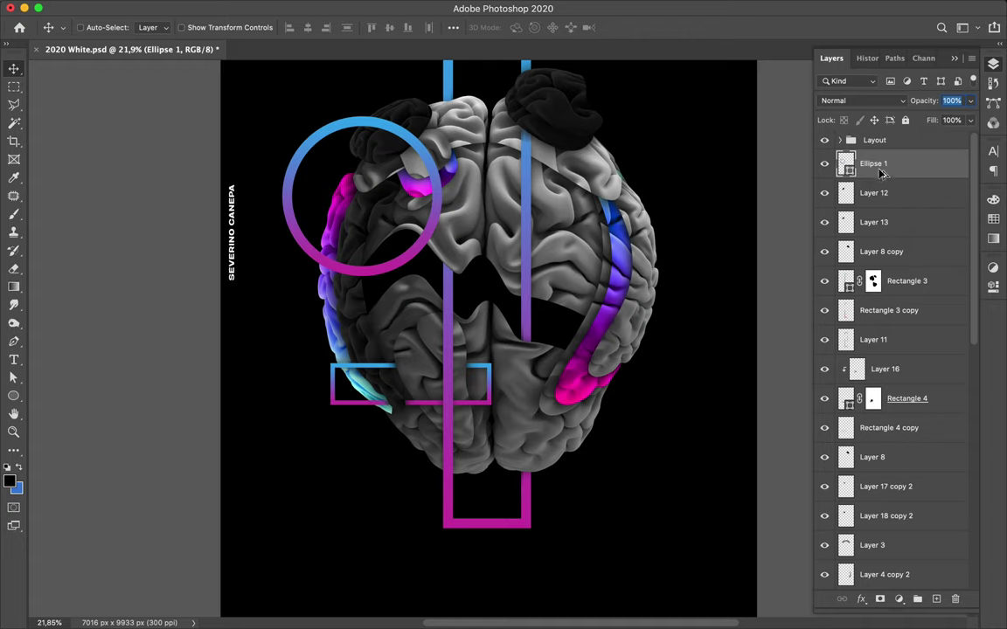
key("alt+bracketleft")
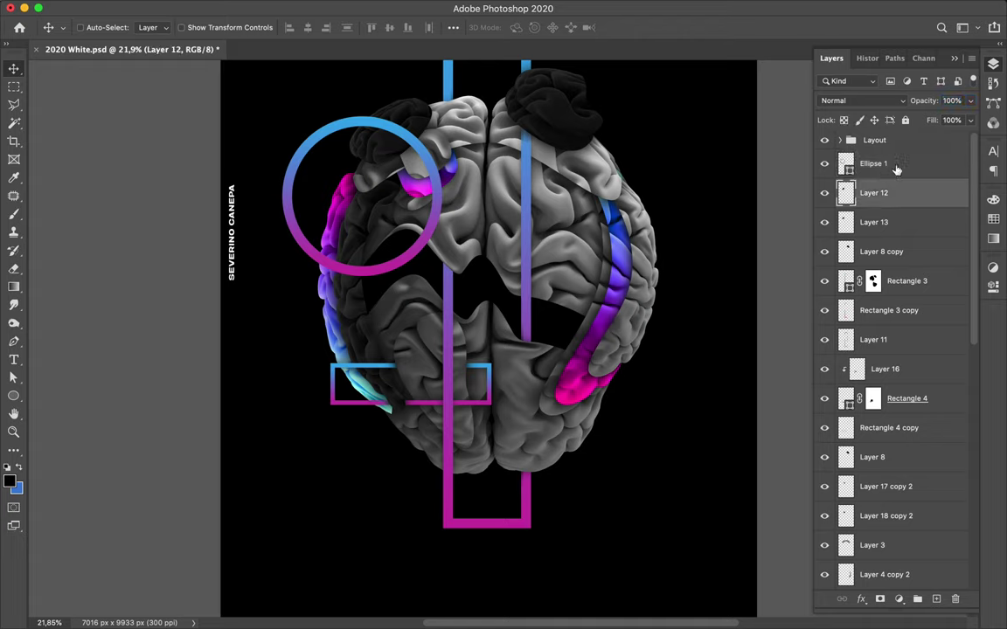
Step: Add a layer mask to Ellipse 1 and load Layer 12's dark piece as a selection
key("alt+bracketright")
left_click(881, 600)
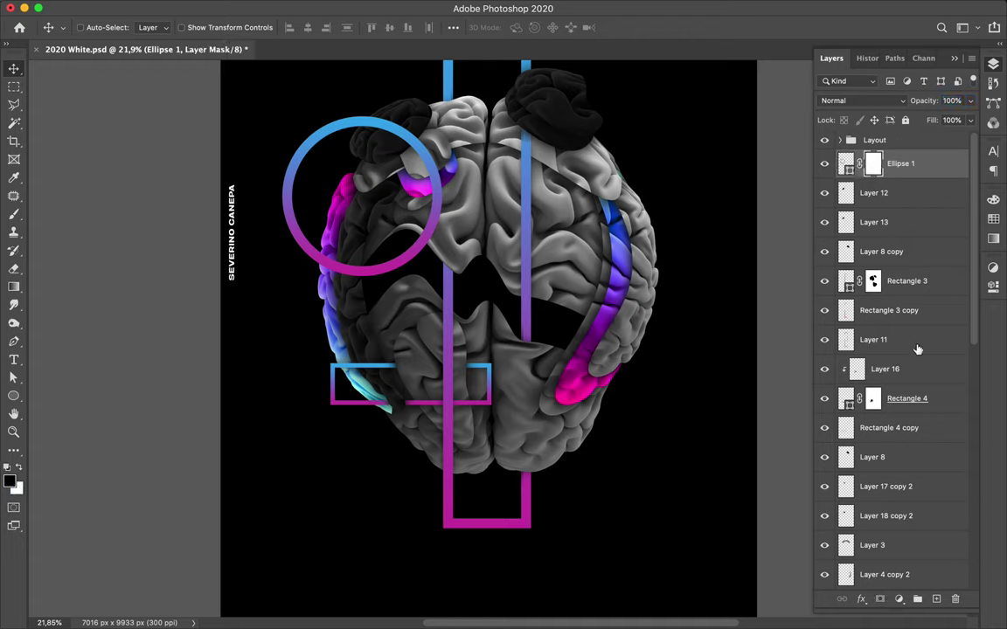
key("super")
left_click(848, 194, "super")
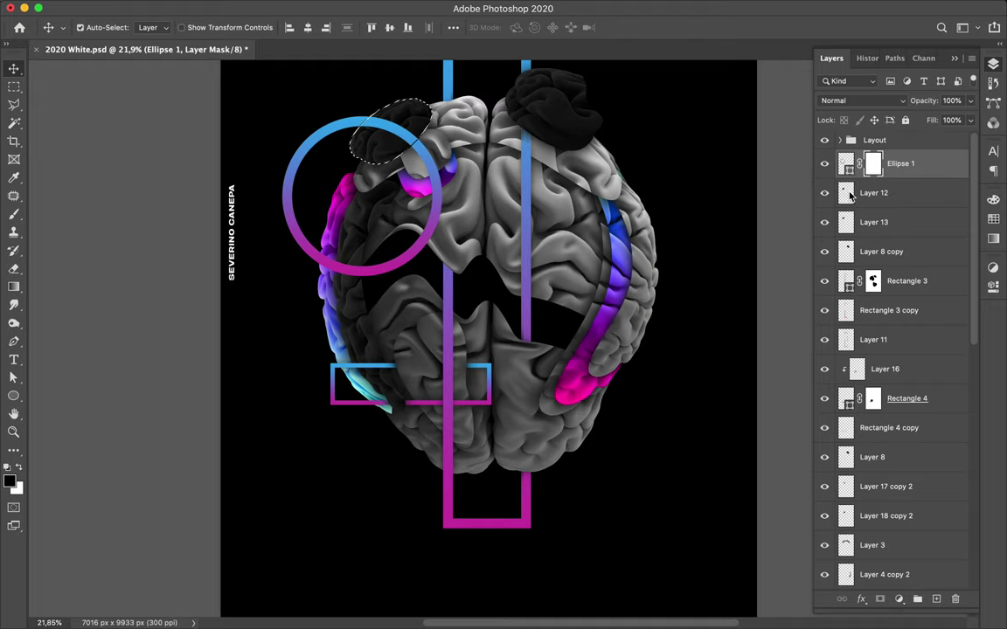
right_click(937, 166)
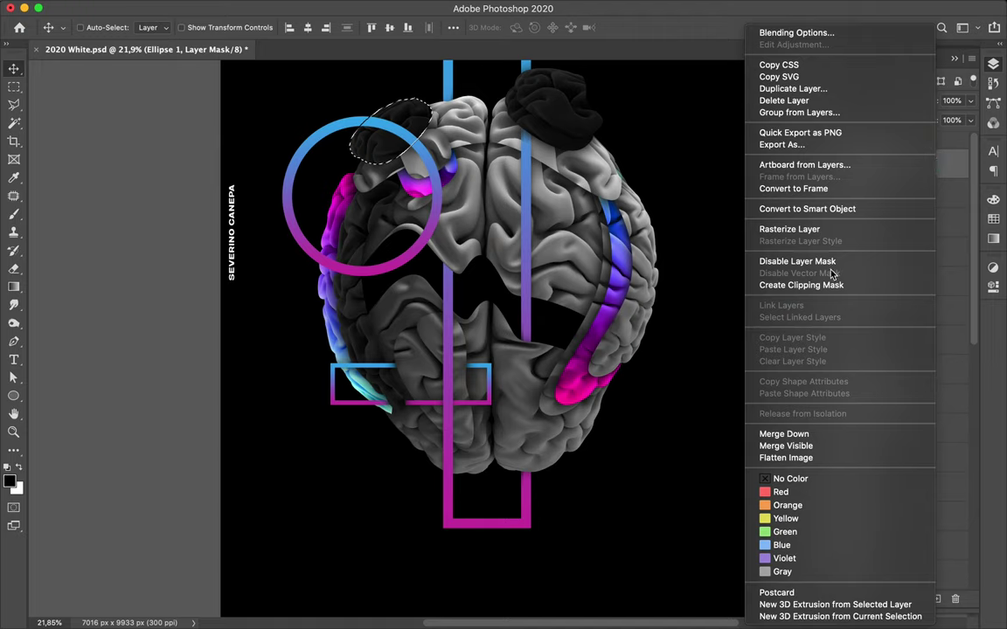
left_click(822, 229)
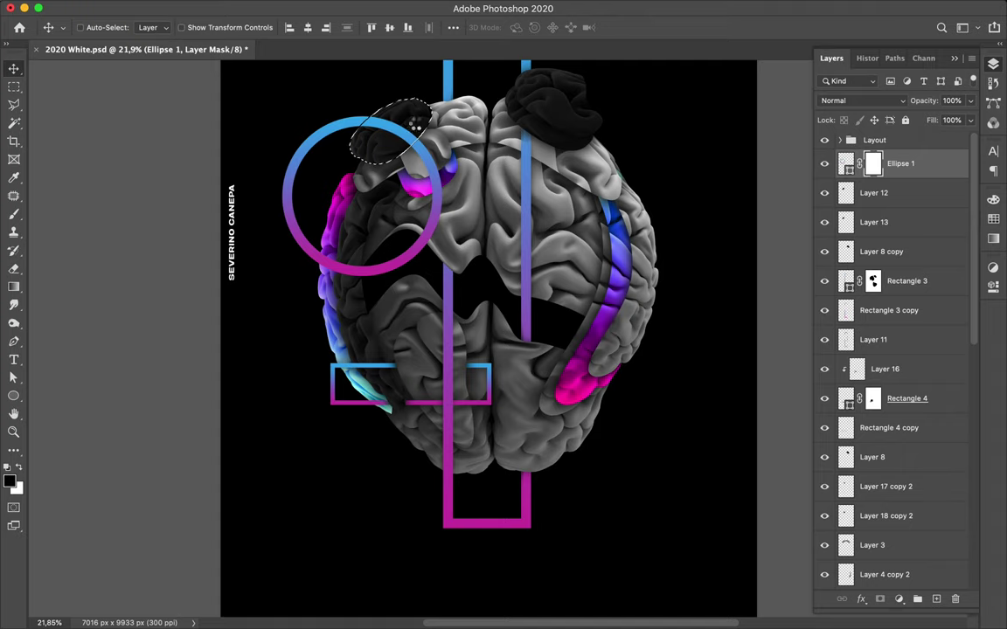
Step: Try painting black inside the selection, undo it, and target the Ellipse 1 mask
key("super+2")
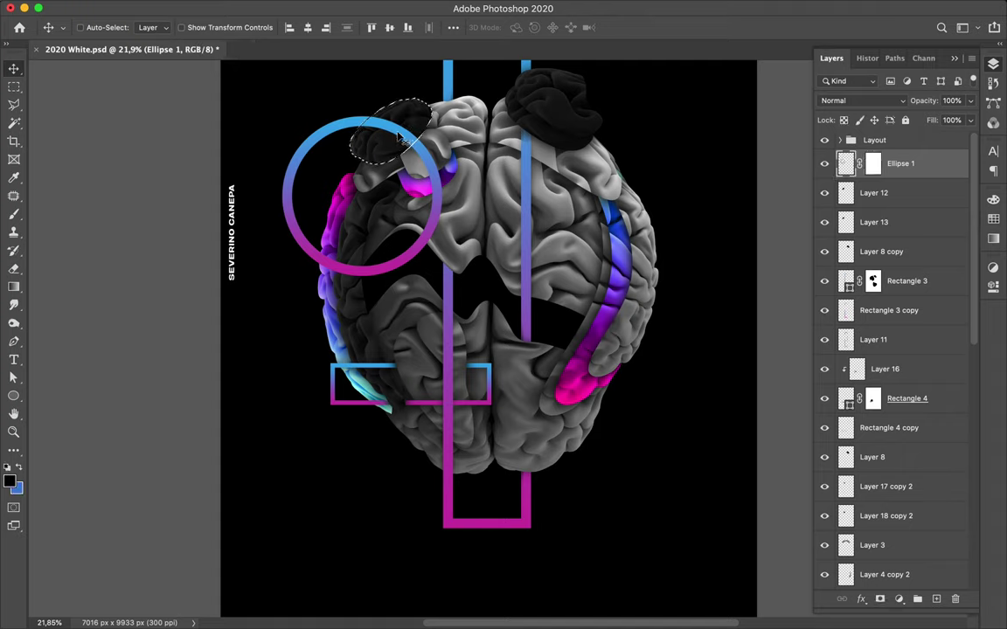
key("b")
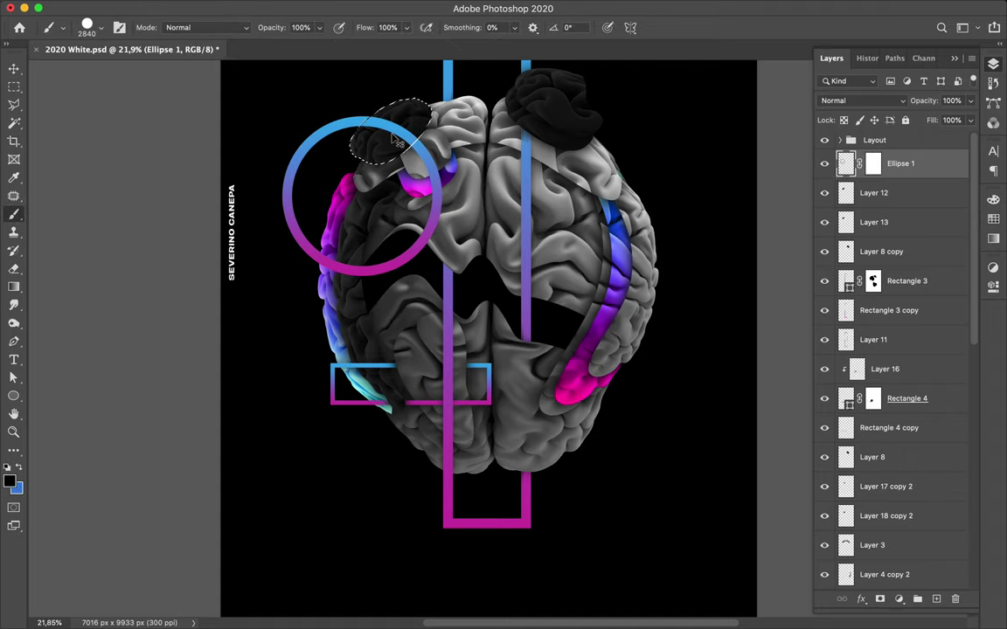
key("v")
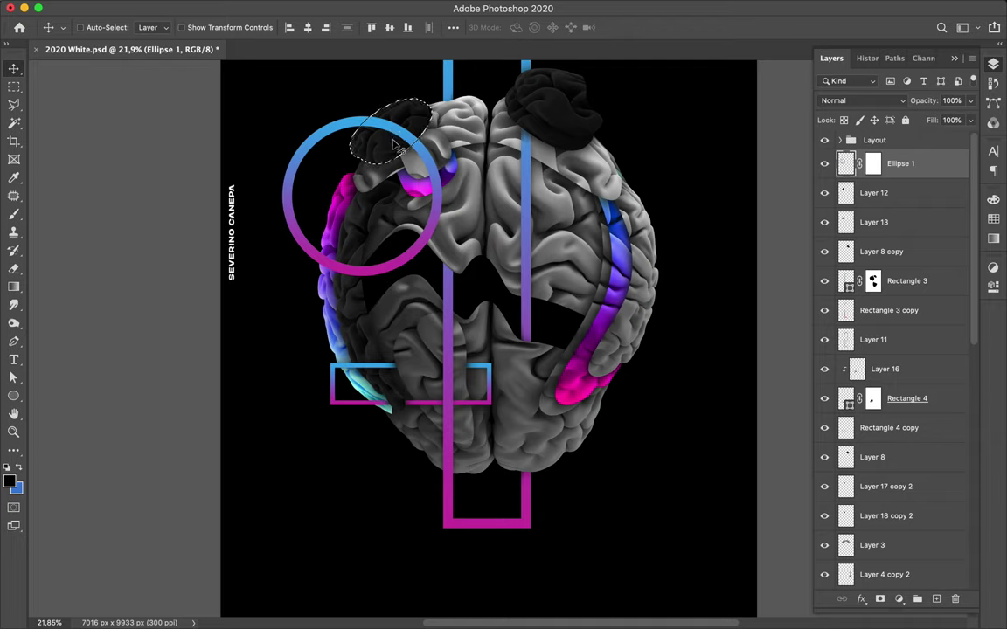
key("b")
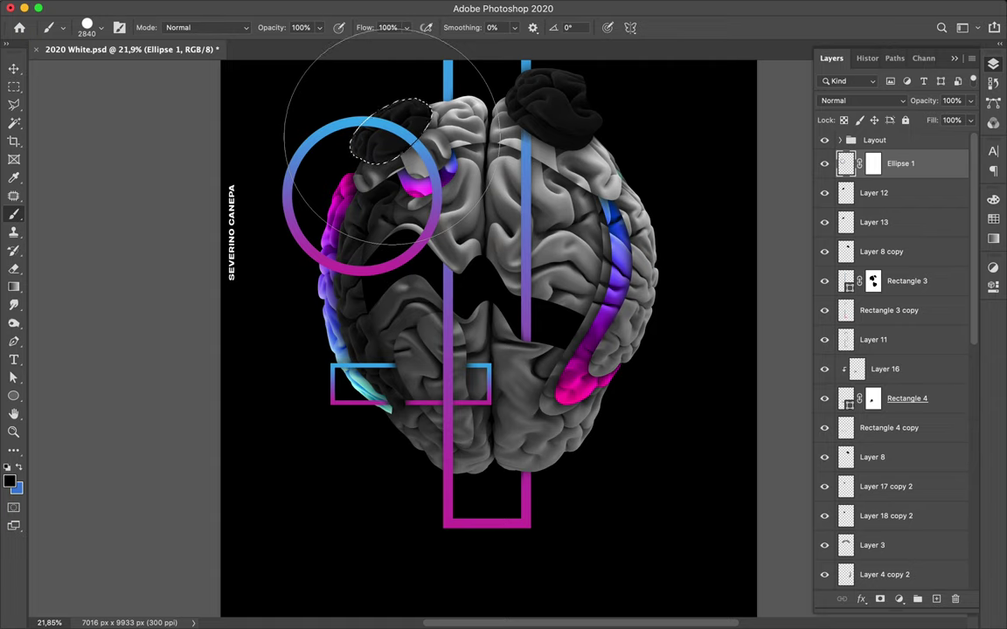
left_click(389, 141)
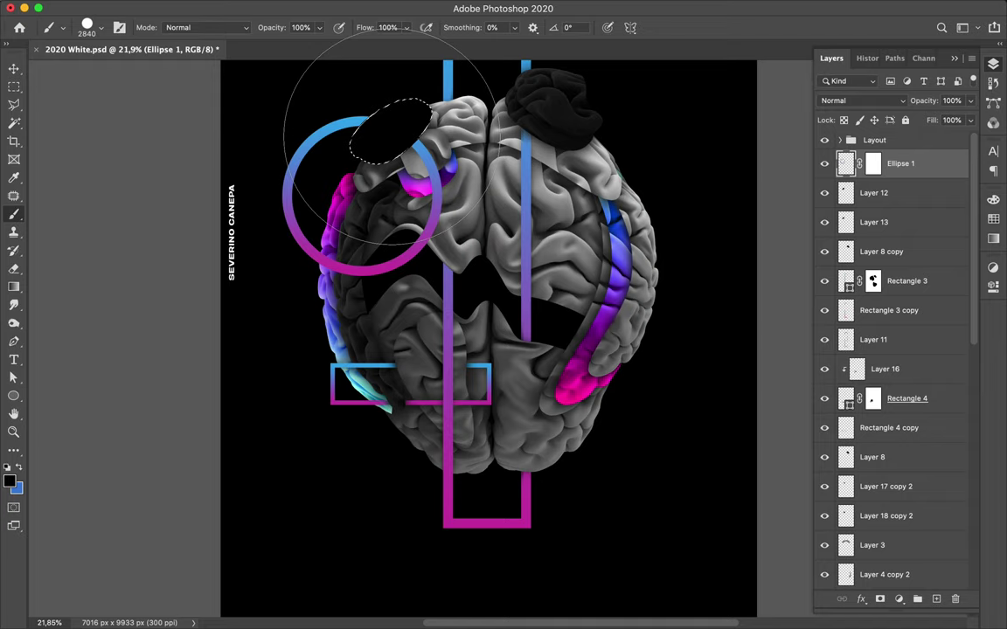
key("super+z")
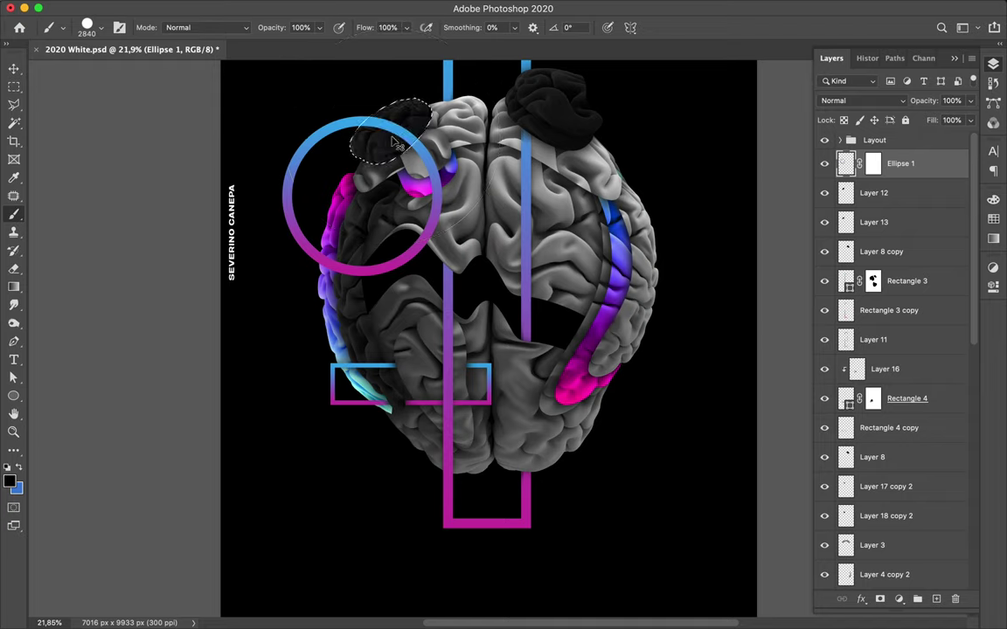
left_click(873, 166)
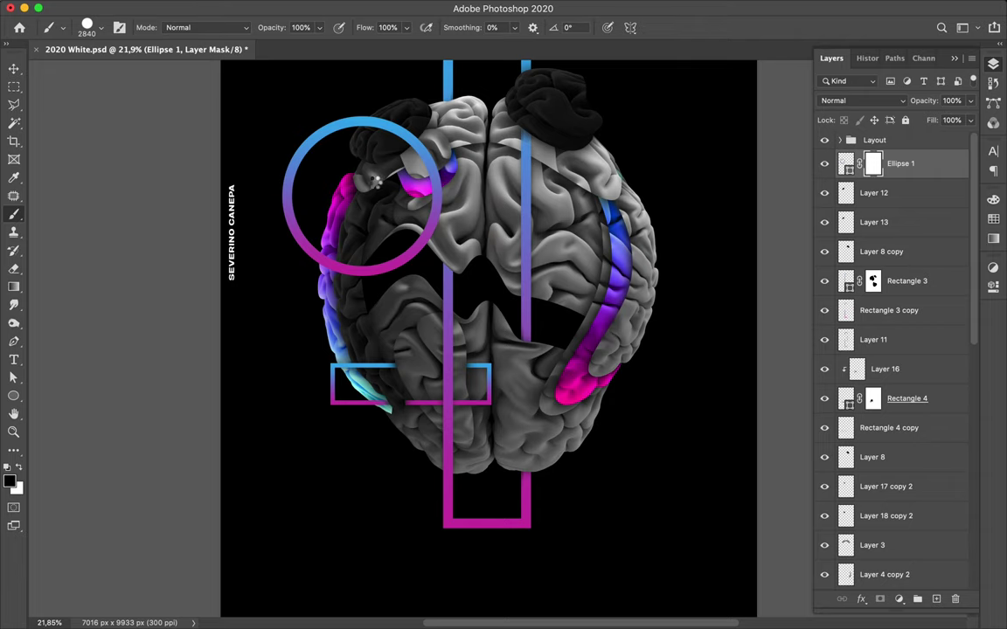
Step: Paint the Ellipse 1 mask over the dark top-left piece and check the selection in Select and Mask
left_click_drag(395, 174, 402, 169)
key("alt+super+r")
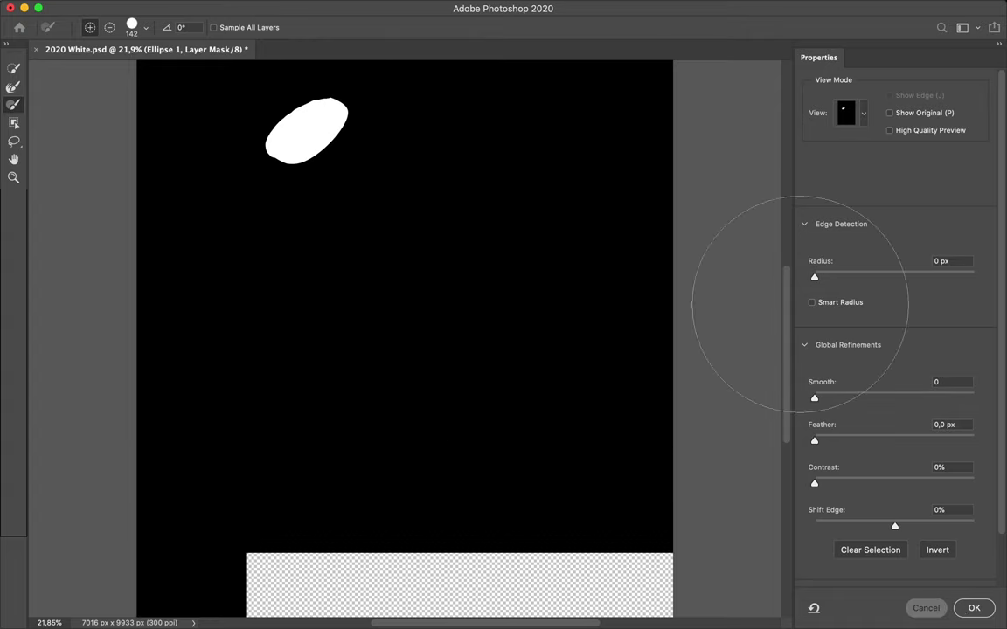
key("Escape")
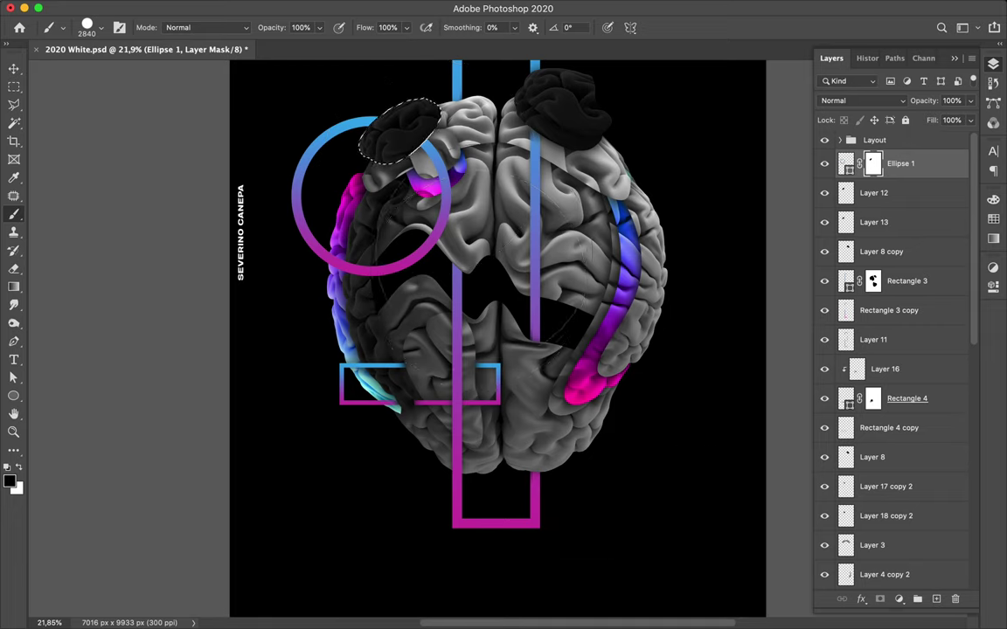
key("v")
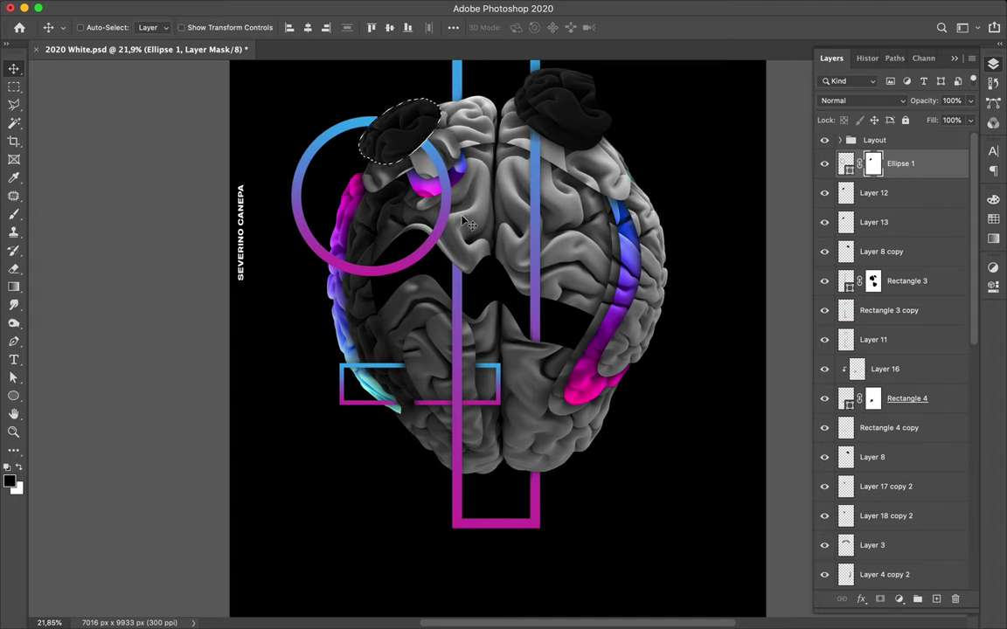
Step: Load Layer 6's outline, paint black on Ellipse 1's mask over the curved left piece, then deselect
left_click(360, 238, "super")
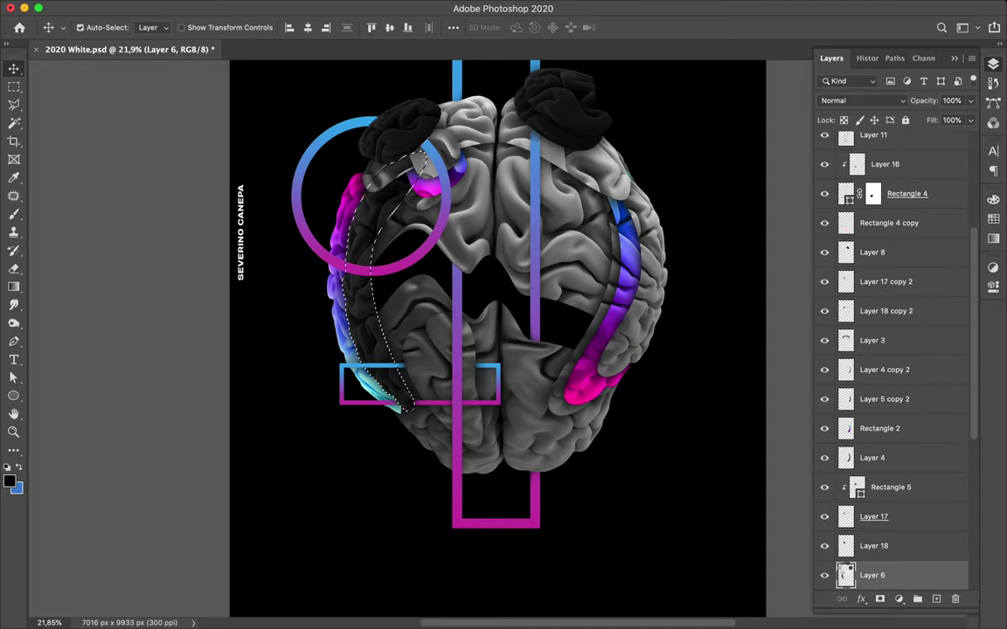
left_click(845, 572, "super")
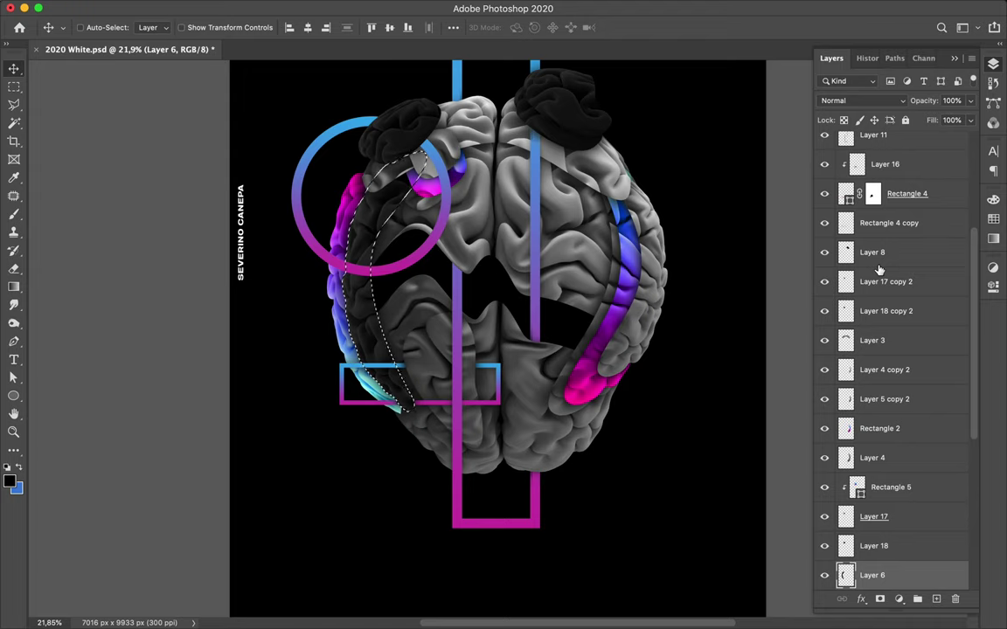
scroll(878, 267, "up", 5)
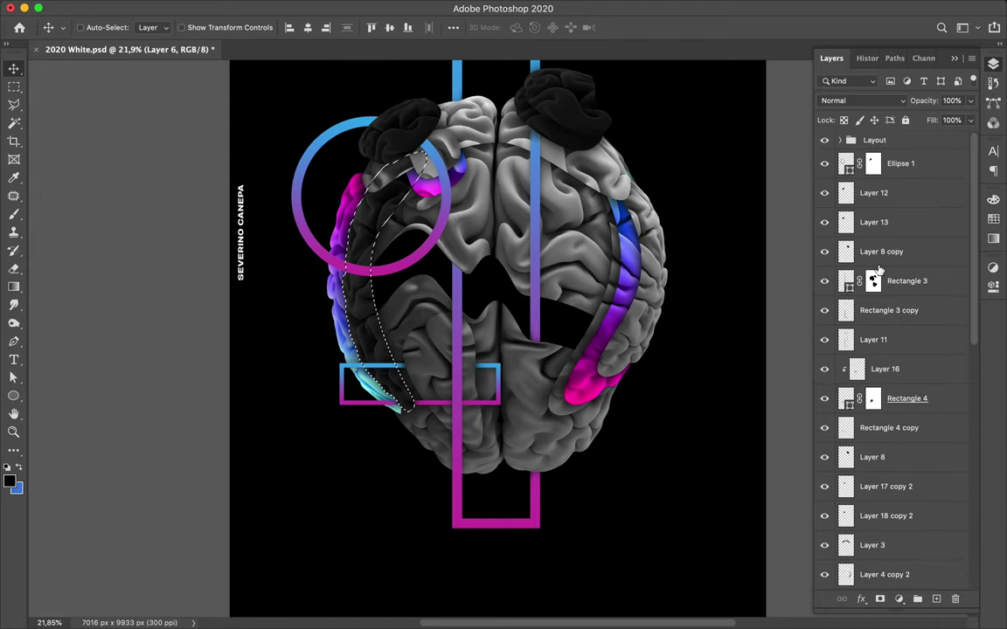
left_click(874, 166)
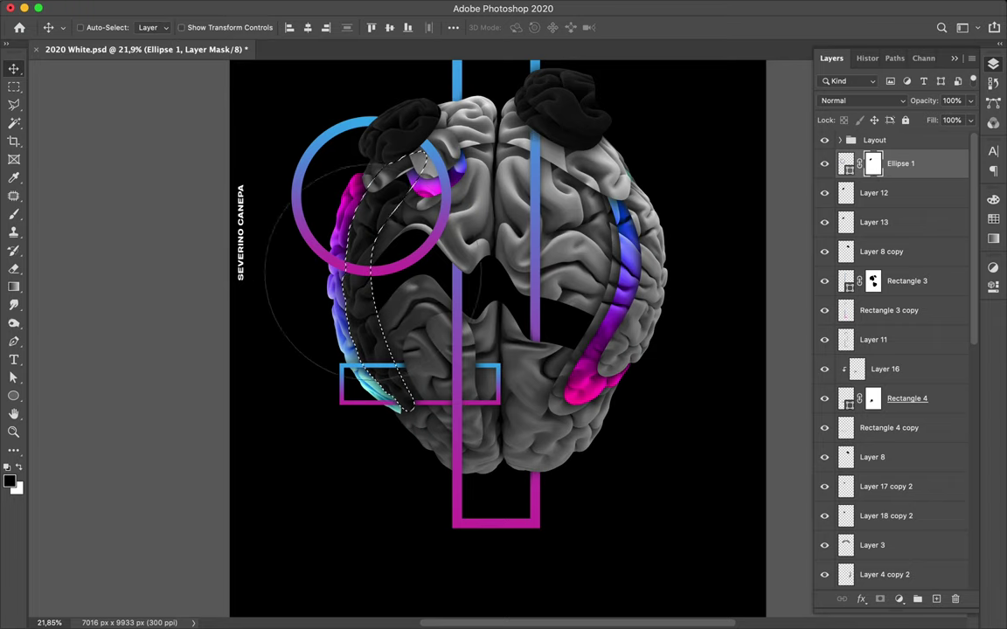
key("b")
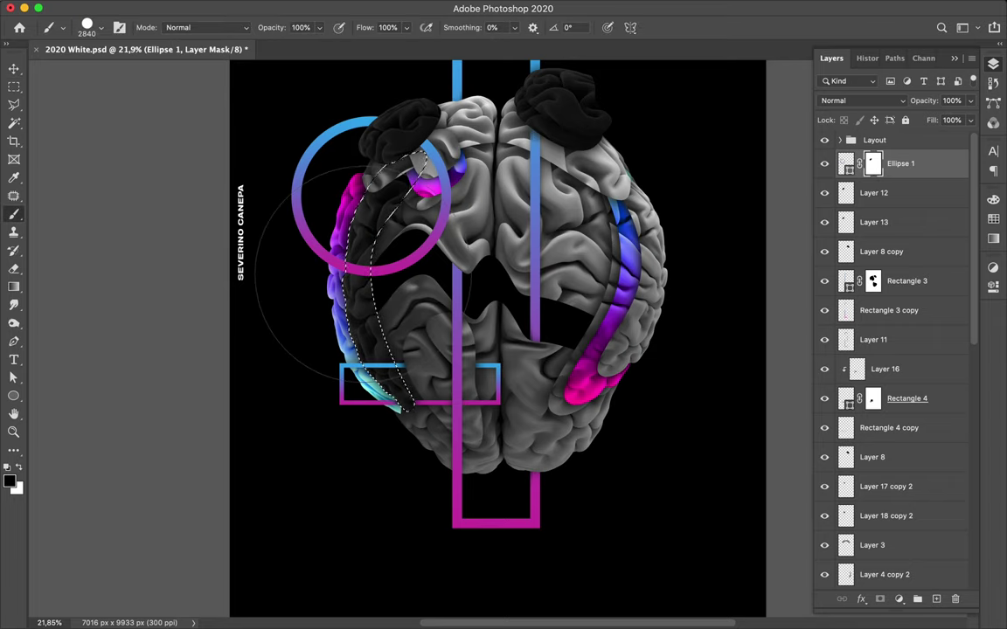
mouse_move(363, 267)
left_mouse_down()
mouse_move(350, 288)
mouse_move(359, 262)
mouse_move(424, 255)
left_mouse_up()
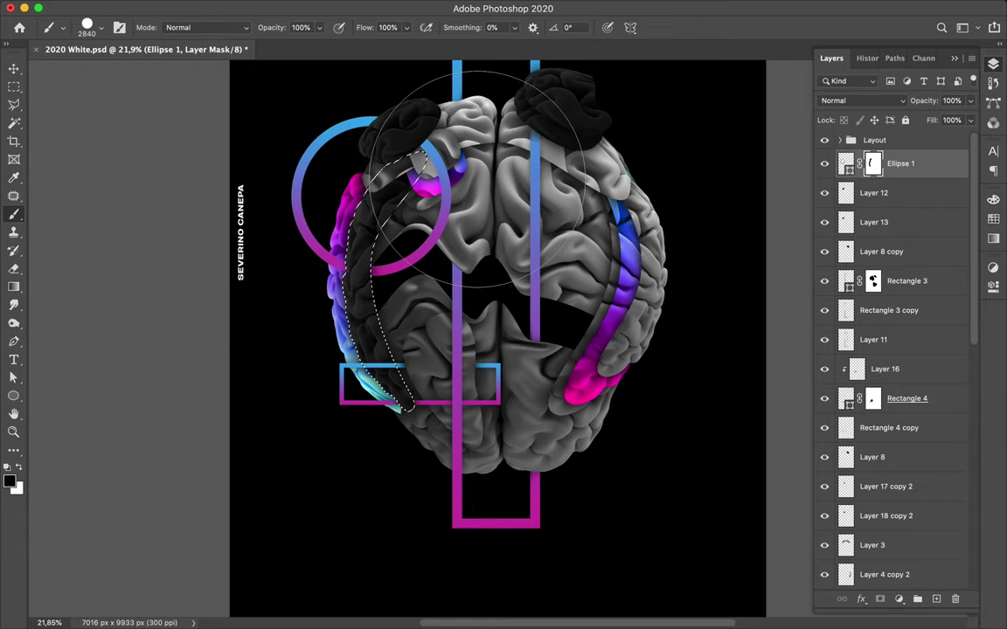
key("m")
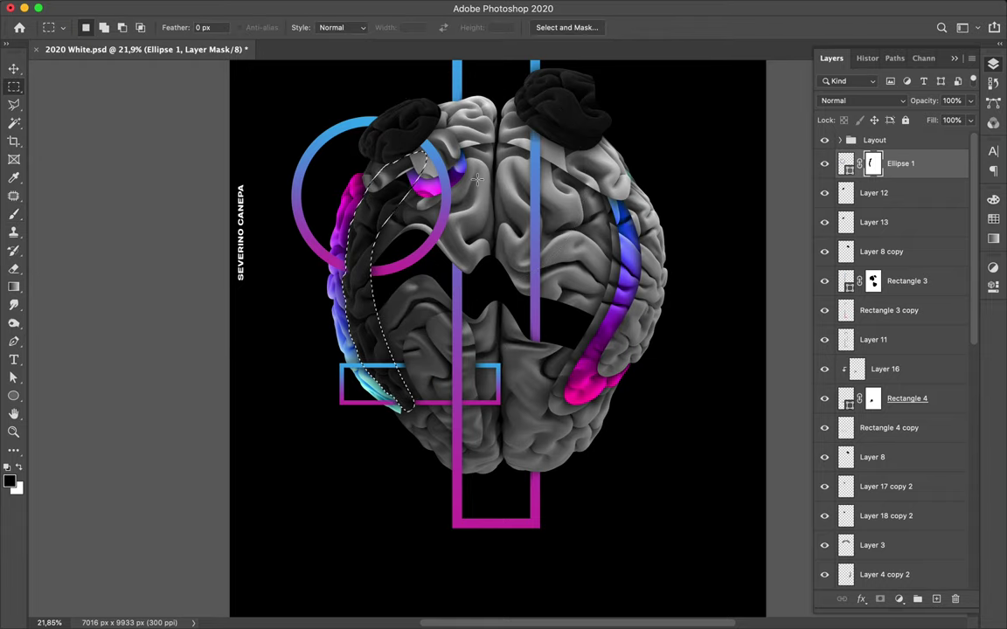
left_click(477, 179)
key("v")
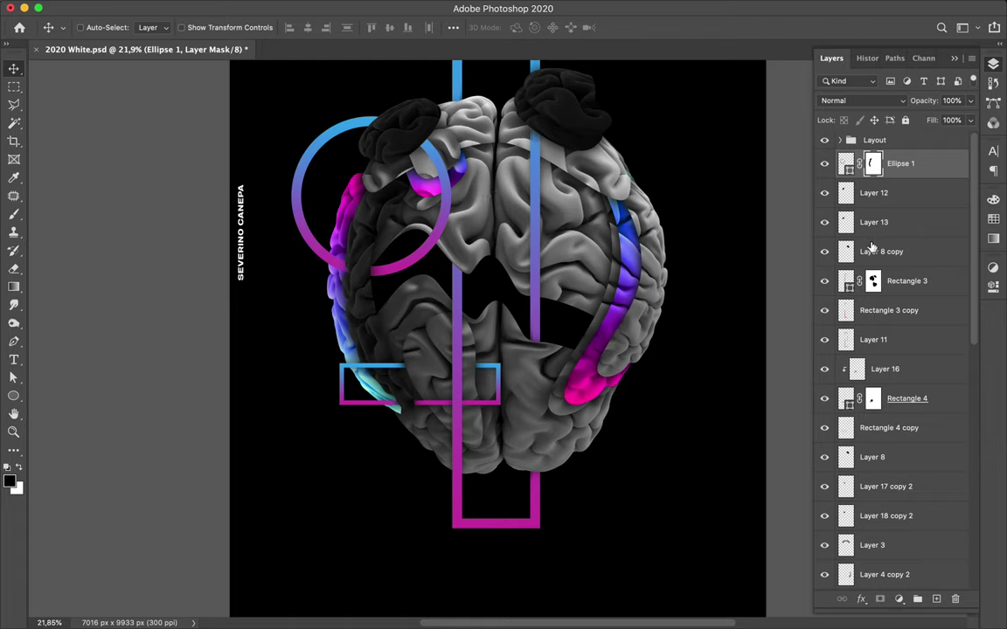
Step: Show Layer 2's dark brain and pen-trace a curved path across the brain's centre
scroll(882, 253, "down", 10)
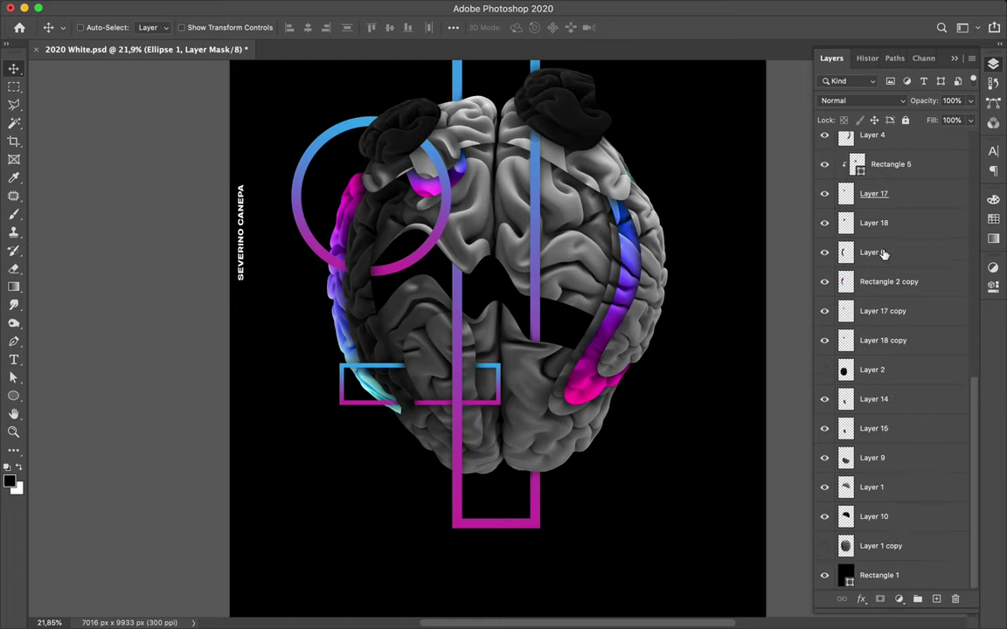
left_click(900, 369)
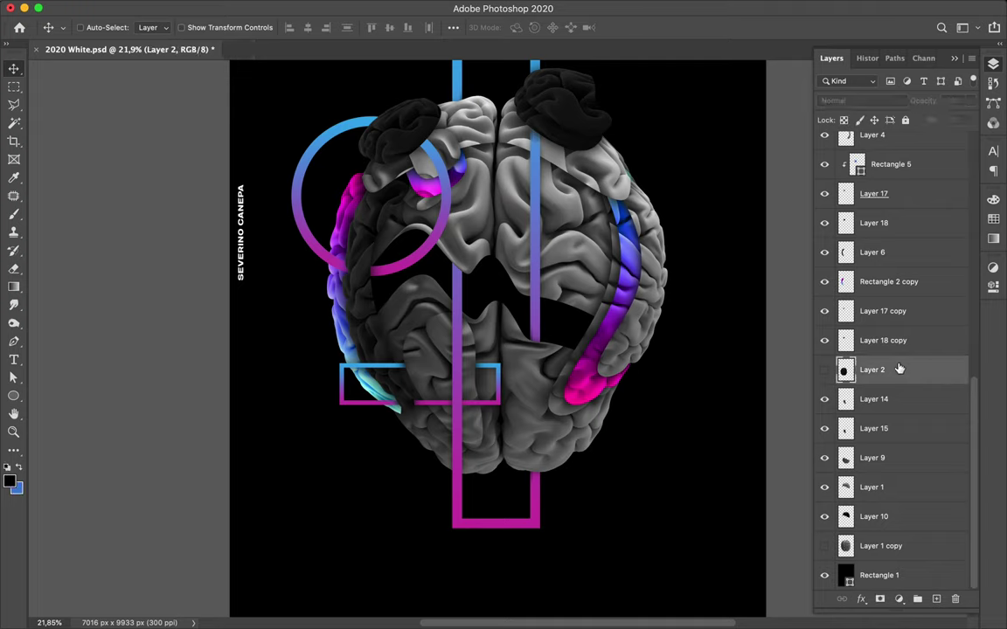
left_click(824, 371)
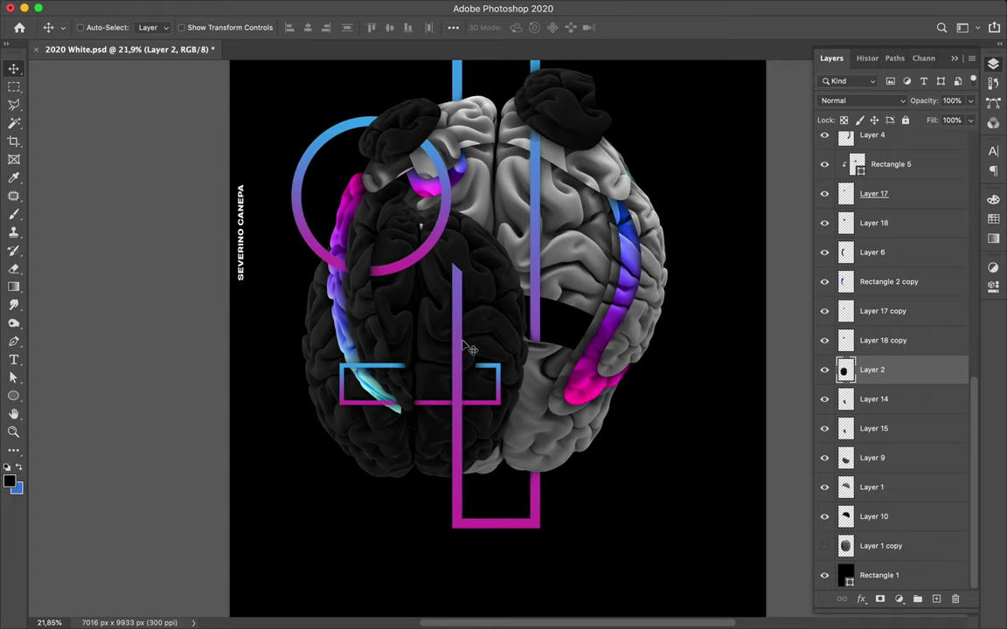
key("p")
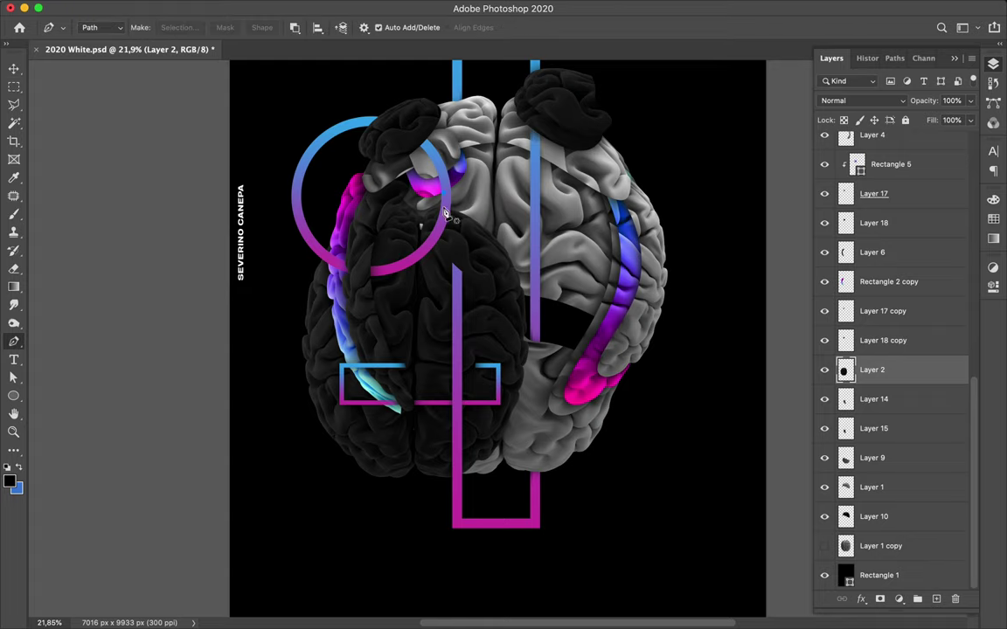
left_click(443, 193)
left_click_drag(462, 273, 480, 281)
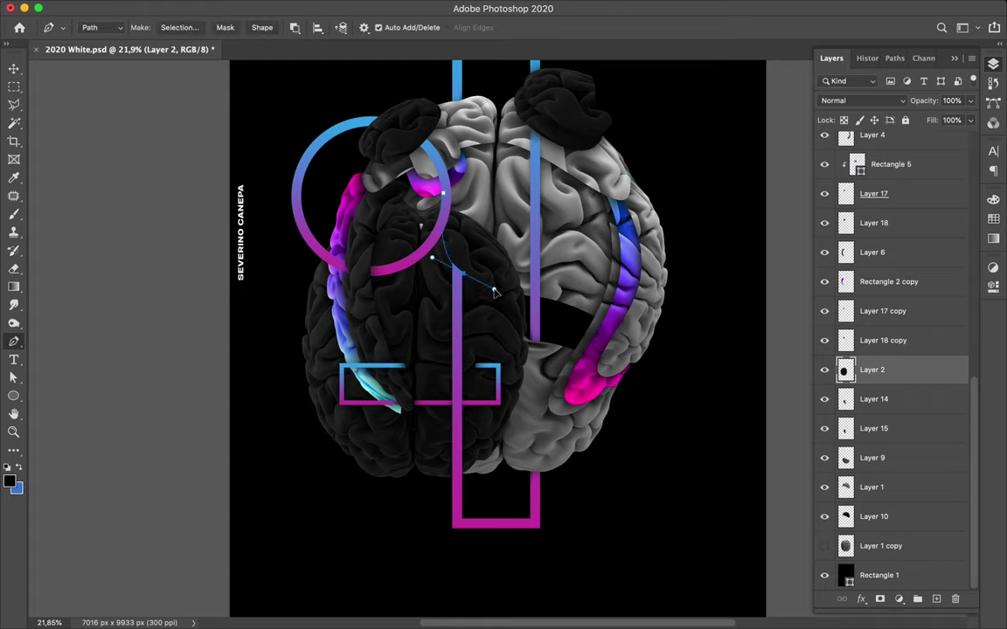
left_click_drag(495, 319, 492, 350)
left_click(489, 382)
left_click_drag(528, 392, 542, 353)
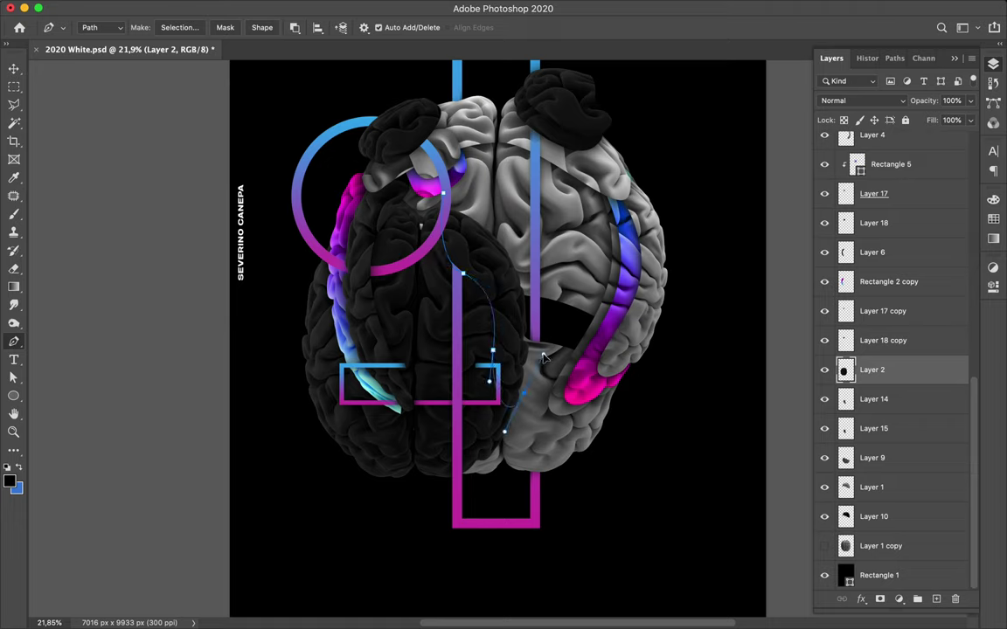
left_click(525, 234)
Step: Turn the path into a selection with 0.5 feather and copy it to Layer 19
left_click(192, 32)
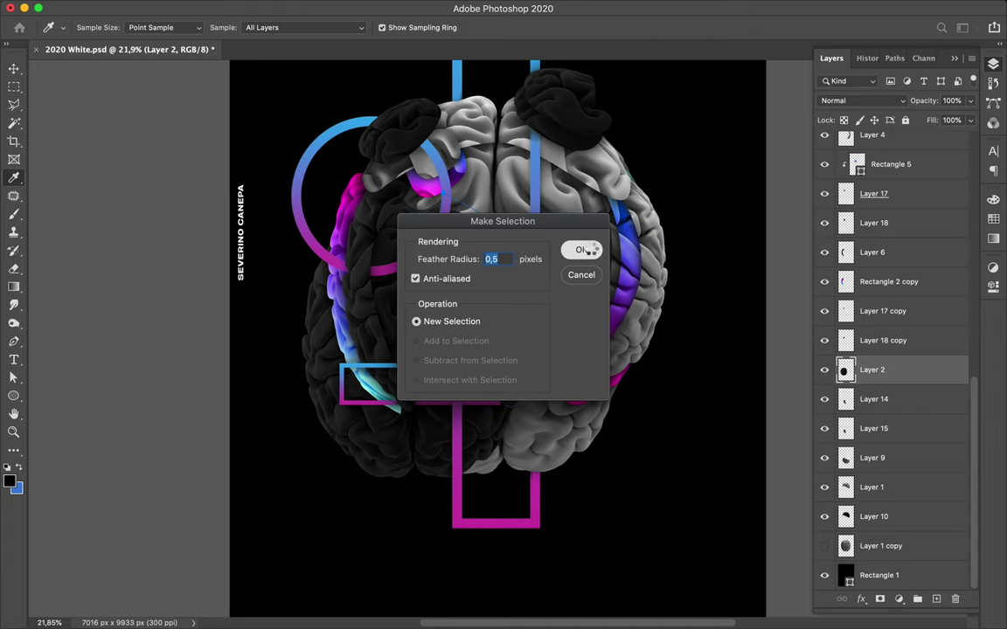
left_click(585, 251)
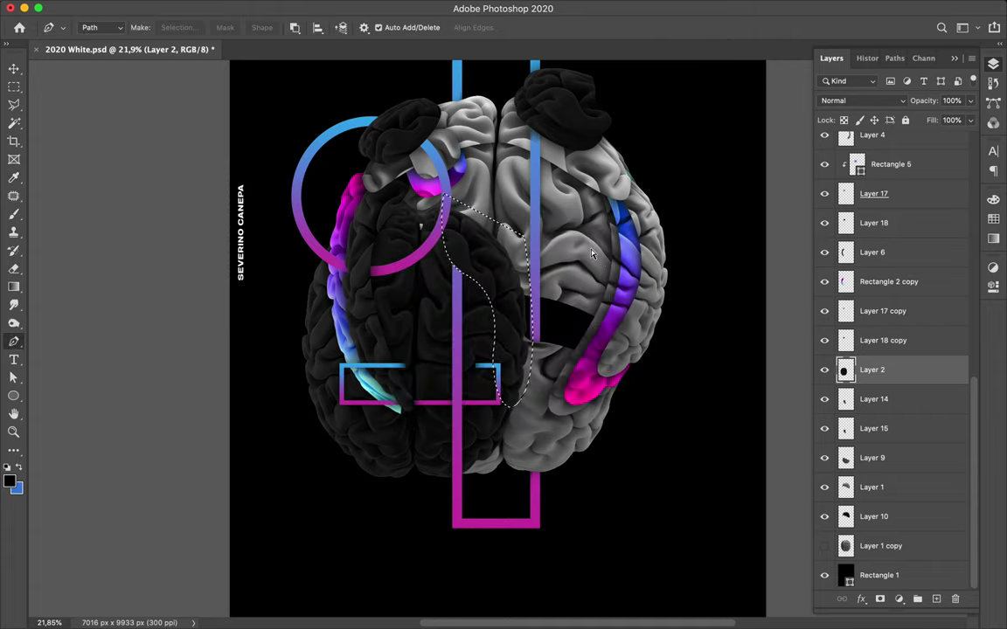
key("ctrl+j")
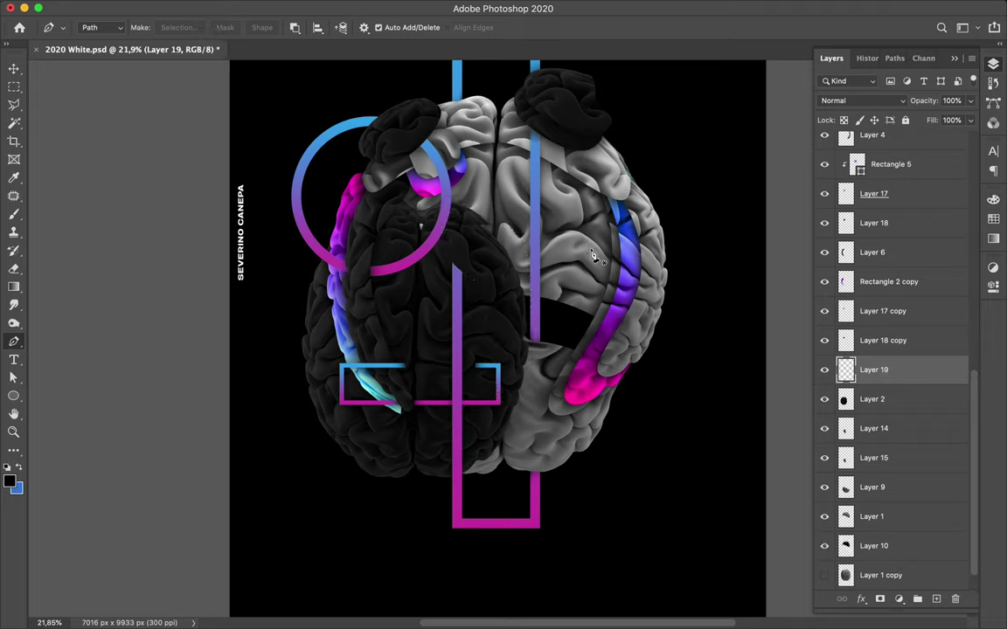
Step: Move the copied dark piece onto the right hemisphere and scale it down
key("v")
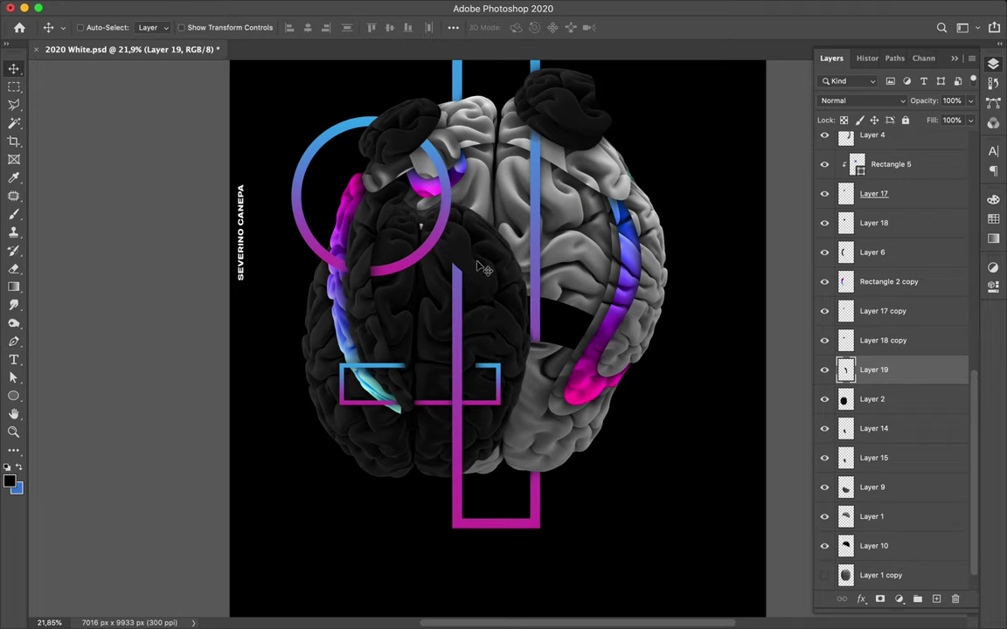
left_click_drag(476, 227, 536, 181)
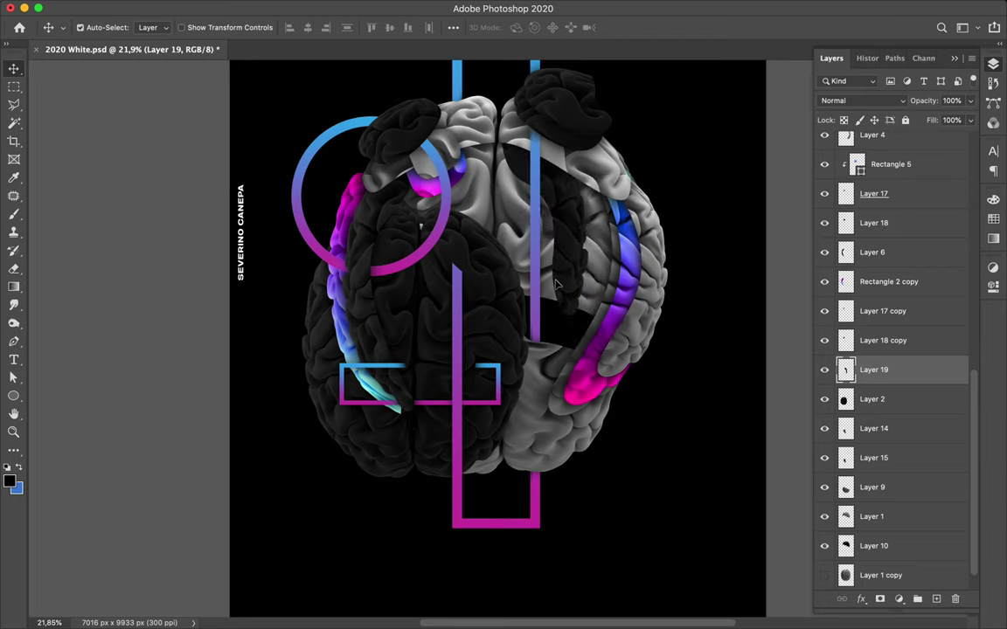
key("ctrl+t")
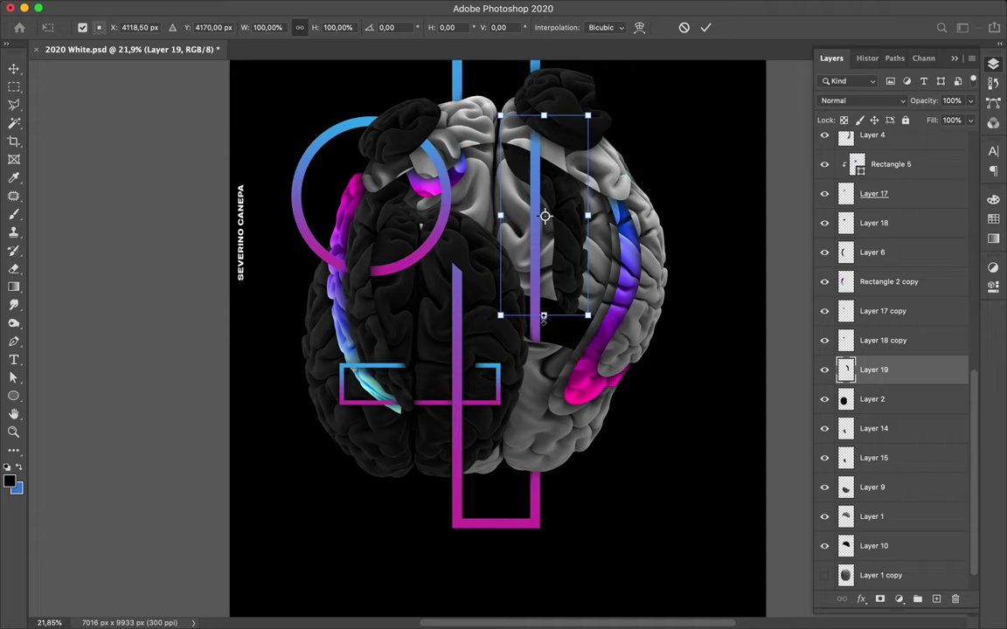
left_click_drag(544, 316, 544, 282)
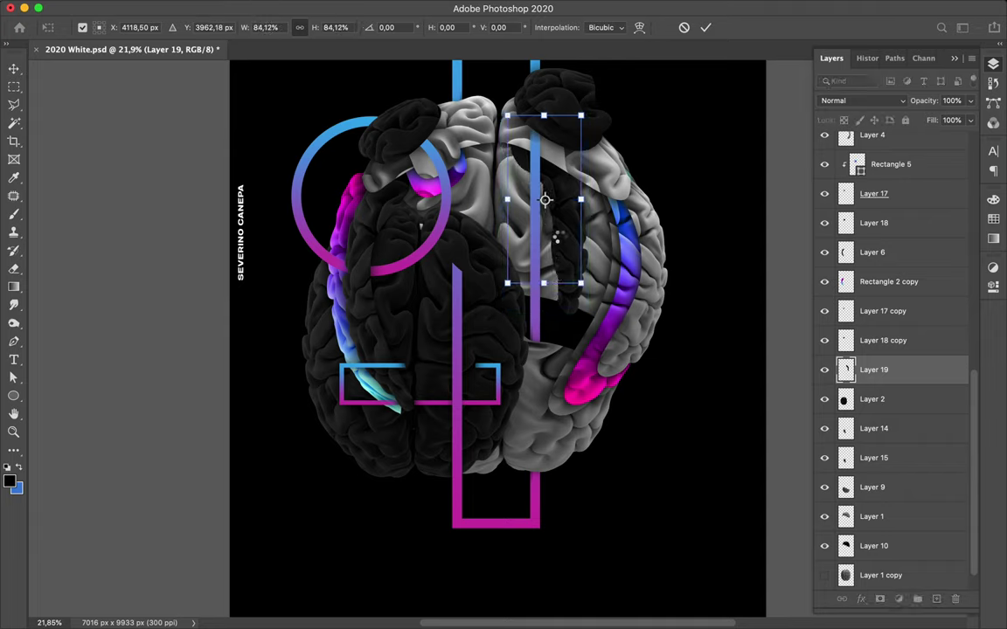
key("Return")
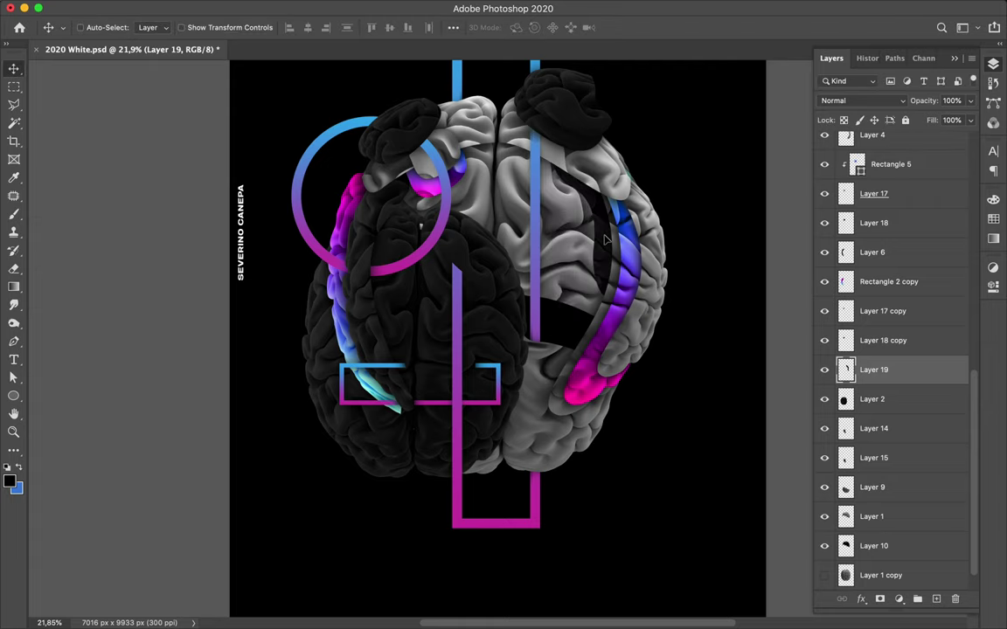
mouse_move(603, 238)
left_mouse_down()
mouse_move(608, 232)
mouse_move(612, 260)
left_mouse_up()
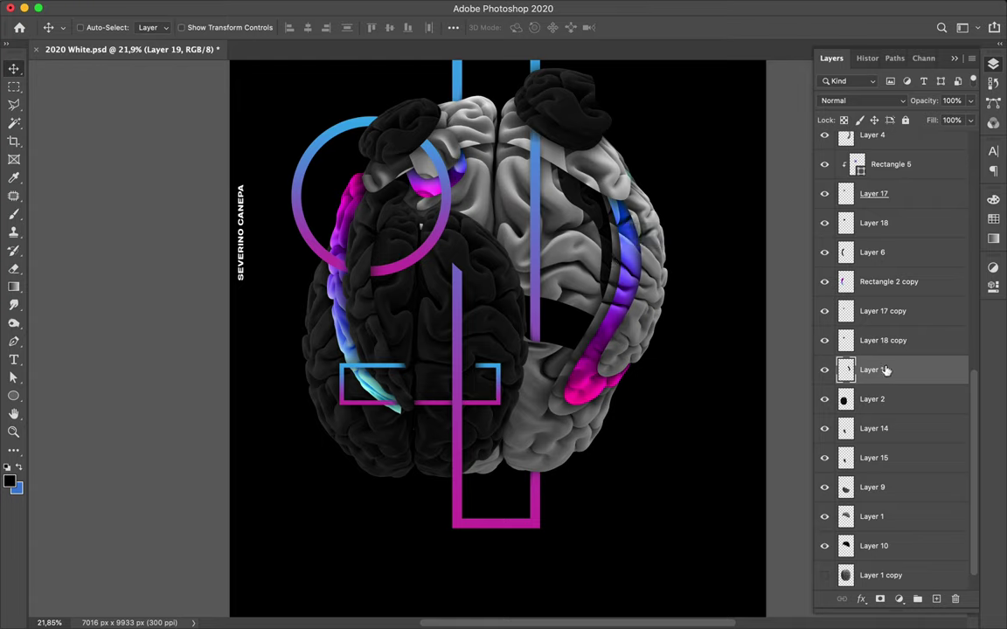
Step: Stack Layer 19 directly above Layer 4, nudge the piece, and select Layer 4
left_click_drag(886, 369, 879, 165)
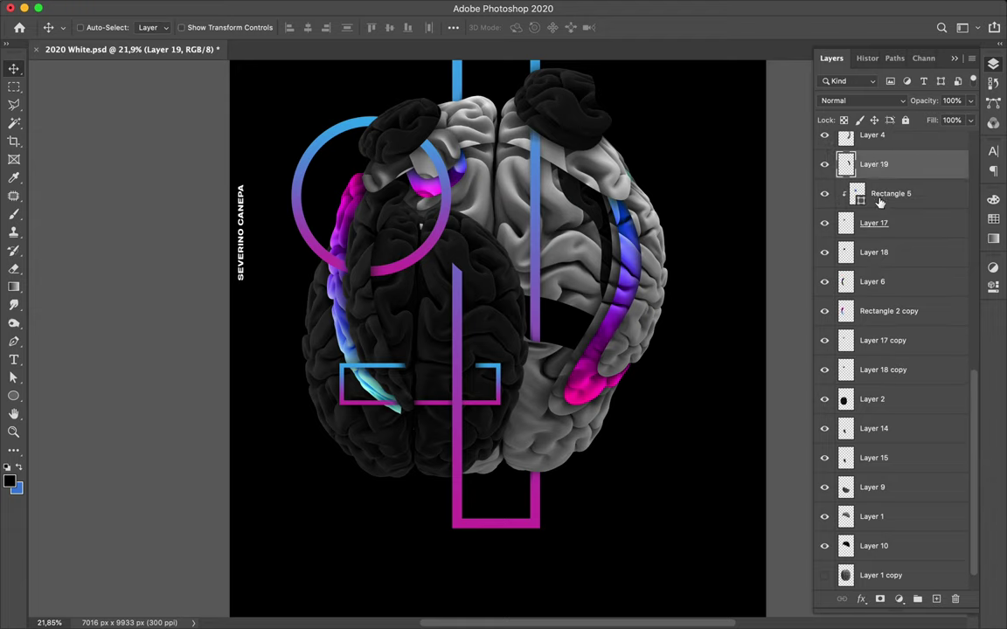
scroll(879, 201, "up", 5)
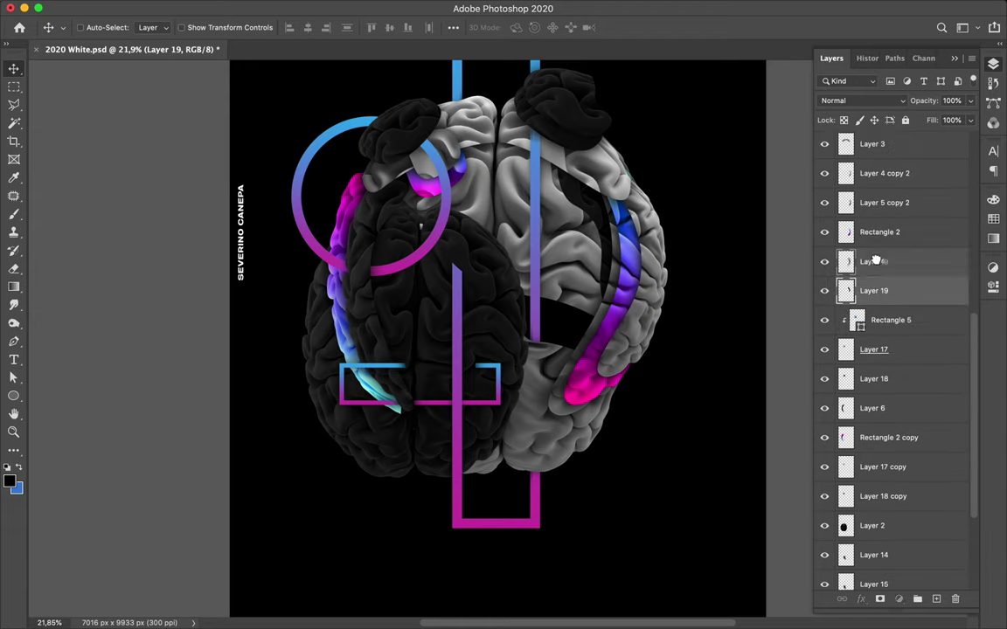
left_click_drag(875, 260, 878, 262)
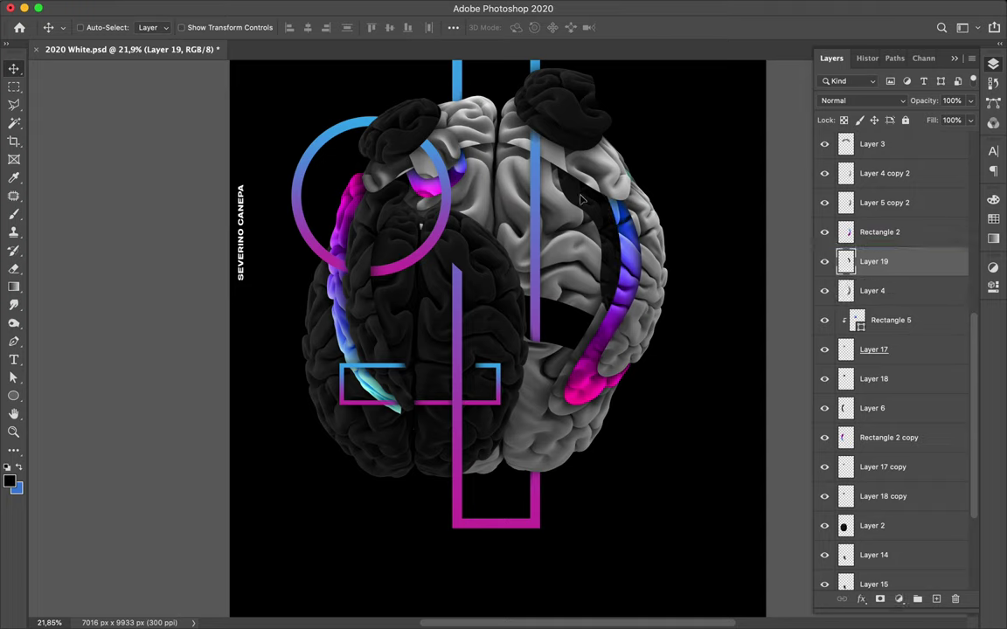
left_click_drag(537, 185, 592, 202)
left_click(920, 298)
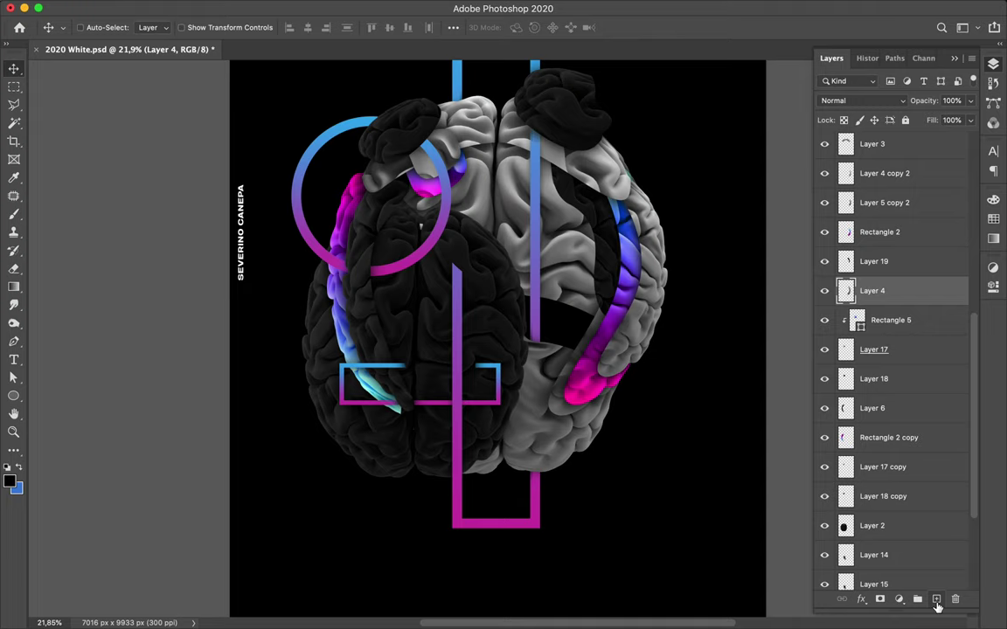
Step: On a new layer, paint black inside Layer 19's outline, then deselect
left_click(936, 600)
left_click(848, 262, "super")
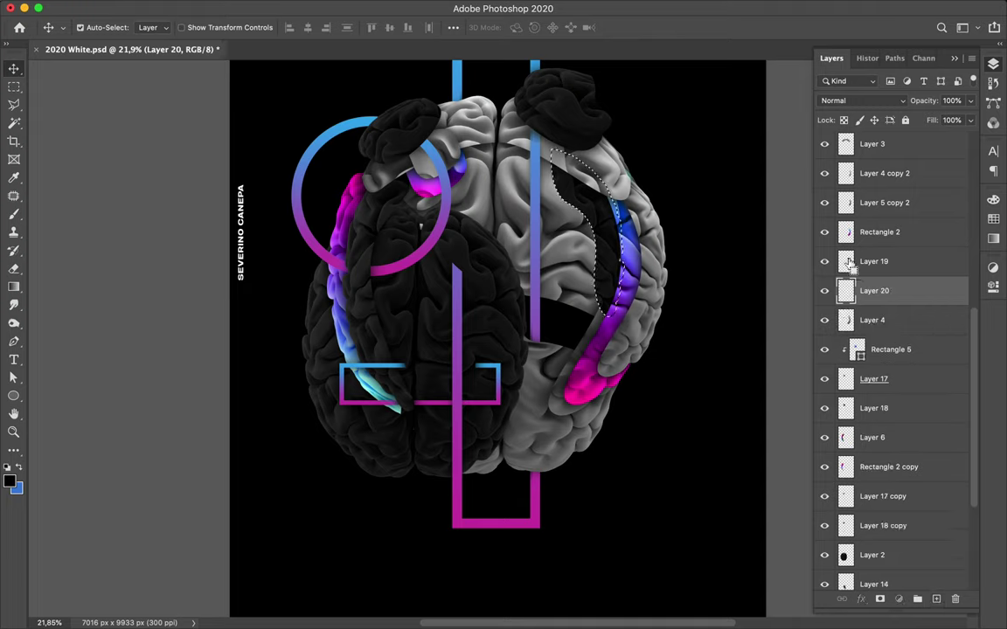
key("b")
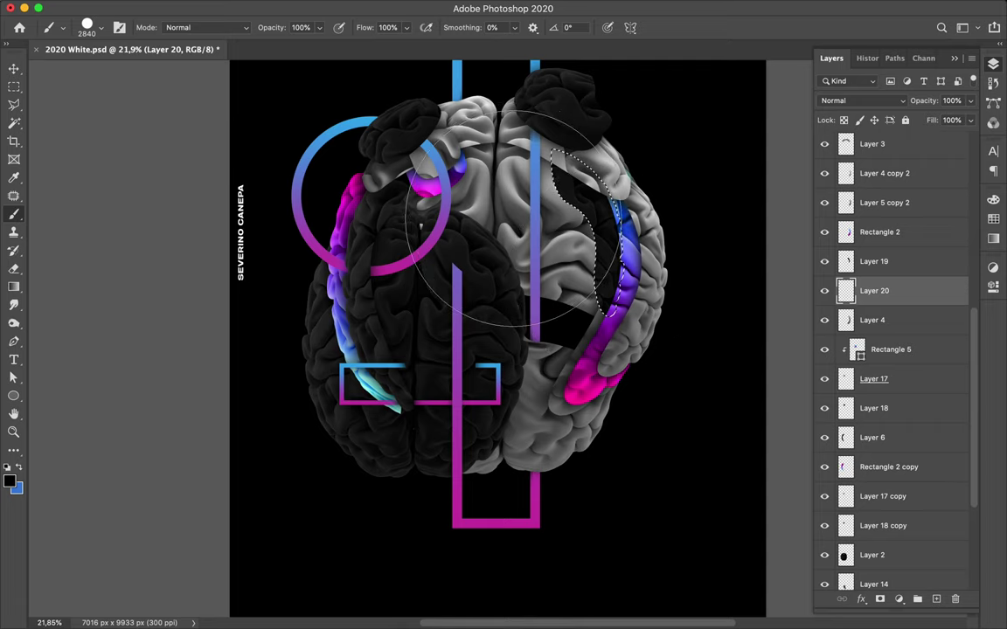
key("m")
left_click(514, 218)
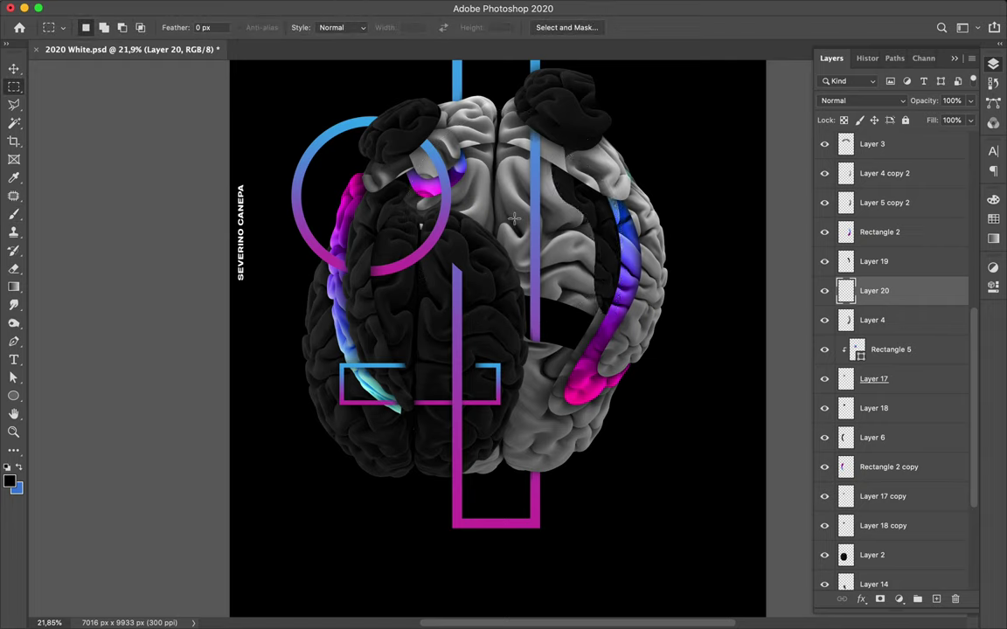
Step: Apply a Gaussian Blur with a 120-pixel radius to the shadow layer
mouse_move(394, 4)
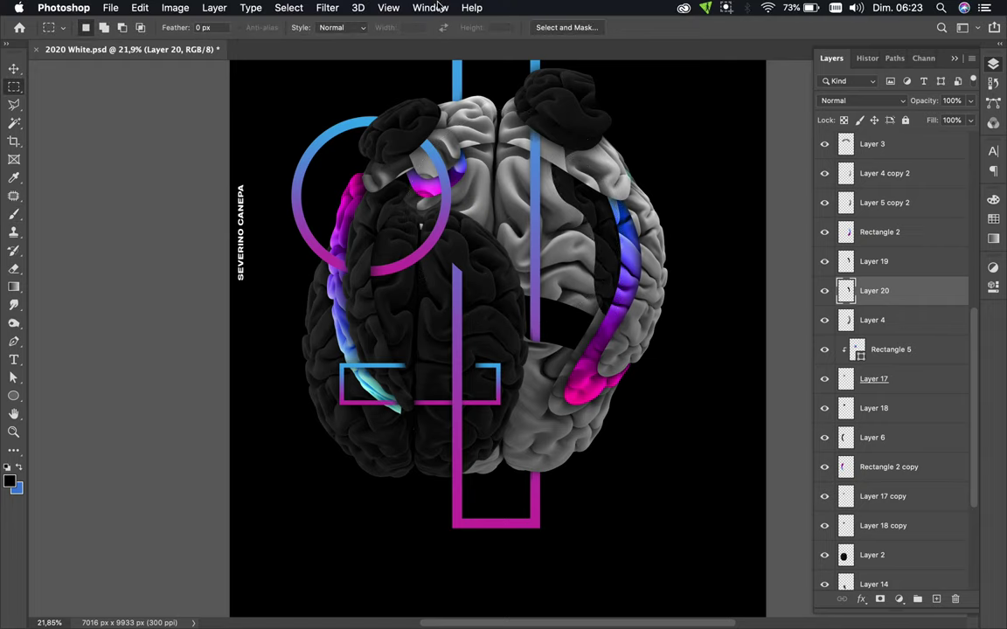
left_click(329, 8)
mouse_move(356, 187)
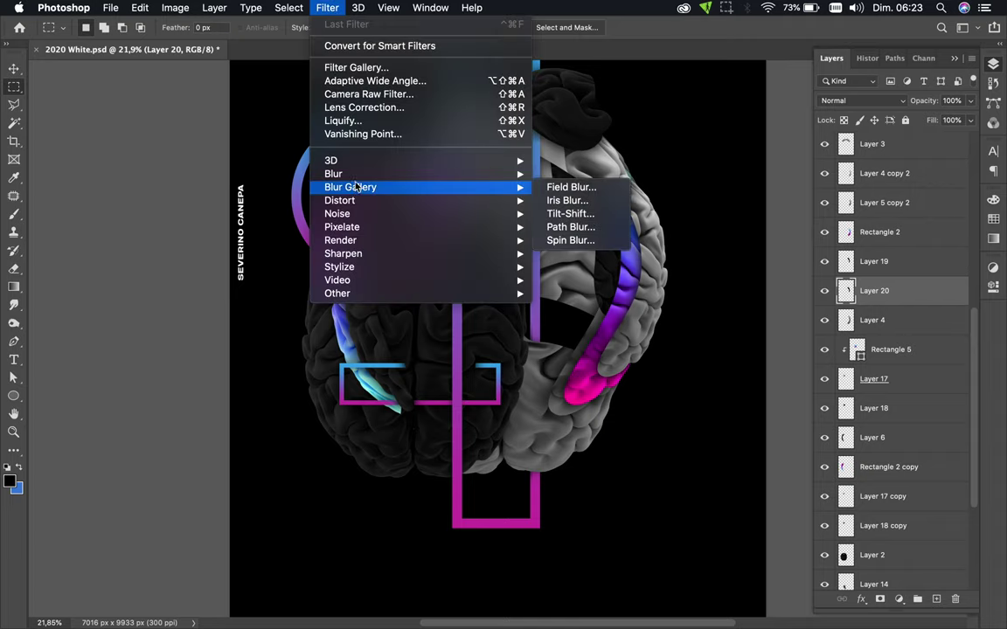
left_click(562, 225)
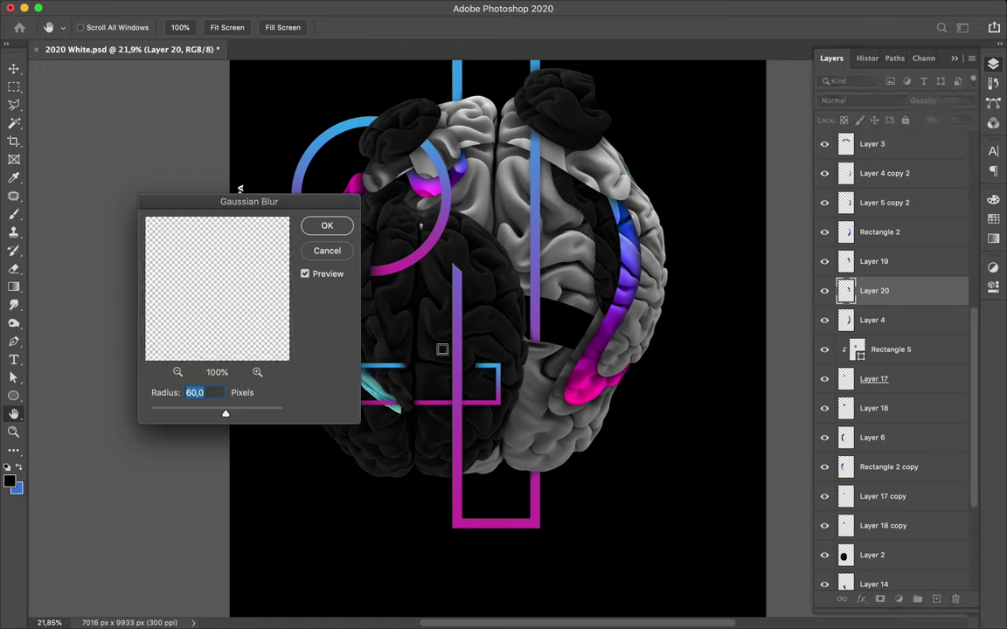
type("120")
key("Return")
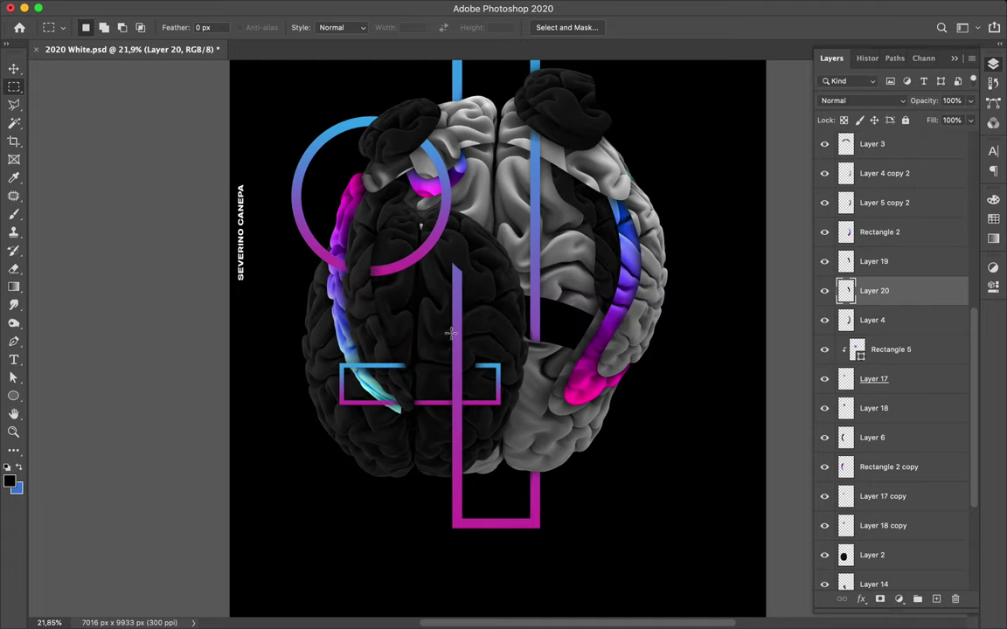
Step: Pen-trace an oval over the dark brain and turn it into a selection
key("v")
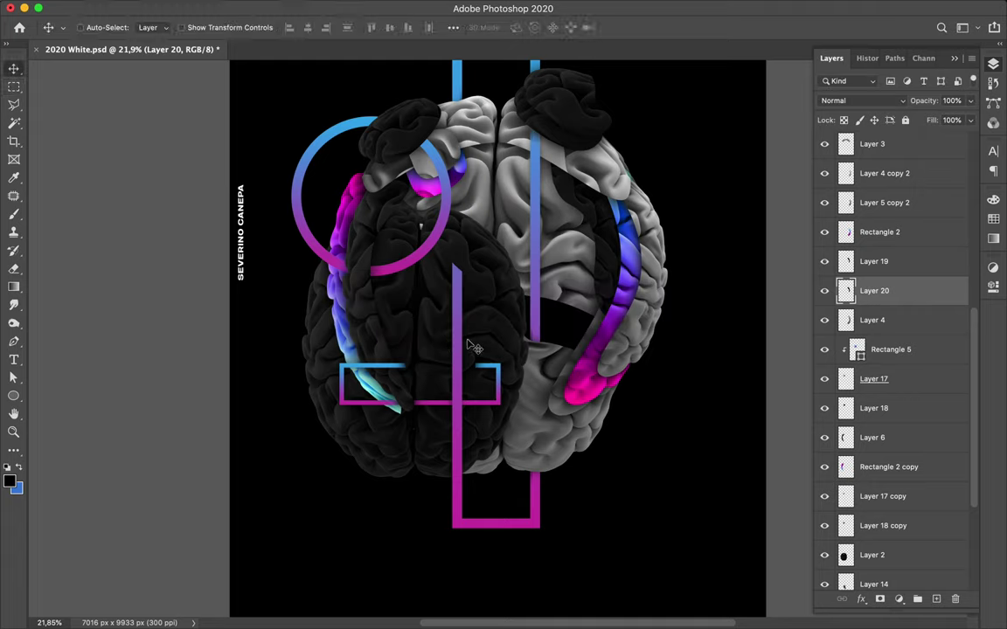
key("p")
left_click(431, 377)
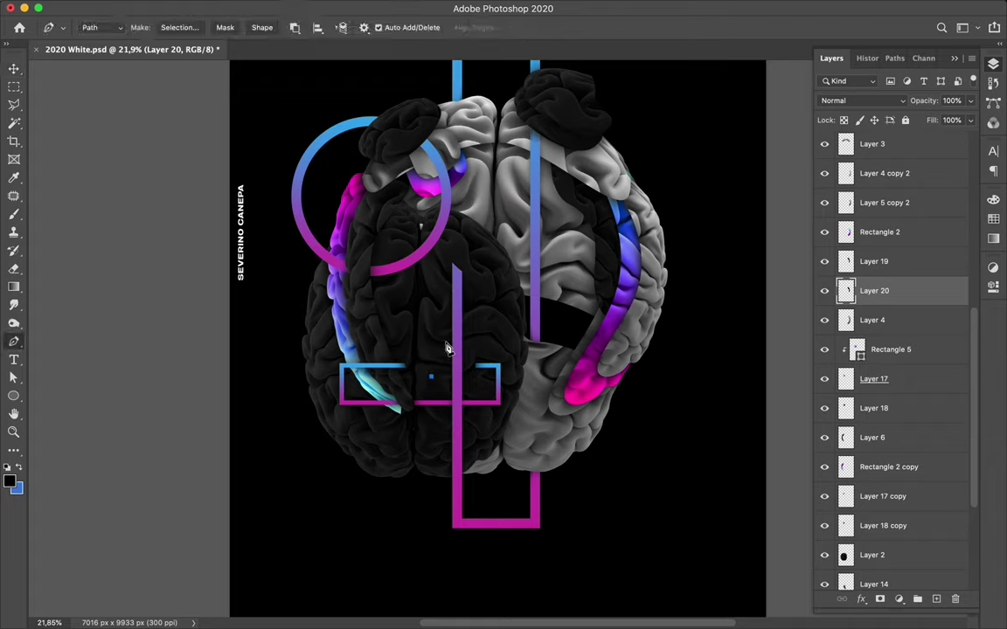
left_click(455, 335)
left_click_drag(504, 360, 505, 380)
left_click_drag(477, 423, 448, 425)
left_click_drag(420, 440, 430, 376)
left_click(178, 27)
left_click(578, 251)
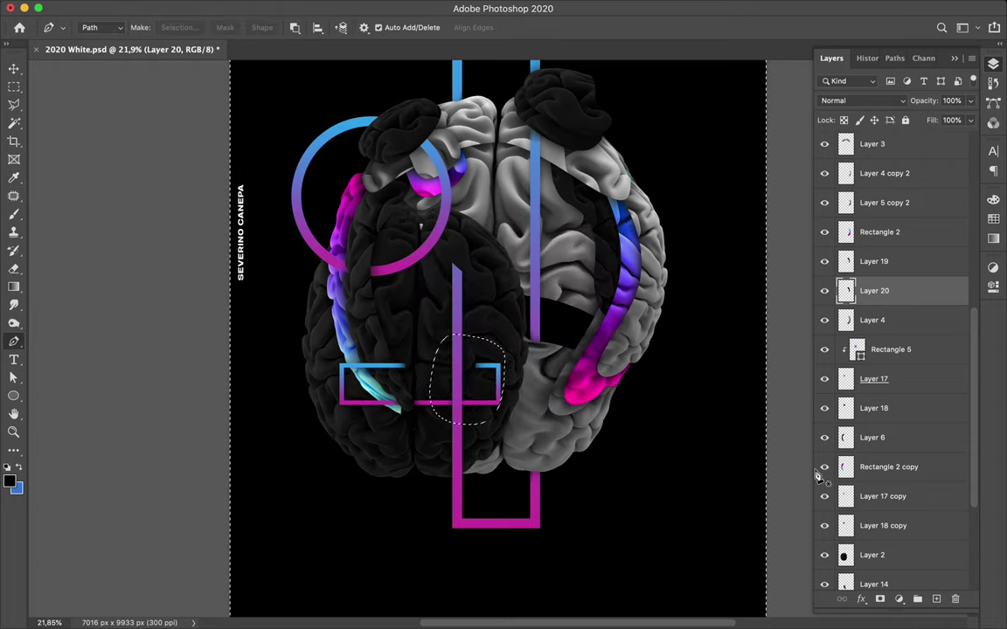
Step: Copy the oval patch from Layer 2 to a new layer and move it down-right
left_click(879, 554)
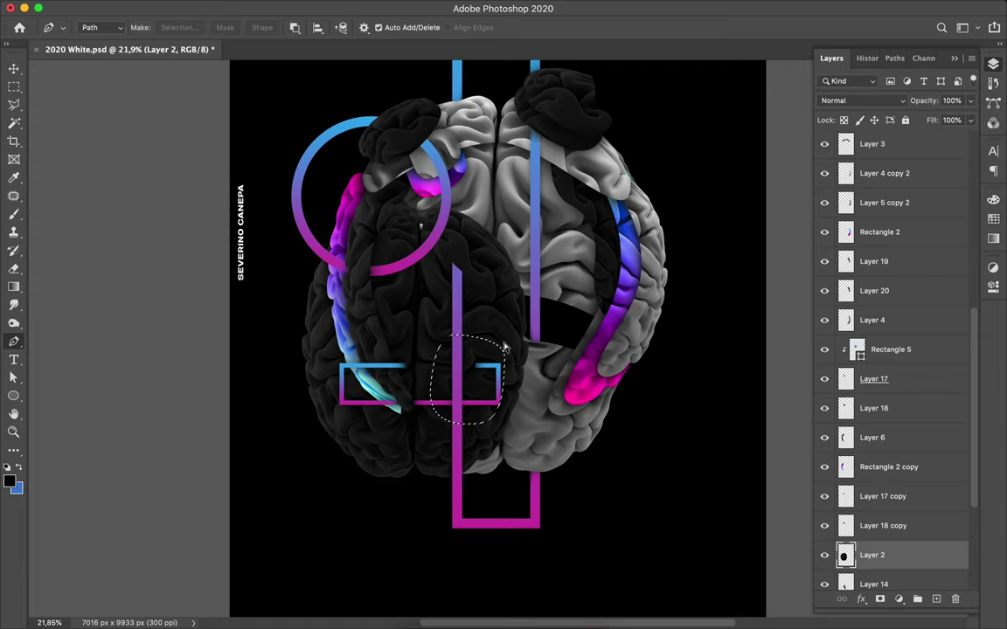
key("ctrl+j")
key("v")
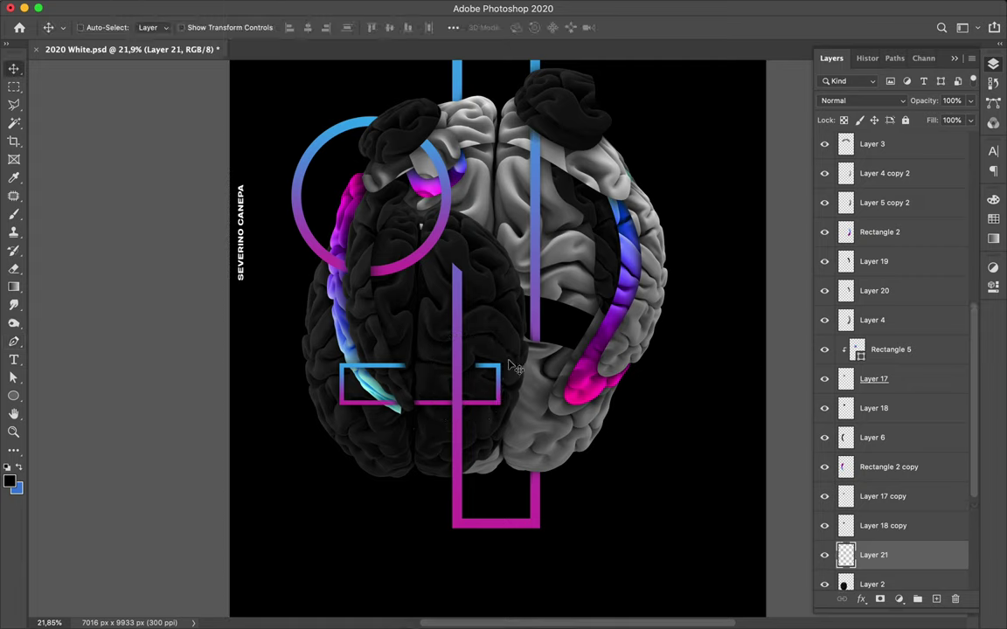
left_click_drag(494, 350, 603, 420)
Step: Rotate the patch to 32.45° and commit the transform
key("ctrl+t")
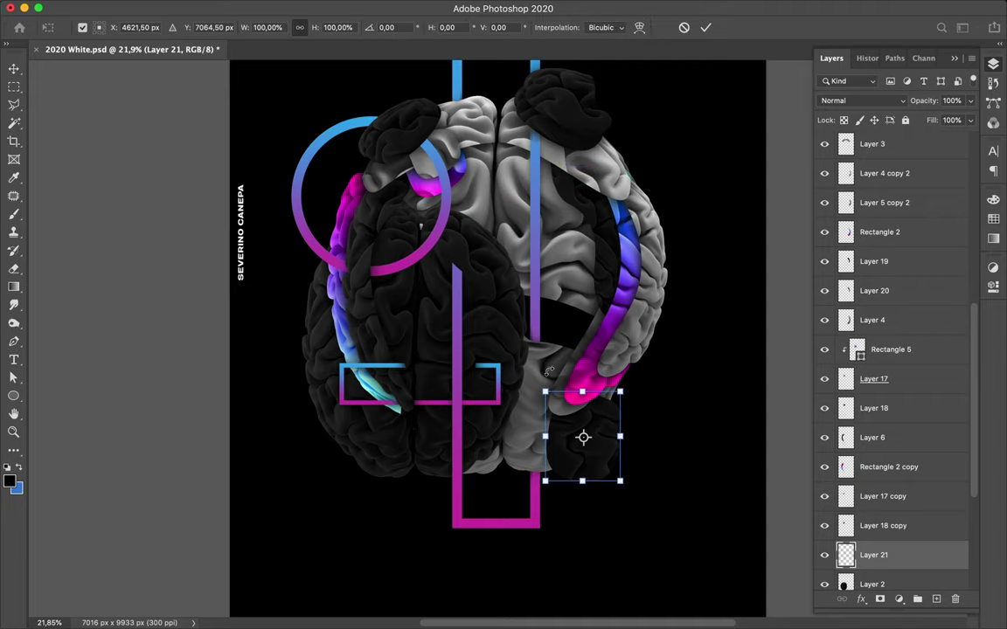
left_click_drag(585, 373, 586, 373)
left_click_drag(585, 374, 584, 375)
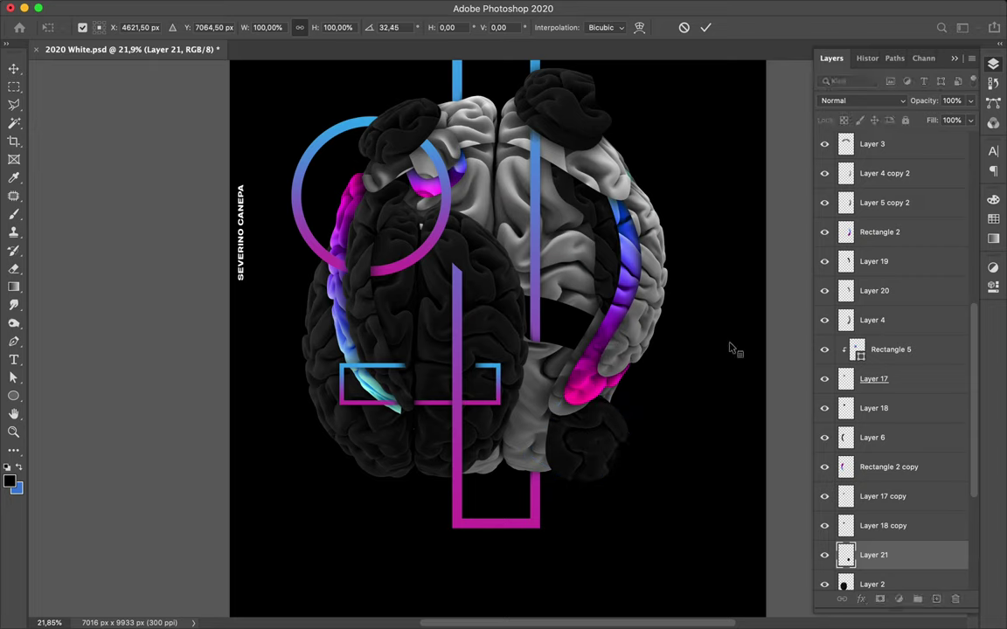
key("Return")
key("alt+bracketleft")
scroll(861, 417, "down", 3)
Step: Move Layer 2 below Layer 10 and slide the dark brain sideways
scroll(861, 418, "down", 3)
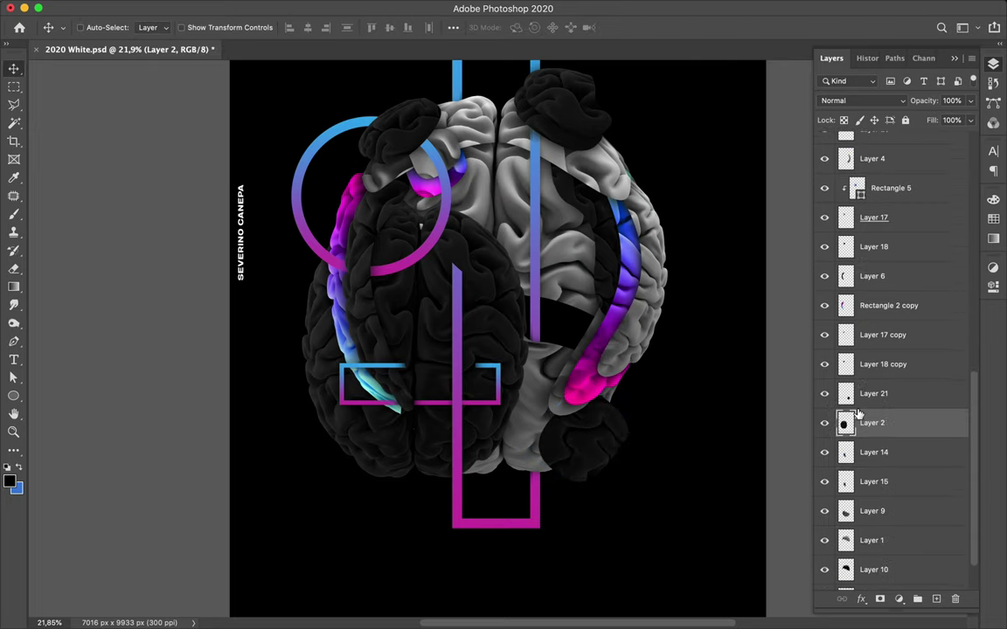
left_click_drag(918, 383, 900, 545)
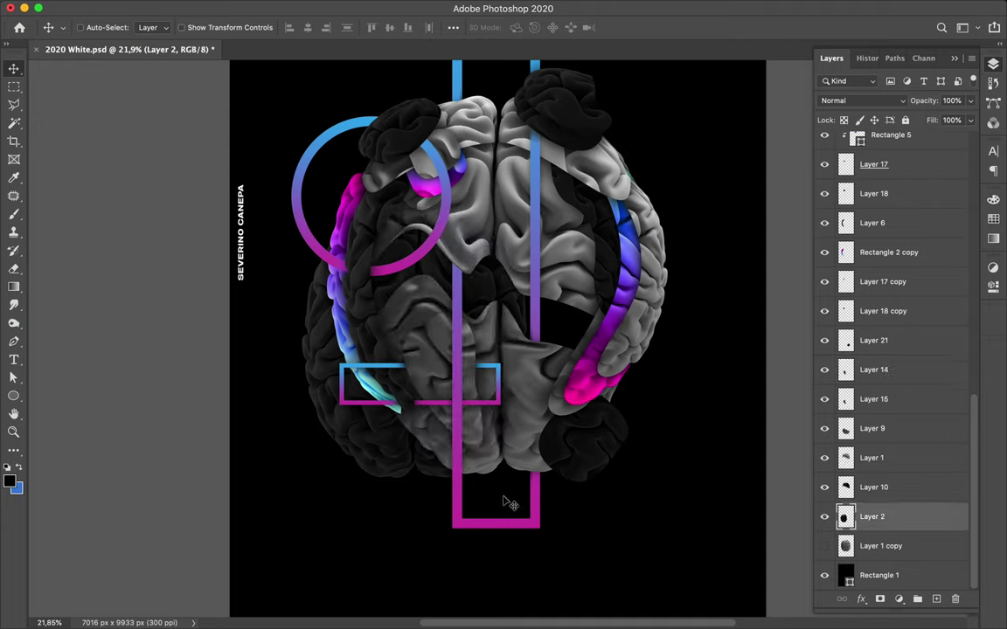
left_click_drag(411, 415, 468, 438)
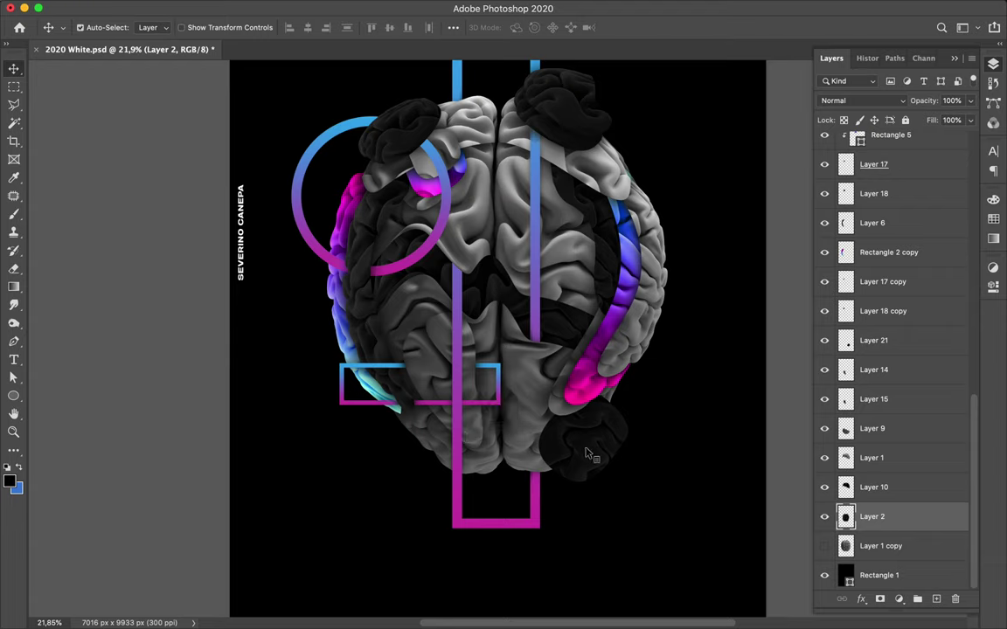
Step: On a new Layer 22 below Layer 21, paint black inside the blob's outline, then deselect
left_click(703, 447, "super")
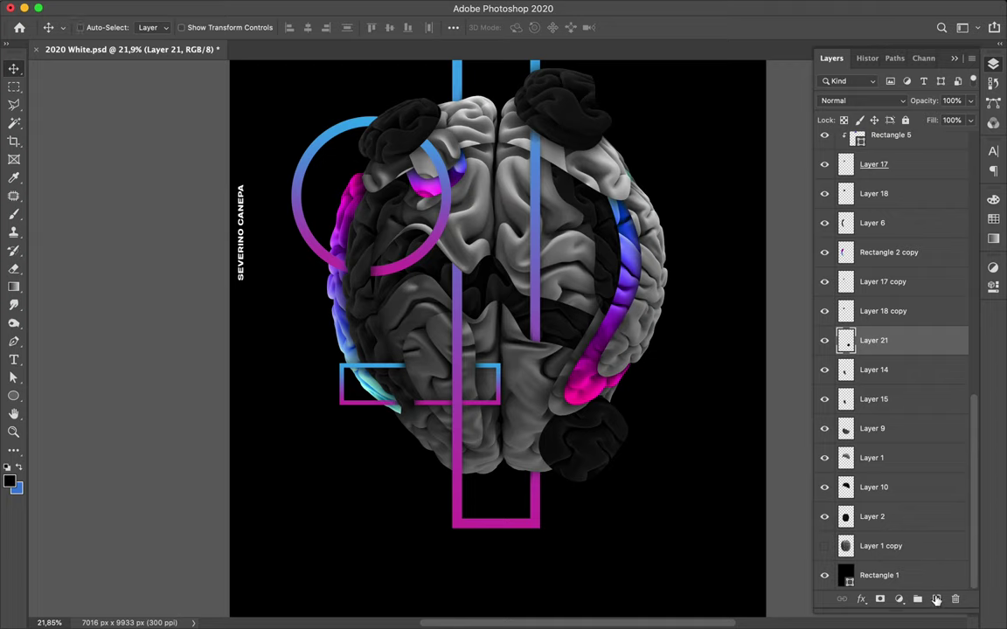
key("super+shift+alt+n")
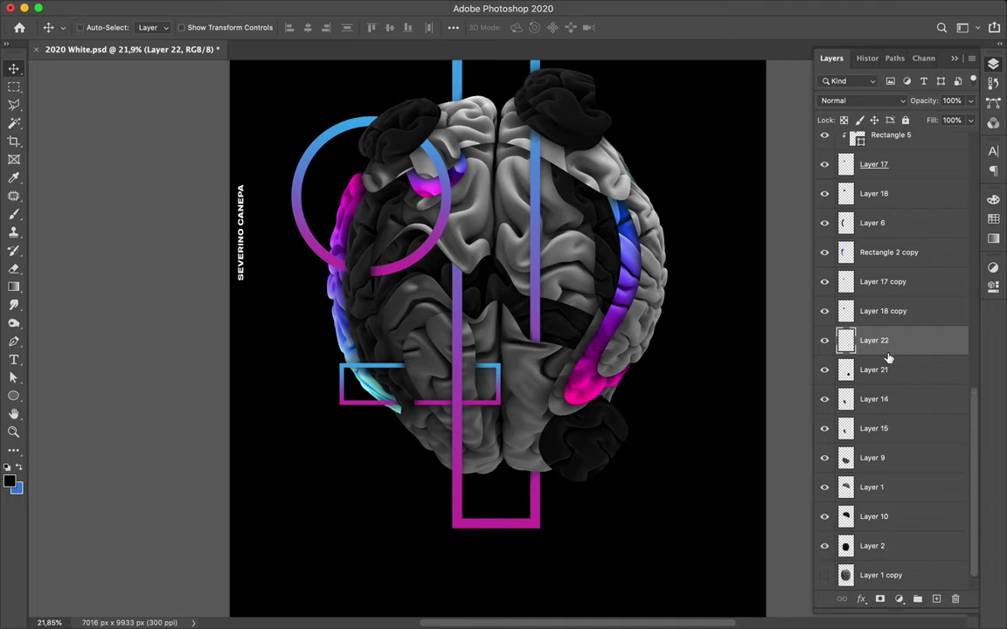
mouse_move(882, 370)
left_mouse_down()
mouse_move(878, 395)
mouse_move(885, 384)
left_mouse_up()
left_click(846, 346, "super")
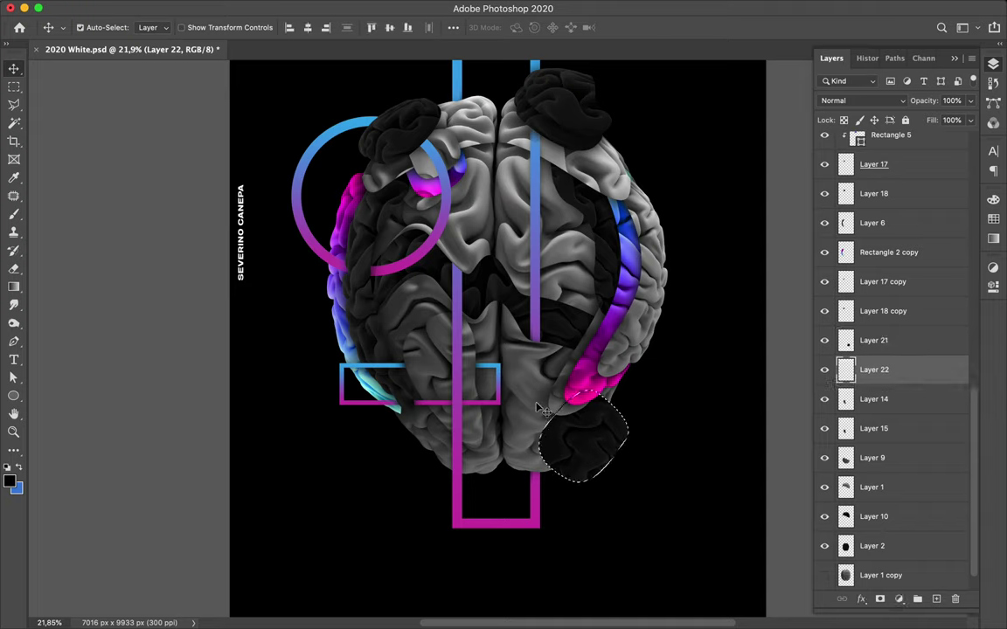
key("b")
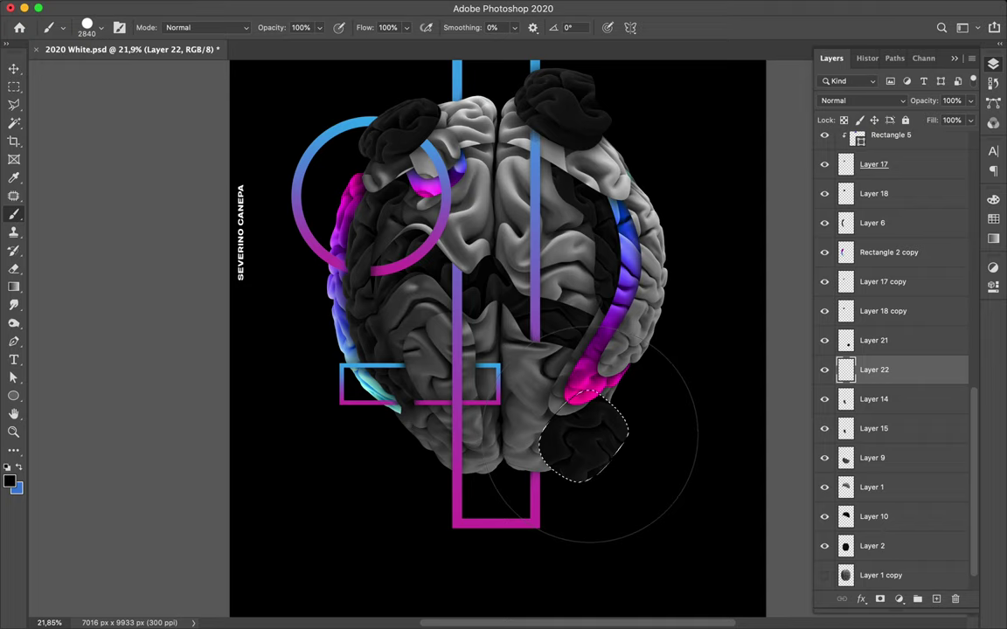
left_click(592, 439)
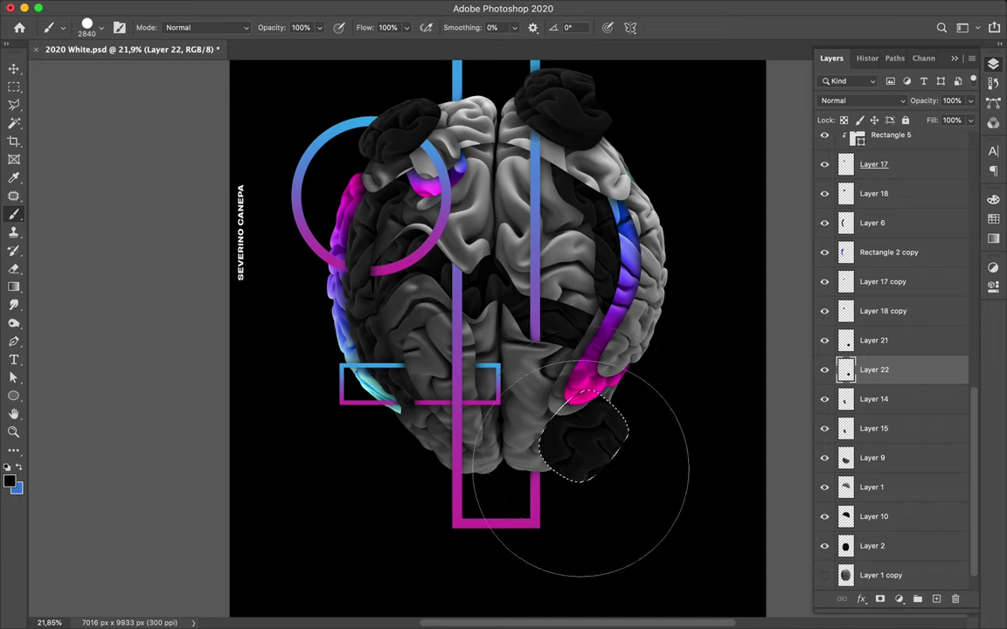
key("ctrl+d")
key("m")
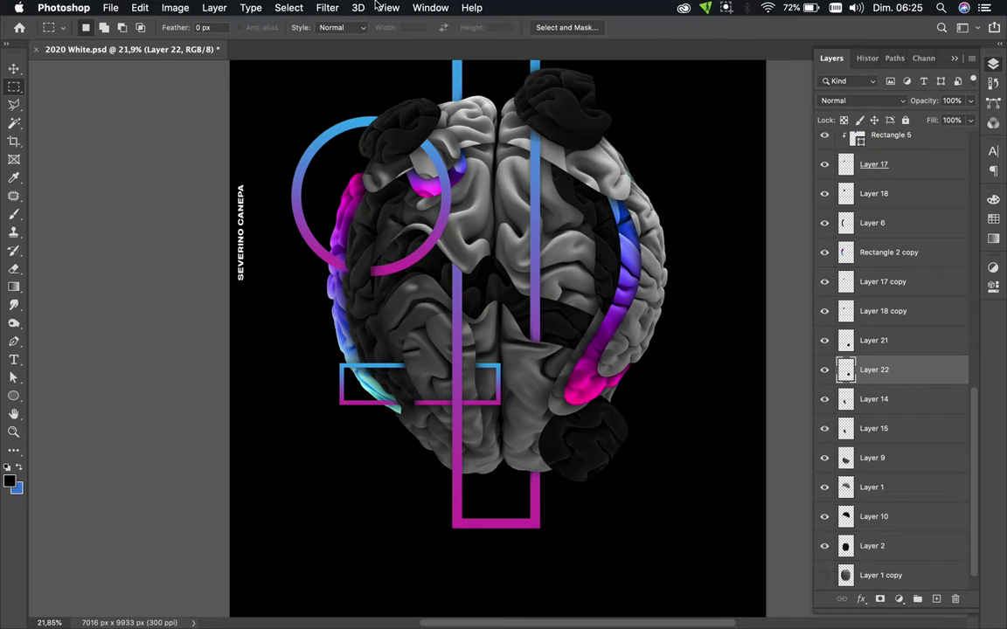
Step: Apply Gaussian Blur to the painted shadow on Layer 22
left_click(327, 7)
left_click(338, 40)
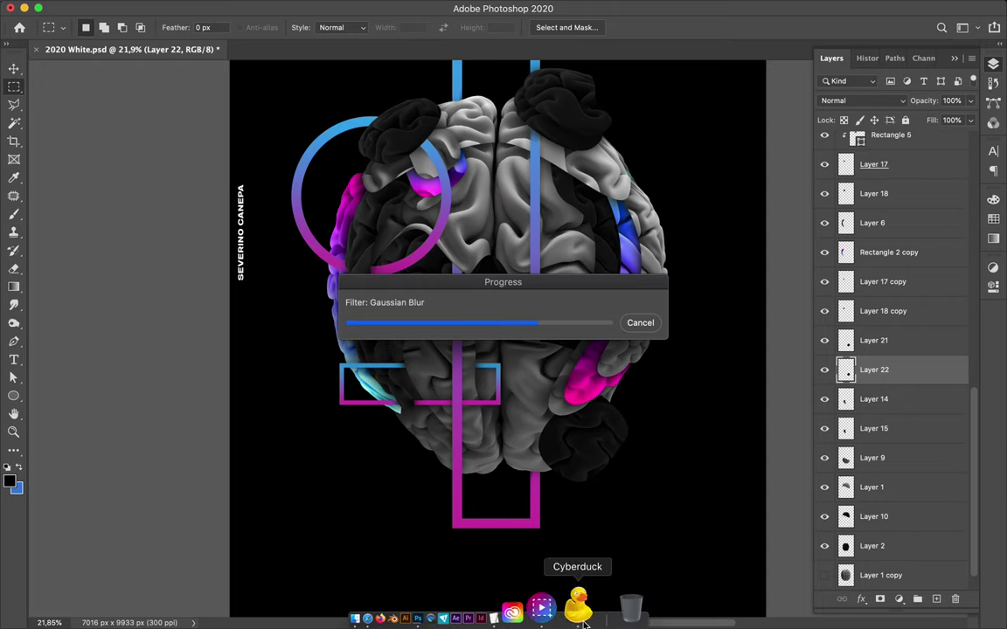
left_click(582, 616)
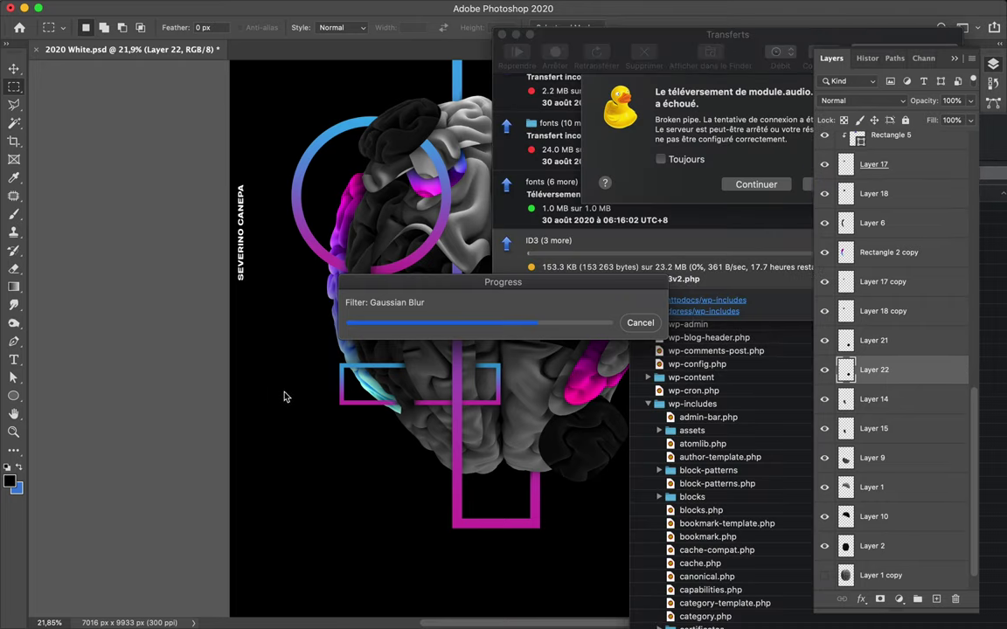
left_click(276, 176)
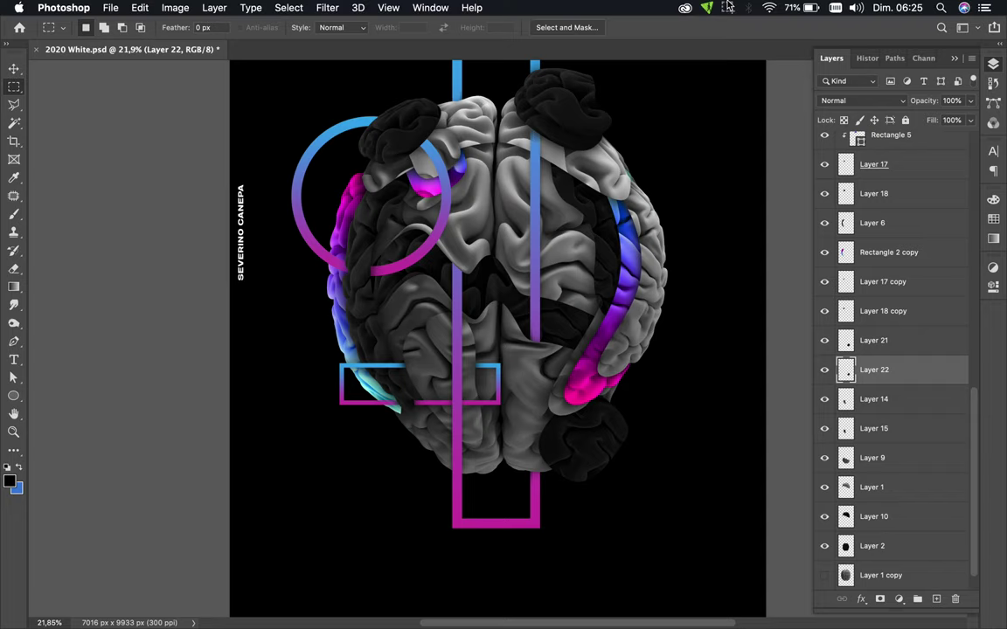
left_click(729, 8)
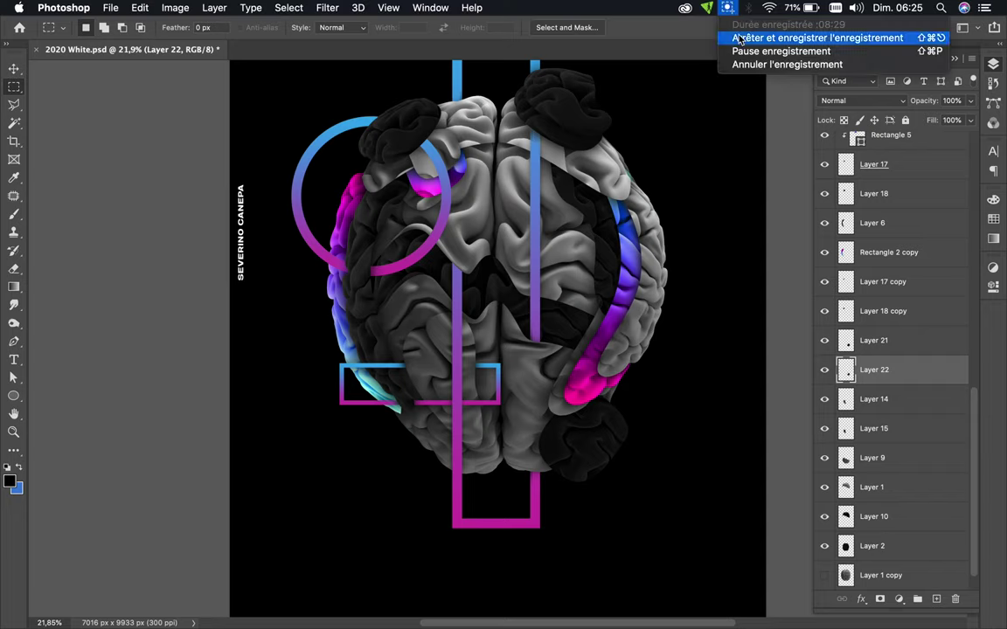
left_click(668, 38)
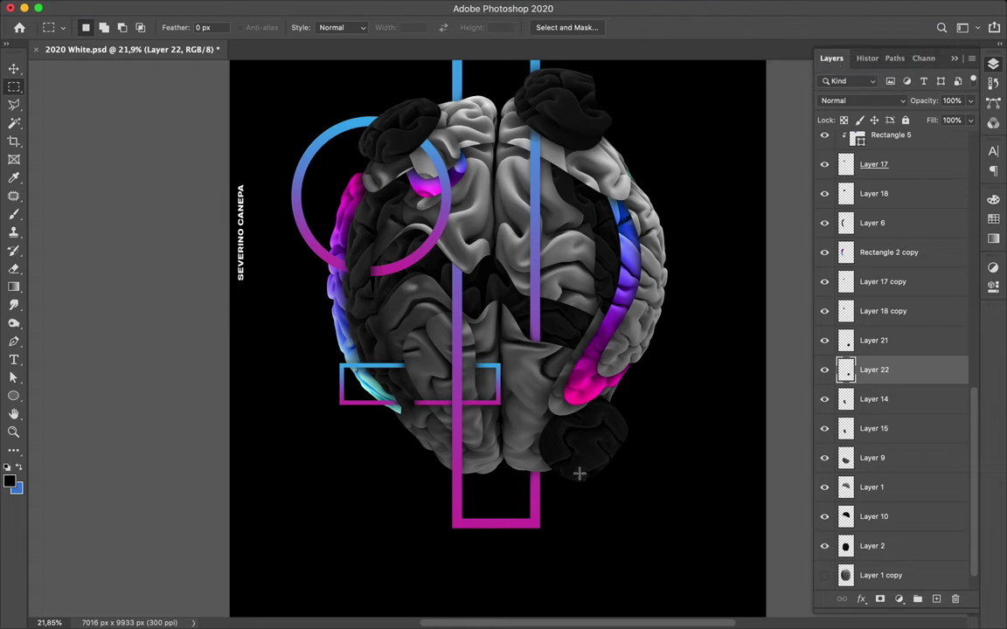
Step: Nudge Layer 22's blurred shadow slightly right and zoom out to view the whole poster
key("v")
left_click_drag(502, 409, 538, 441)
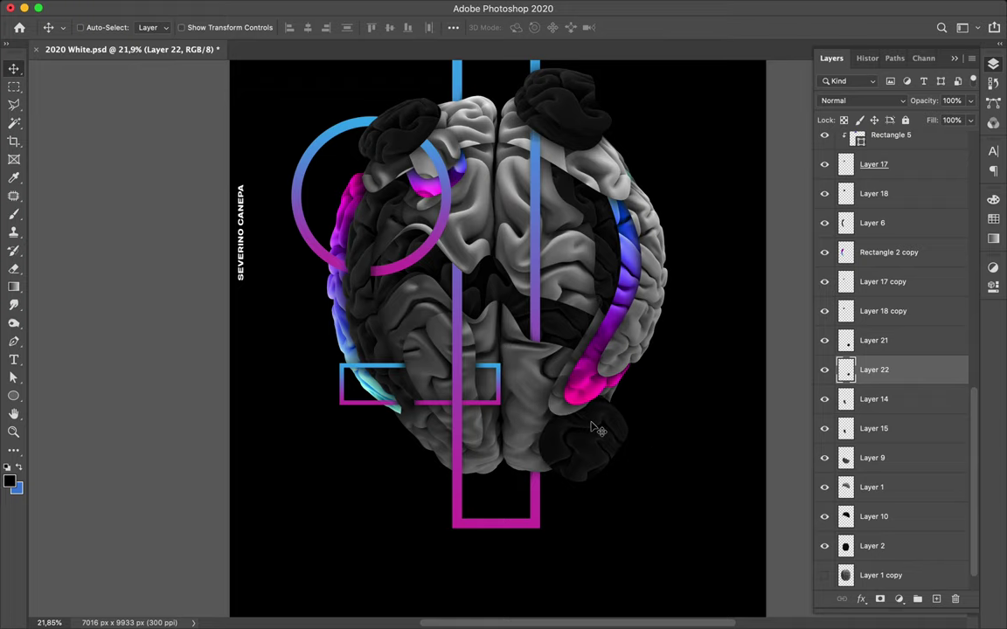
scroll(599, 430, "down", 3)
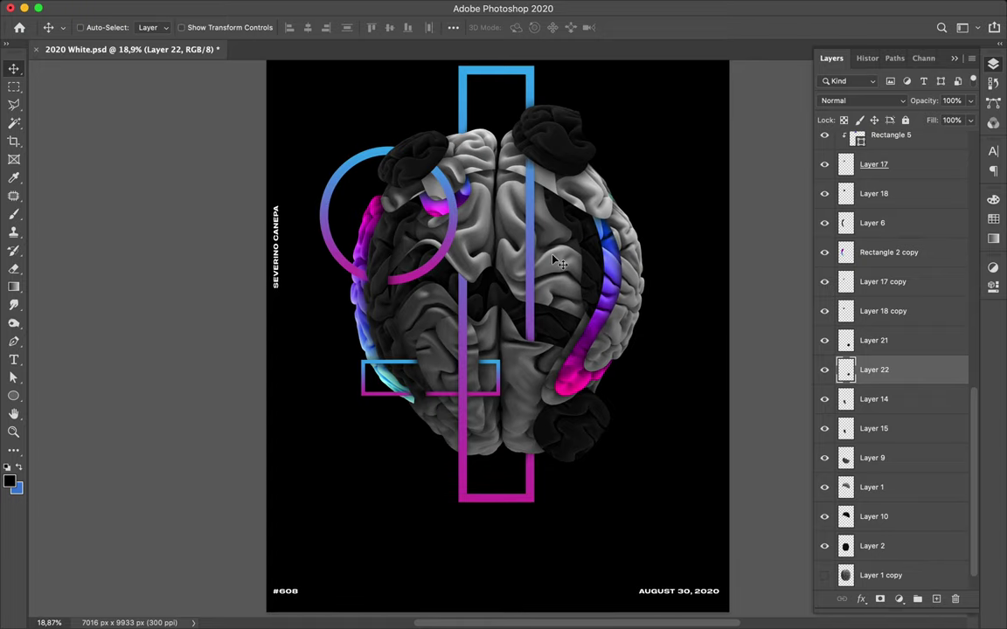
scroll(554, 260, "up", 5)
scroll(553, 260, "left", 1)
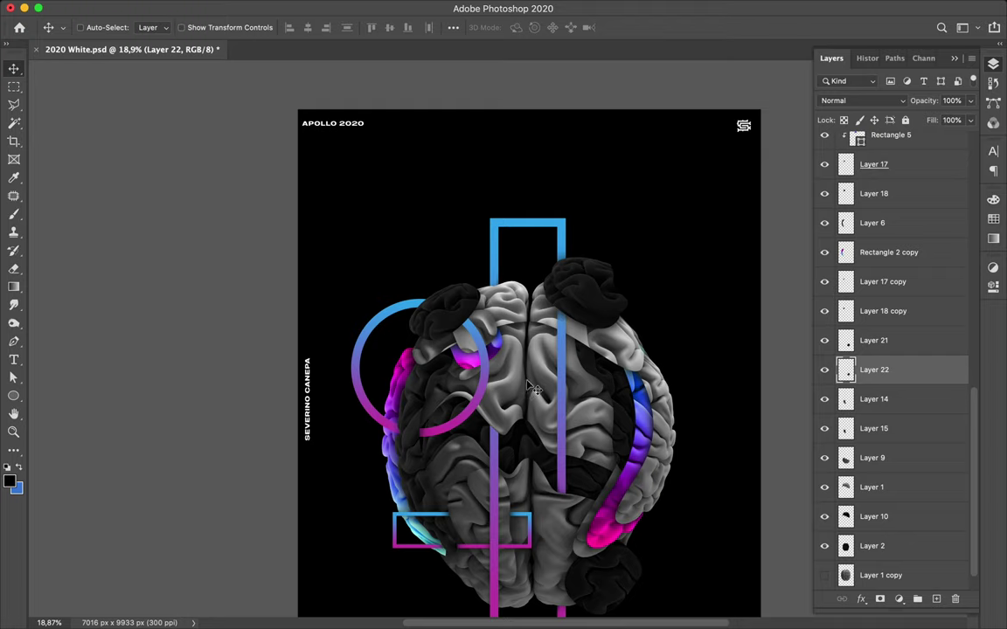
scroll(533, 389, "down", 3)
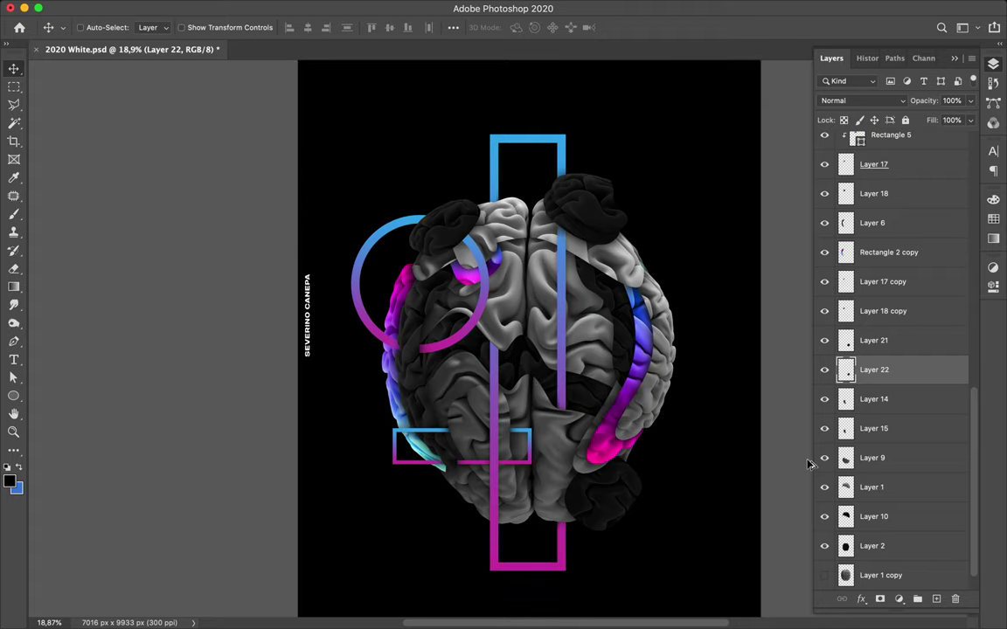
left_click(865, 543)
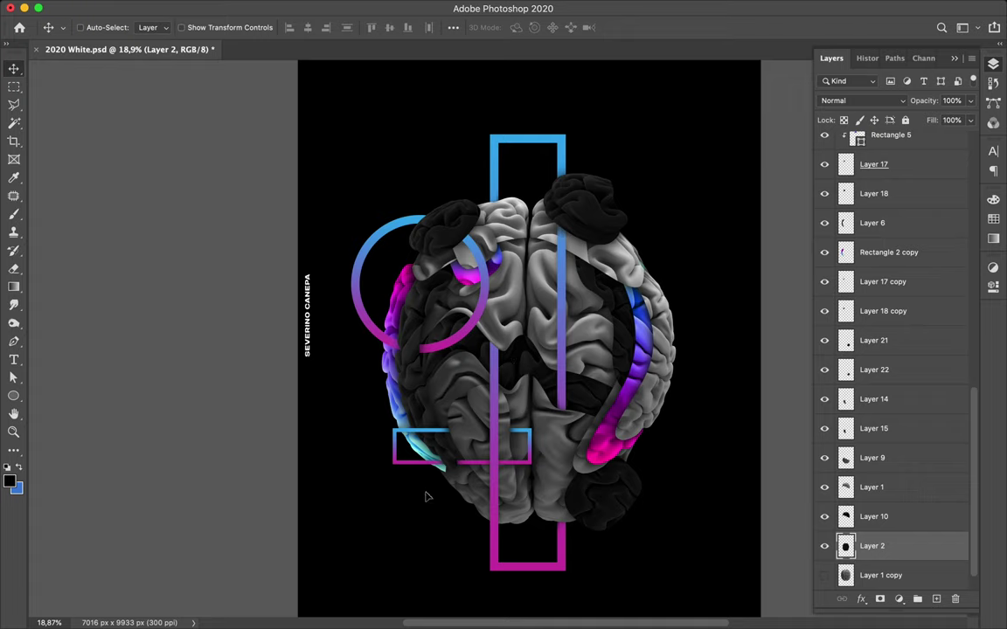
Step: Reposition Layer 2's dark brain on the poster
left_click_drag(427, 496, 552, 290)
key("super")
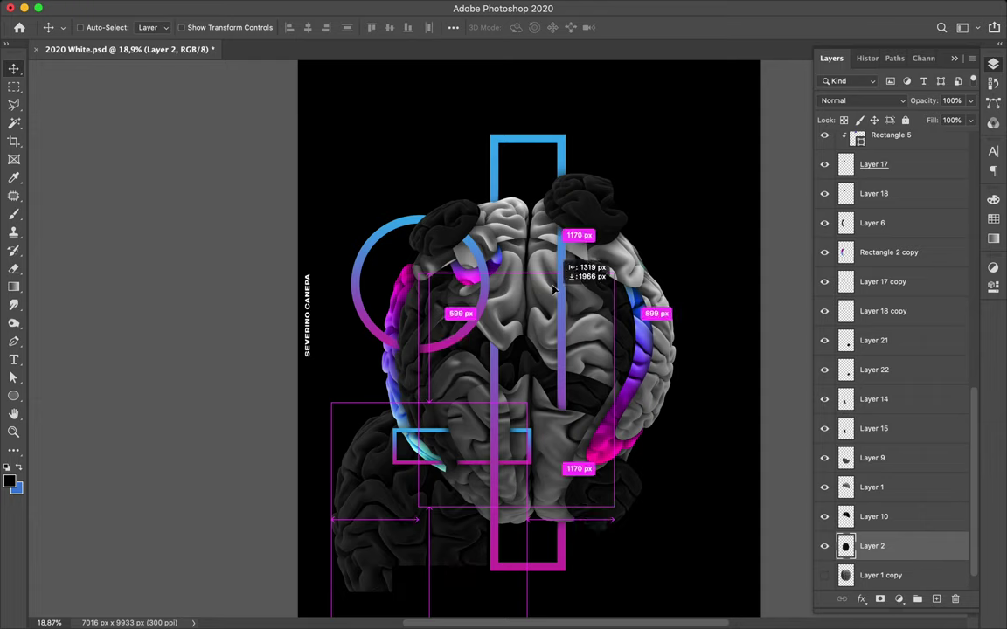
left_click_drag(552, 290, 568, 301)
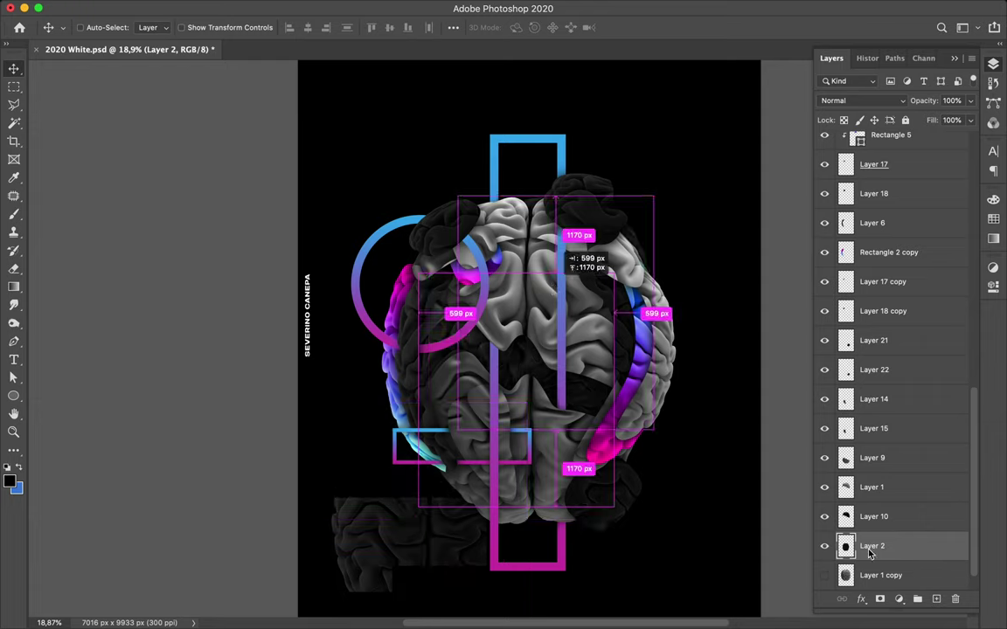
Step: Move Layer 2 just beneath Rectangle 4 copy and scale it down to about 46%
left_click_drag(870, 552, 880, 161)
scroll(880, 161, "up", 10)
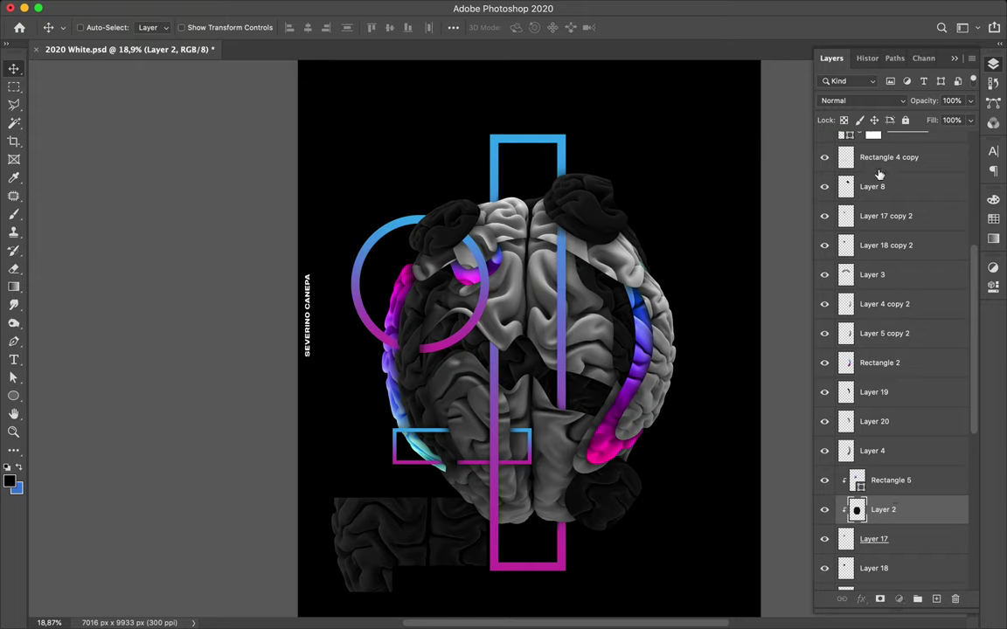
left_click_drag(877, 170, 880, 178)
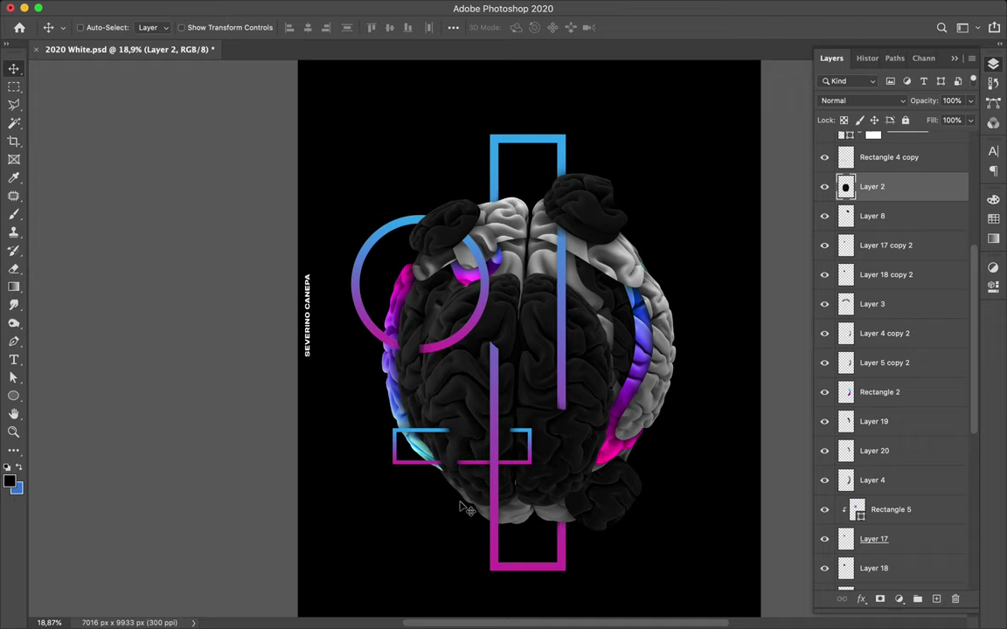
key("super+t")
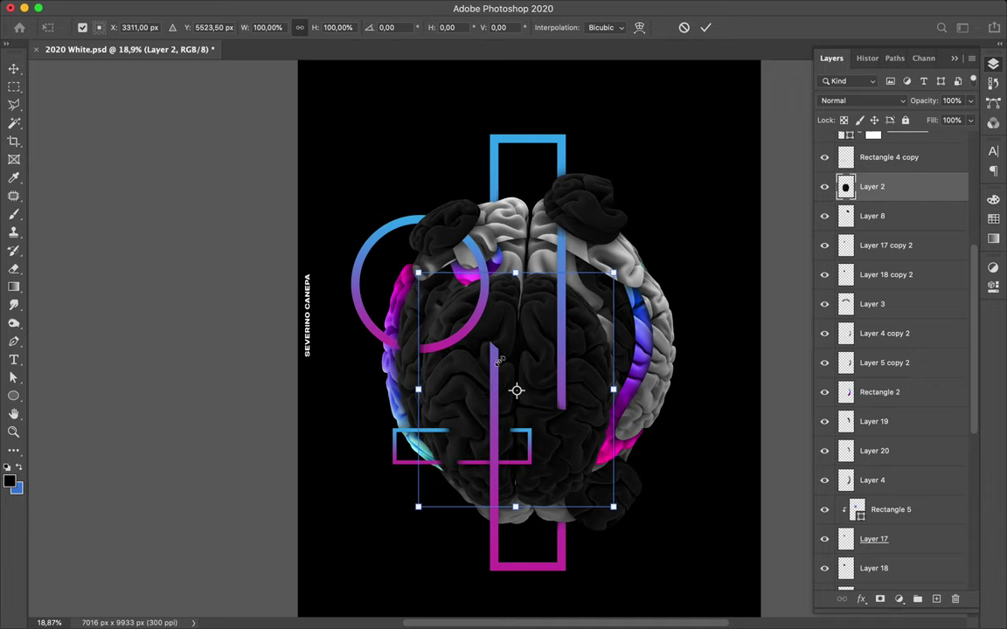
left_click_drag(418, 507, 523, 380)
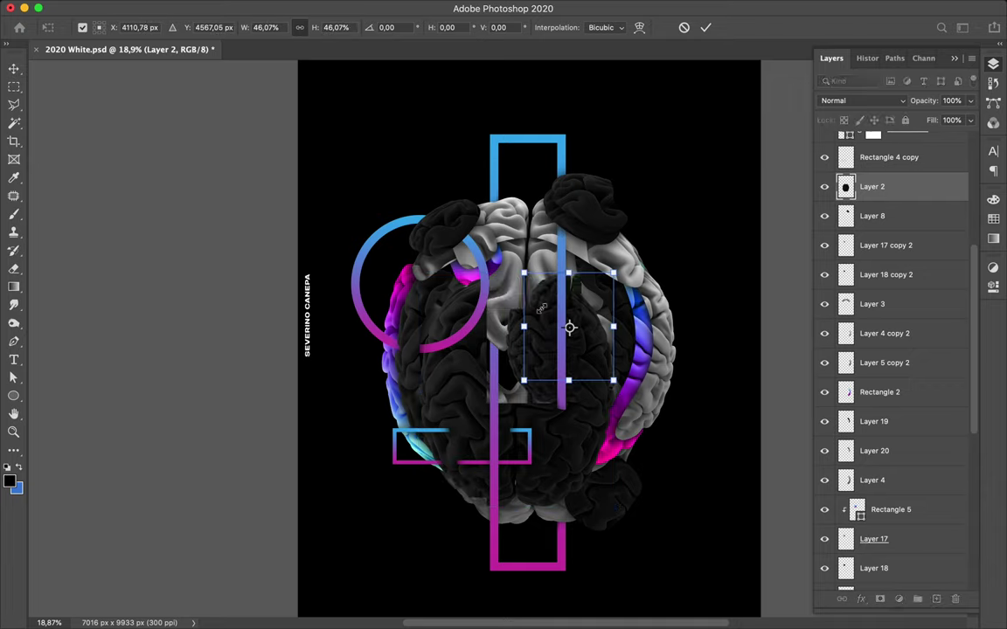
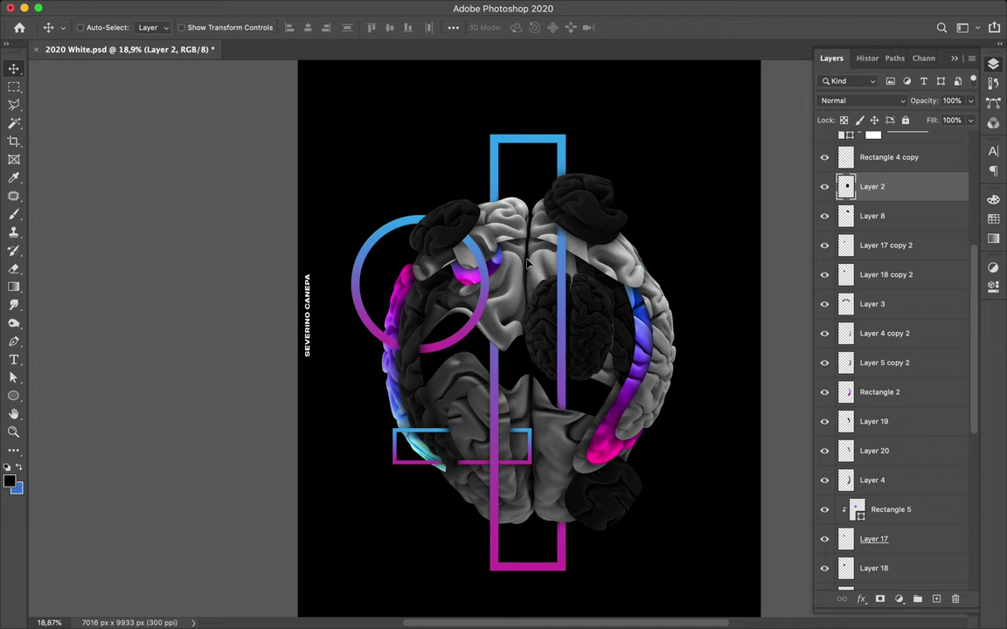
Step: Move Layer 2's dark brain piece up-left, scale it to about 63%, commit, then undo
left_click_drag(527, 263, 516, 284)
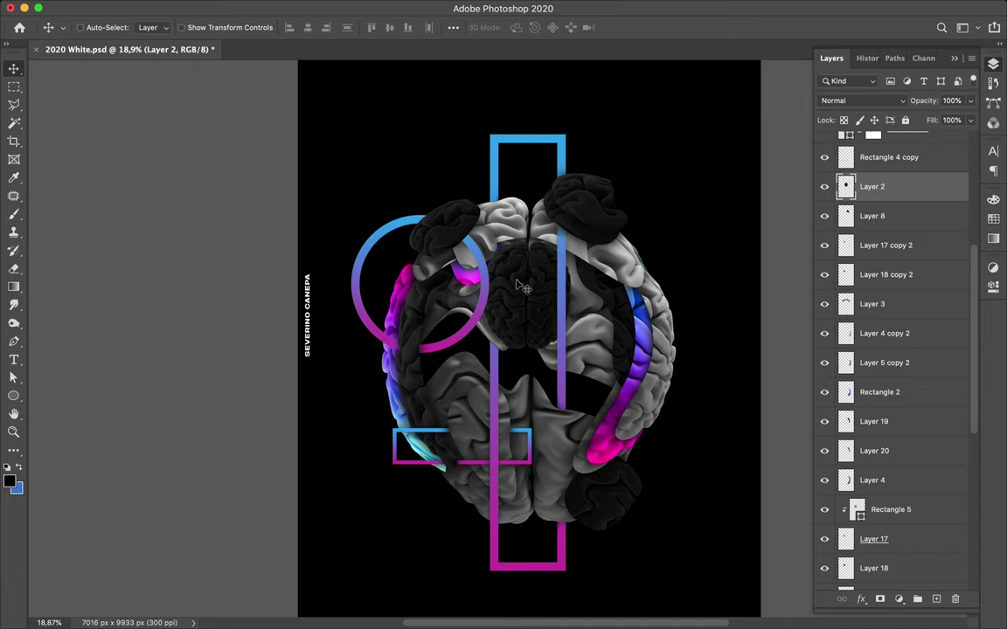
key("super+t")
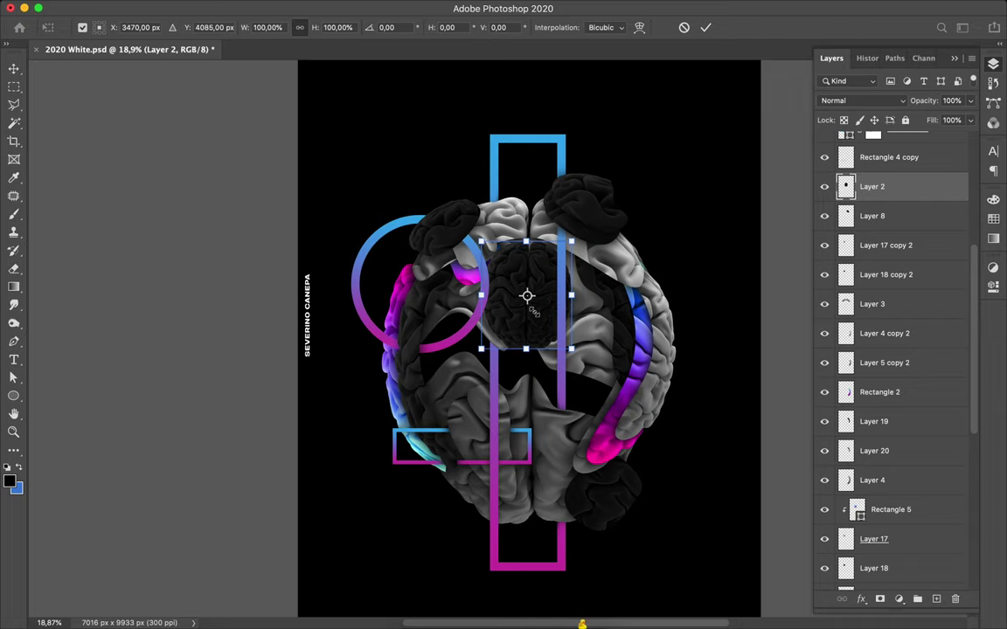
left_click_drag(572, 348, 542, 322)
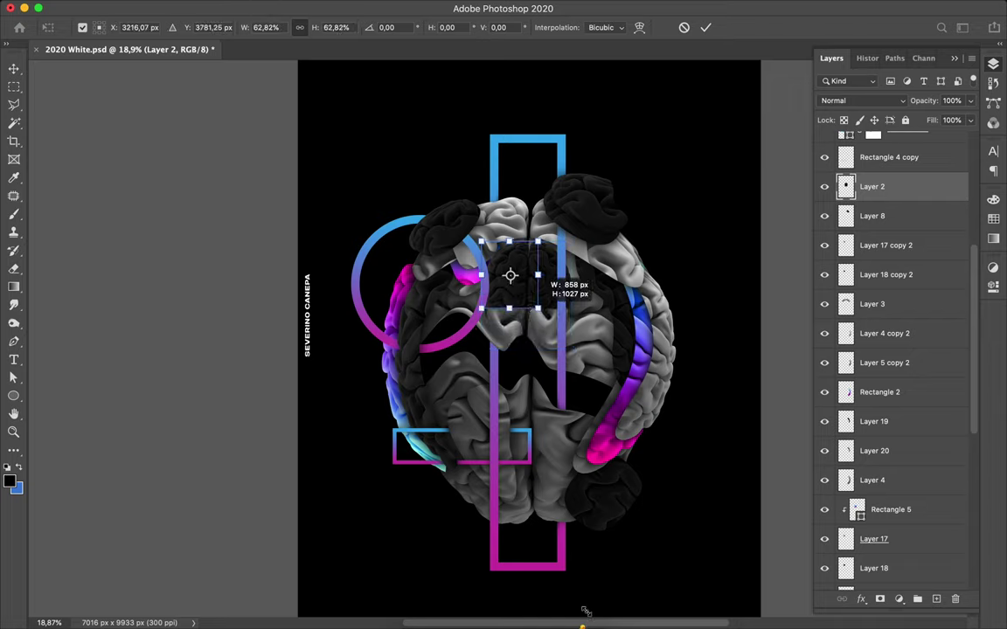
mouse_move(582, 619)
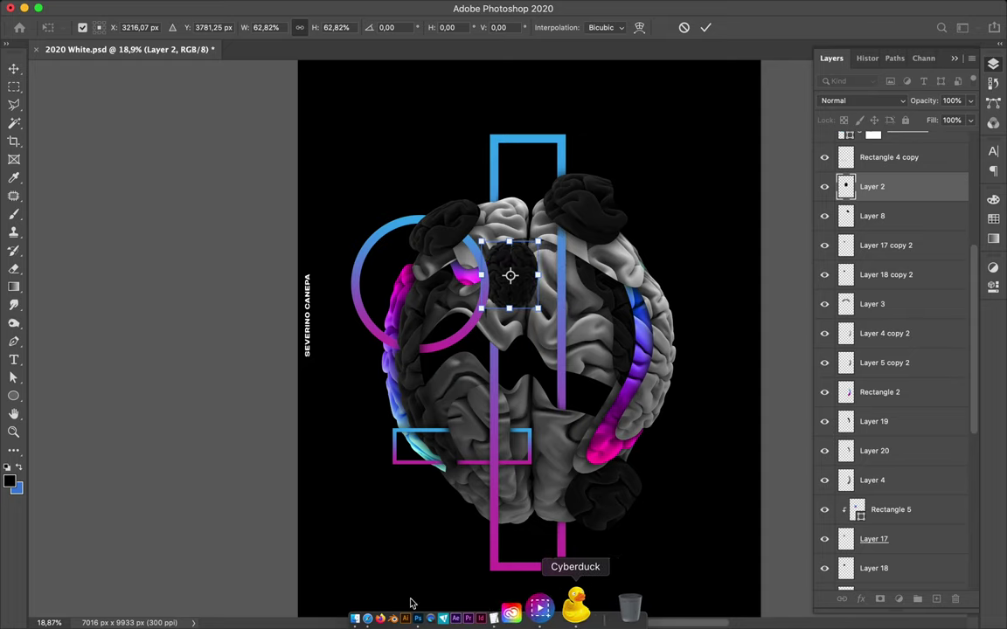
key("F7")
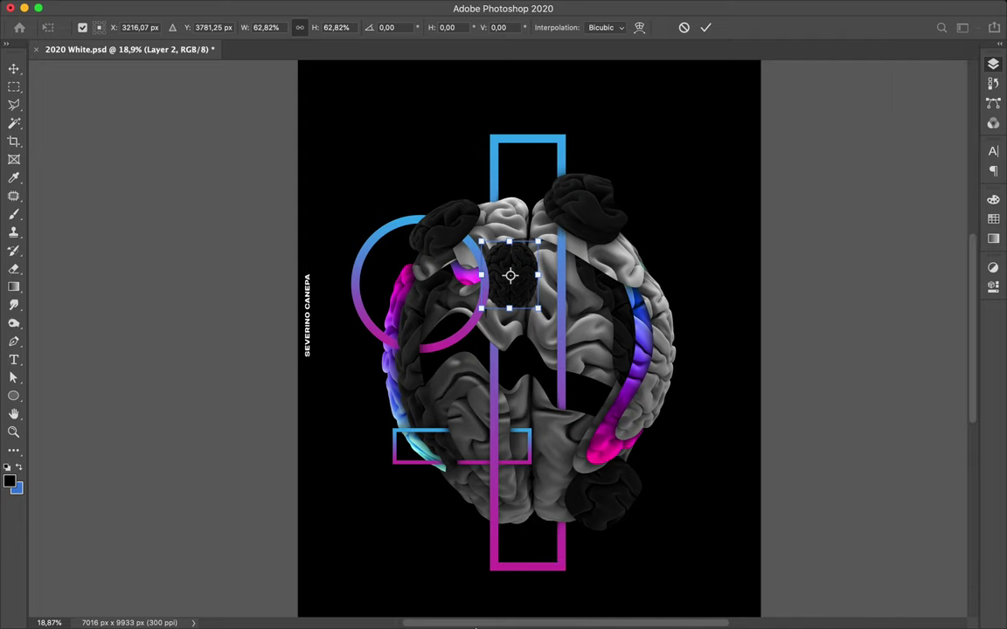
key("F7")
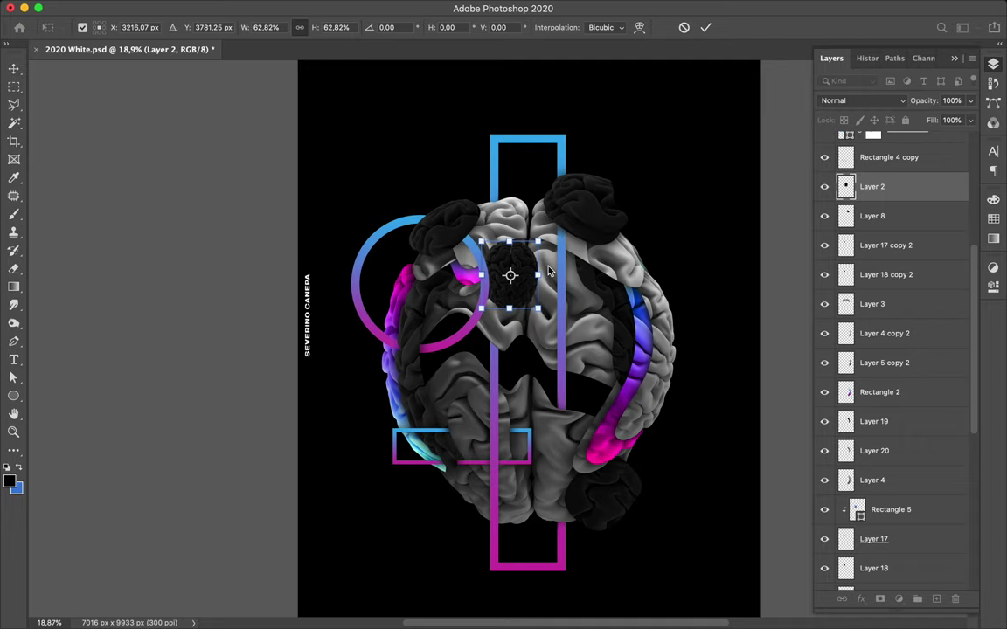
key("super+h")
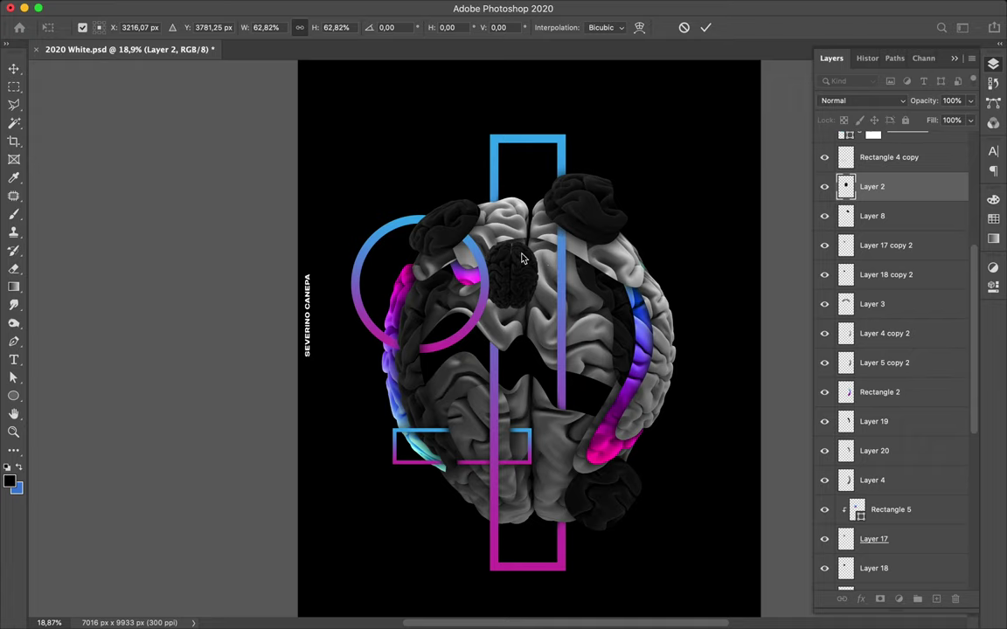
key("Return")
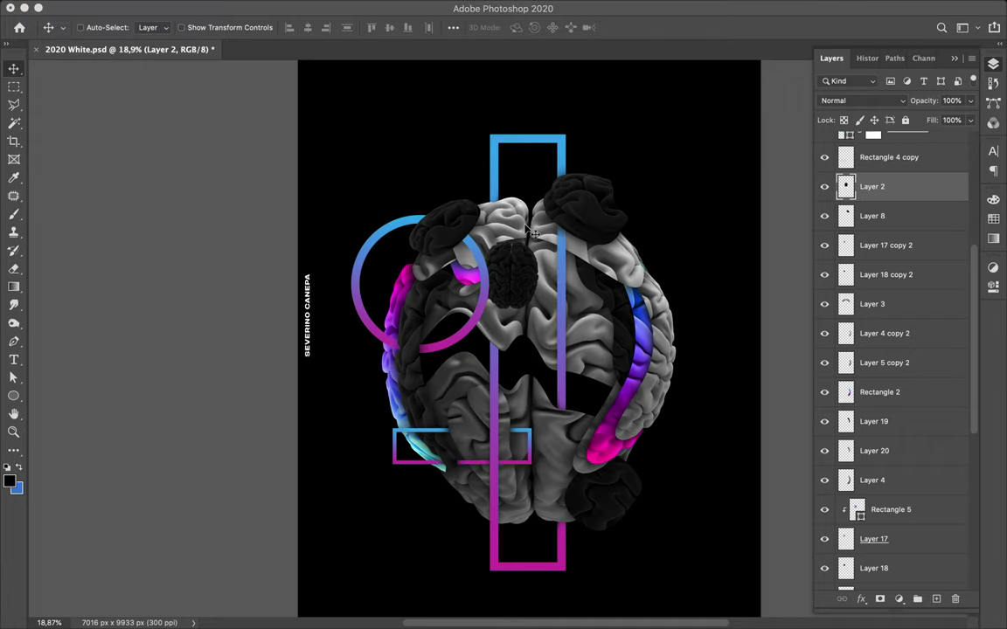
key("super+z")
Step: Move Layer 2 below Layer 3, delete it, and select the Rectangle 5 gradient blob
left_click_drag(522, 234, 512, 241)
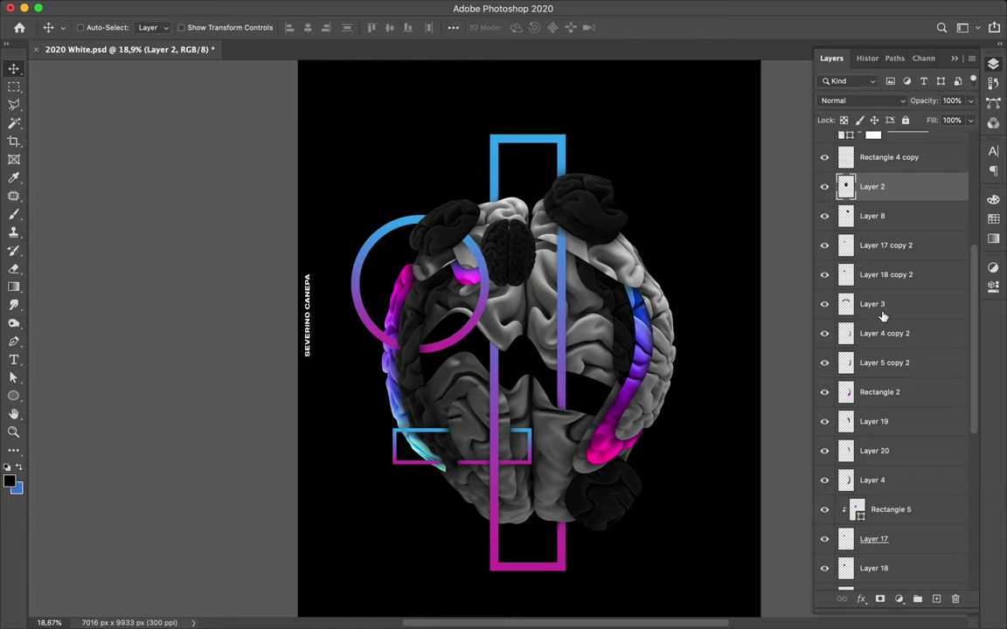
left_click_drag(882, 306, 884, 311)
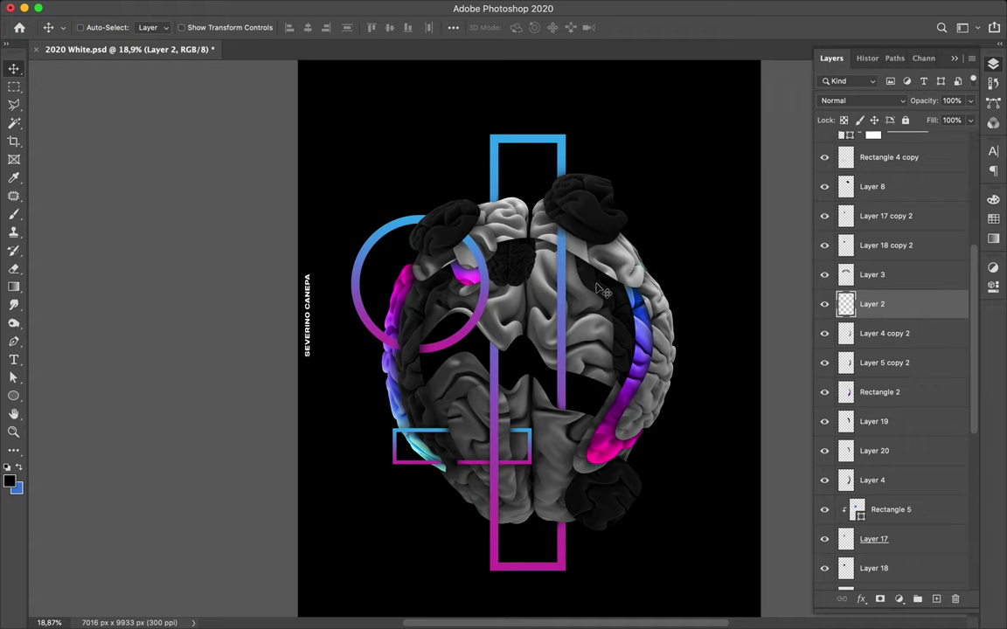
key("Delete")
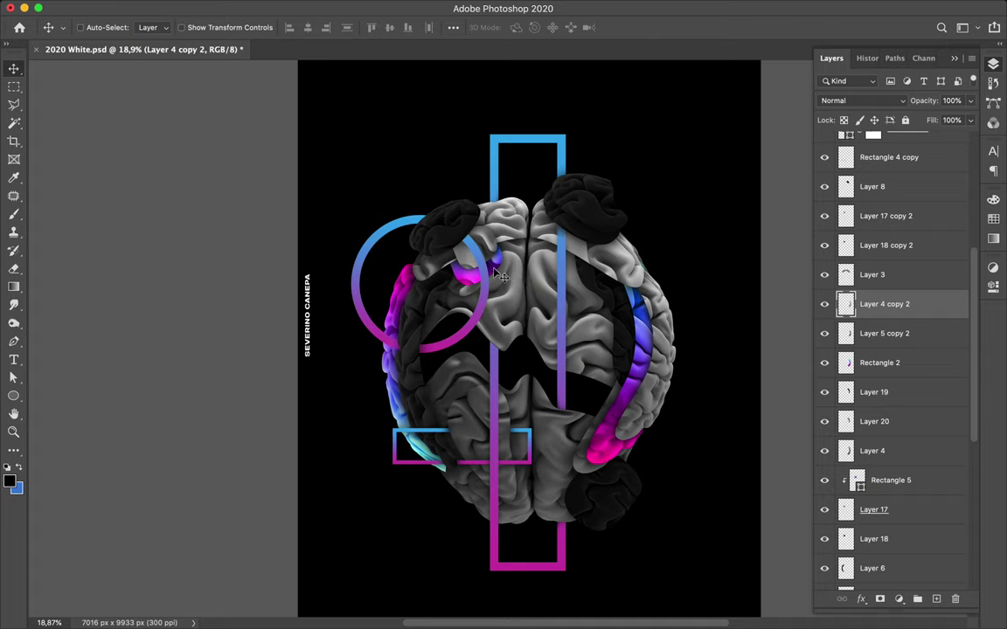
key("super")
left_click(469, 290)
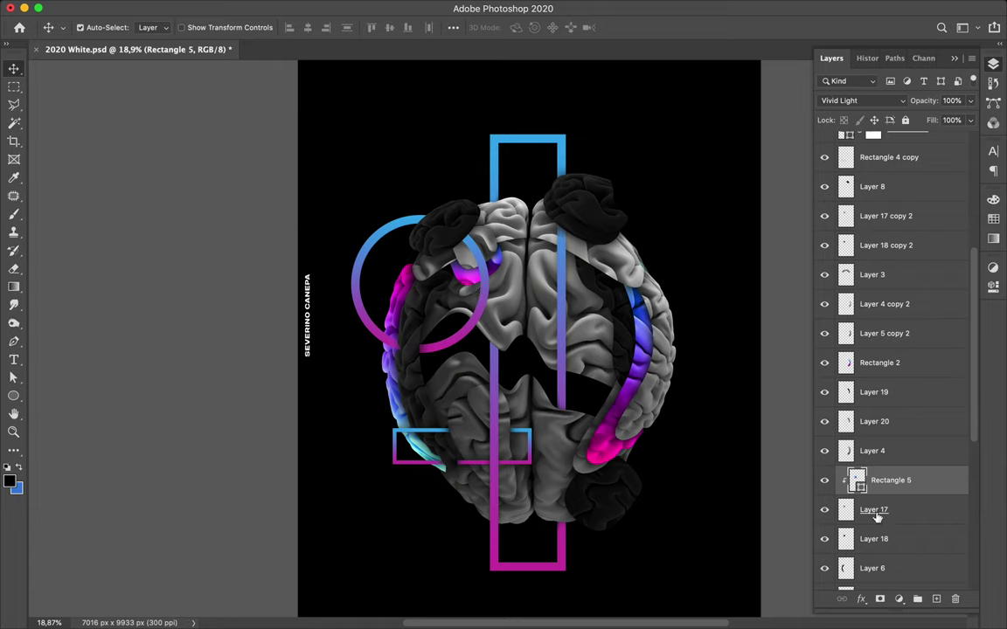
Step: Copy Rectangle 5 and Layer 17 into the brain's centre and merge them into Rectangle 5 copy
key("super")
left_click(873, 510, "super")
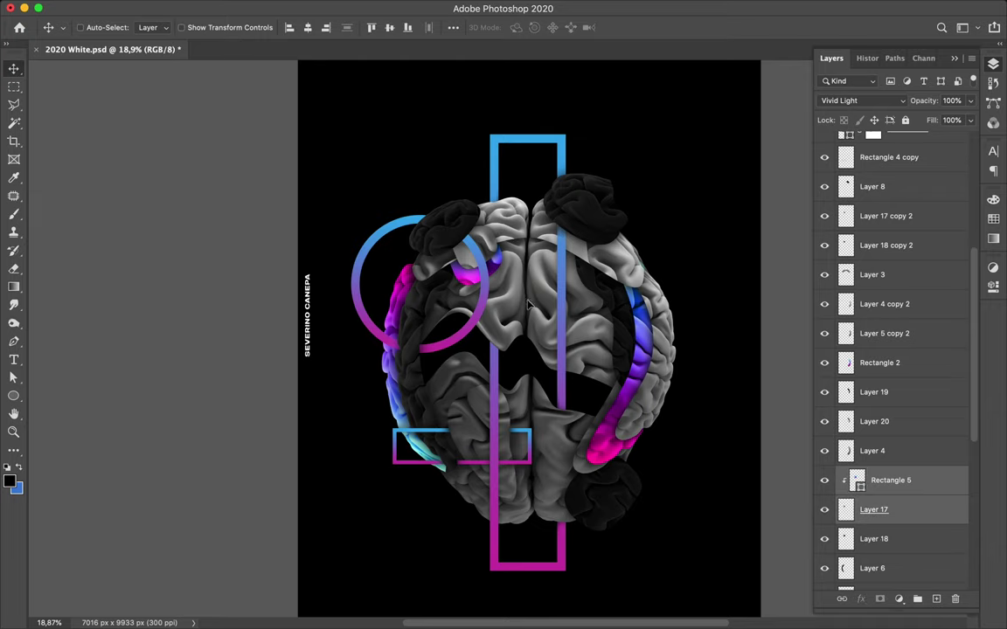
key("super")
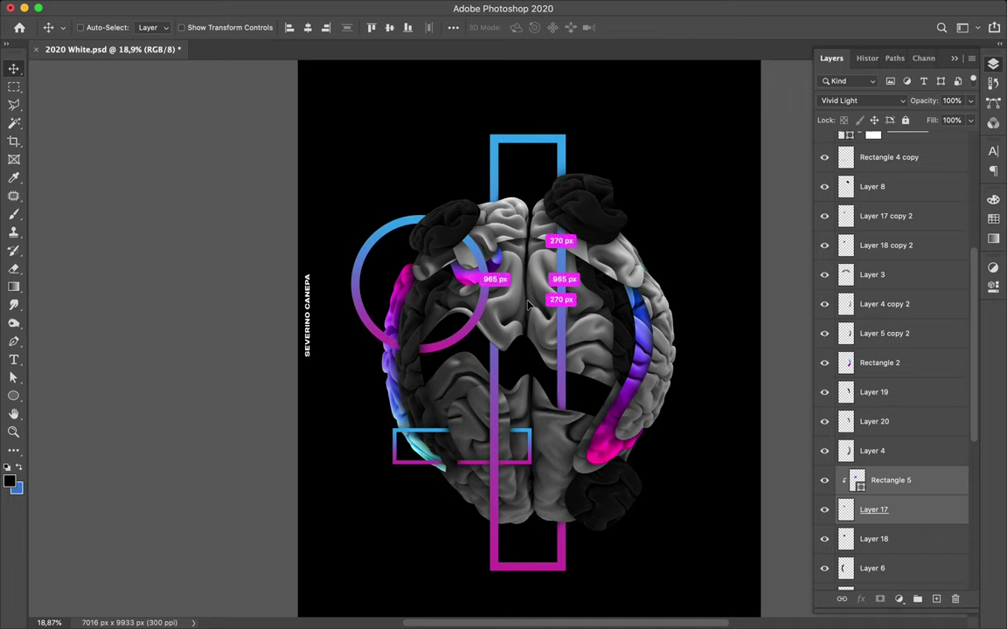
left_click_drag(528, 305, 524, 317)
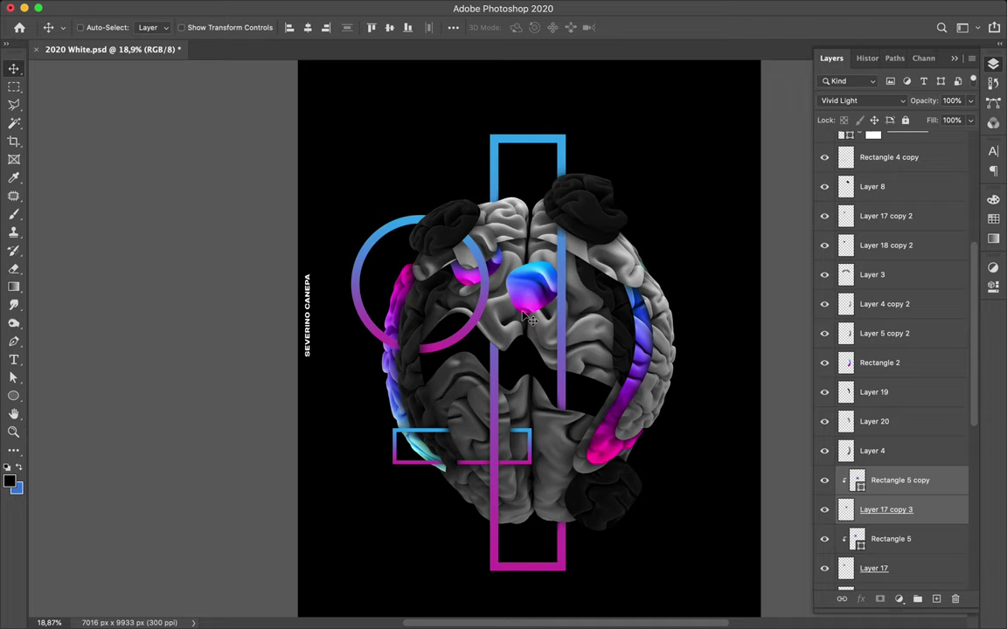
key("super+e")
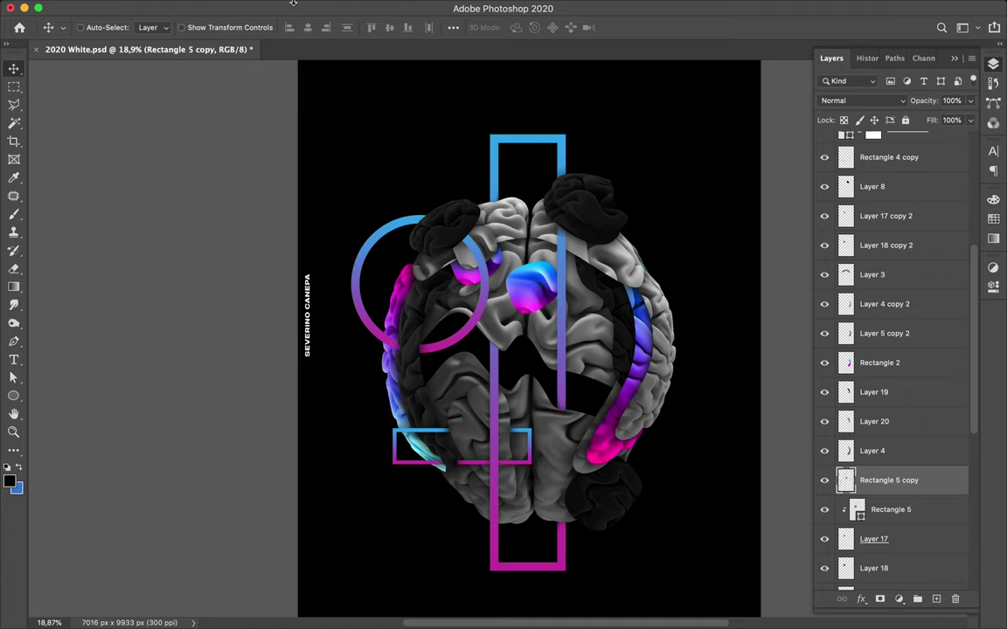
mouse_move(292, 4)
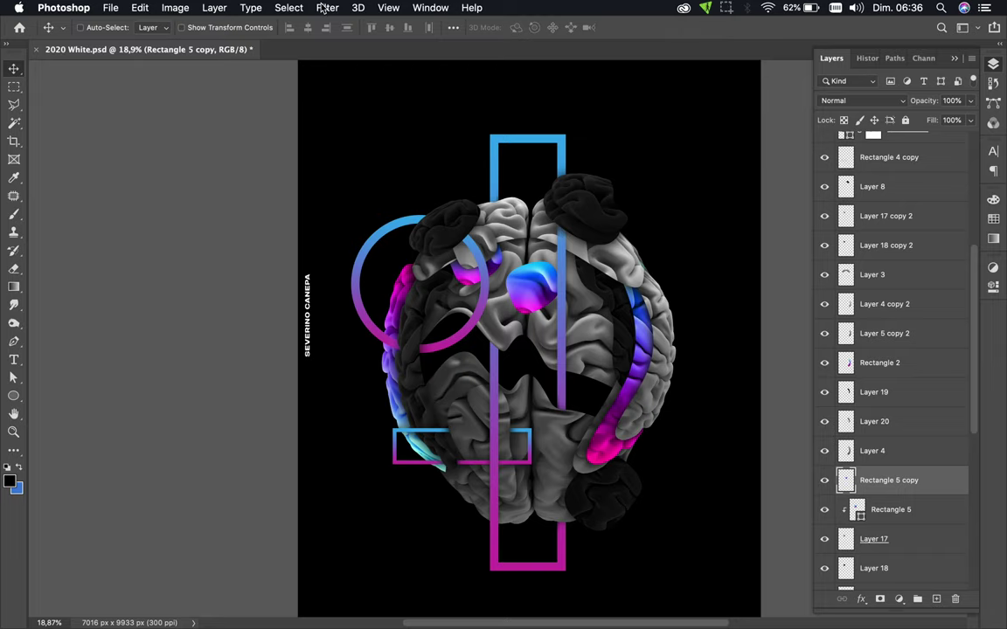
Step: Apply Pixelate > Mosaic with a 200 square cell size to the central blob
left_click(325, 8)
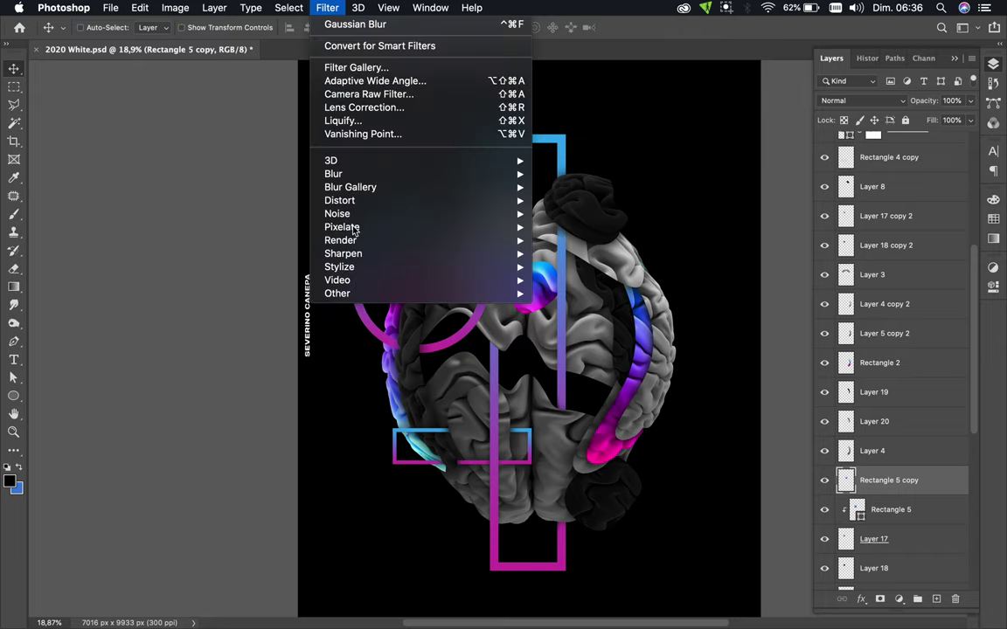
mouse_move(354, 239)
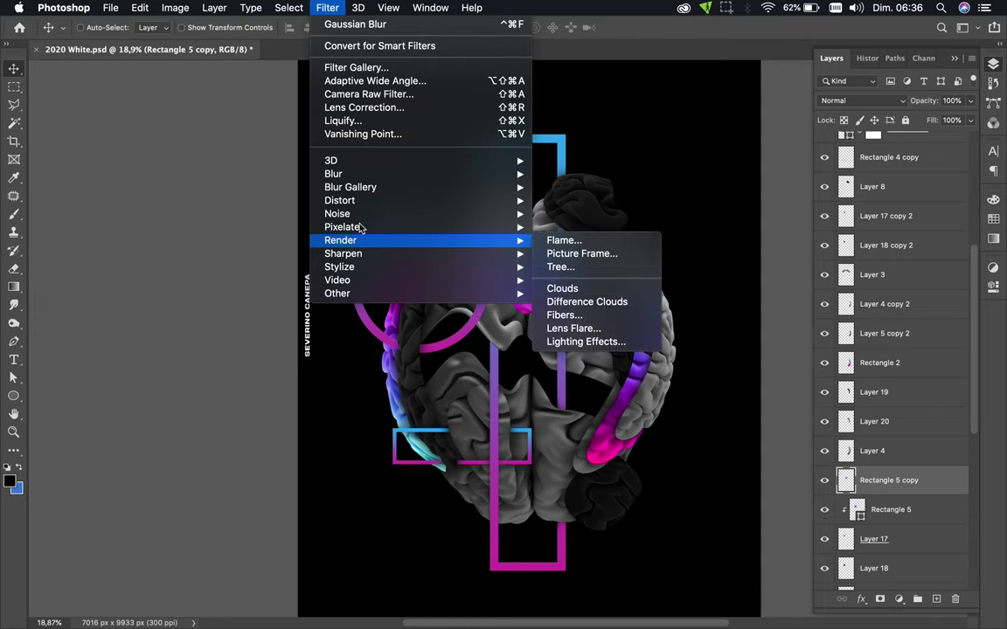
mouse_move(441, 228)
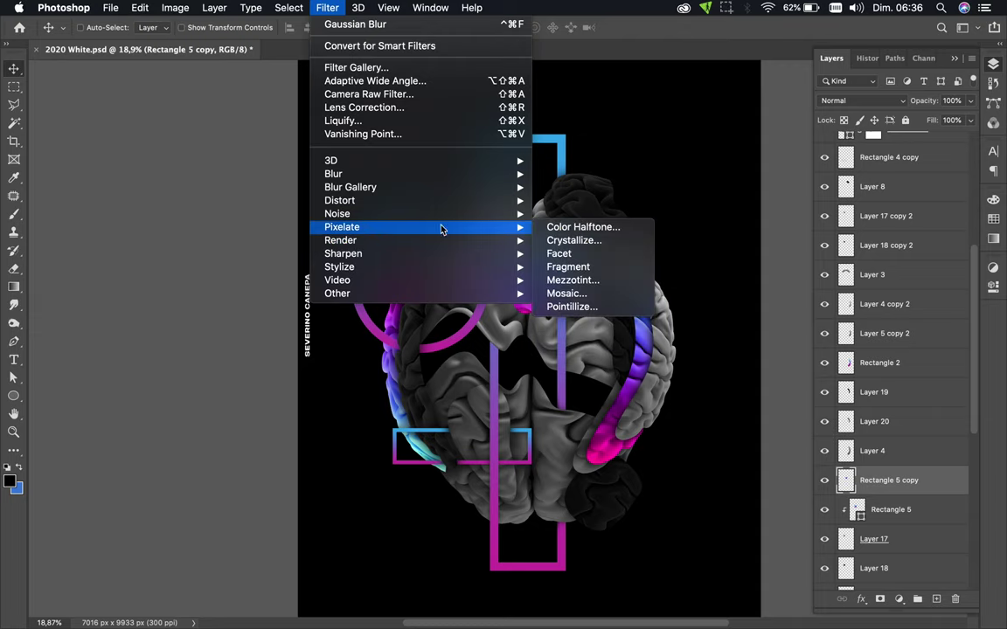
left_click(568, 295)
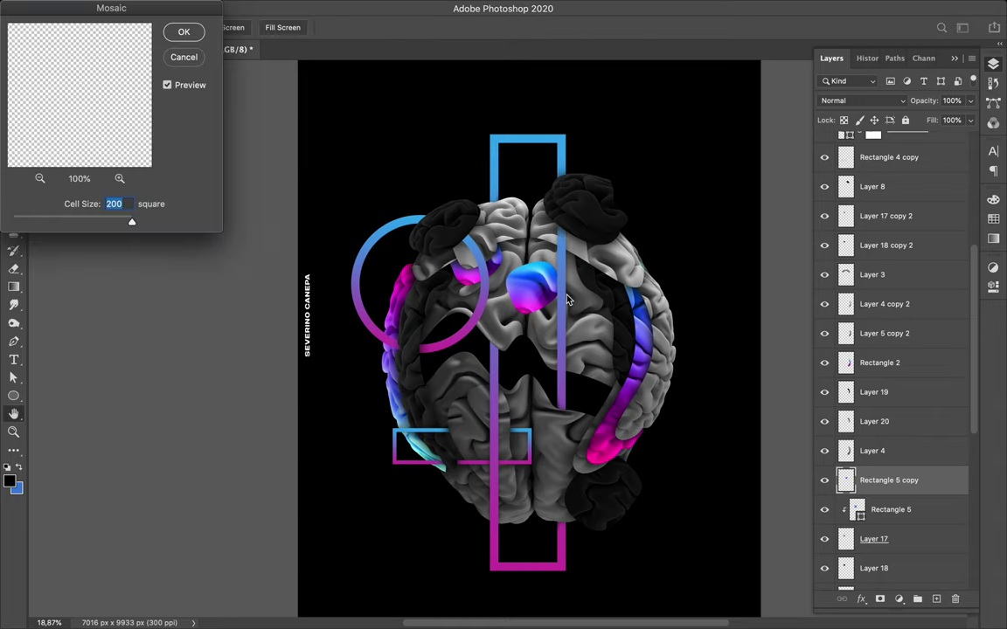
left_click(183, 34)
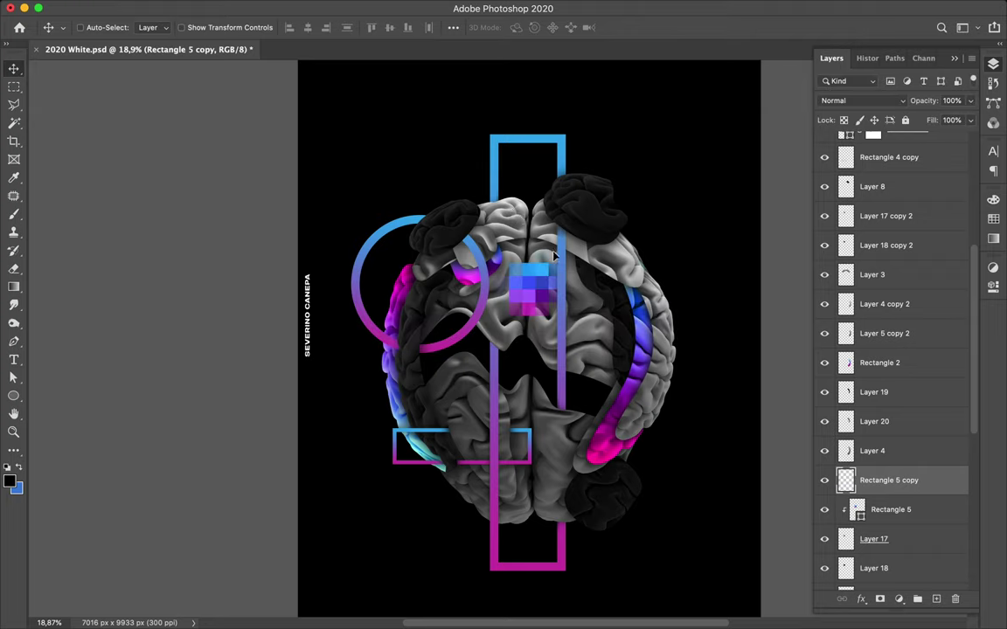
Step: Move the mosaic patch up, duplicate it as Rectangle 5 copy 2, and raise that layer above Layer 3
mouse_move(553, 255)
left_mouse_down()
mouse_move(556, 194)
mouse_move(553, 260)
left_mouse_up()
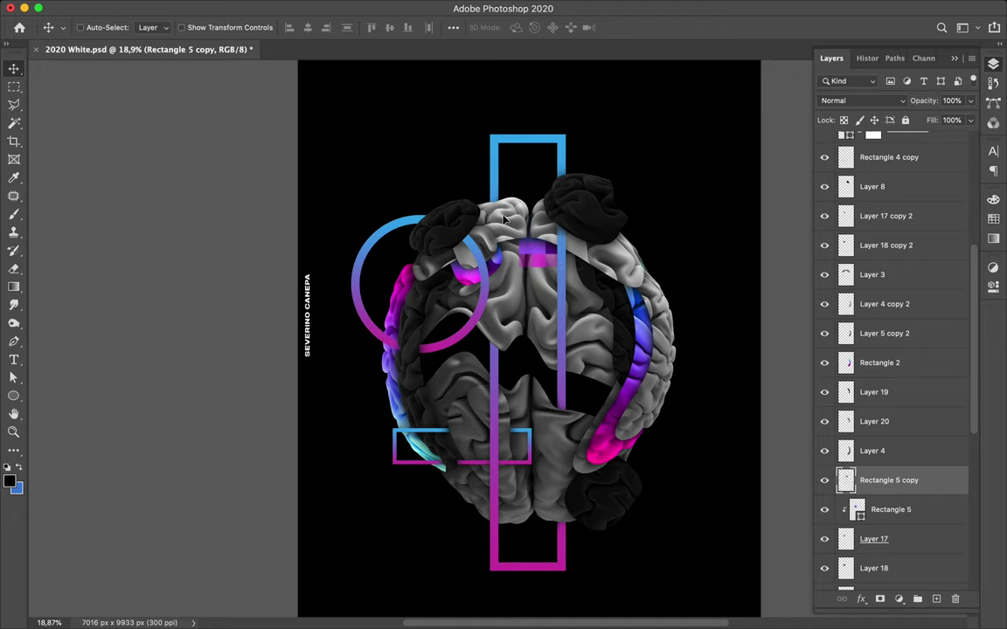
key("super")
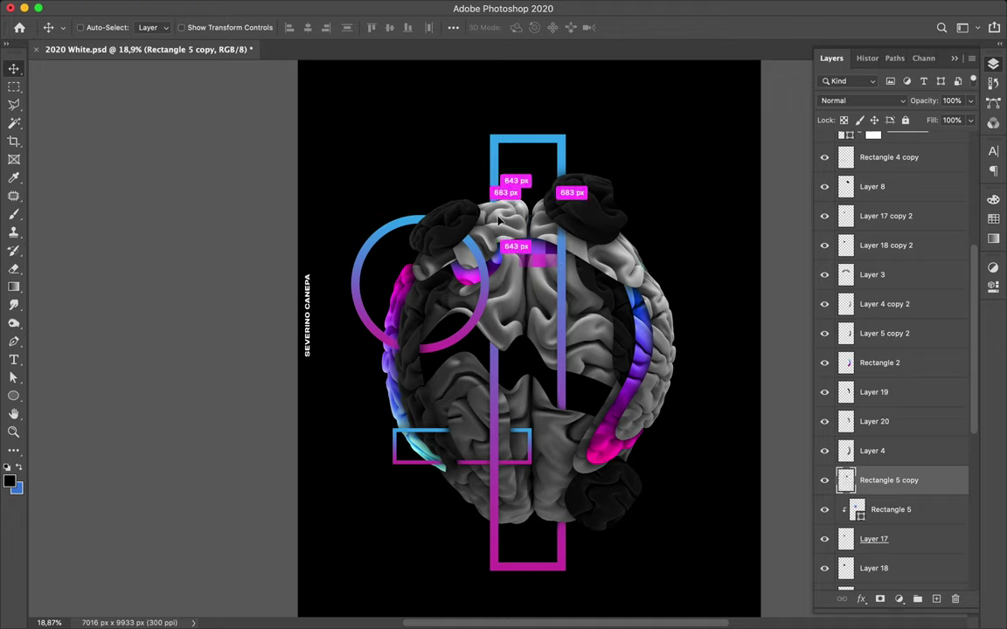
mouse_move(500, 224)
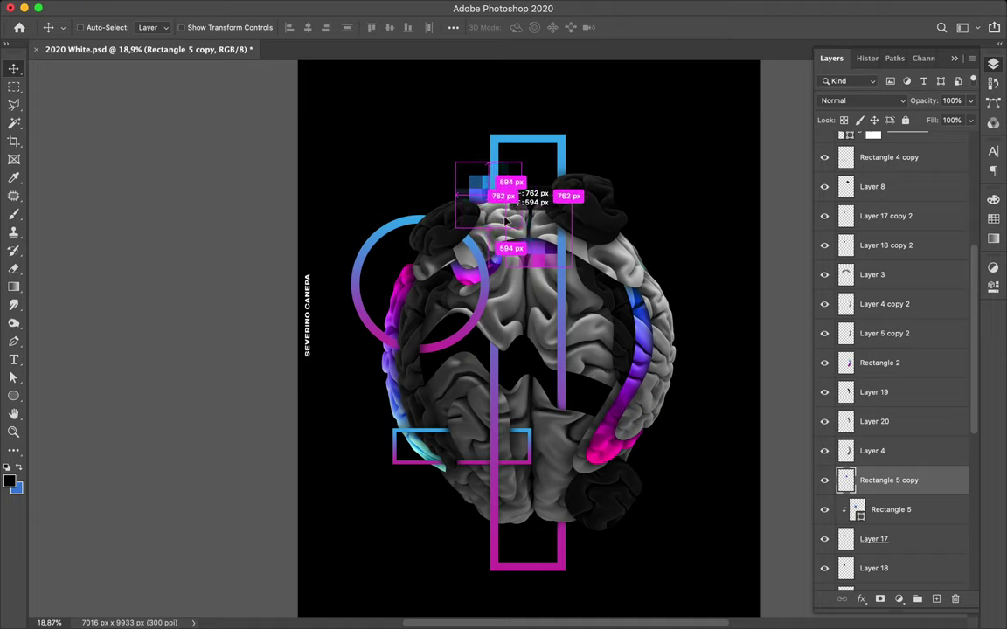
key("super+j")
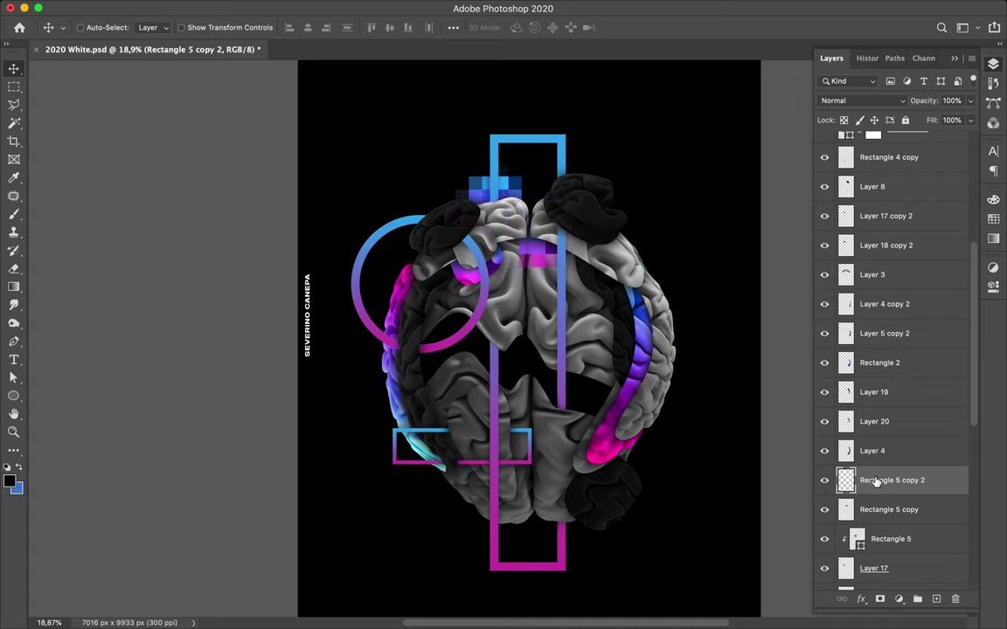
left_click_drag(876, 481, 872, 274)
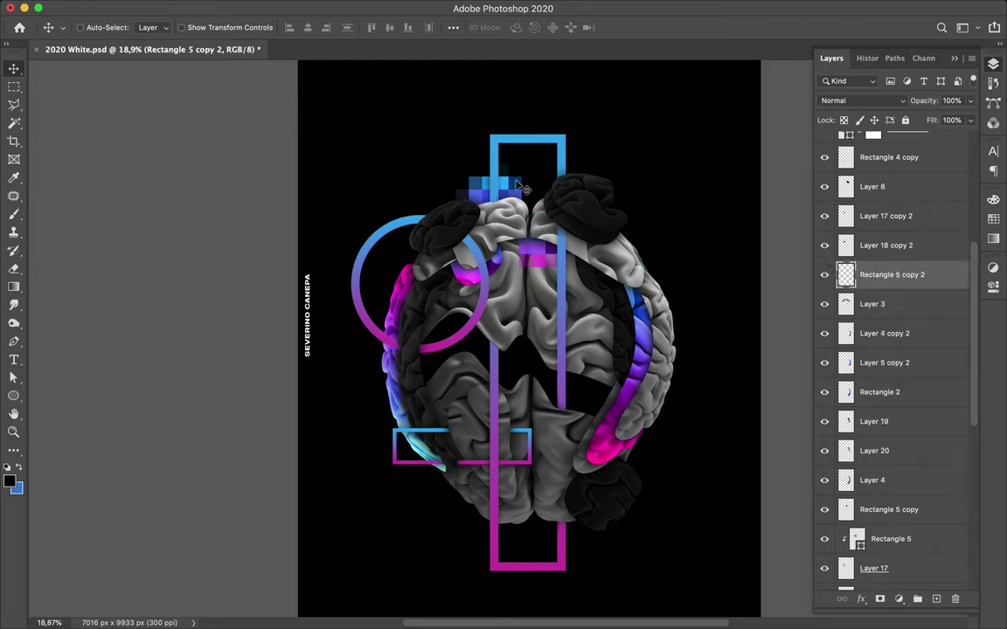
Step: Nudge the new pixel block lower and place its layer directly above Rectangle 3
mouse_move(518, 187)
left_mouse_down()
mouse_move(476, 179)
mouse_move(442, 188)
mouse_move(511, 199)
left_mouse_up()
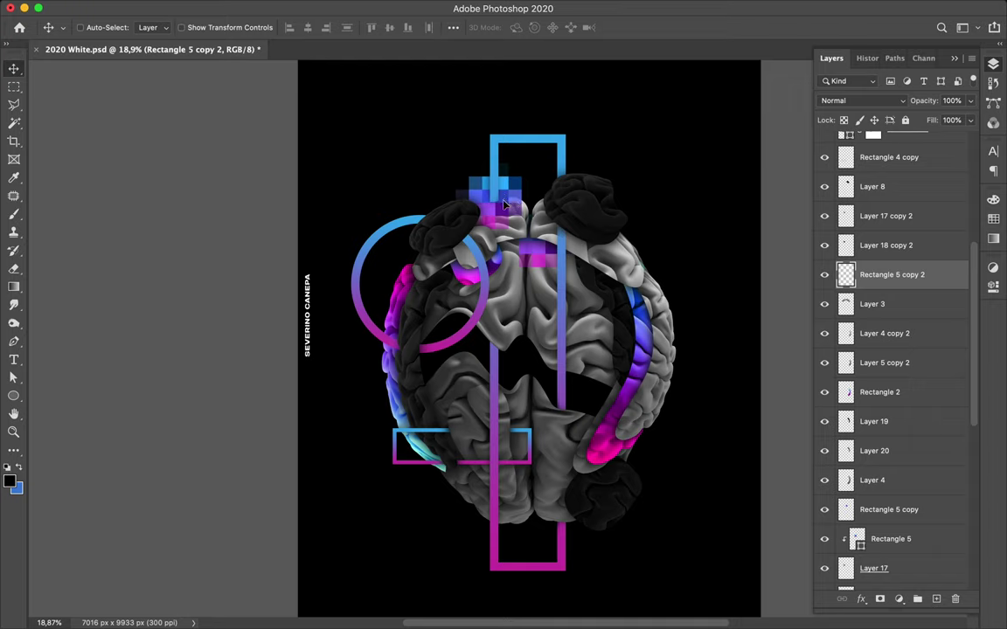
left_click_drag(505, 204, 504, 212)
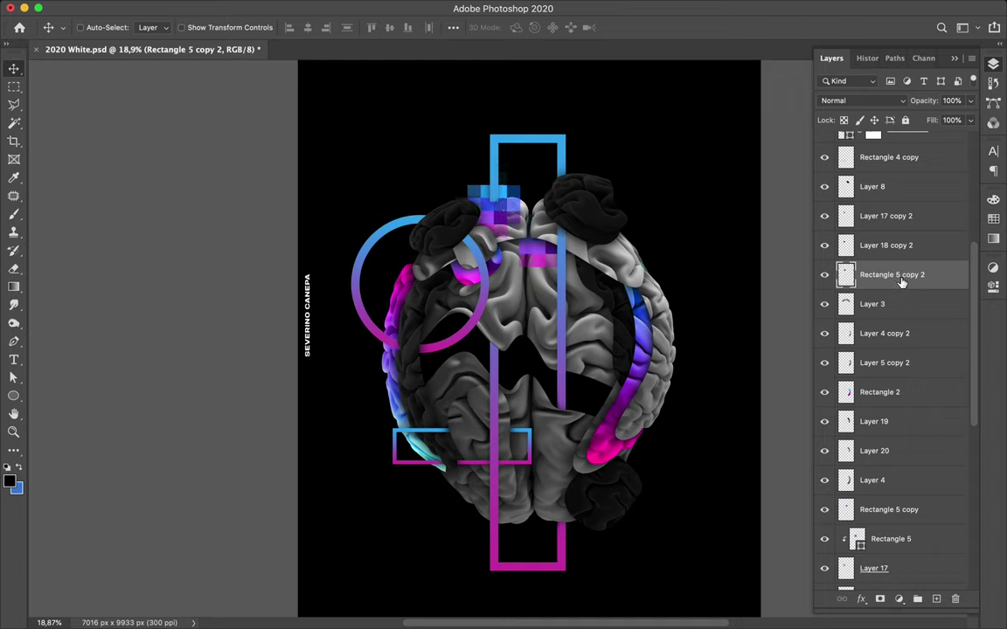
scroll(902, 283, "up", 2)
scroll(902, 283, "up", 8)
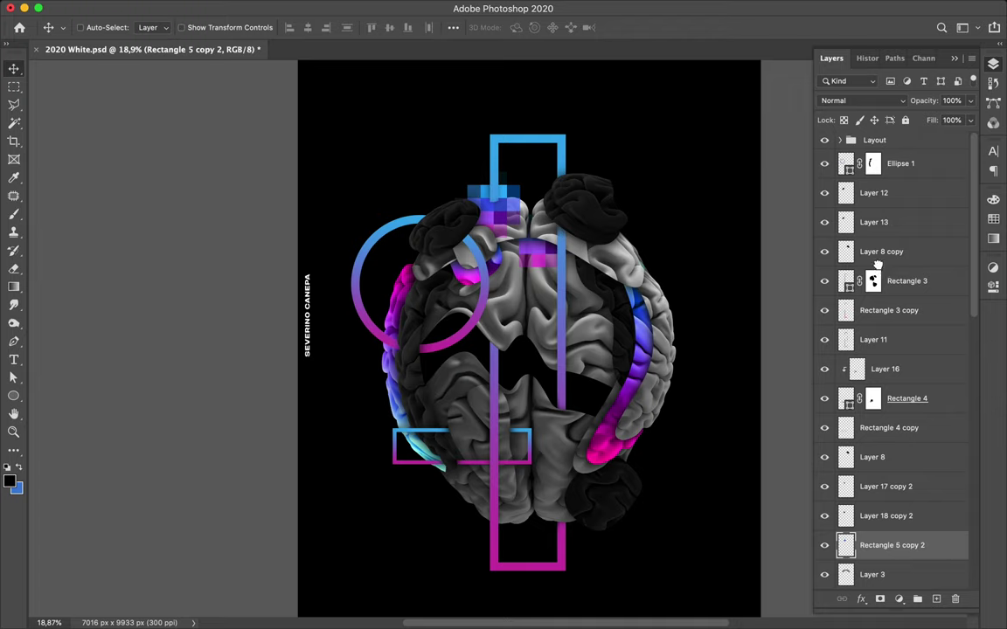
left_click_drag(880, 264, 880, 271)
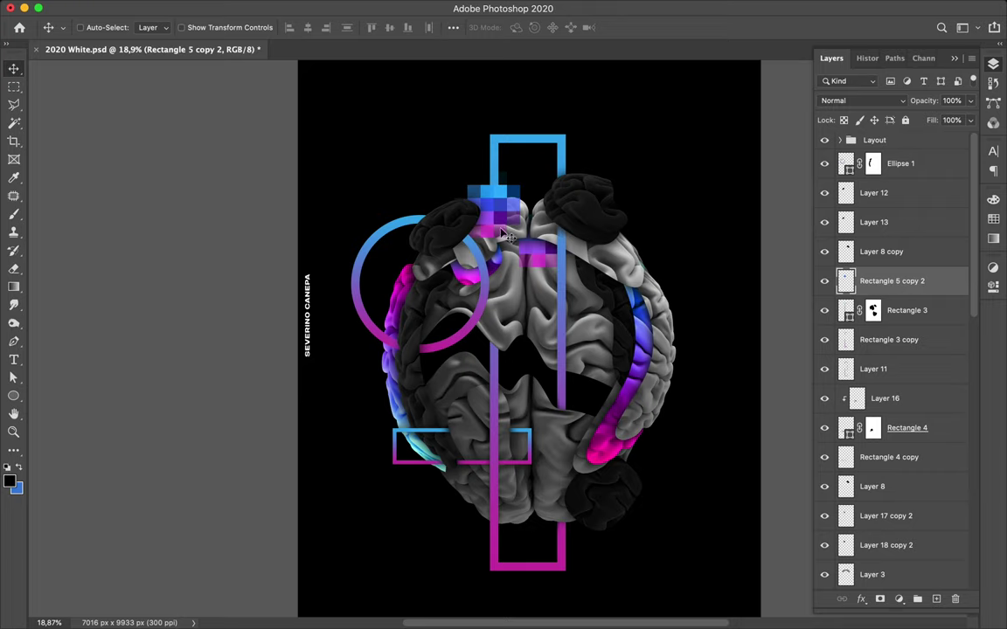
key("super")
key("super")
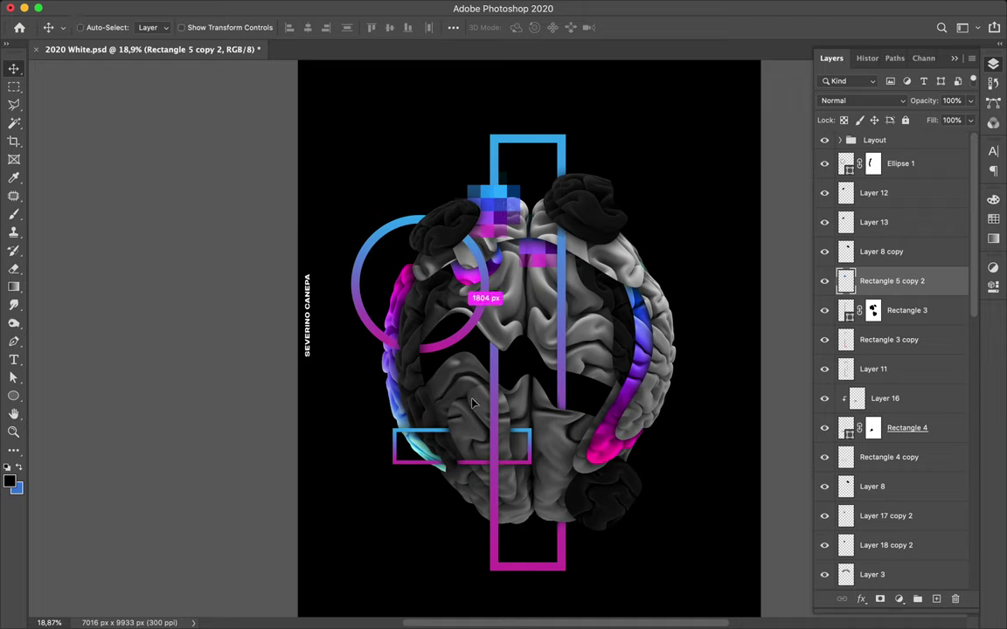
Step: Copy the pixel mosaic to the brain's lower left and move its layer down the stack
mouse_move(472, 403)
left_mouse_down()
mouse_move(483, 411)
mouse_move(465, 397)
left_mouse_up()
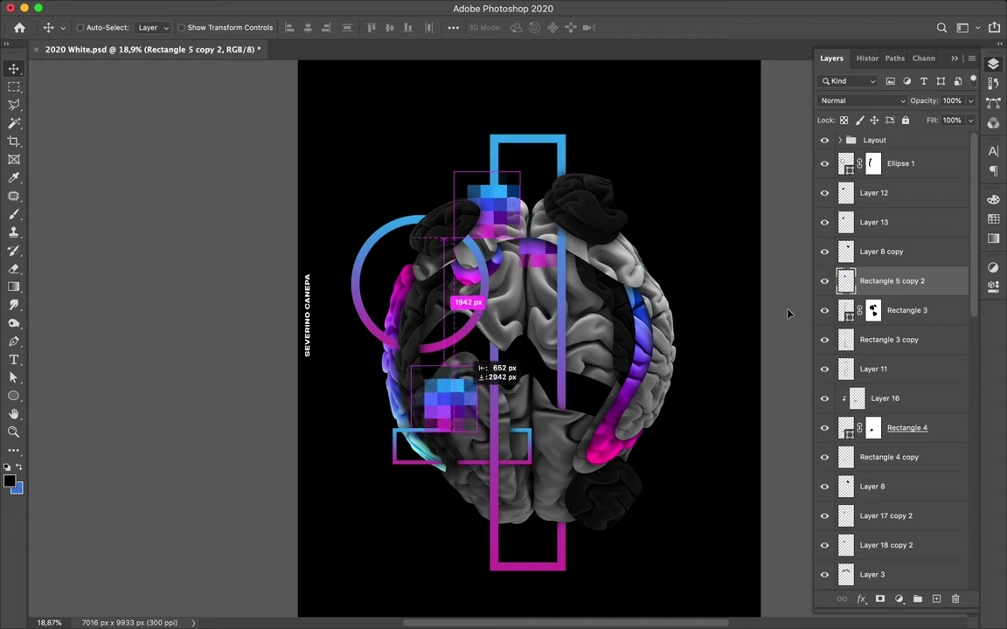
left_click_drag(917, 282, 917, 284)
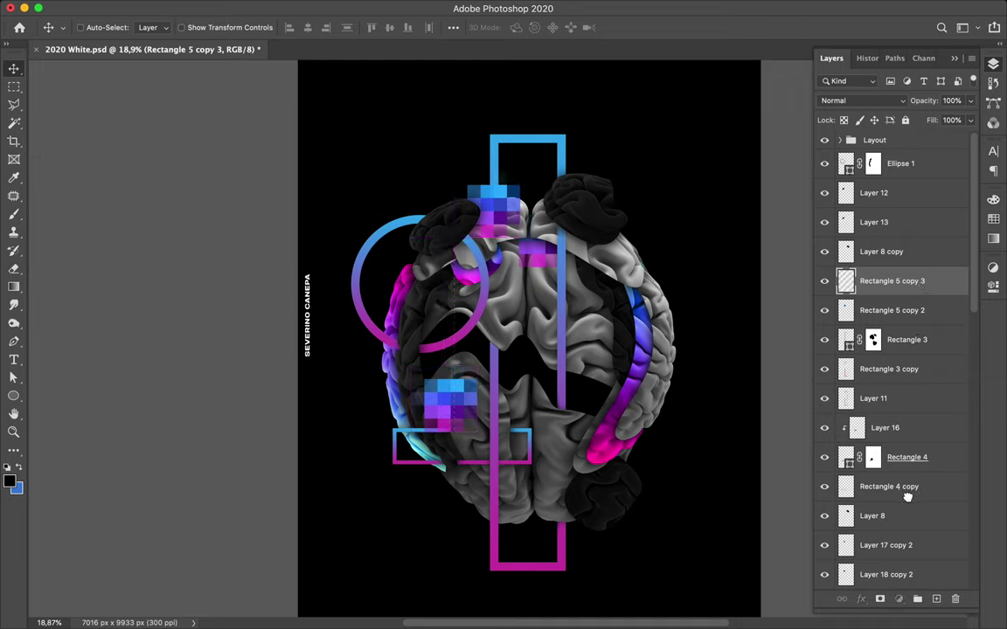
left_click_drag(908, 497, 910, 554)
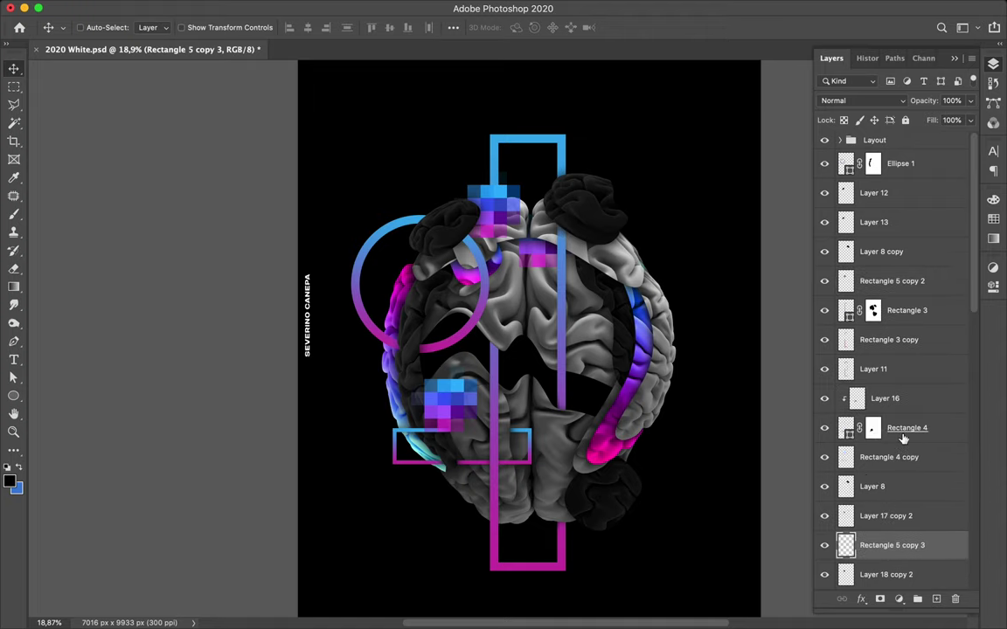
scroll(905, 438, "down", 5)
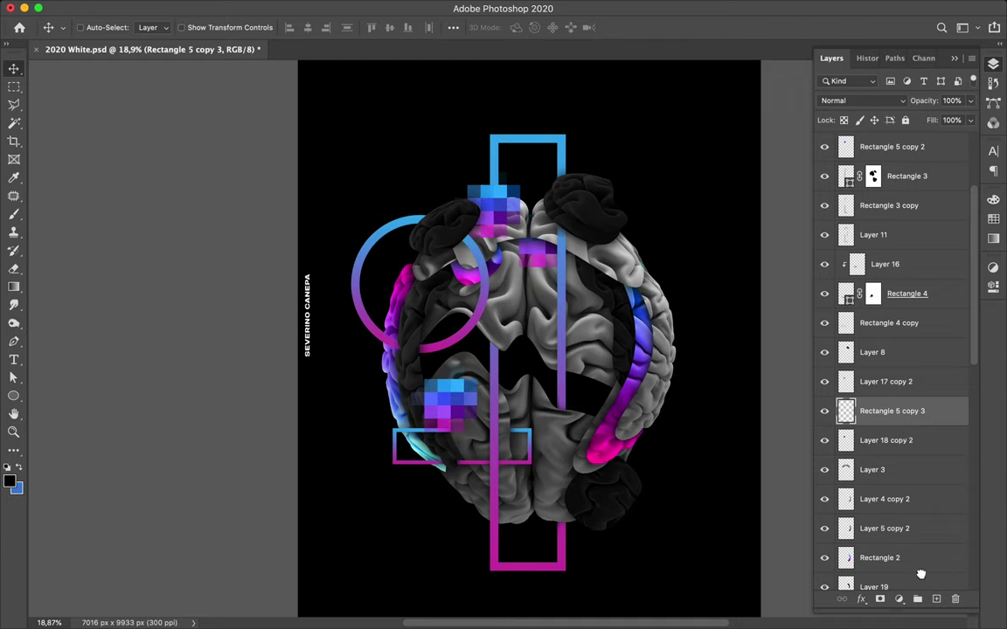
left_click_drag(920, 574, 922, 560)
Step: Place the Rectangle 5 copy 3 layer just below Layer 6
scroll(883, 325, "down", 4)
scroll(882, 324, "down", 10)
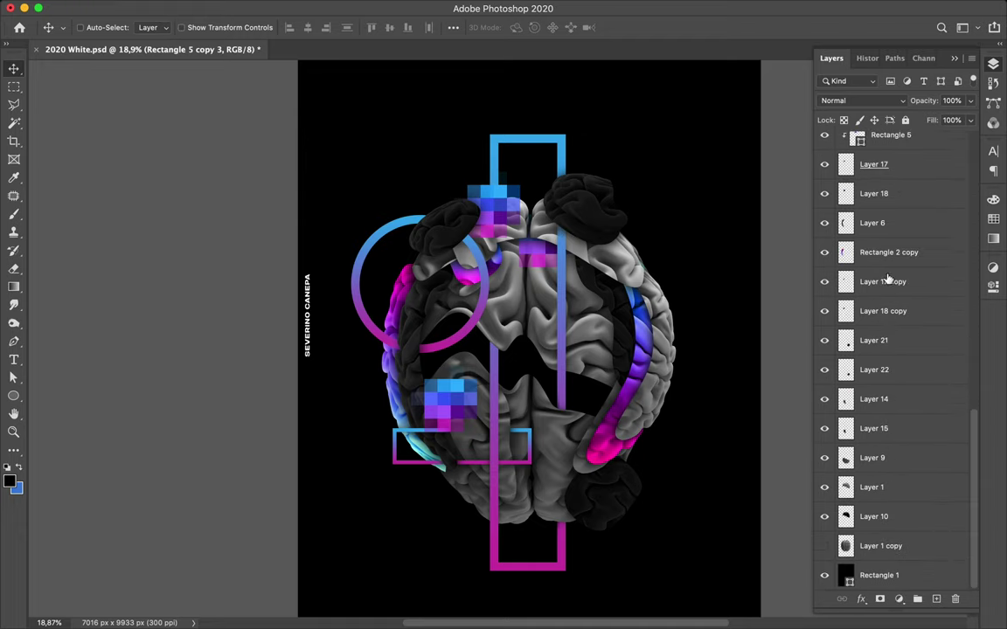
scroll(887, 278, "up", 3)
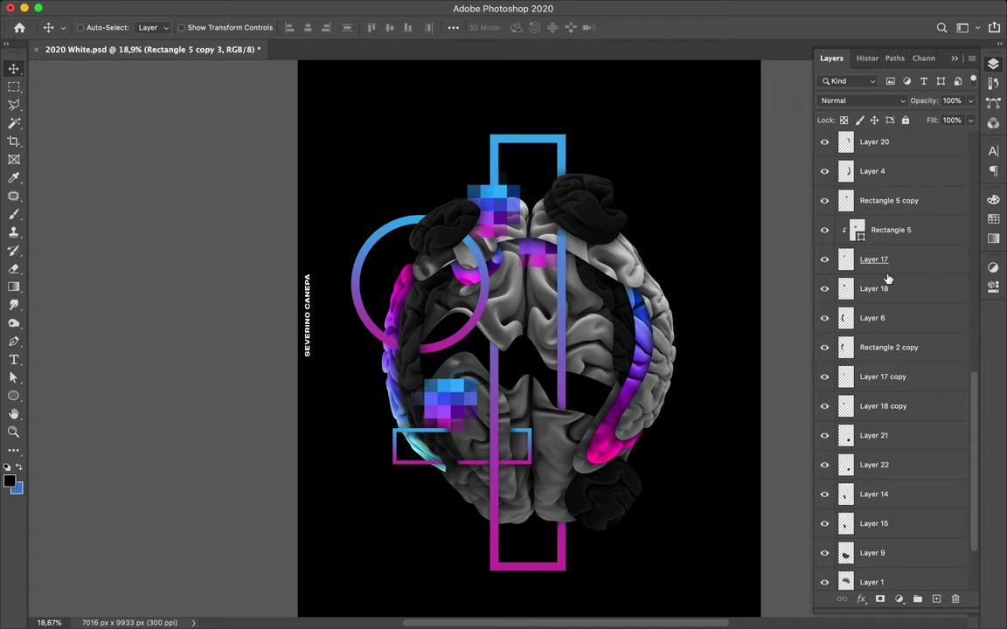
scroll(882, 284, "up", 10)
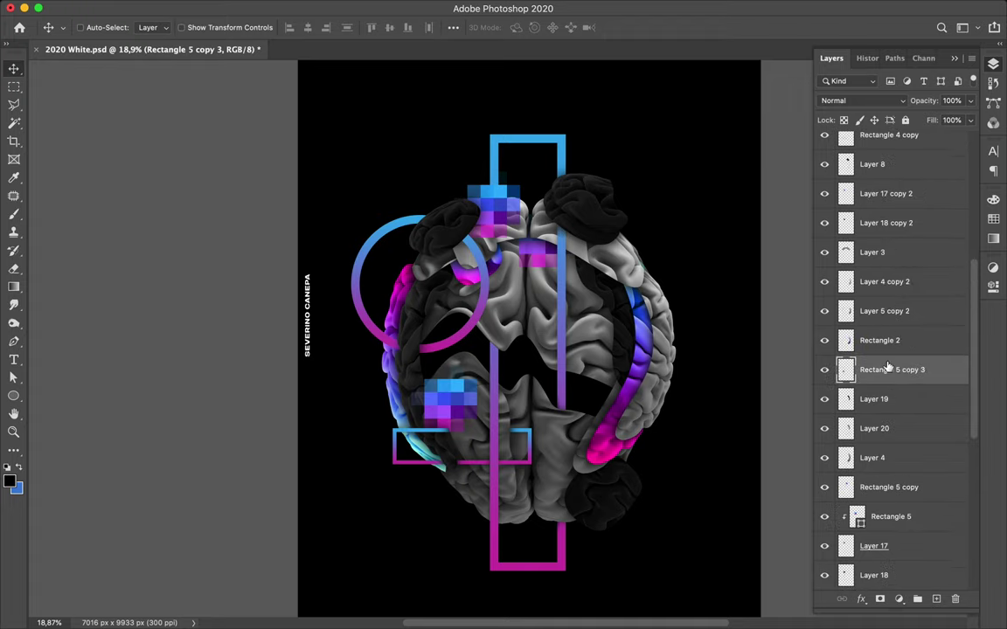
scroll(887, 370, "down", 3)
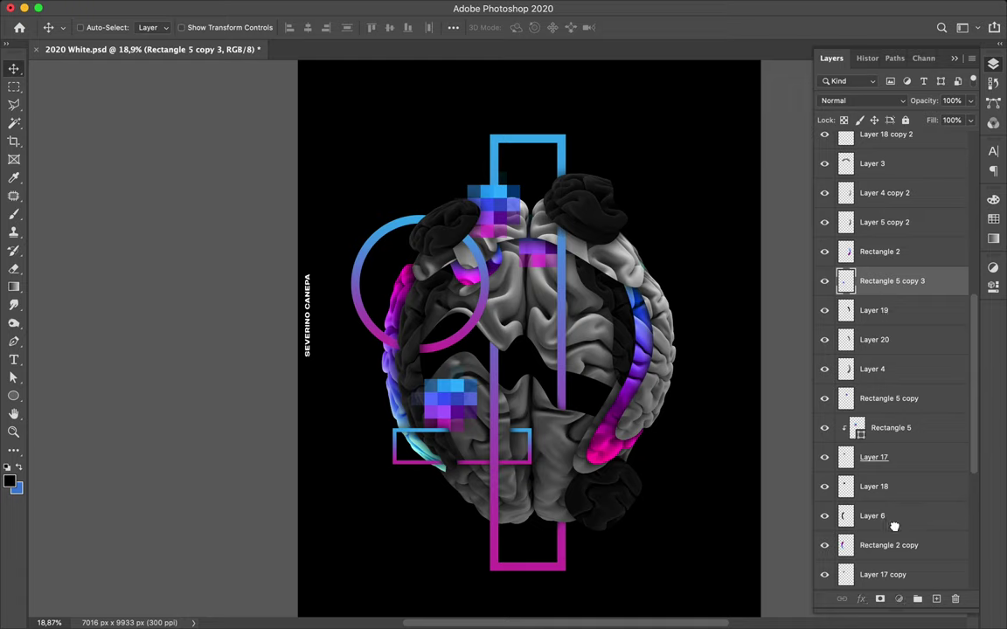
left_click_drag(888, 291, 895, 530)
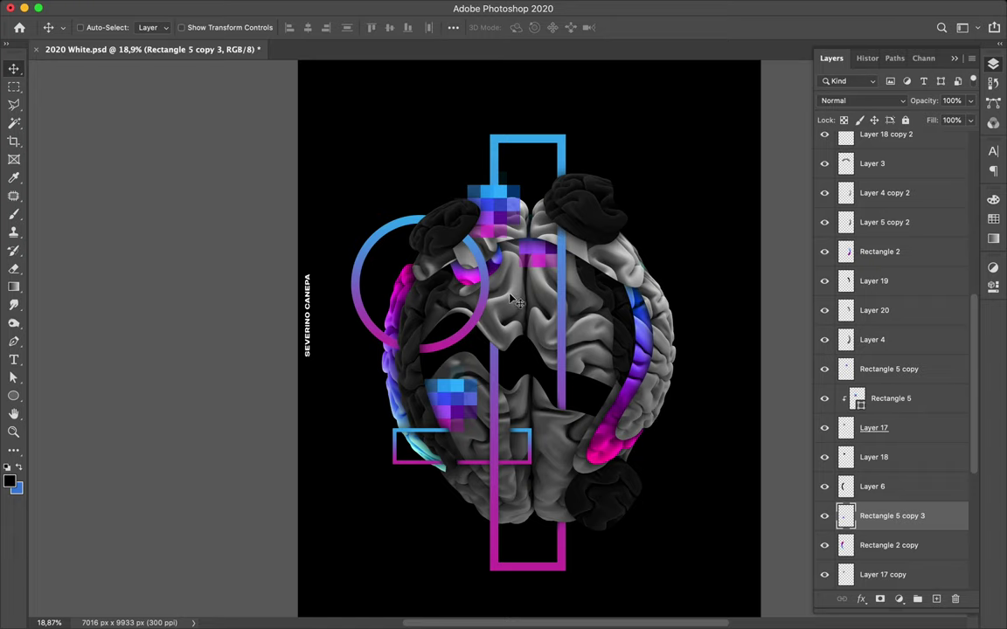
key("u")
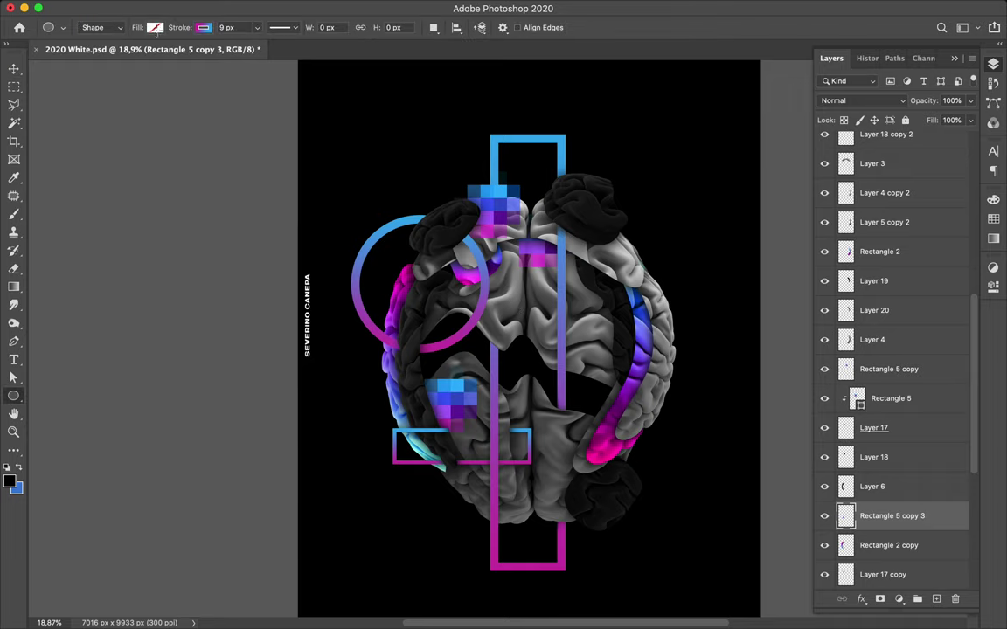
Step: Set the Ellipse tool's stroke to No Color and its fill to white
left_click(203, 28)
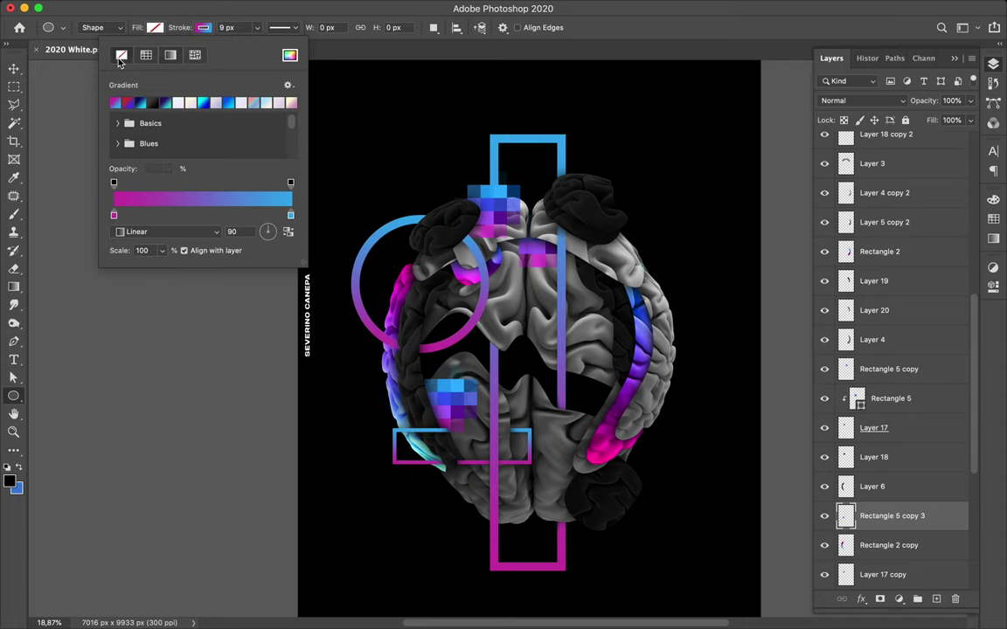
left_click(120, 56)
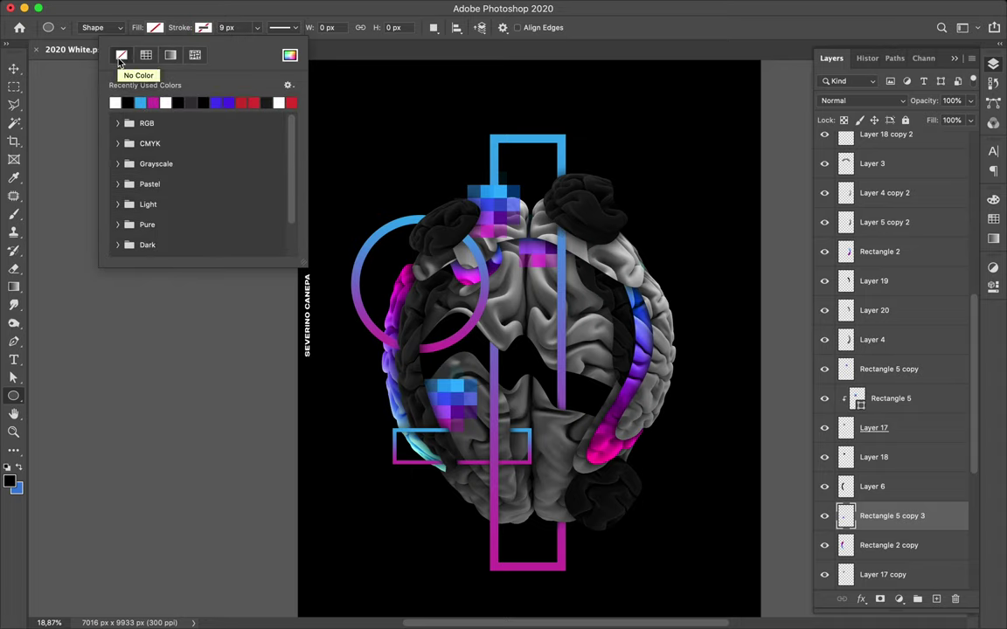
left_click(158, 28)
left_click(66, 103)
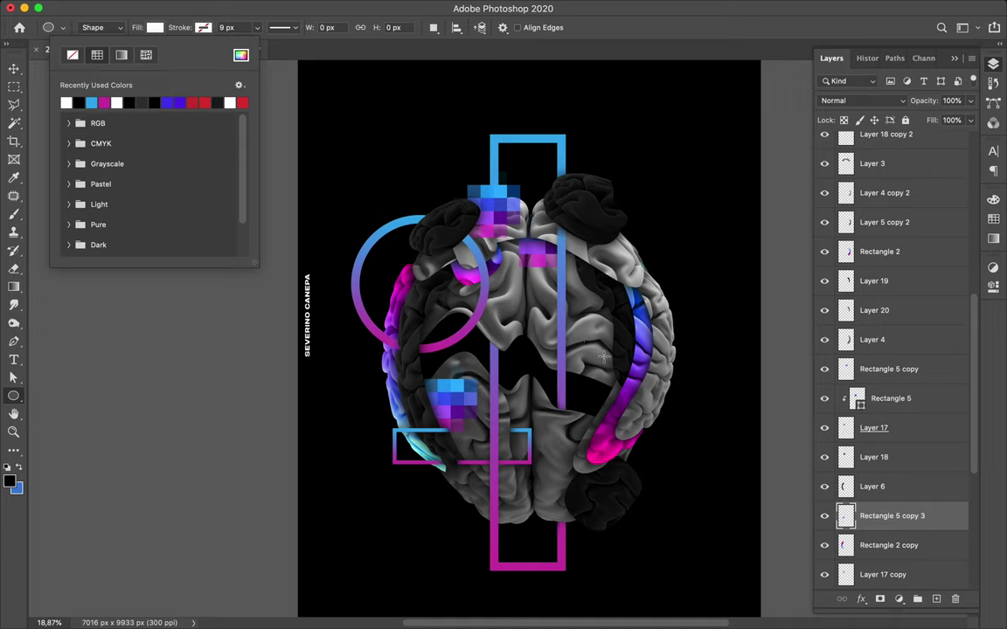
key("Escape")
Step: Draw white circles: a small one on the brain's right, a 96 px dot, one lower left, a large one upper right
left_click_drag(606, 359, 603, 360)
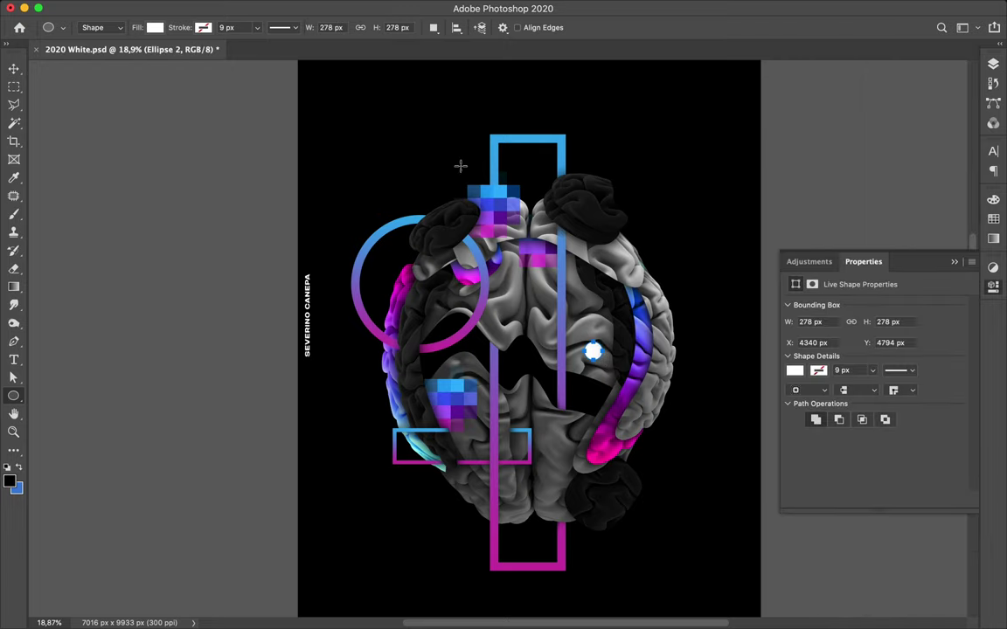
left_click_drag(463, 169, 463, 170)
left_click_drag(472, 471, 473, 471)
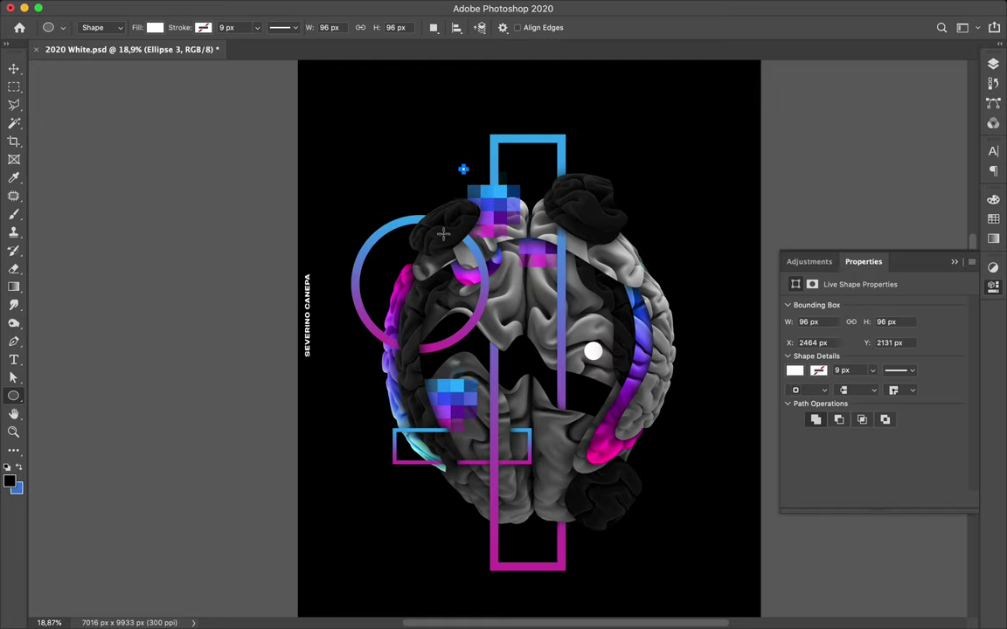
key("v")
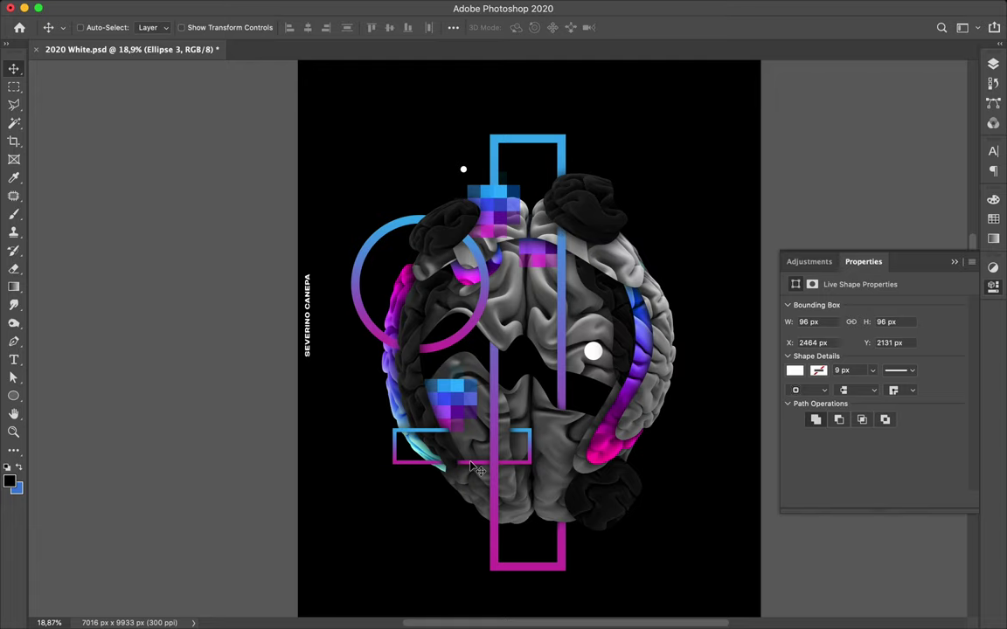
key("u")
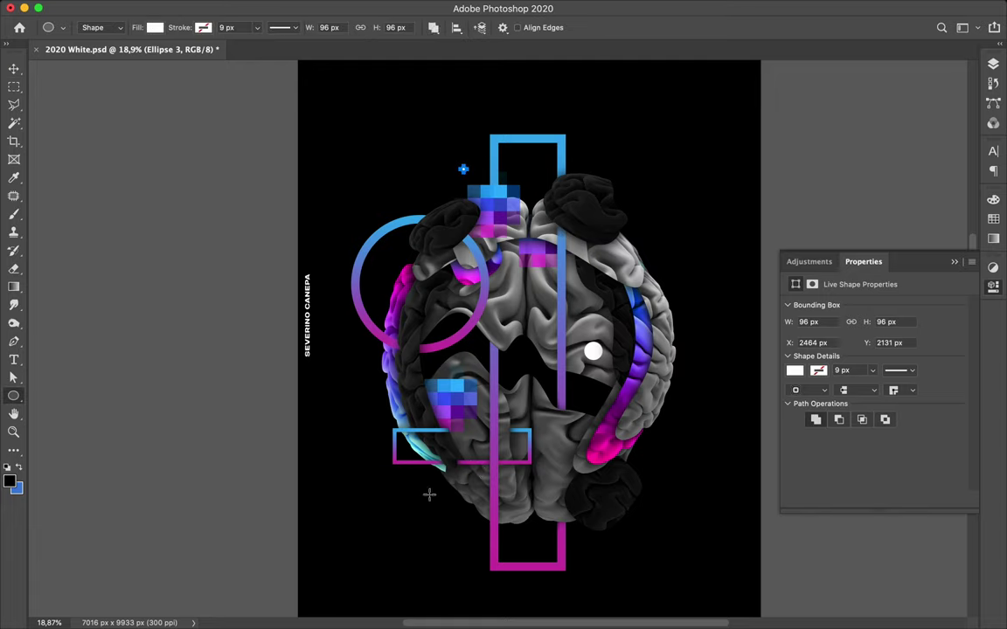
left_click_drag(412, 484, 450, 508)
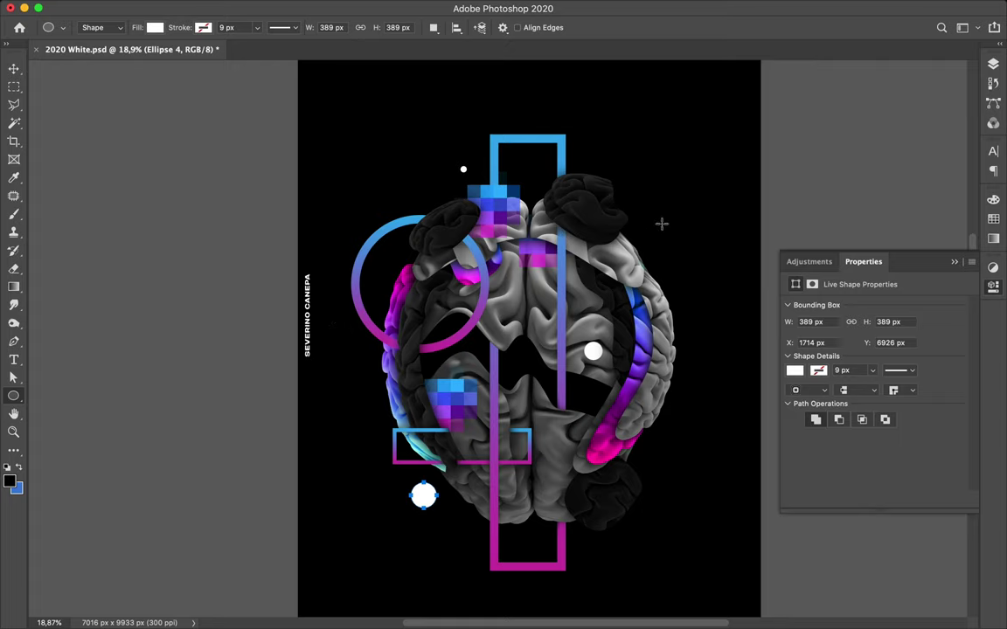
mouse_move(554, 324)
left_mouse_down()
mouse_move(572, 278)
mouse_move(549, 292)
mouse_move(560, 317)
mouse_move(483, 315)
mouse_move(479, 369)
mouse_move(479, 349)
mouse_move(517, 326)
mouse_move(528, 342)
left_mouse_up()
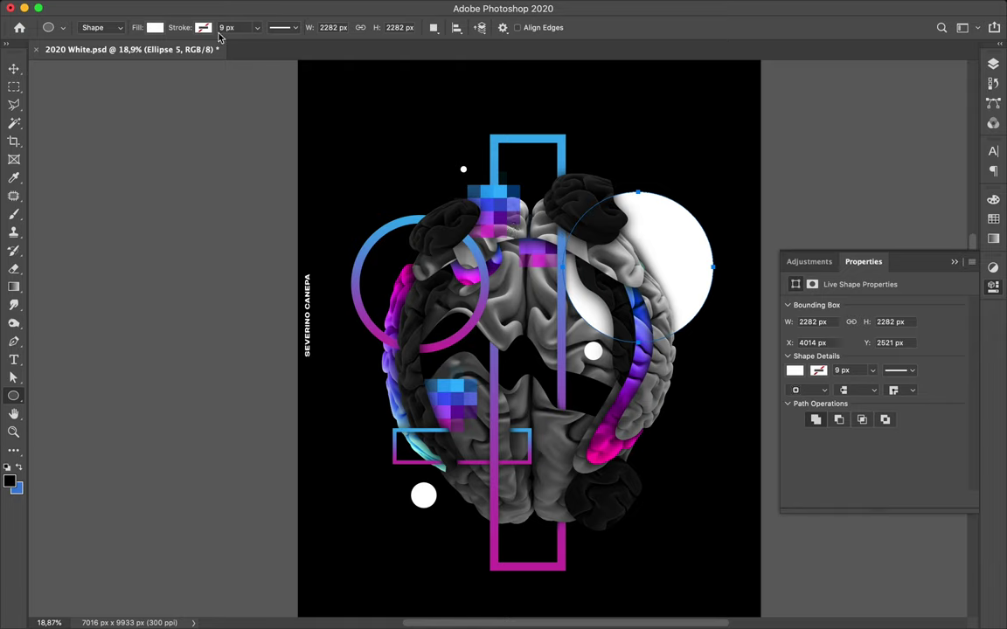
Step: Change the large circle's fill from white to a dark gradient preset
left_click(154, 29)
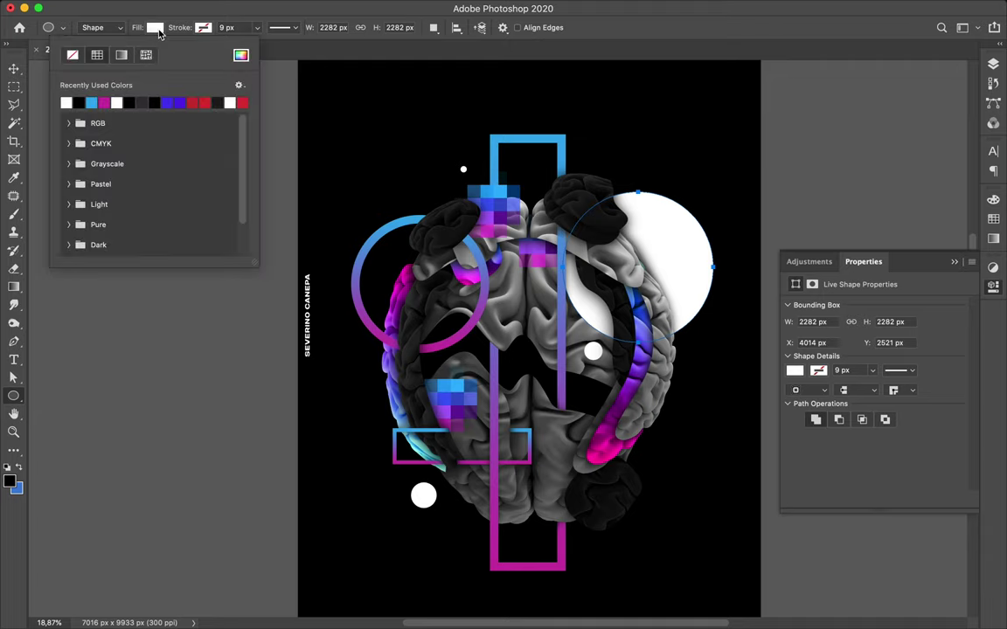
left_click(122, 55)
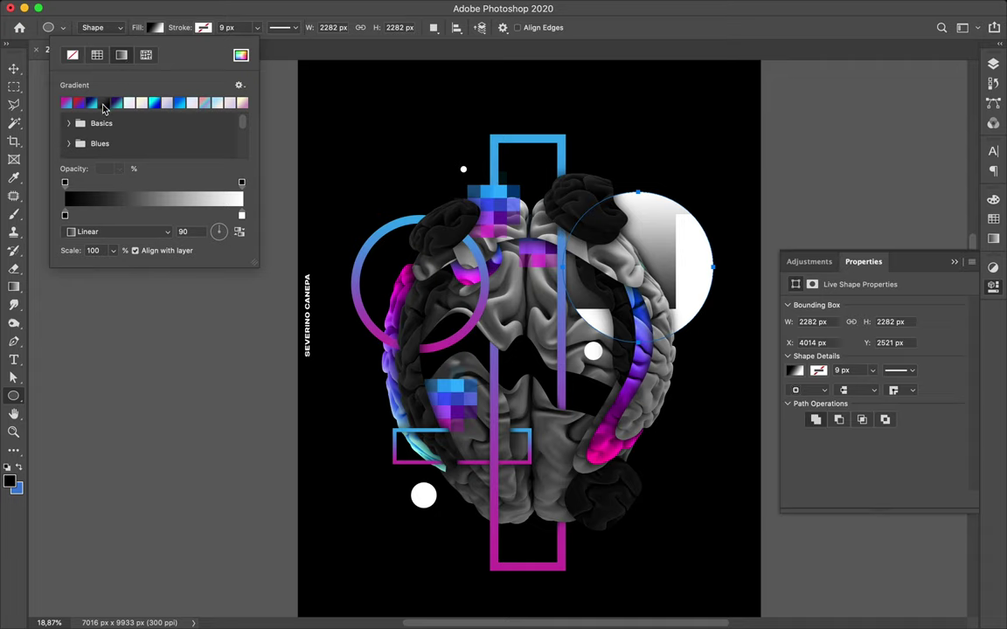
left_click(102, 104)
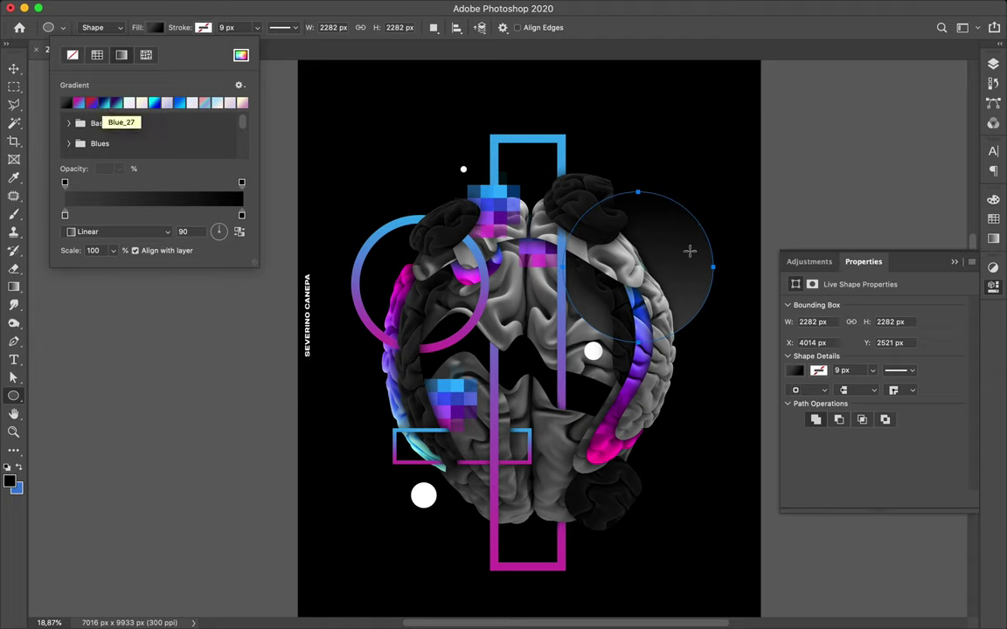
left_click(695, 279, "super")
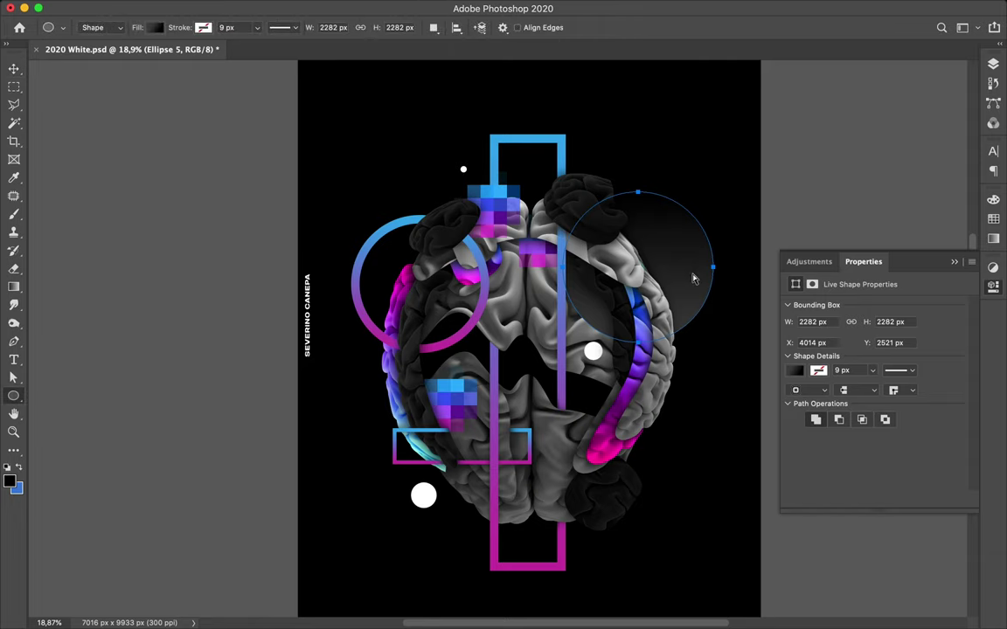
Step: Reopen the circle's gradient fill and edit the right-end colour stop
key("a")
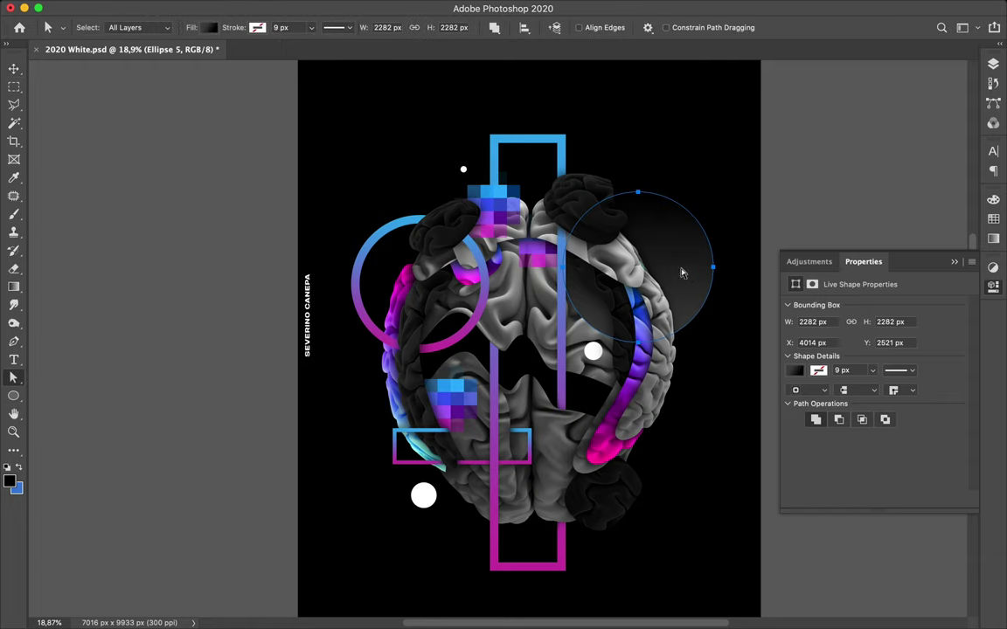
left_click(207, 31)
key("Escape")
left_click(212, 32)
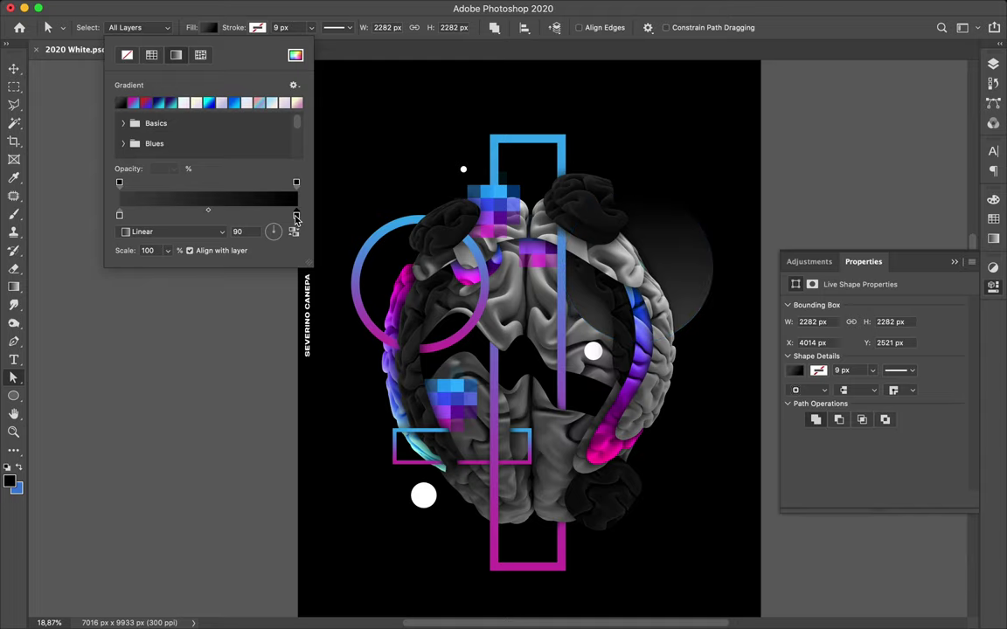
double_click(296, 217)
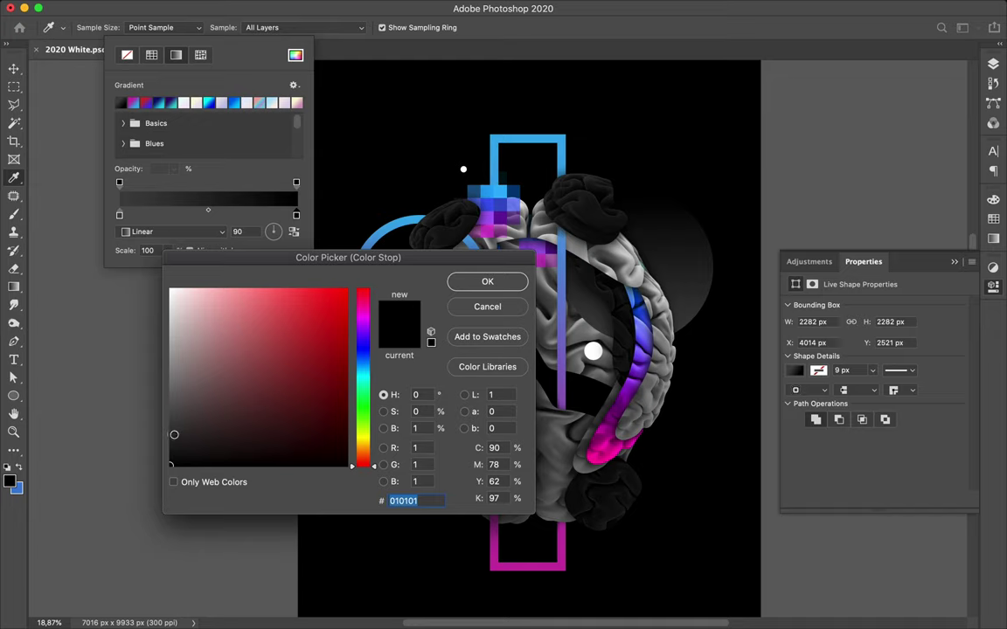
Step: Darken the gradient's right stop step by step to near-black 191919 and confirm
left_click(174, 435)
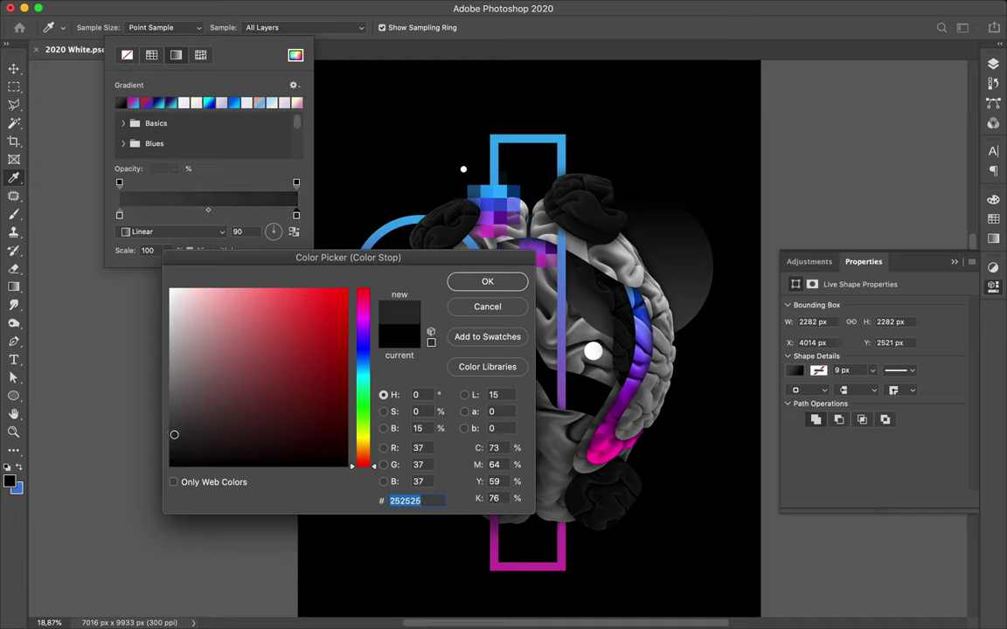
left_click(173, 436)
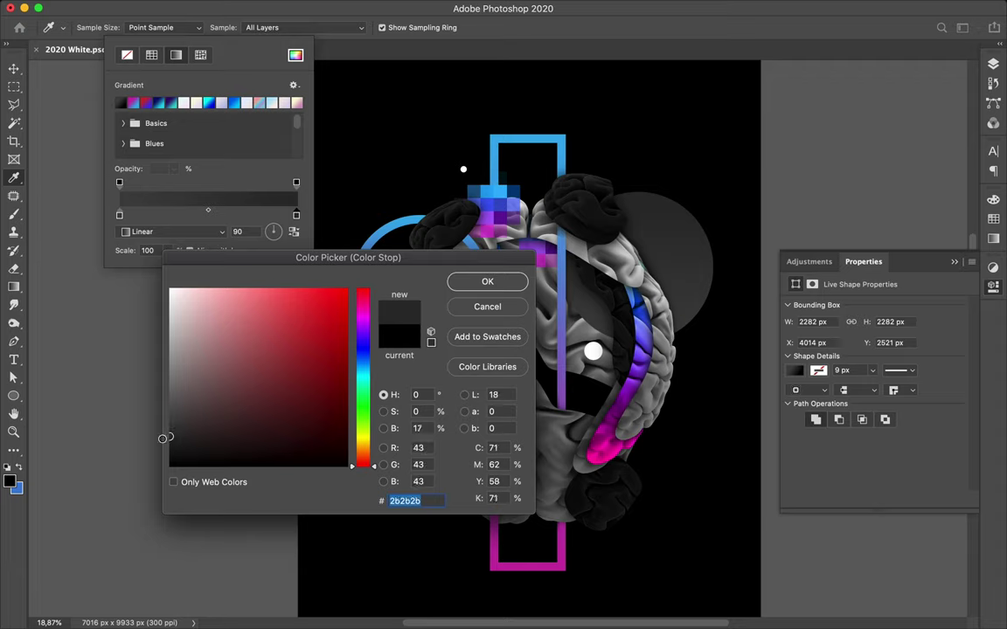
left_click(170, 439)
left_click(169, 441)
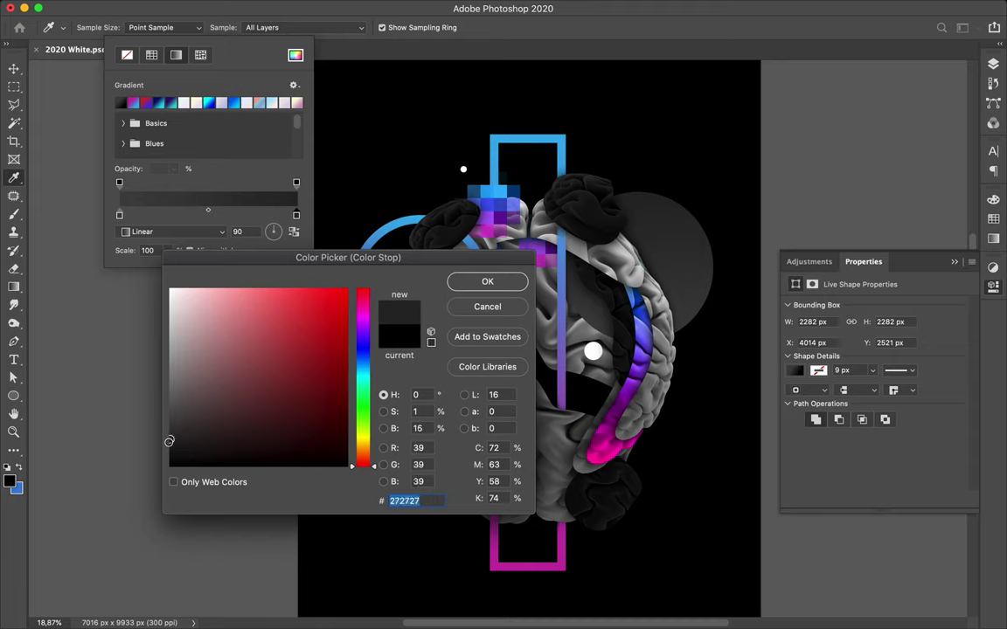
left_click(170, 443)
left_click_drag(169, 447, 170, 449)
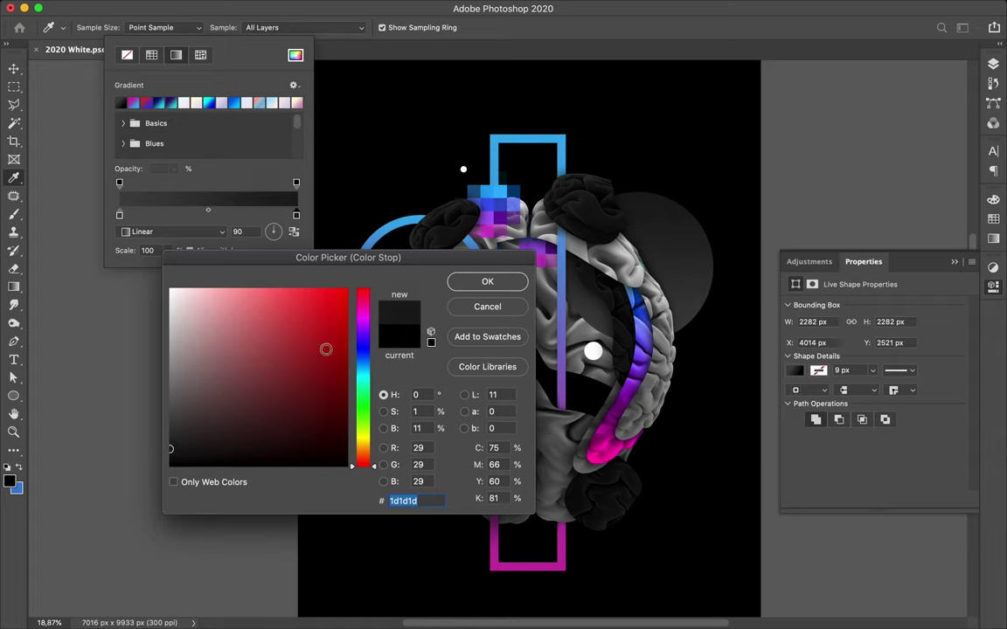
left_click(487, 283)
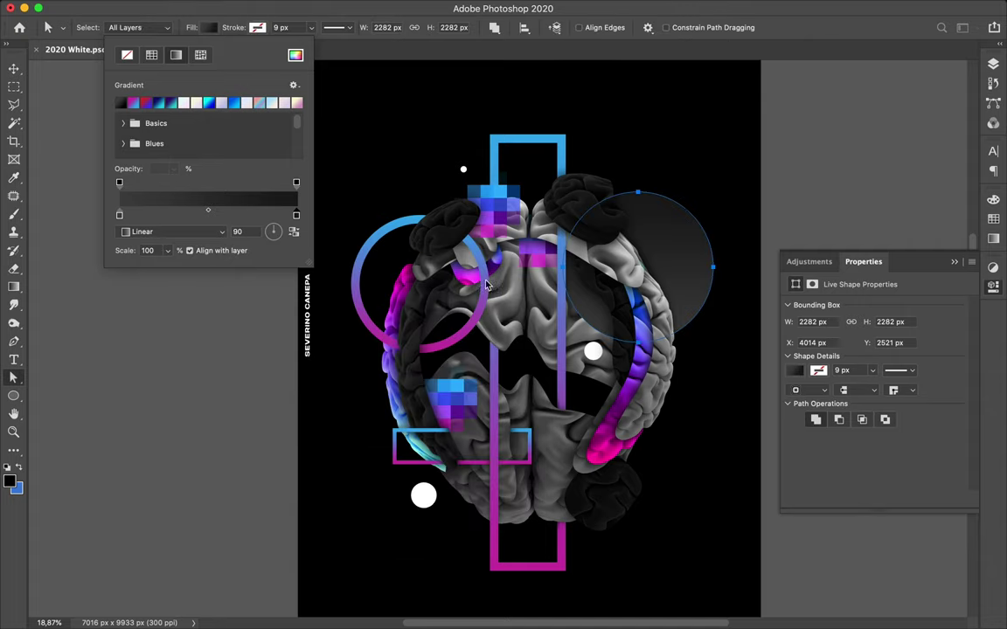
Step: Alt-drag Ellipse 5 to create an Ellipse 5 copy layer, then bring up the Filter menu
key("Escape")
left_click(994, 65)
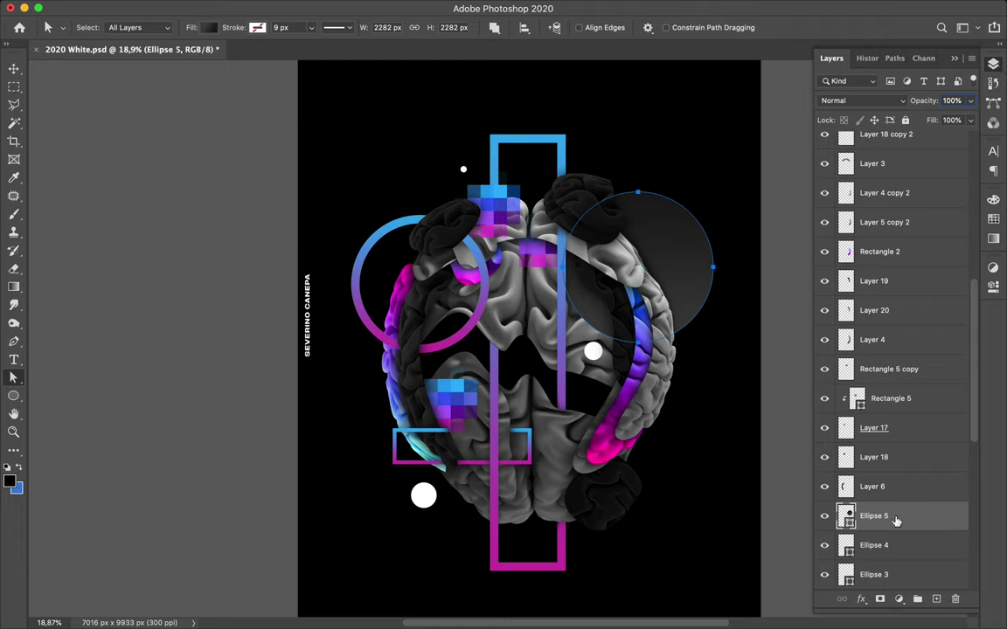
left_click_drag(895, 521, 898, 537)
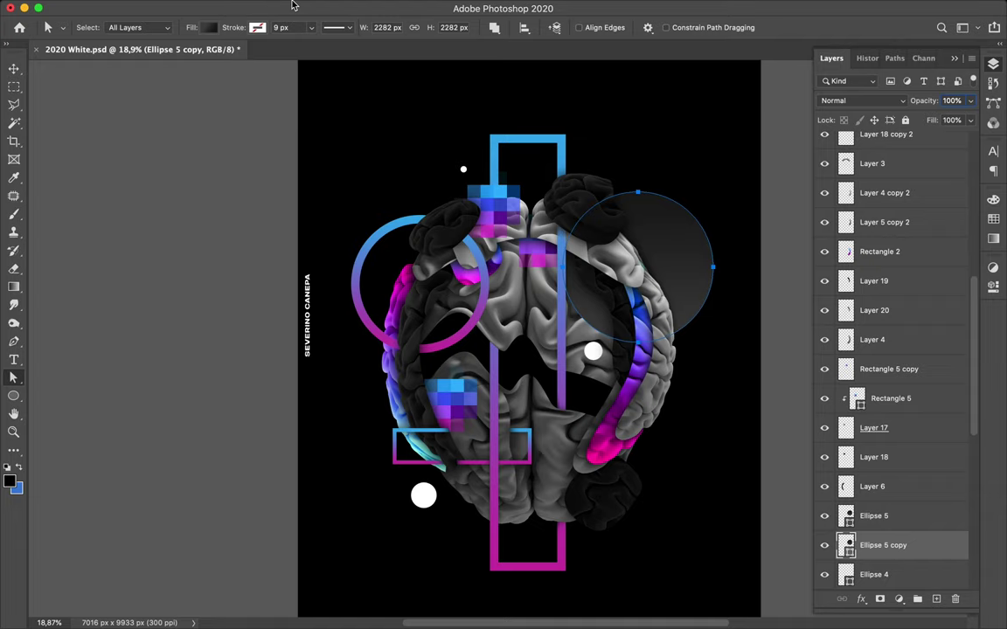
mouse_move(325, 4)
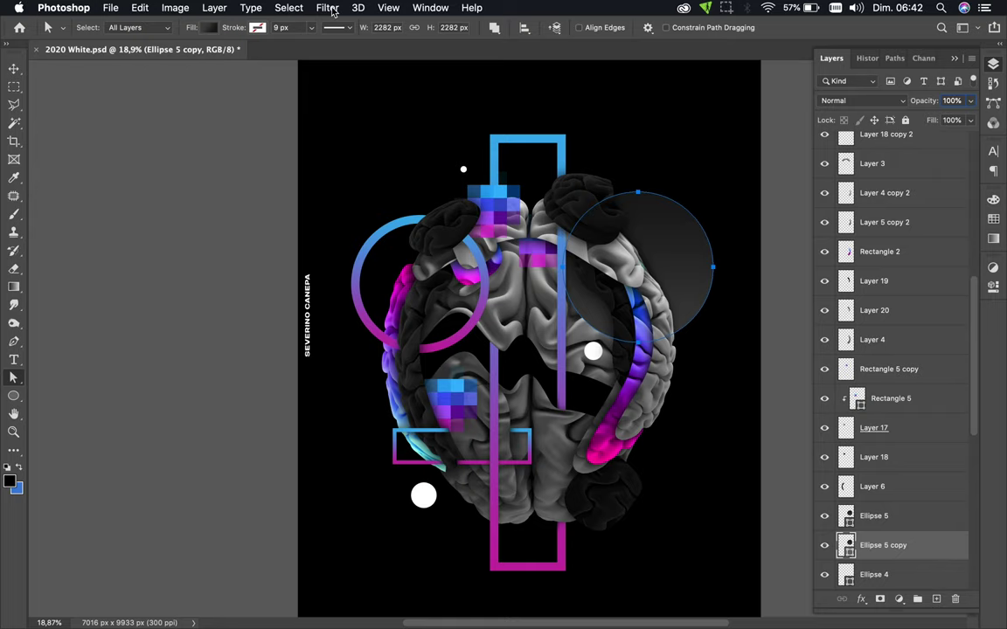
left_click(328, 7)
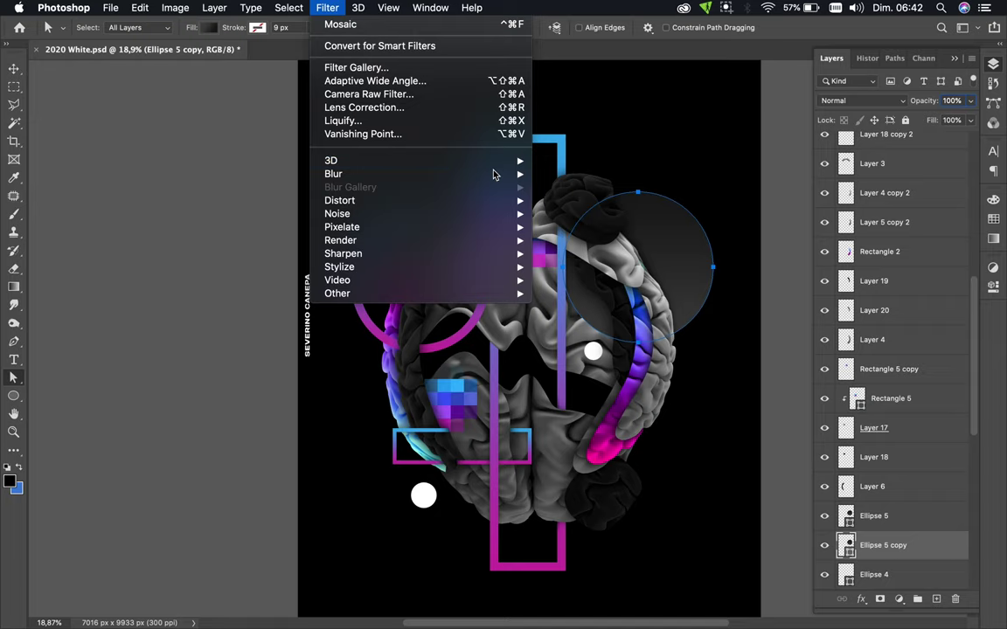
Step: Apply a 120-pixel Gaussian Blur smart filter to Ellipse 5 copy
mouse_move(491, 177)
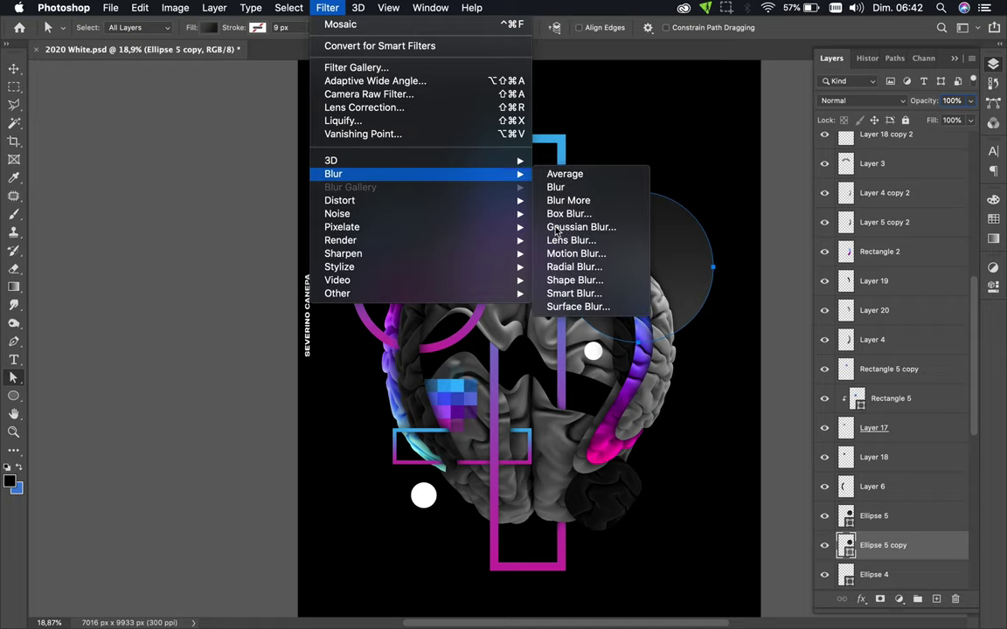
key("Escape")
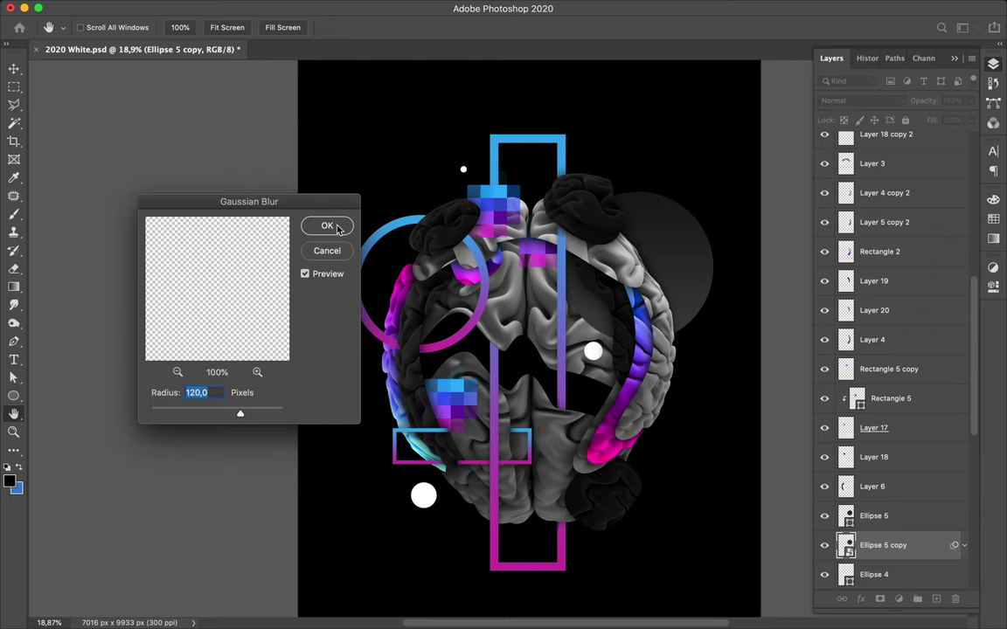
left_click(337, 228)
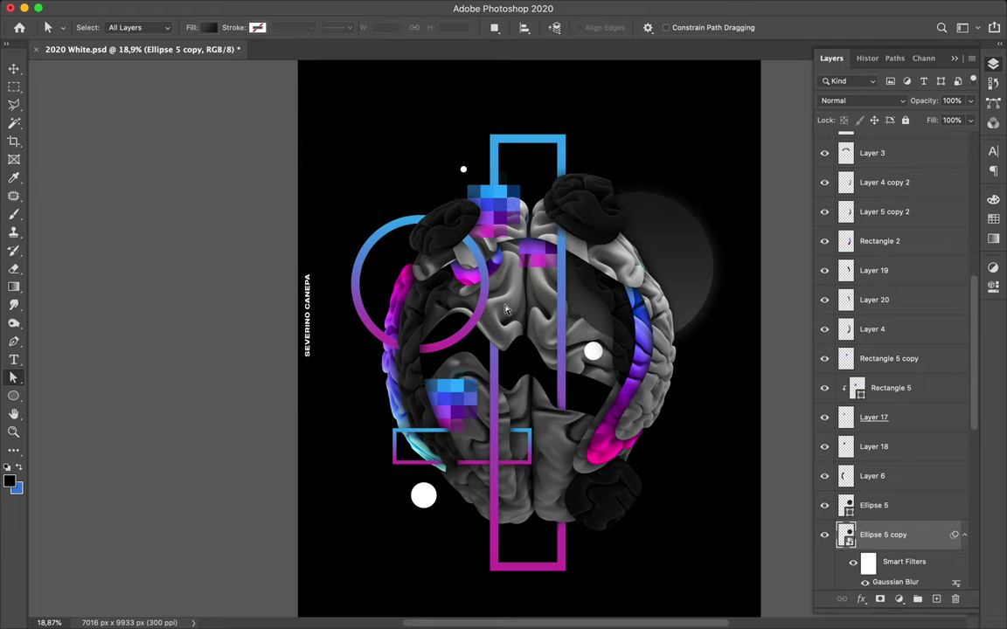
Step: Draw a tall white 2196 × 2999 px rectangle over the brain's lower left
key("u")
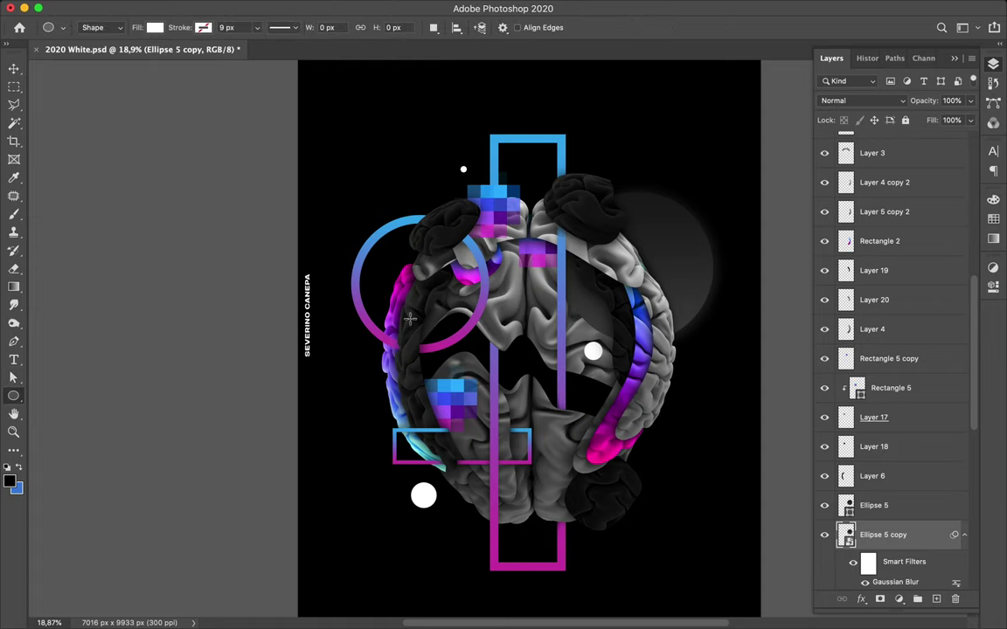
right_click(13, 397)
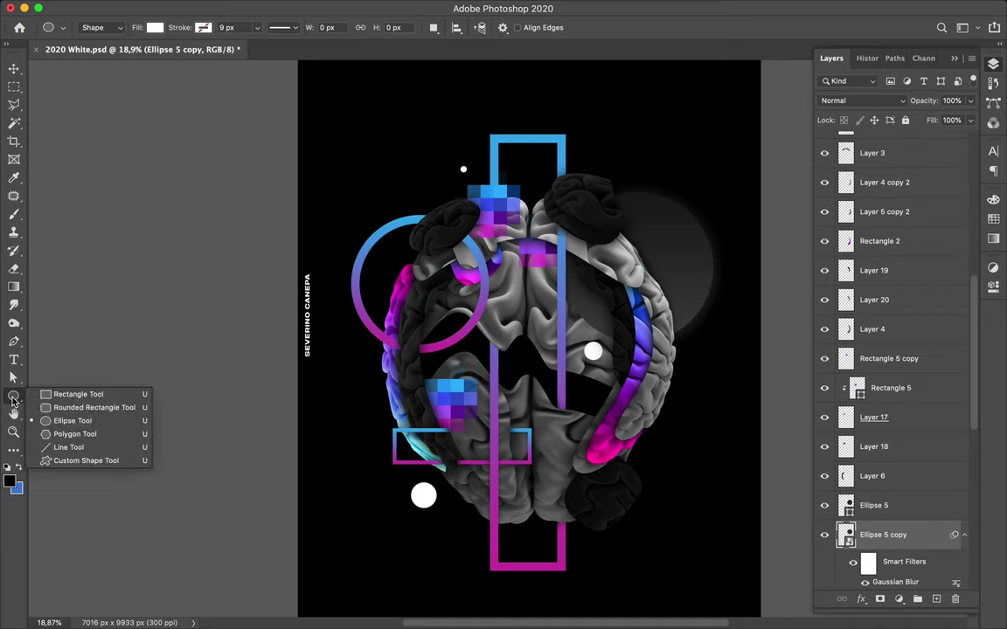
left_click(70, 394)
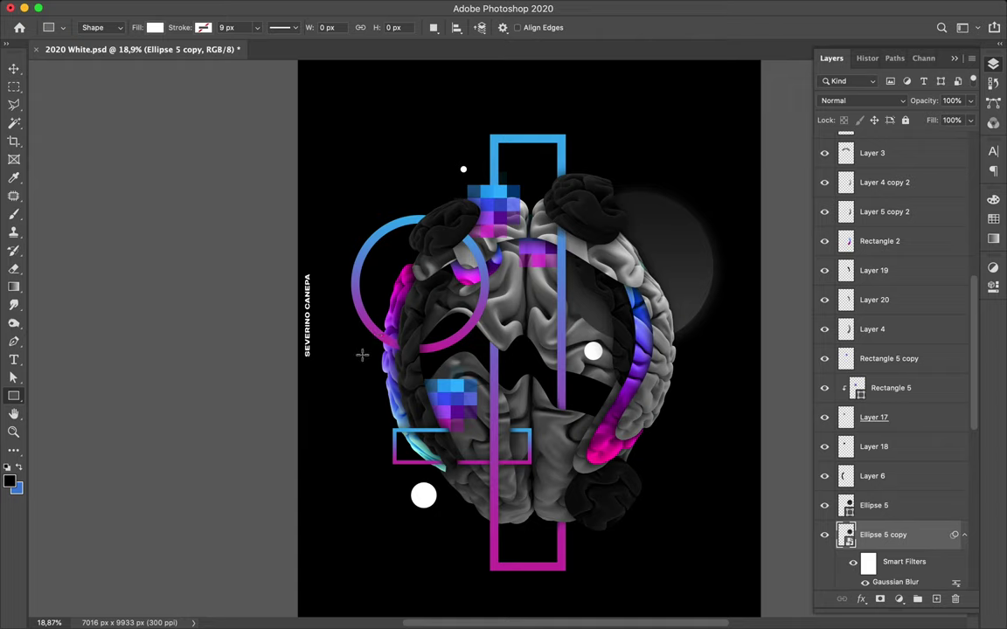
left_click_drag(362, 354, 507, 552)
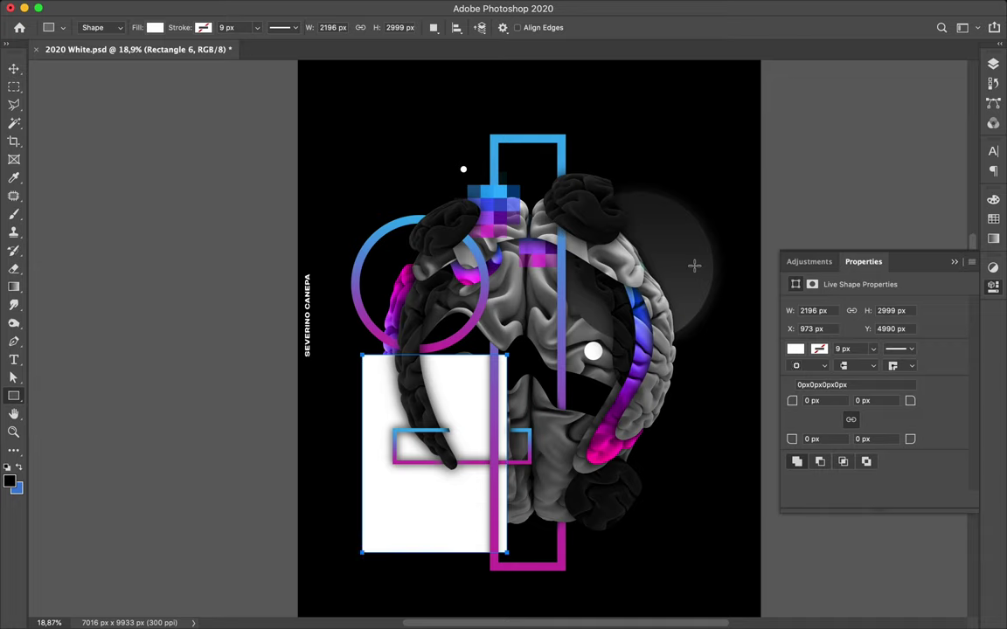
Step: Select the large circle's Ellipse 5 layer on the canvas and switch to path selection
key("v")
key("super")
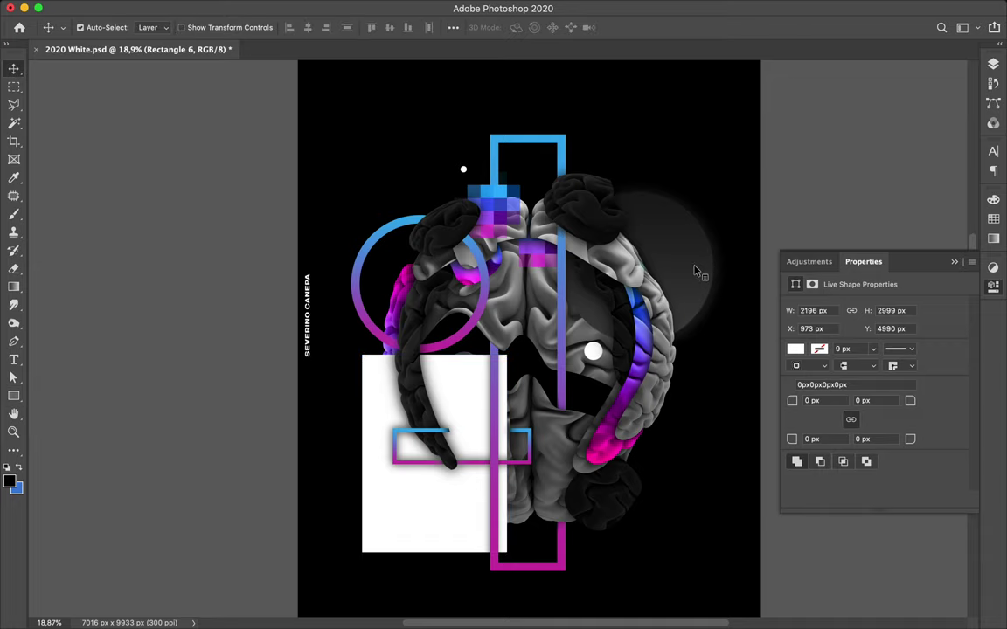
left_click(697, 272, "super")
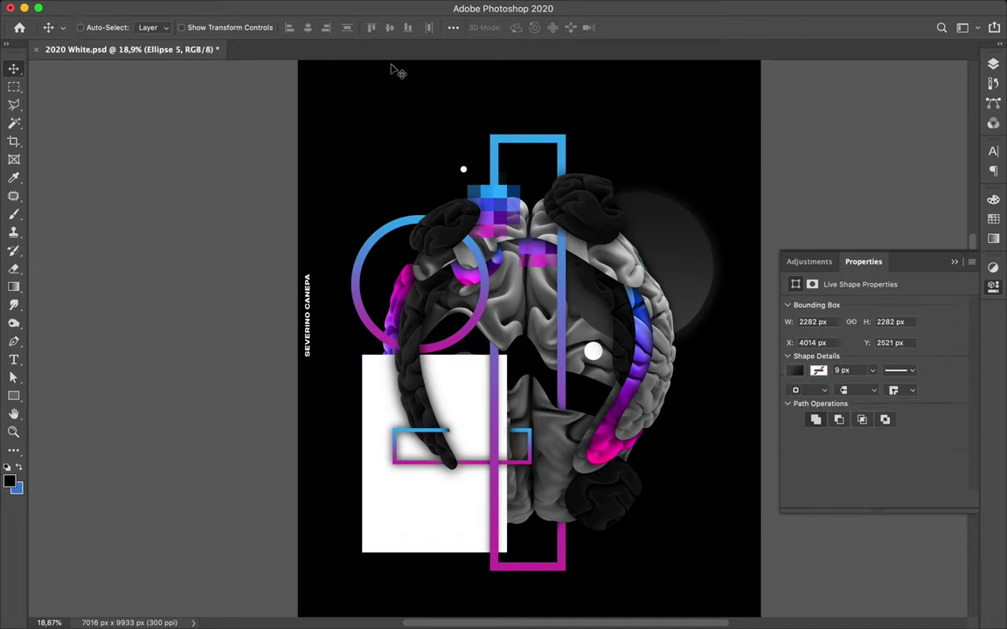
key("a")
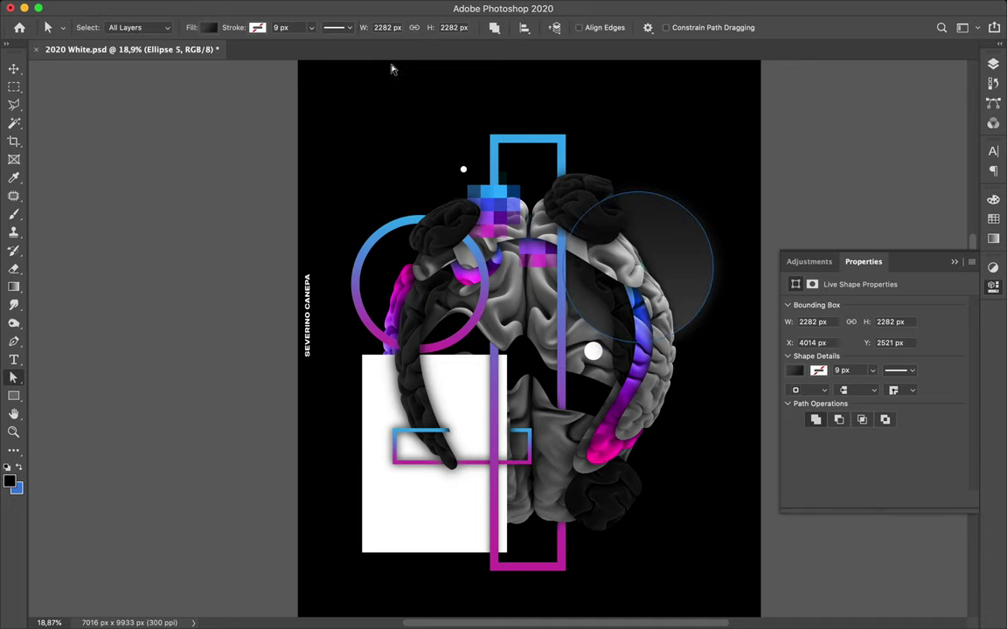
Step: From the Fill swatch's gear menu, open the Gradient Editor showing the Black, White gradient
left_click(210, 28)
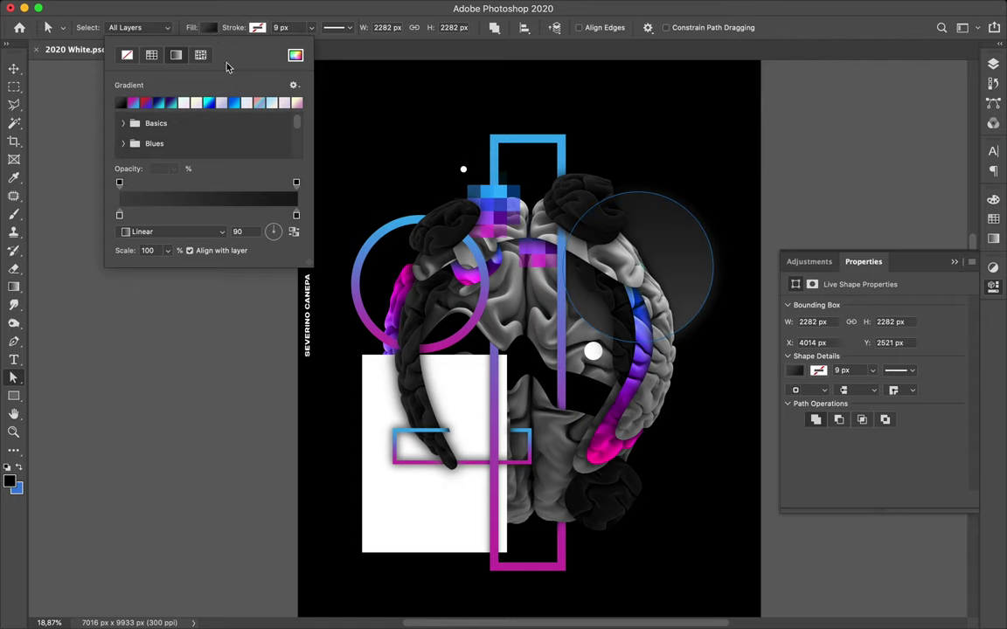
left_click(294, 86)
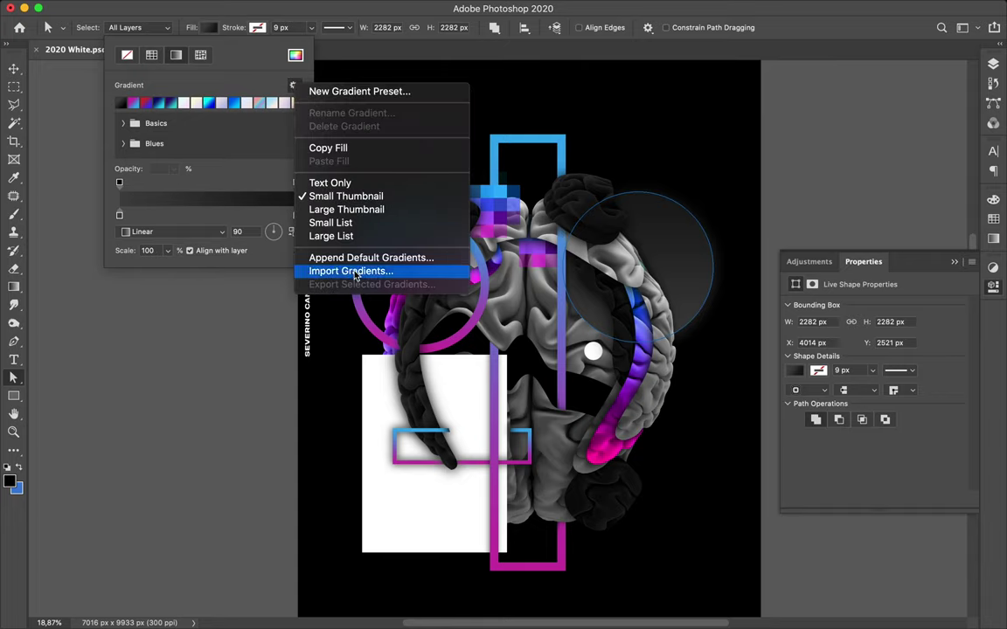
left_click(381, 93)
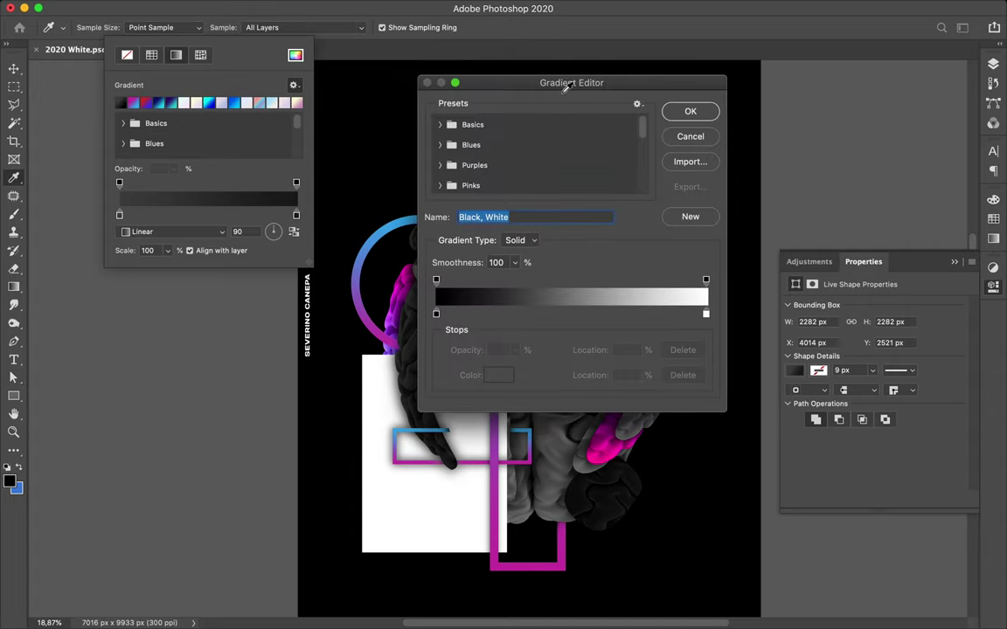
Step: Reposition the Gradient Editor window, then cancel it without changing the circle's gradient
left_click_drag(554, 85, 799, 60)
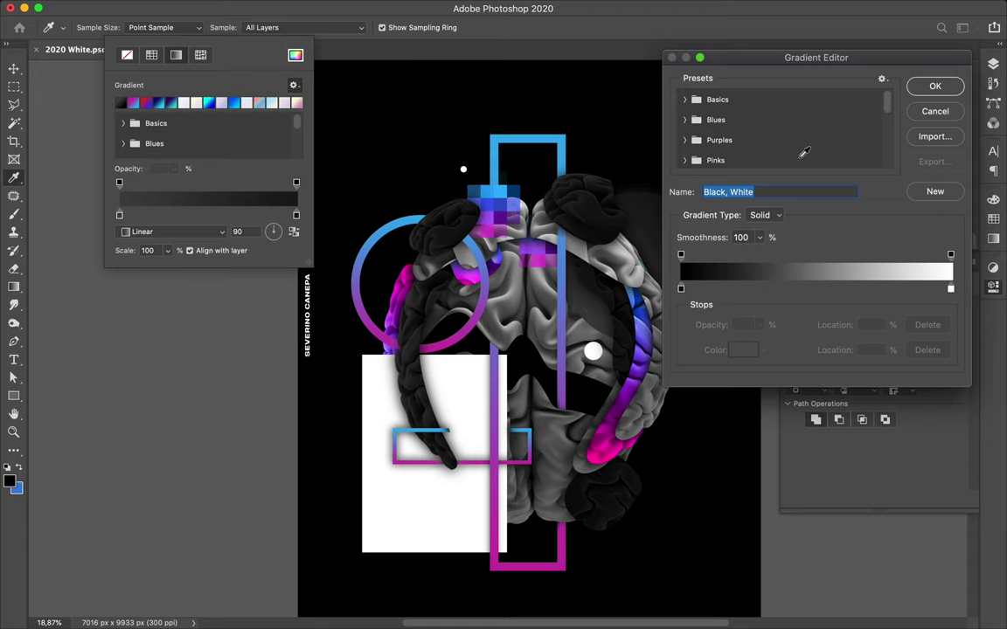
left_click_drag(809, 51, 860, 15)
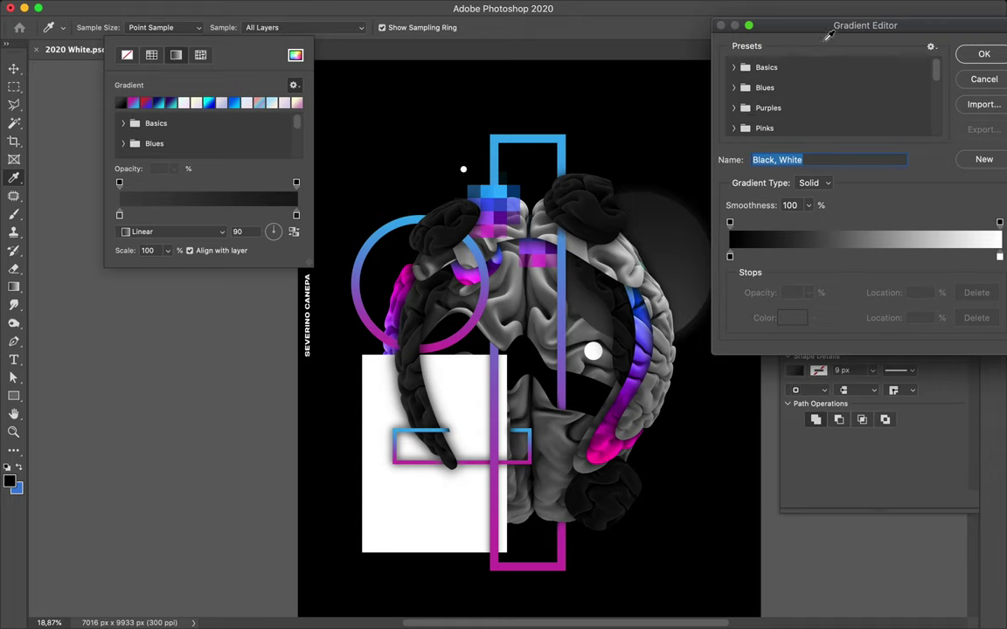
left_click_drag(841, 26, 716, 8)
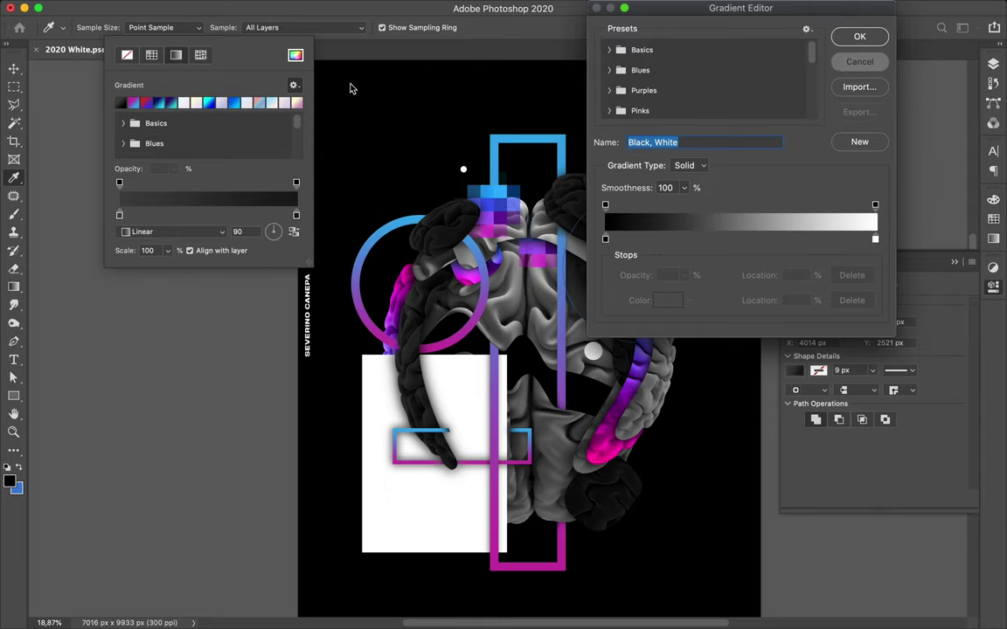
key("Escape")
key("Escape")
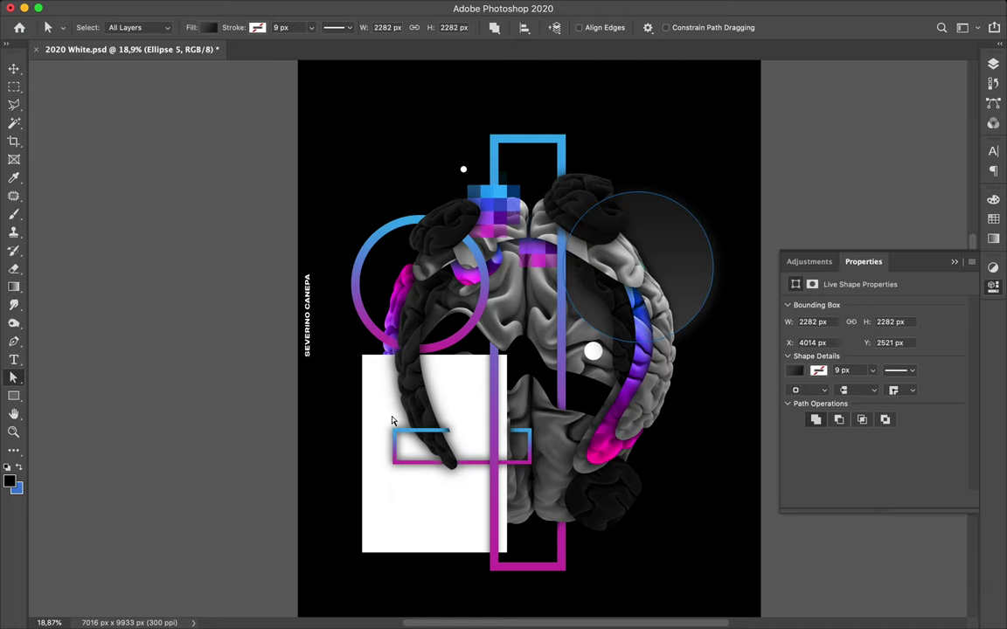
key("v")
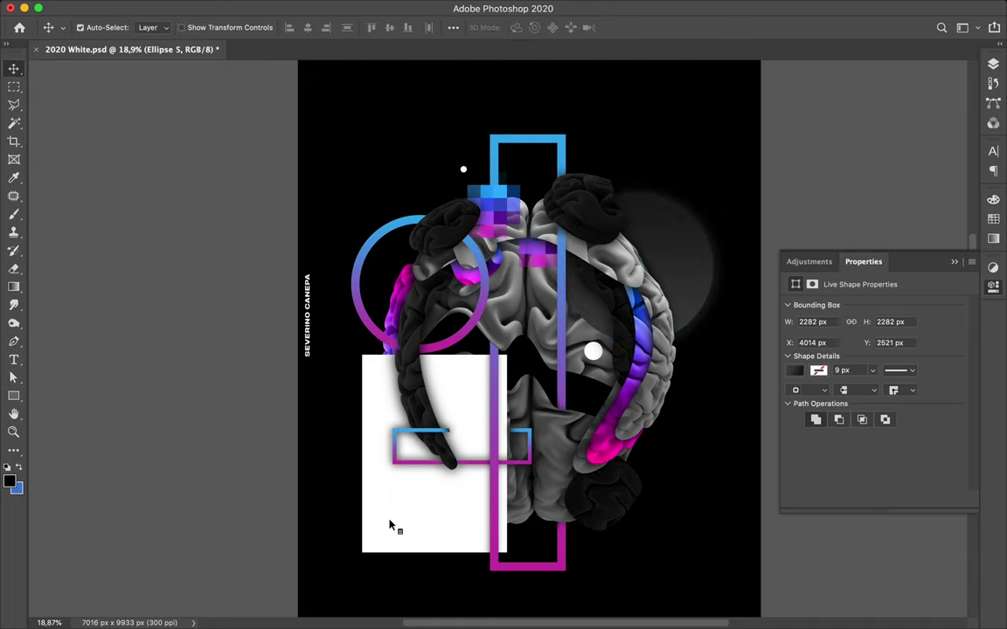
left_click(391, 526)
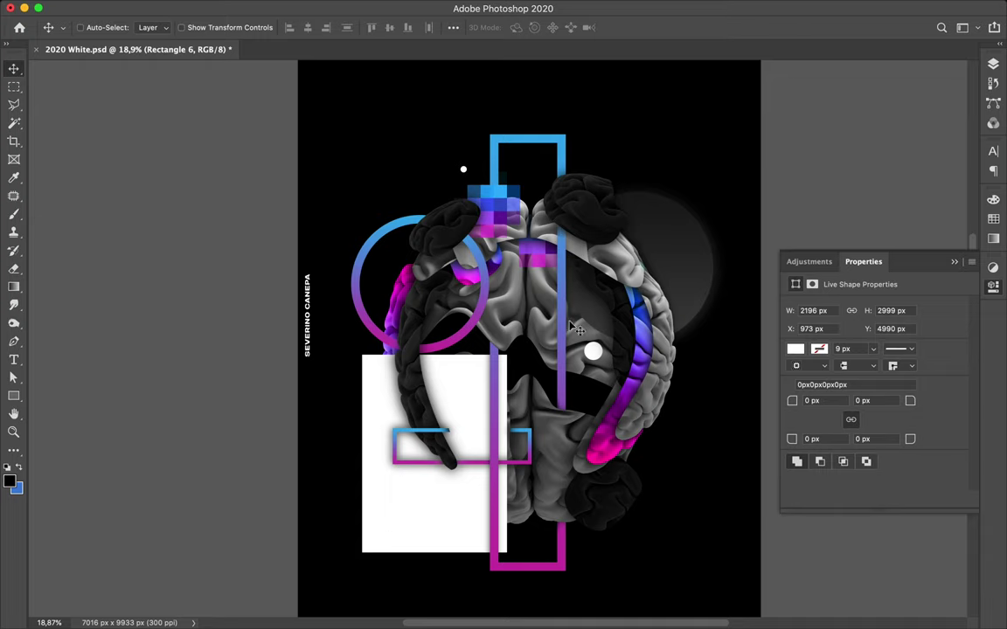
key("i")
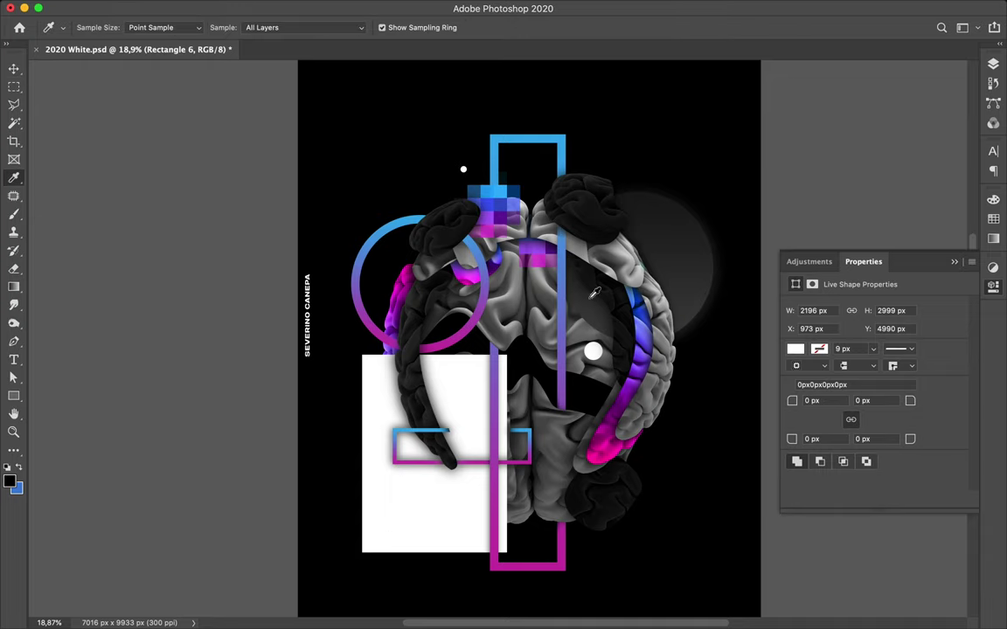
left_click(684, 245)
key("a")
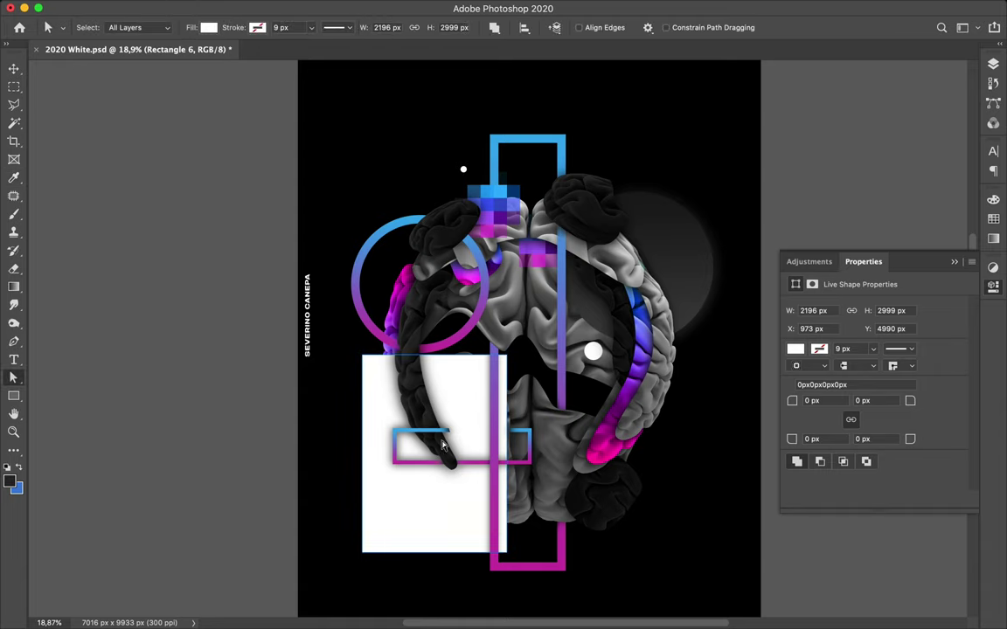
key("v")
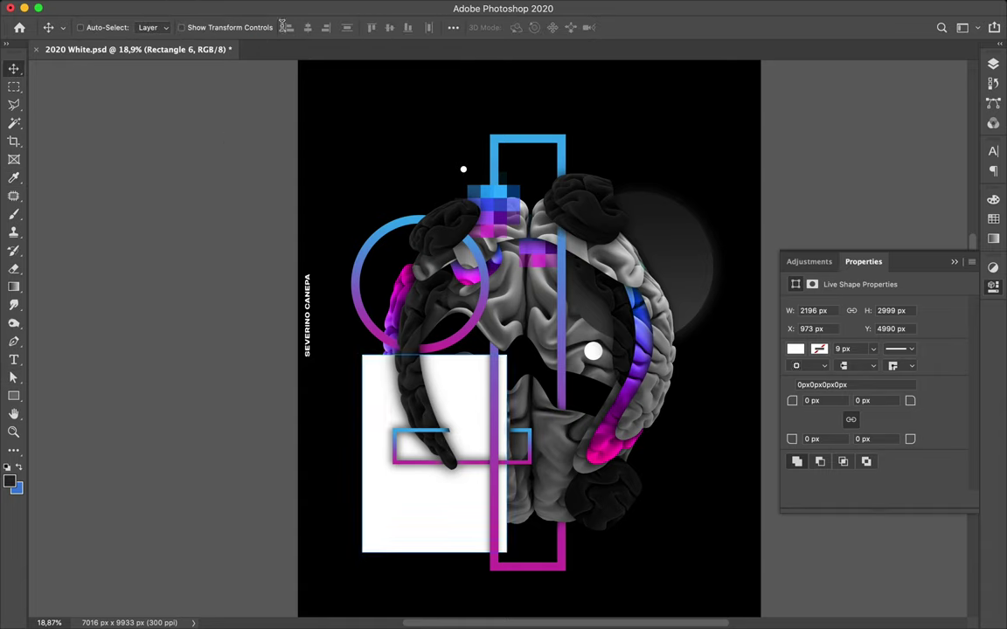
key("a")
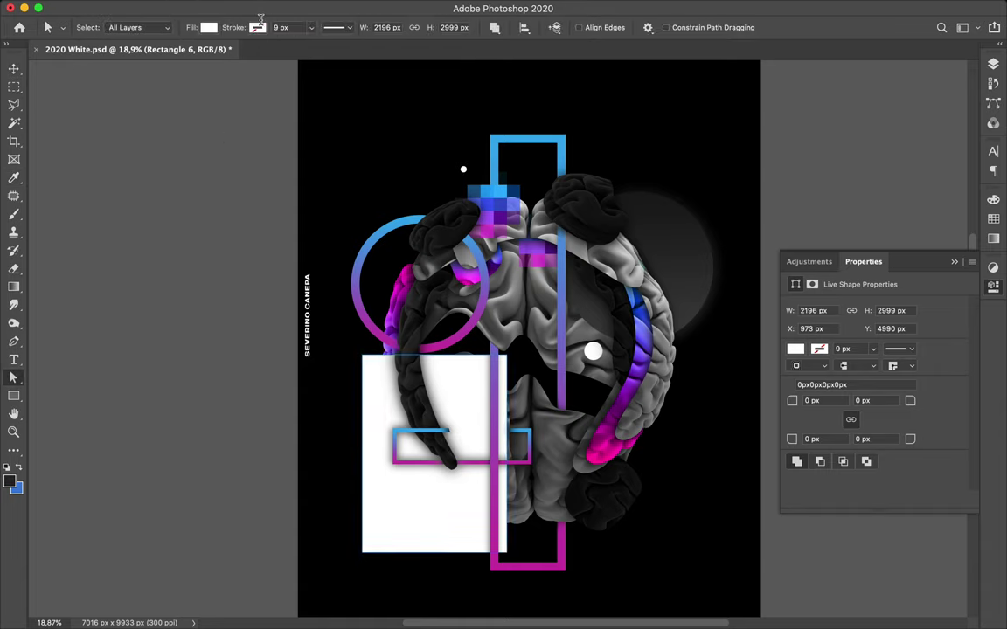
Step: Give Rectangle 6 a gradient fill from the first preset, with its right stop set to grey 1e1e1e
left_click(207, 29)
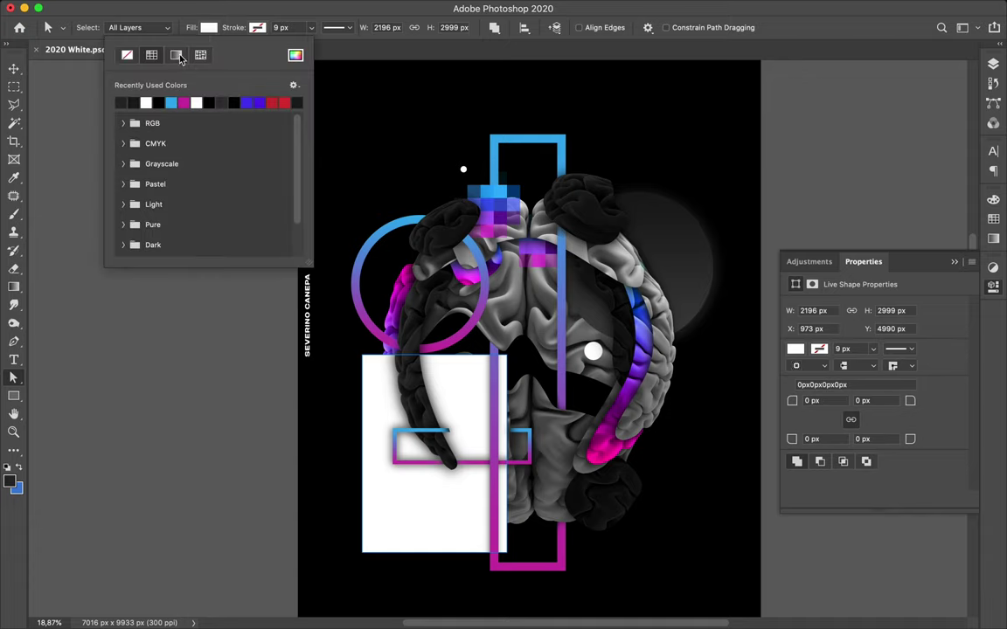
left_click(178, 55)
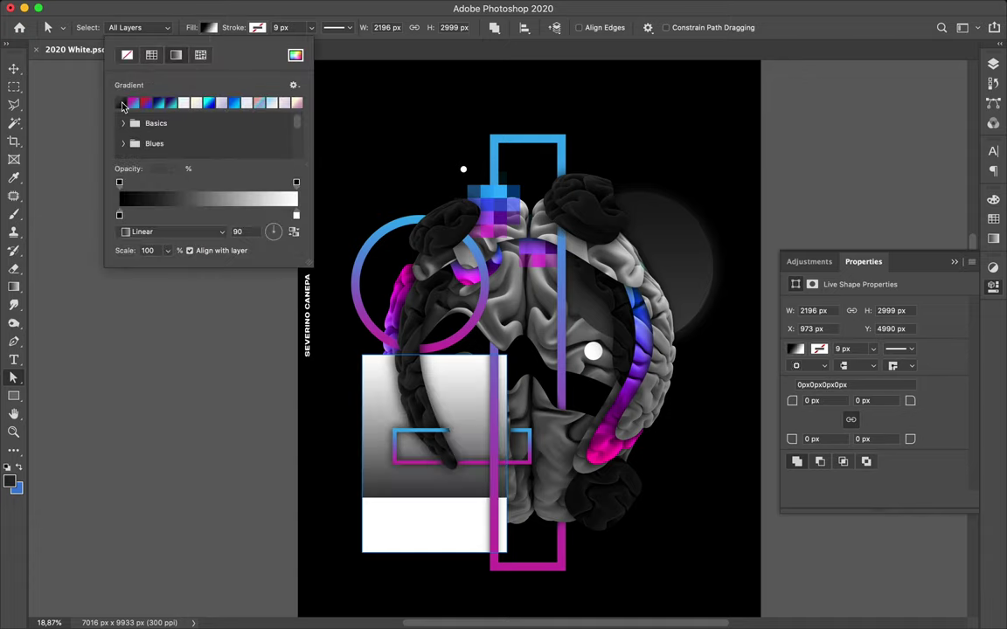
left_click(122, 104)
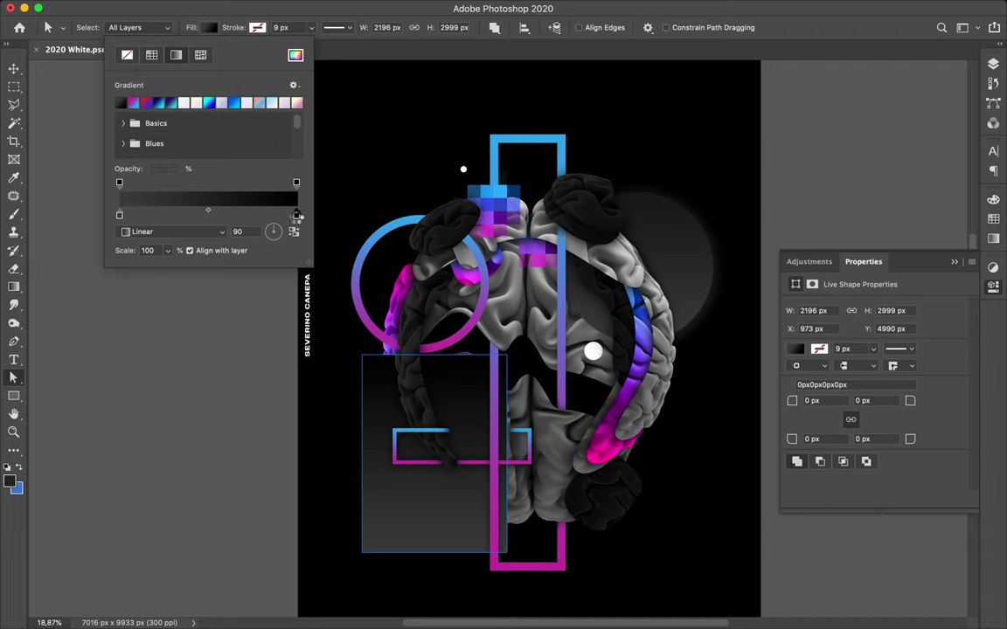
double_click(296, 217)
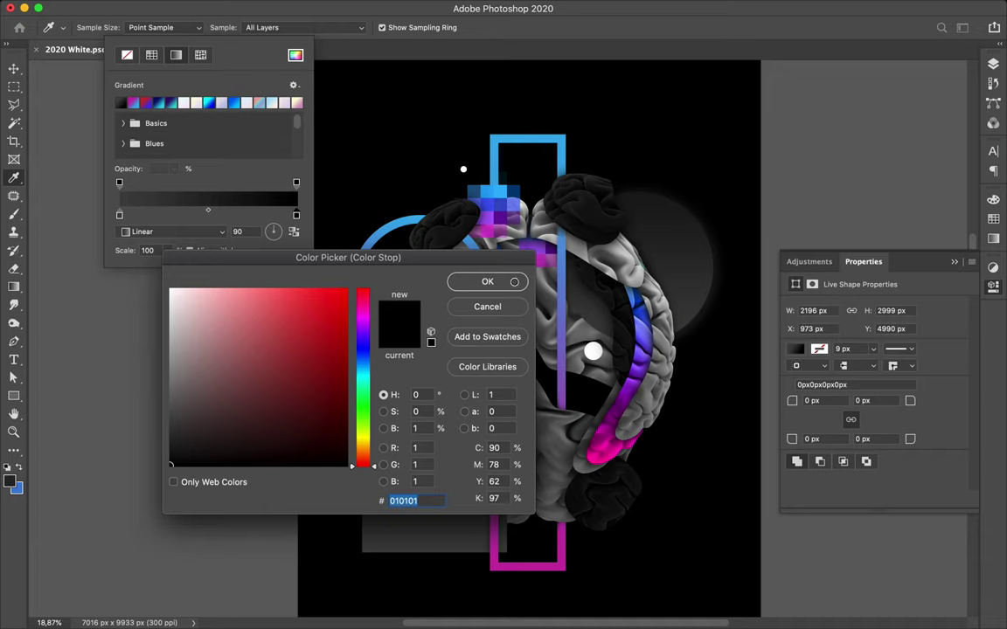
type("1a1a1a")
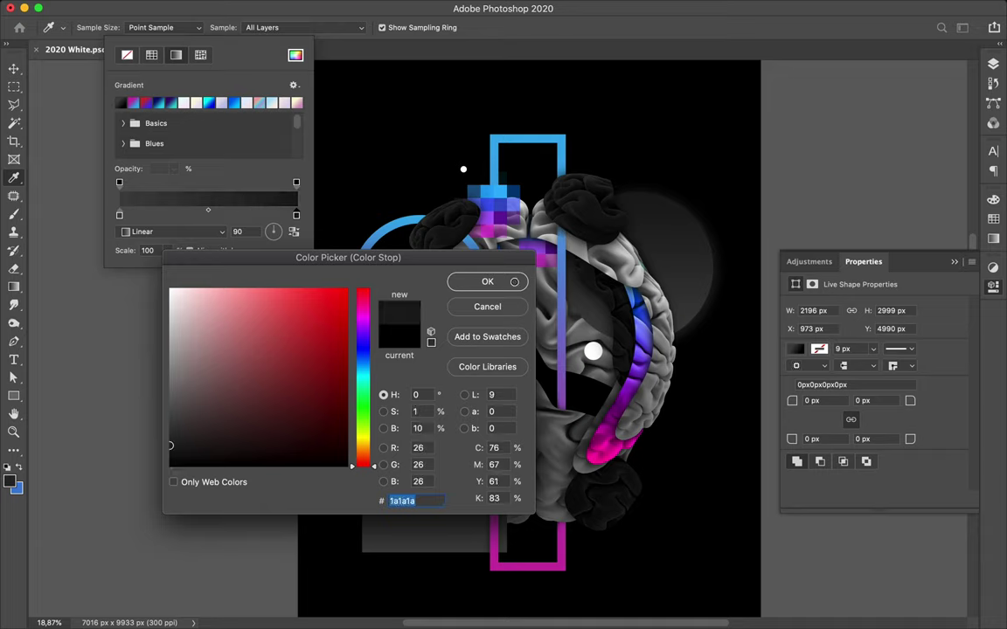
type("1e1e1e")
left_click(515, 285)
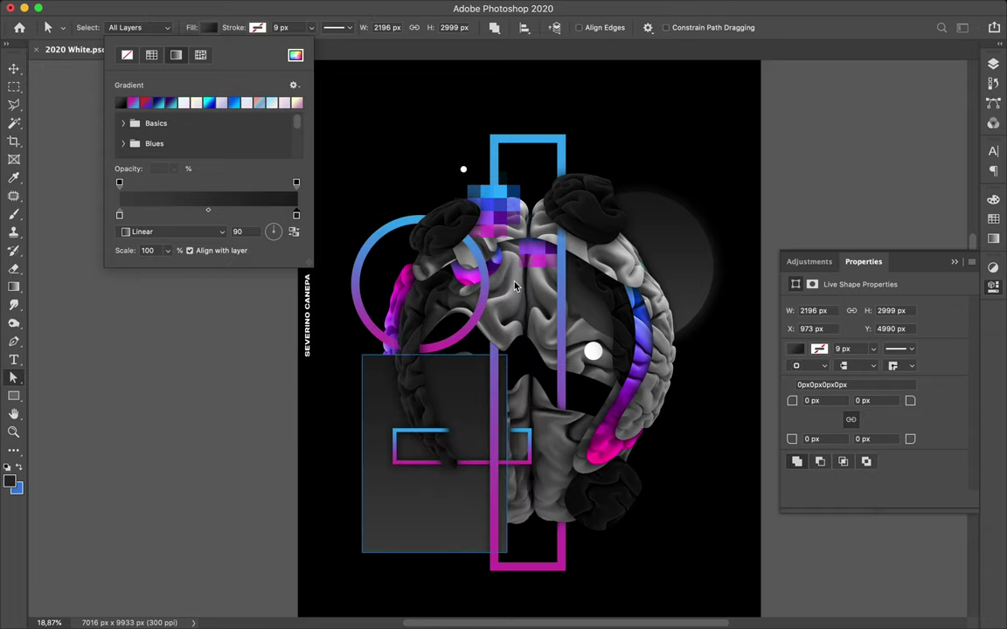
Step: Open Rectangle 6's gradient fill options from the Properties panel
left_click(797, 350)
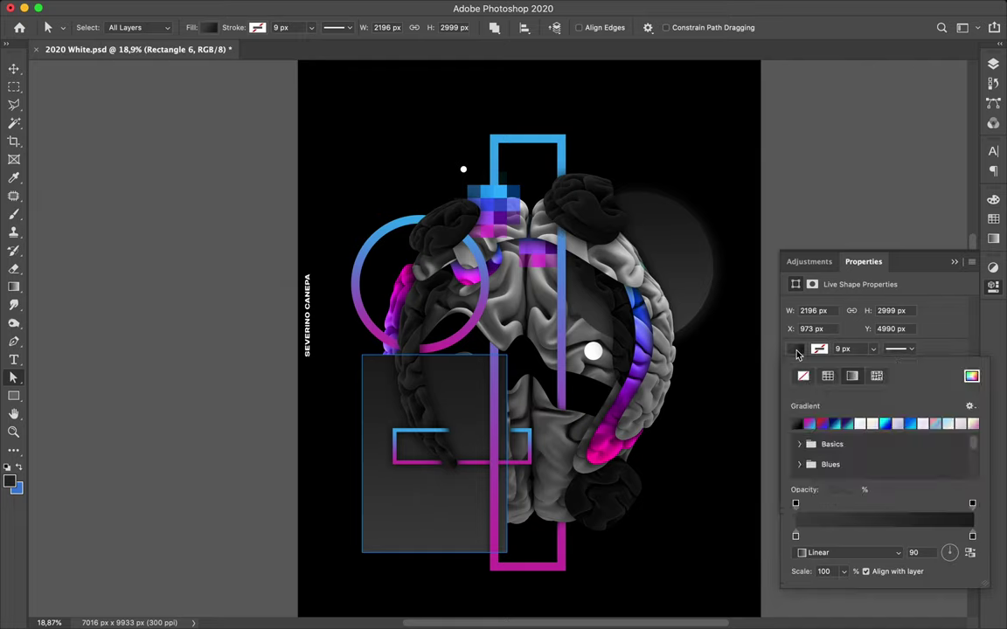
left_click(797, 353)
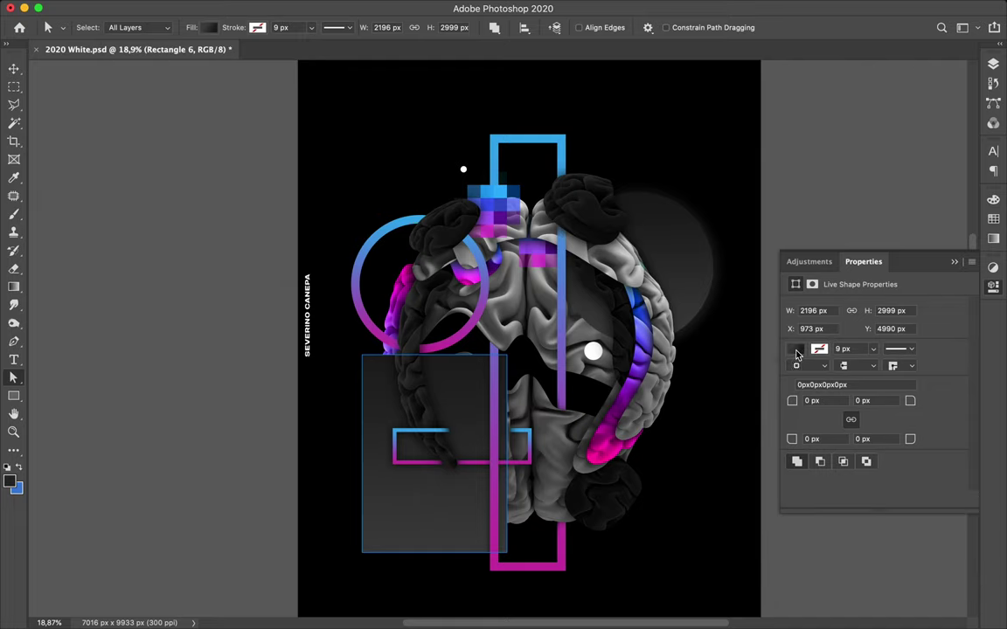
left_click(797, 353)
left_click(797, 353)
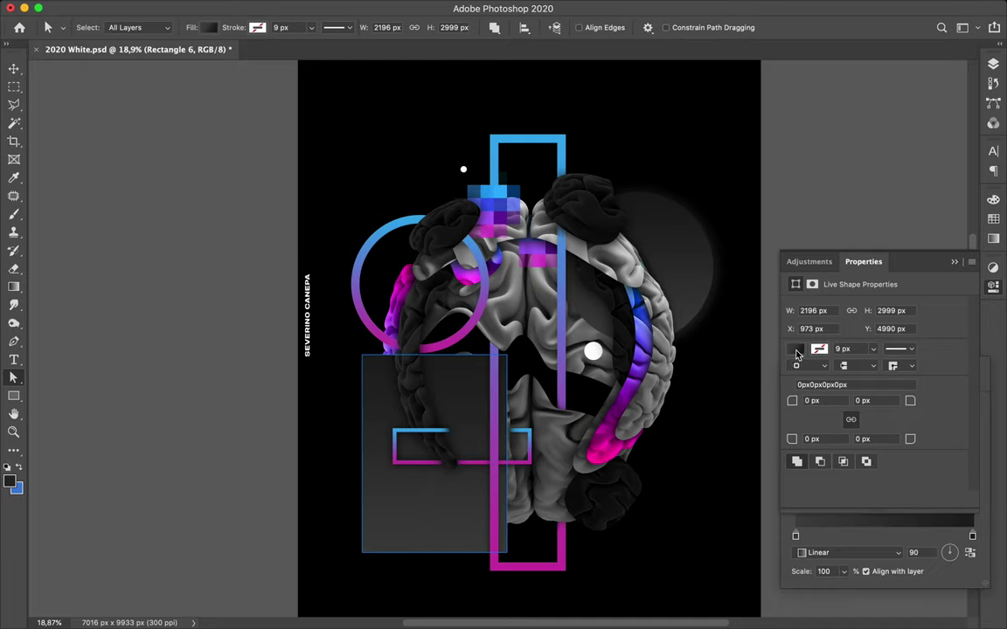
left_click(797, 353)
left_click(797, 353)
left_click(797, 353)
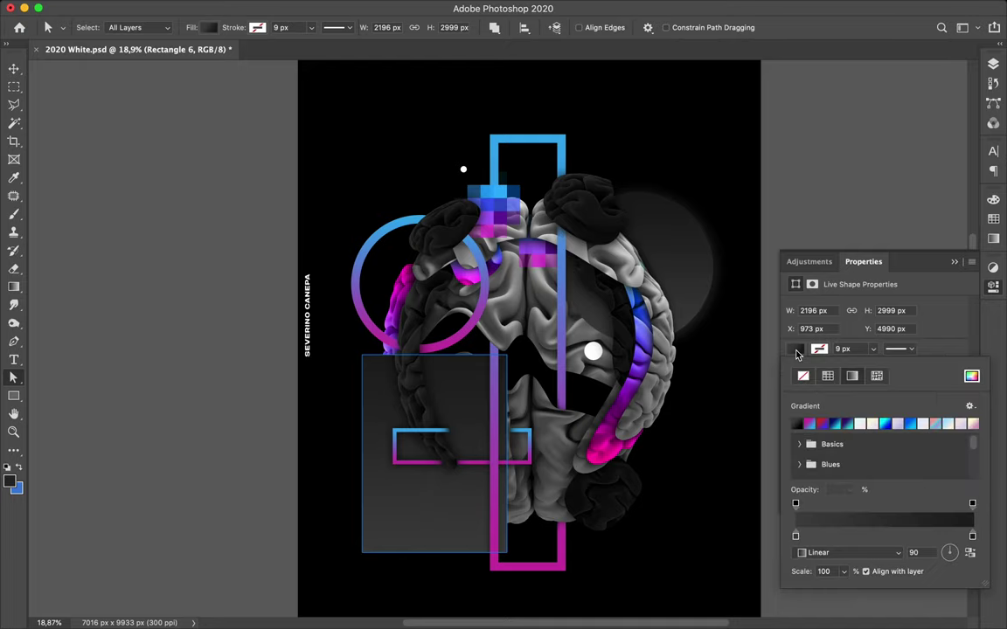
left_click(797, 353)
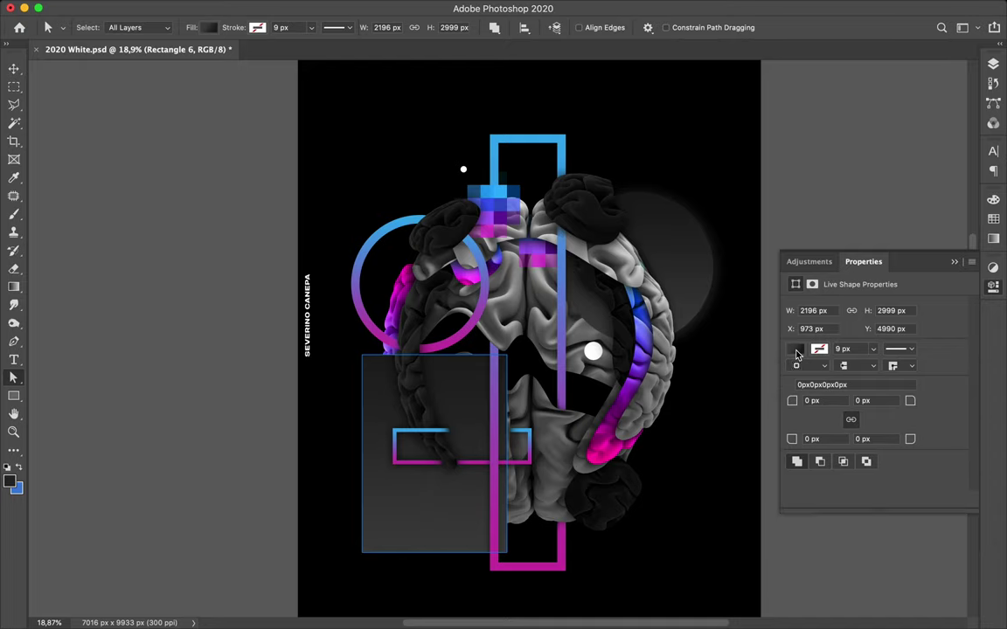
left_click(797, 353)
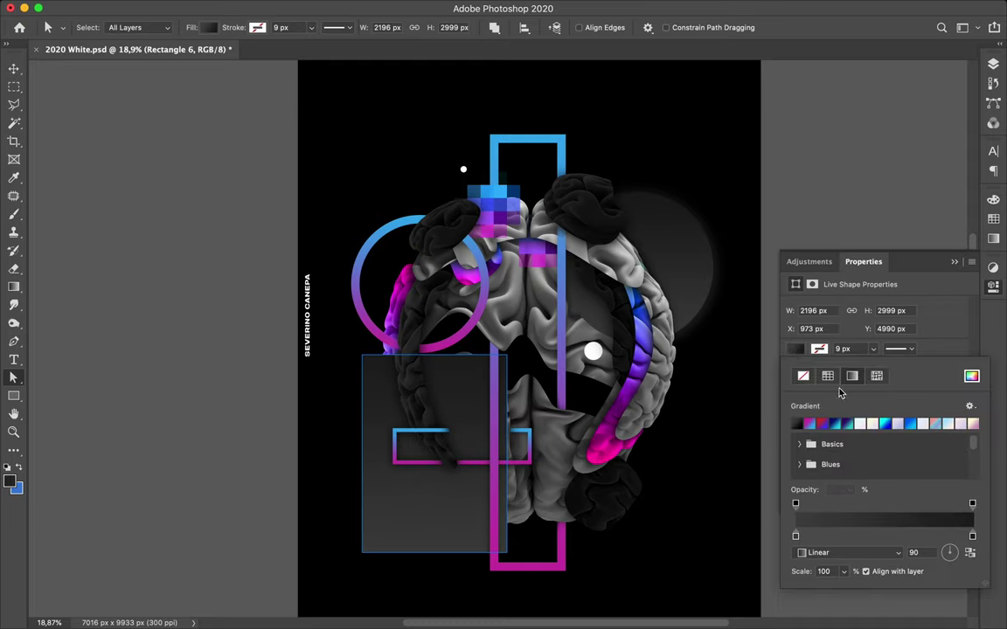
Step: Copy the current fill and apply the first dark black-to-transparent gradient from Neutrals
left_click(970, 407)
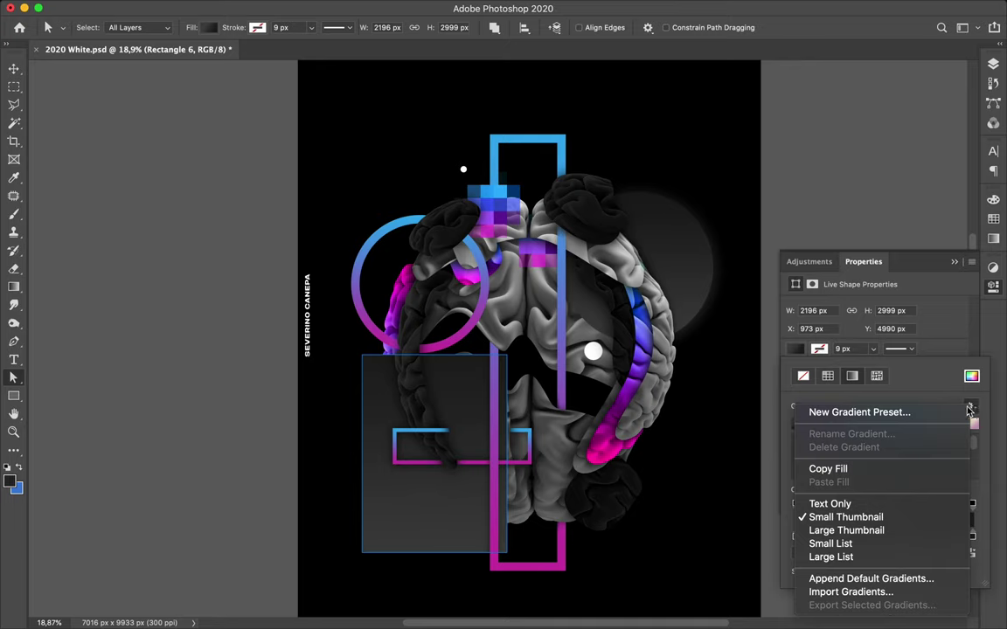
left_click(880, 472)
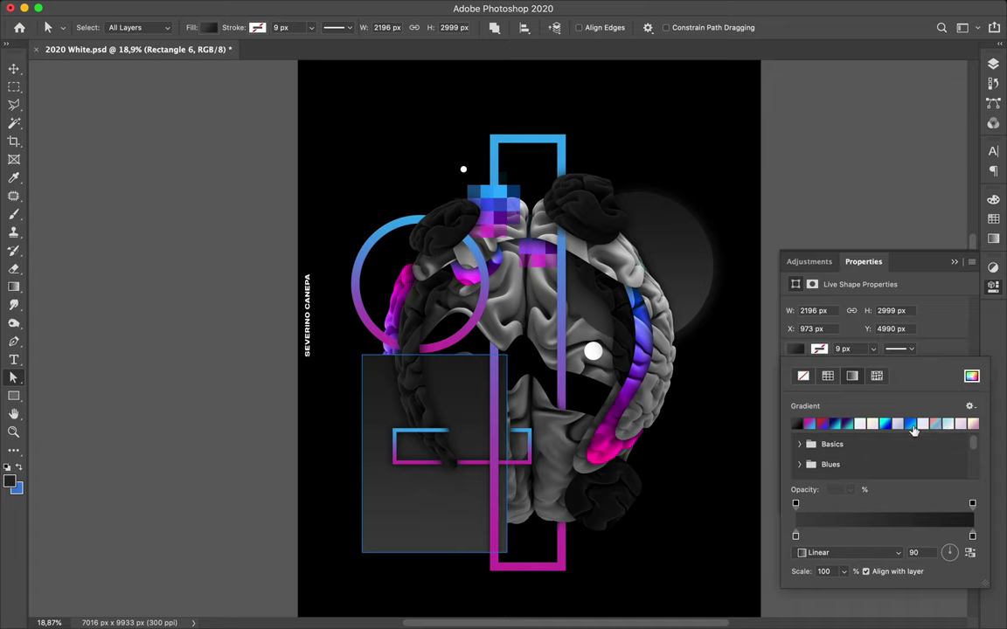
scroll(905, 445, "down", 5)
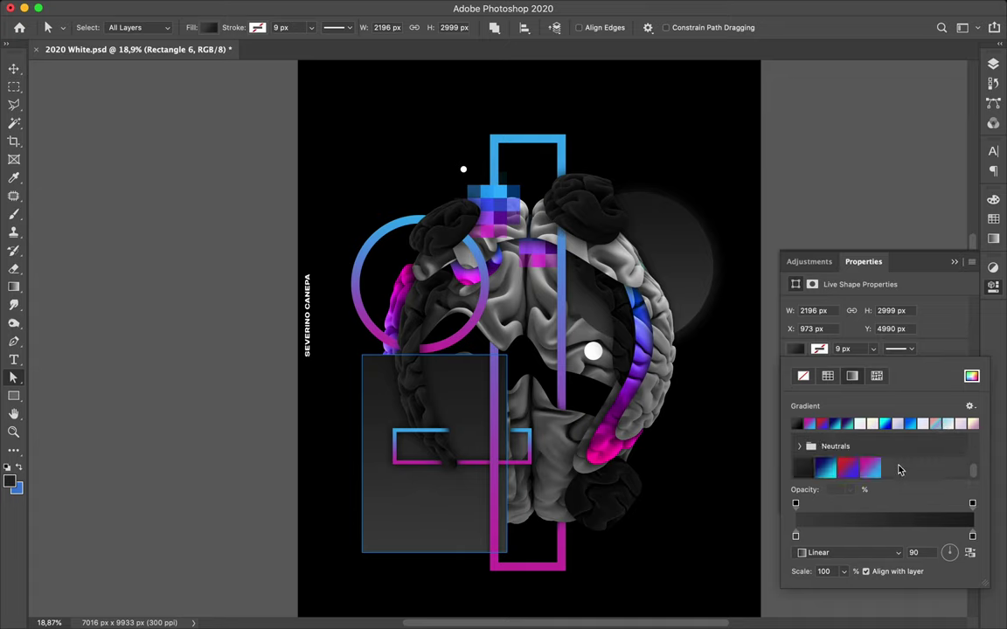
left_click(805, 467)
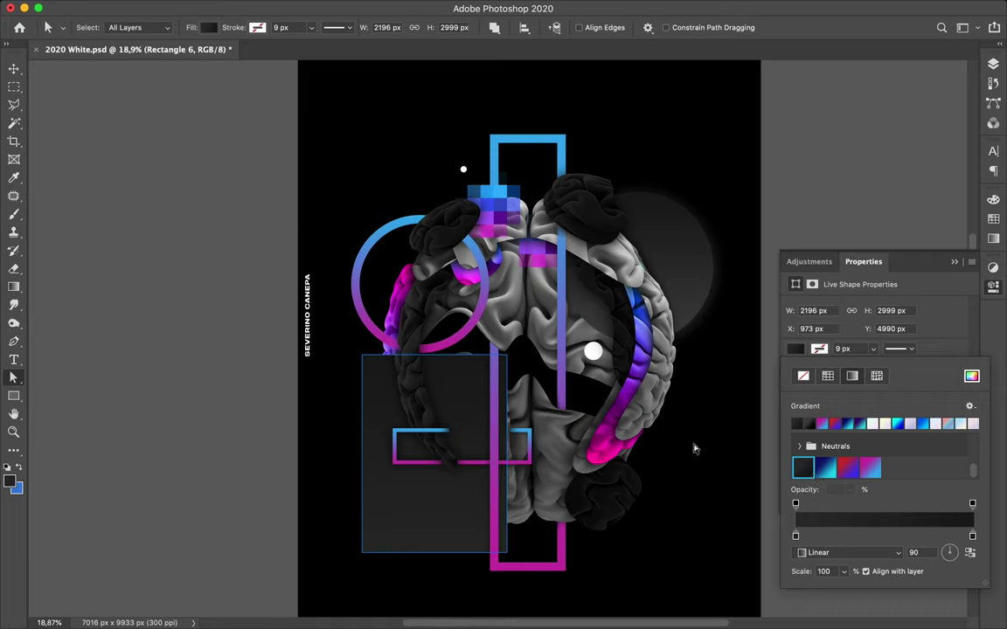
left_click(809, 423)
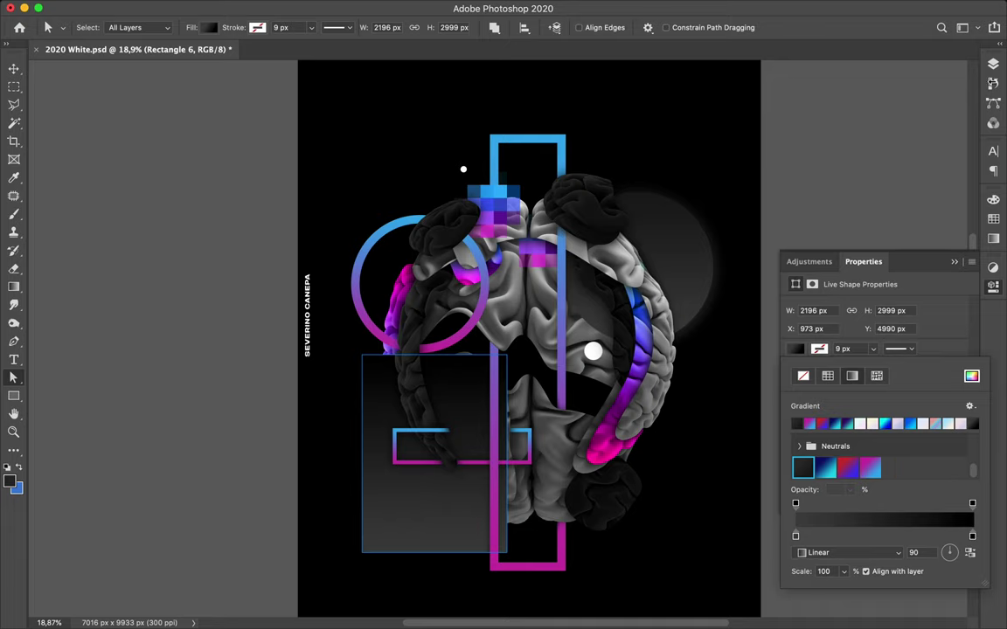
Step: Drag Rectangle 6 down past Rectangle 2 copy and Layer 21 to between Layer 15 and Layer 9
left_click(990, 76)
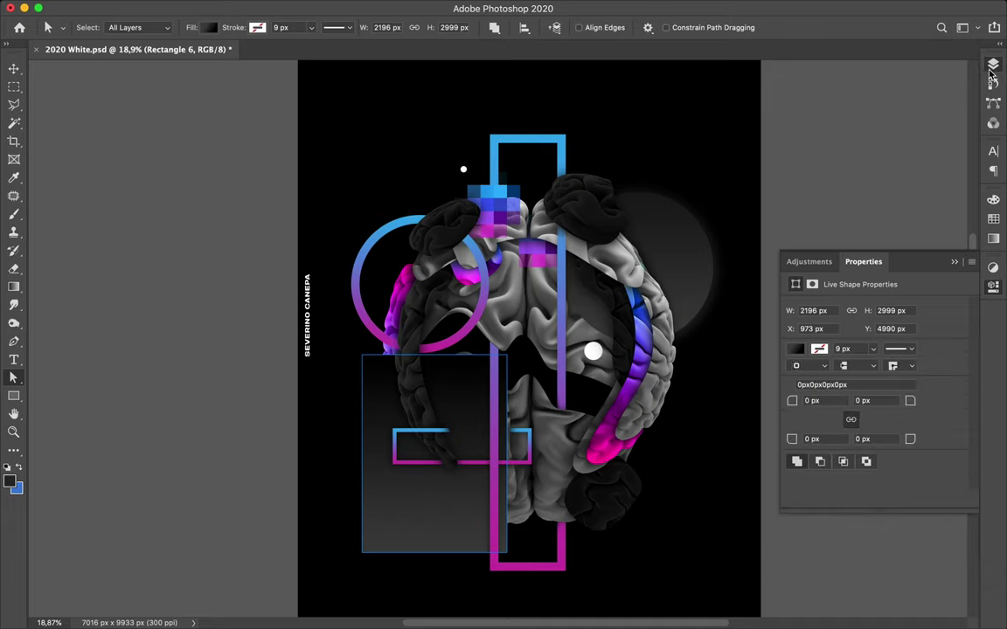
left_click(991, 67)
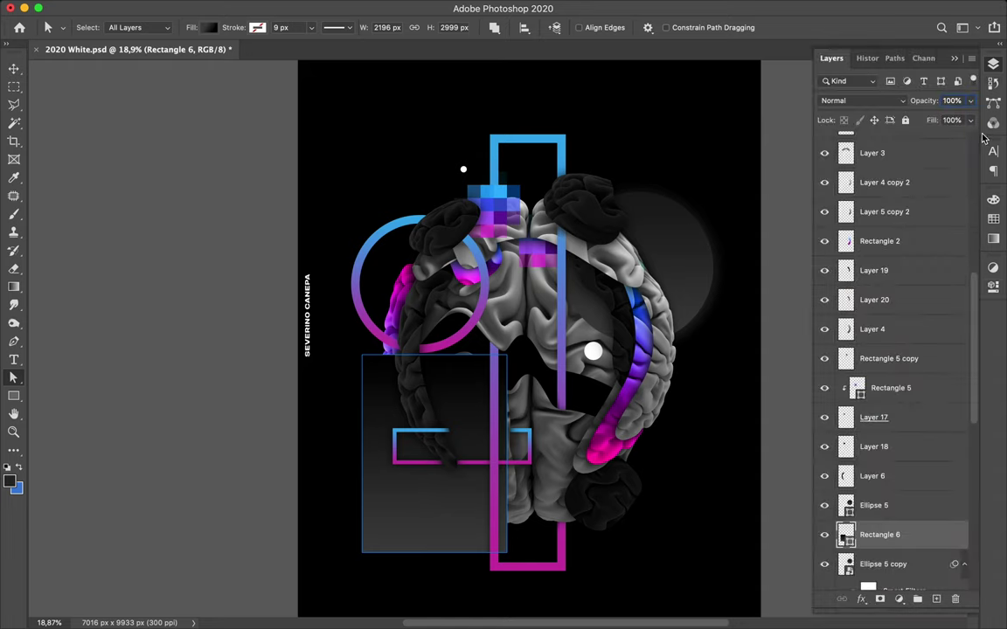
scroll(916, 358, "down", 10)
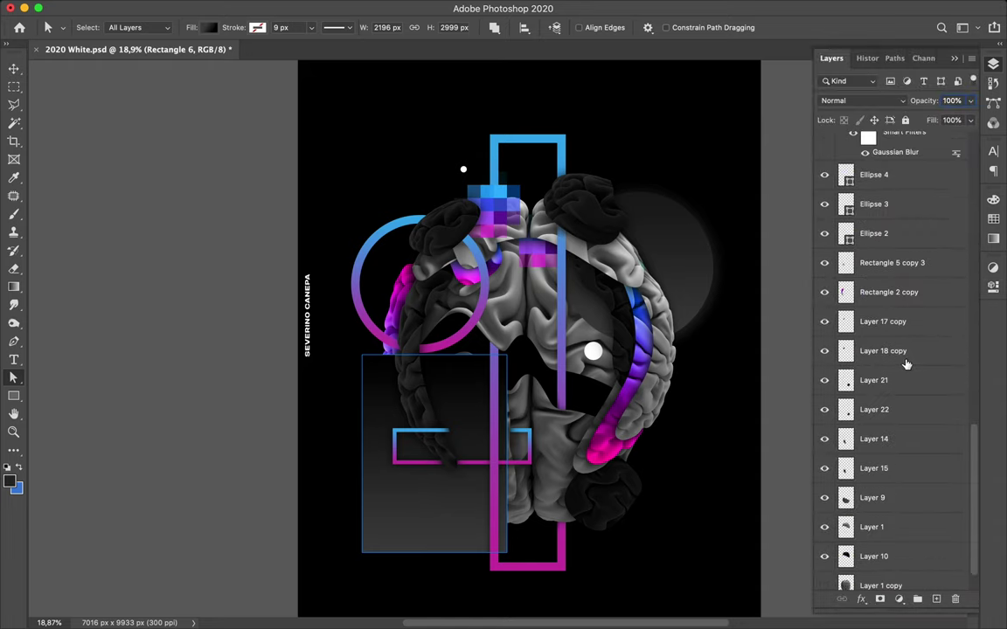
scroll(906, 366, "up", 3)
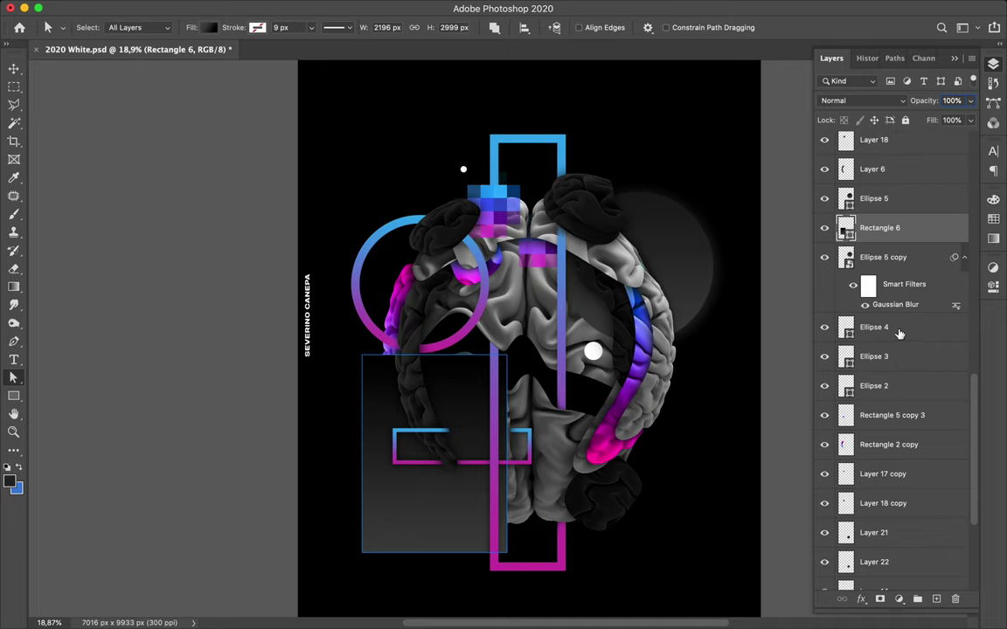
left_click_drag(899, 333, 890, 476)
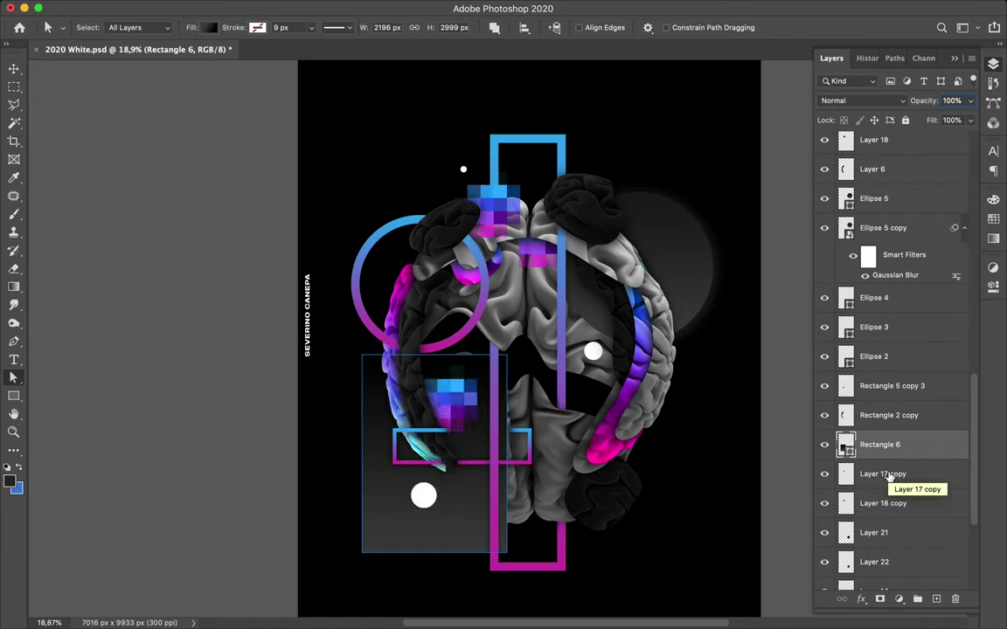
left_click_drag(834, 445, 903, 543)
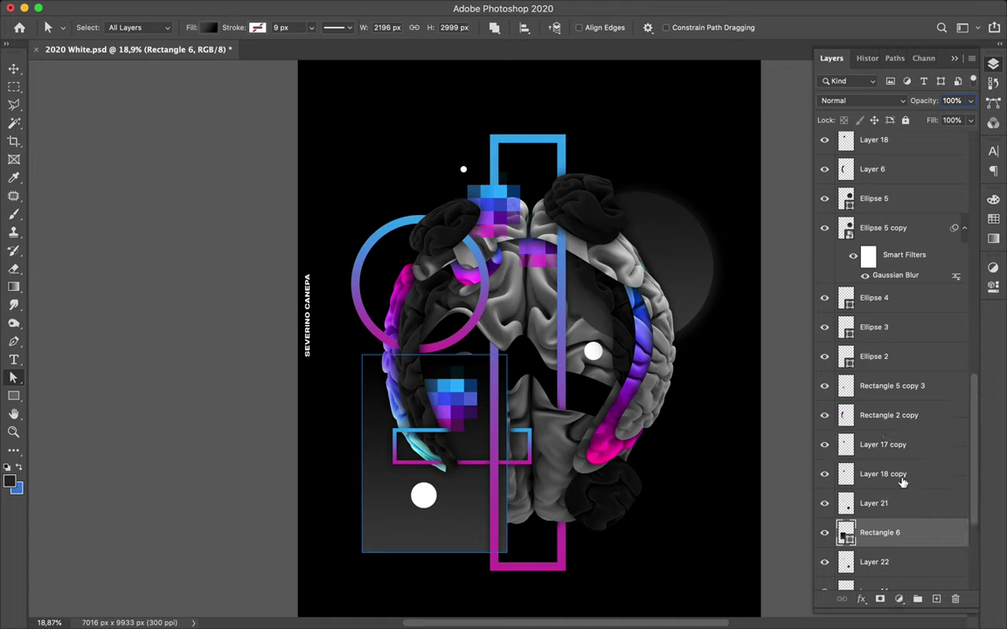
scroll(903, 483, "down", 6)
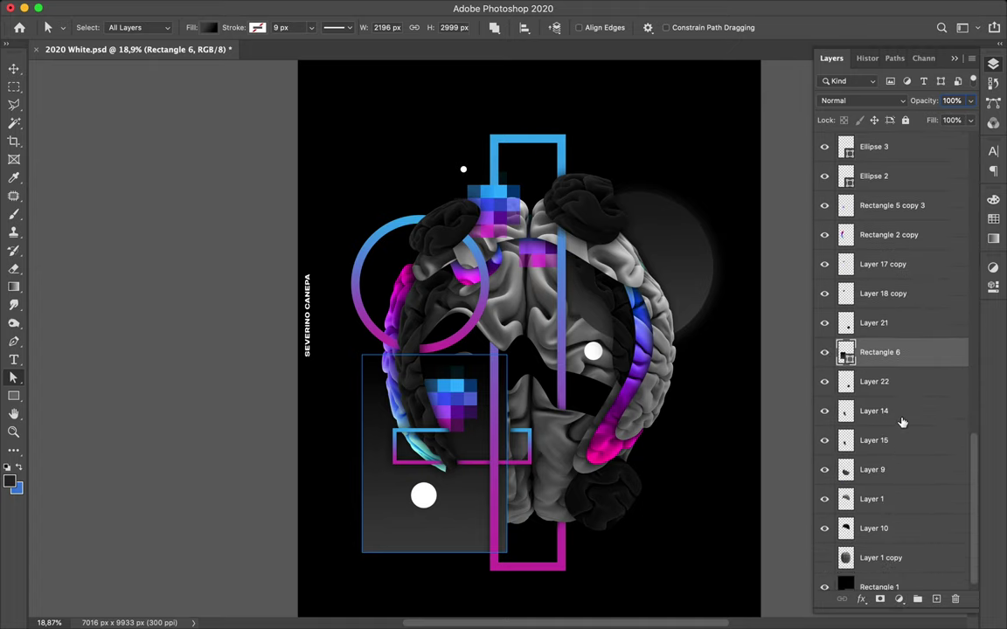
left_click_drag(882, 352, 896, 455)
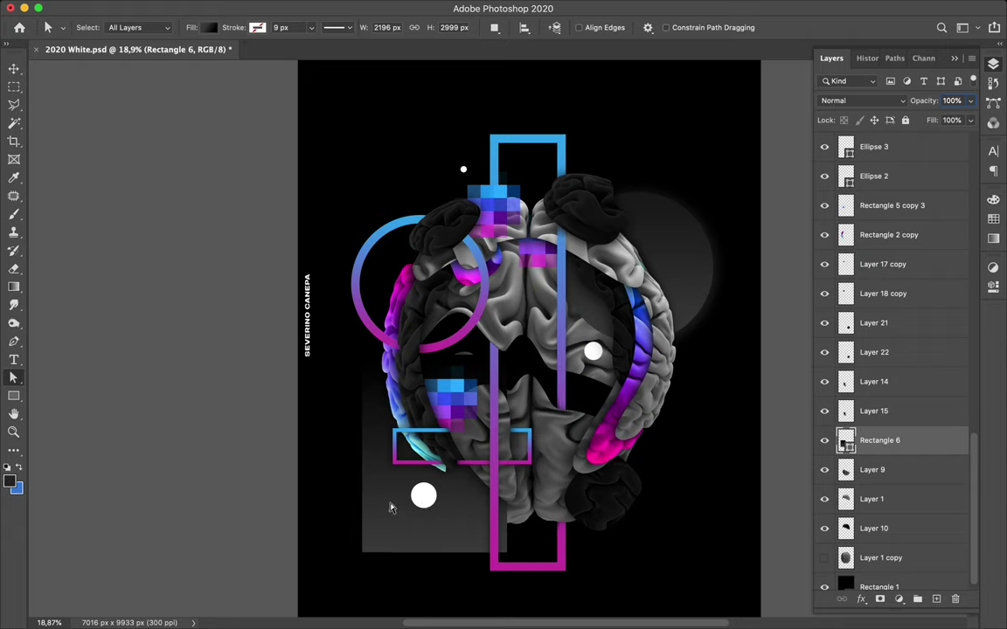
Step: Nudge Rectangle 6 up slightly with the Move tool, then select Layer 3 from the artwork
left_click(468, 356)
key("v")
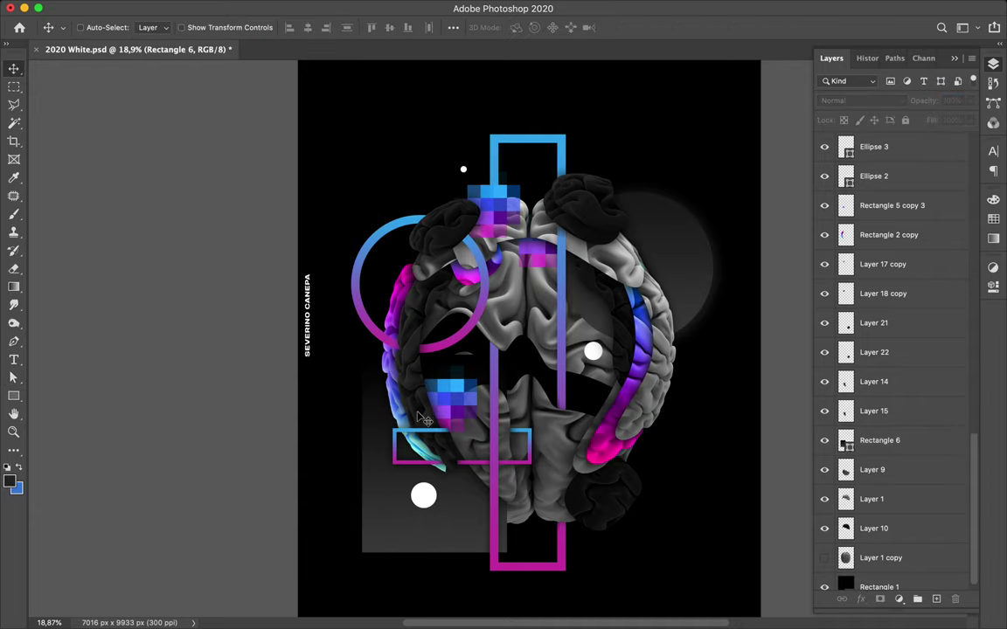
left_click(380, 477)
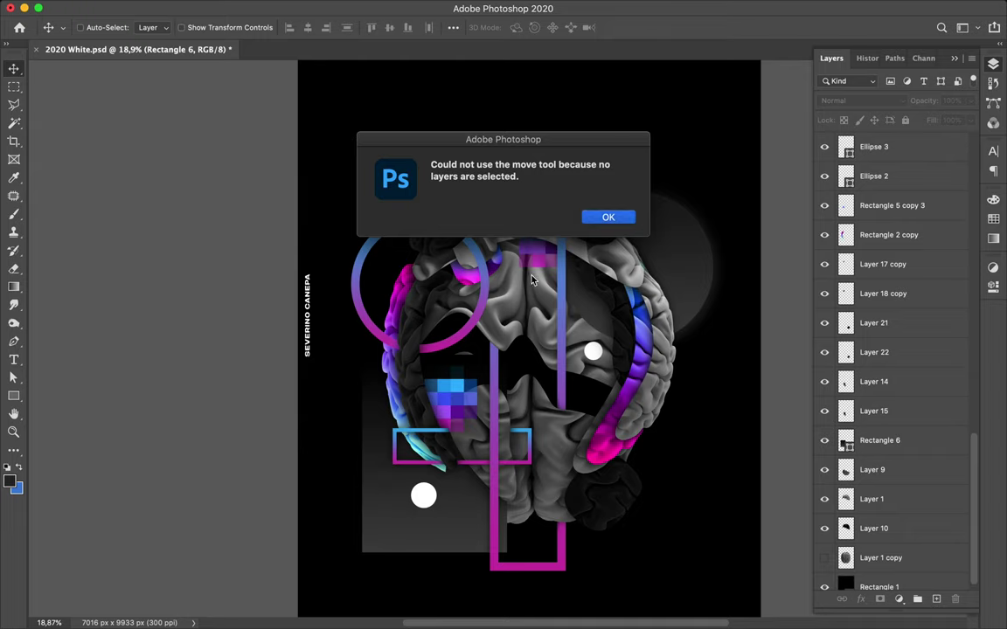
key("Return")
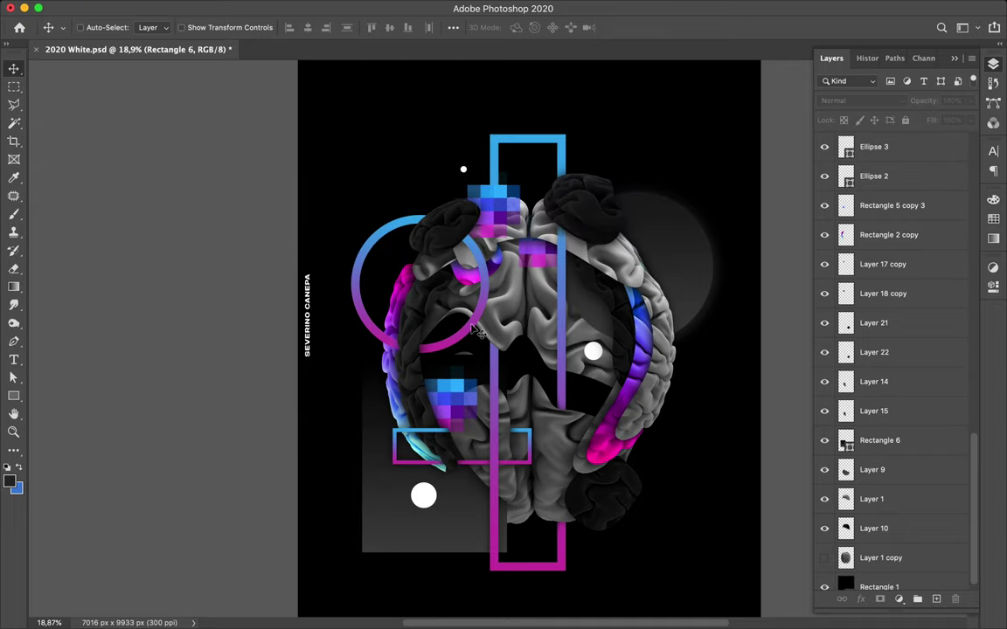
left_click(385, 527, "ctrl")
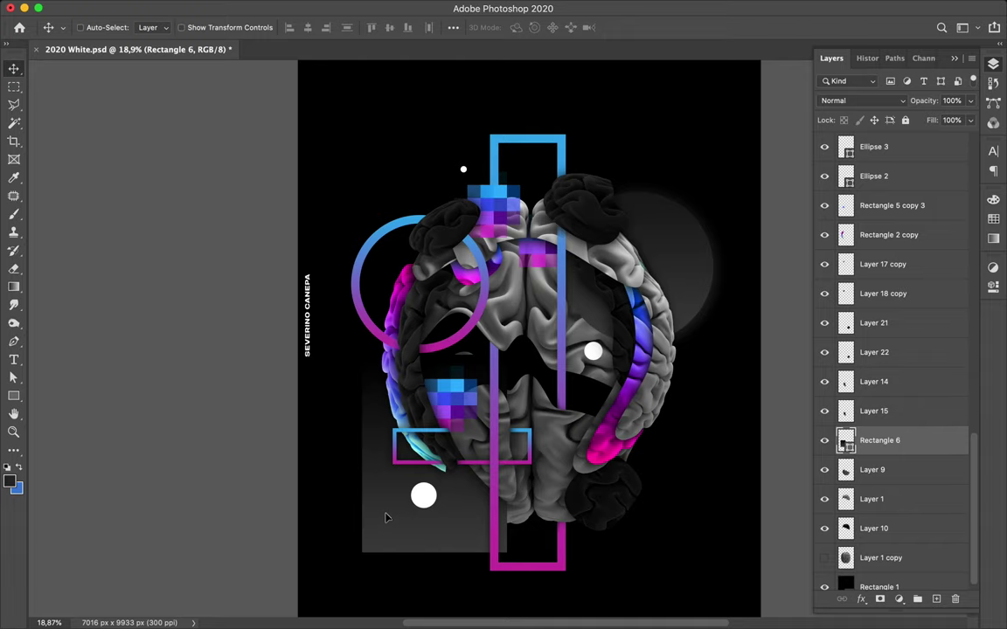
left_click_drag(385, 518, 388, 518)
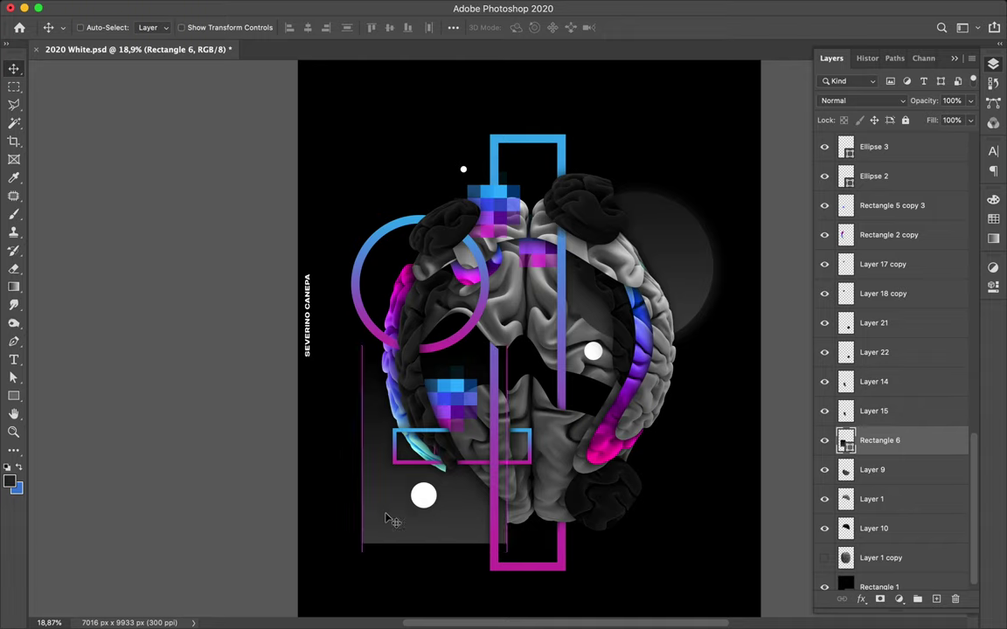
key("ctrl")
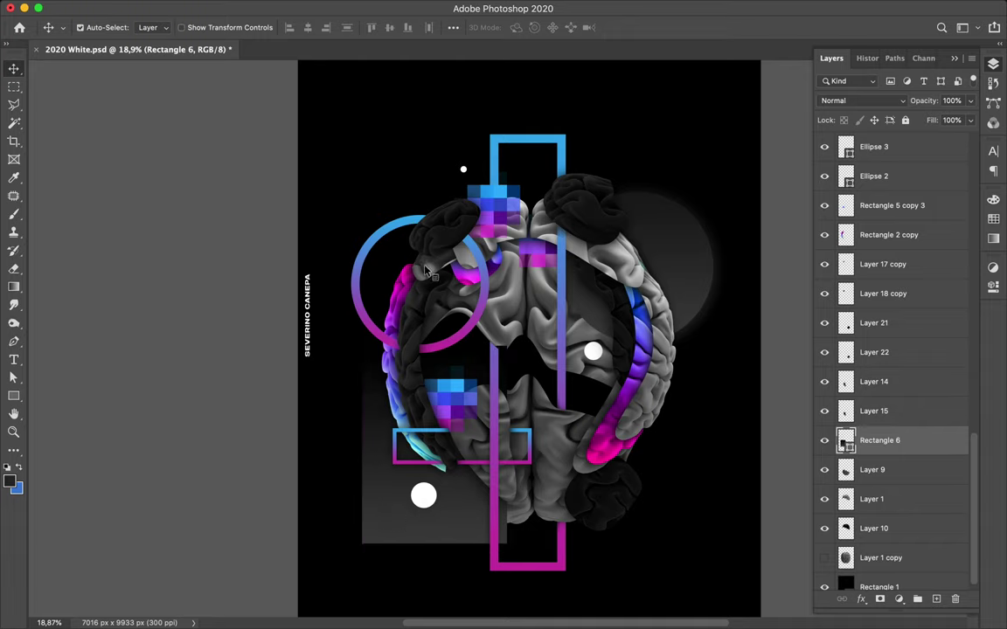
left_click(424, 276, "ctrl")
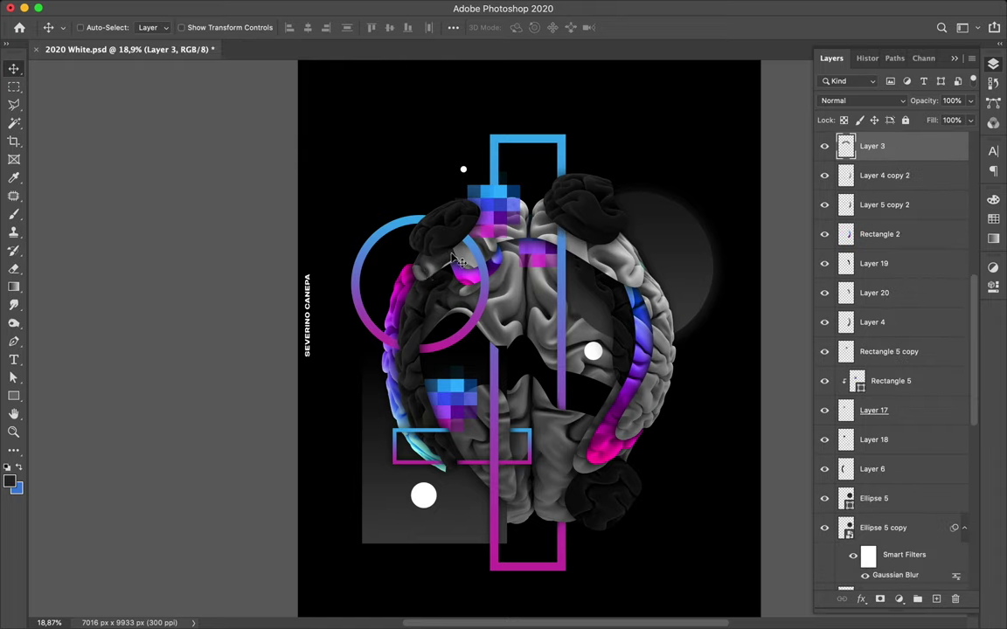
Step: Zoom in and select the dark brain lobe on Layer 12, undoing a trial move
key("super+plus")
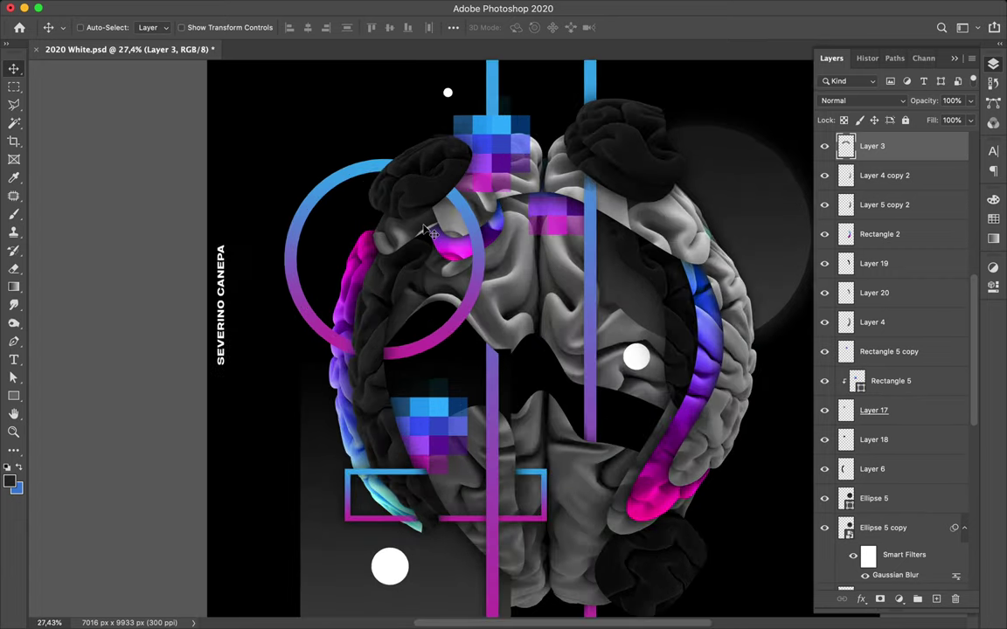
key("super")
left_click(429, 179)
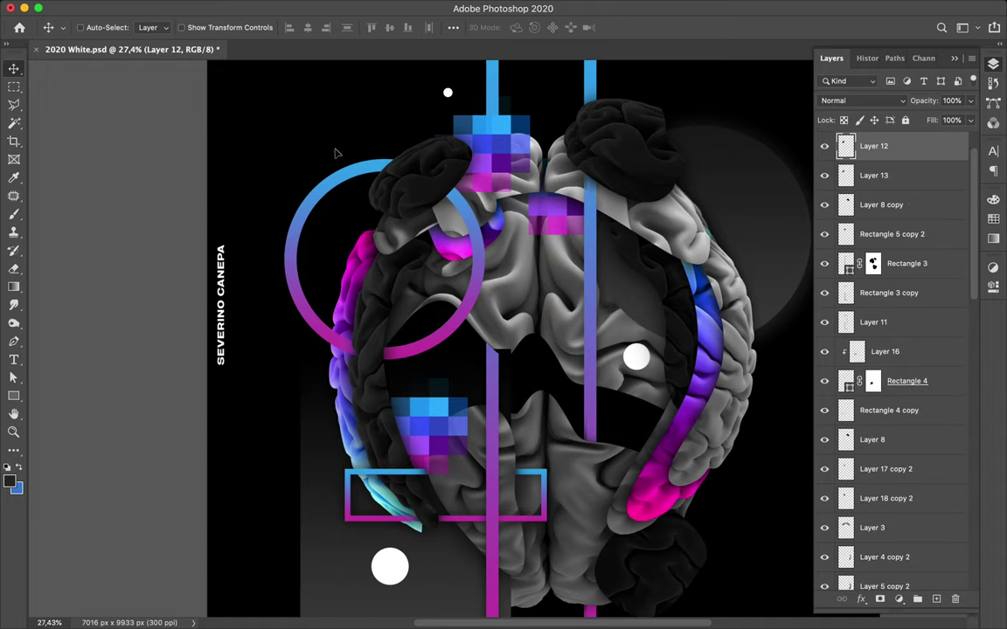
left_click_drag(335, 153, 268, 123)
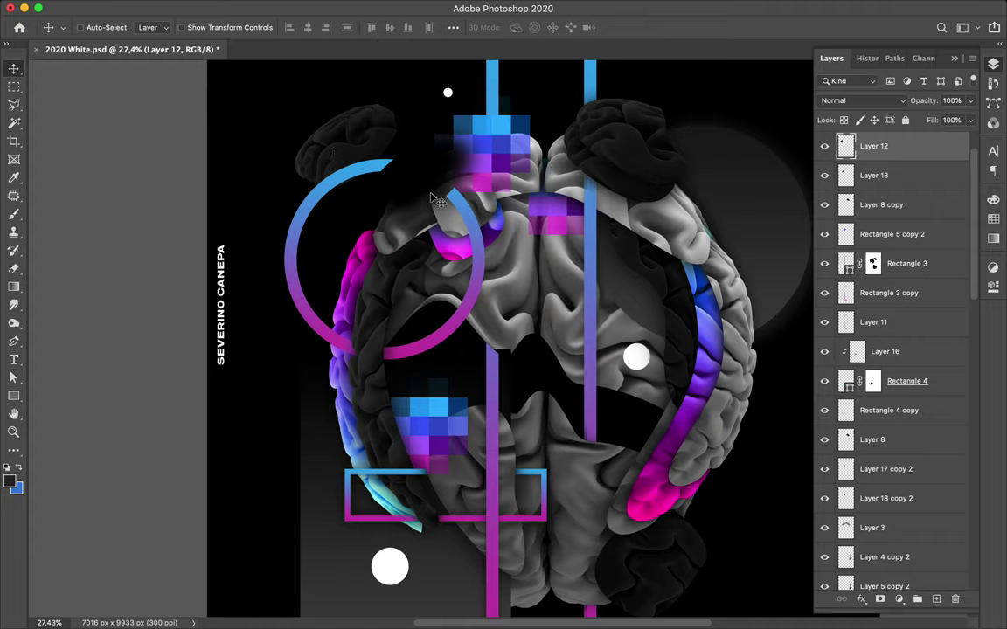
key("super")
key("super+z")
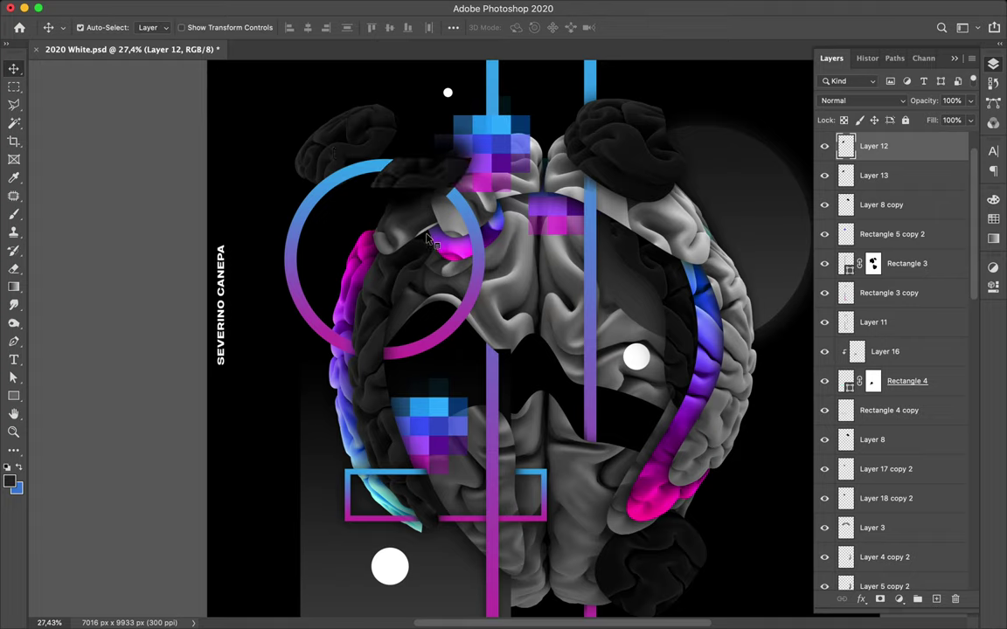
Step: Merge Layer 12 and Layer 13 into a single layer
left_click(880, 185, "shift")
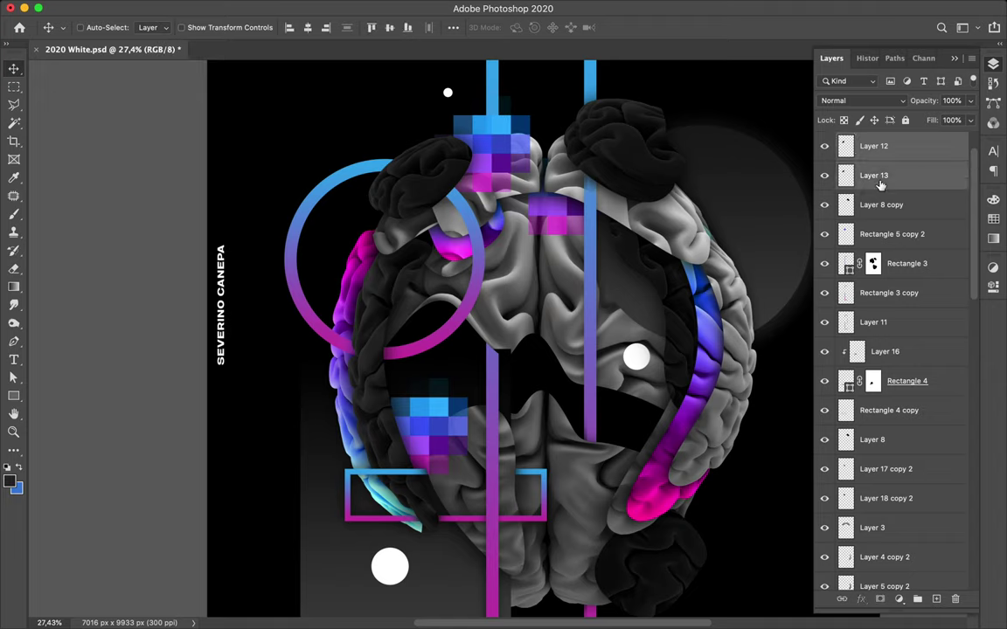
key("super")
key("super+e")
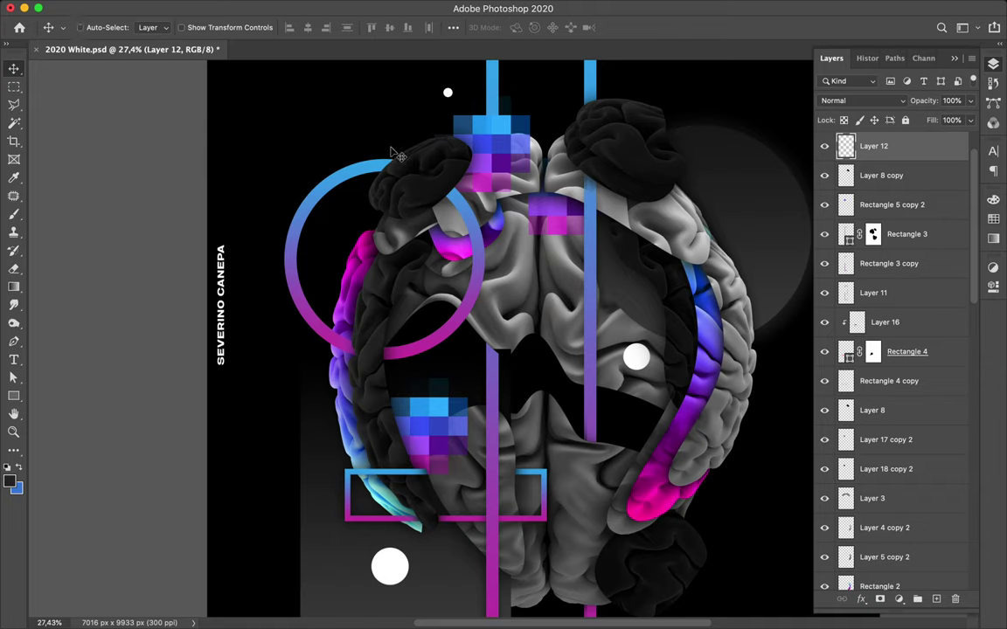
Step: Reposition the merged dark lobe at the brain's upper left
left_click_drag(434, 232, 393, 205)
key("super+z")
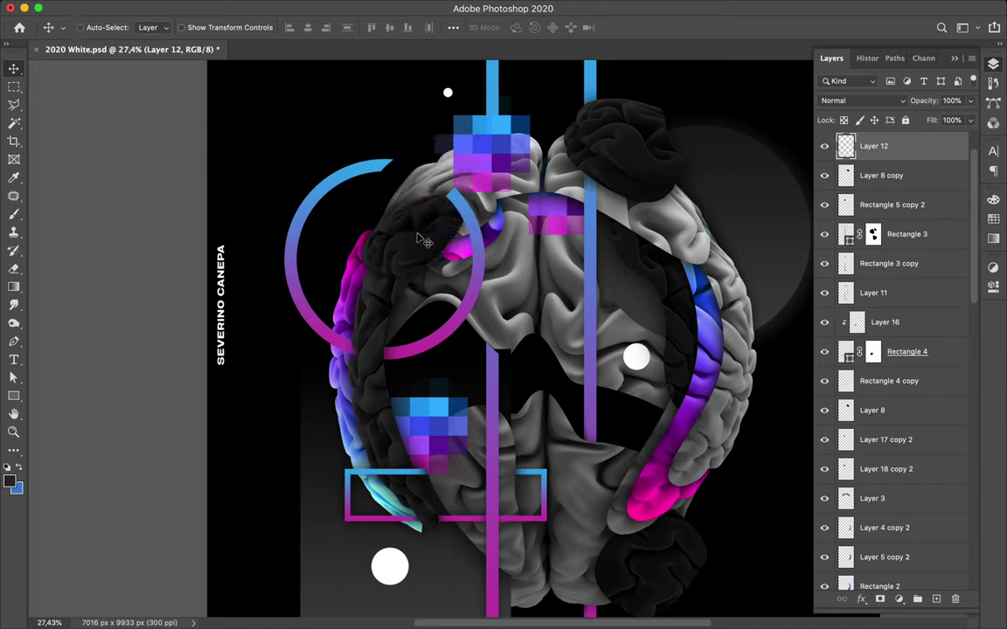
key("super")
left_click_drag(496, 225, 489, 170)
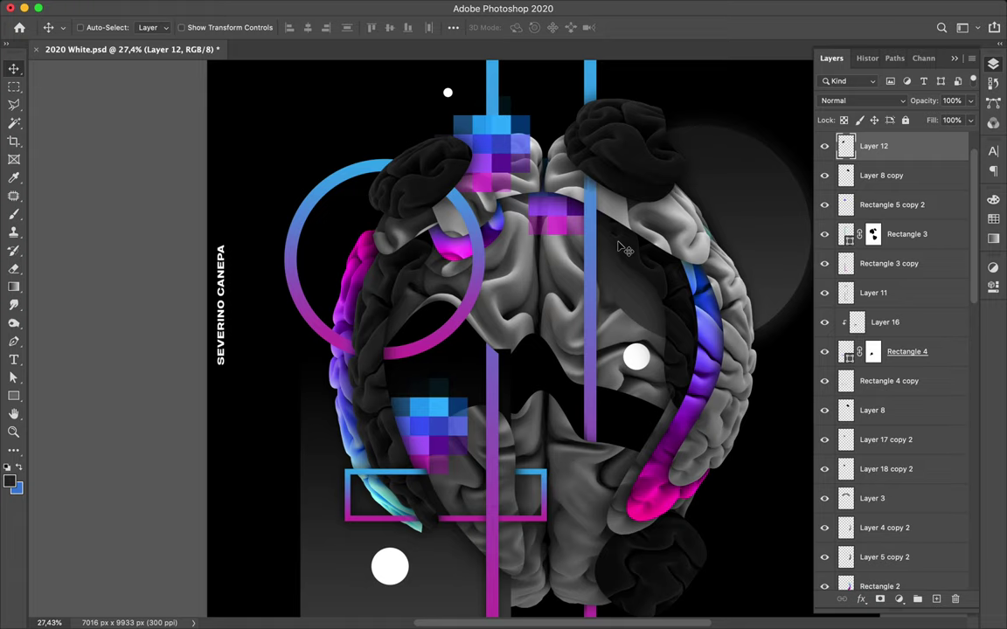
scroll(623, 249, "down", 3)
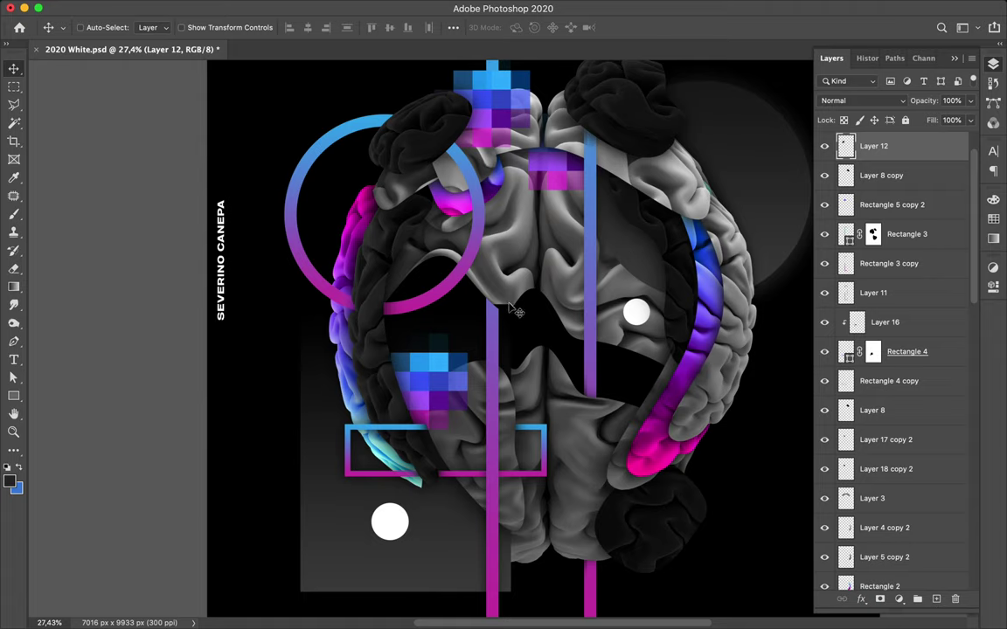
scroll(515, 312, "up", 3)
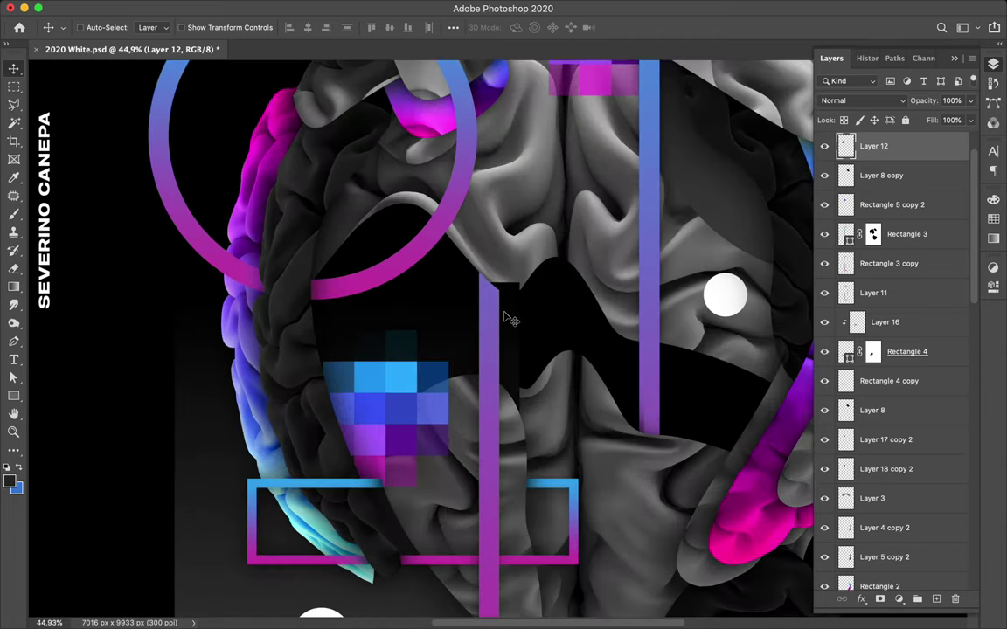
scroll(511, 319, "down", 1)
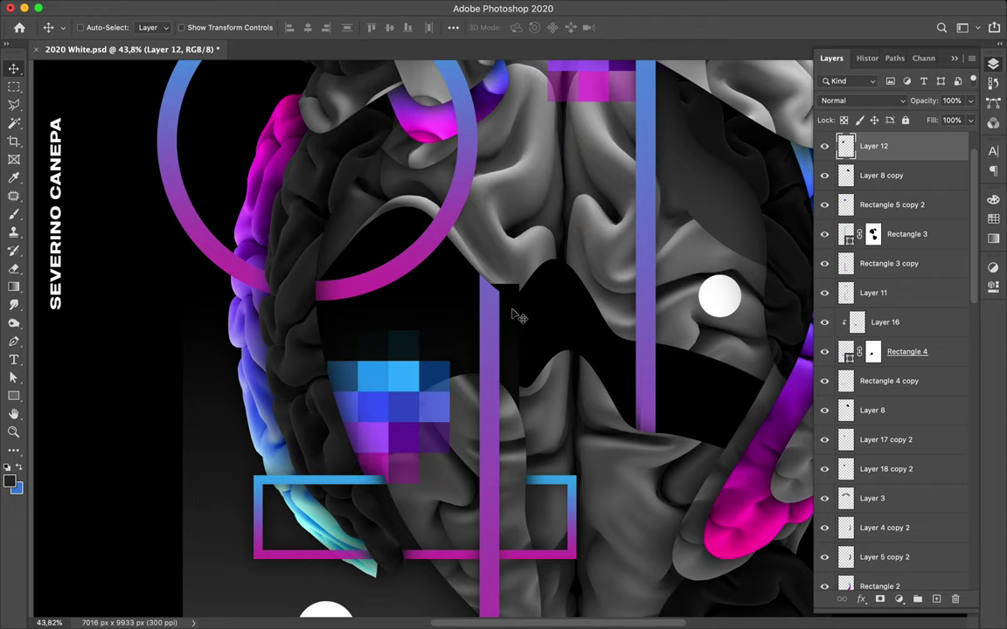
key("ctrl")
Step: Rasterize the Rectangle 6 layer
left_click(513, 315, "ctrl")
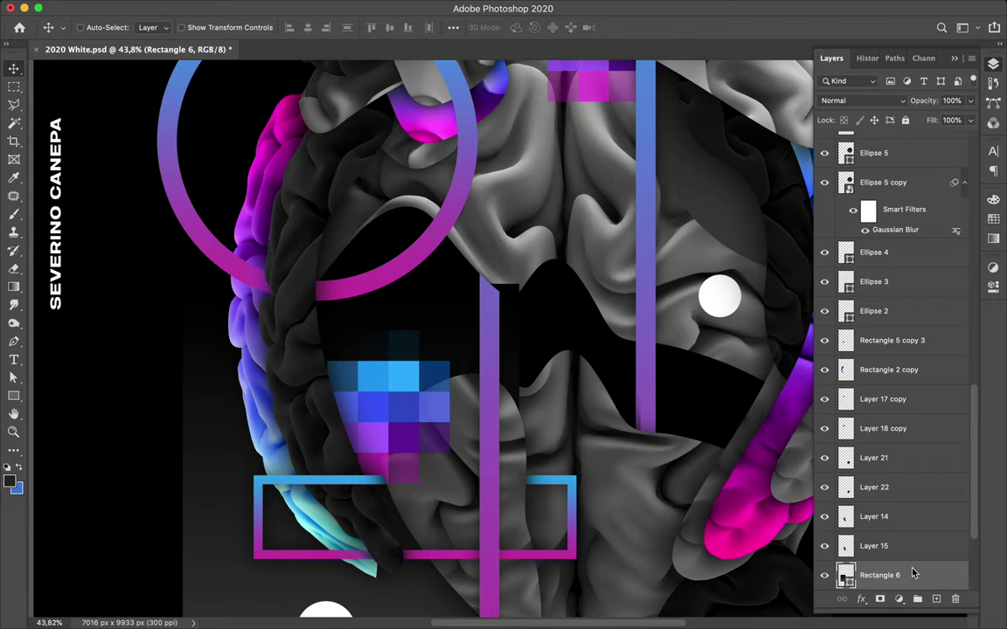
right_click(913, 573)
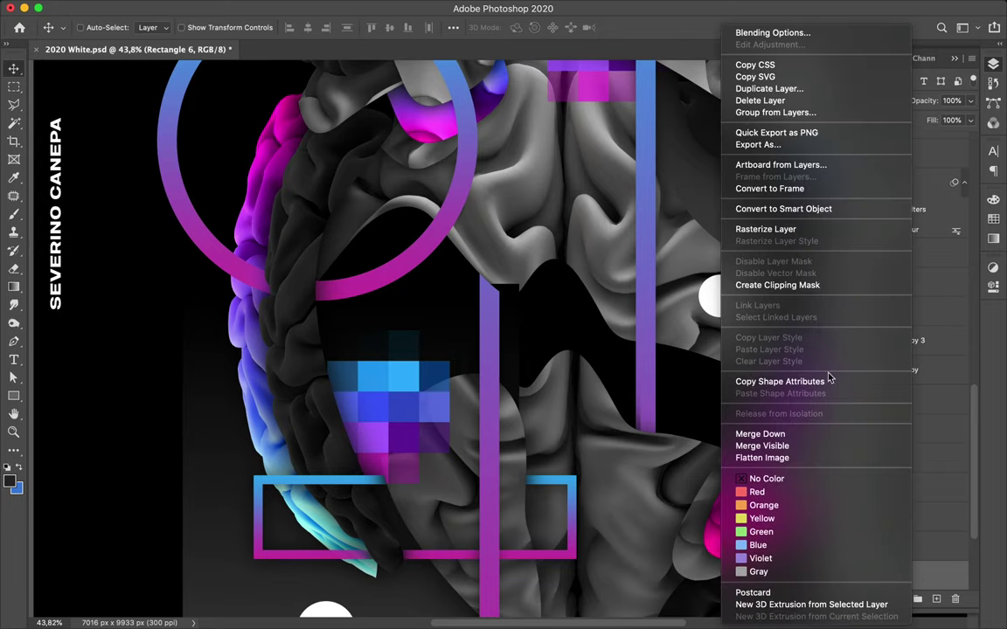
left_click(800, 229)
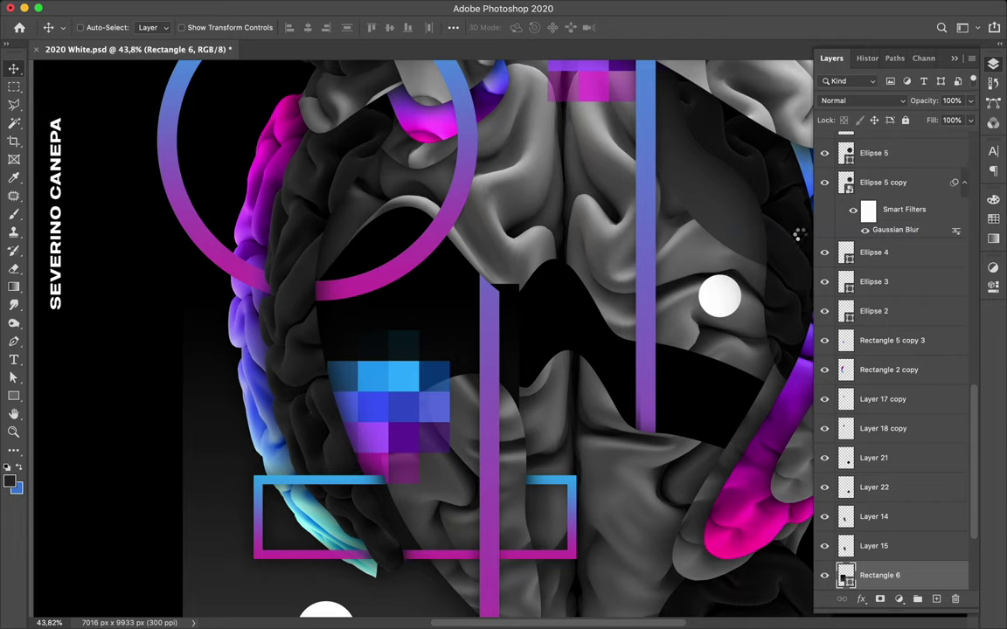
Step: Erase a small triangle from the top of the inner purple bar, then fit the full poster in view
key("l")
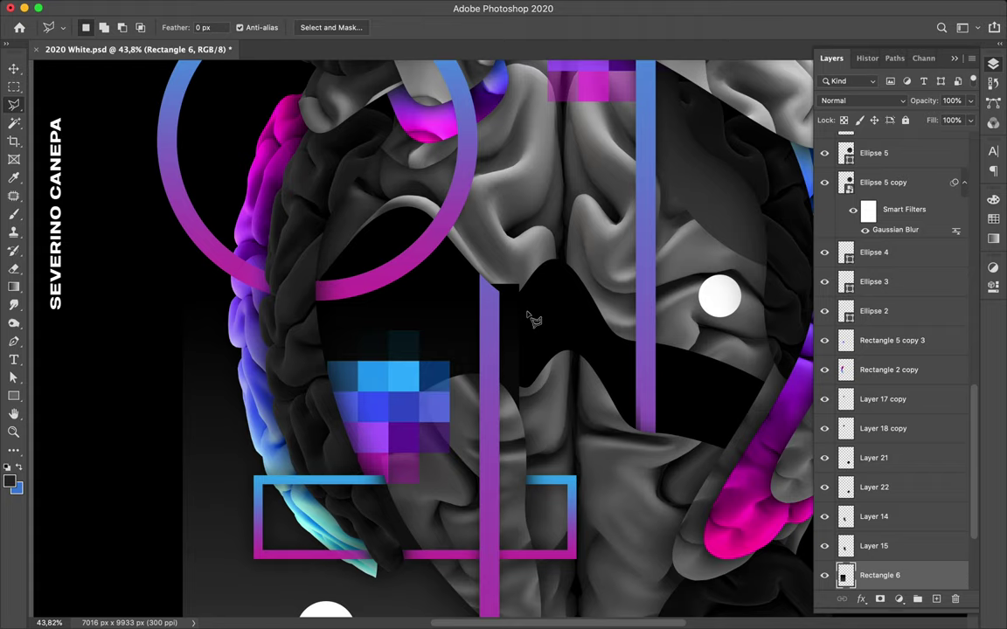
left_click(465, 275)
left_click(527, 311)
left_click(517, 262)
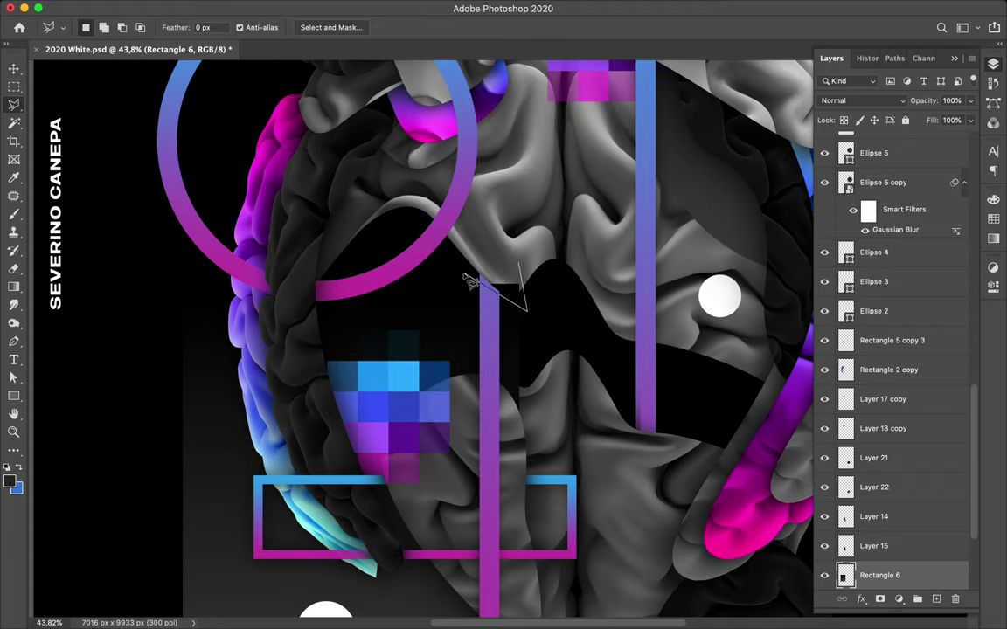
left_click(467, 276)
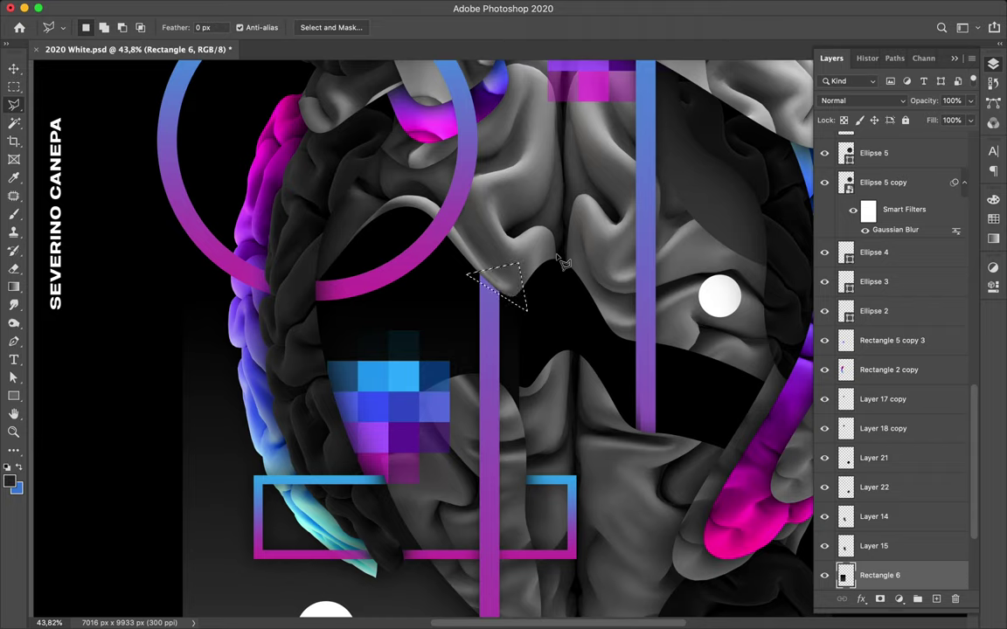
key("m")
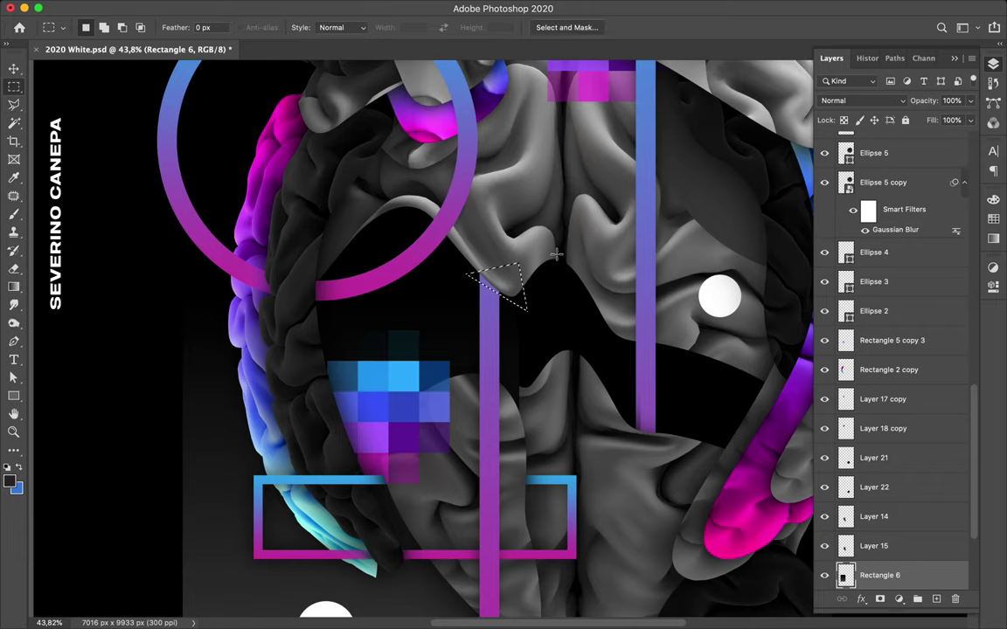
key("Delete")
key("ctrl+d")
scroll(556, 255, "down", 5)
scroll(556, 254, "right", 3)
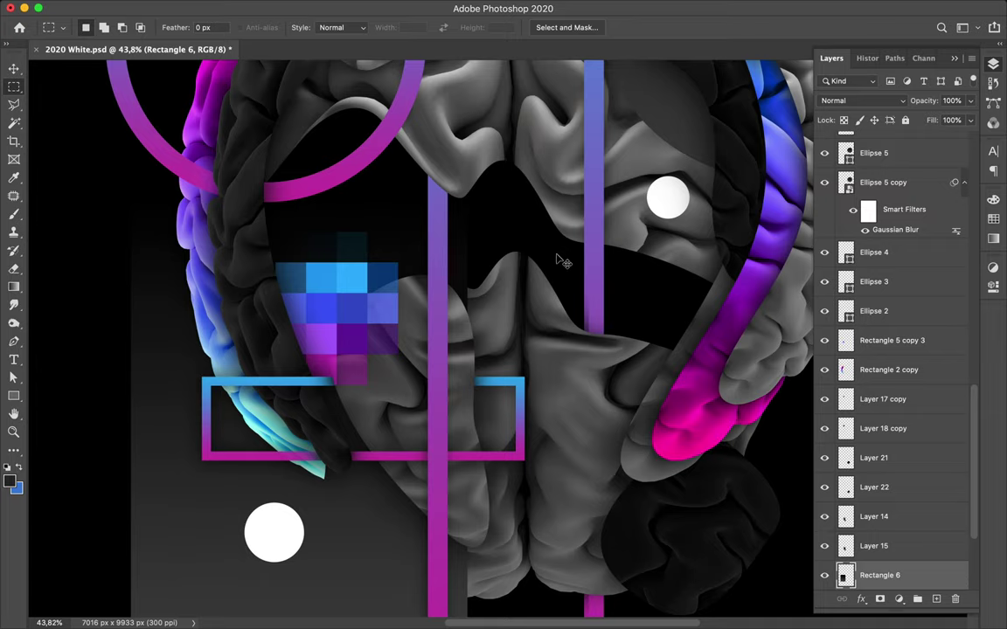
key("super+0")
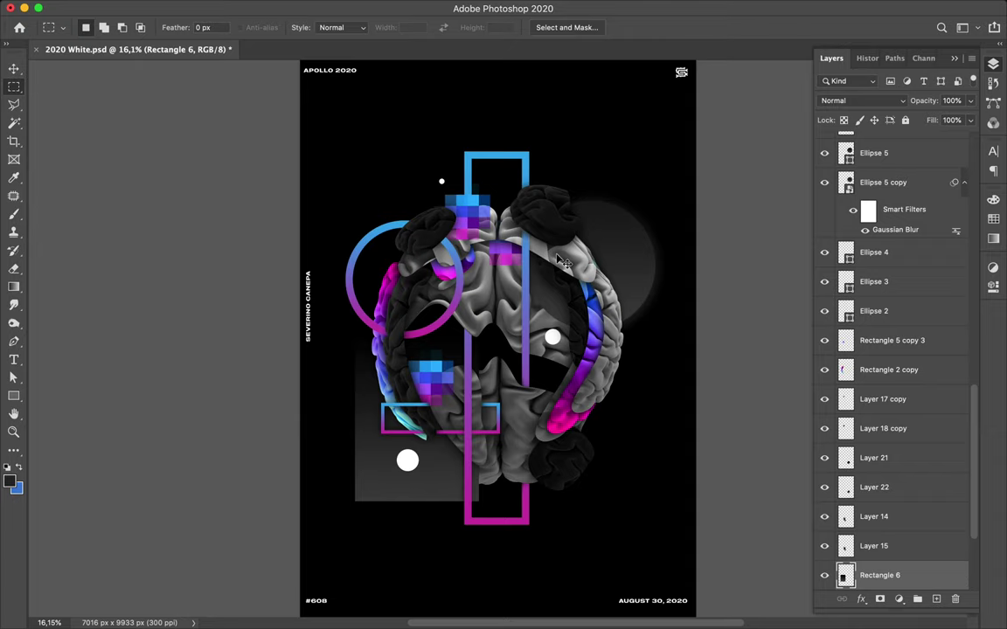
Step: Save the poster and drag a copy of grey circle Ellipse 5 to the brain's lower right
key("super+s")
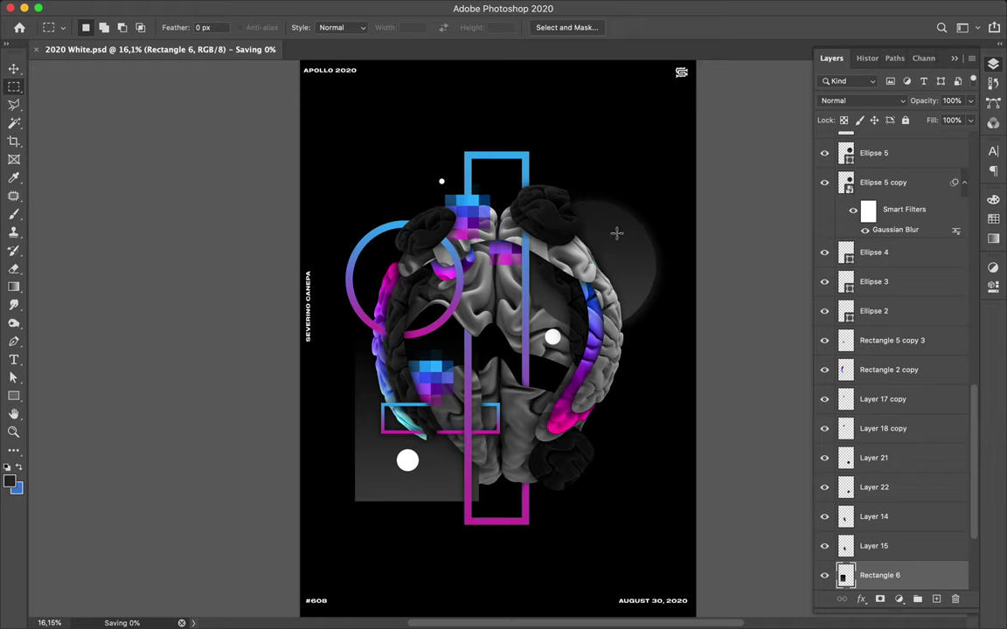
key("v")
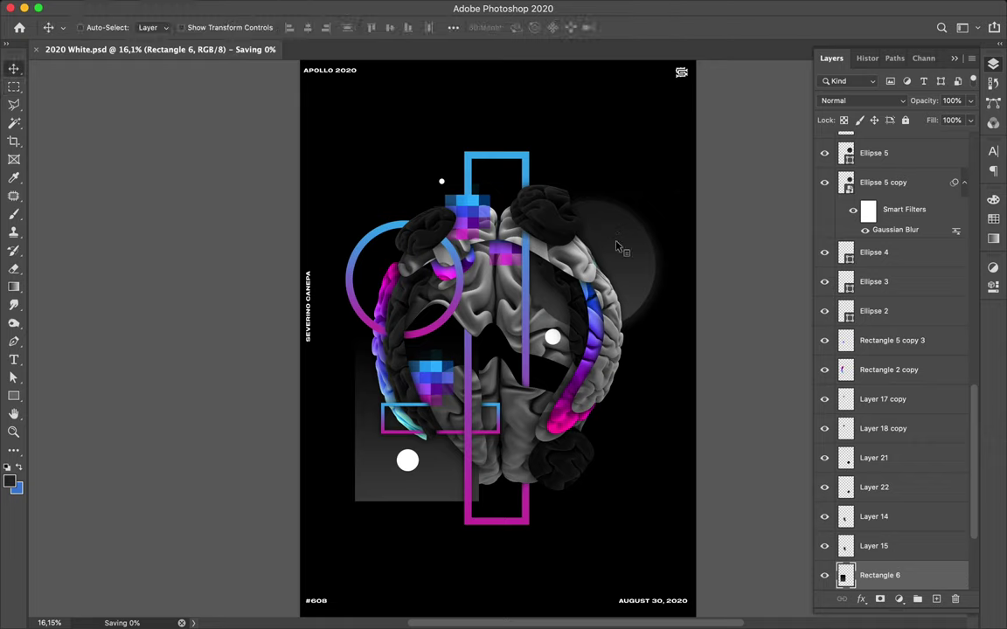
left_click(616, 248)
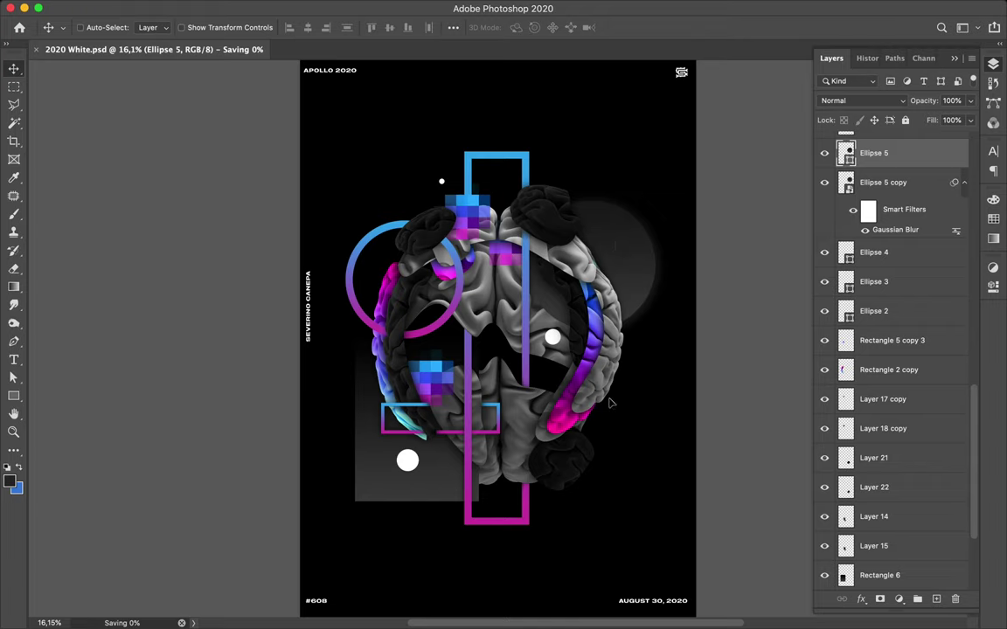
key("super")
left_click_drag(609, 398, 348, 6)
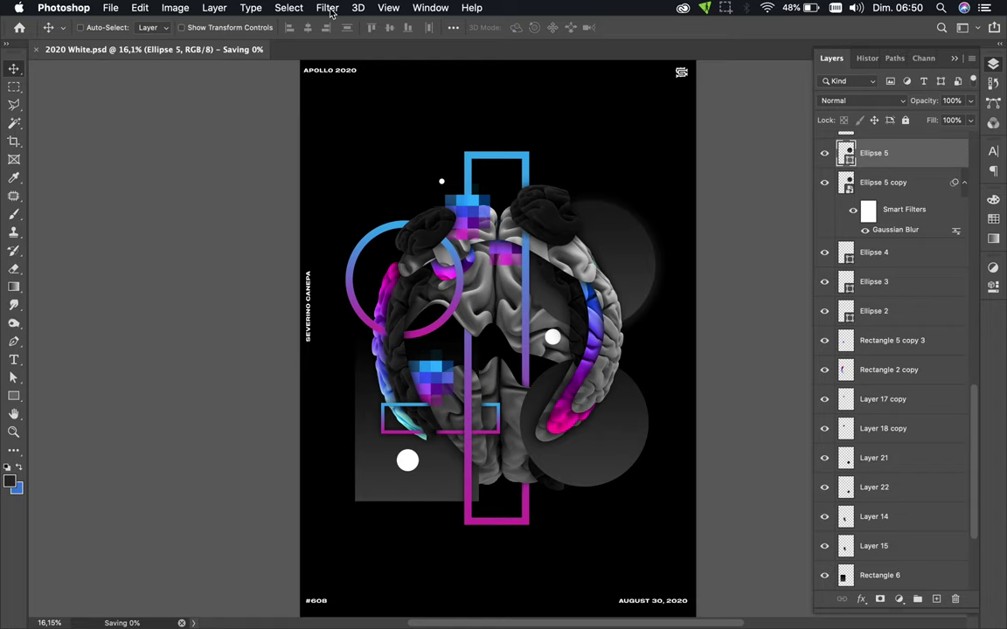
Step: Begin a Mosaic pixelate filter on the circle copy, converting it to a smart object
left_click(329, 8)
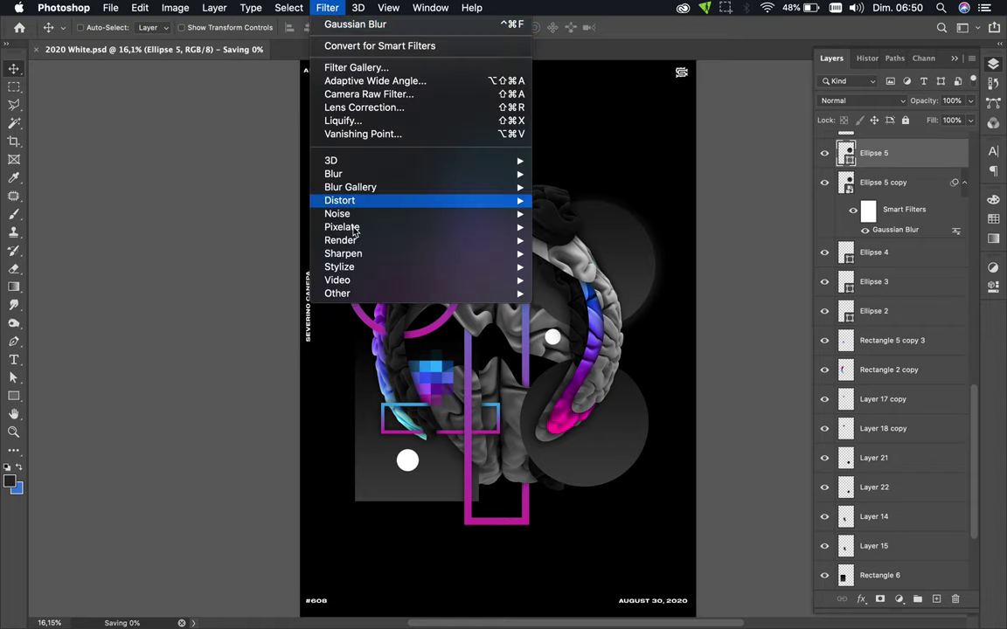
mouse_move(355, 229)
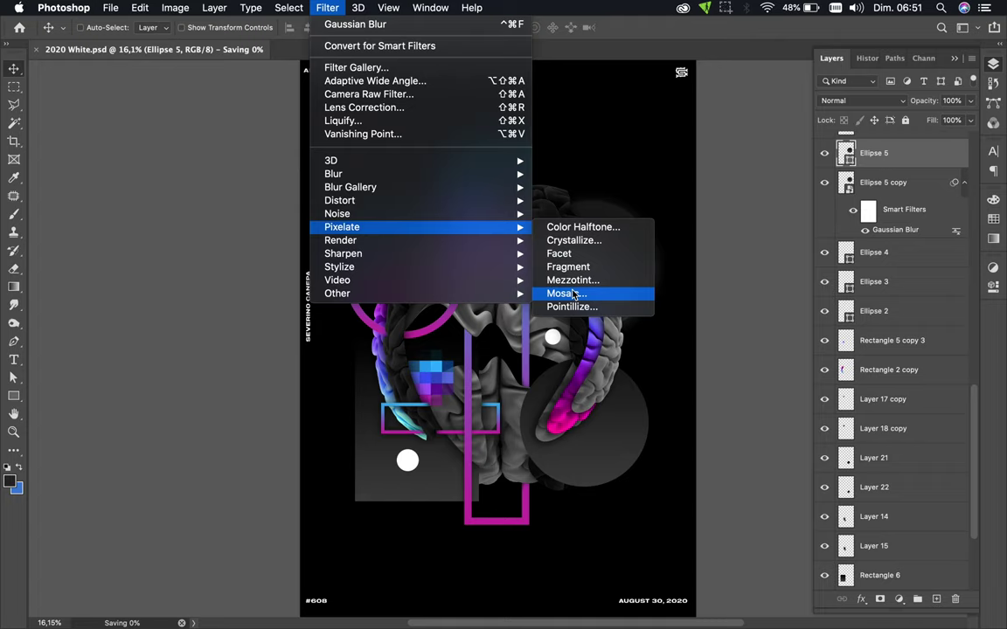
left_click(573, 293)
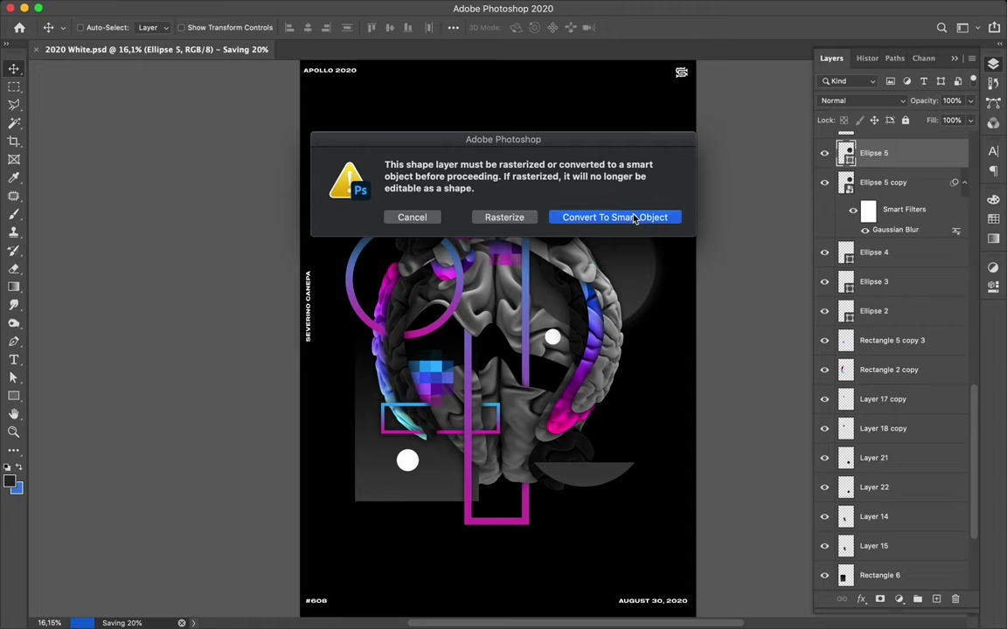
left_click(634, 218)
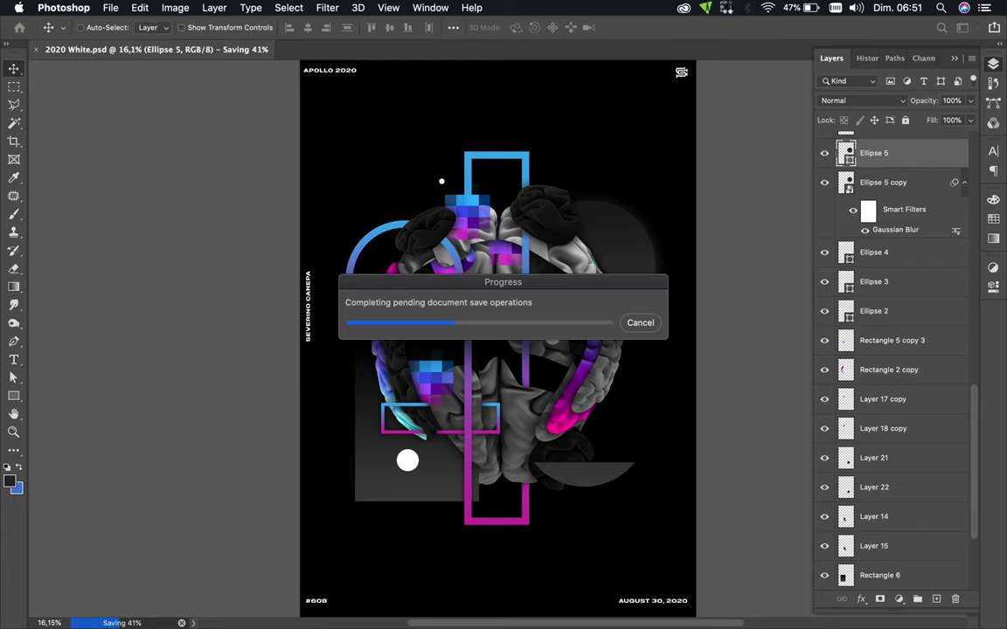
left_click(725, 8)
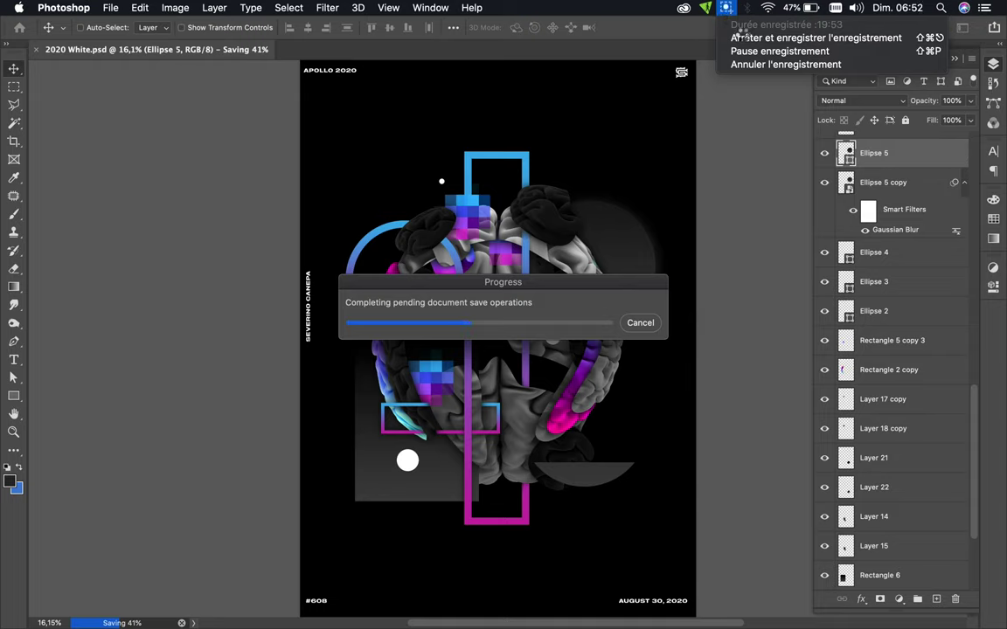
left_click(739, 38)
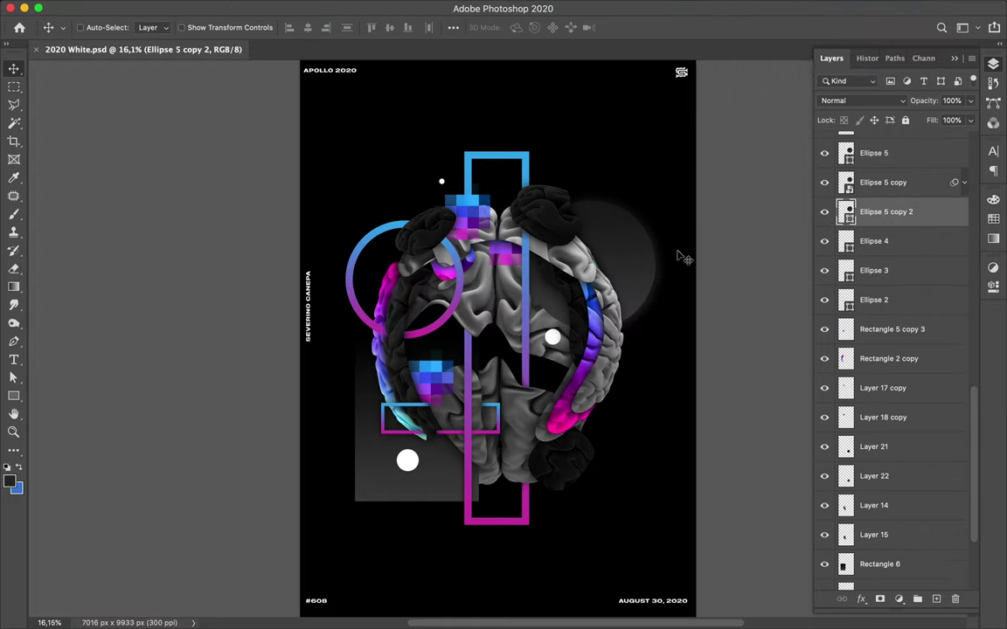
Step: Drag a copy of the grey circle down to the brain's lower right as Ellipse 5 copy 3
key("XF86MonBrightnessUp")
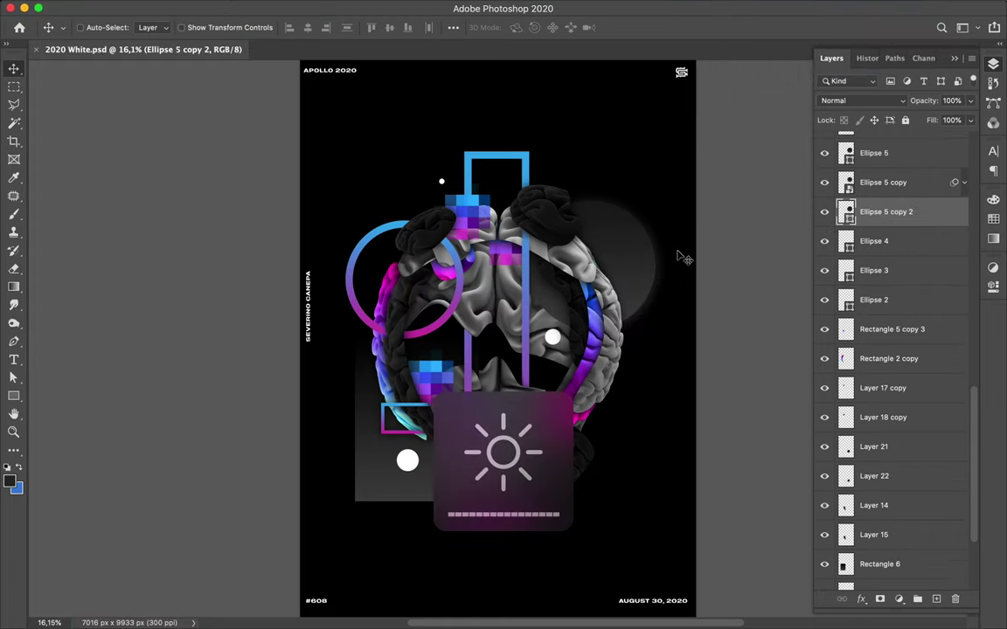
scroll(673, 262, "up", 3)
scroll(647, 271, "down", 1)
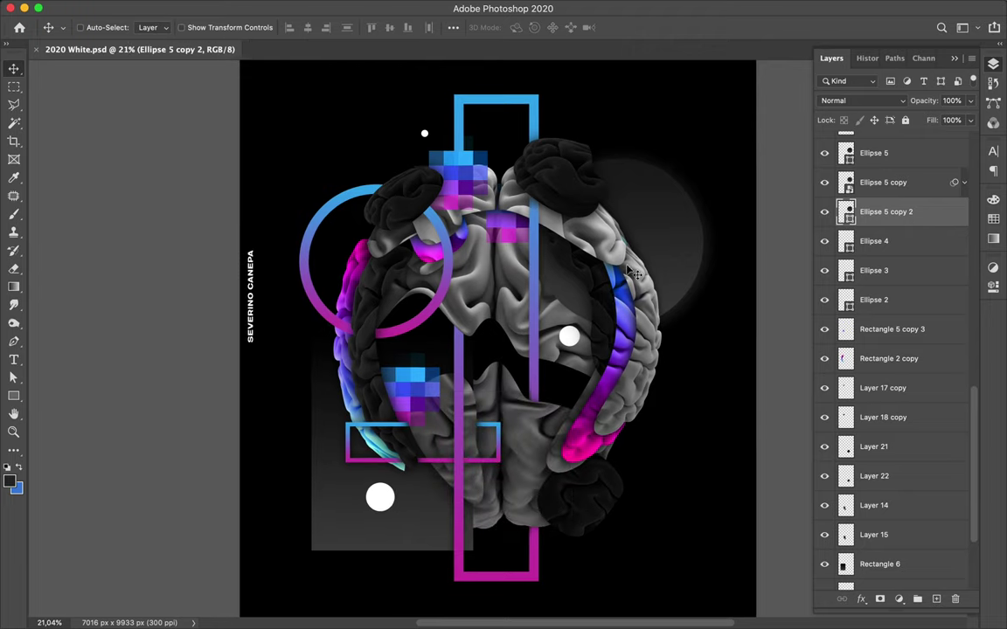
left_click(668, 234, "super")
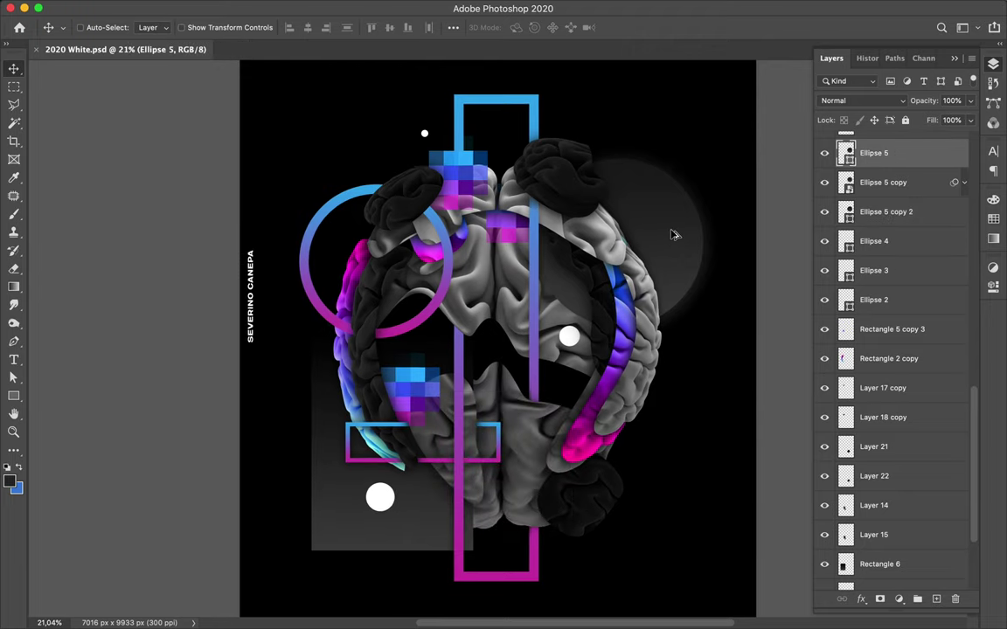
left_click_drag(683, 239, 688, 454)
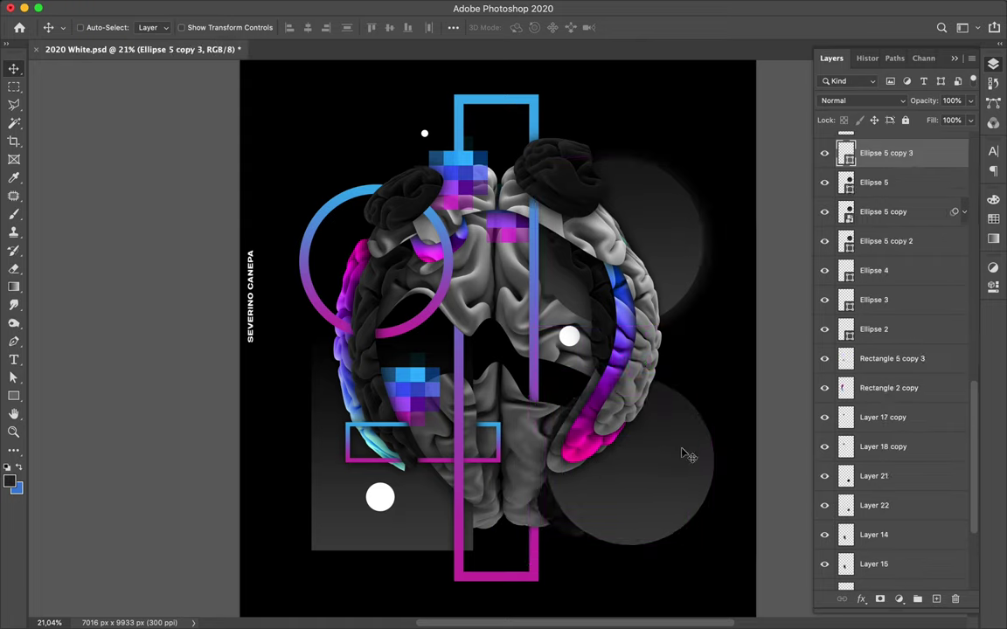
mouse_move(273, 5)
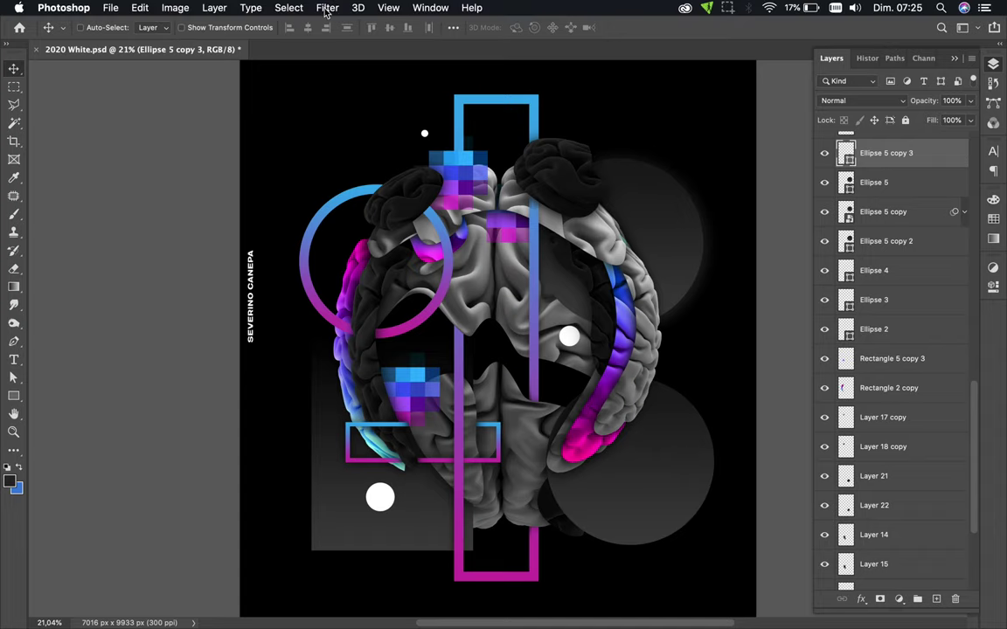
Step: Convert Ellipse 5 copy 3 to a smart object and apply Mosaic with cell size 200 square
left_click(327, 9)
mouse_move(354, 229)
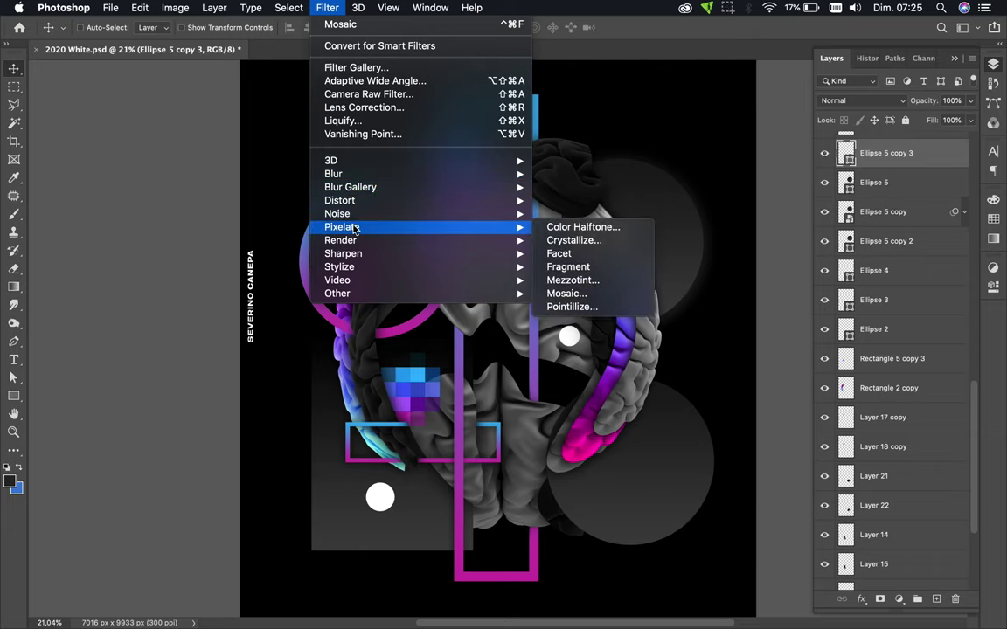
left_click(568, 294)
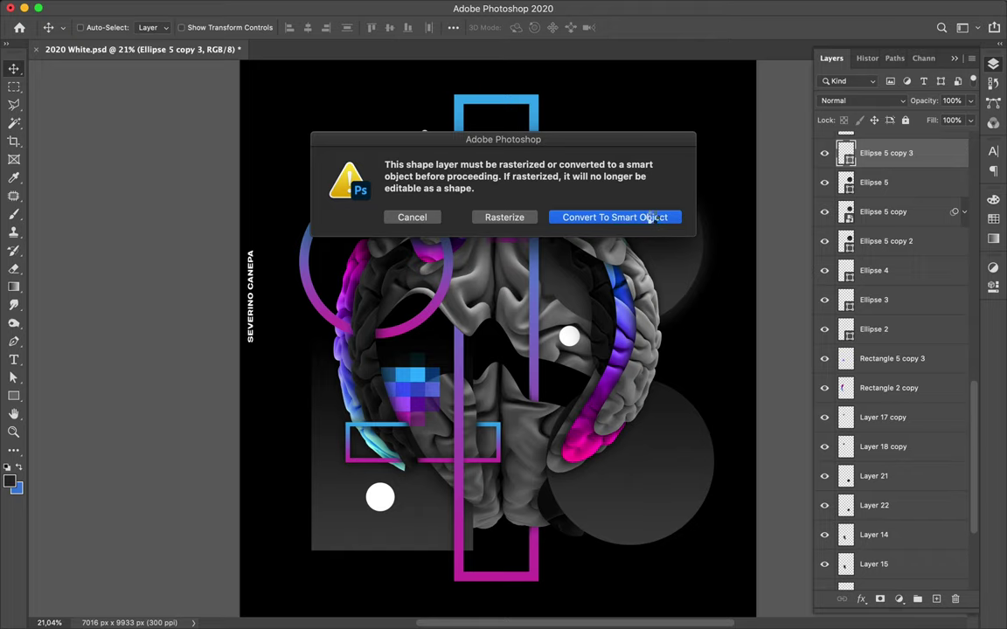
left_click(651, 217)
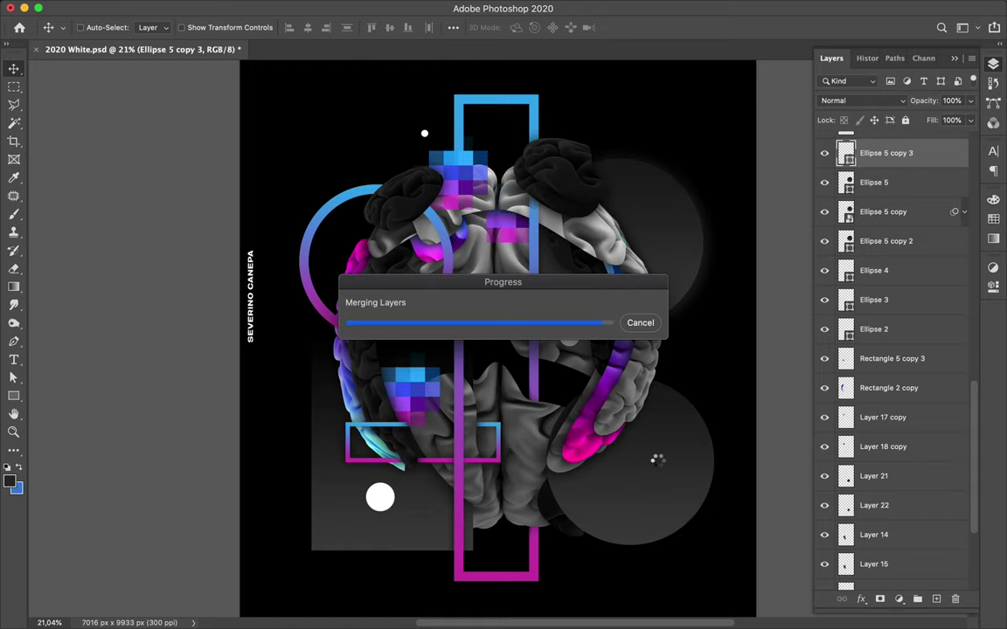
key("super+alt+f")
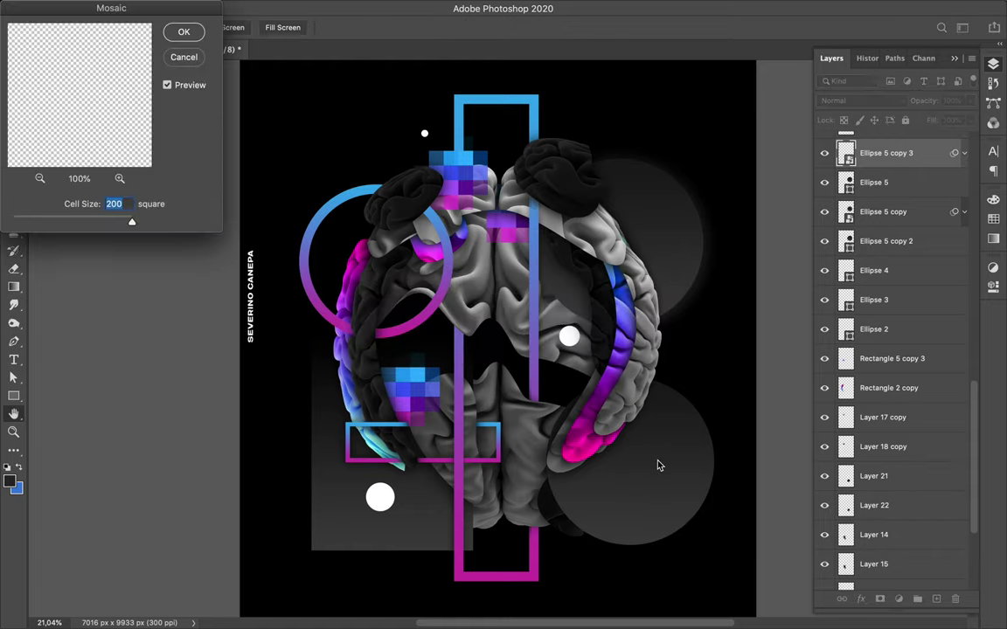
left_click(182, 32)
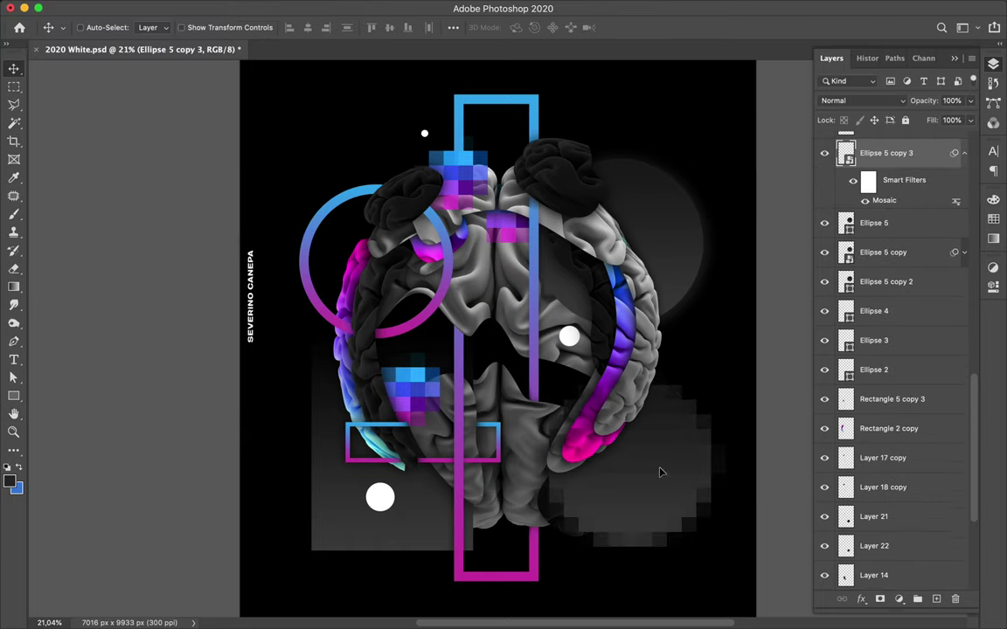
Step: Shift the pixelated circle left and up, and clip a copy of it above Rectangle 3
left_click_drag(661, 473, 577, 408)
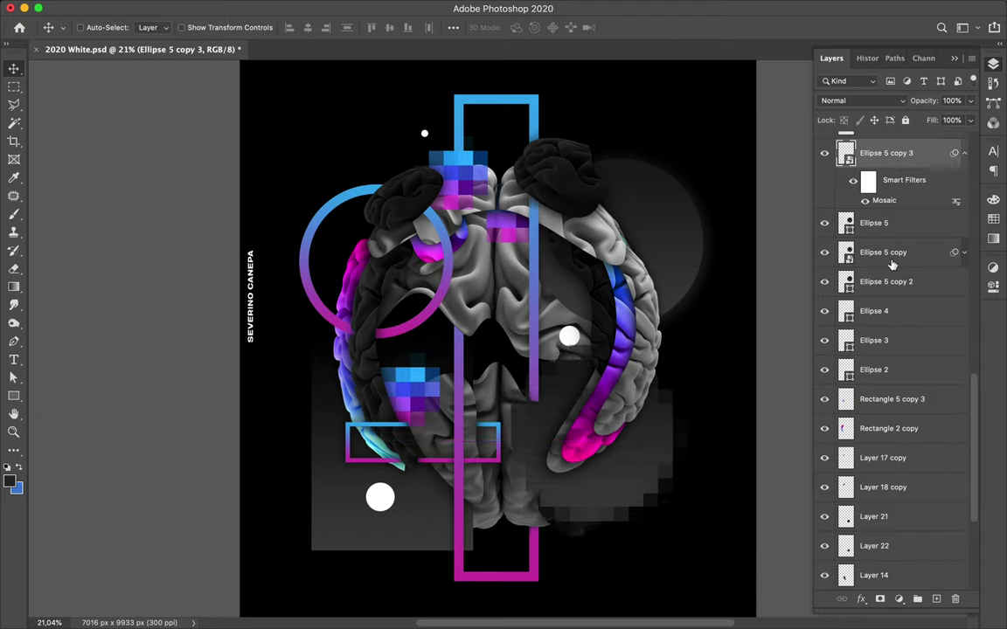
scroll(891, 264, "up", 3)
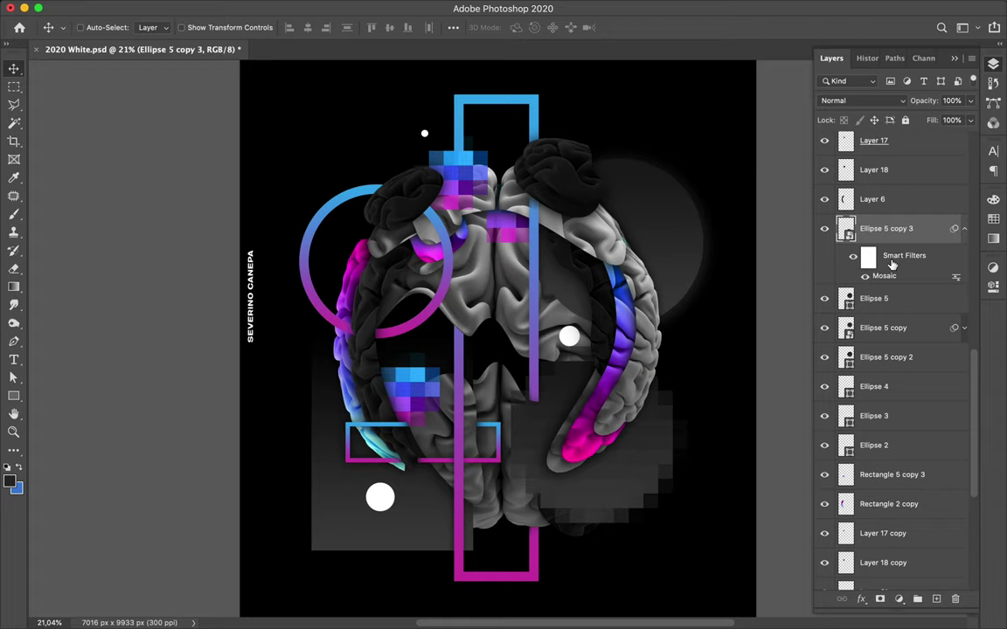
scroll(892, 264, "up", 4)
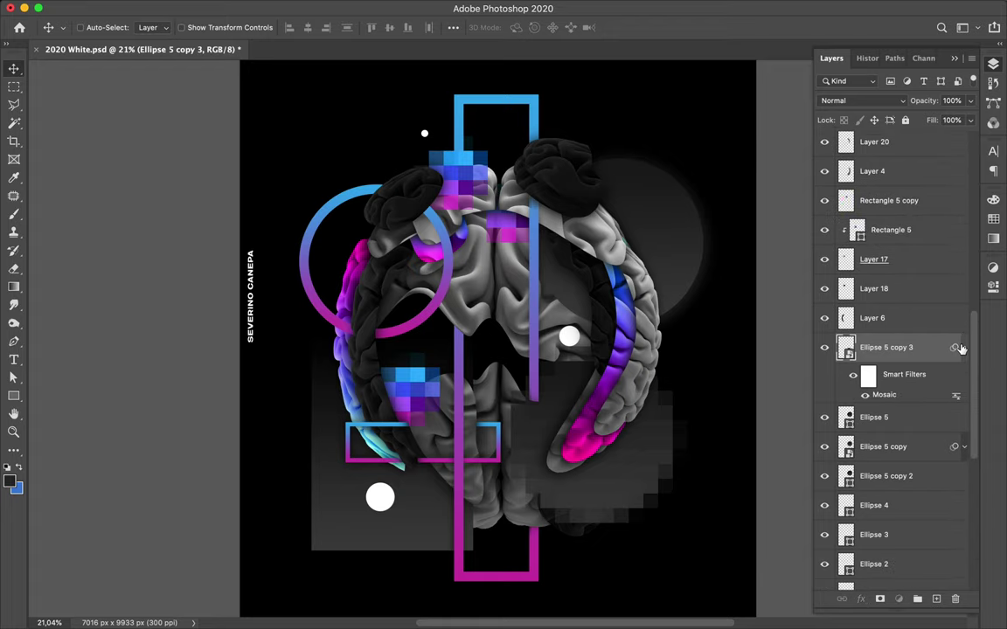
right_click(913, 356)
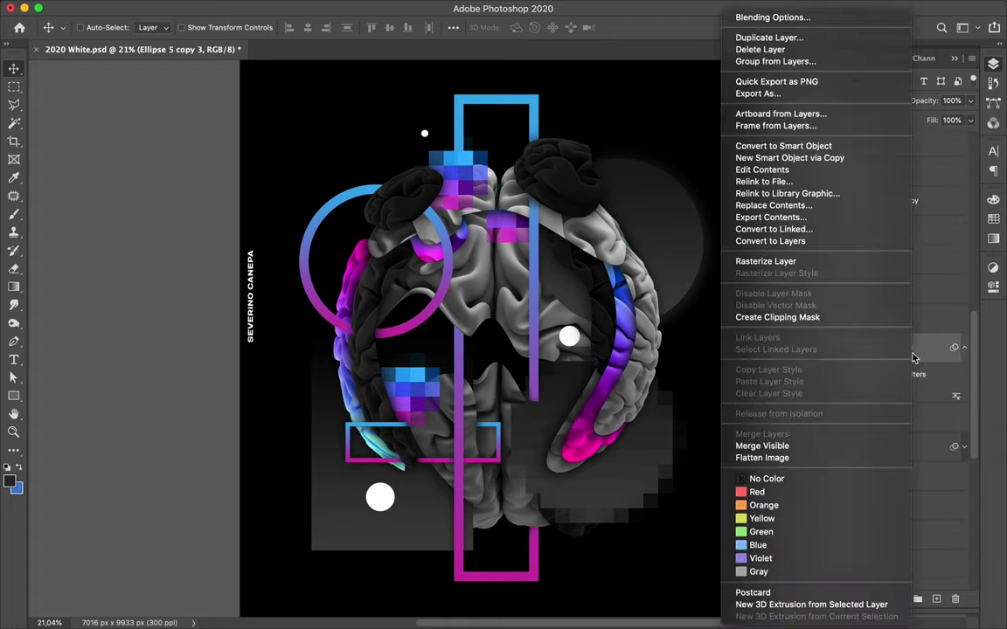
key("Escape")
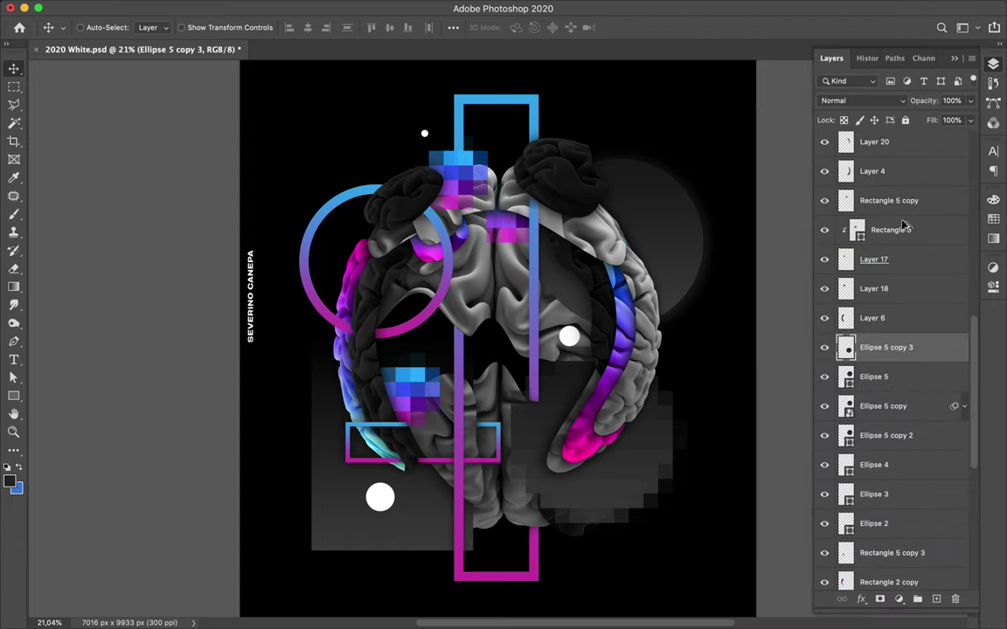
left_click_drag(905, 227, 868, 220)
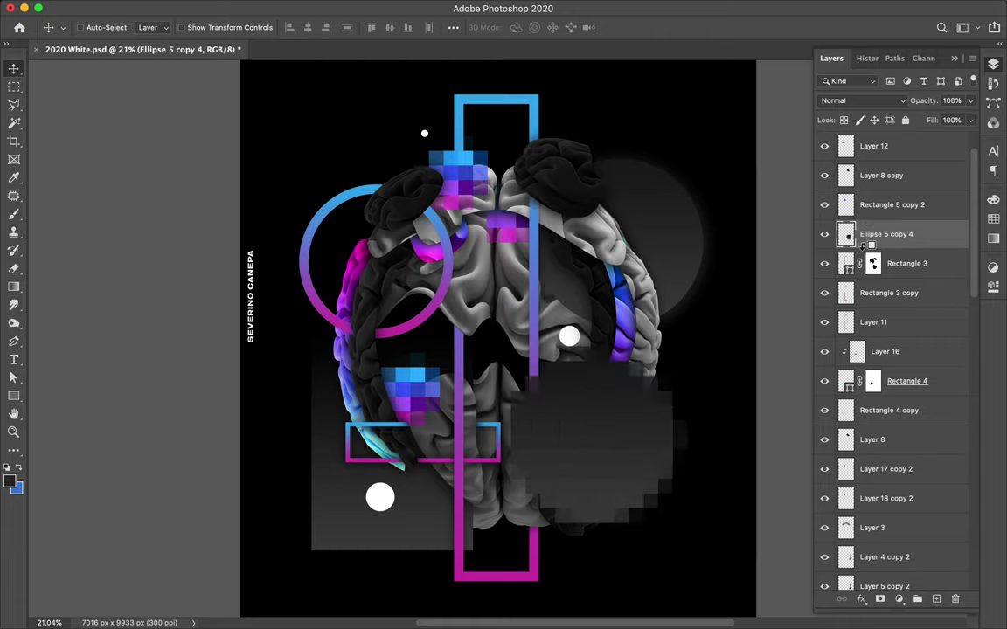
left_click(863, 248, "alt")
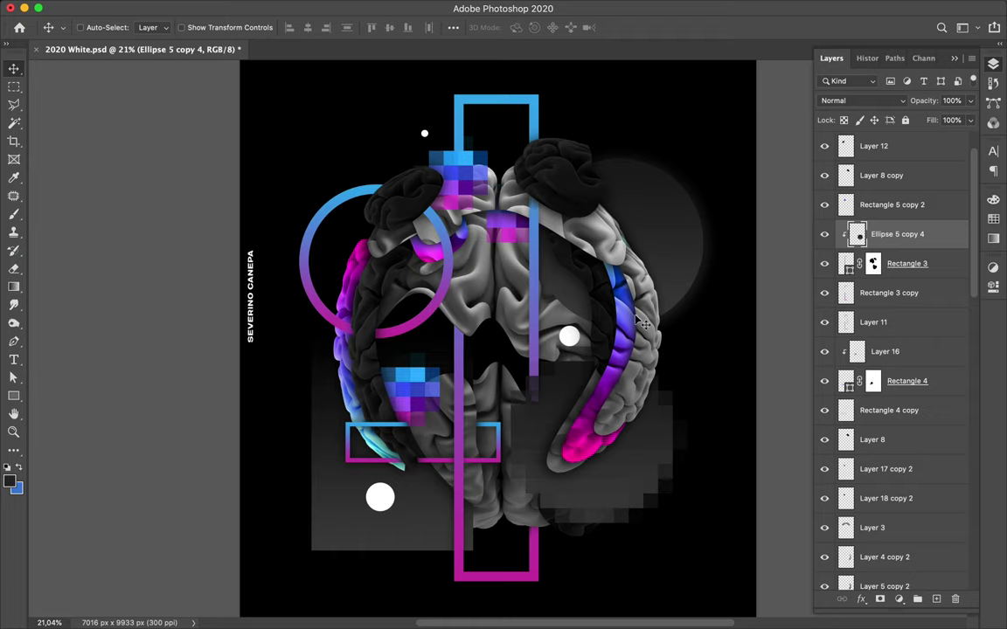
Step: Turn on Auto-Select and select both Ellipse 5 and the blurred Ellipse 5 copy
key("super")
left_click(673, 231)
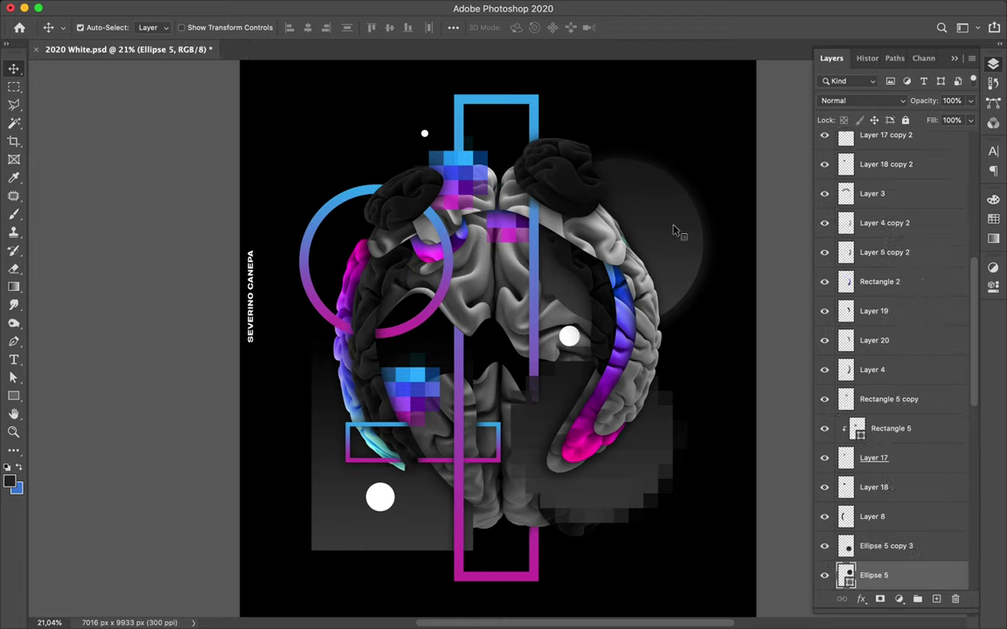
left_click(684, 307, "shift")
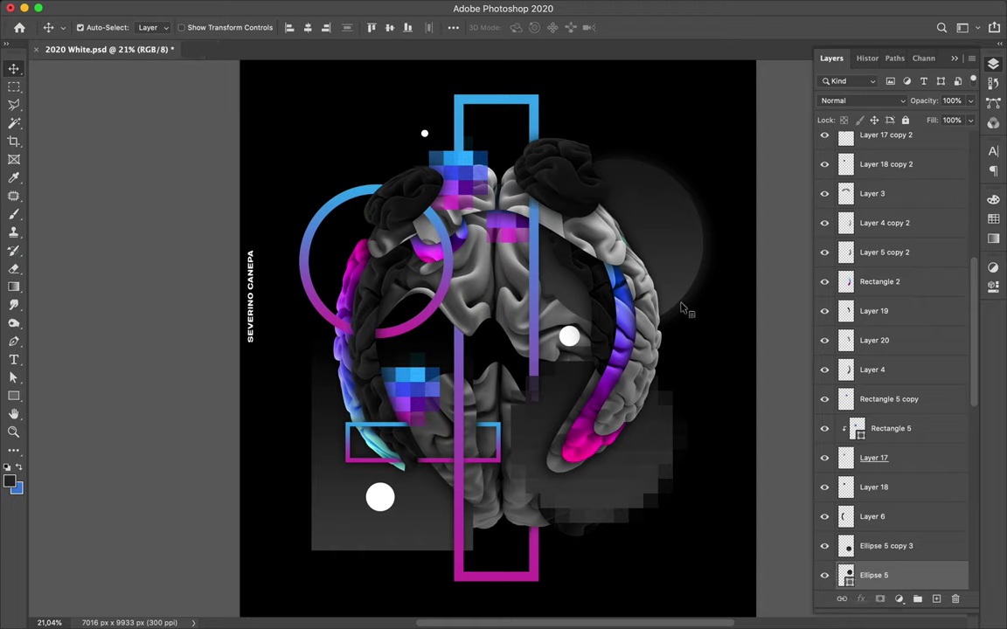
Step: Scale the two grey circle layers to about 118.43% and nudge them slightly up-left
scroll(859, 374, "down", 3)
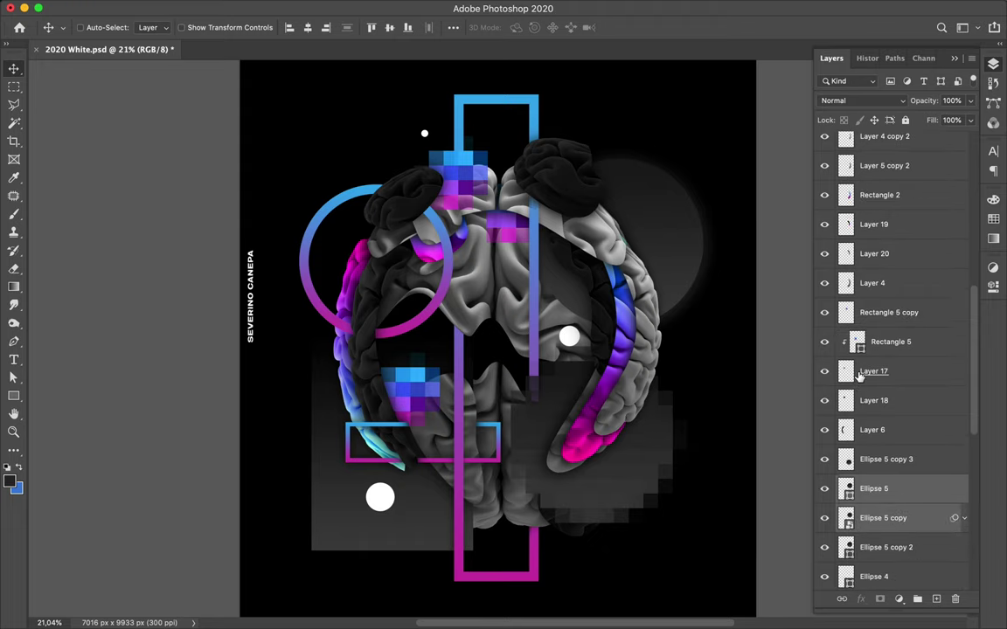
key("super+t")
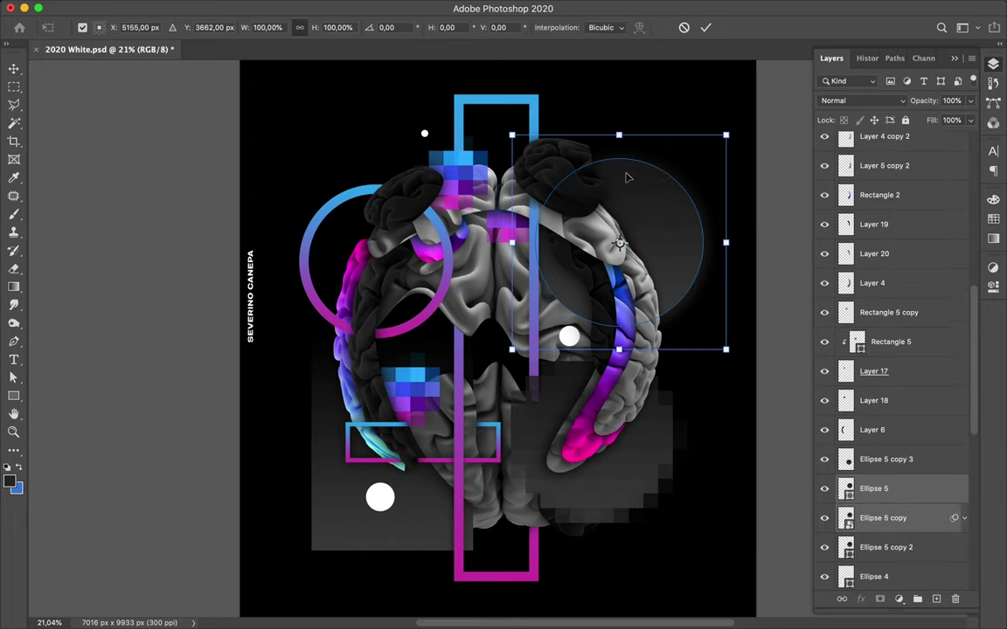
mouse_move(485, 394)
left_mouse_down()
mouse_move(441, 367)
mouse_move(485, 401)
left_mouse_up()
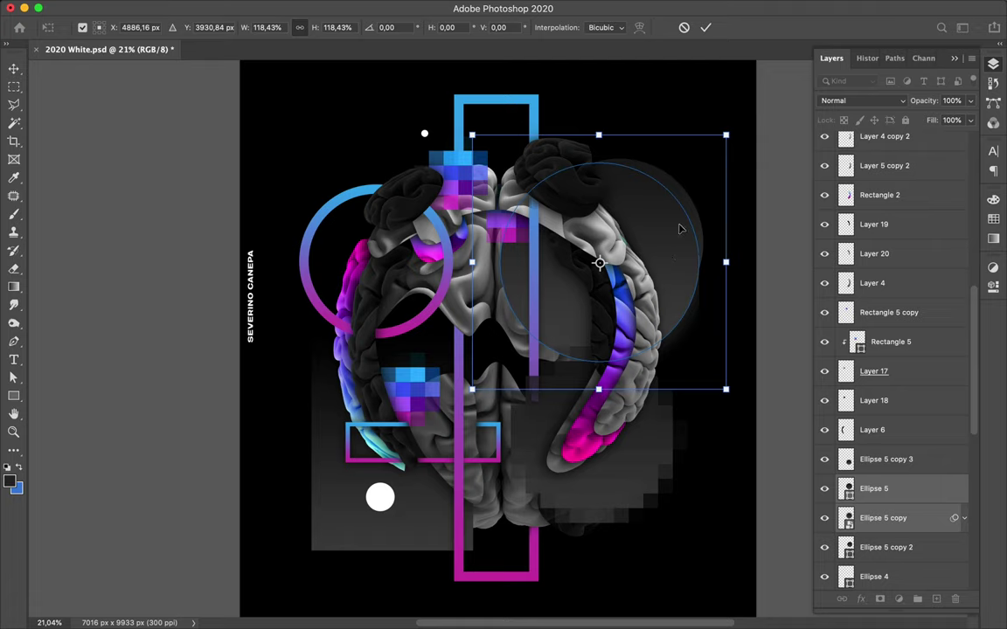
left_click_drag(688, 221, 700, 201)
left_click_drag(698, 201, 698, 201)
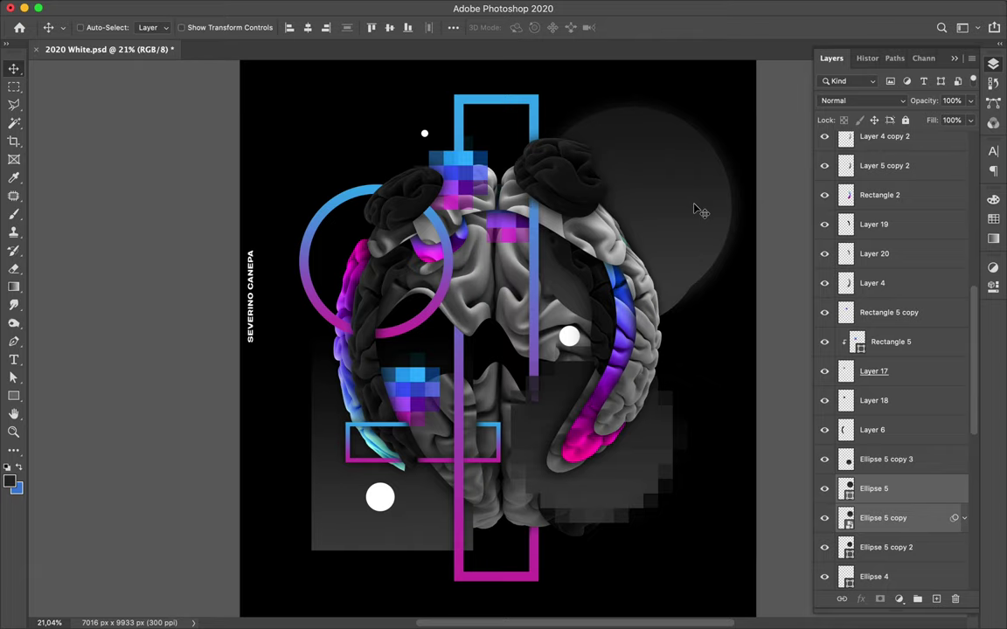
Step: Nudge the blue pixel block left of centre slightly
left_click(414, 404)
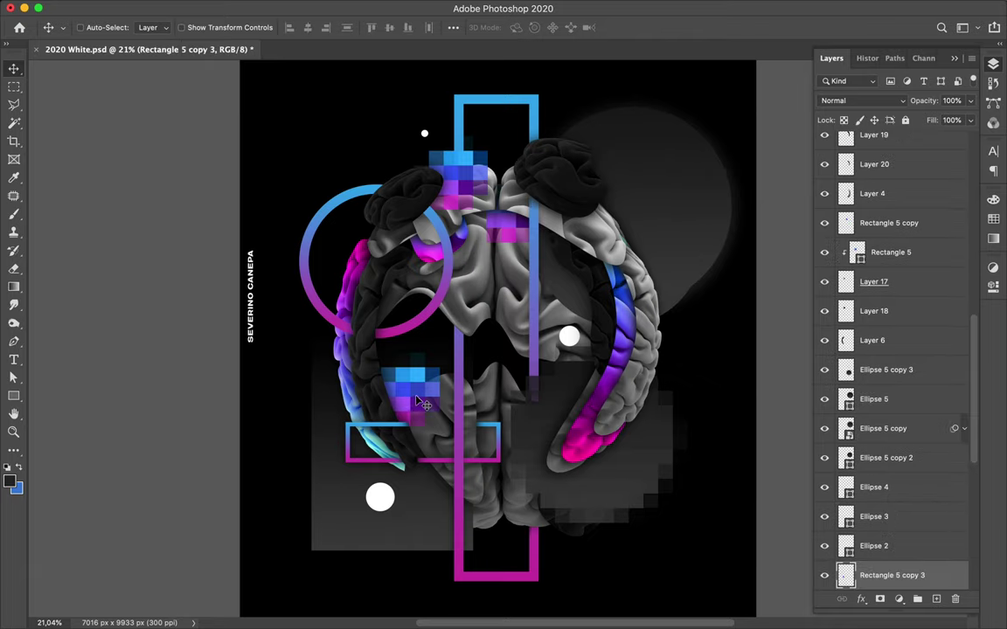
left_click_drag(417, 398, 417, 397)
scroll(874, 330, "down", 8)
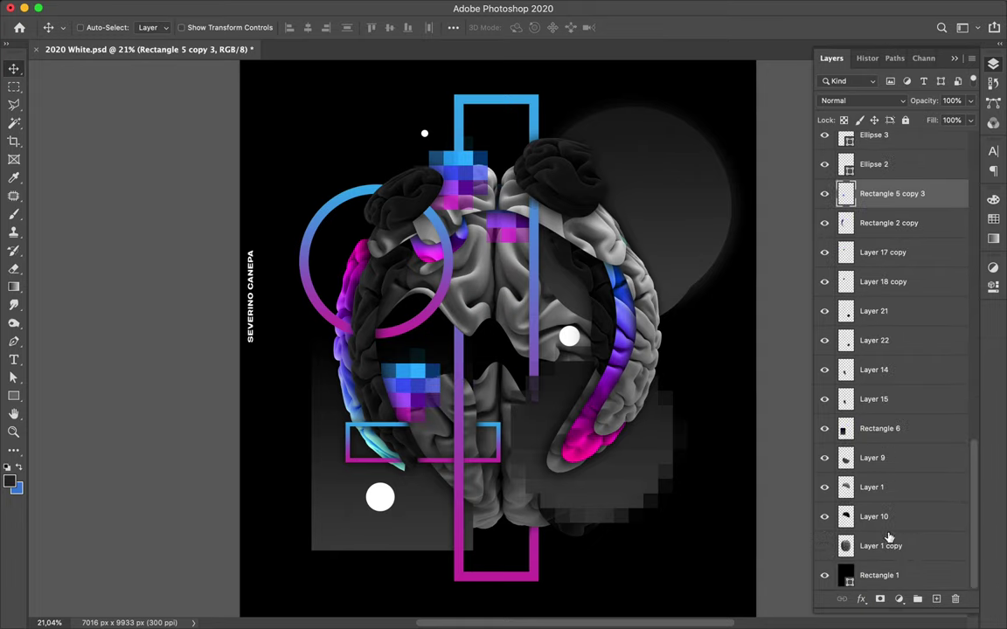
Step: Stamp all visible layers into a new merged layer, Ellipse 1 copy, at the top
left_click(886, 517)
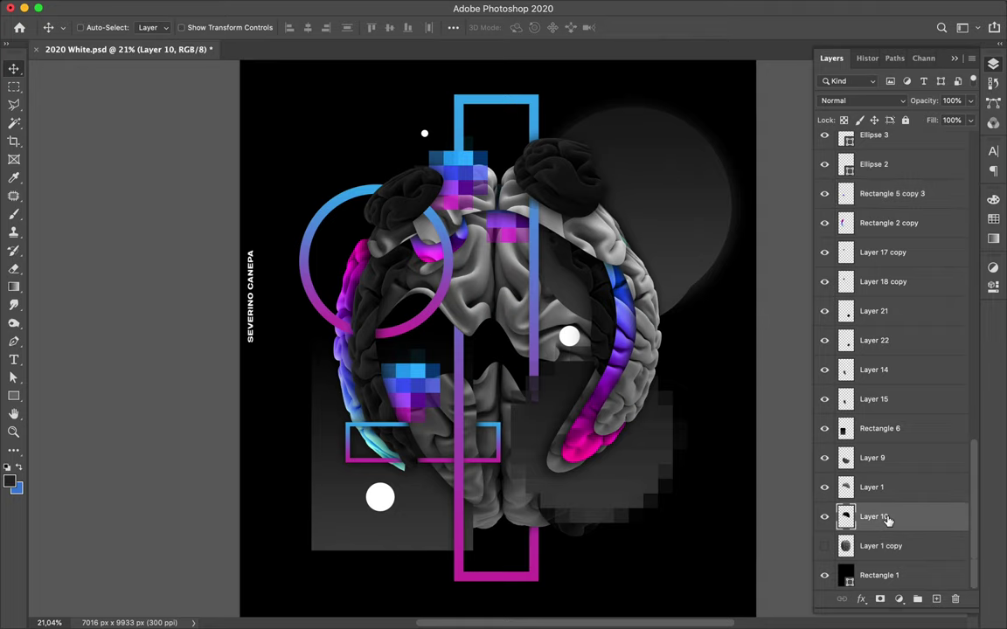
scroll(887, 518, "up", 10)
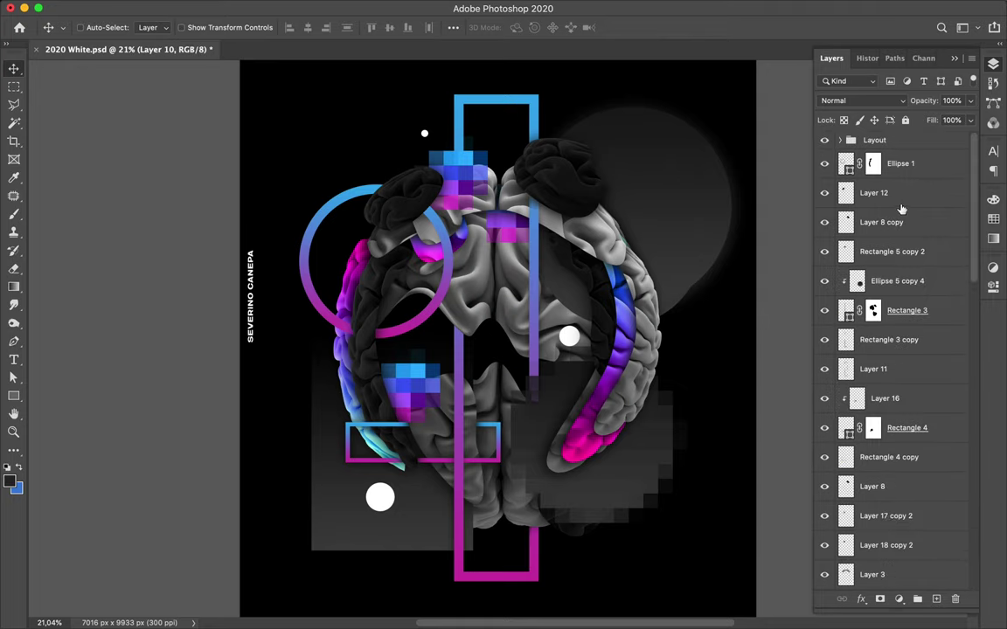
key("super+alt+a")
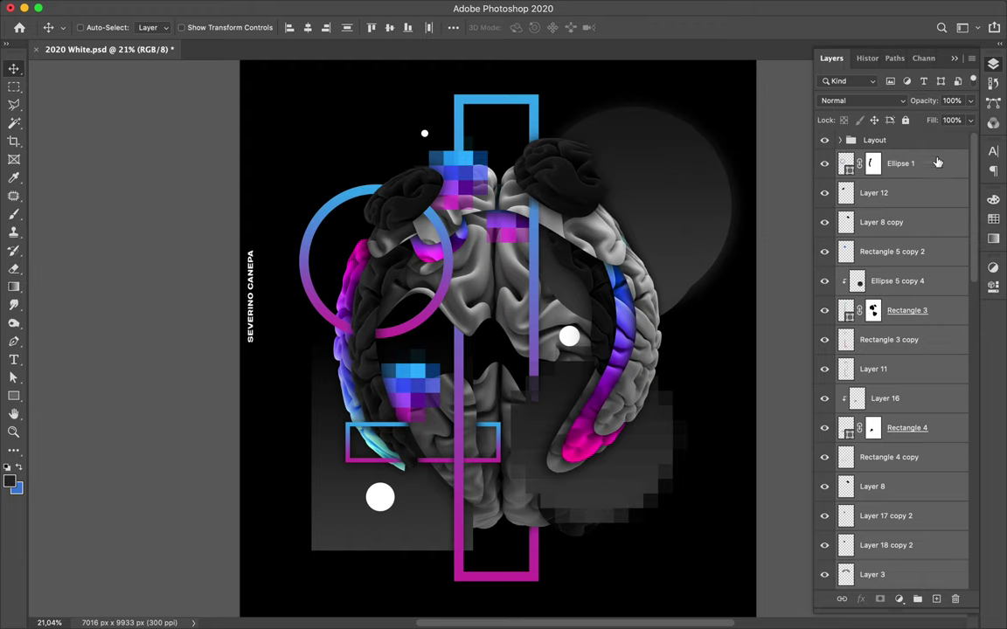
key("super+alt+a")
key("super+j")
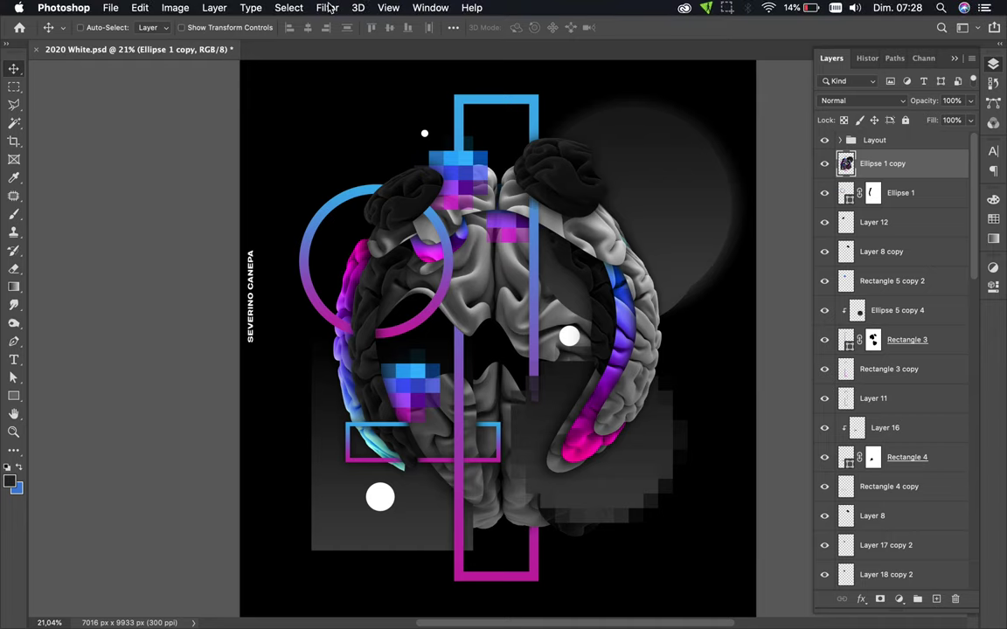
Step: Duplicate the merged Ellipse 1 copy layer as Ellipse 1 copy 2
left_click(330, 9)
left_click(330, 9)
left_click_drag(869, 169, 871, 160)
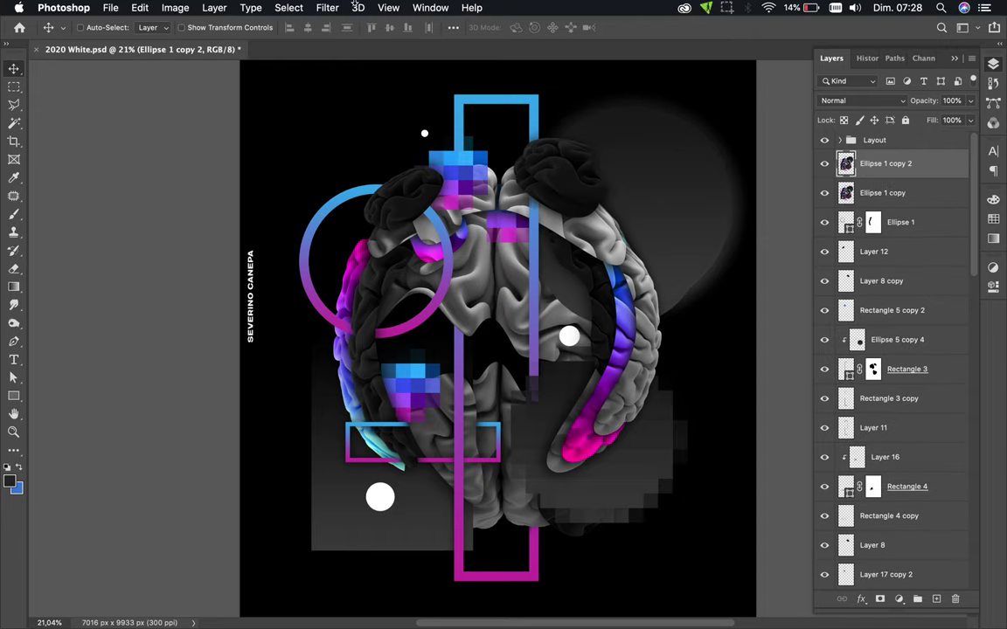
Step: Apply a High Pass filter with a 33,1 pixel radius to the copy
left_click(332, 7)
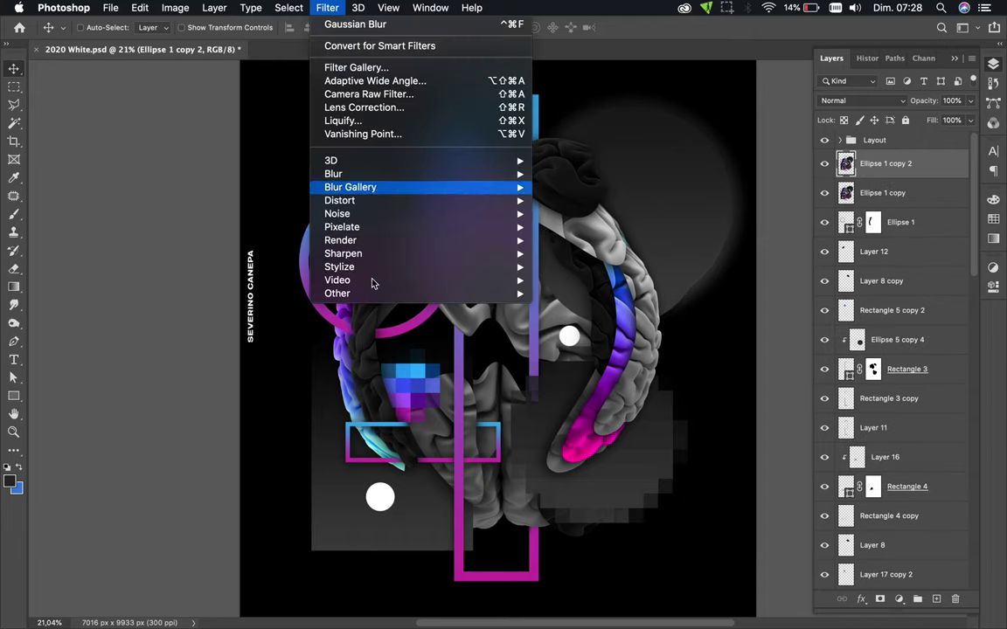
mouse_move(379, 298)
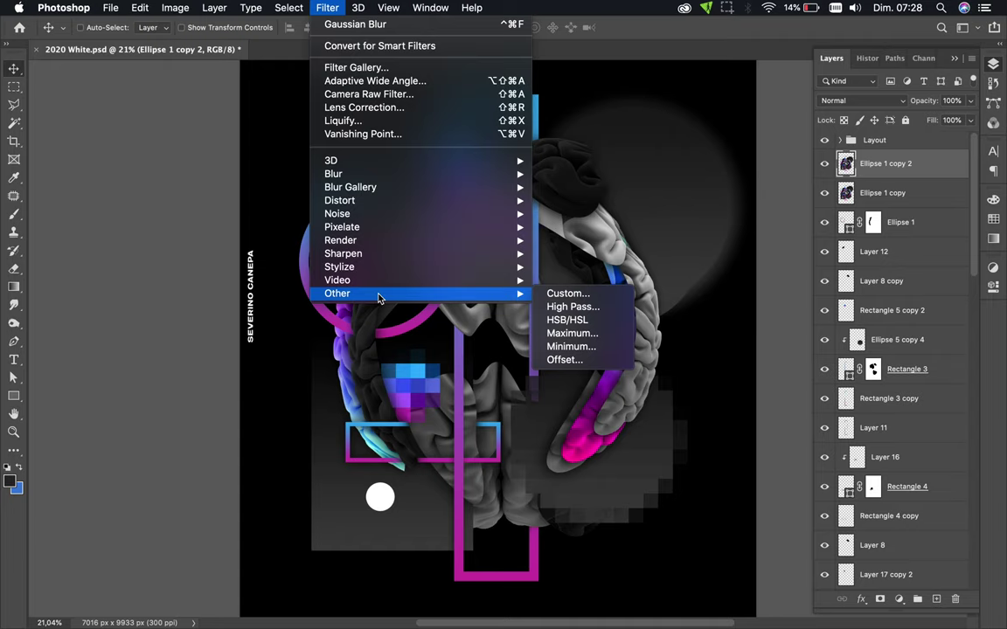
left_click(572, 307)
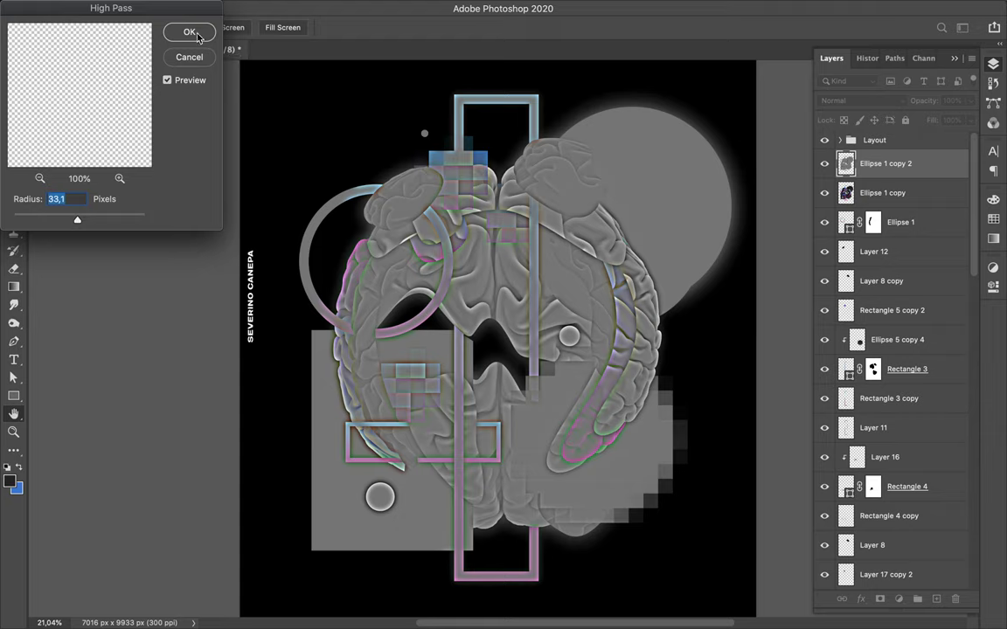
left_click(198, 36)
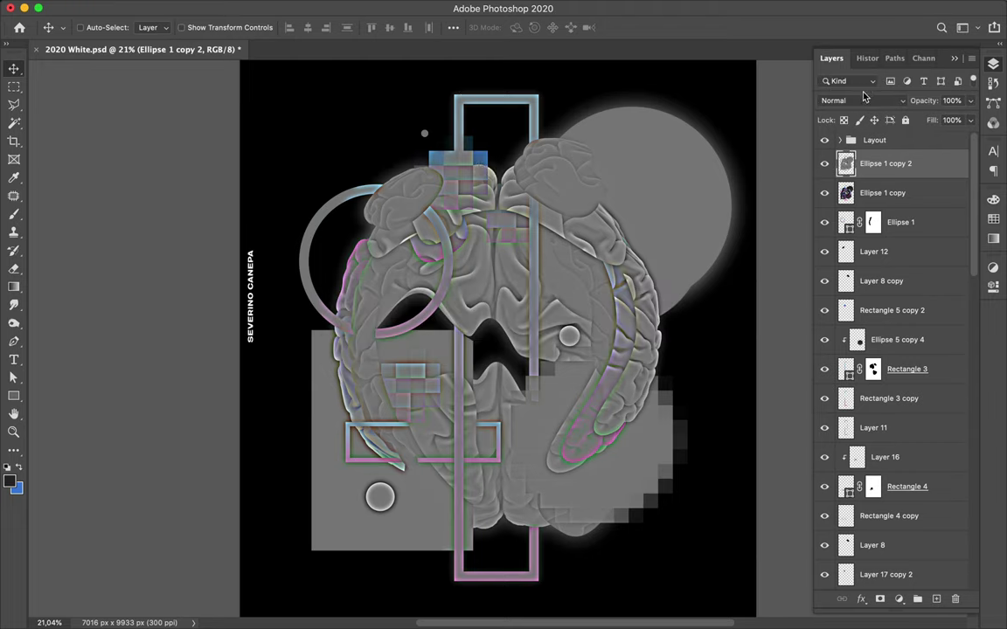
Step: Set layer Ellipse 1 copy 2 to Linear Light blend mode with 8% fill
left_click(863, 104)
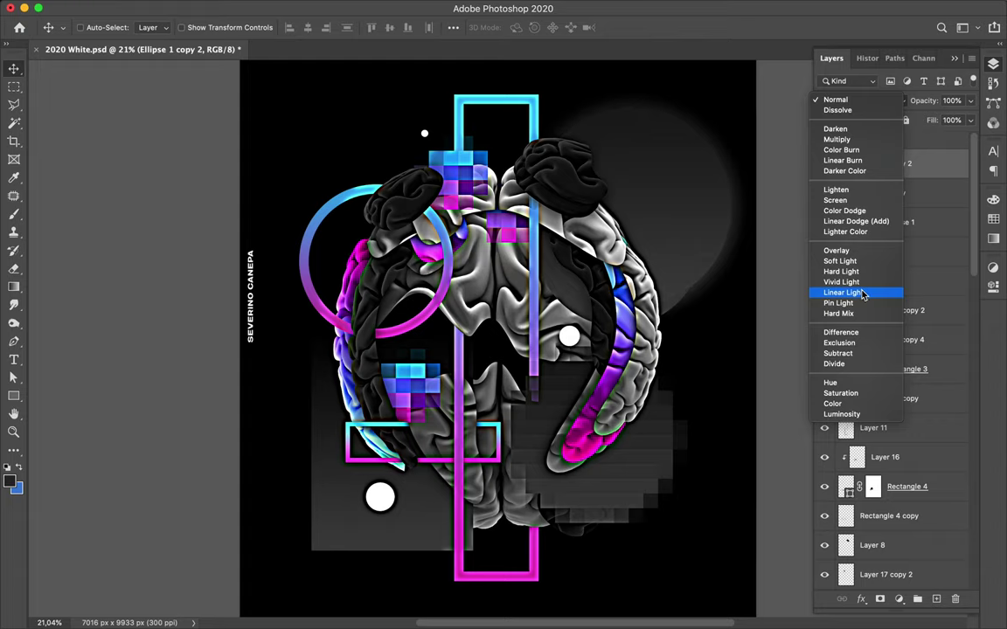
left_click(861, 294)
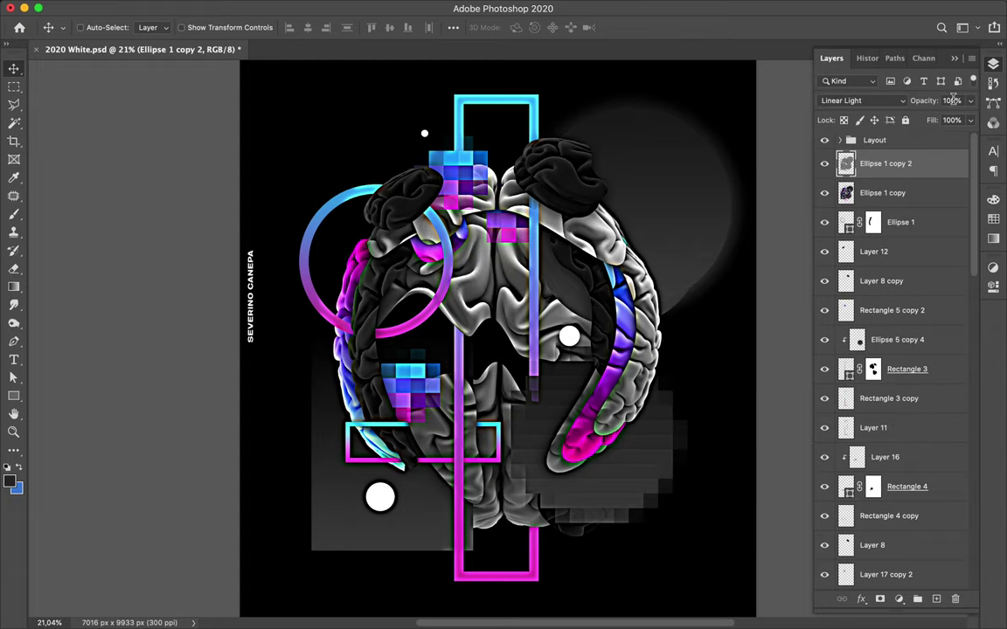
left_click(970, 120)
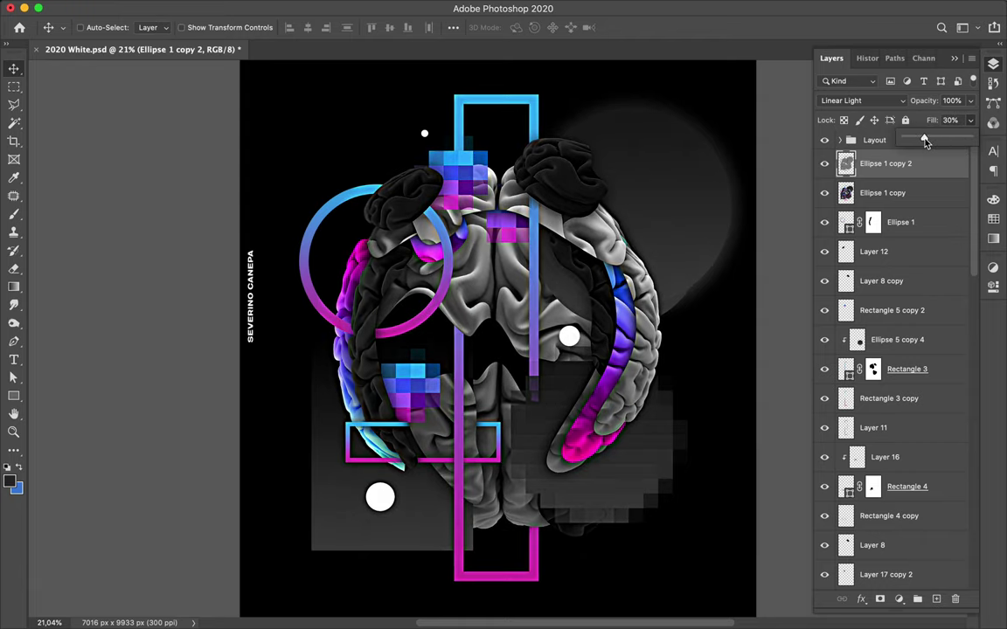
left_click_drag(926, 142, 910, 142)
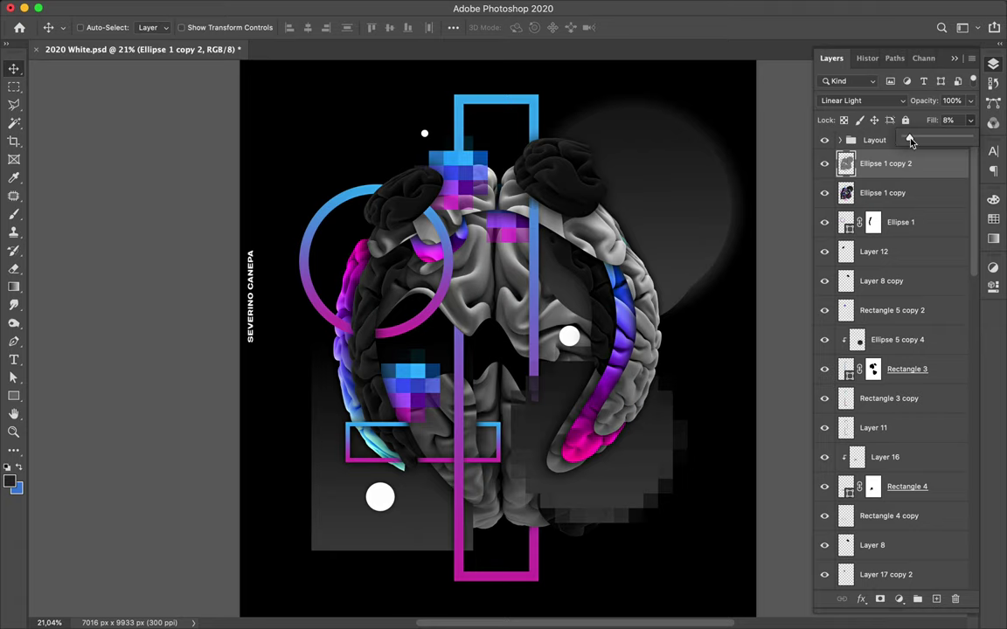
left_click(922, 198)
Step: Duplicate the merged Ellipse 1 copy layer to the top, then try a Levels adjustment and delete it
left_click(915, 197)
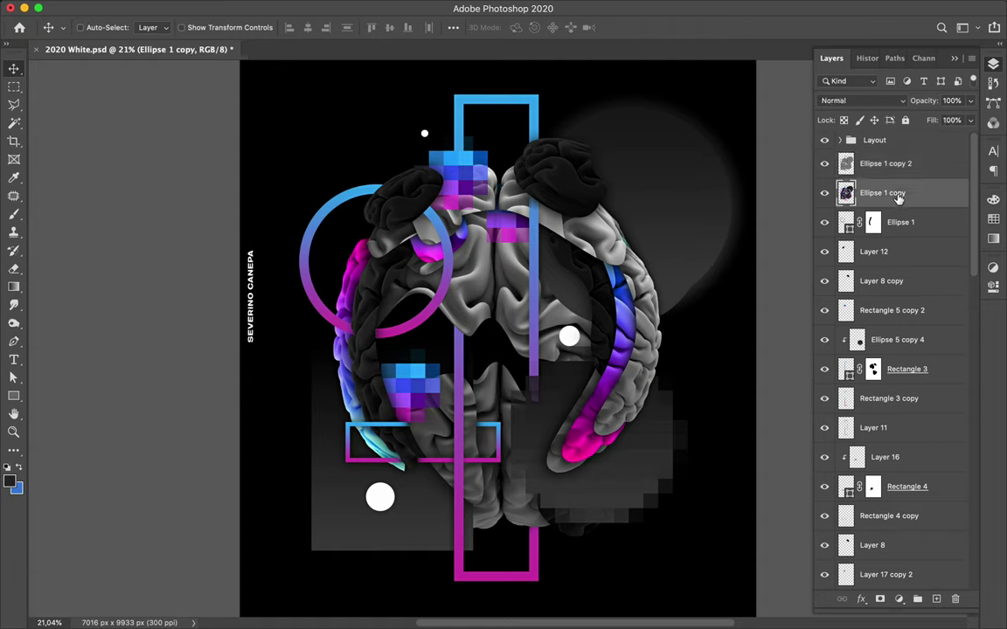
left_click_drag(911, 198, 909, 158)
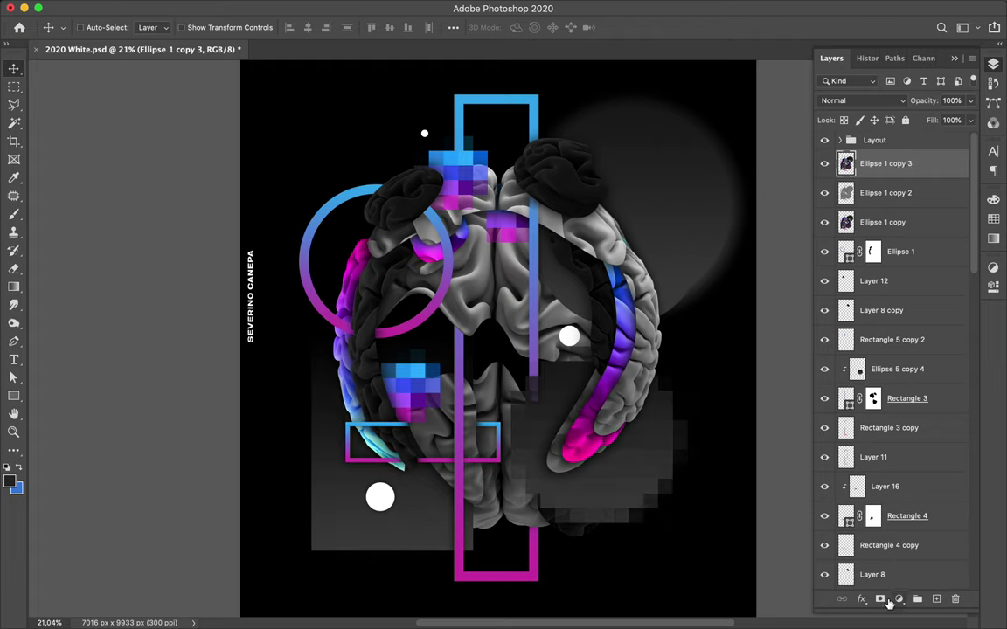
left_click(900, 601)
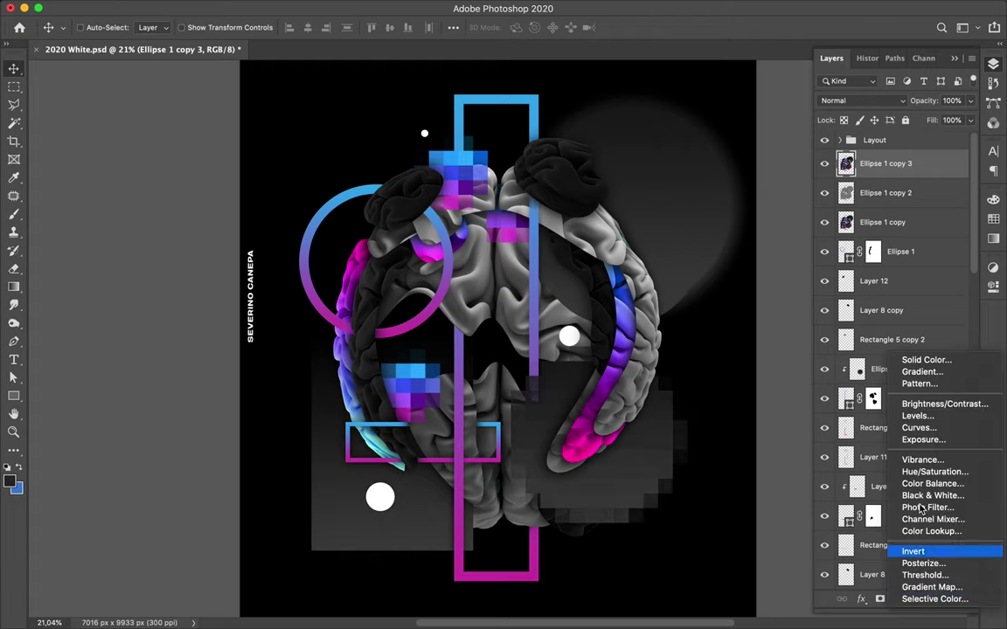
key("Escape")
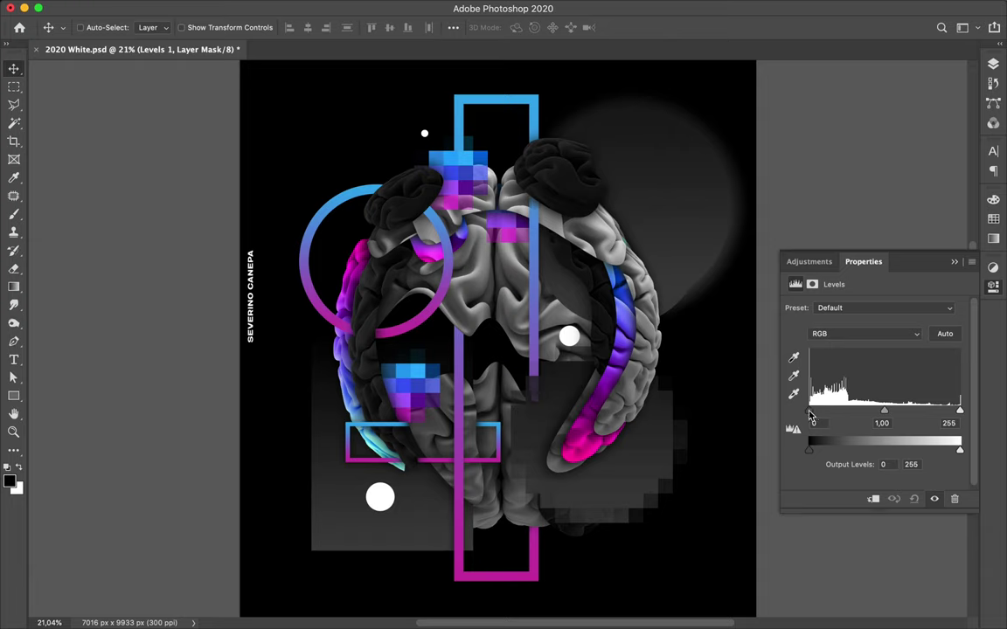
left_click_drag(813, 413, 820, 414)
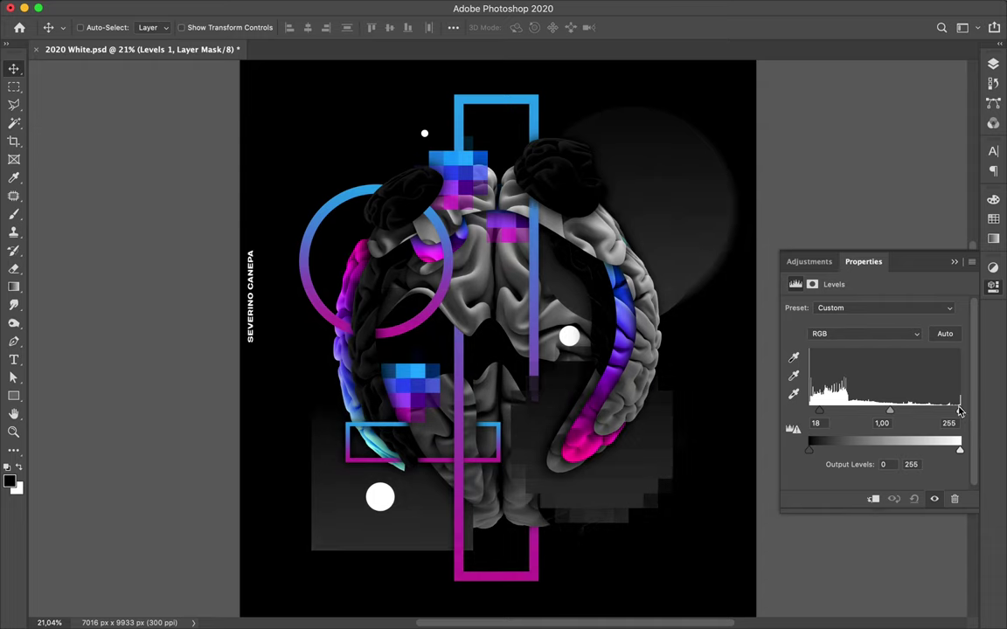
left_click_drag(959, 411, 951, 414)
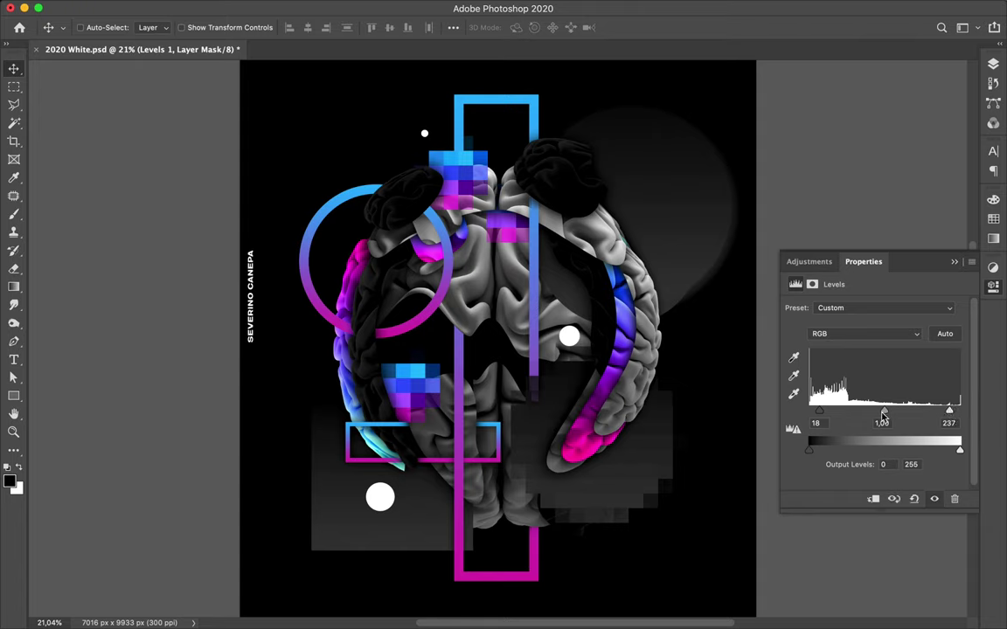
left_click_drag(882, 416, 880, 418)
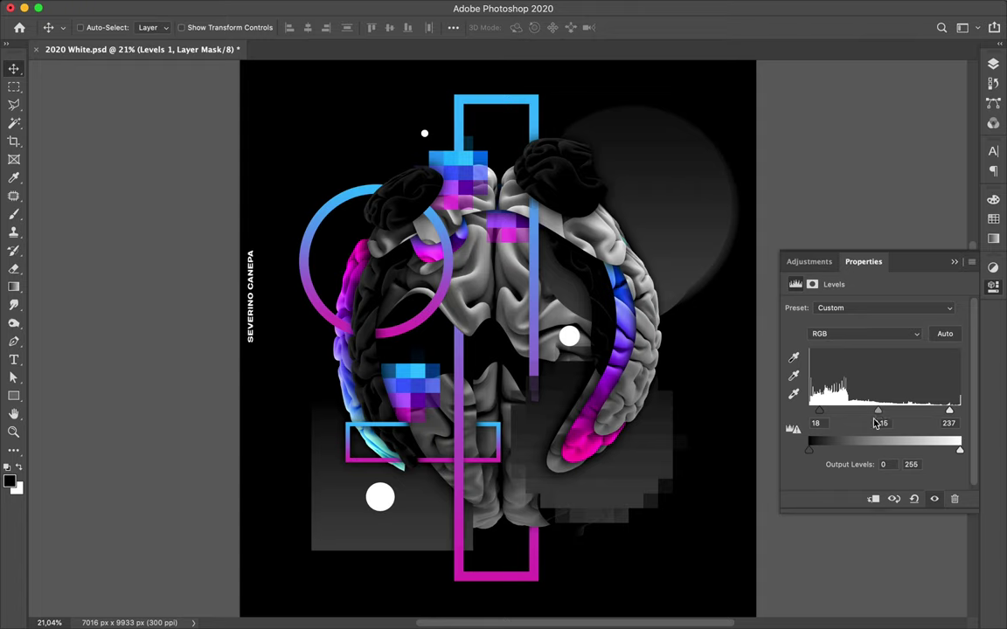
left_click(955, 498)
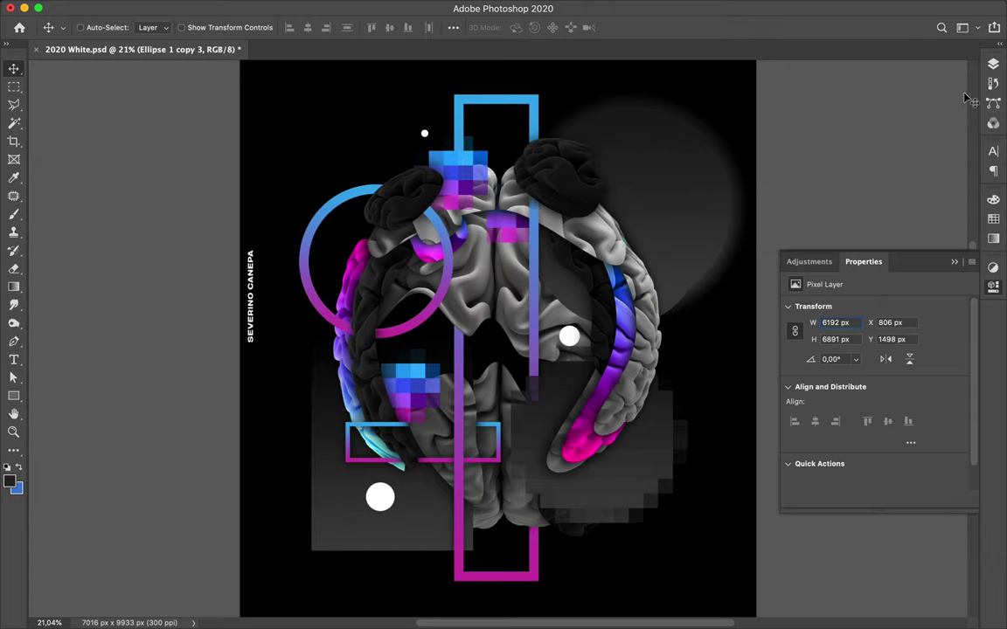
Step: Add a Levels adjustment with black input 9, white input about 217, and slightly adjusted midtones
left_click(993, 66)
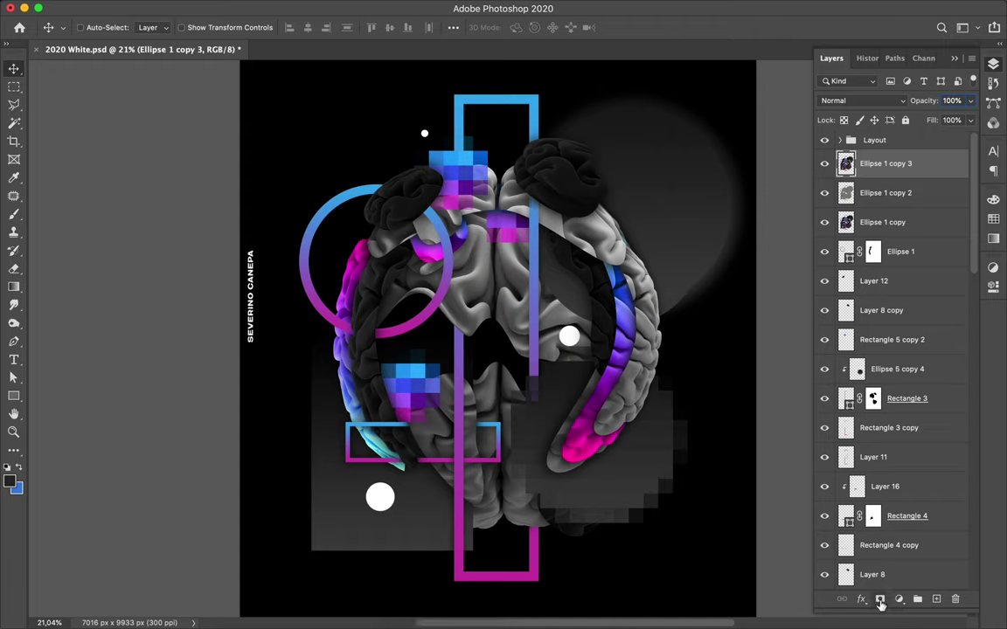
left_click(899, 600)
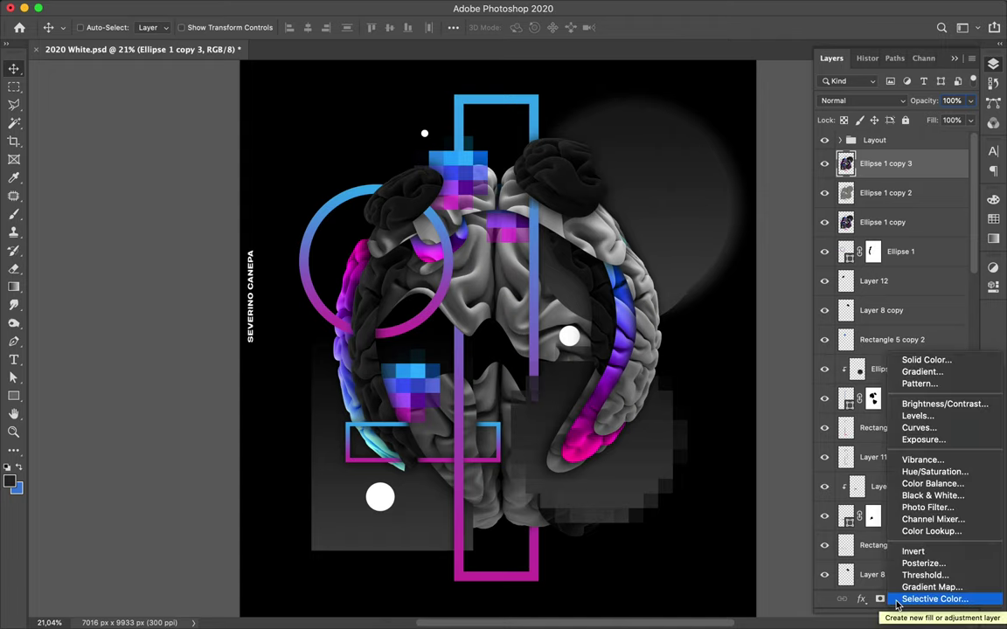
left_click(926, 417)
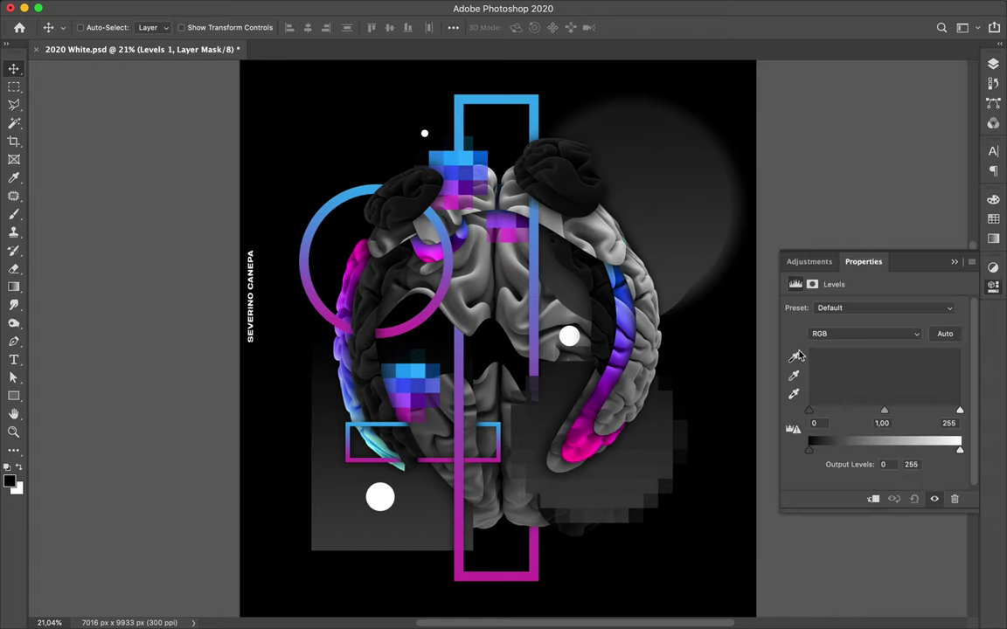
left_click_drag(809, 411, 816, 415)
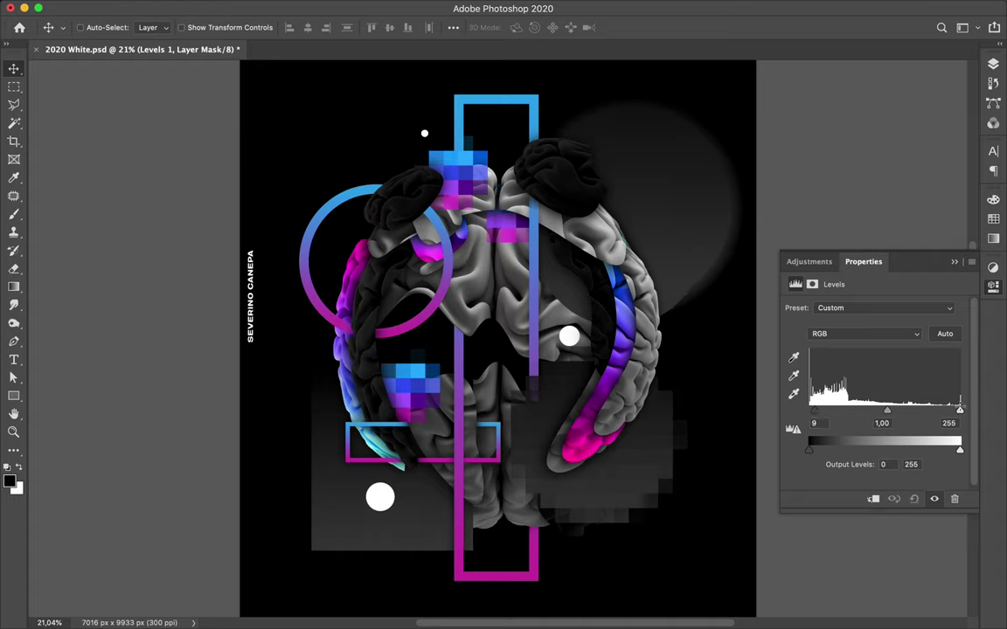
left_click_drag(960, 411, 955, 414)
left_click_drag(956, 413, 952, 412)
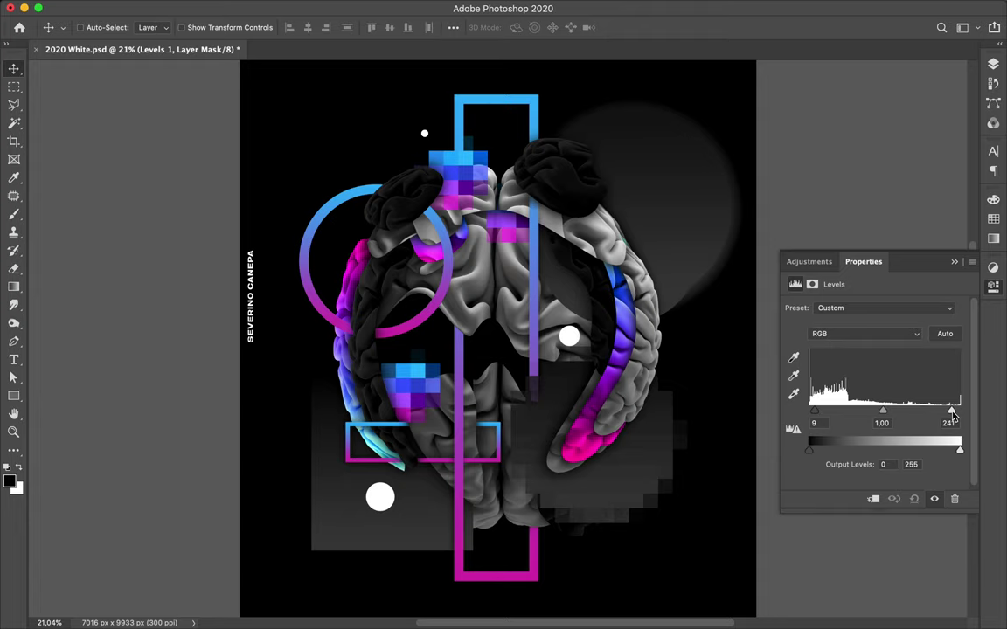
mouse_move(953, 413)
left_mouse_down()
mouse_move(912, 415)
mouse_move(939, 417)
left_mouse_up()
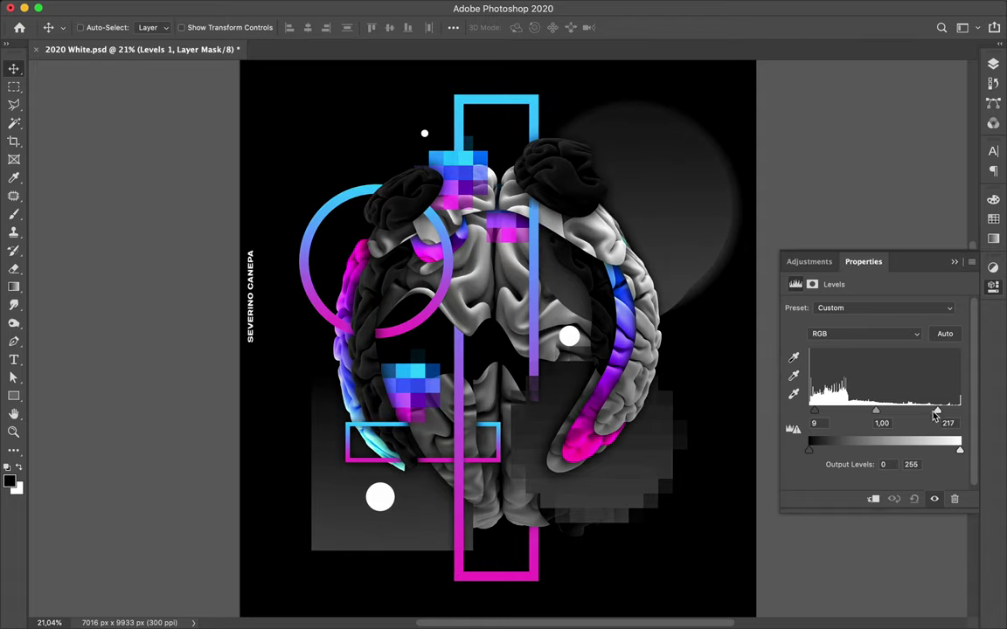
mouse_move(876, 413)
left_mouse_down()
mouse_move(893, 416)
mouse_move(854, 416)
mouse_move(878, 416)
left_mouse_up()
key("F7")
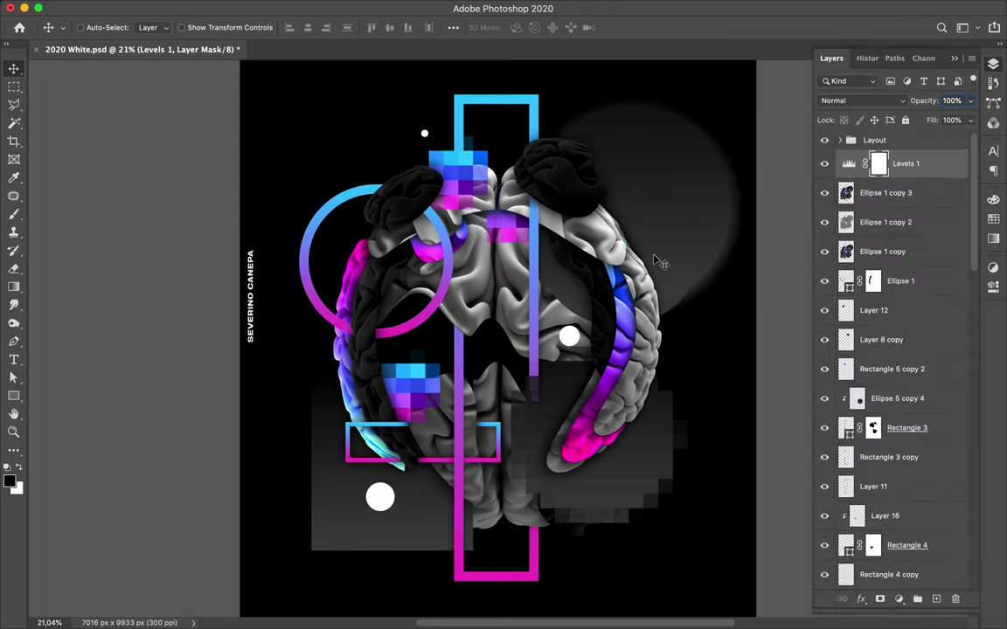
key("super+0")
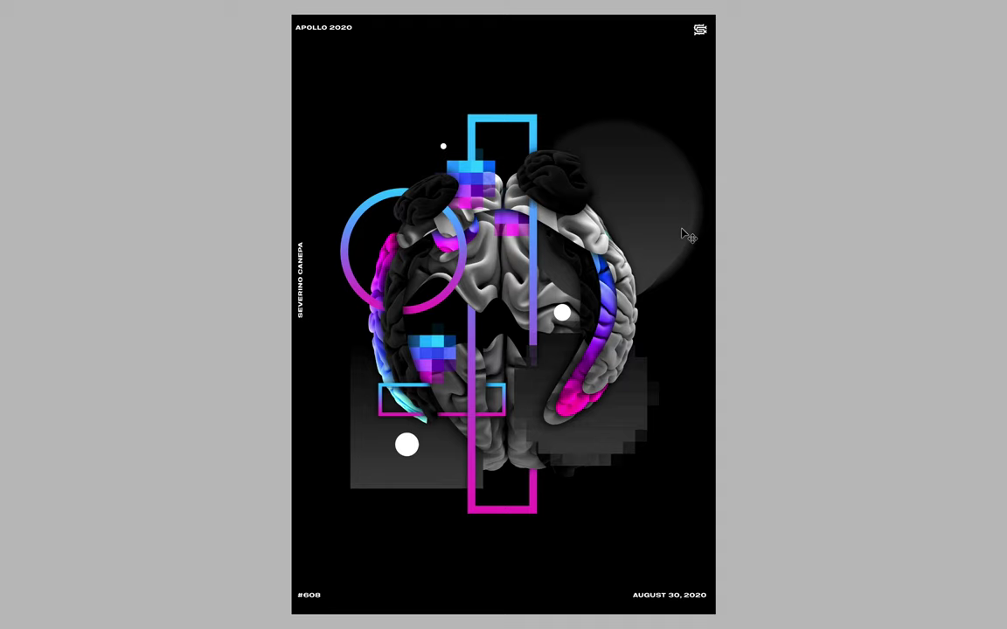
Step: Leave full-screen view and stop and save the screen recording
key("f")
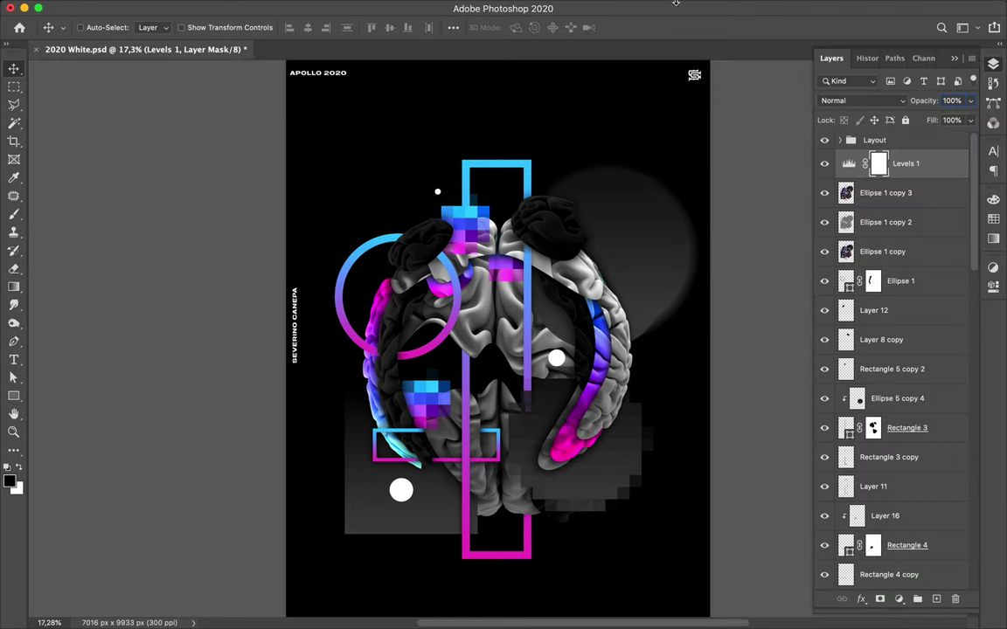
mouse_move(614, 5)
left_click(728, 7)
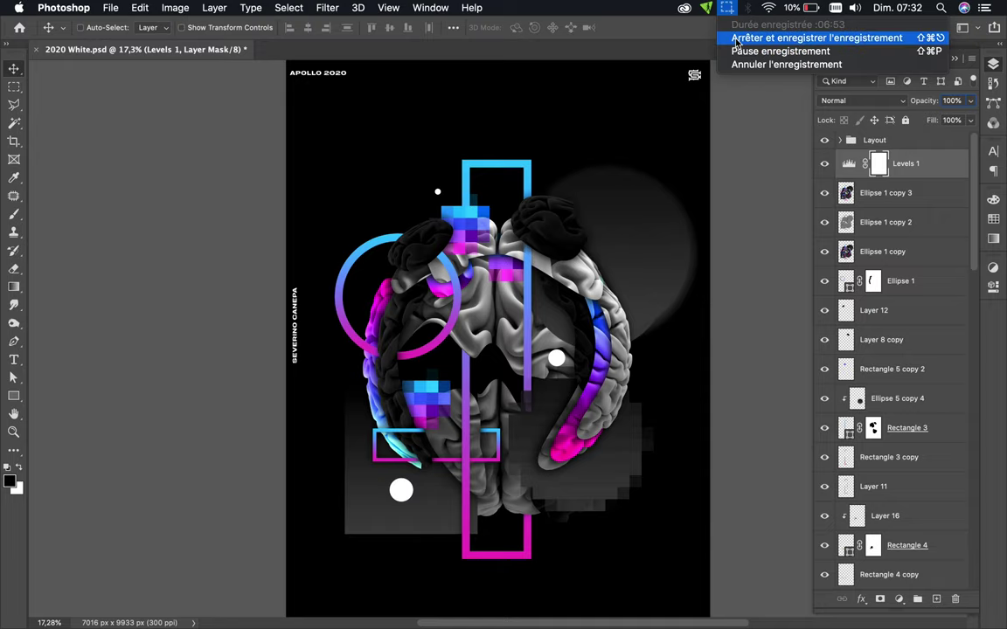
left_click(737, 39)
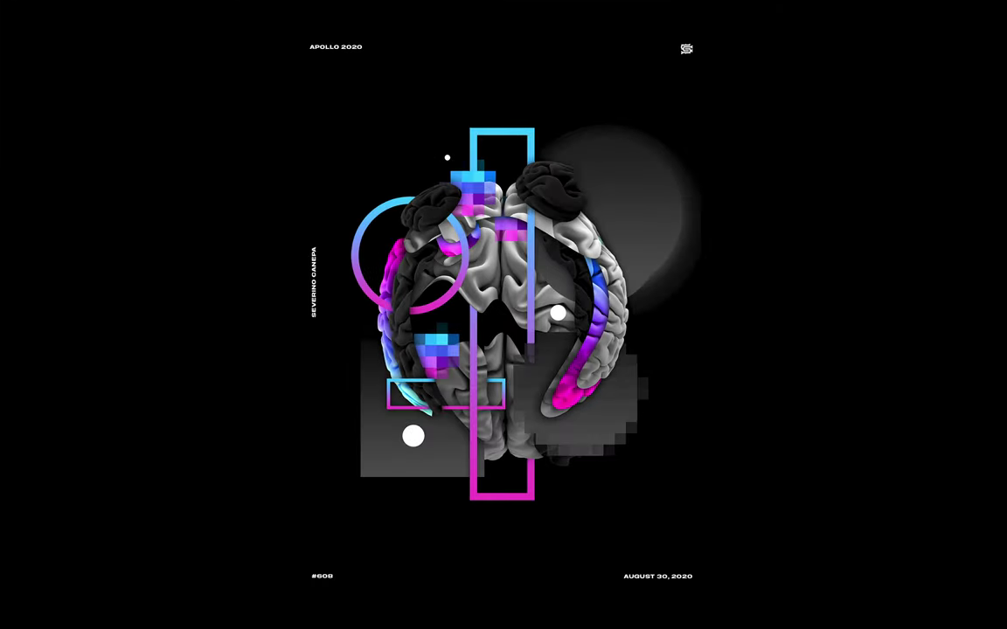